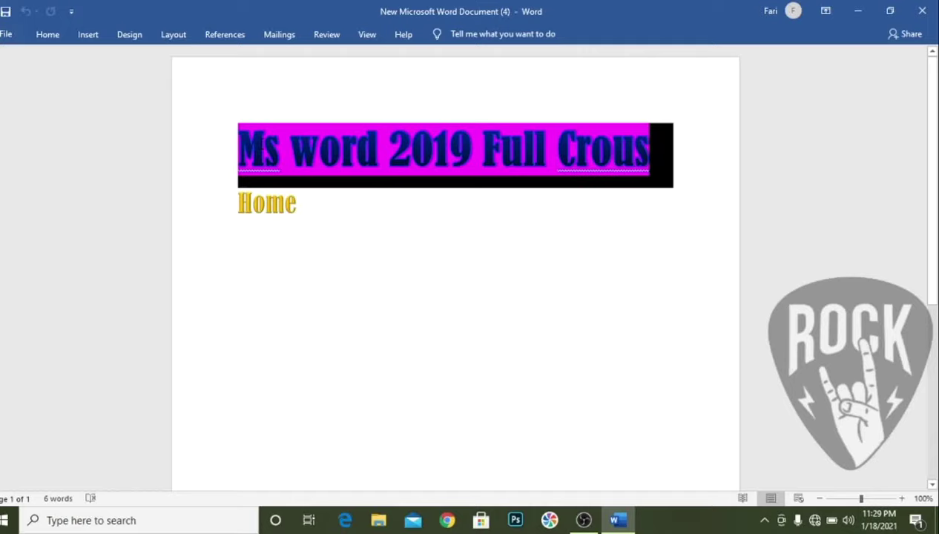
# - Start a new empty line below the Home heading
pyautogui.click(350, 245)
pyautogui.moveTo(300, 213); pyautogui.dragTo(238, 212)
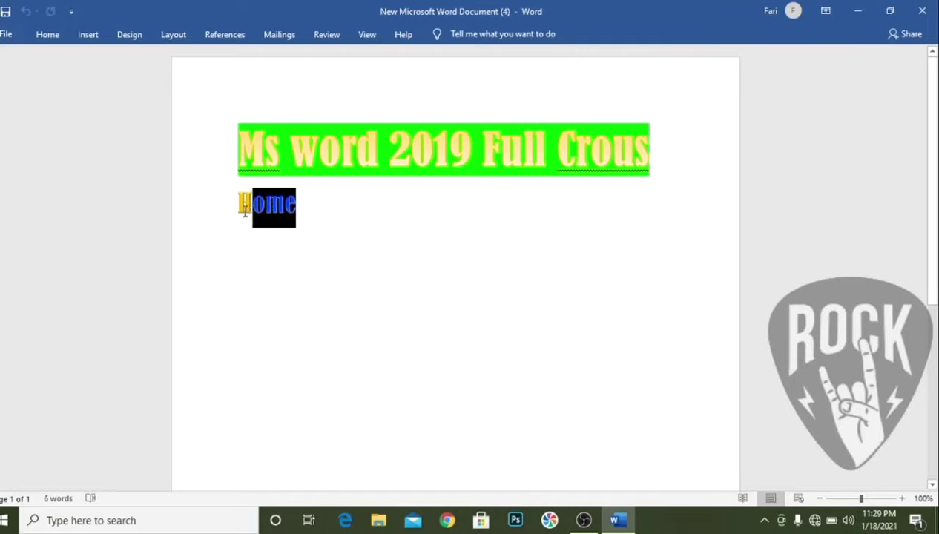
pyautogui.click(334, 237)
pyautogui.press('Return')
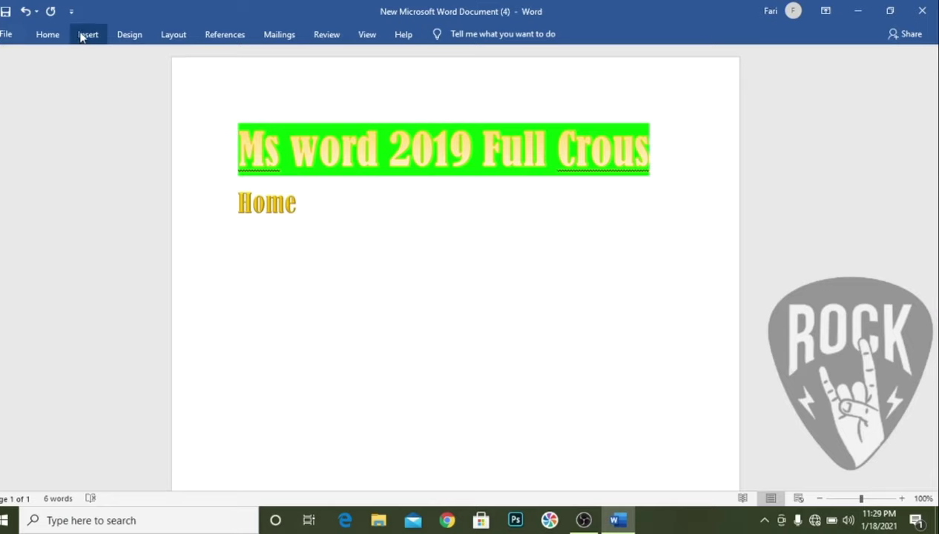
# - Set the new line's font to 'Fount', accepting the unavailable-font warning
pyautogui.click(56, 39)
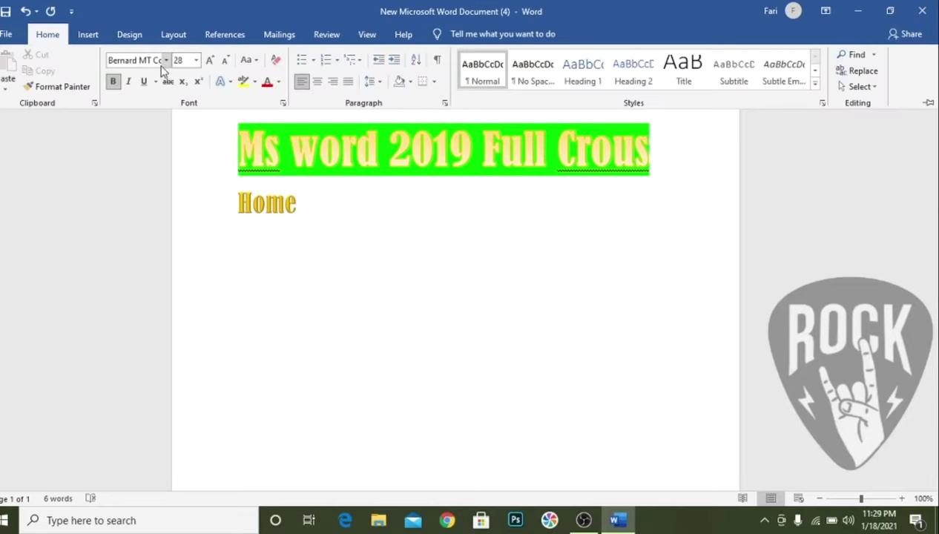
pyautogui.click(165, 63)
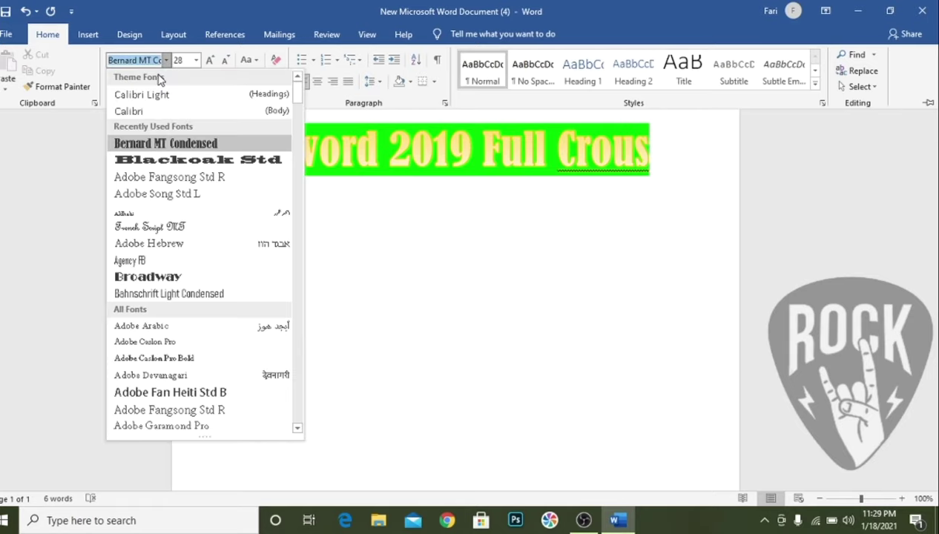
pyautogui.press('Escape')
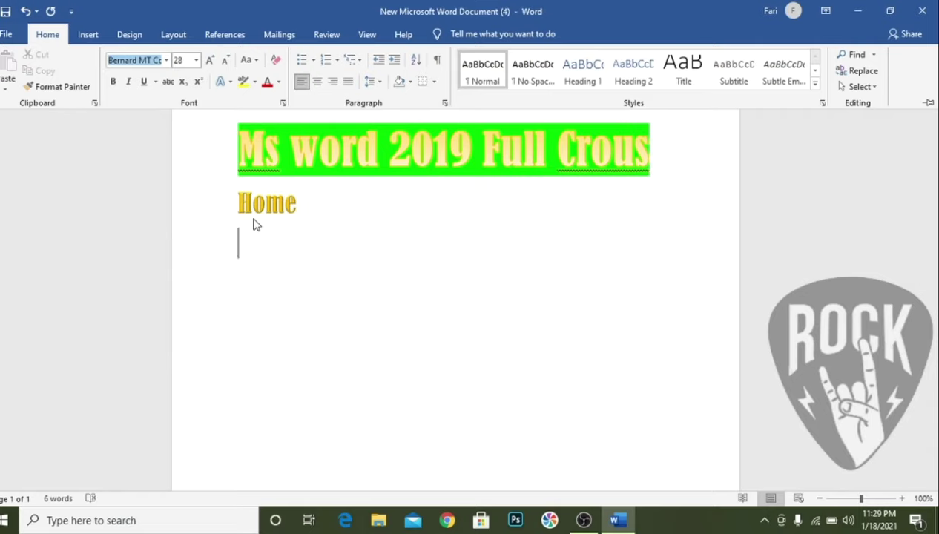
pyautogui.press('Escape')
pyautogui.write('Fount')
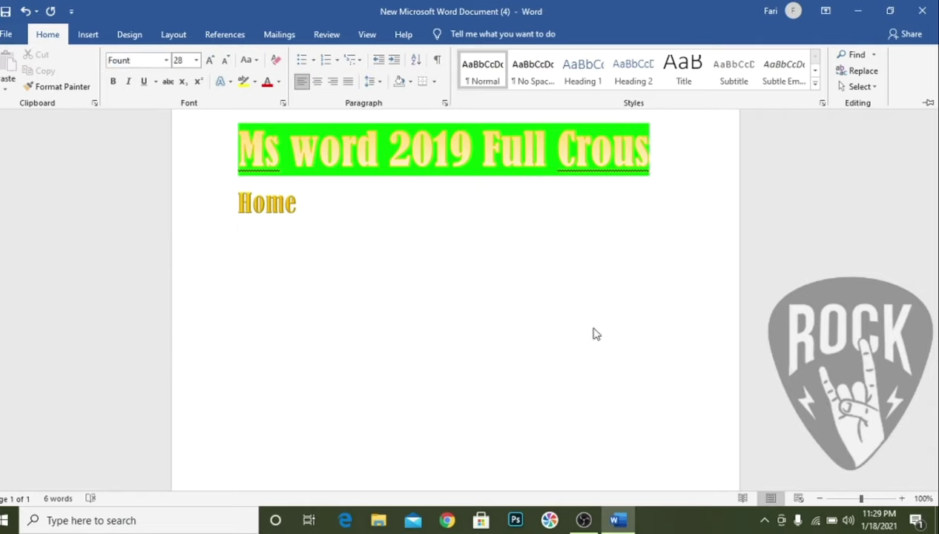
pyautogui.press('Return')
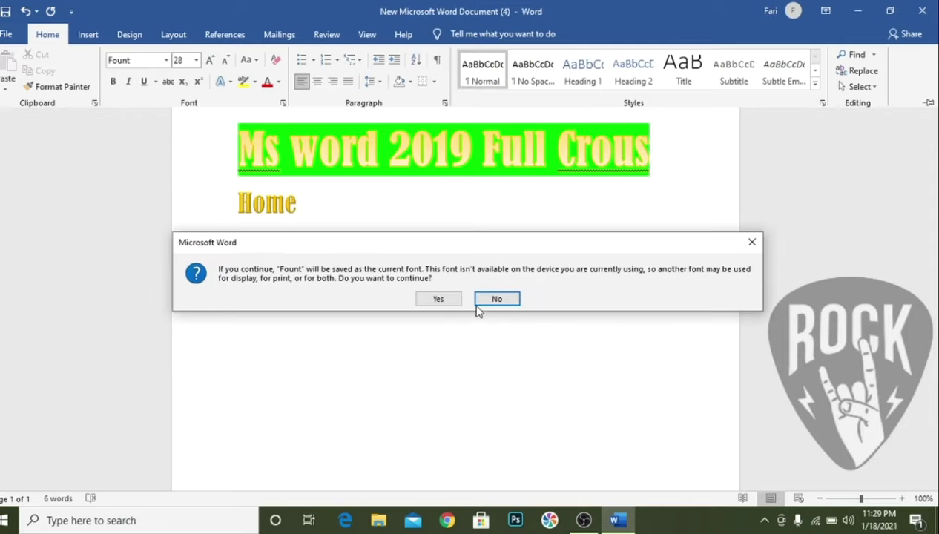
pyautogui.click(438, 299)
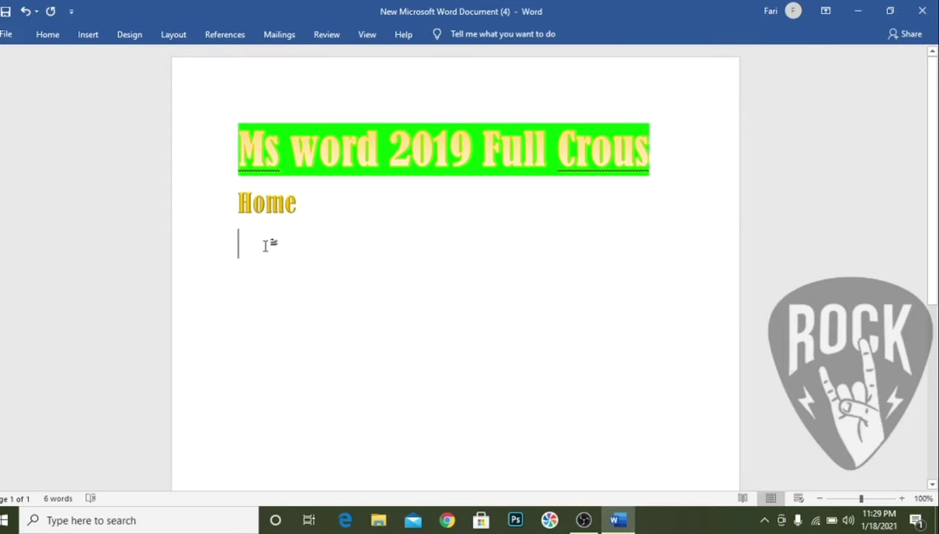
# - Type 'fount' and start a new line below it
pyautogui.write('fount')
pyautogui.moveTo(310, 256); pyautogui.dragTo(236, 248)
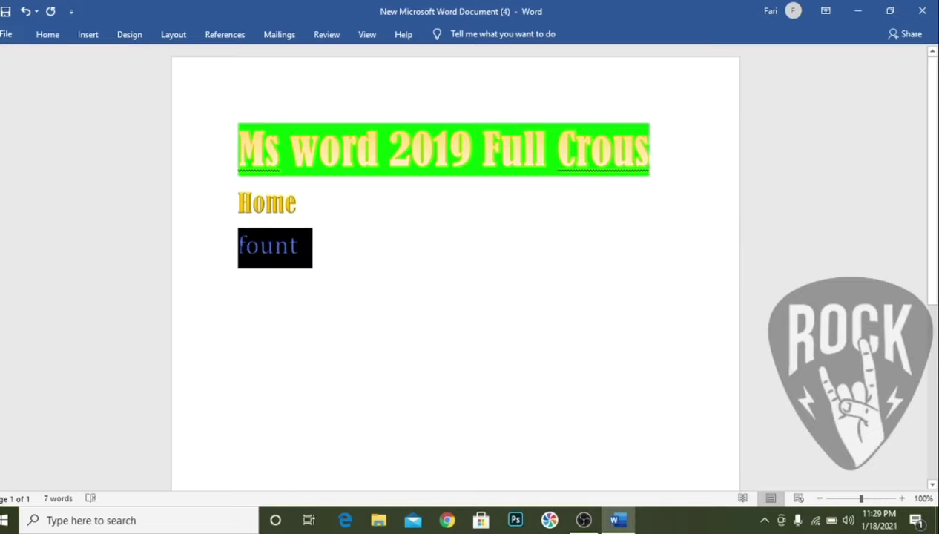
pyautogui.click(332, 265)
pyautogui.press('Return')
# - Type 'How to Fount?' on the next line, then delete it again
pyautogui.write('H')
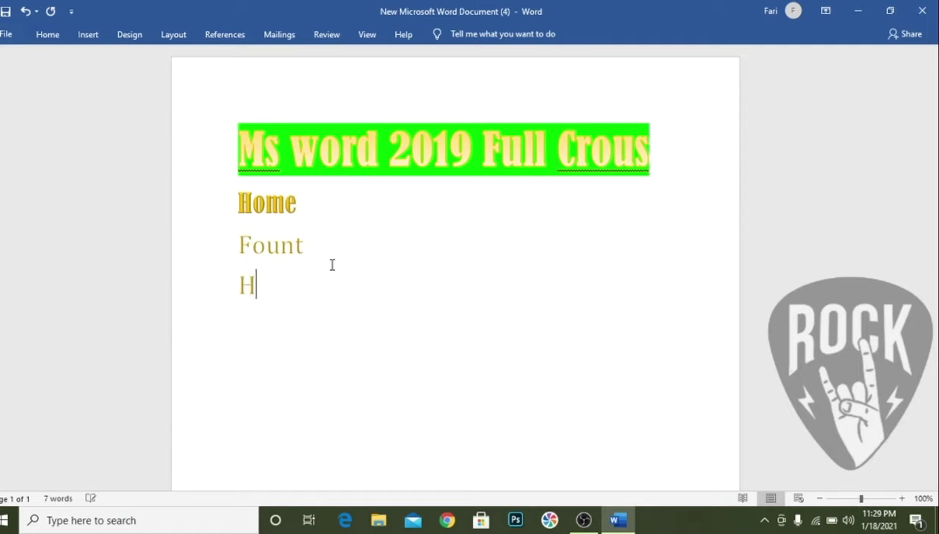
pyautogui.write('ow to Fount?')
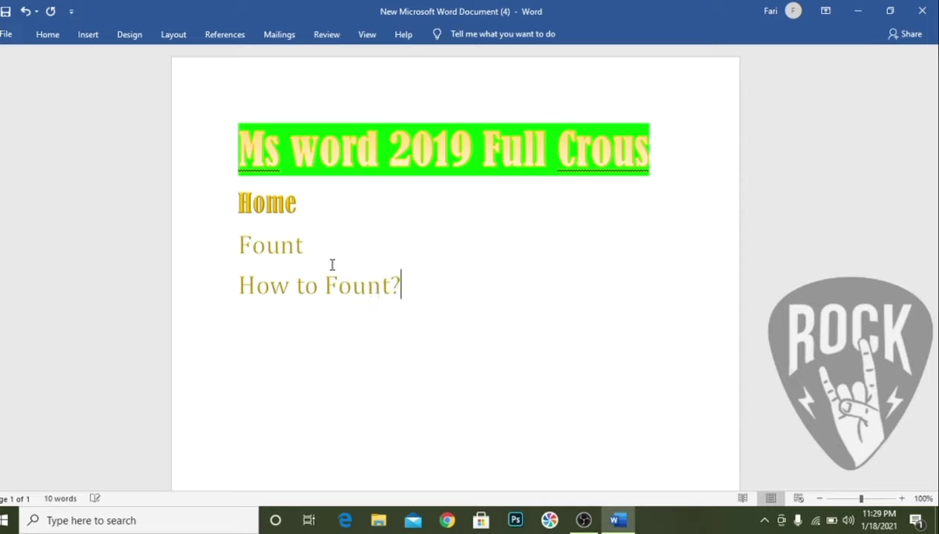
pyautogui.moveTo(390, 291); pyautogui.dragTo(238, 256)
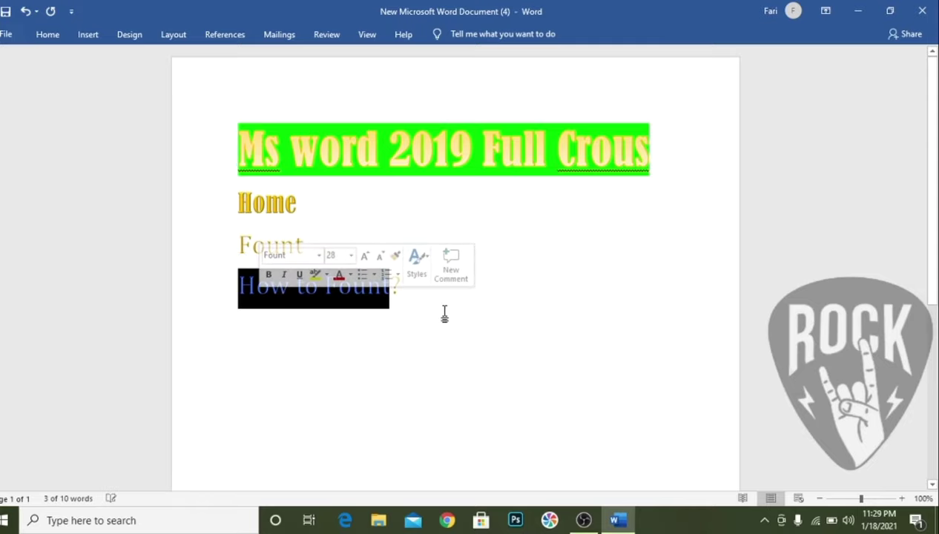
pyautogui.press('Delete')
pyautogui.press('BackSpace')
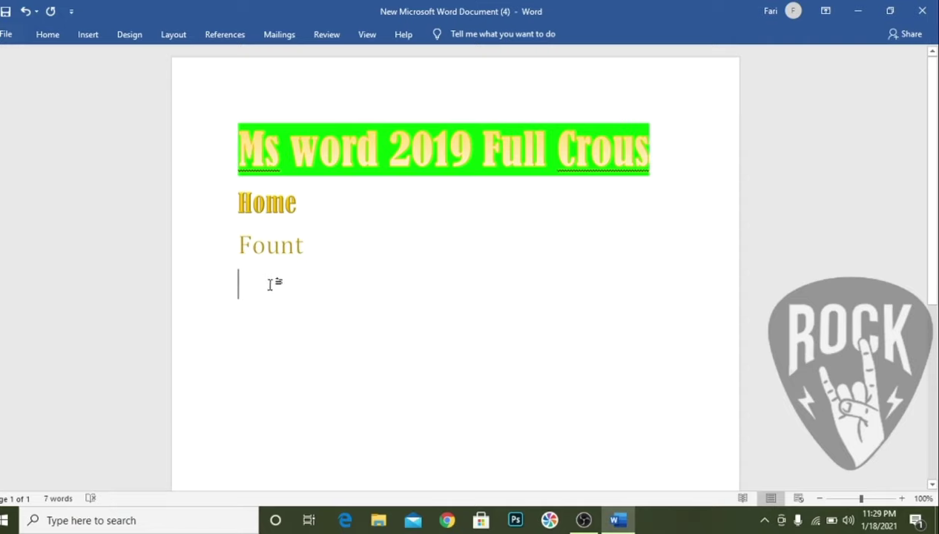
pyautogui.click(49, 36)
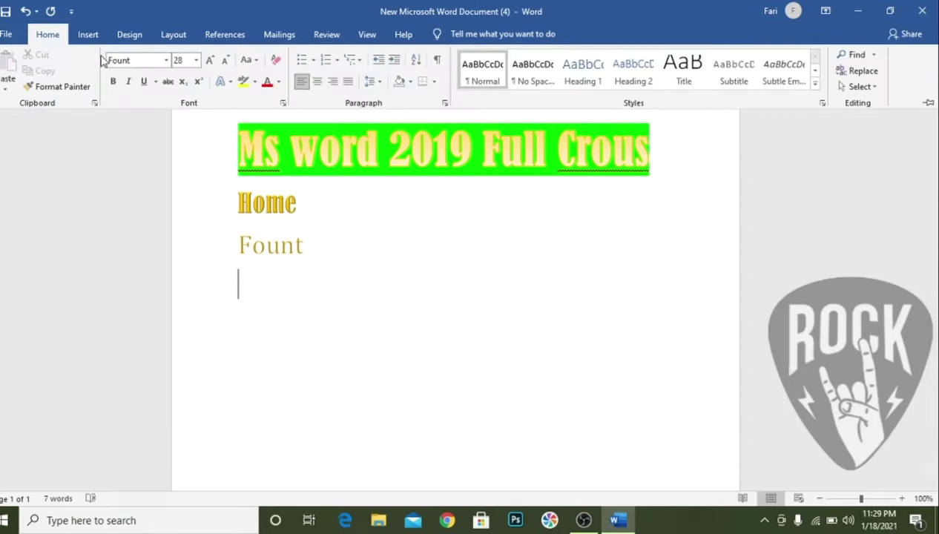
pyautogui.click(167, 61)
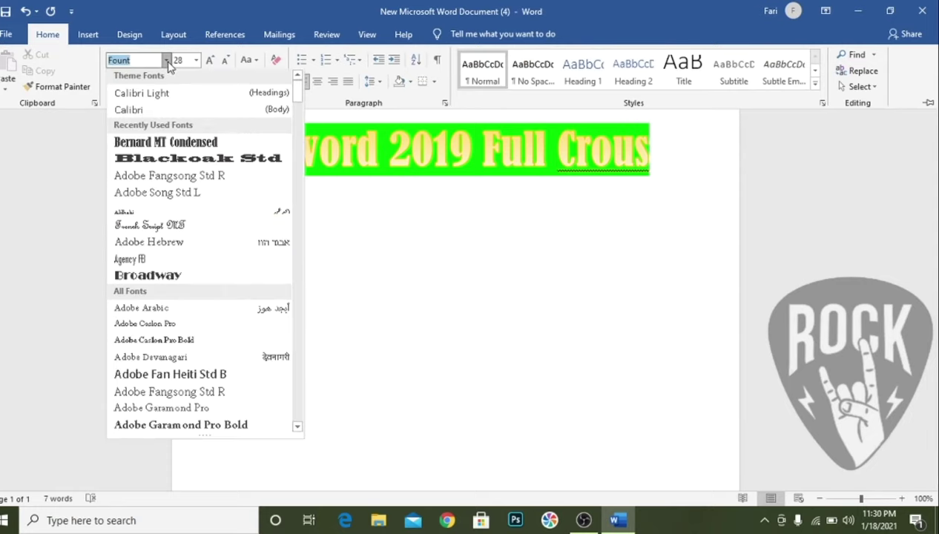
pyautogui.scroll(-10, 182, 129)
pyautogui.scroll(-10, 195, 141)
pyautogui.scroll(-5, 191, 143)
pyautogui.scroll(-5, 187, 170)
pyautogui.scroll(-5, 184, 176)
pyautogui.scroll(-5, 185, 182)
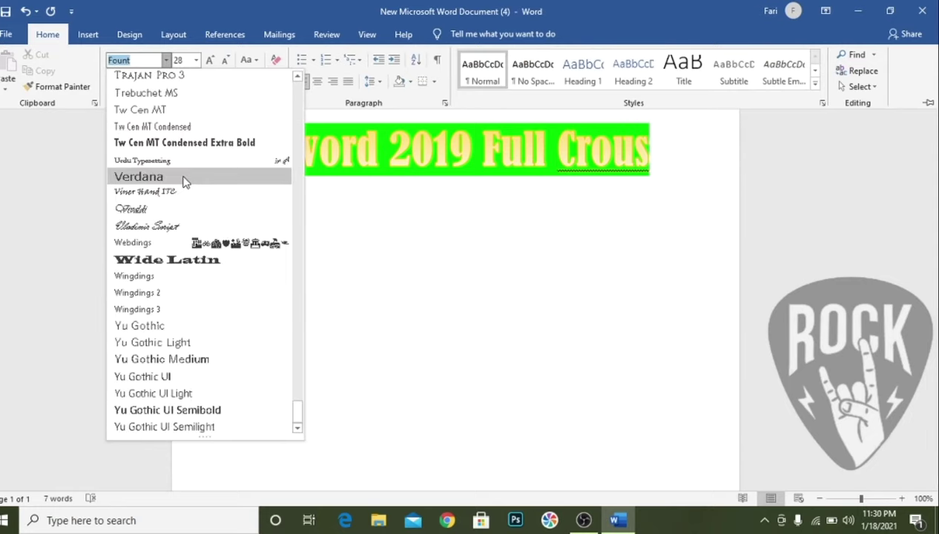
pyautogui.scroll(20, 224, 290)
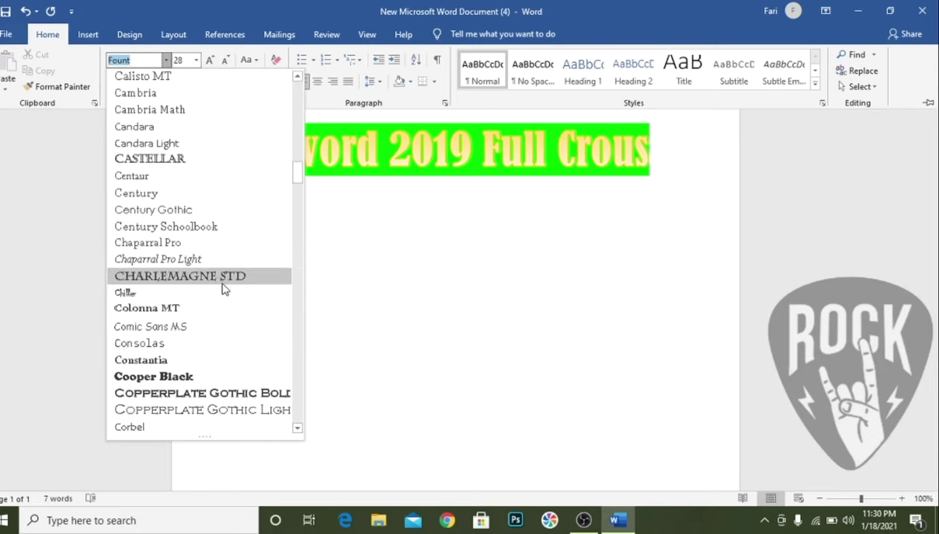
pyautogui.scroll(10, 224, 288)
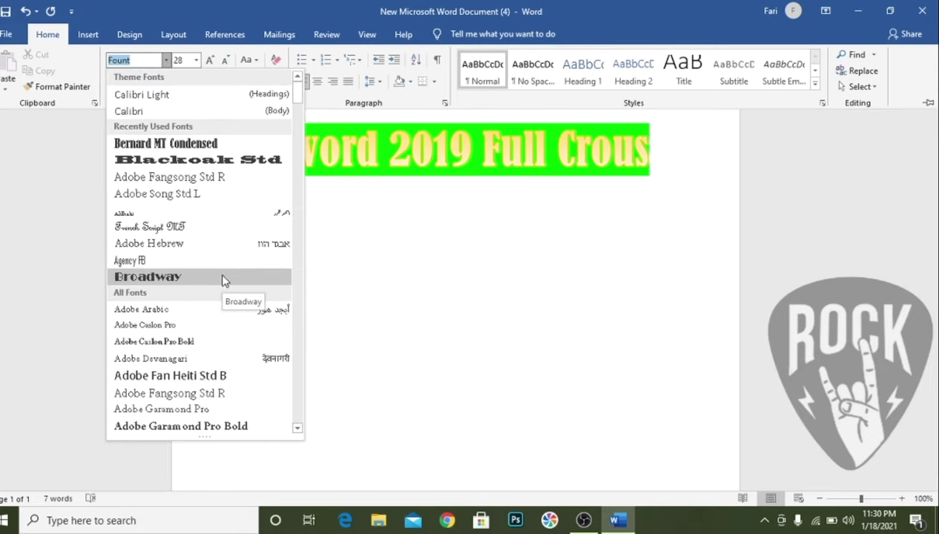
pyautogui.click(386, 278)
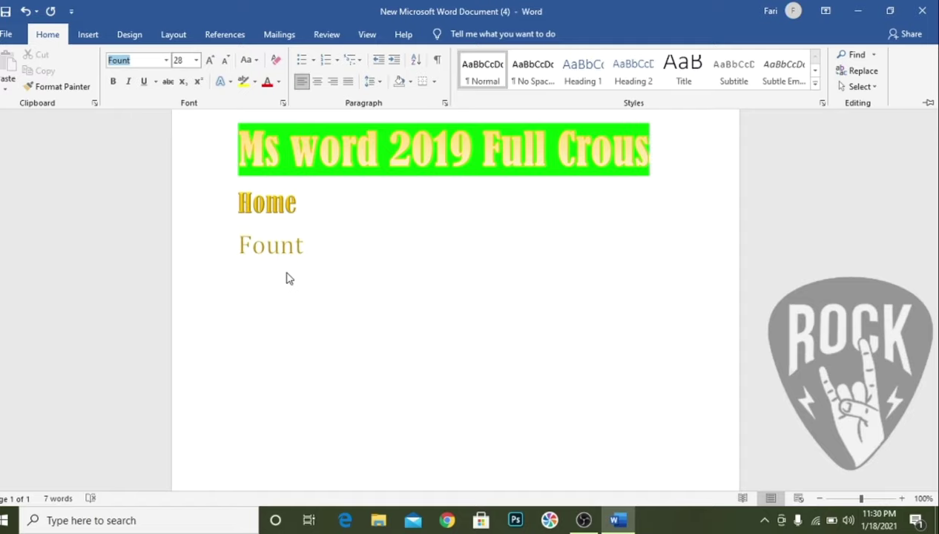
pyautogui.click(268, 289)
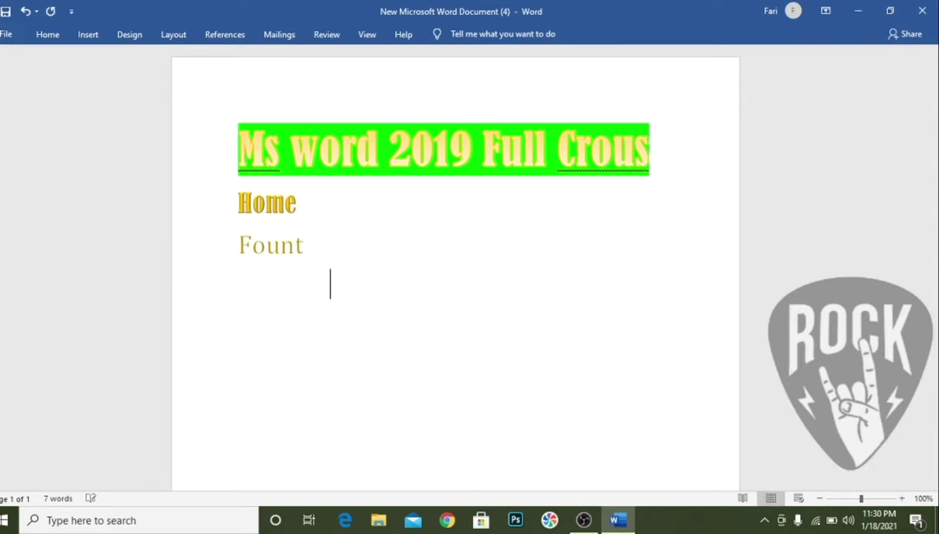
pyautogui.write('Al')
pyautogui.write(' asheed')
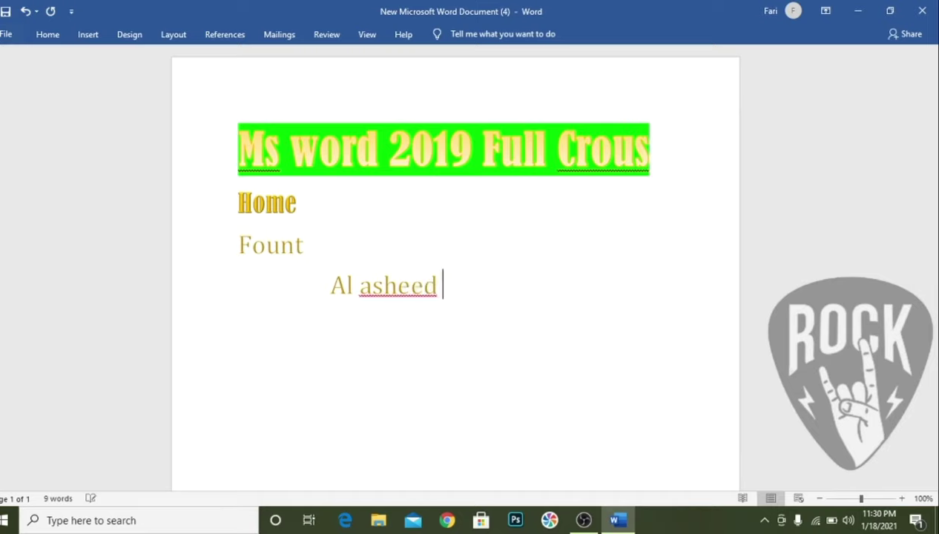
pyautogui.write(' Pro')
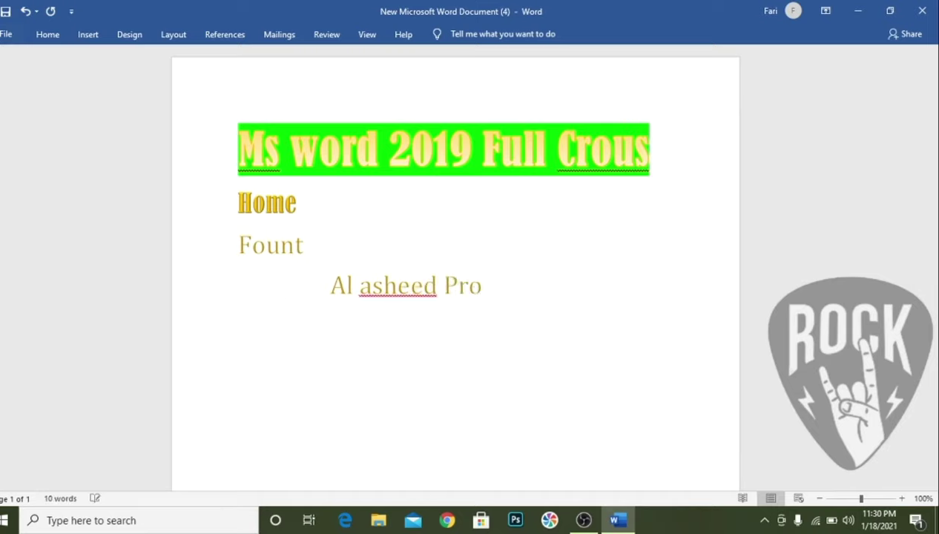
pyautogui.write('du')
pyautogui.write('tio')
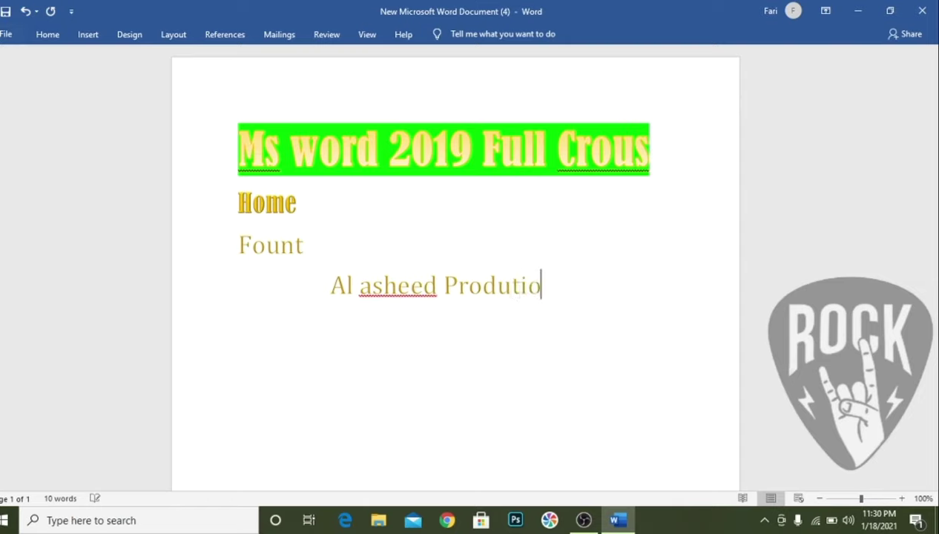
pyautogui.write('n')
# - Select the typed production-name line and set it in Adobe Fan Heiti Std B
pyautogui.hotkey('shift', 'Left')
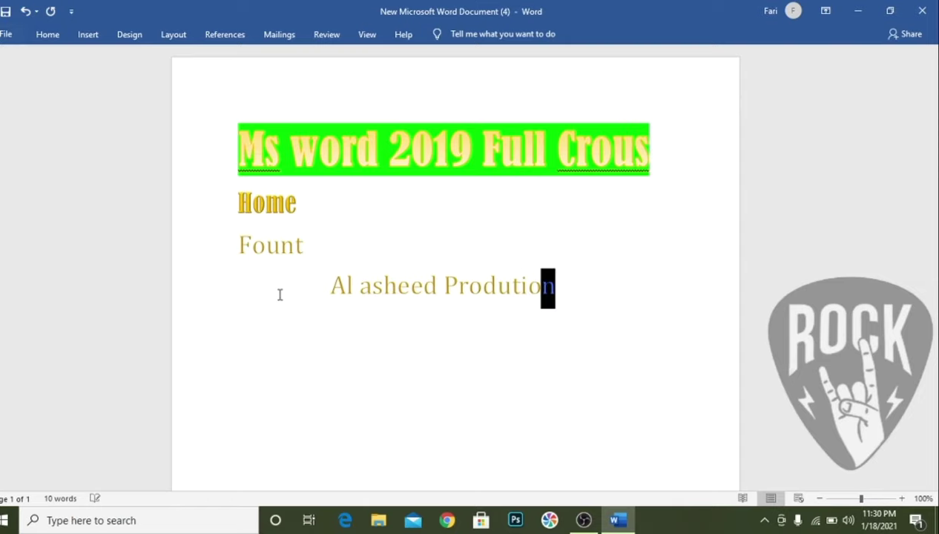
pyautogui.hotkey('shift', 'Left')
pyautogui.hotkey('shift', 'Left')
pyautogui.hotkey('shift', 'Left')
pyautogui.hotkey('shift', 'Left')
pyautogui.hotkey('shift', 'Left')
pyautogui.hotkey('shift', 'Left')
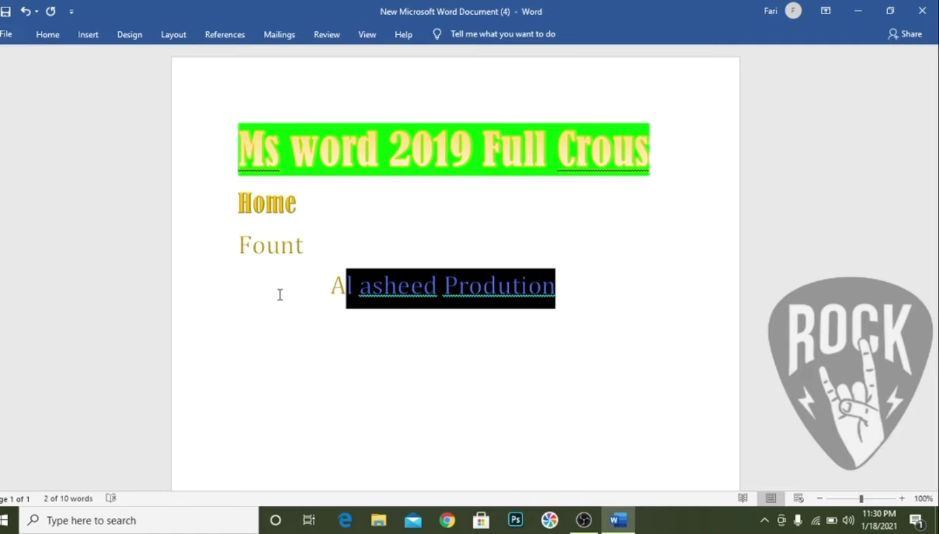
pyautogui.hotkey('shift', 'Left')
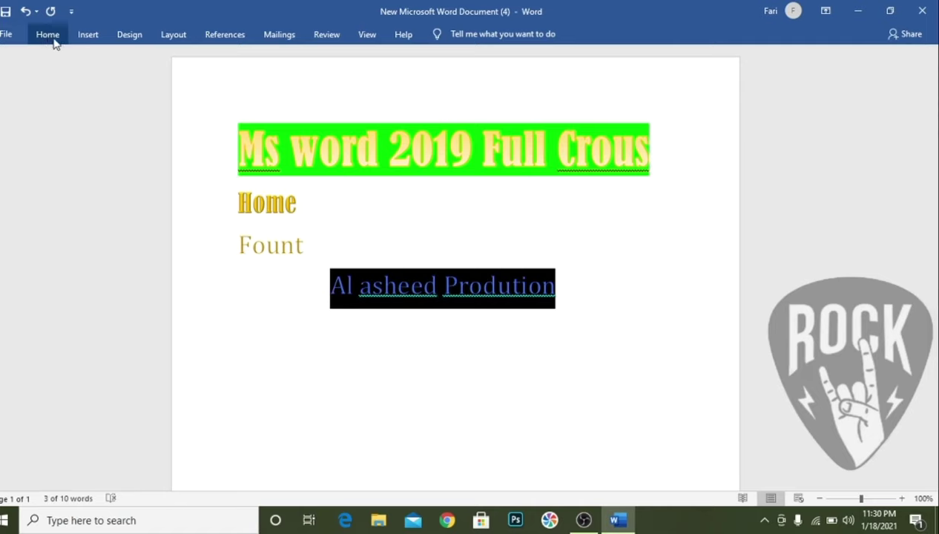
pyautogui.click(48, 36)
pyautogui.click(166, 62)
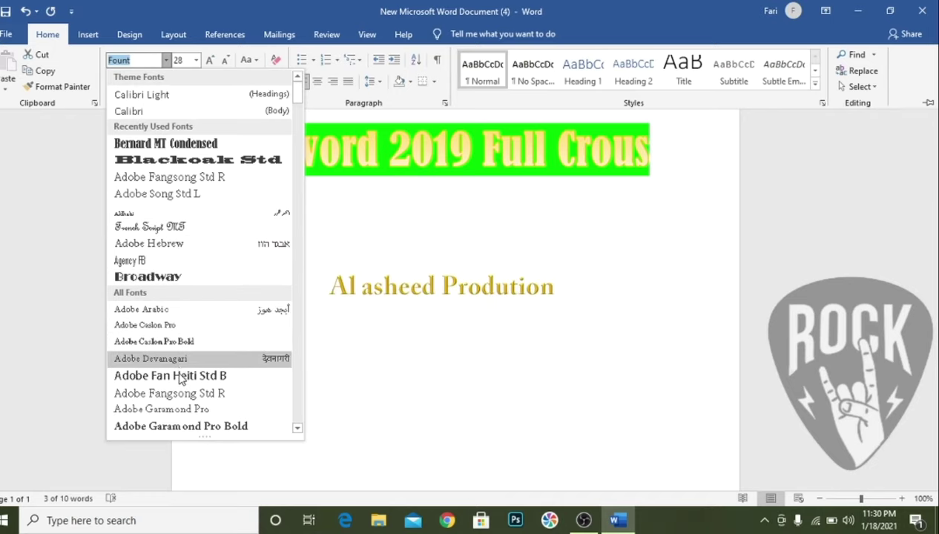
pyautogui.click(178, 380)
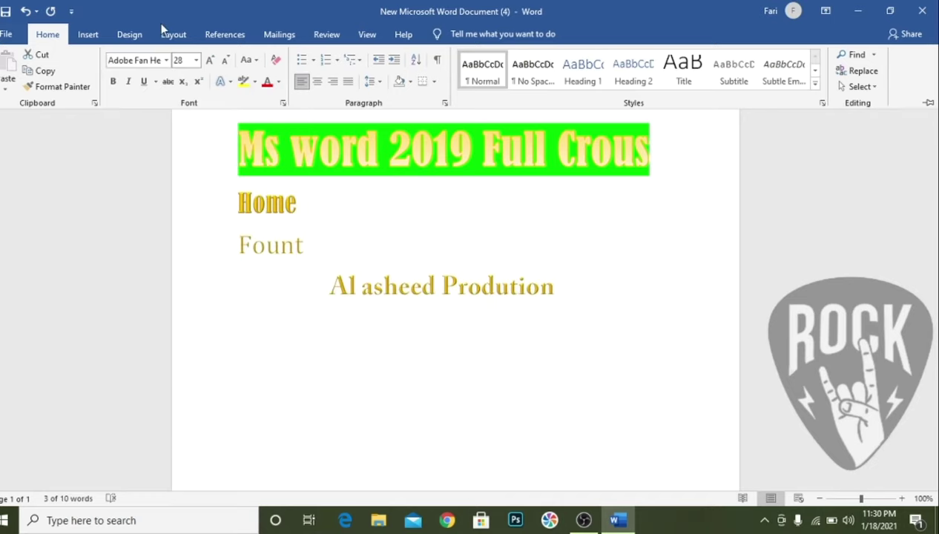
pyautogui.tripleClick(553, 295)
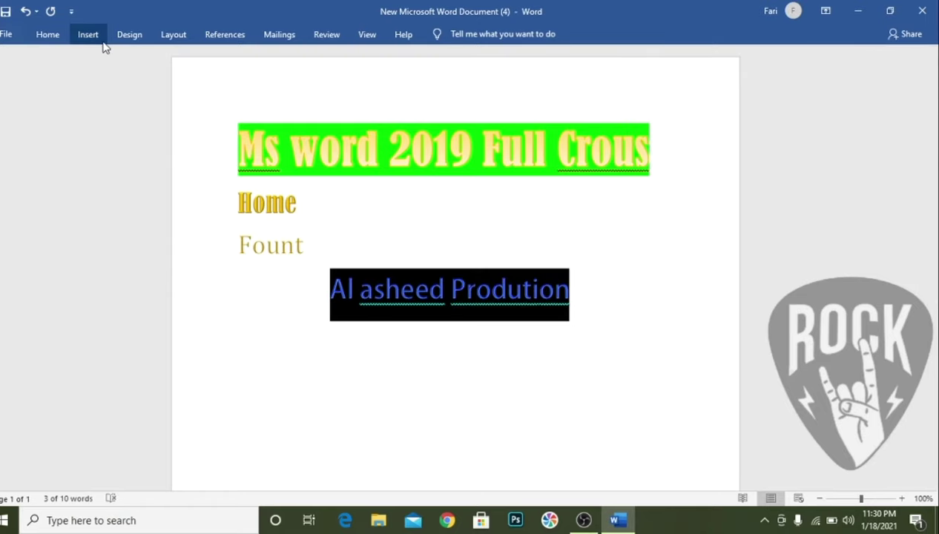
# - Set the selected credit line's font to Eras Bold ITC
pyautogui.click(59, 35)
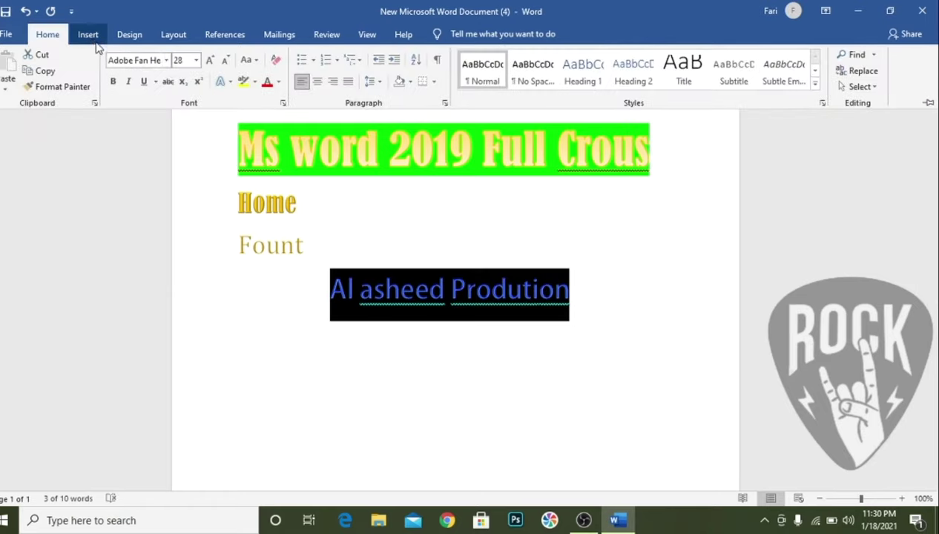
pyautogui.click(167, 62)
pyautogui.scroll(-10, 182, 319)
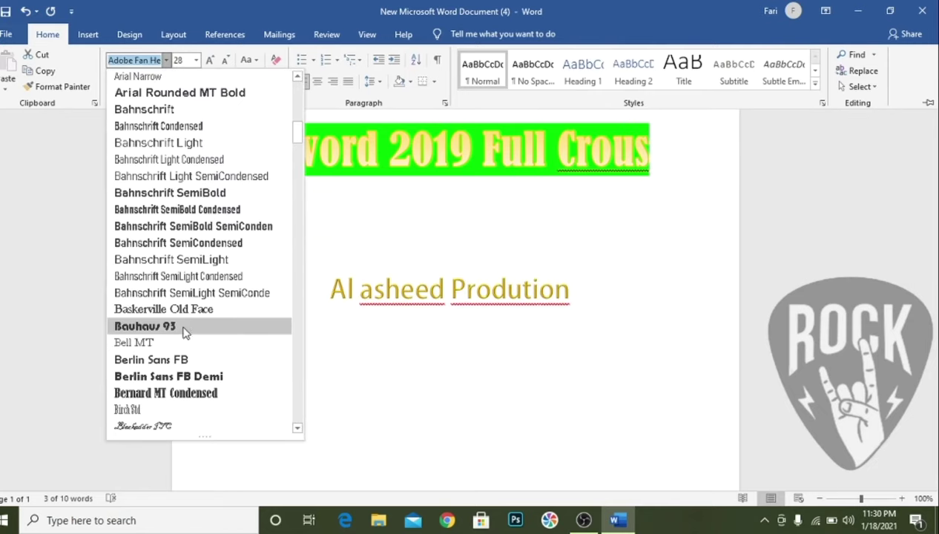
pyautogui.scroll(-10, 171, 297)
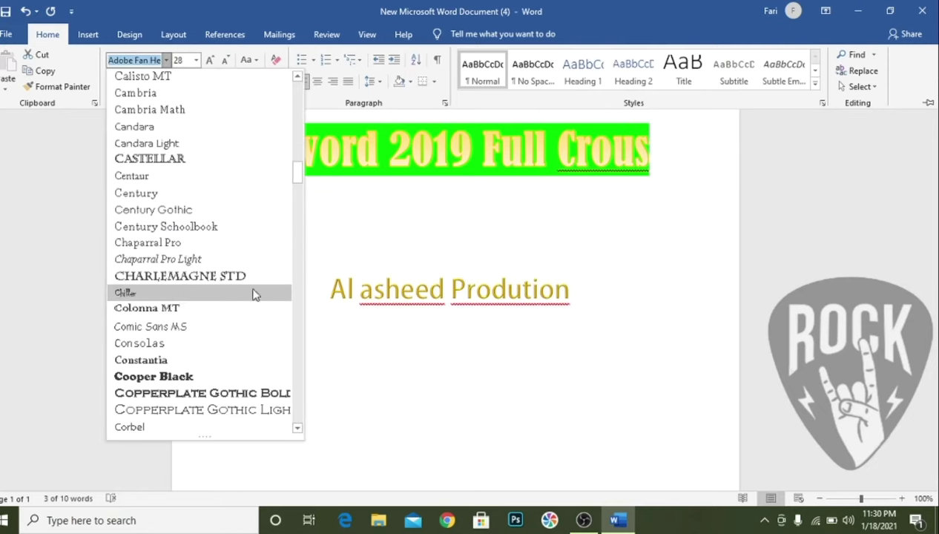
pyautogui.moveTo(297, 184); pyautogui.dragTo(298, 194)
pyautogui.click(298, 194)
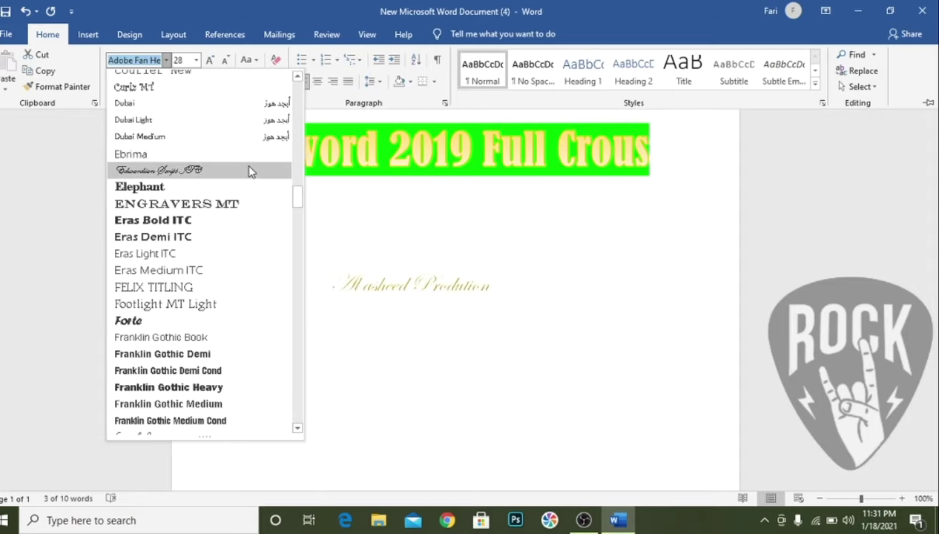
pyautogui.click(239, 220)
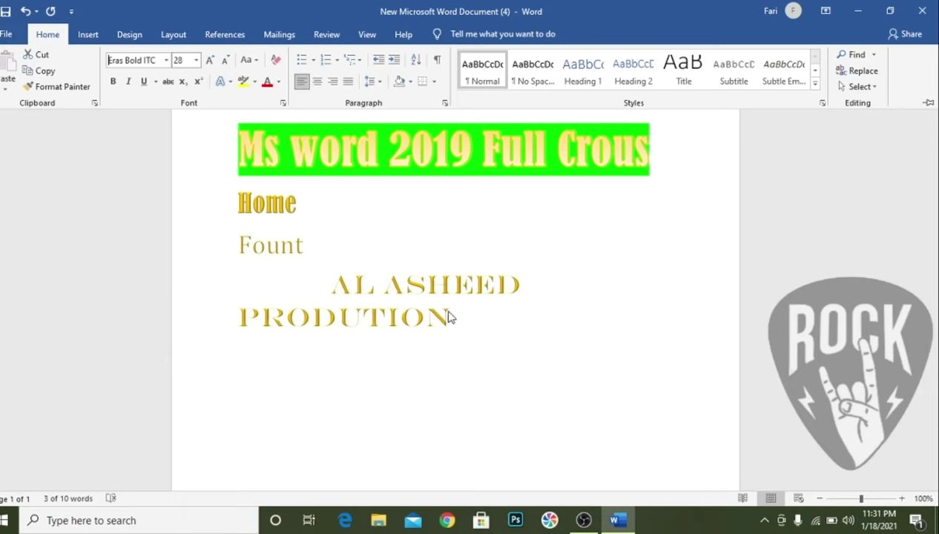
# - Browse the font list again and close it without changing the font
pyautogui.click(166, 61)
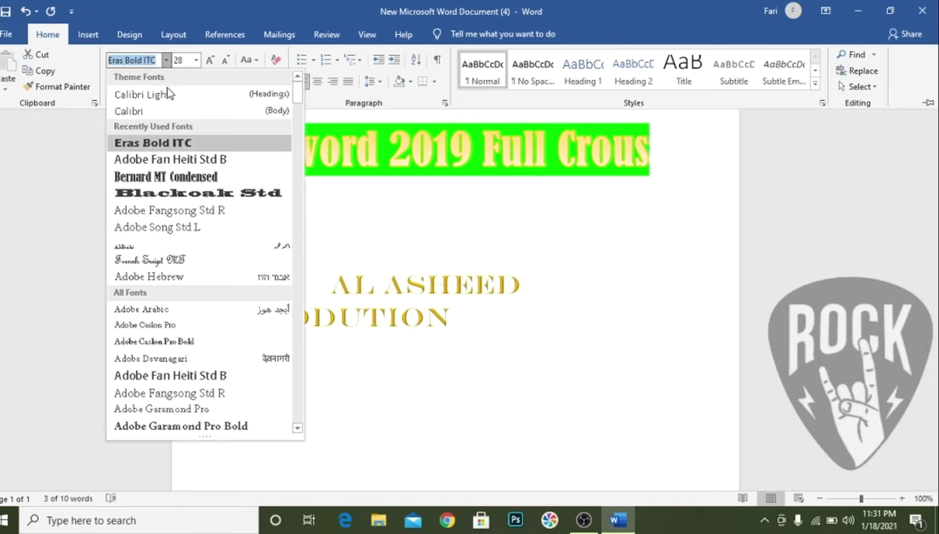
pyautogui.moveTo(295, 108)
pyautogui.mouseDown()
pyautogui.moveTo(289, 151)
pyautogui.moveTo(272, 153)
pyautogui.mouseUp()
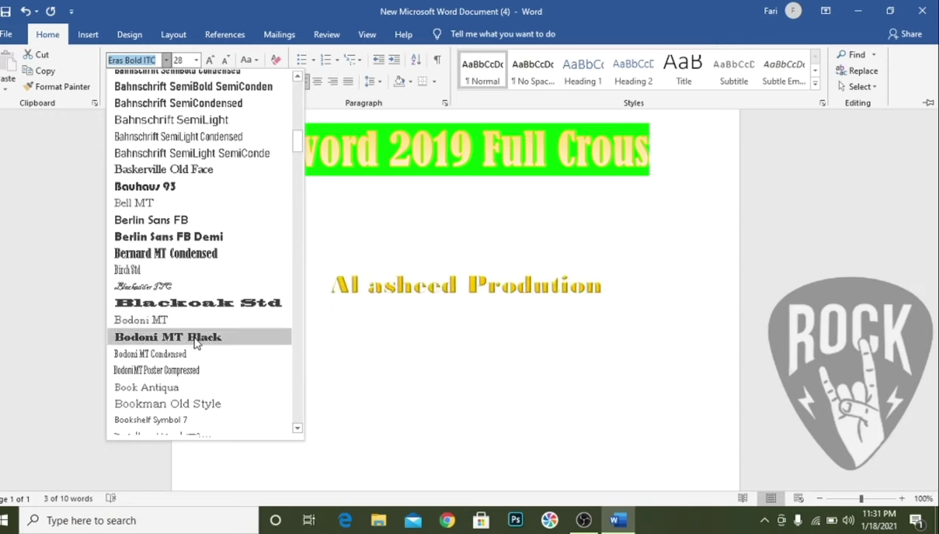
pyautogui.scroll(-10, 197, 367)
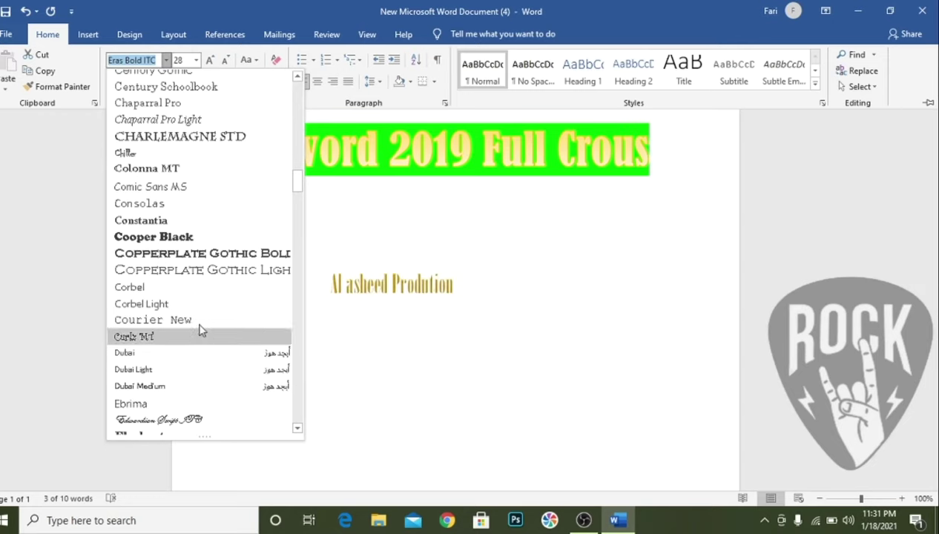
pyautogui.scroll(-7, 194, 362)
pyautogui.scroll(-10, 191, 358)
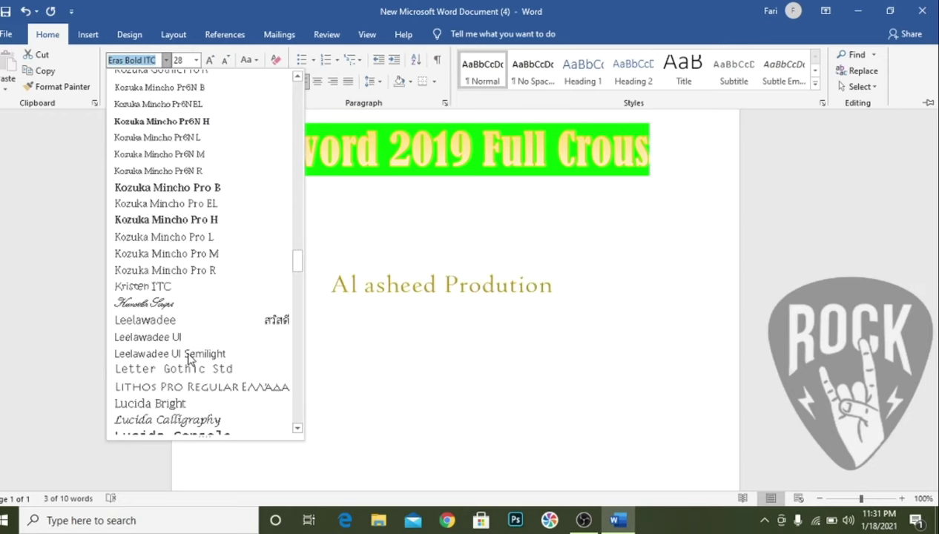
pyautogui.scroll(-10, 182, 326)
pyautogui.scroll(-15, 170, 315)
pyautogui.scroll(-10, 171, 328)
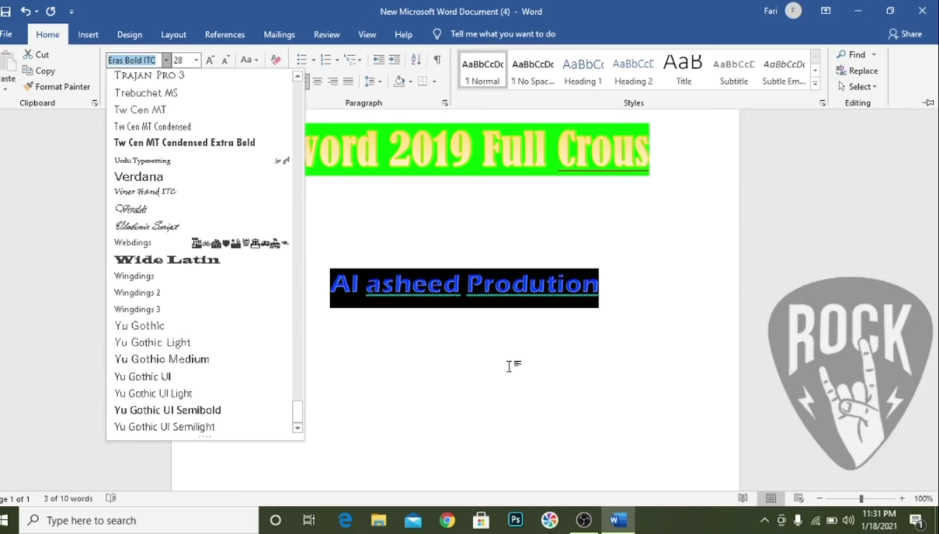
pyautogui.press('Escape')
pyautogui.click(623, 309)
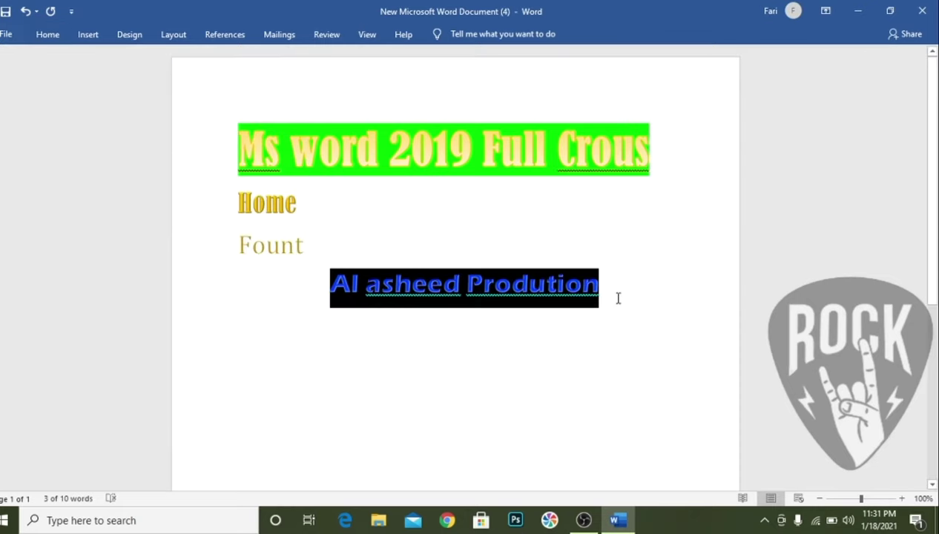
# - Erase the credit line and type a person's name in its place
pyautogui.click(615, 297)
pyautogui.press('BackSpace')
pyautogui.press('BackSpace')
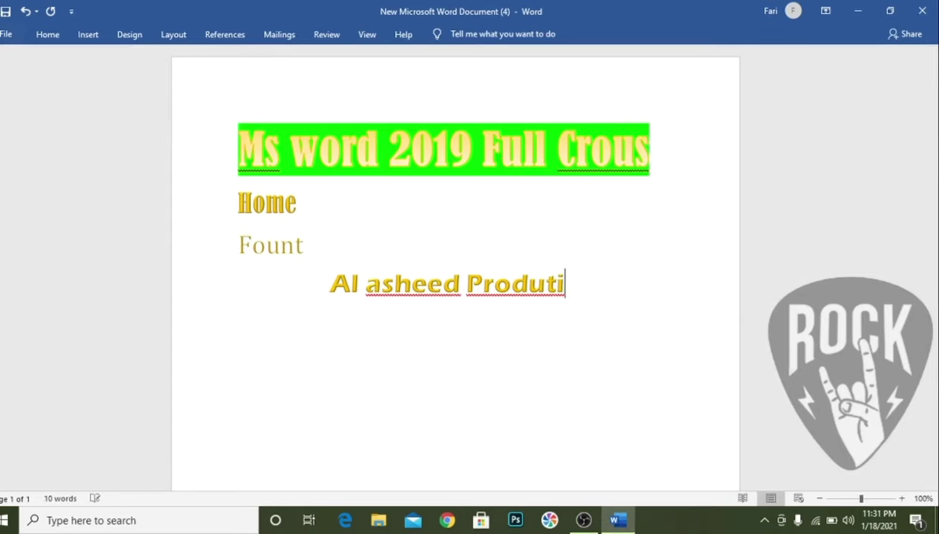
pyautogui.press('BackSpace')
pyautogui.press('BackSpace')
pyautogui.press('BackSpace')
pyautogui.press('BackSpace')
pyautogui.press('BackSpace')
pyautogui.press('BackSpace')
pyautogui.press('BackSpace')
pyautogui.press('BackSpace')
pyautogui.press('BackSpace')
pyautogui.press('BackSpace')
pyautogui.press('BackSpace')
pyautogui.press('BackSpace')
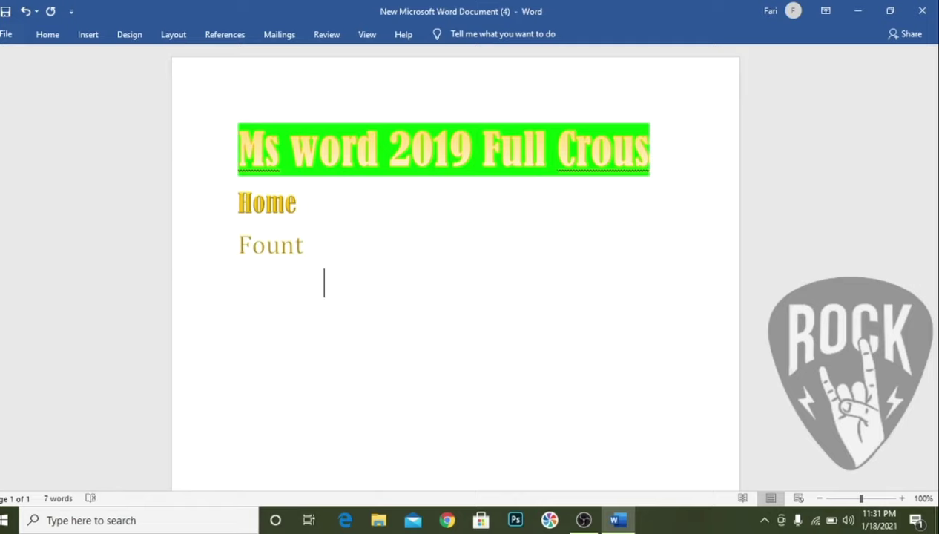
pyautogui.write('Ch Furqa')
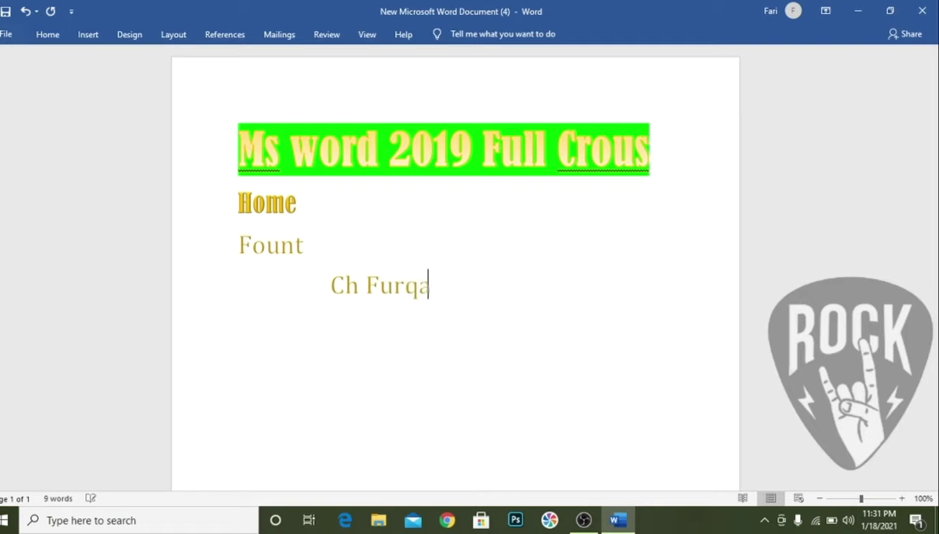
# - Set the name in Wide Latin and start a new line below it
pyautogui.hotkey('shift', 'Left')
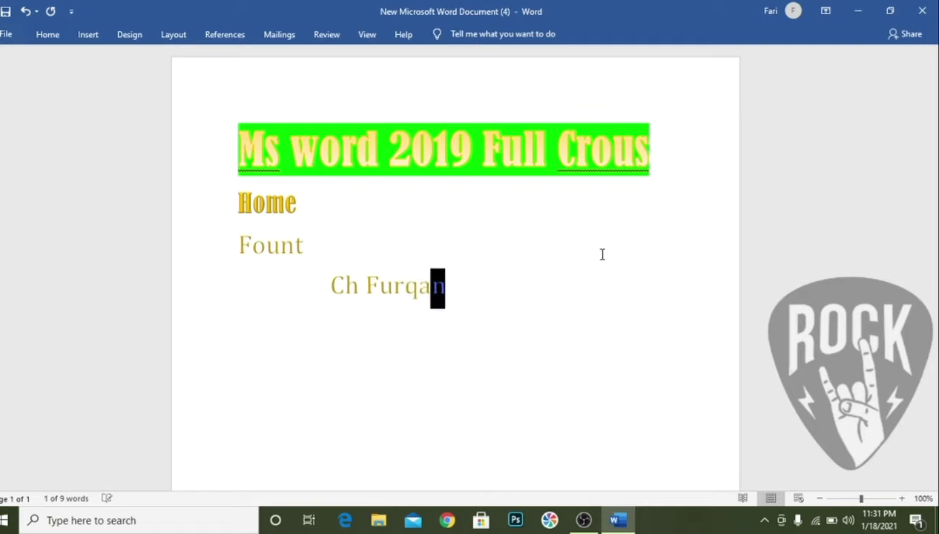
pyautogui.hotkey('shift', 'Left')
pyautogui.hotkey('shift', 'Left')
pyautogui.hotkey('shift', 'Left')
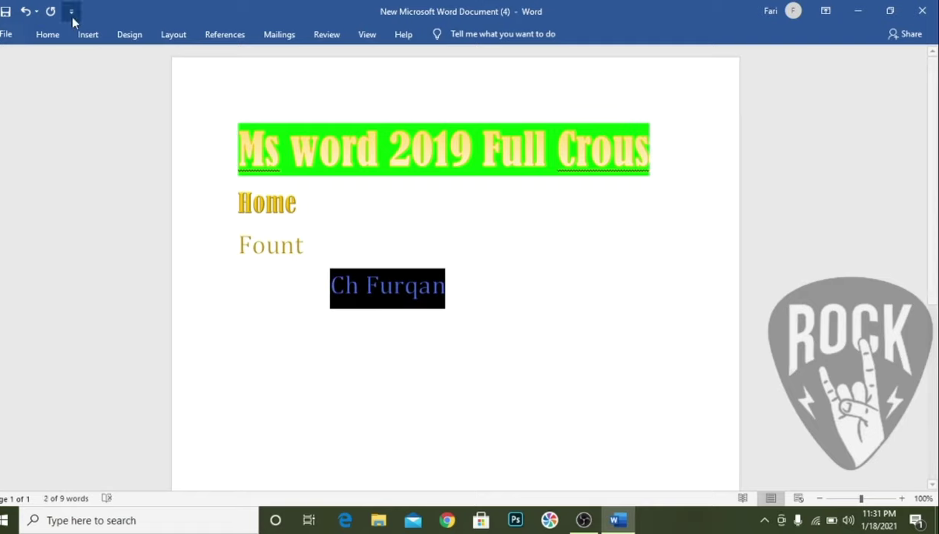
pyautogui.click(49, 35)
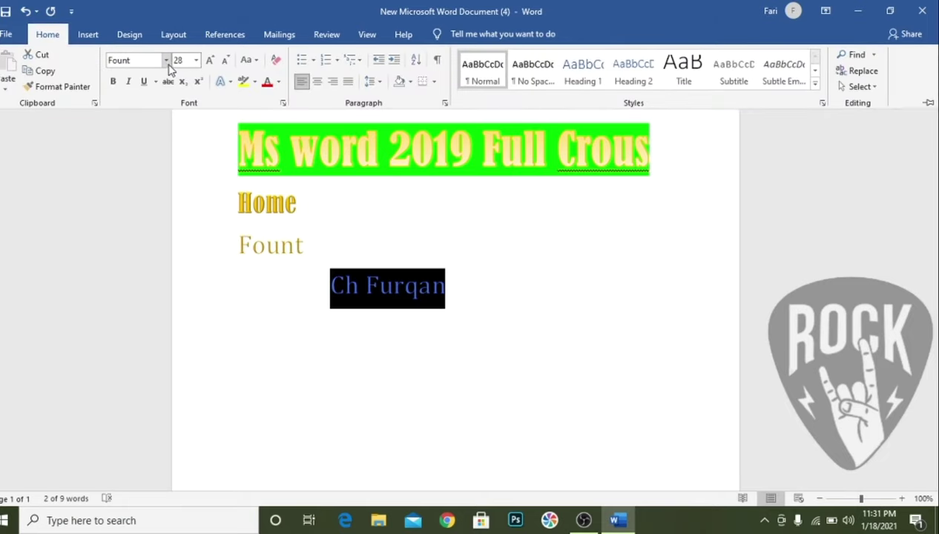
pyautogui.click(167, 61)
pyautogui.scroll(-10, 188, 251)
pyautogui.scroll(-15, 189, 252)
pyautogui.scroll(-15, 189, 252)
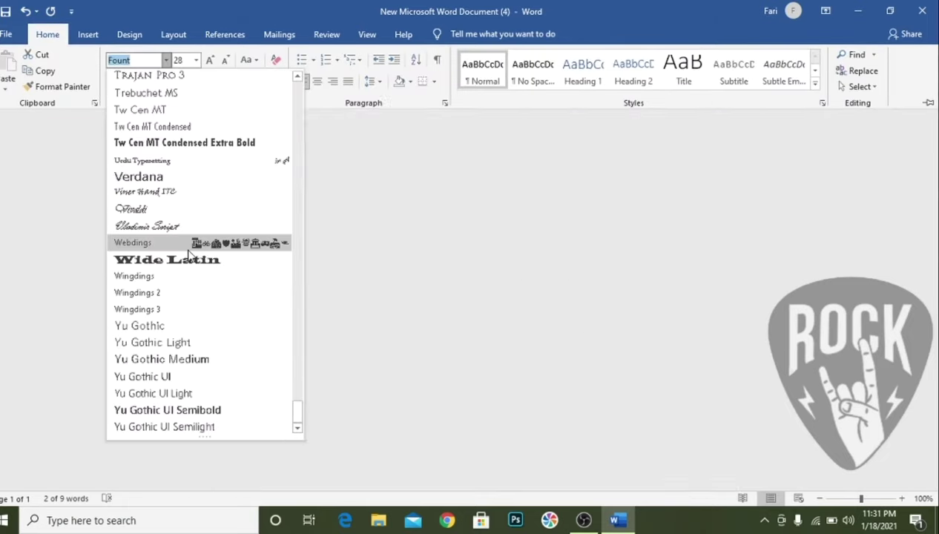
pyautogui.click(186, 260)
pyautogui.click(608, 291)
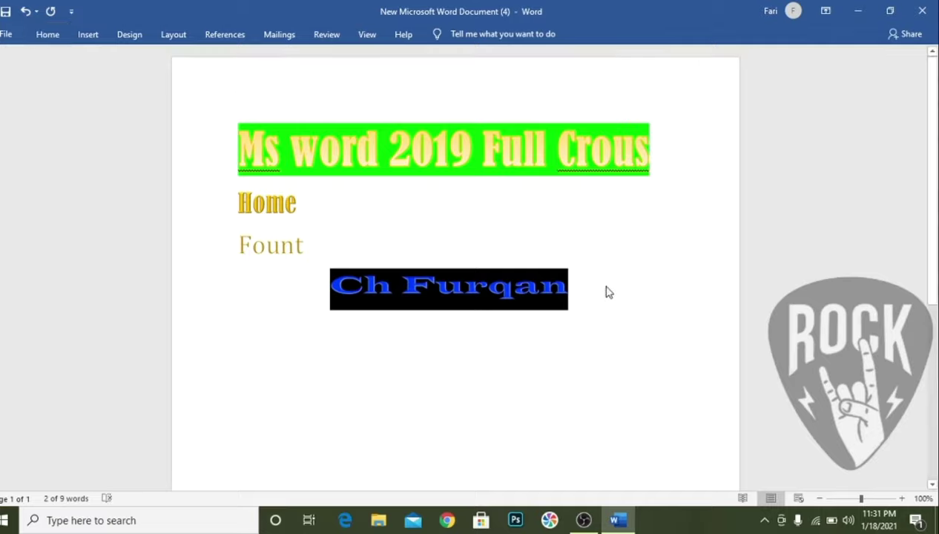
pyautogui.click(582, 295)
pyautogui.press('Return')
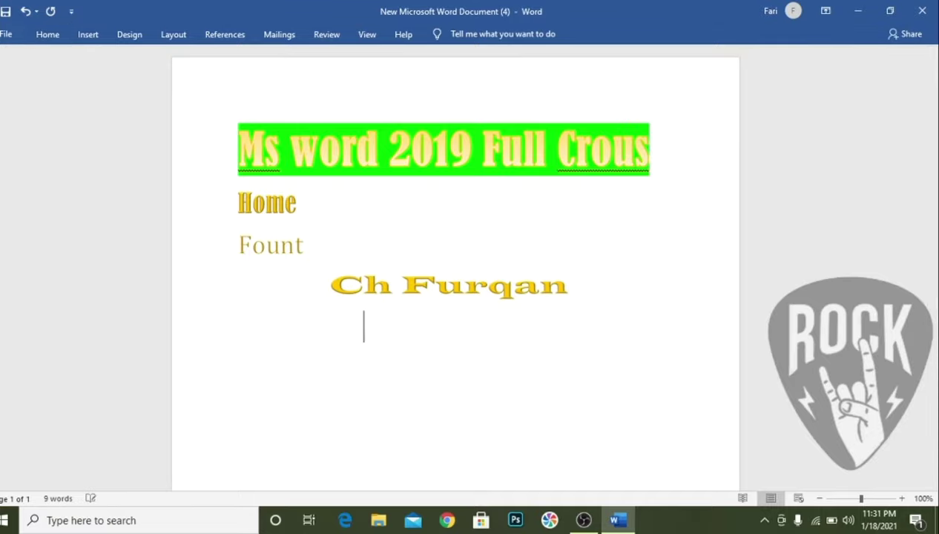
# - Type the name's second word on the new line, correcting its last letter
pyautogui.write('F')
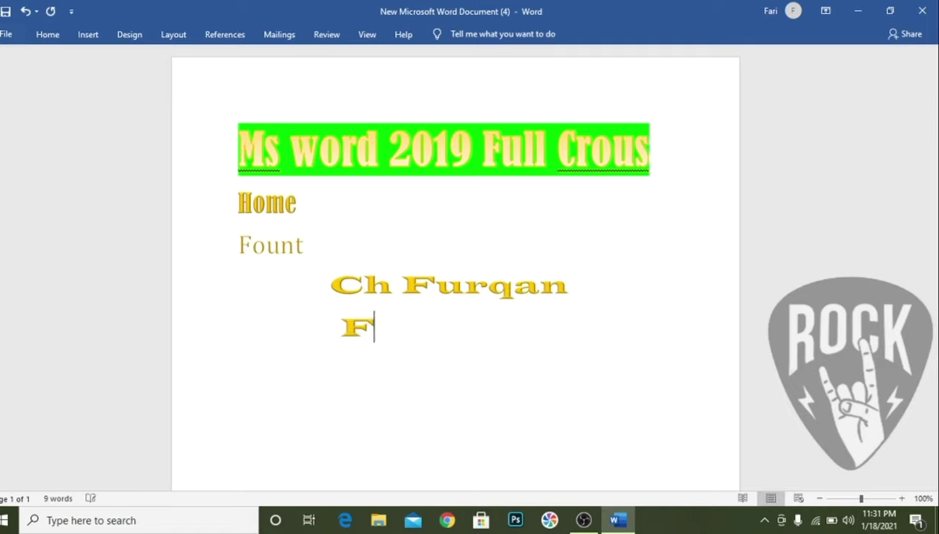
pyautogui.write('u')
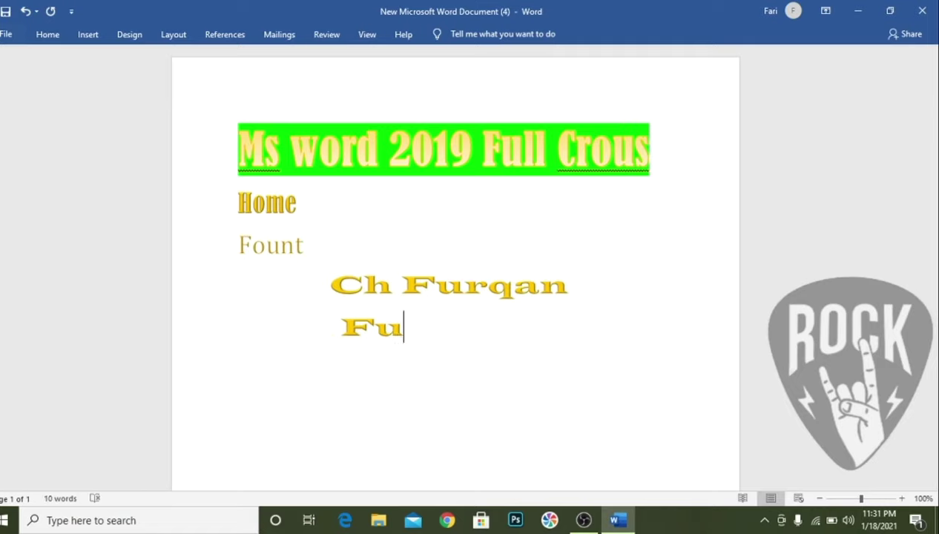
pyautogui.write('rqam')
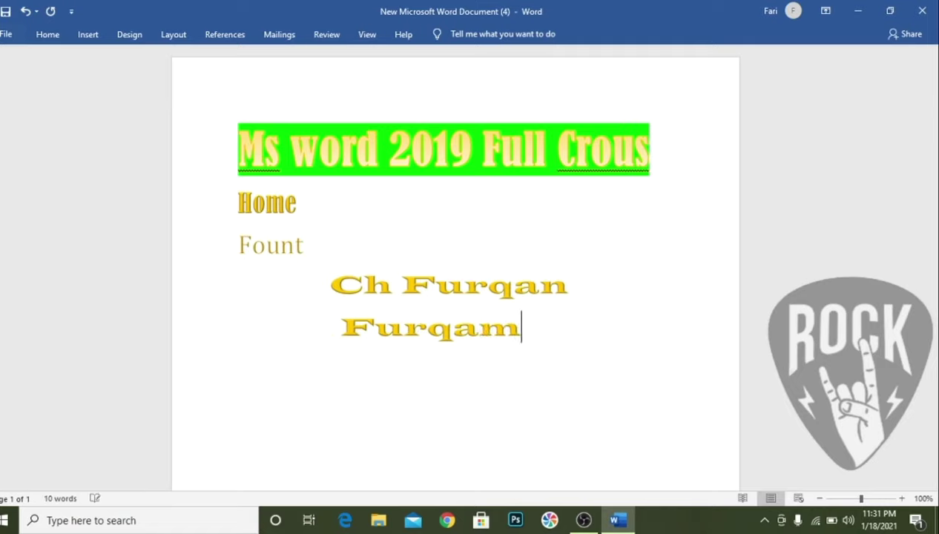
pyautogui.press('BackSpace')
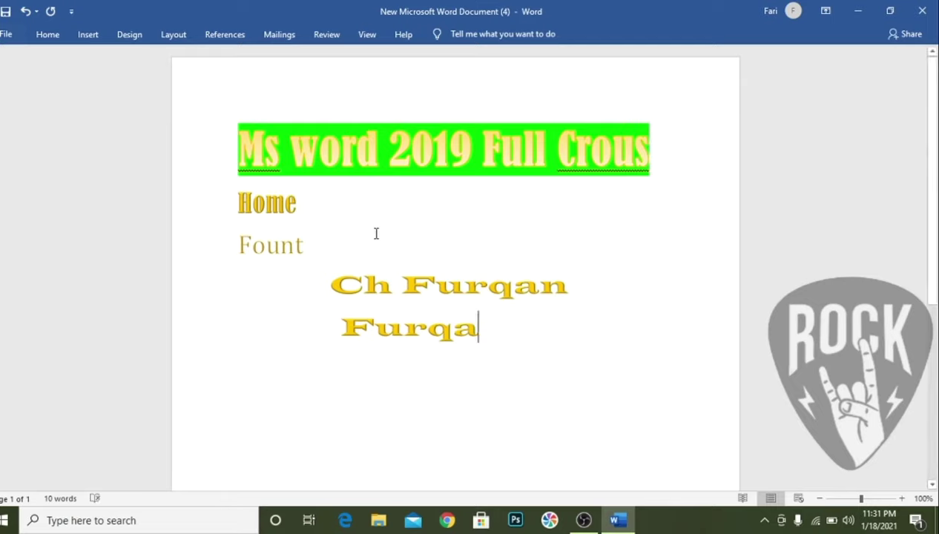
pyautogui.write('n')
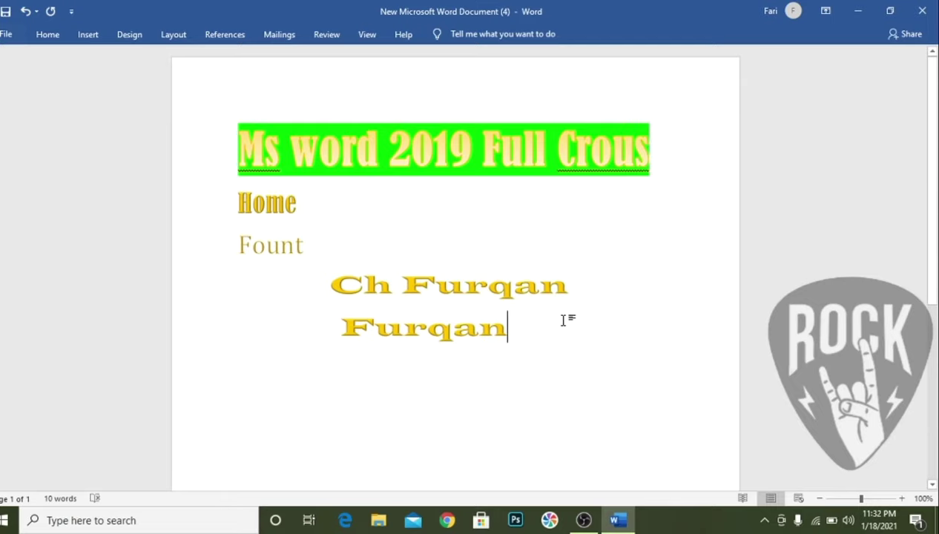
# - Set the word in Adobe Fan Heiti Std B, then start an indented line below
pyautogui.moveTo(536, 349); pyautogui.dragTo(338, 348)
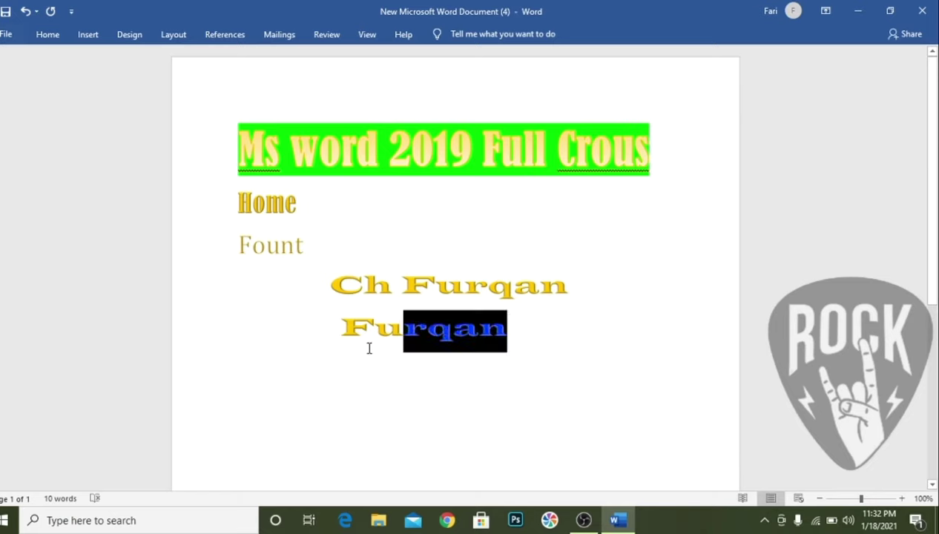
pyautogui.click(63, 44)
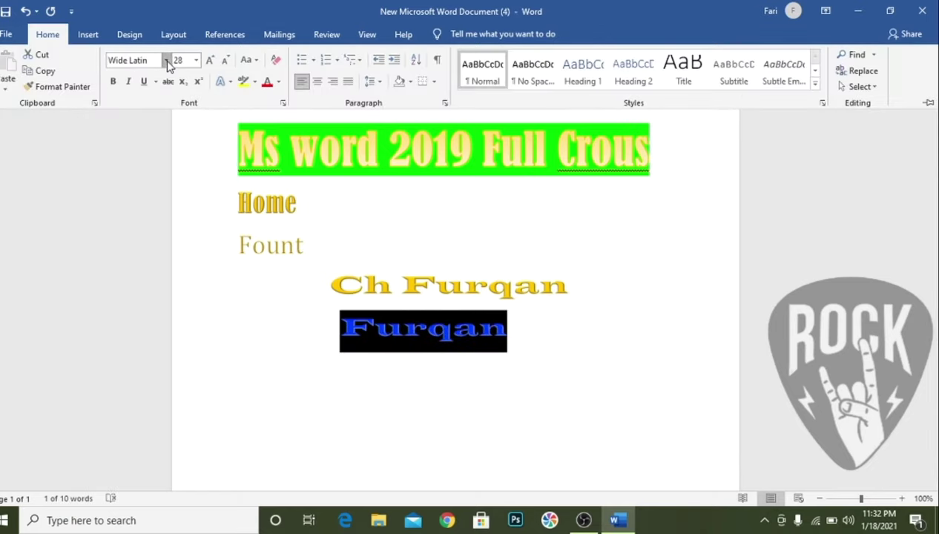
pyautogui.click(167, 61)
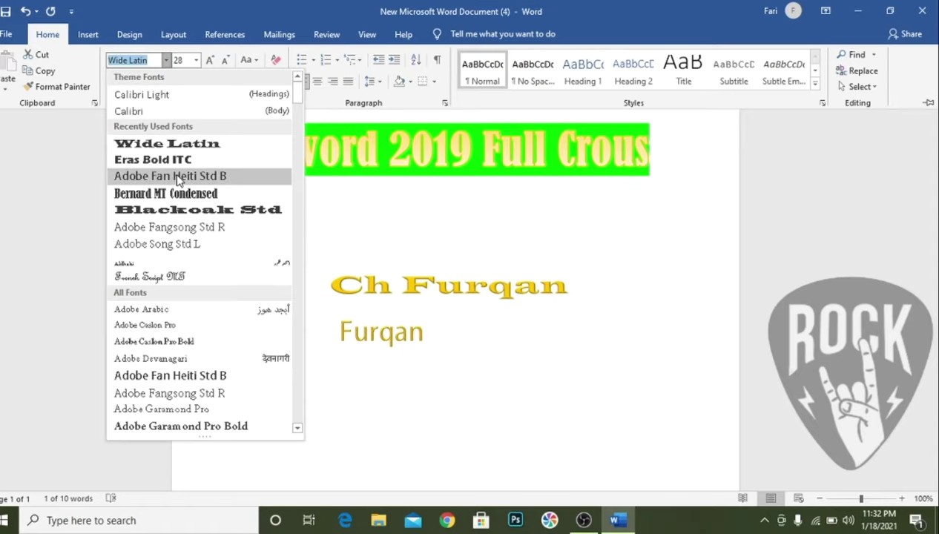
pyautogui.click(178, 180)
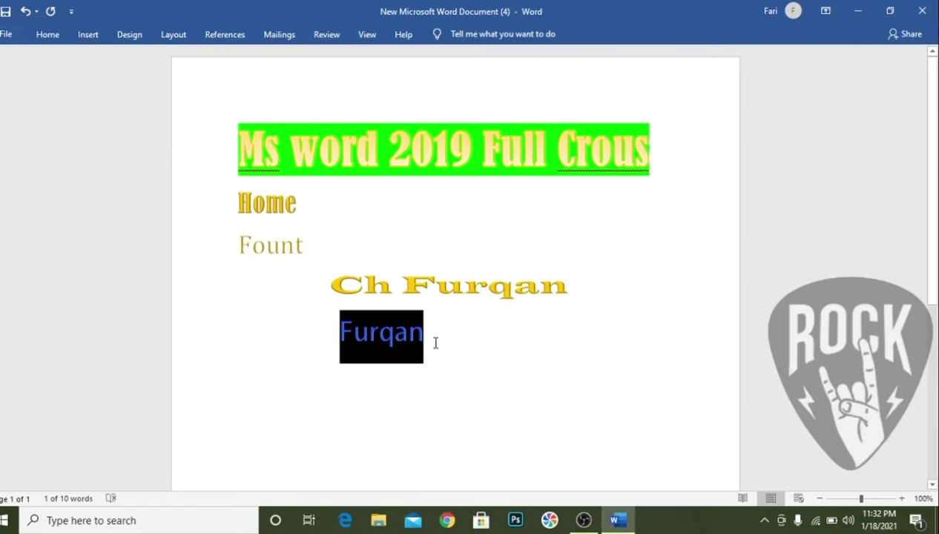
pyautogui.click(435, 342)
pyautogui.press('Return')
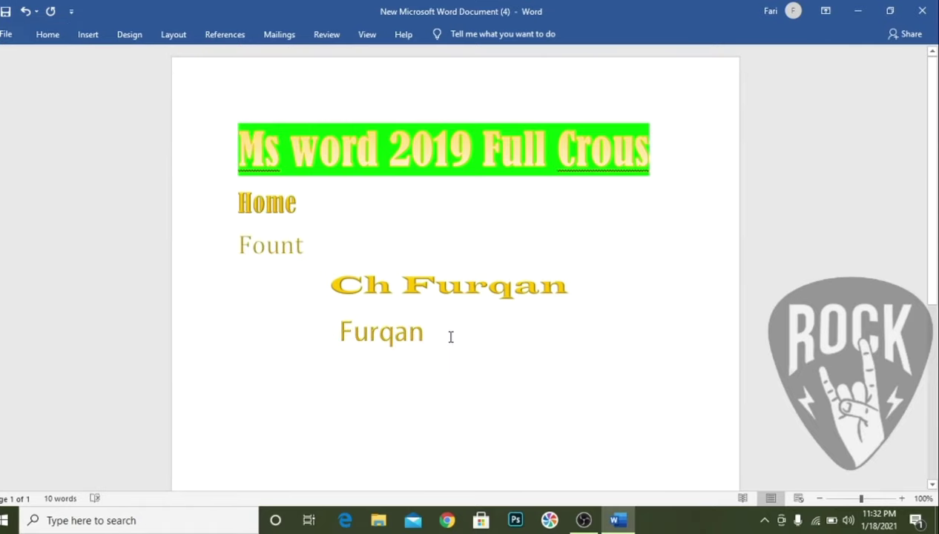
pyautogui.press('Tab')
pyautogui.press('Tab')
# - Type 'Pakistan', set it in Brush Script MT, and start a new line below
pyautogui.write('Pakistan')
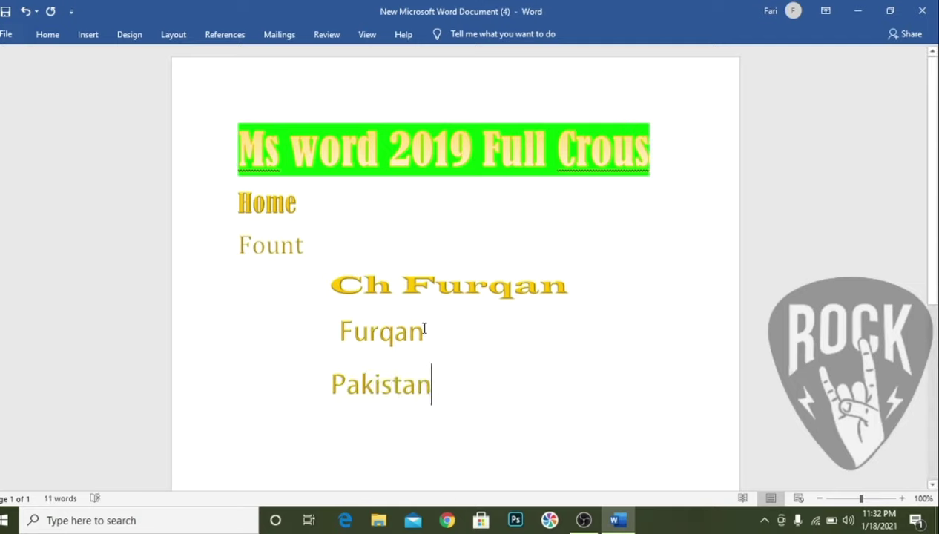
pyautogui.moveTo(430, 384); pyautogui.dragTo(330, 386)
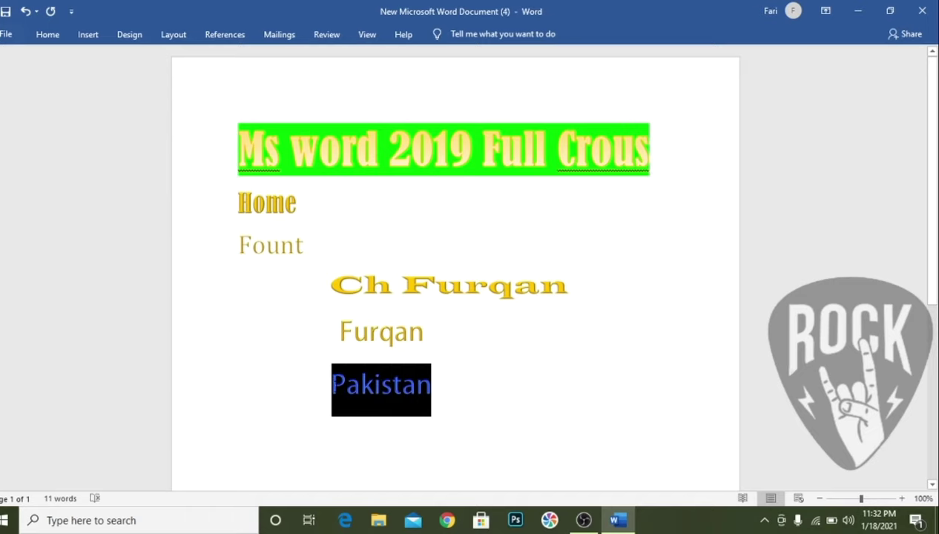
pyautogui.click(44, 37)
pyautogui.click(166, 60)
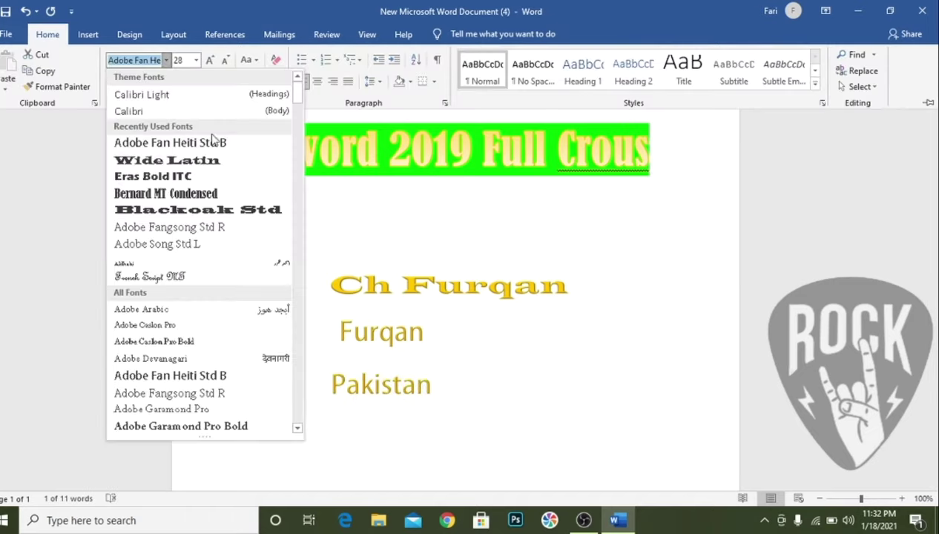
pyautogui.moveTo(296, 97); pyautogui.dragTo(297, 158)
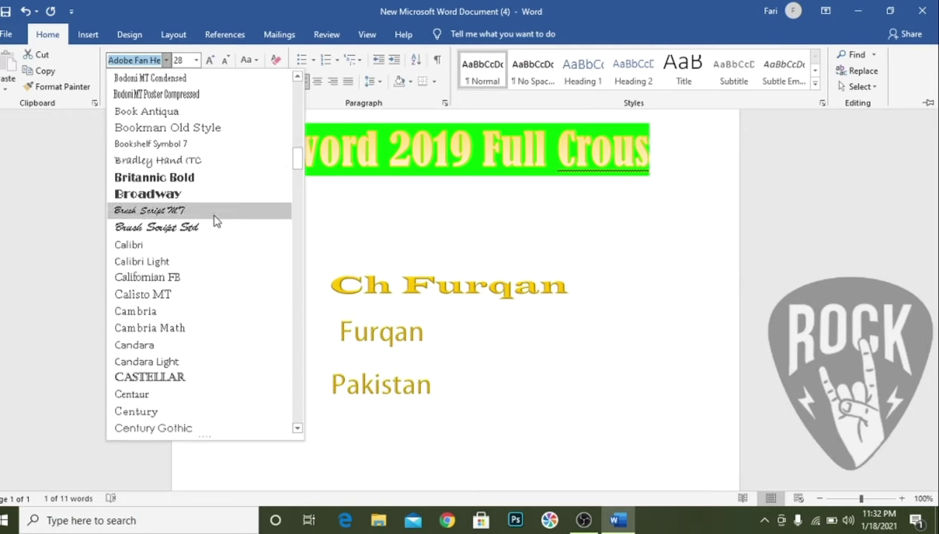
pyautogui.press('Escape')
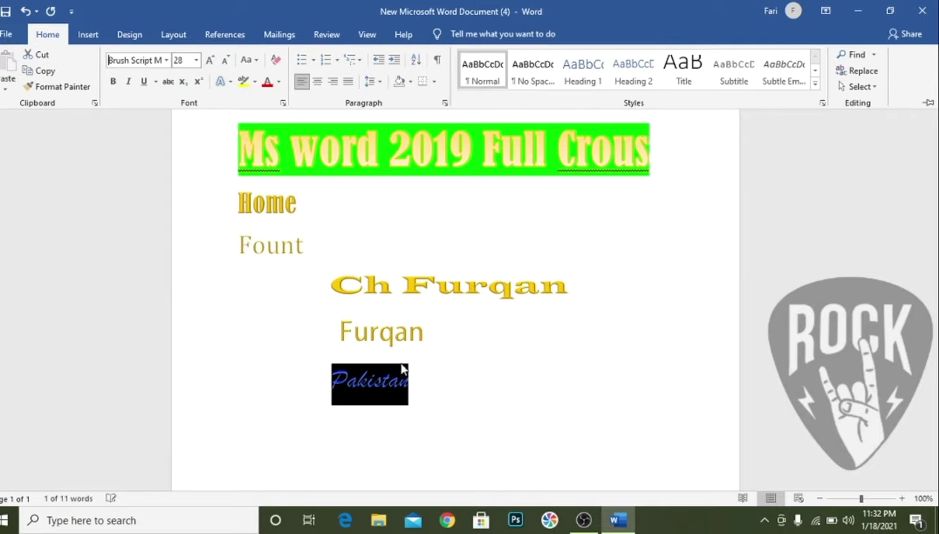
pyautogui.hotkey('ctrl', 'F1')
pyautogui.click(423, 386)
pyautogui.press('Return')
# - Start the new line with a lowercase 't', correcting two mistyped characters
pyautogui.write('T')
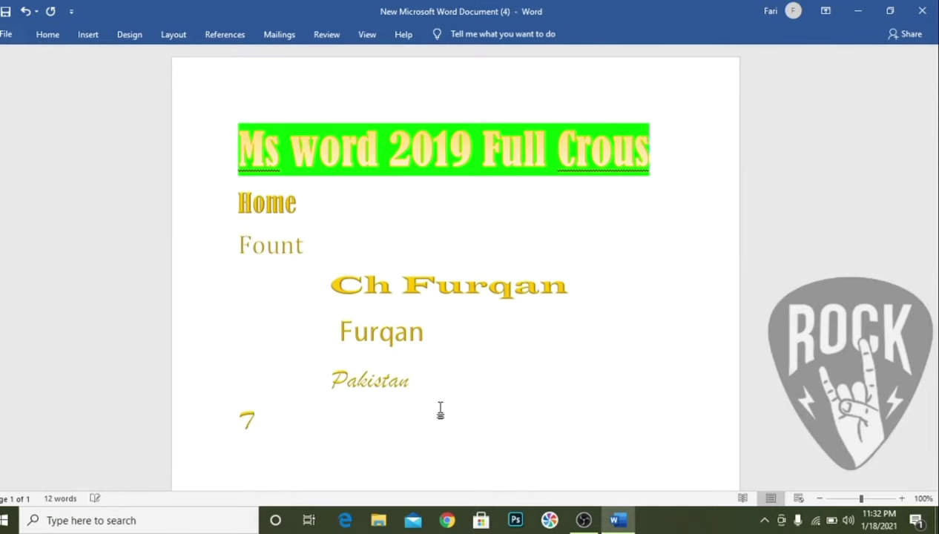
pyautogui.press('BackSpace')
pyautogui.write('7')
pyautogui.press('BackSpace')
pyautogui.write('t')
# - Set the line in Eras Bold ITC, declining the font warning, and type 'This fount'
pyautogui.hotkey('shift', 'Left')
pyautogui.click(57, 35)
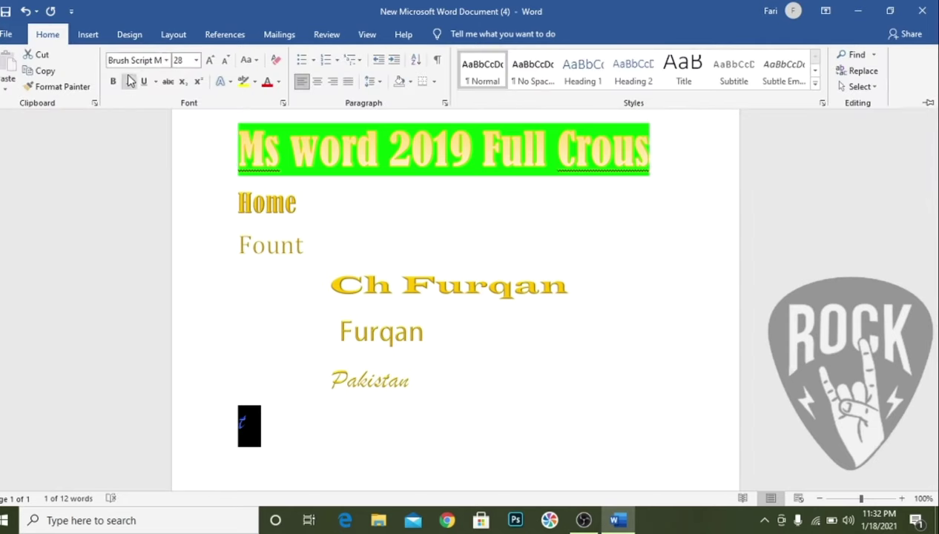
pyautogui.click(167, 60)
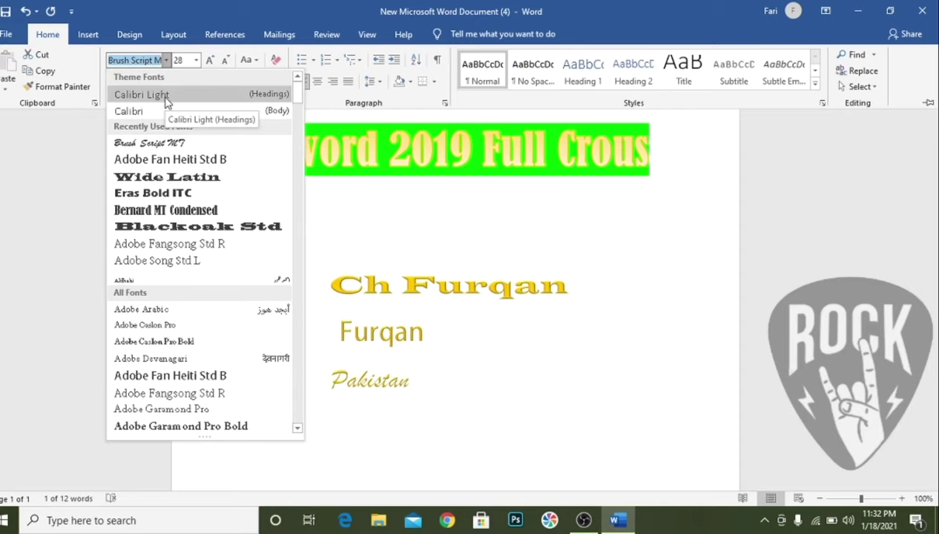
pyautogui.click(189, 194)
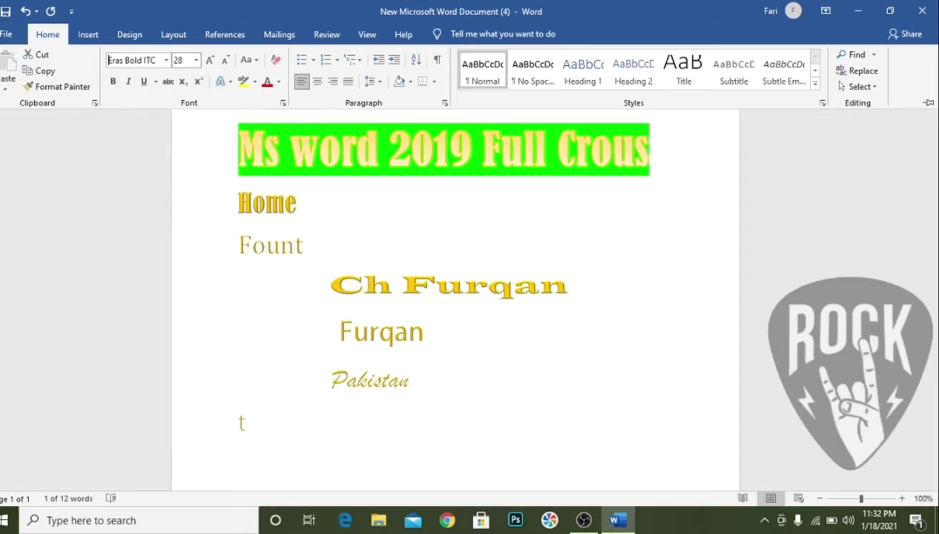
pyautogui.press('Return')
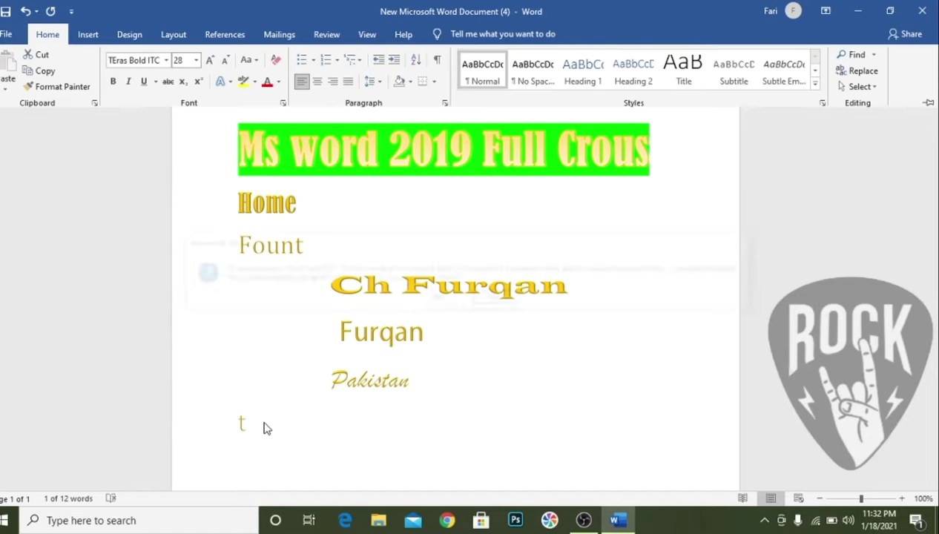
pyautogui.click(509, 307)
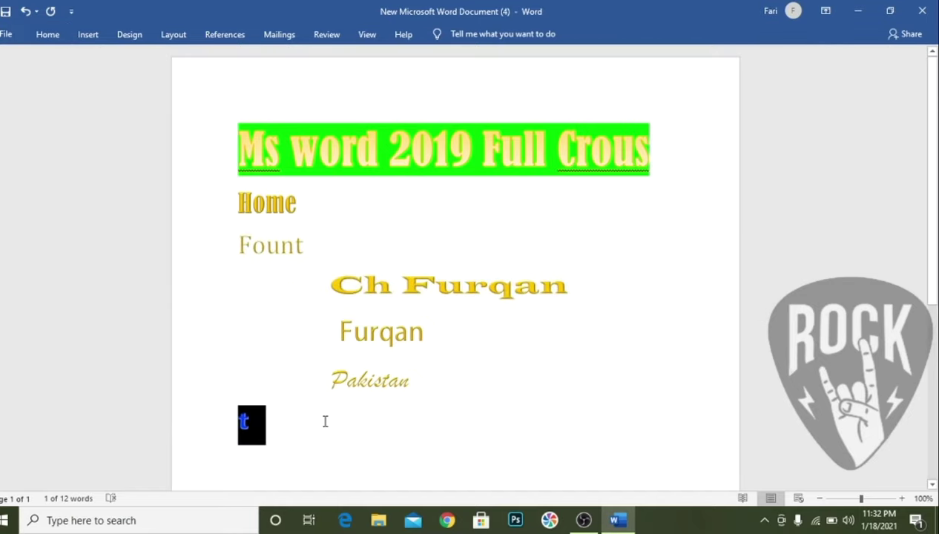
pyautogui.write('This')
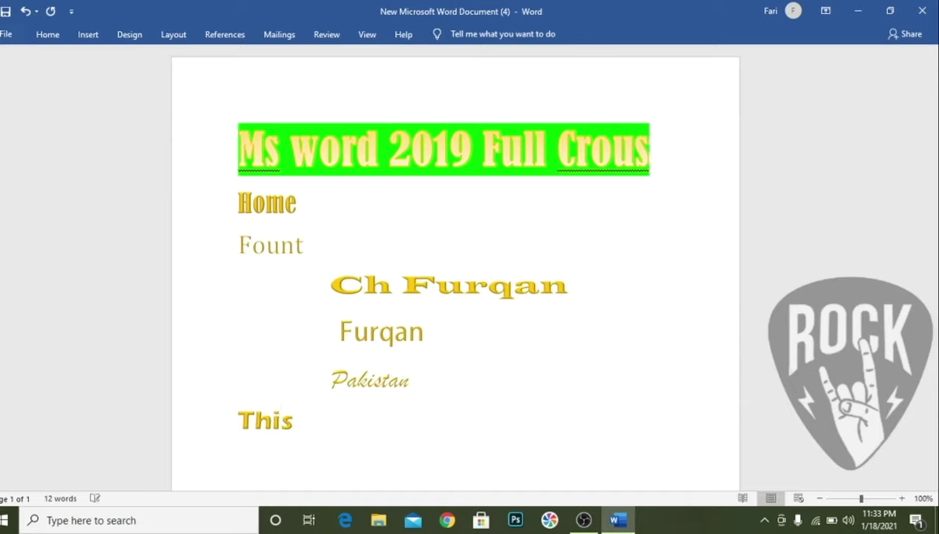
pyautogui.write(' fount')
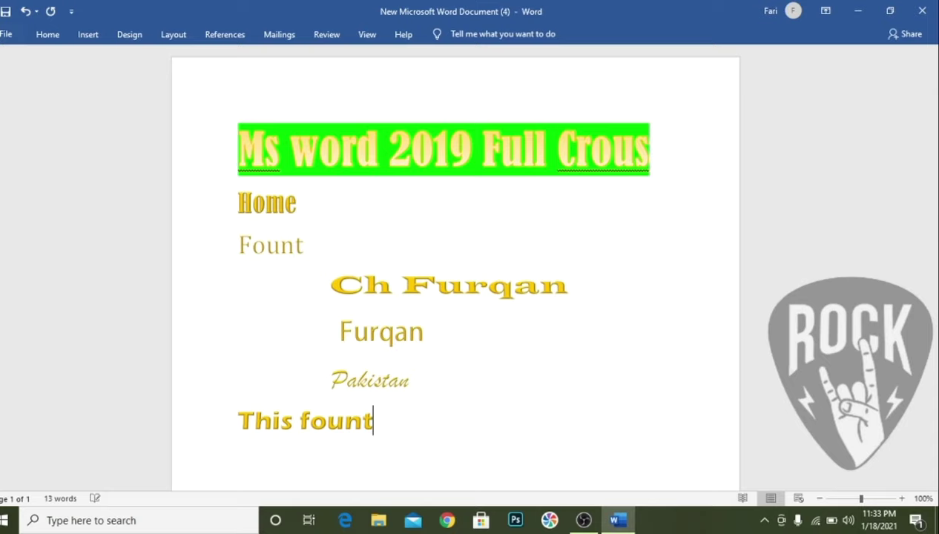
pyautogui.moveTo(413, 382)
pyautogui.mouseDown()
pyautogui.moveTo(331, 285)
pyautogui.moveTo(238, 285)
pyautogui.mouseUp()
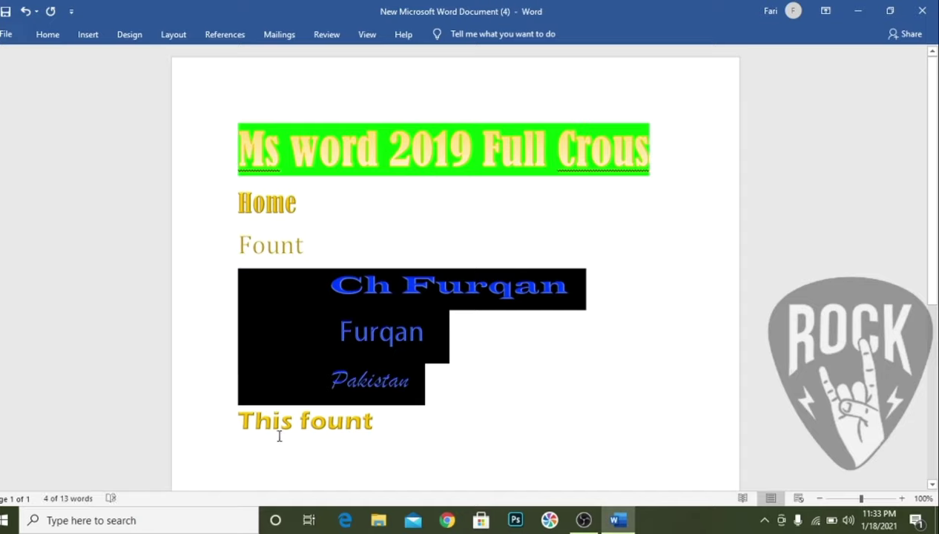
# - Insert 'ALL' after 'This' so the line reads 'This ALL fount'
pyautogui.click(244, 430)
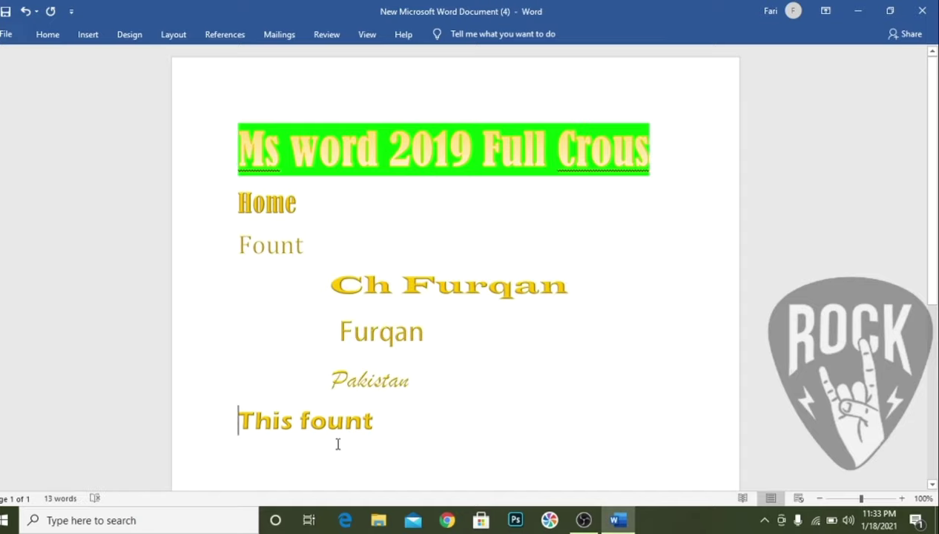
pyautogui.click(398, 433)
pyautogui.click(295, 421)
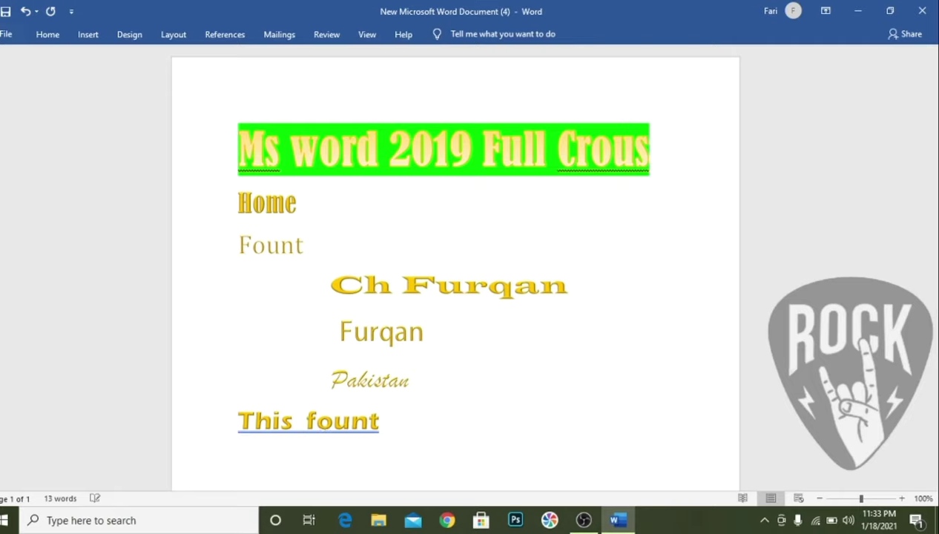
pyautogui.write('LL')
pyautogui.press('Left')
pyautogui.press('Left')
pyautogui.press('Left')
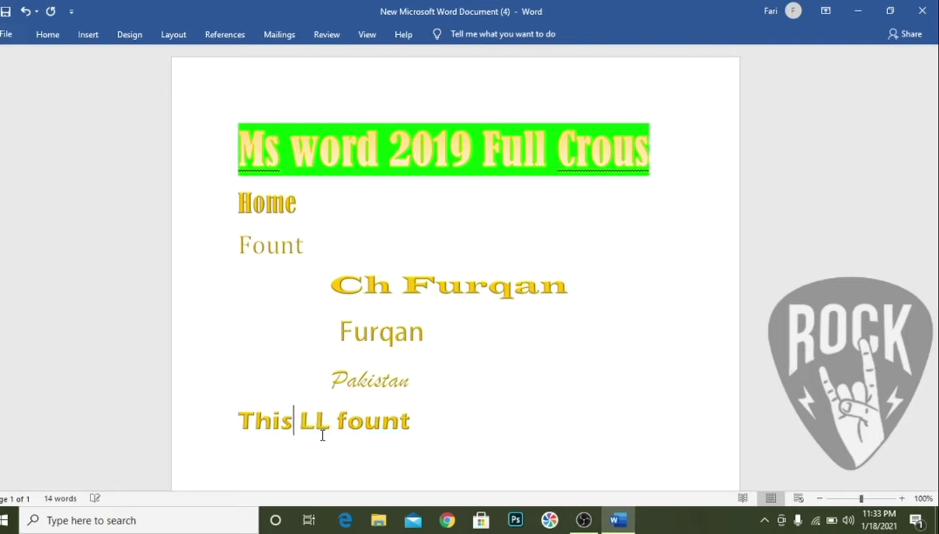
pyautogui.write('A')
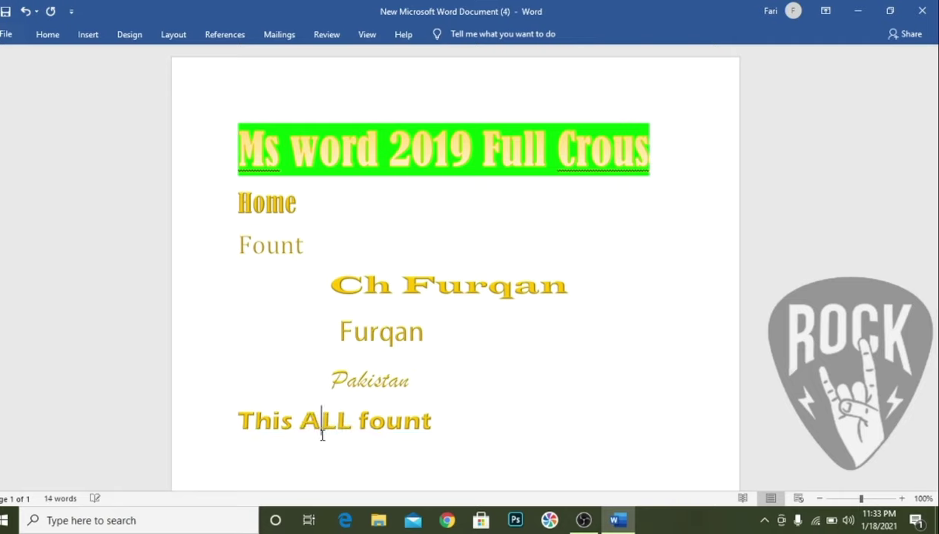
# - Select 'fount' and open its font list, closing it without changes
pyautogui.moveTo(436, 417); pyautogui.dragTo(237, 422)
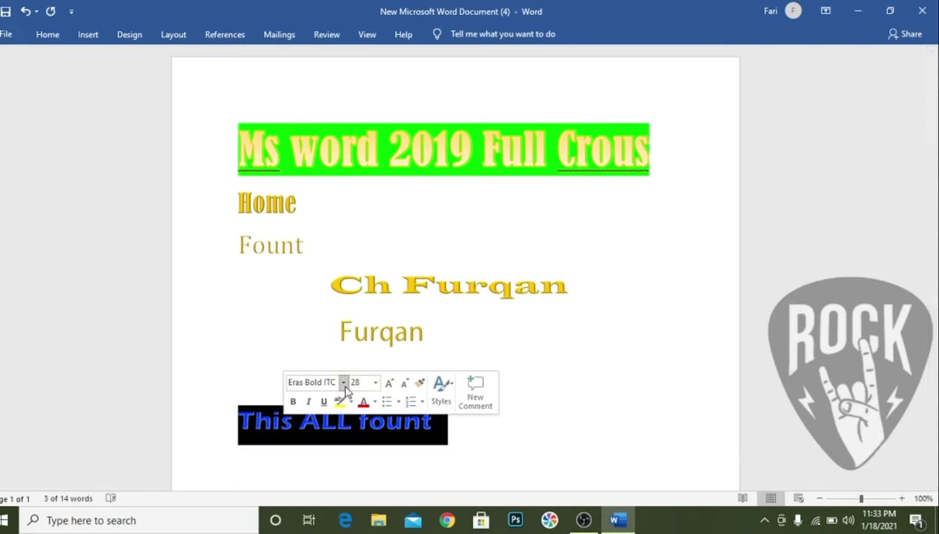
pyautogui.click(343, 382)
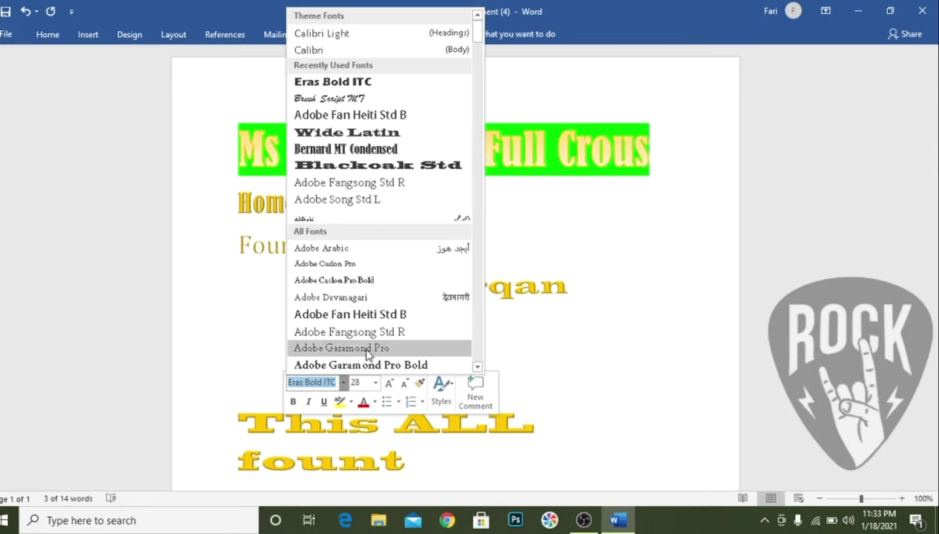
pyautogui.click(604, 382)
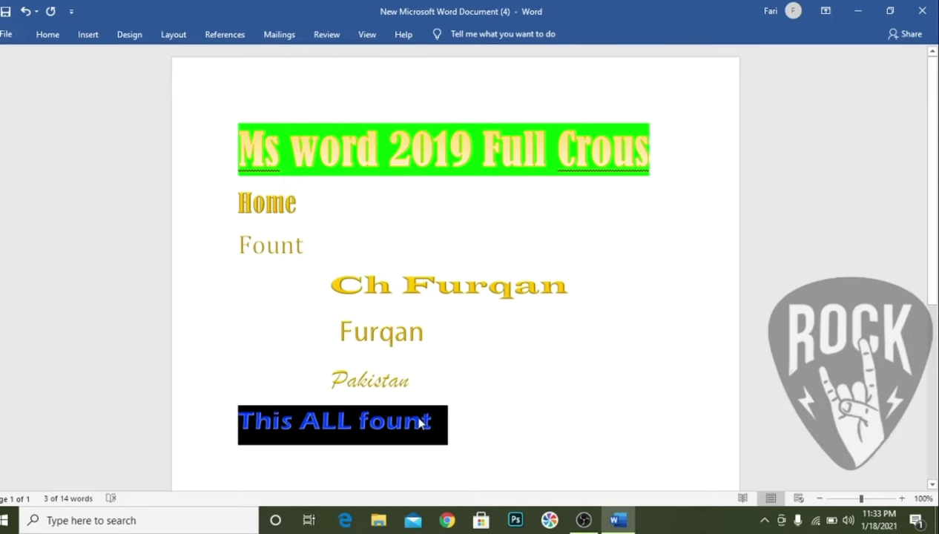
pyautogui.click(500, 438)
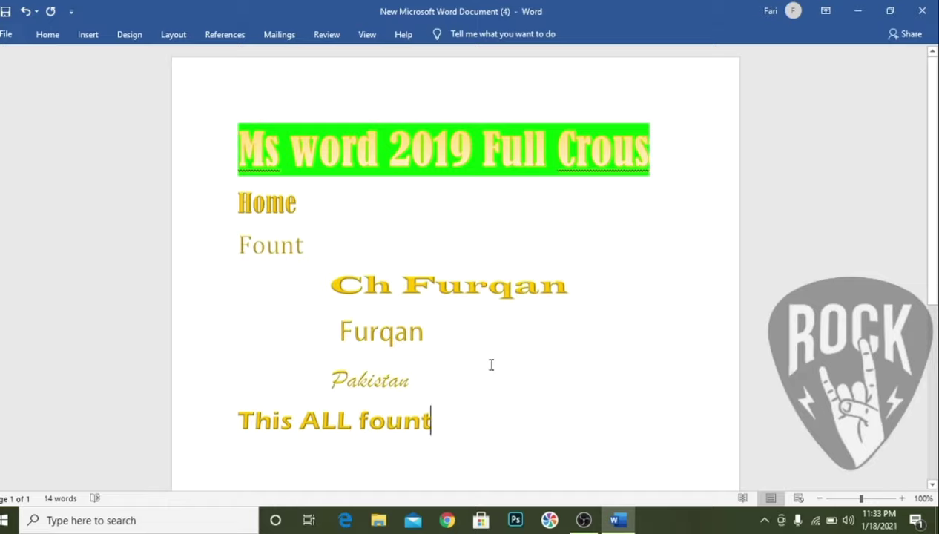
# - Start a new line below and type 'Shout key:', fixing the typo
pyautogui.scroll(-5, 490, 365)
pyautogui.scroll(5, 483, 341)
pyautogui.scroll(-5, 482, 341)
pyautogui.scroll(5, 482, 341)
pyautogui.scroll(-5, 481, 342)
pyautogui.press('Return')
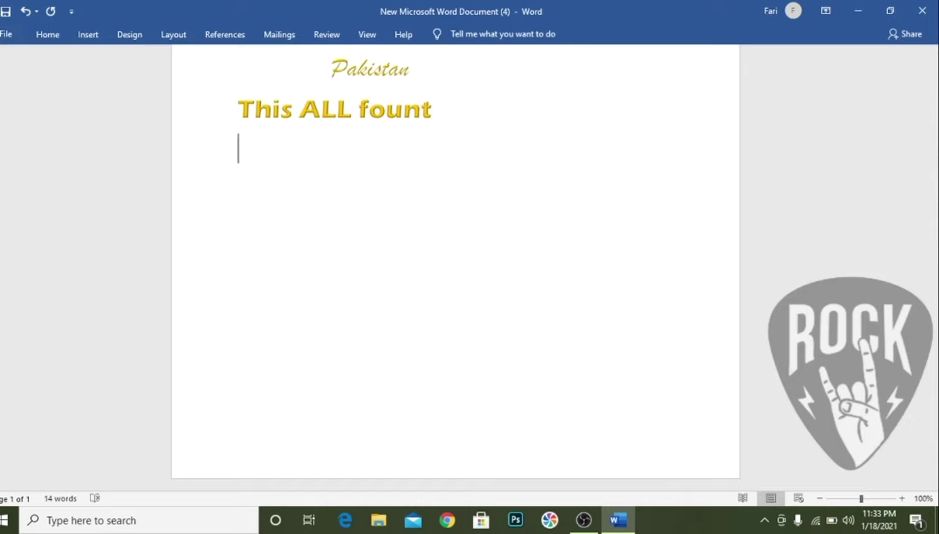
pyautogui.write('Shou')
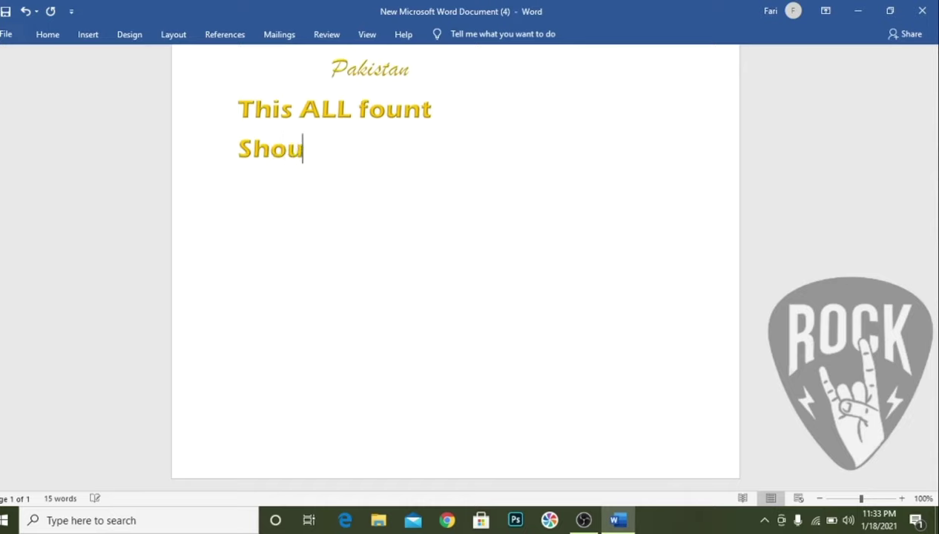
pyautogui.write('t k')
pyautogui.write('e')
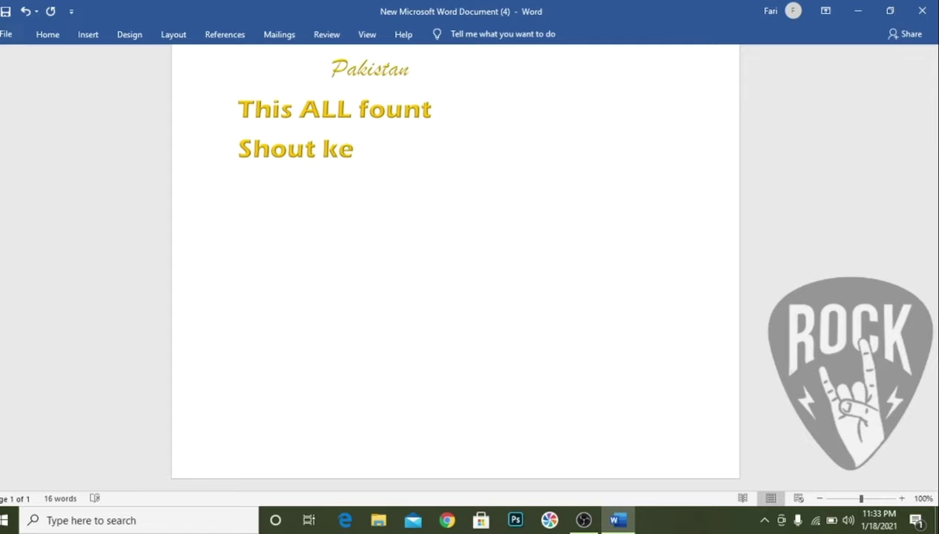
pyautogui.write('t')
pyautogui.press('BackSpace')
pyautogui.write('y')
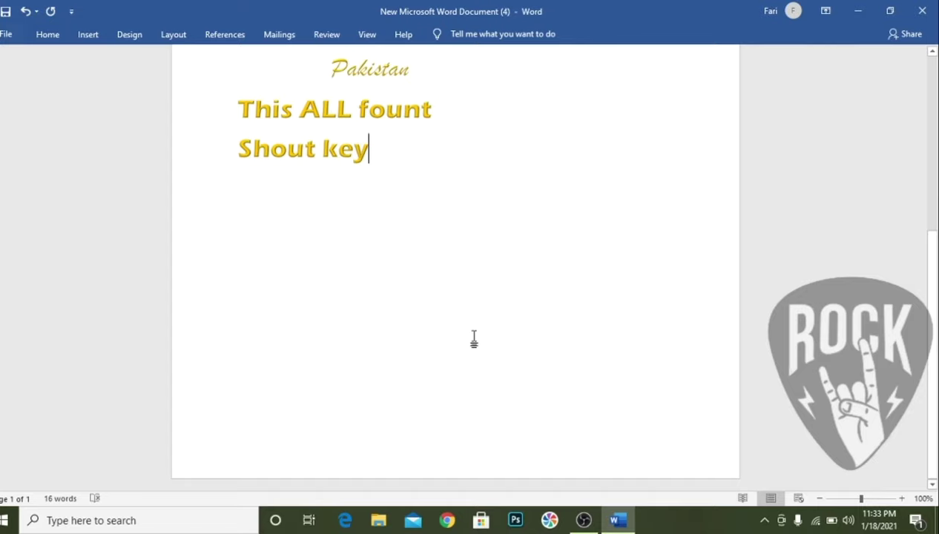
pyautogui.write(':')
# - Complete the shortcut as 'ctrl+shift+F', replacing the stray equals sign
pyautogui.write('ct')
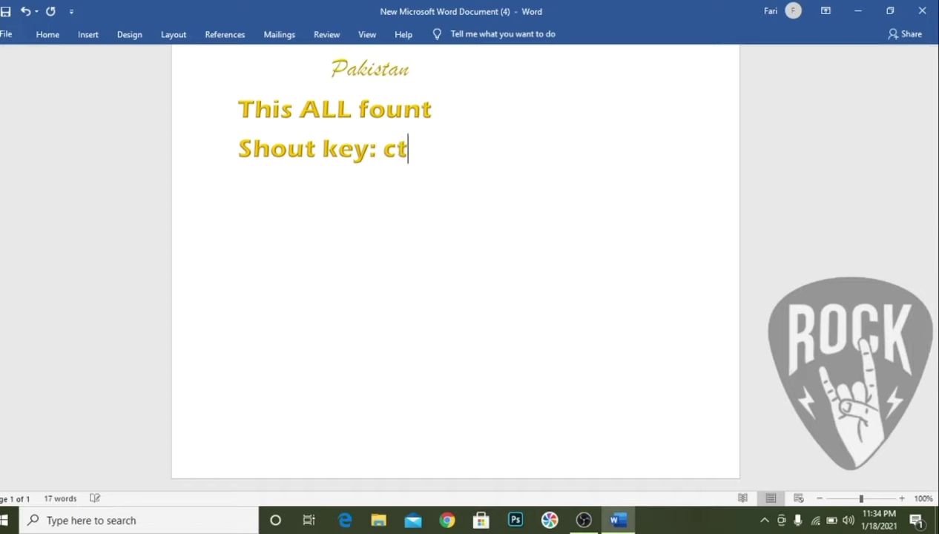
pyautogui.write('rl')
pyautogui.write('+')
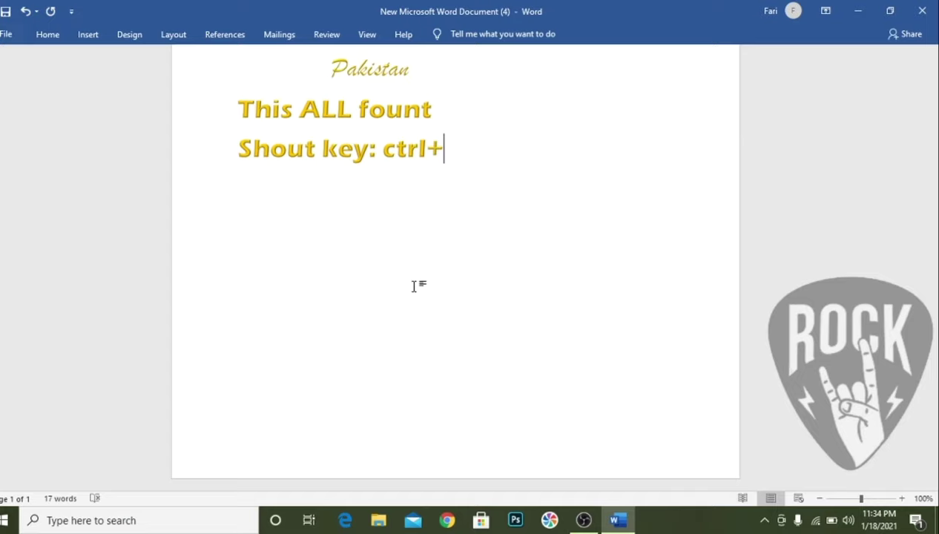
pyautogui.write('shift')
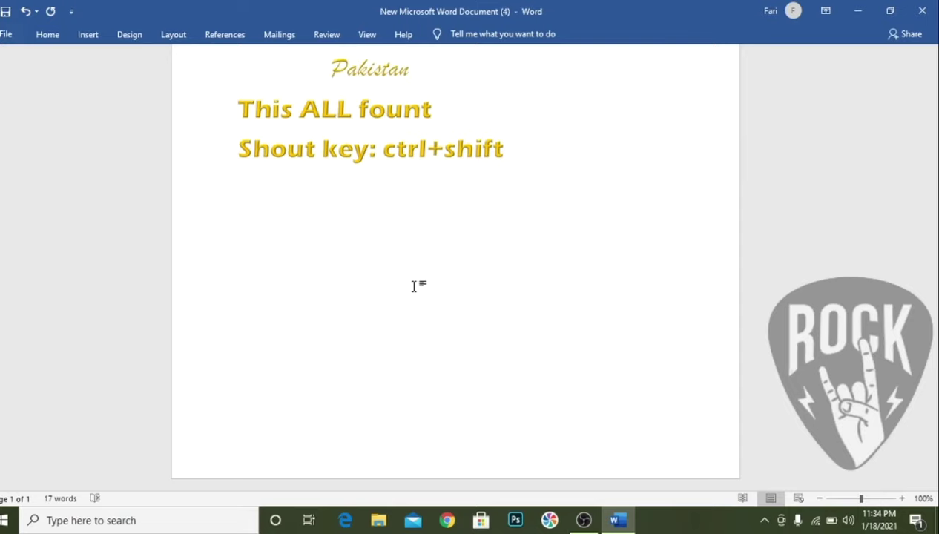
pyautogui.write('=')
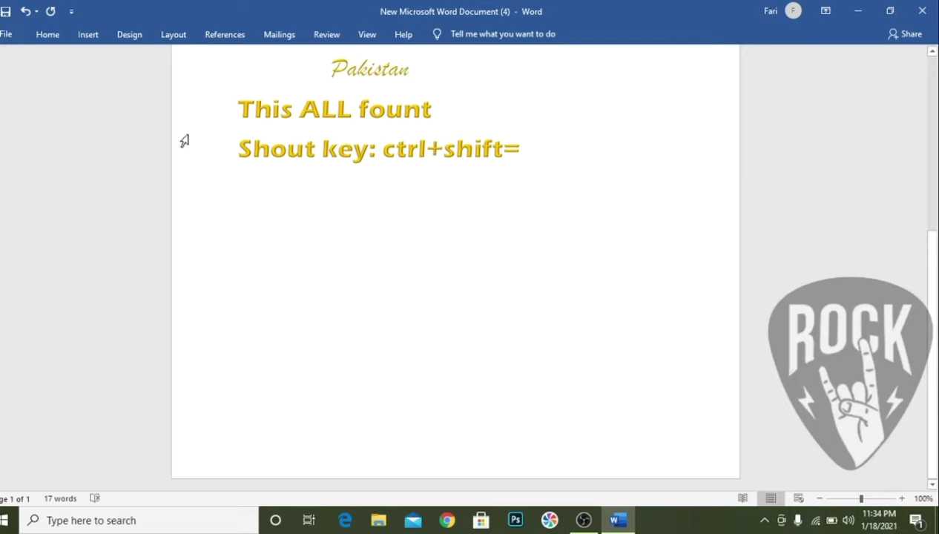
pyautogui.click(63, 40)
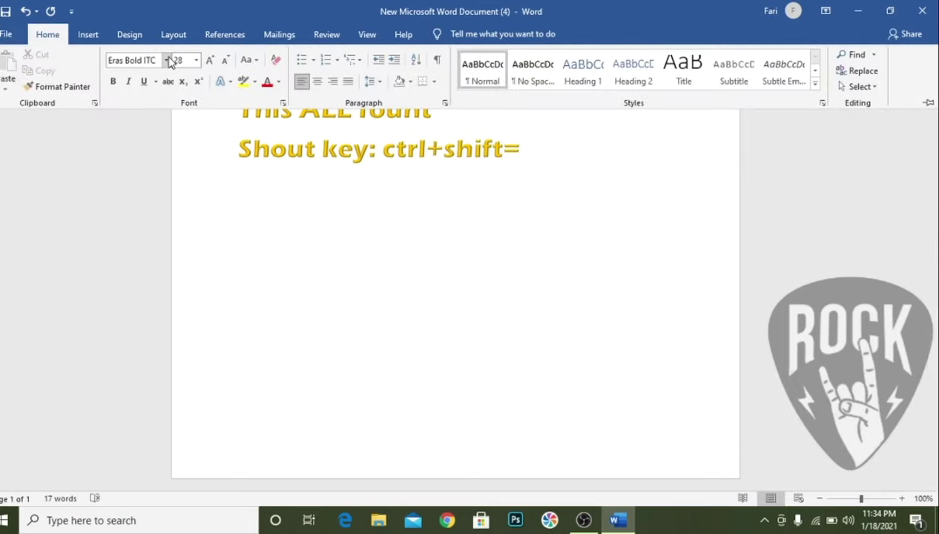
pyautogui.click(565, 189)
pyautogui.press('BackSpace')
pyautogui.write('+')
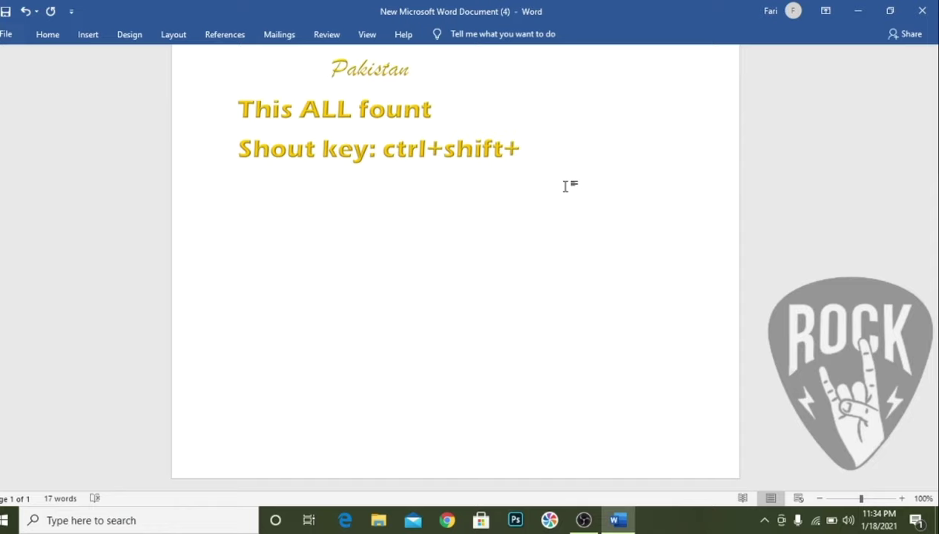
pyautogui.write('F')
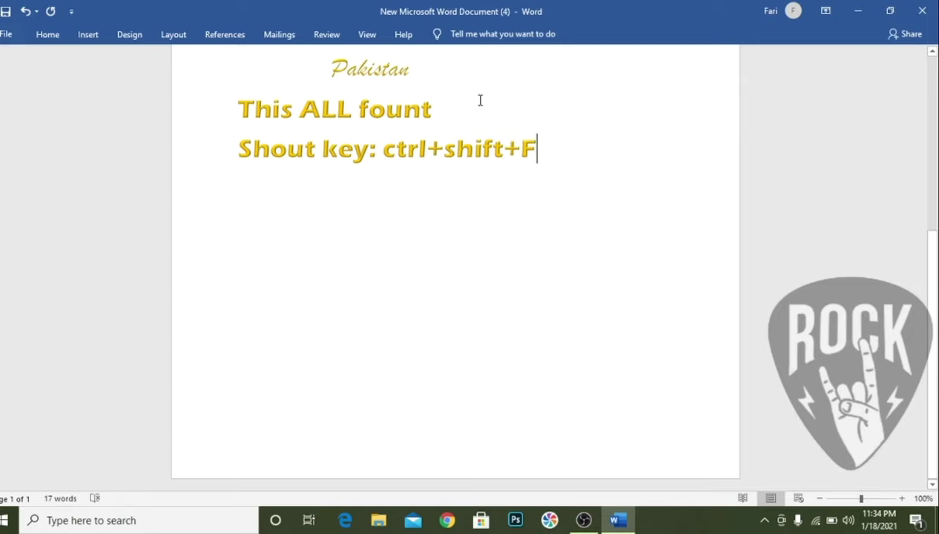
# - Pin the Home ribbon and colour the 'ctrl+shift+F' text red
pyautogui.moveTo(531, 153); pyautogui.dragTo(383, 152)
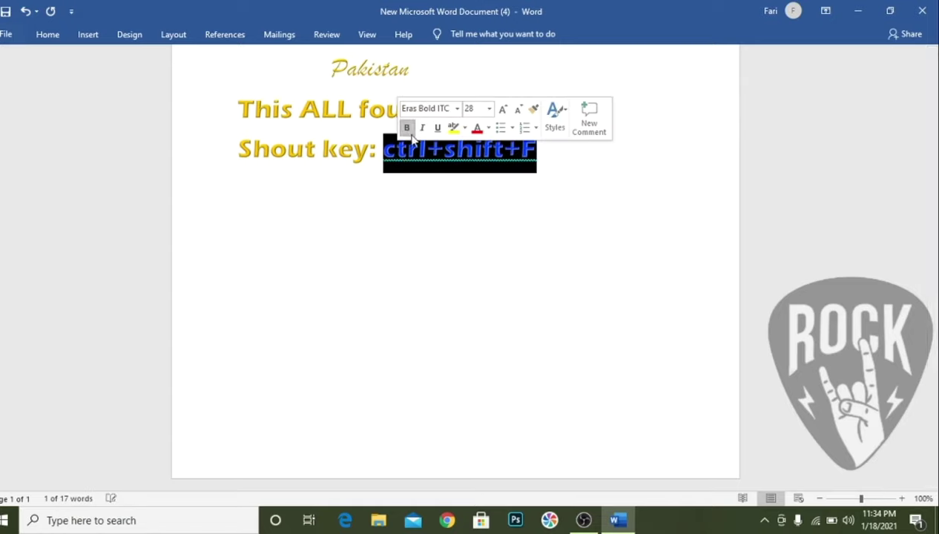
pyautogui.click(539, 185)
pyautogui.moveTo(383, 152); pyautogui.dragTo(536, 152)
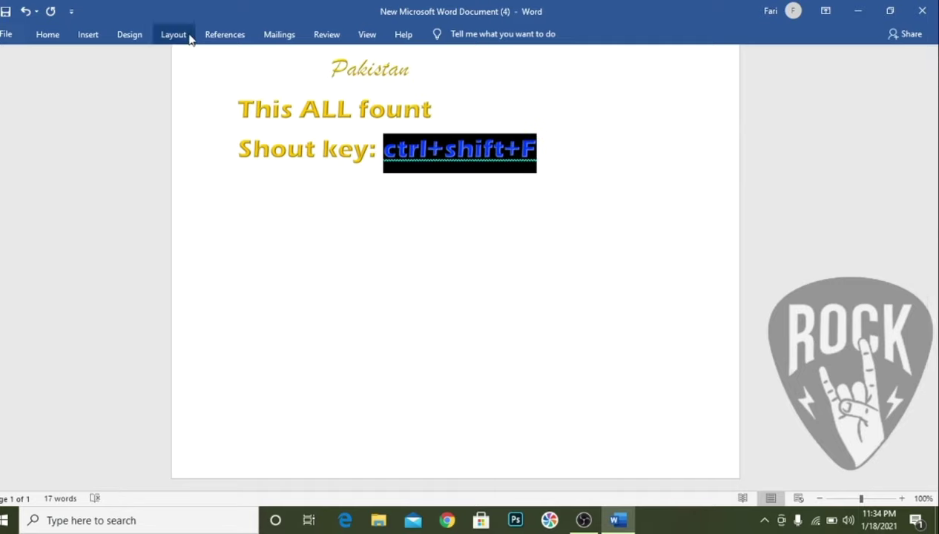
pyautogui.click(87, 37)
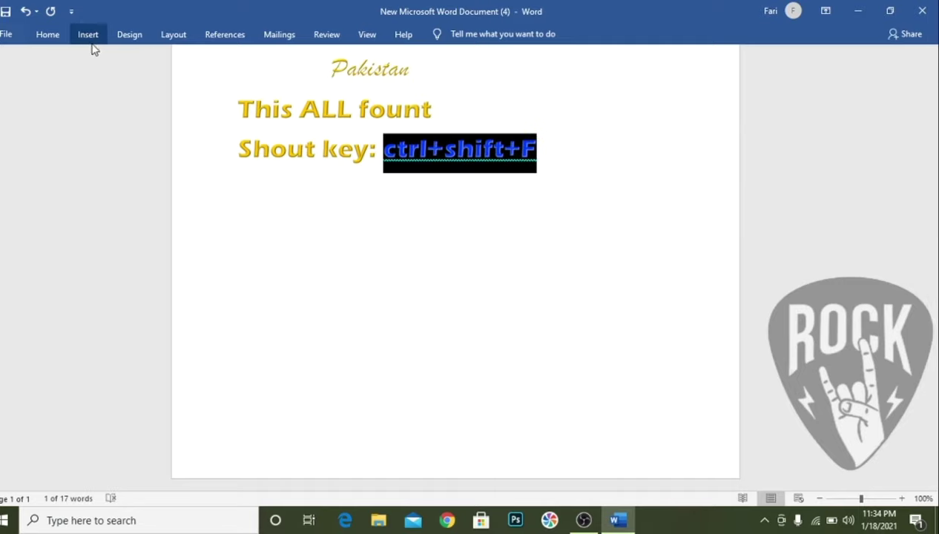
pyautogui.doubleClick(49, 37)
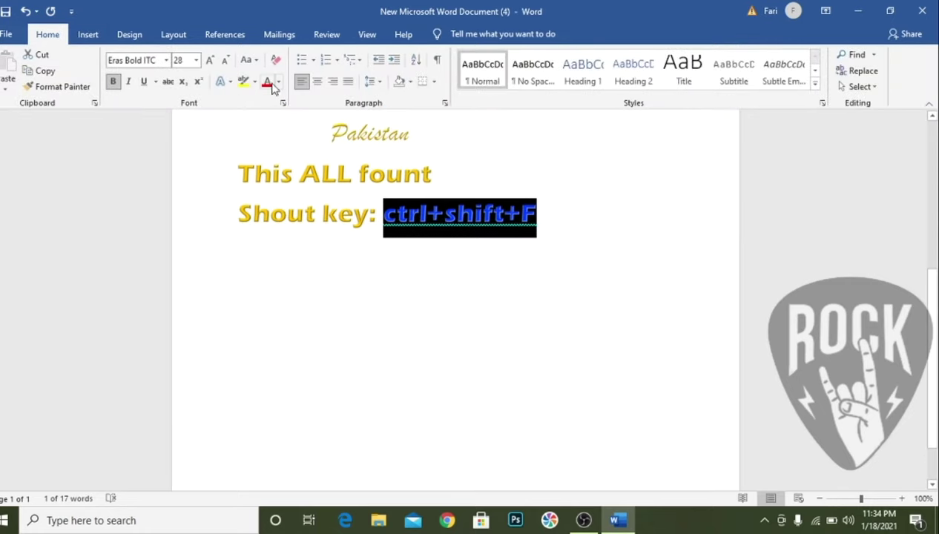
pyautogui.click(643, 287)
pyautogui.moveTo(384, 217); pyautogui.dragTo(536, 220)
pyautogui.click(583, 304)
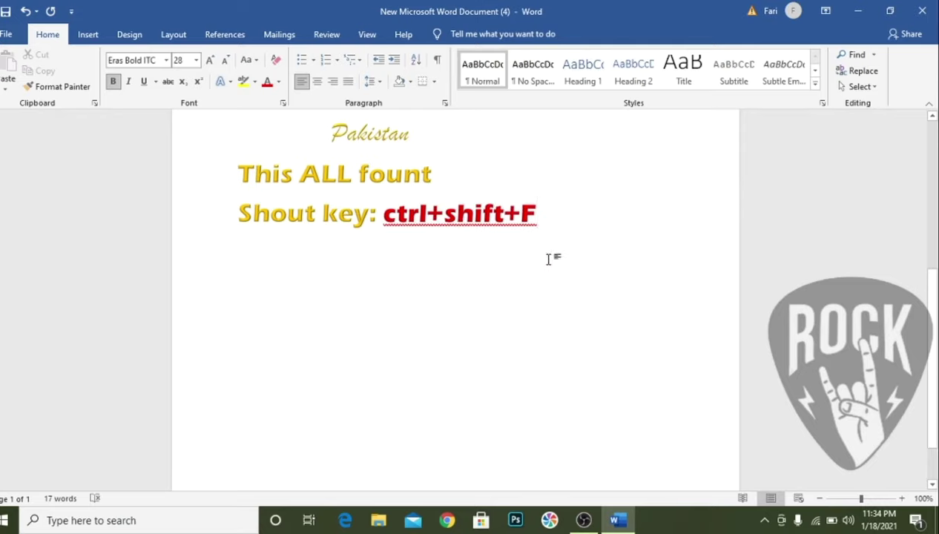
# - Add a new line reading 'Reback=ctrl+Z' below the Shout key line, fixing typos along the way
pyautogui.press('Return')
pyautogui.write('Re')
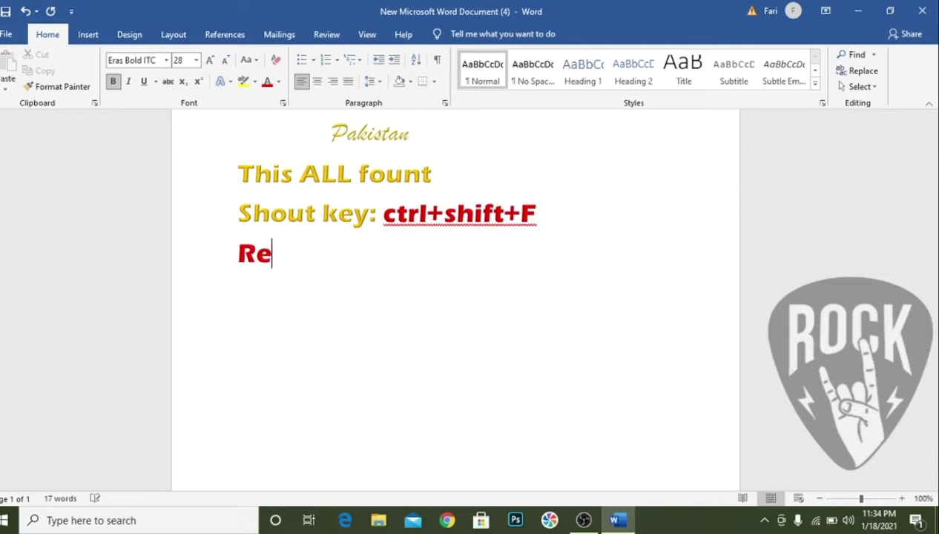
pyautogui.write('back')
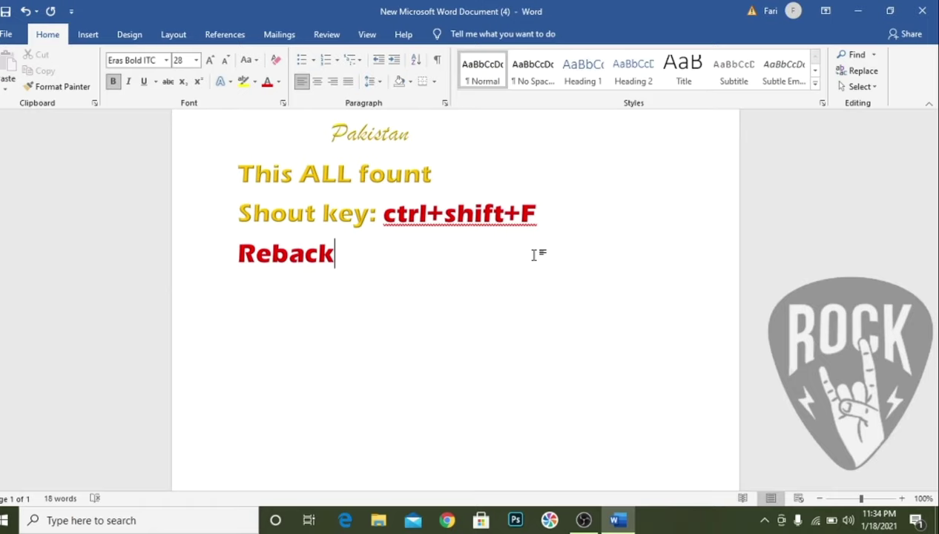
pyautogui.write('+')
pyautogui.press('BackSpace')
pyautogui.write('=')
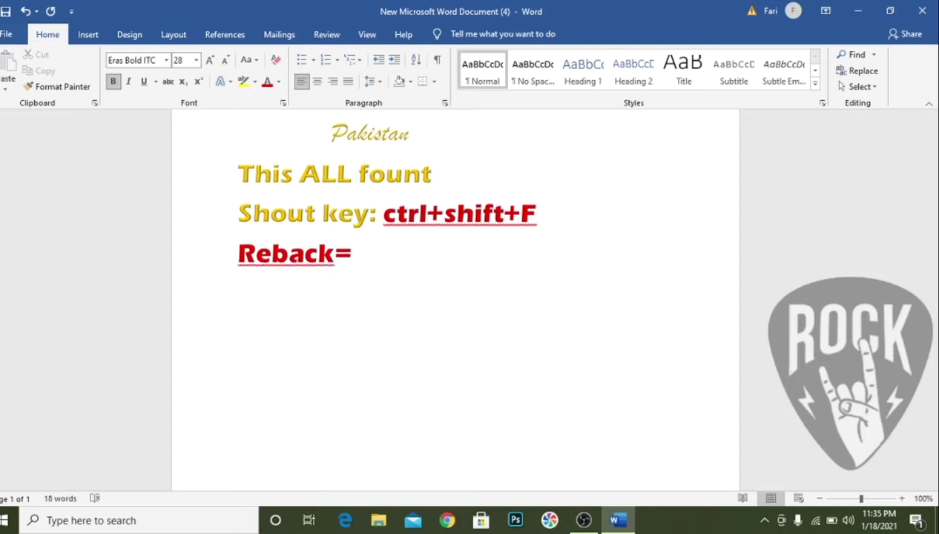
pyautogui.write(' Ctrl+')
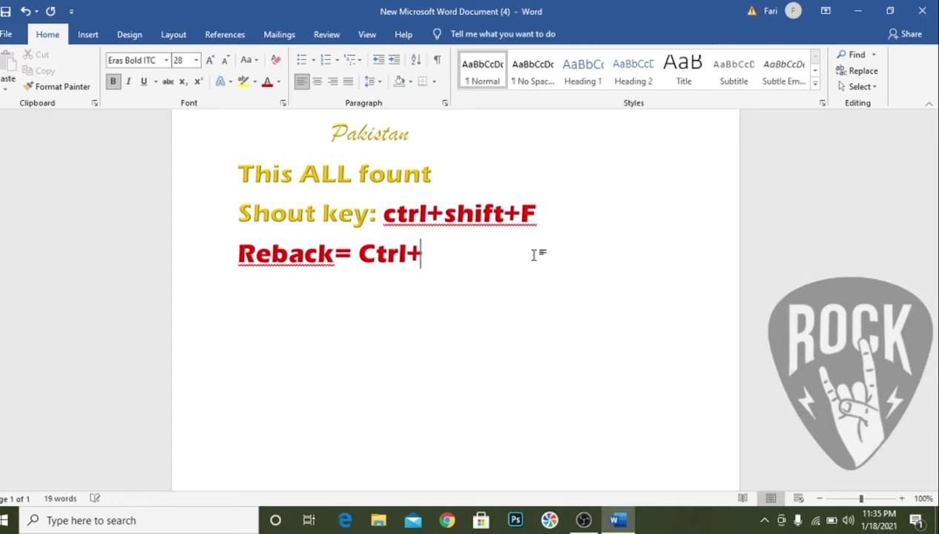
pyautogui.hotkey('ctrl', 'z')
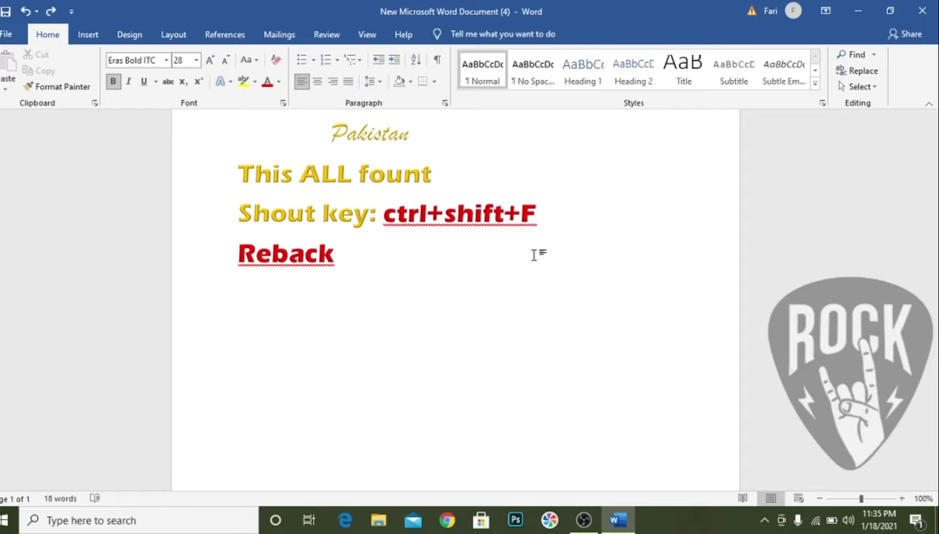
pyautogui.write('=ctr')
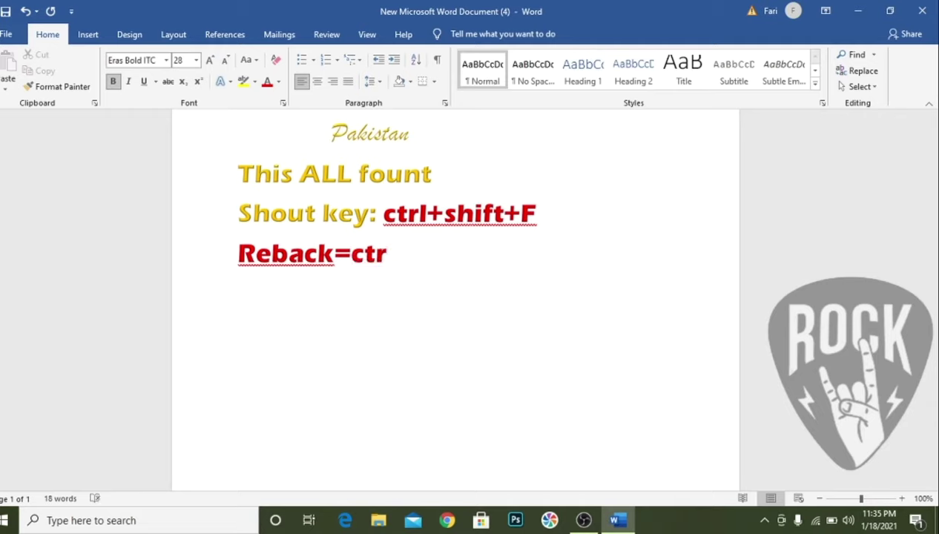
pyautogui.write('l+')
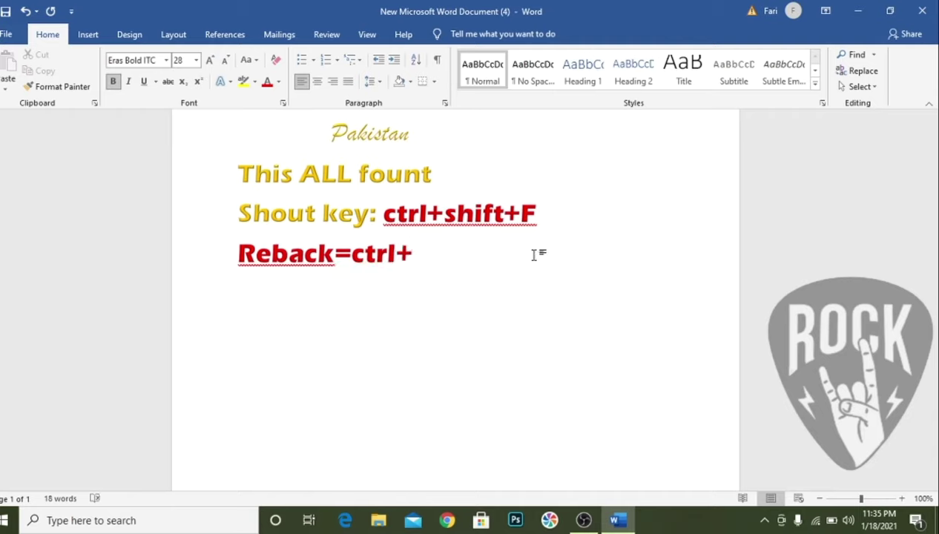
pyautogui.write('Z')
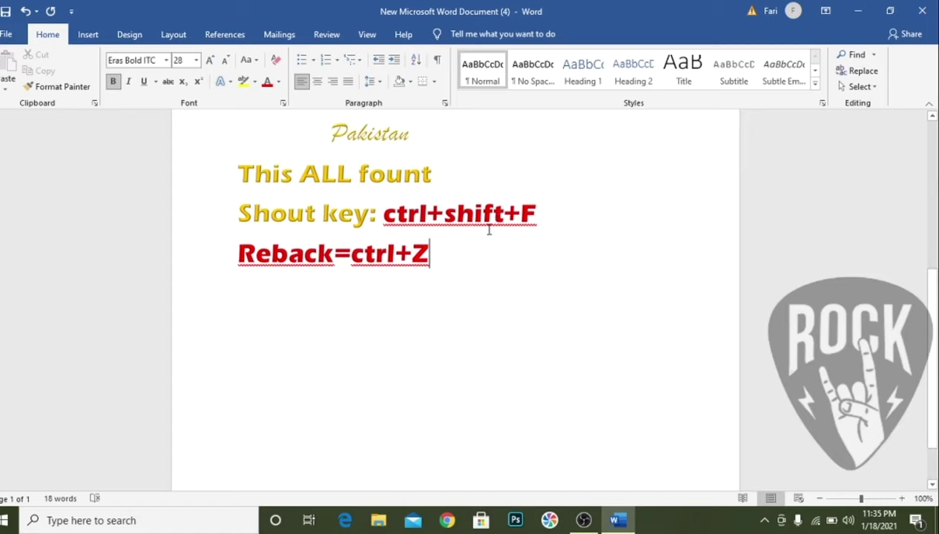
pyautogui.moveTo(445, 256); pyautogui.dragTo(350, 256)
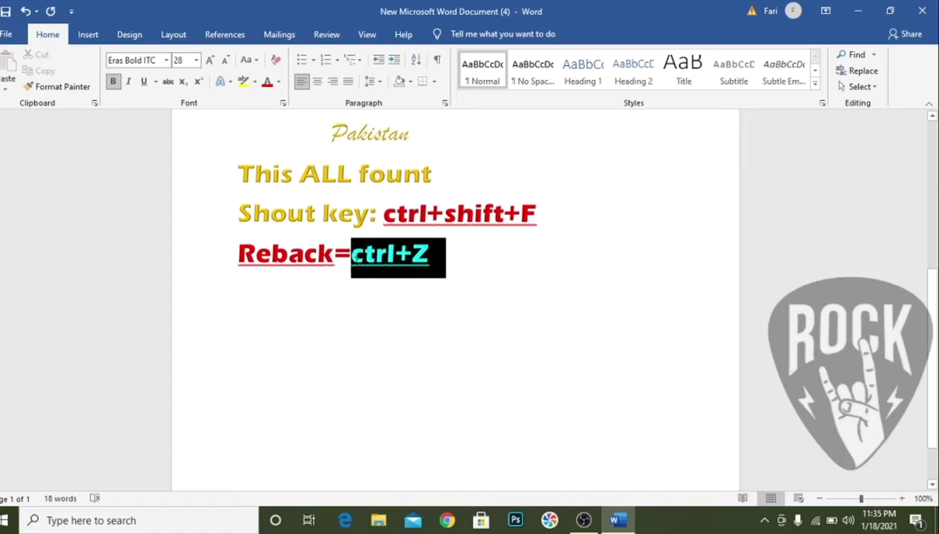
# - Recolour 'ctrl+Z' on the Reback line light blue-grey and put a space before it
pyautogui.click(278, 81)
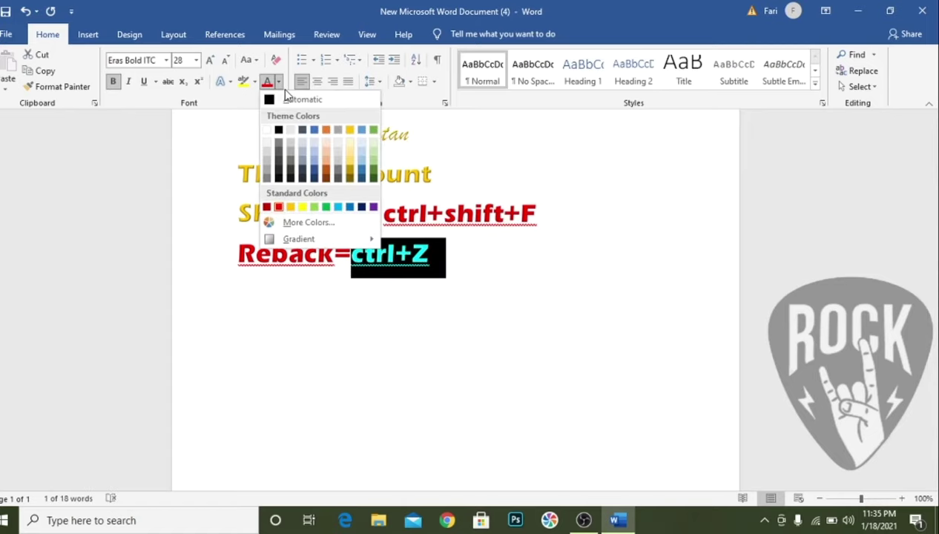
pyautogui.click(361, 161)
pyautogui.click(491, 271)
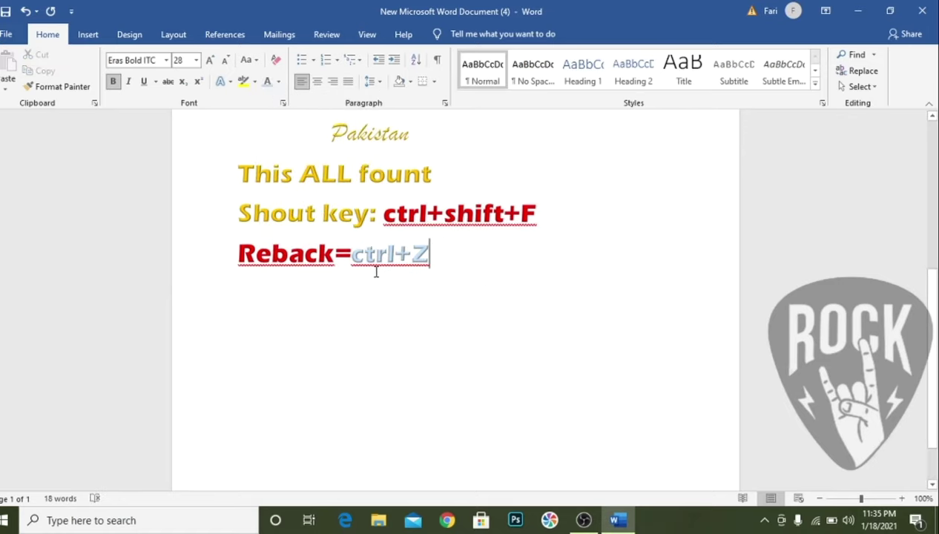
pyautogui.click(353, 256)
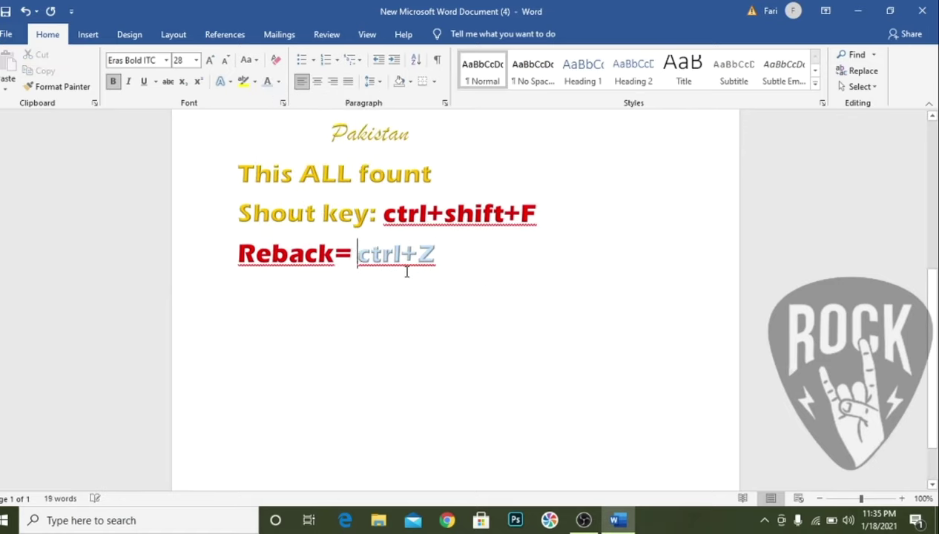
pyautogui.moveTo(438, 256); pyautogui.dragTo(355, 256)
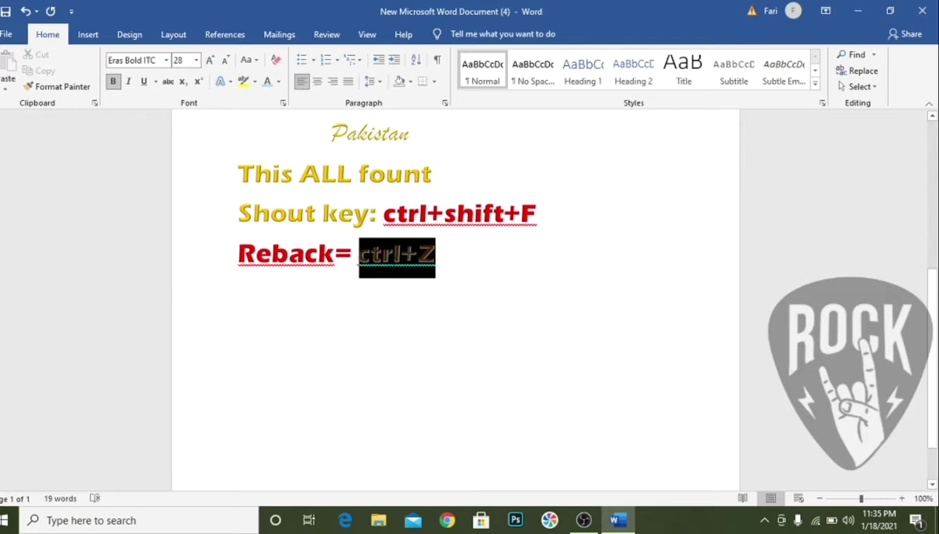
pyautogui.click(469, 279)
pyautogui.scroll(5, 483, 268)
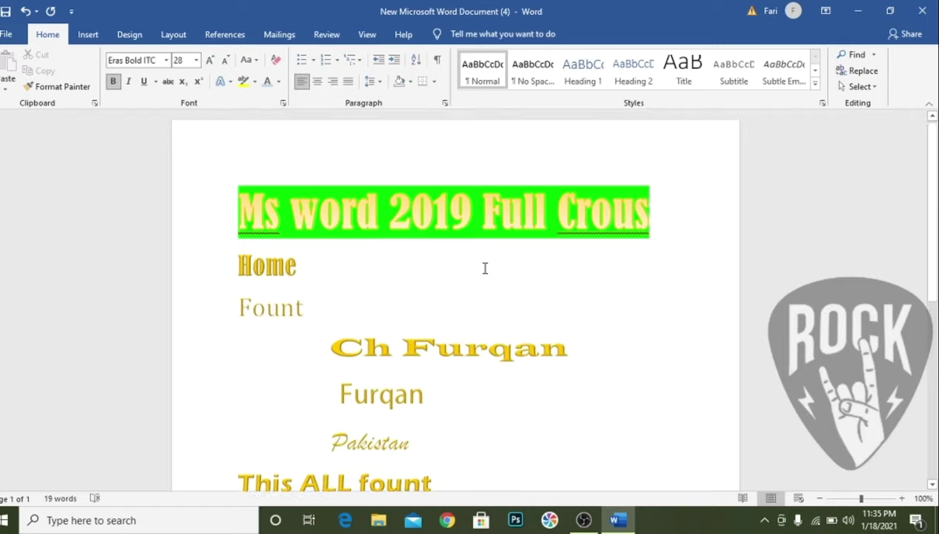
# - Select everything from the Fount line down to 'Reback=ctrl+Z' and delete it
pyautogui.scroll(-5, 483, 268)
pyautogui.scroll(5, 482, 268)
pyautogui.scroll(-5, 510, 345)
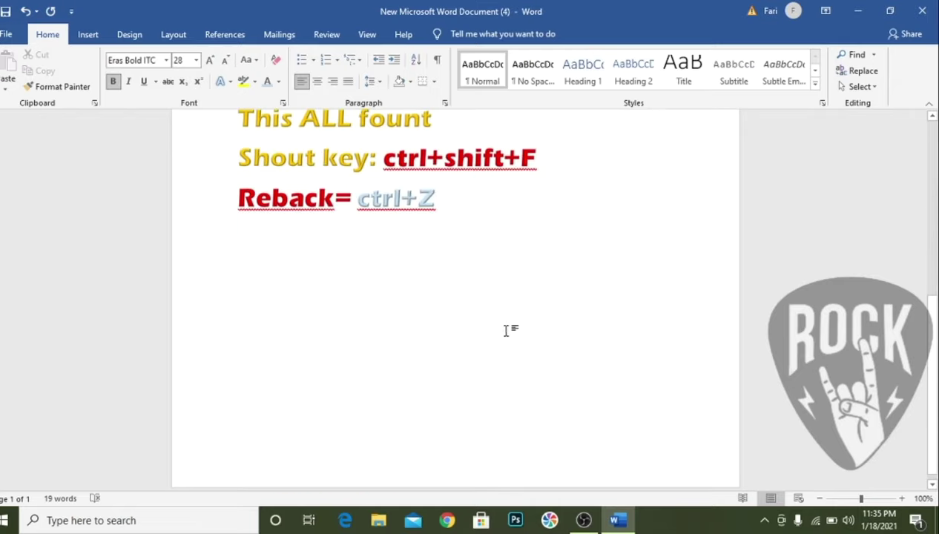
pyautogui.scroll(5, 487, 300)
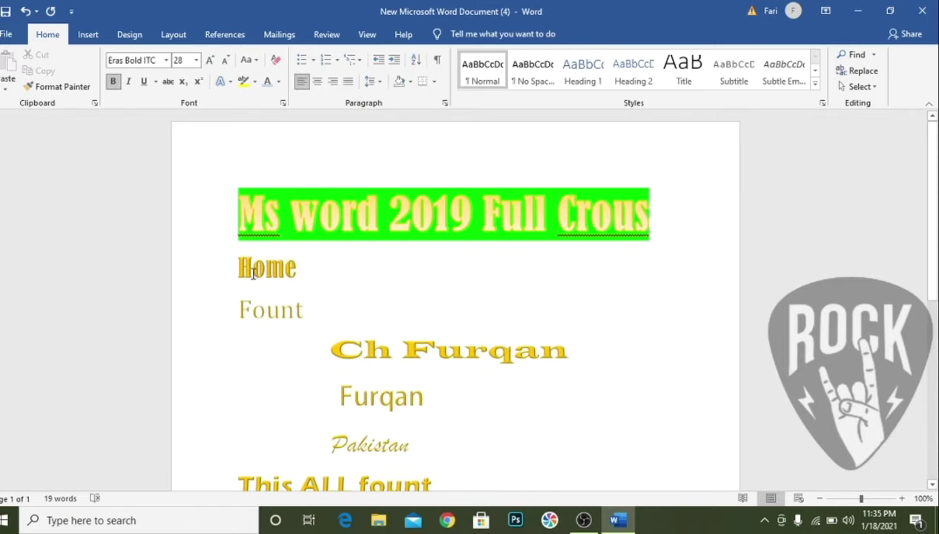
pyautogui.moveTo(238, 267); pyautogui.dragTo(401, 352)
pyautogui.click(365, 292)
pyautogui.moveTo(268, 317)
pyautogui.mouseDown()
pyautogui.moveTo(383, 473)
pyautogui.moveTo(456, 402)
pyautogui.mouseUp()
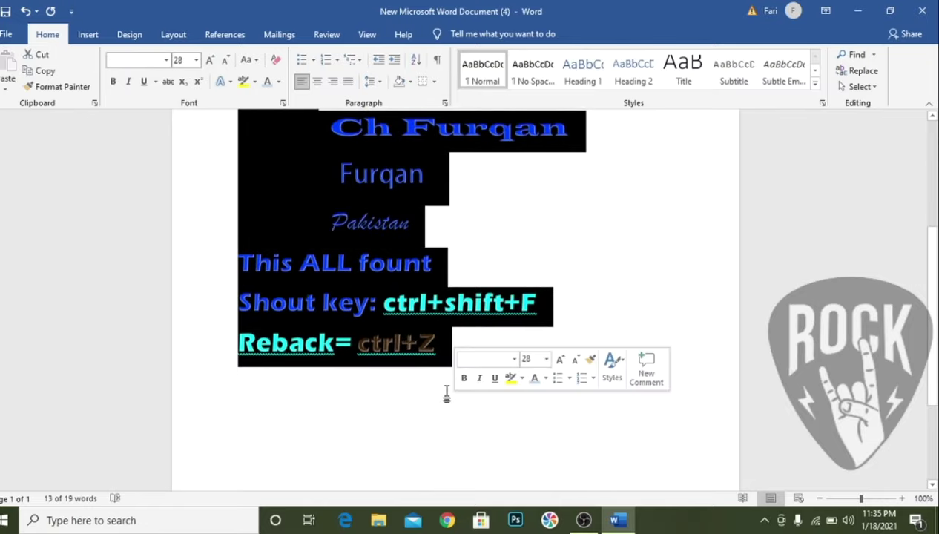
pyautogui.press('Delete')
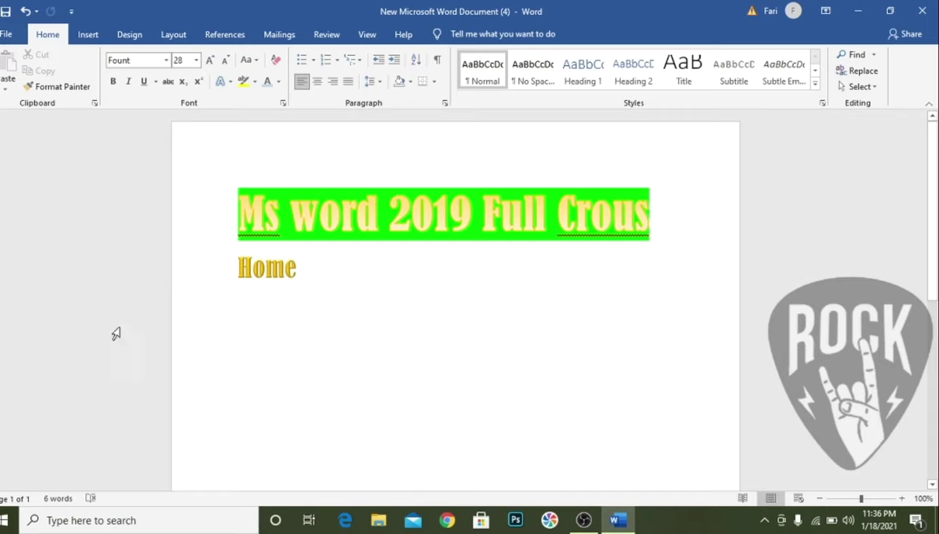
# - Type 'Fount Size' below Home and give it a light blue outline text effect
pyautogui.write('Fount ')
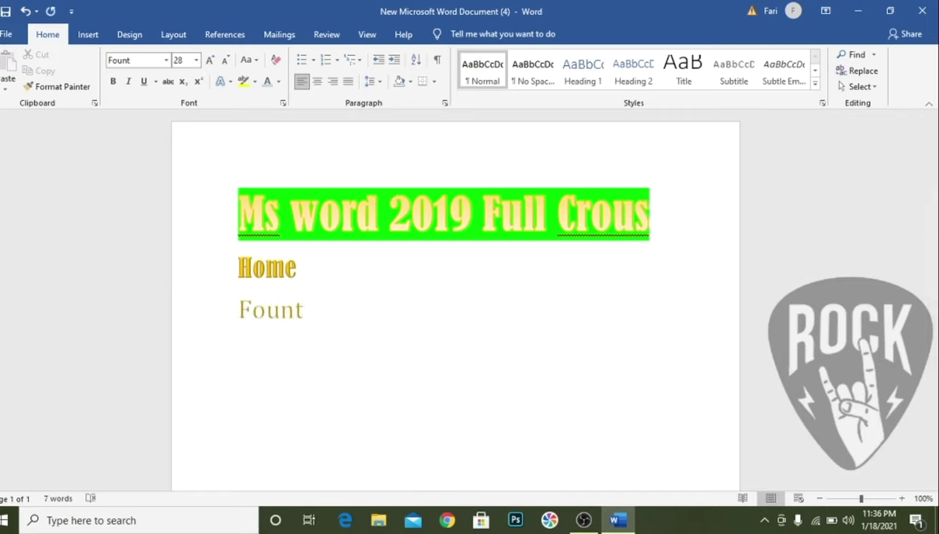
pyautogui.write('S')
pyautogui.write('ize')
pyautogui.moveTo(360, 319); pyautogui.dragTo(236, 315)
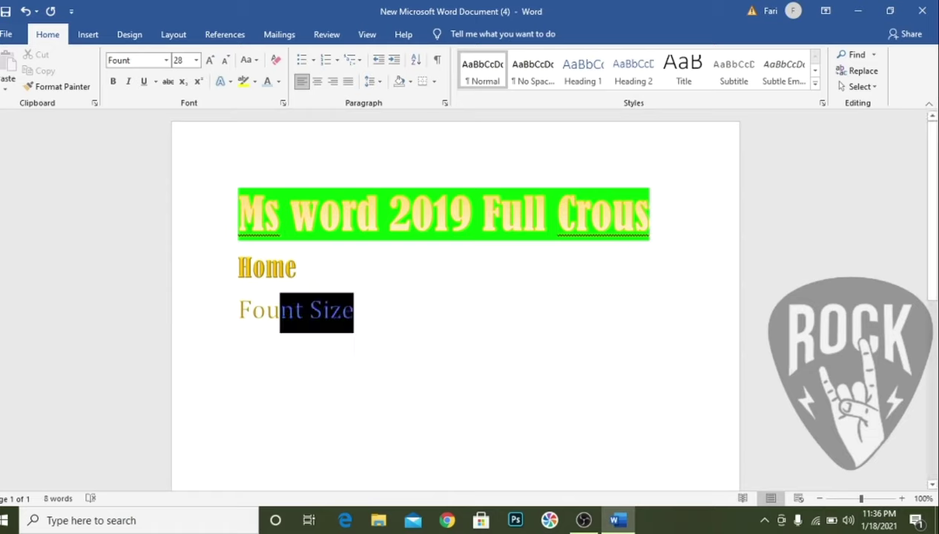
pyautogui.click(222, 82)
pyautogui.click(311, 191)
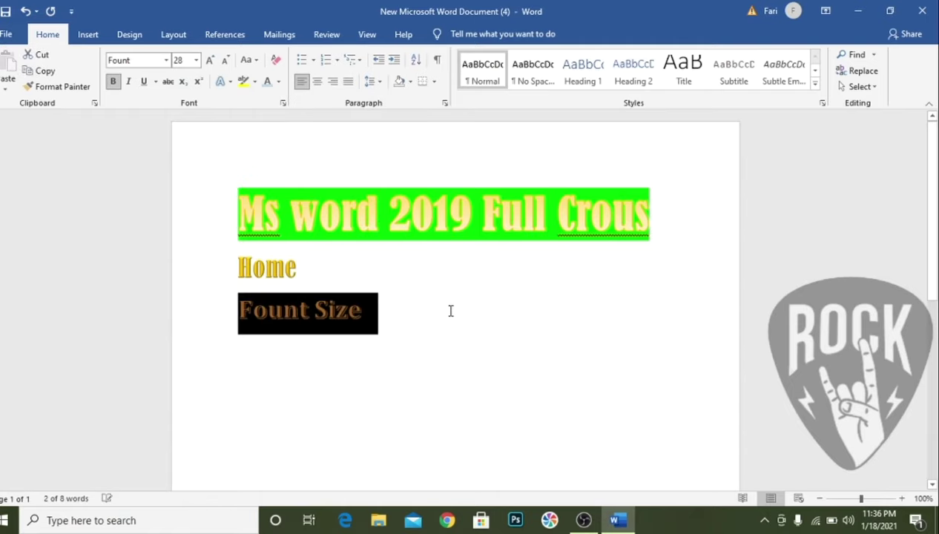
pyautogui.click(445, 318)
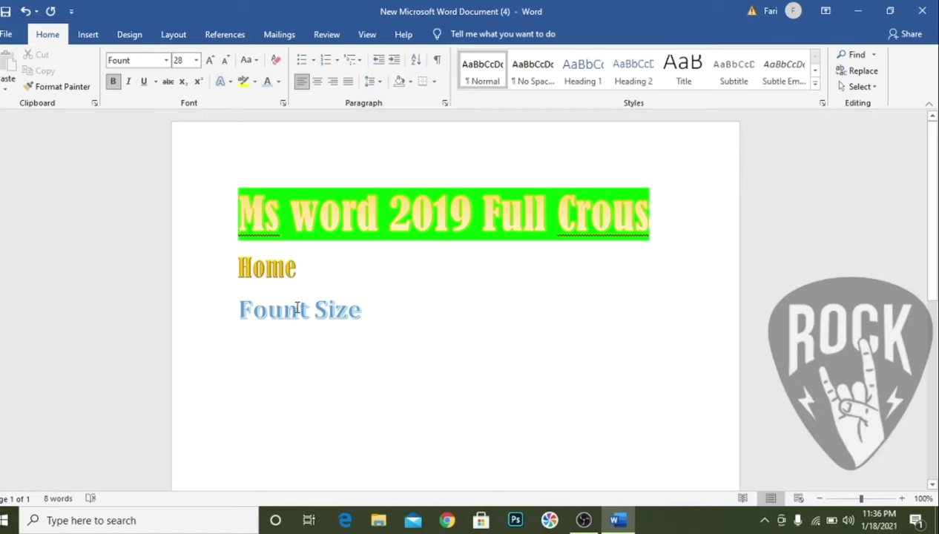
# - Add a new line beneath reading 'All Fount'
pyautogui.press('Return')
pyautogui.write('All G')
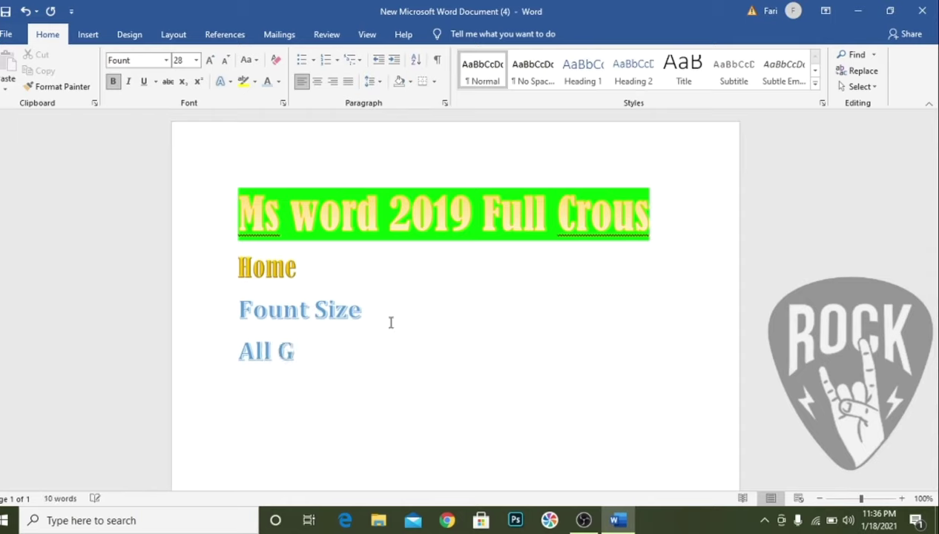
pyautogui.press('BackSpace')
pyautogui.write('Fount')
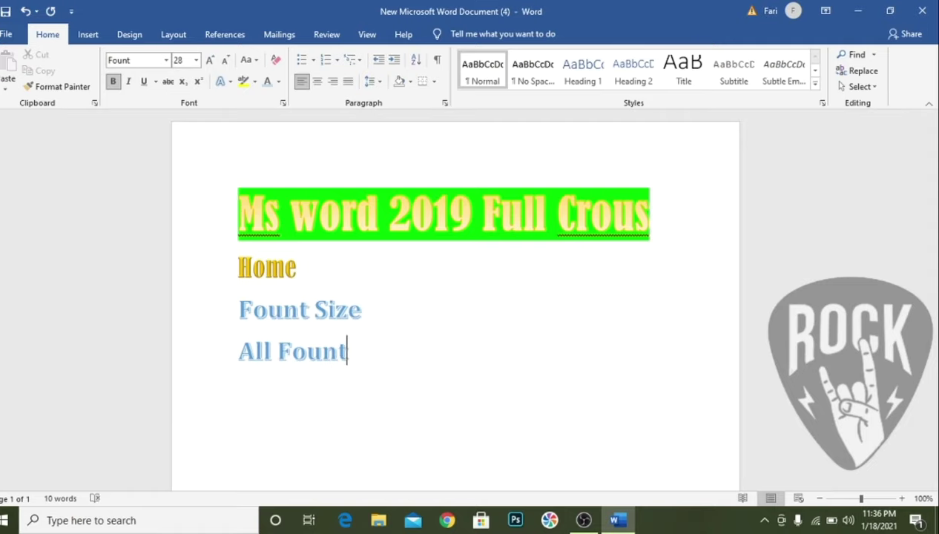
pyautogui.click(197, 60)
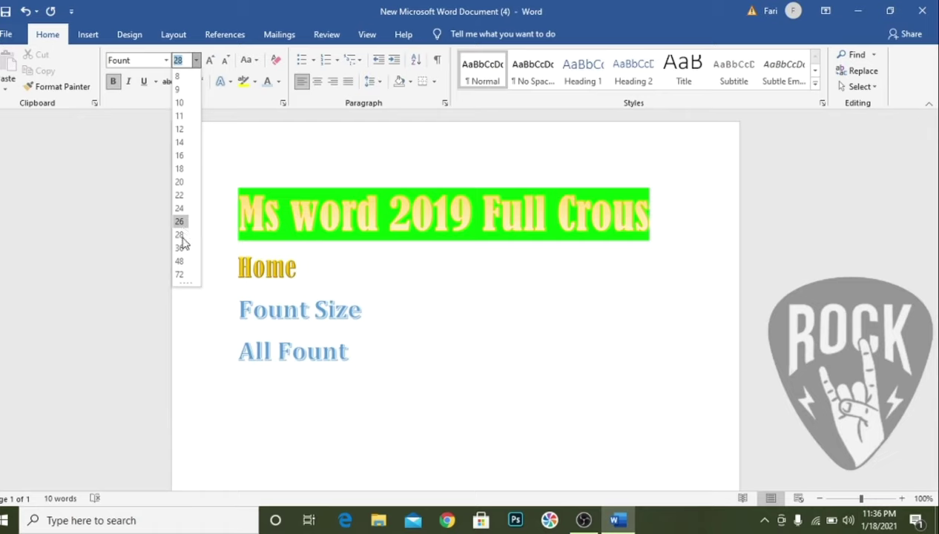
# - Add a line below All Fount with the digit 1 set to 8 pt
pyautogui.click(376, 361)
pyautogui.press('Return')
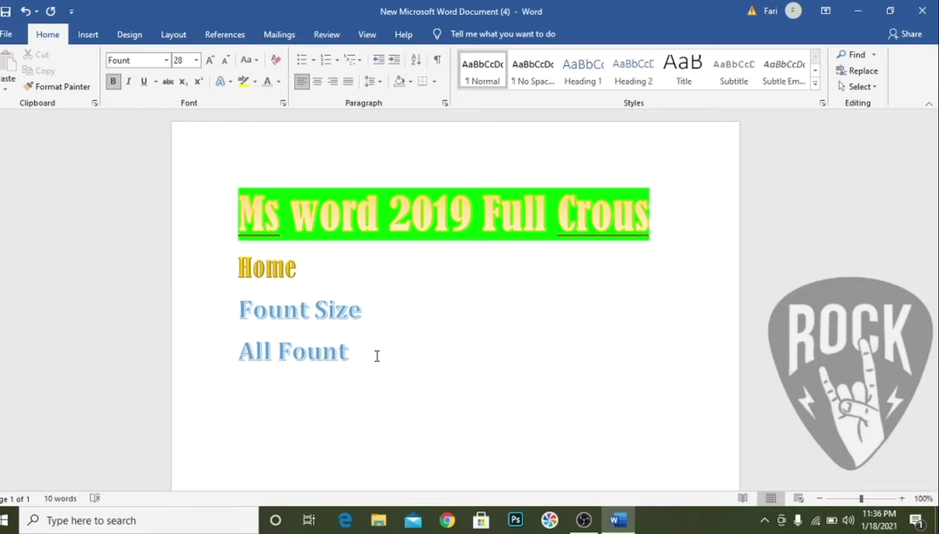
pyautogui.write('1')
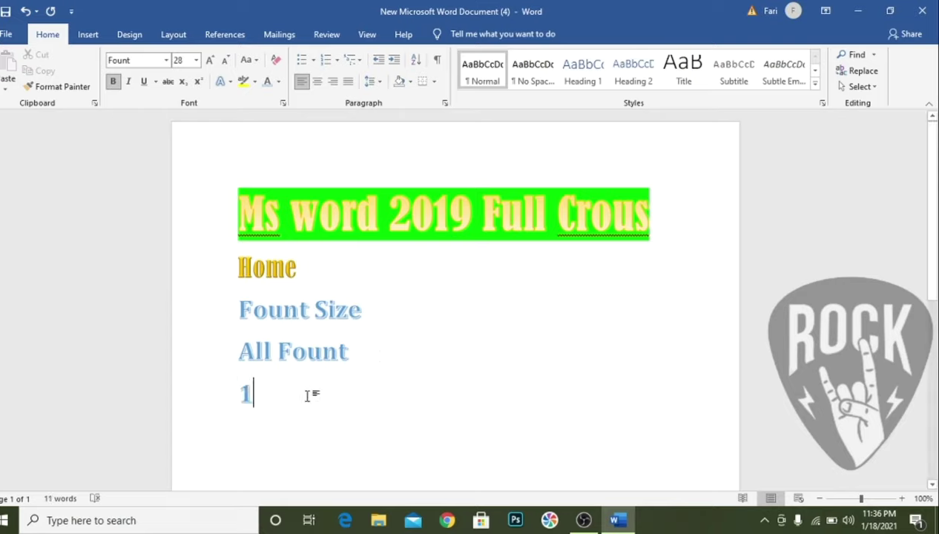
pyautogui.doubleClick(246, 393)
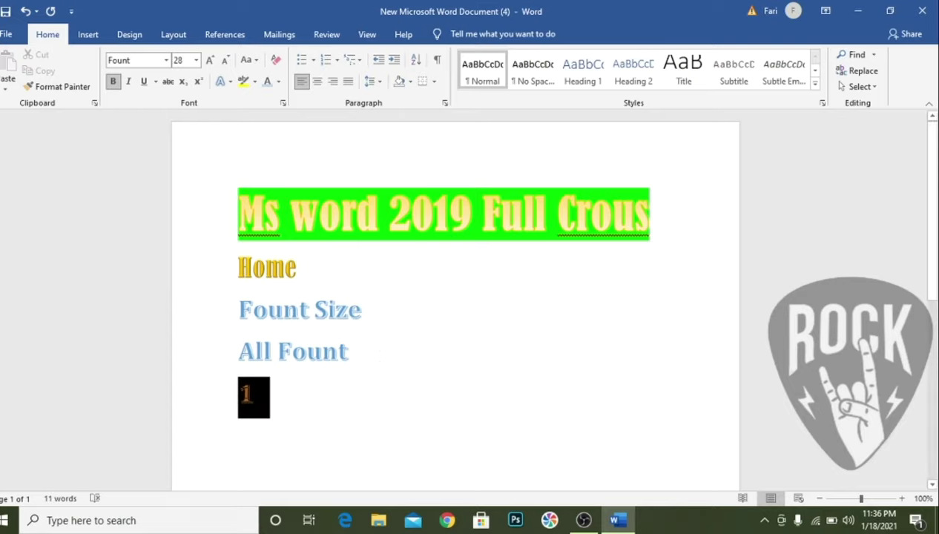
pyautogui.click(196, 60)
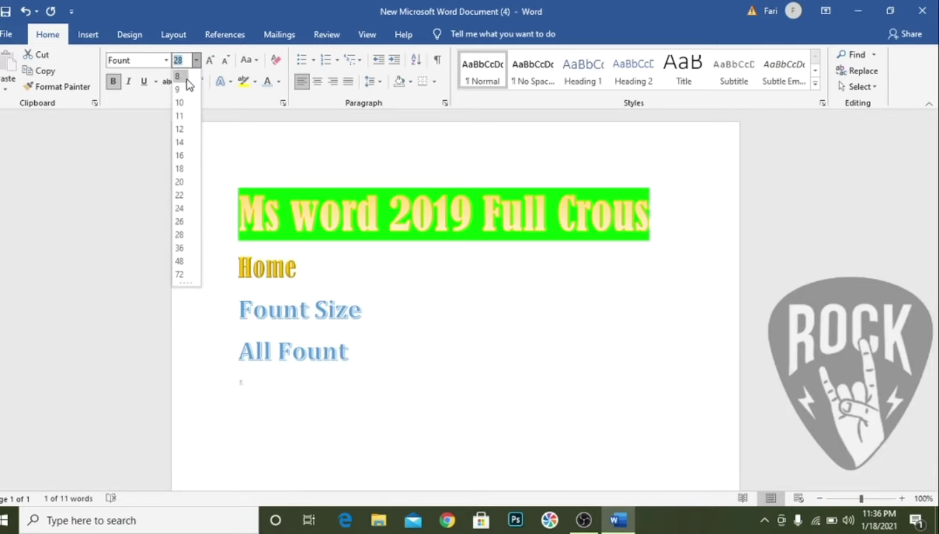
pyautogui.click(178, 76)
pyautogui.click(258, 393)
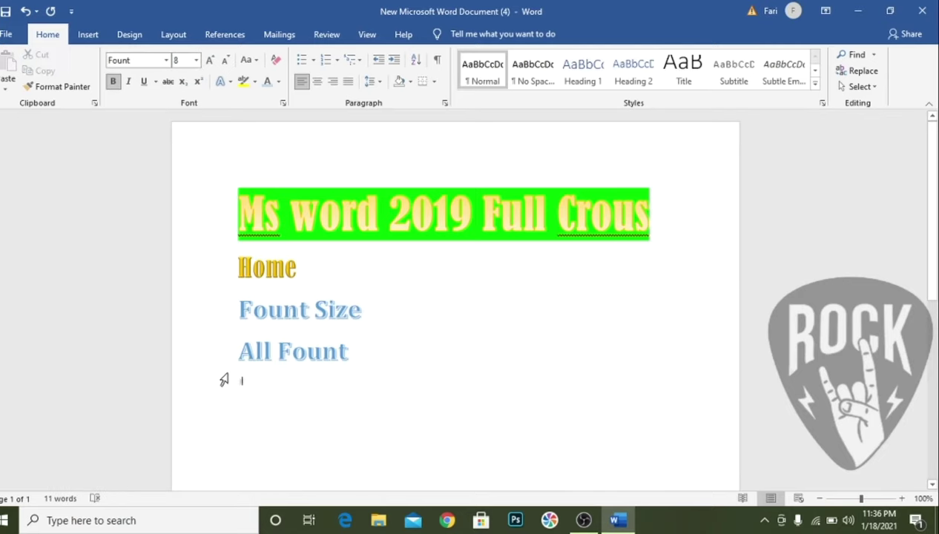
# - Add lines with 2 at 9 pt and 3 at 10 pt
pyautogui.press('Return')
pyautogui.hotkey('shift', 'Home')
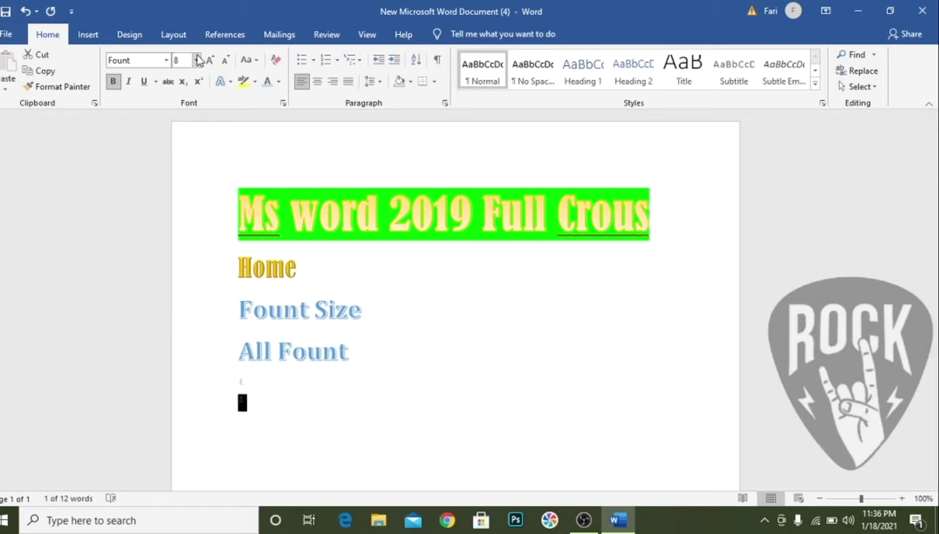
pyautogui.click(196, 60)
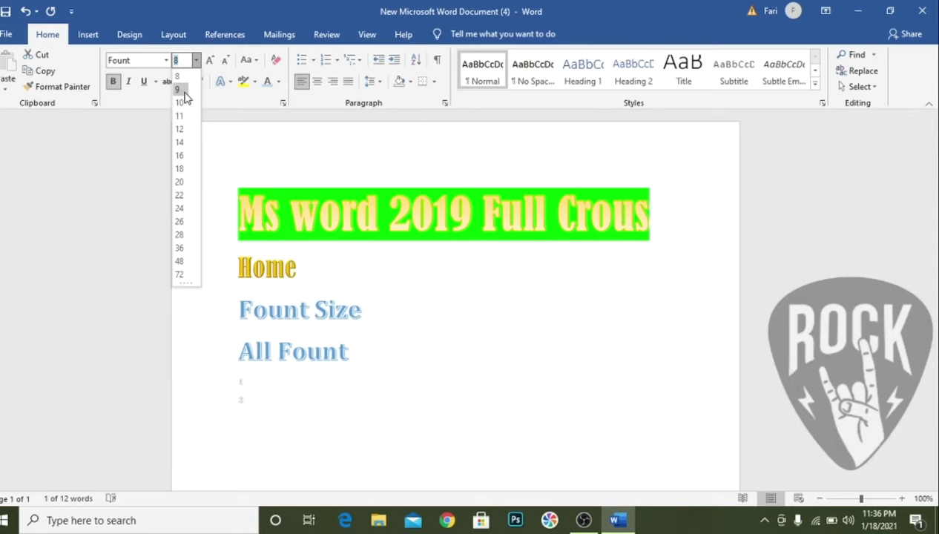
pyautogui.click(182, 89)
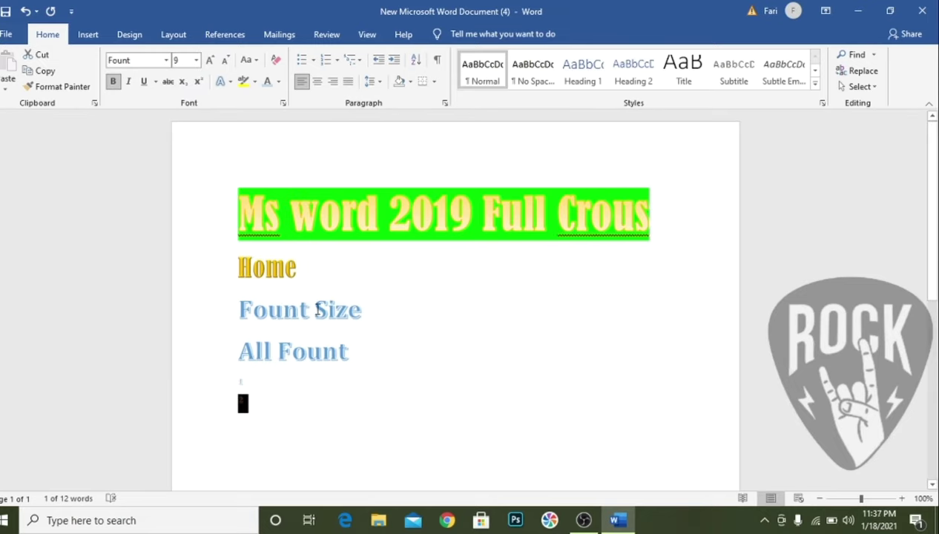
pyautogui.click(294, 384)
pyautogui.click(269, 396)
pyautogui.press('Return')
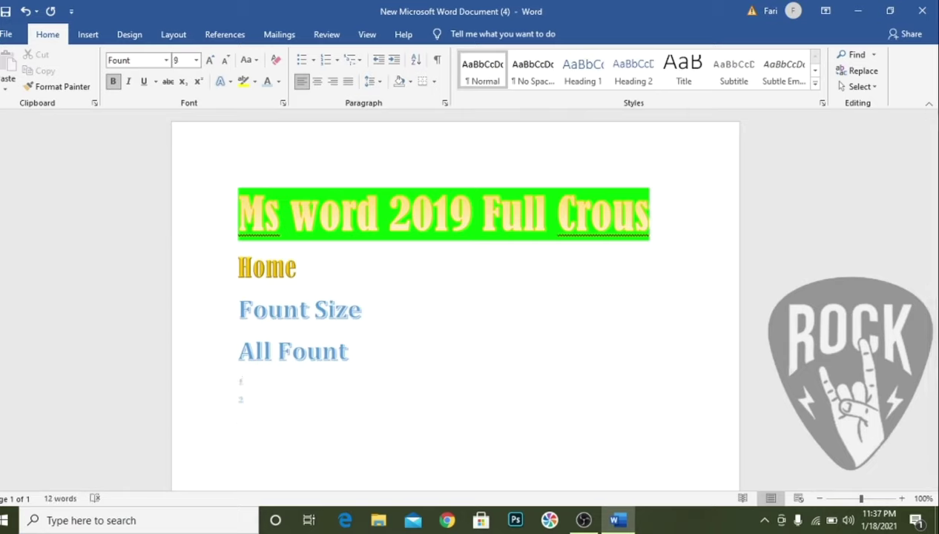
pyautogui.write('3')
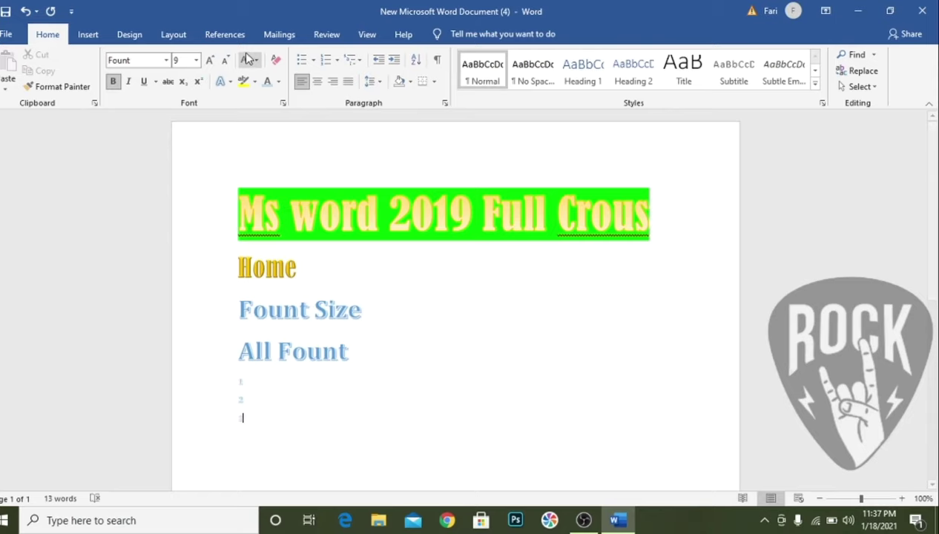
pyautogui.click(195, 61)
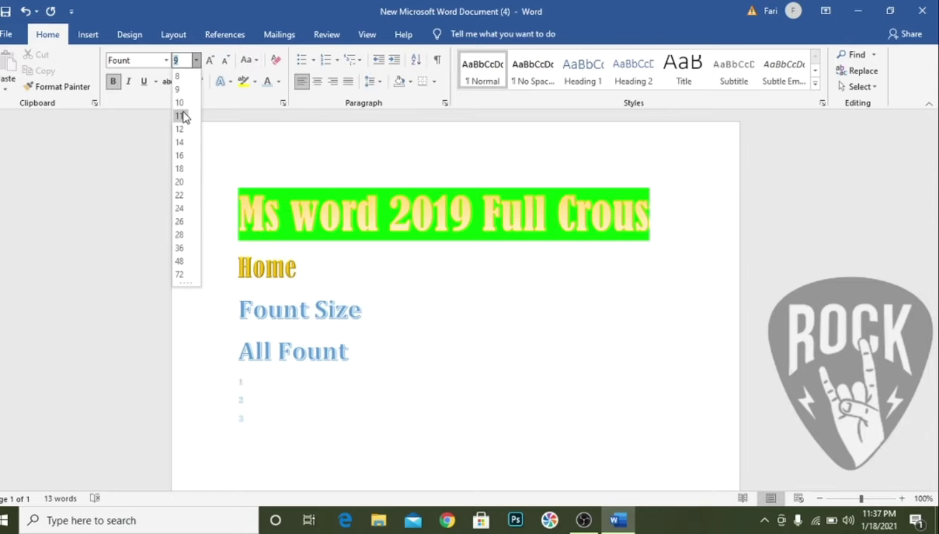
pyautogui.click(180, 104)
# - Add lines with 4 at 20 pt and 5 at 28 pt
pyautogui.press('Return')
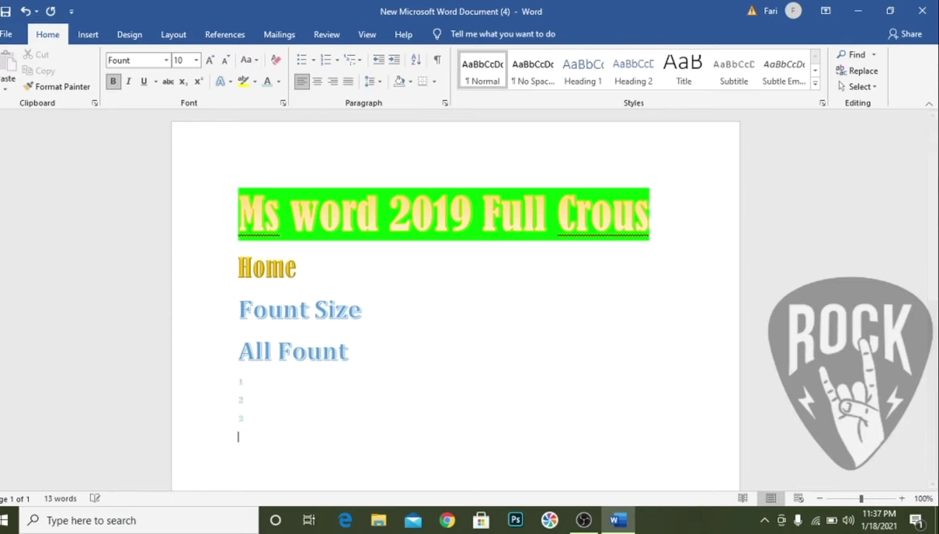
pyautogui.click(216, 430)
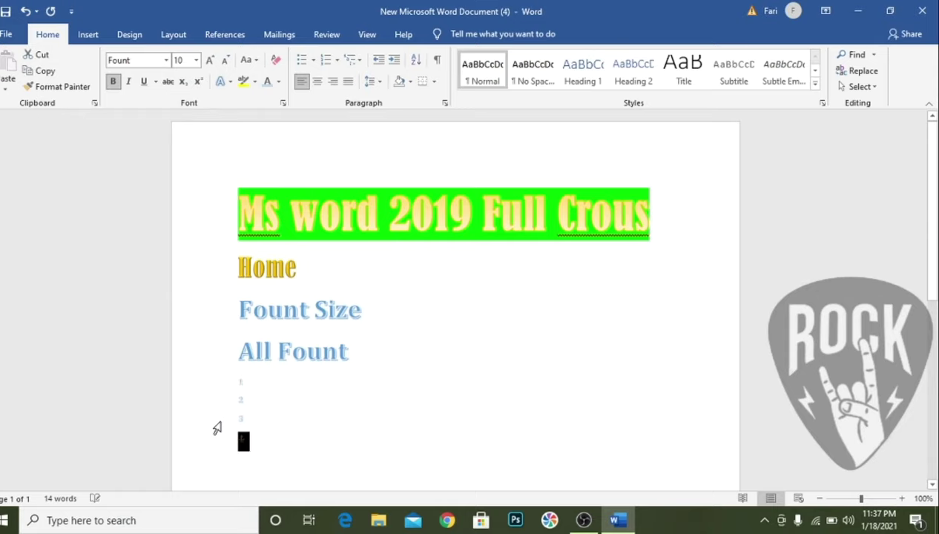
pyautogui.click(196, 60)
pyautogui.click(185, 194)
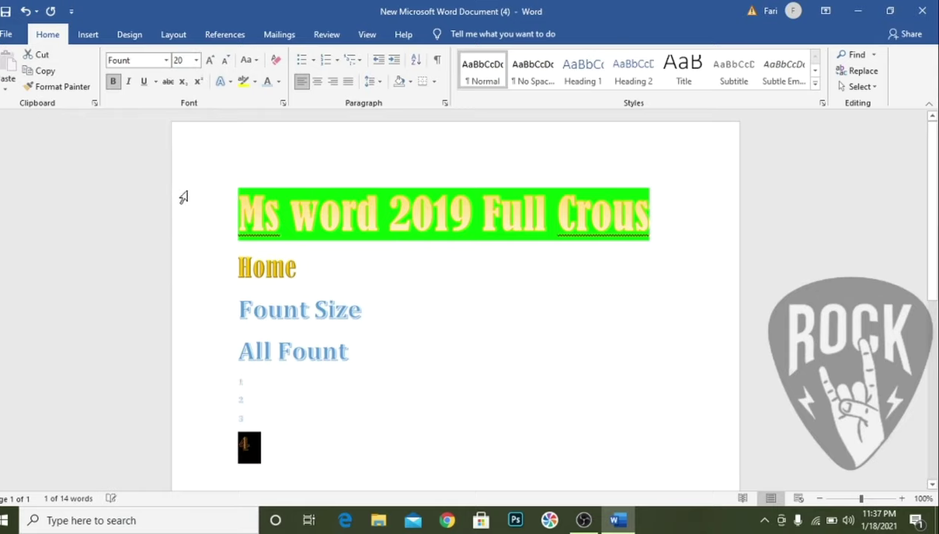
pyautogui.click(274, 452)
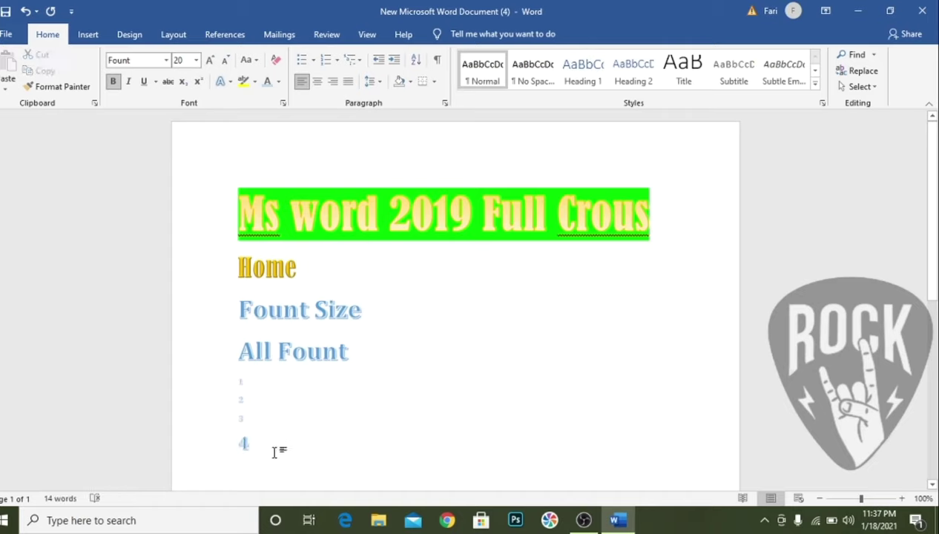
pyautogui.press('Return')
pyautogui.write('%')
pyautogui.press('BackSpace')
pyautogui.write('5')
pyautogui.hotkey('shift', 'Left')
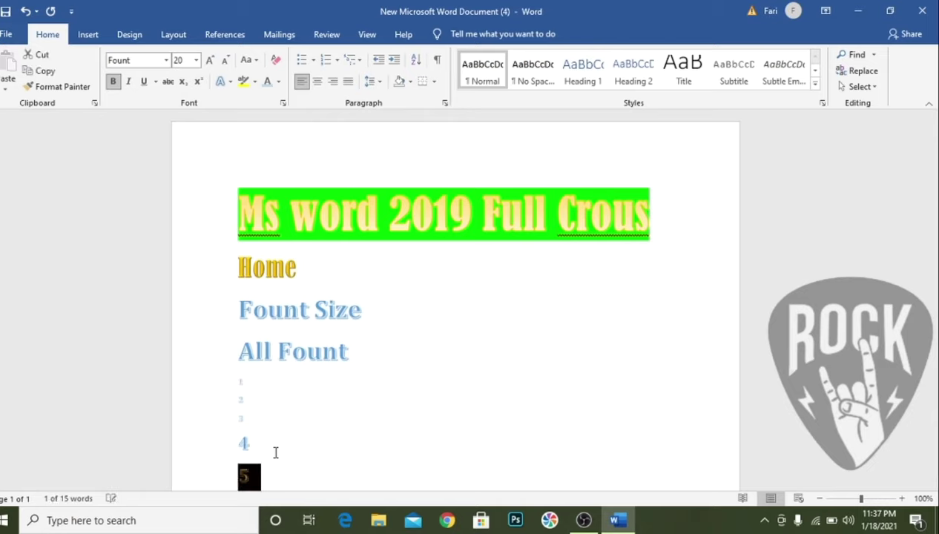
pyautogui.click(196, 59)
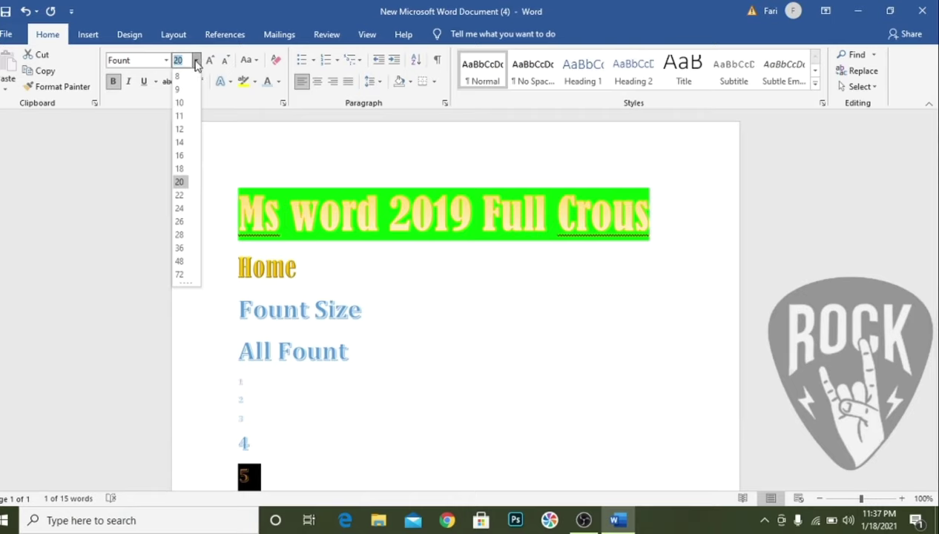
pyautogui.click(179, 234)
pyautogui.click(308, 468)
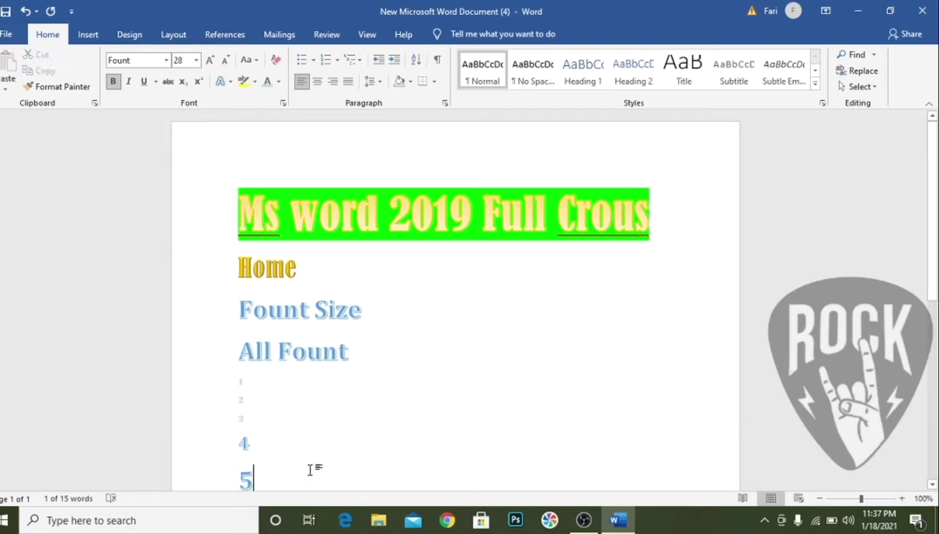
# - Add a 6 on the next line, set to 48 pt
pyautogui.press('Return')
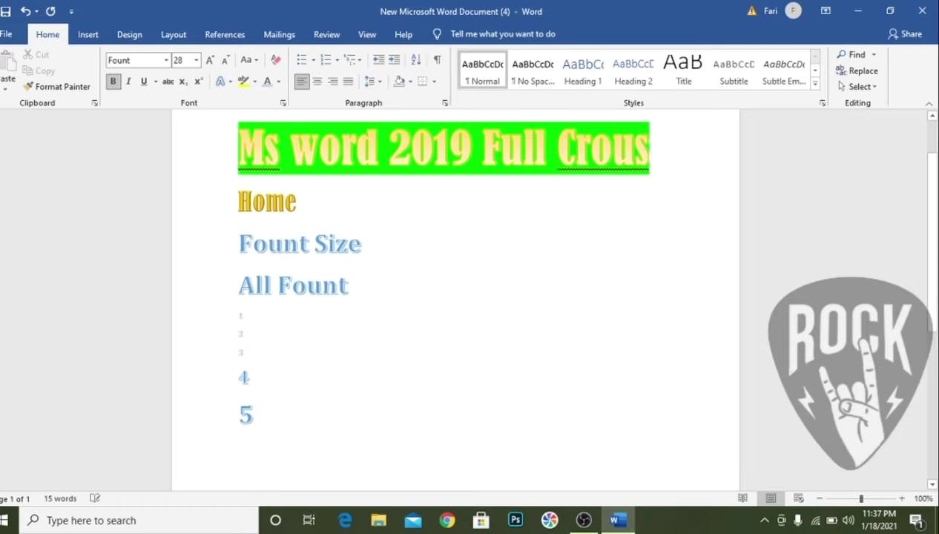
pyautogui.write('6')
pyautogui.click(196, 60)
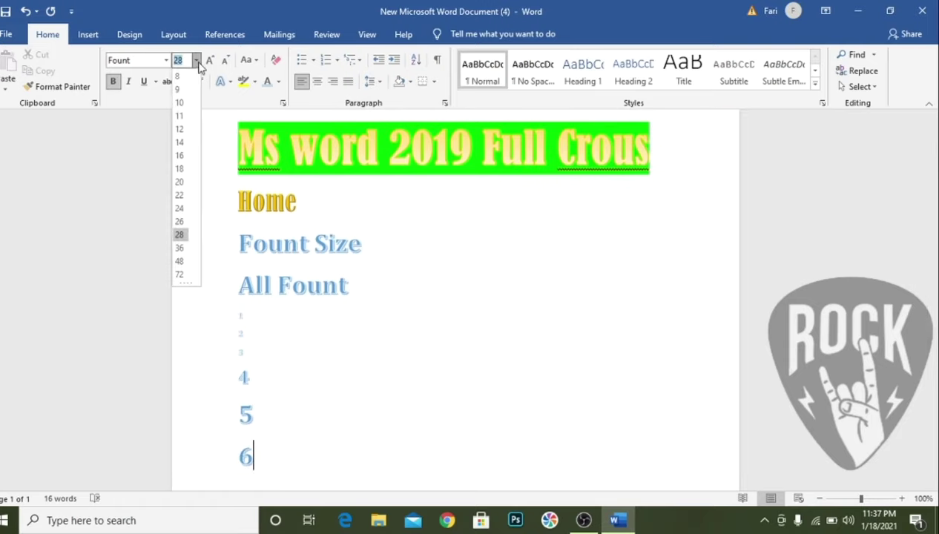
pyautogui.click(184, 264)
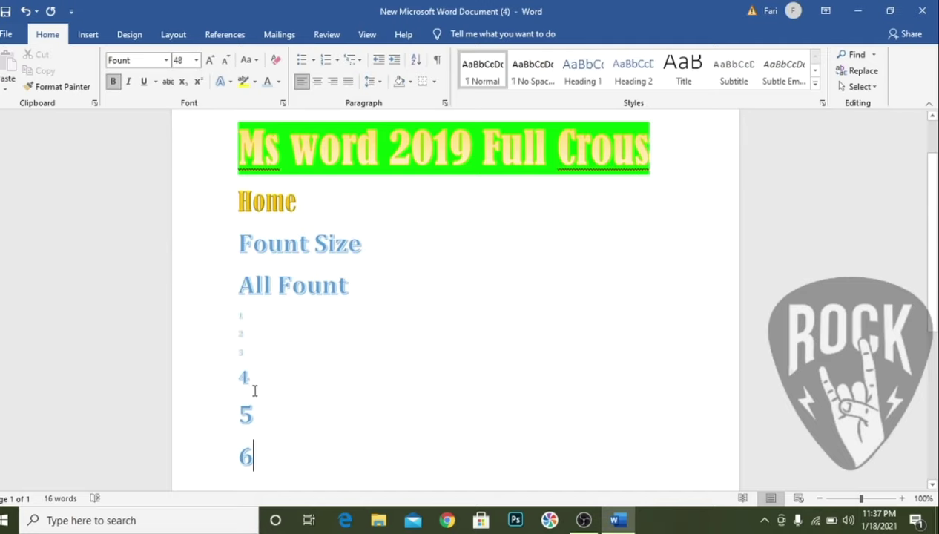
pyautogui.doubleClick(246, 465)
pyautogui.click(195, 60)
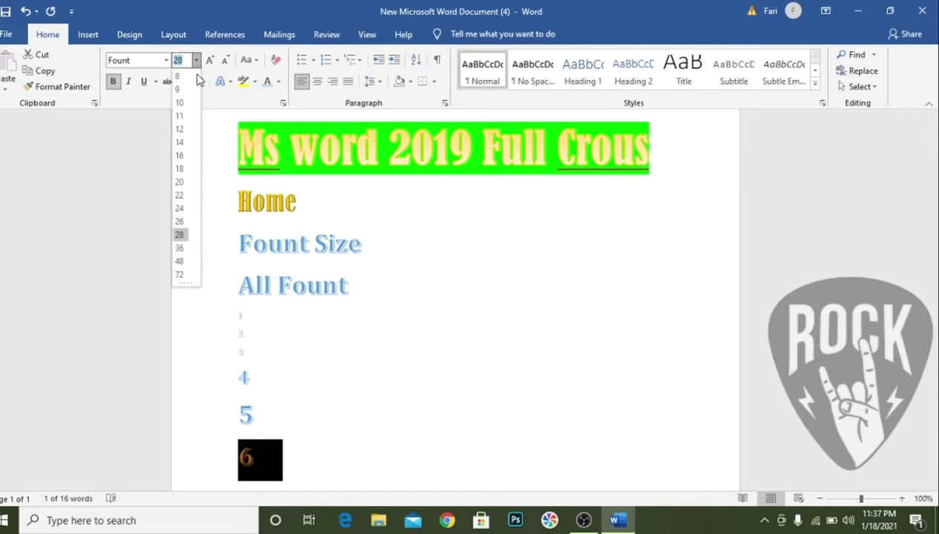
pyautogui.click(182, 261)
pyautogui.scroll(-5, 349, 267)
pyautogui.click(319, 182)
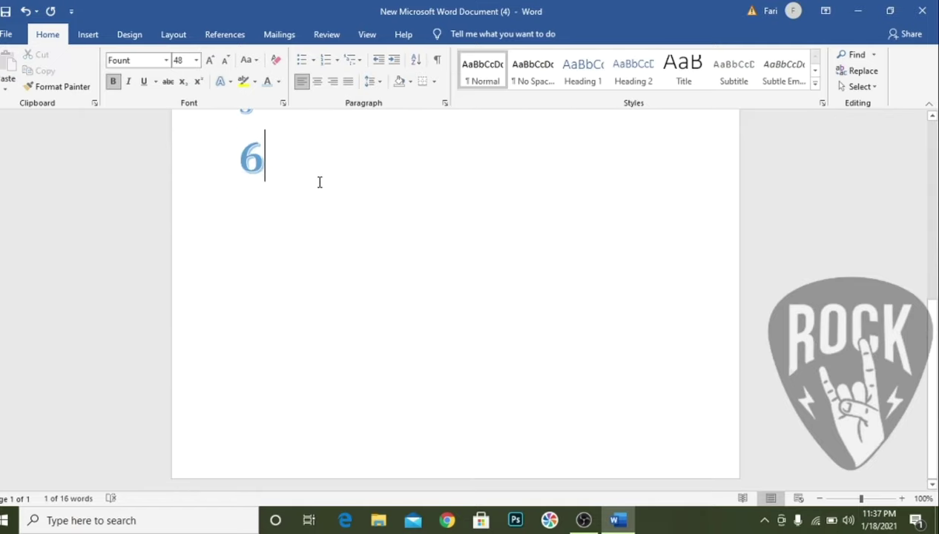
# - Add a 7 on the next line and make it 72 pt
pyautogui.press('Return')
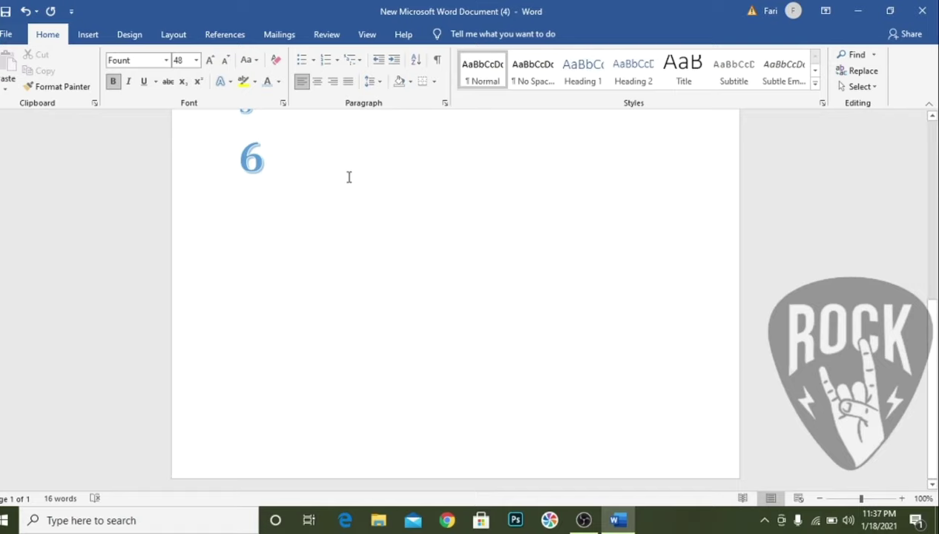
pyautogui.write('&')
pyautogui.press('BackSpace')
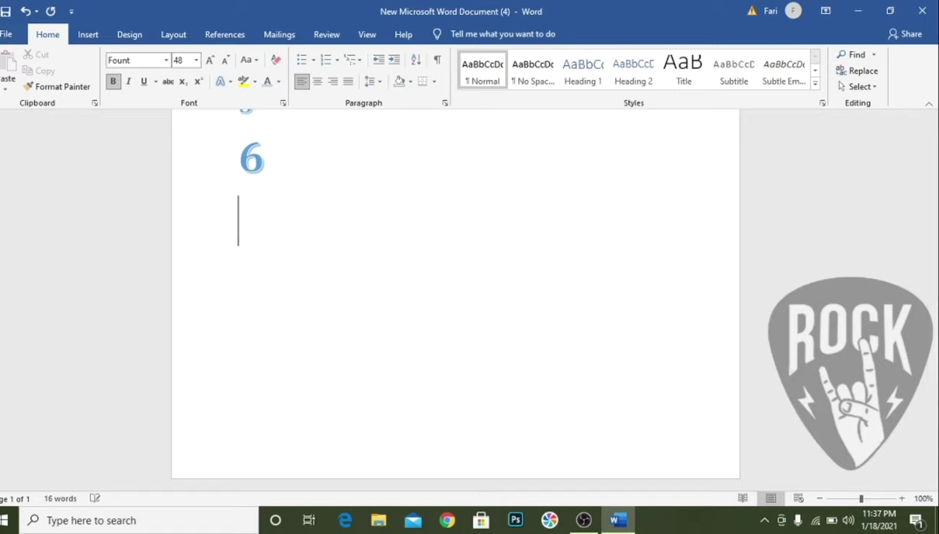
pyautogui.write('7')
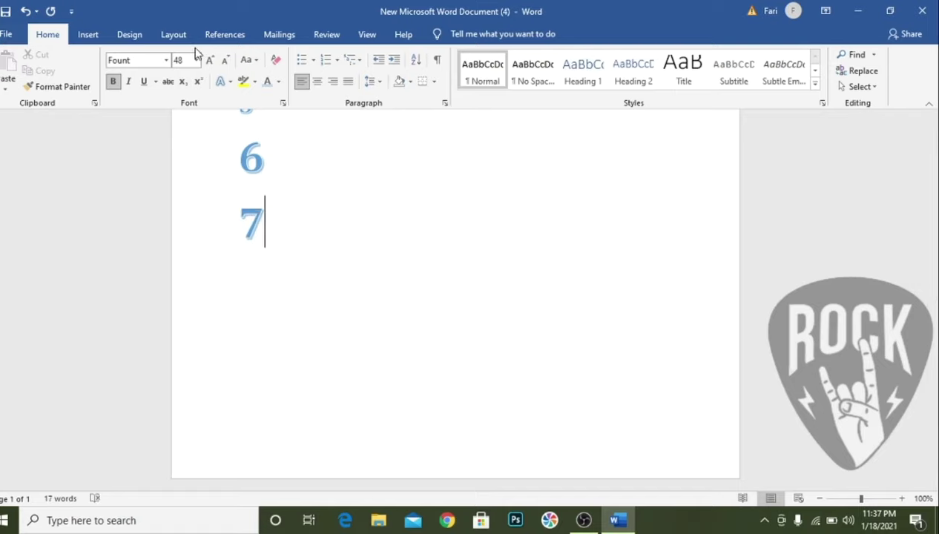
pyautogui.click(196, 60)
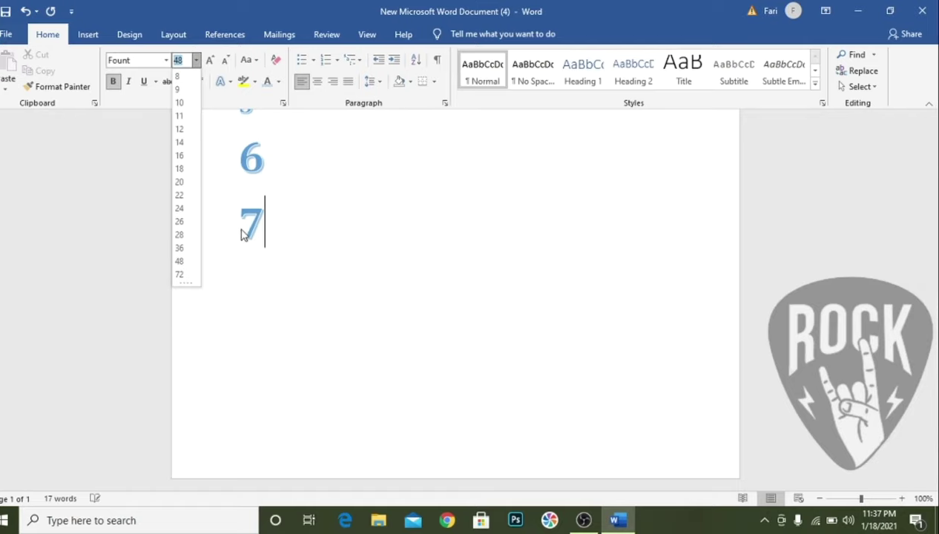
pyautogui.click(272, 237)
pyautogui.doubleClick(247, 226)
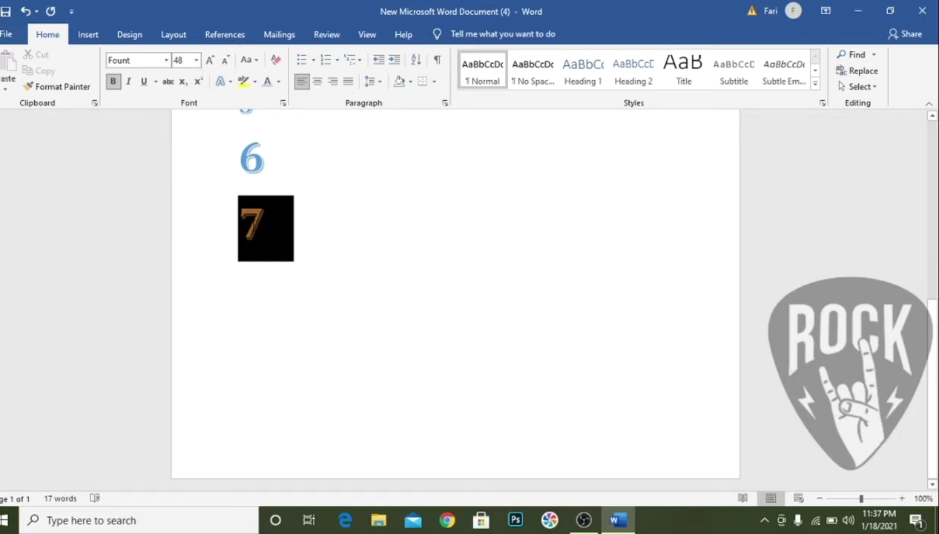
pyautogui.click(195, 61)
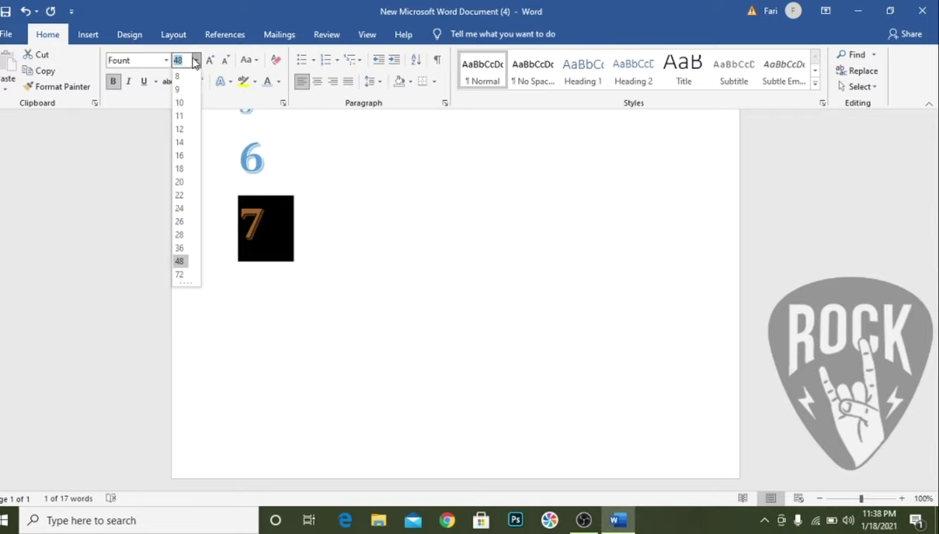
pyautogui.click(187, 280)
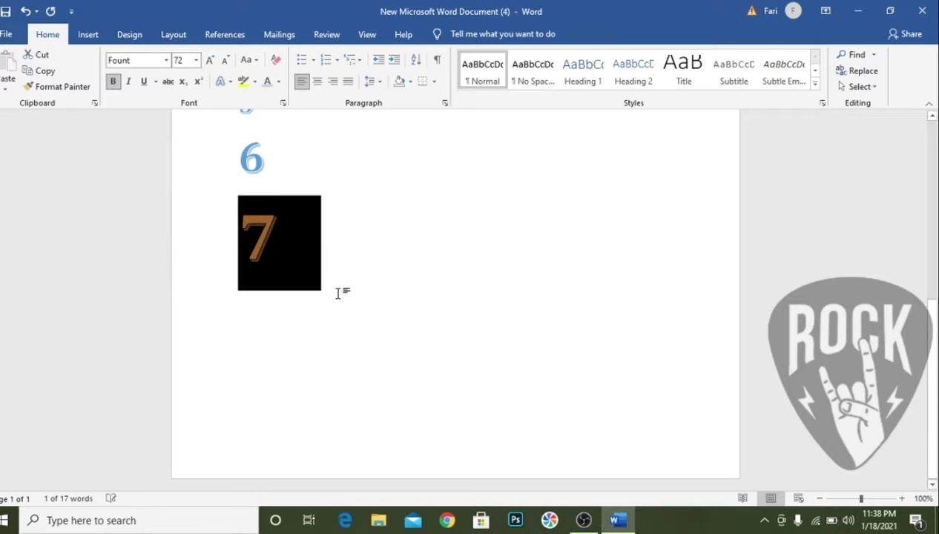
pyautogui.click(407, 288)
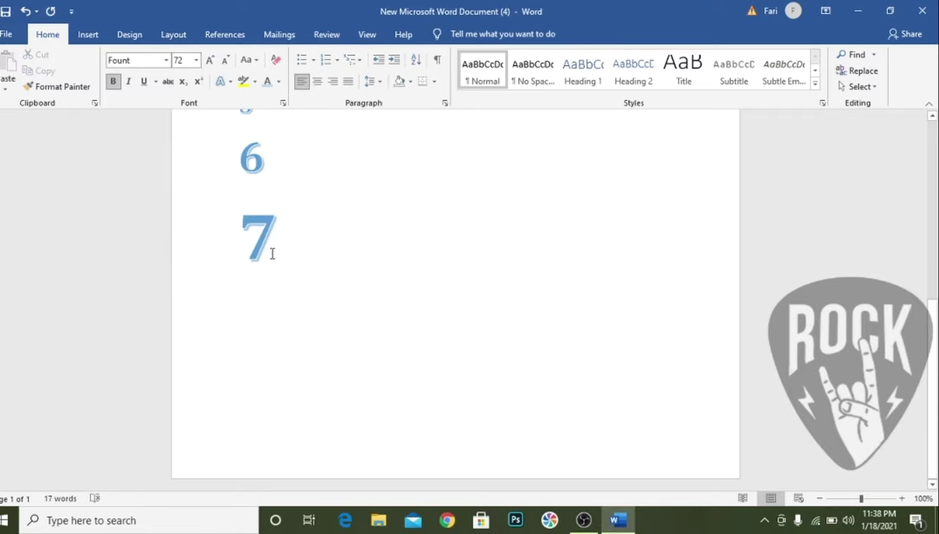
# - Clear the Font Size box and start an empty line below the 7
pyautogui.click(196, 62)
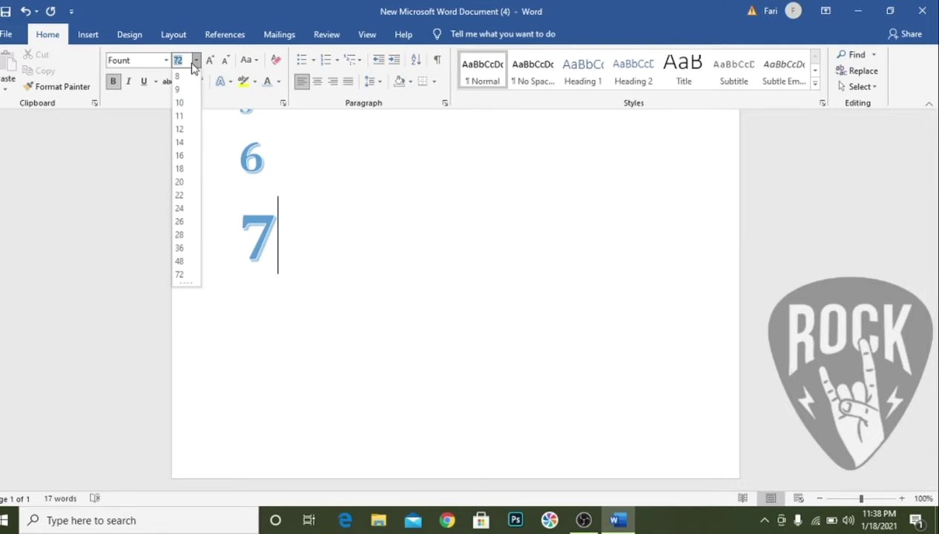
pyautogui.press('BackSpace')
pyautogui.click(304, 259)
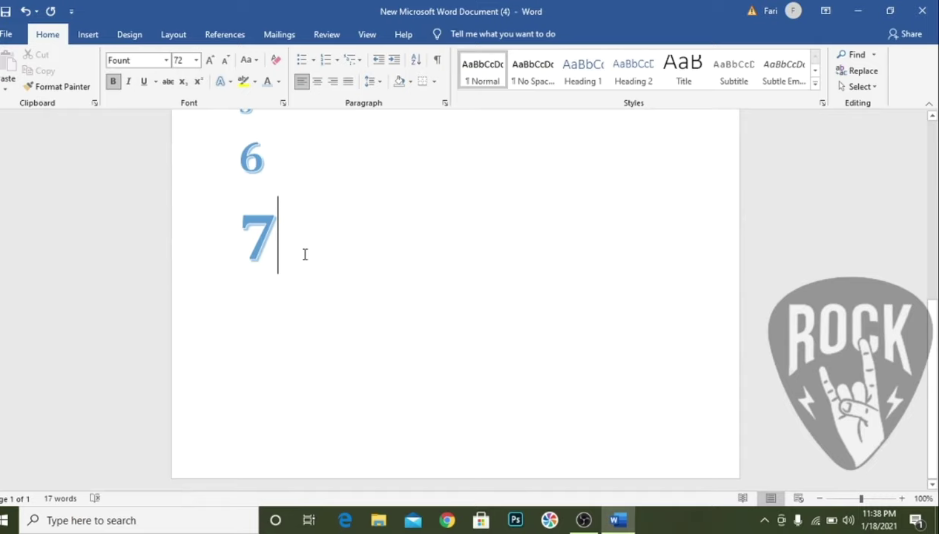
pyautogui.press('Return')
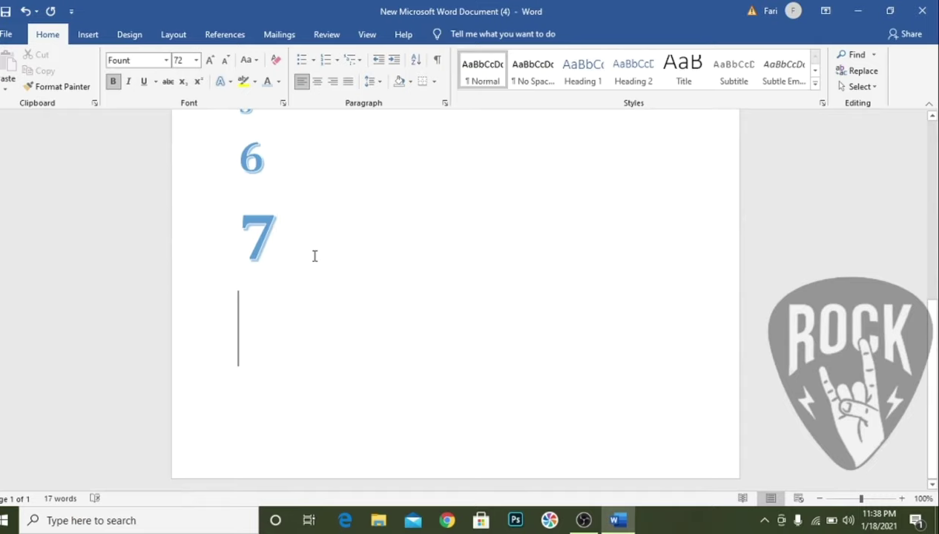
# - Type an 8 below the 7 and enlarge it to 120 pt
pyautogui.write('8')
pyautogui.hotkey('shift', 'Up')
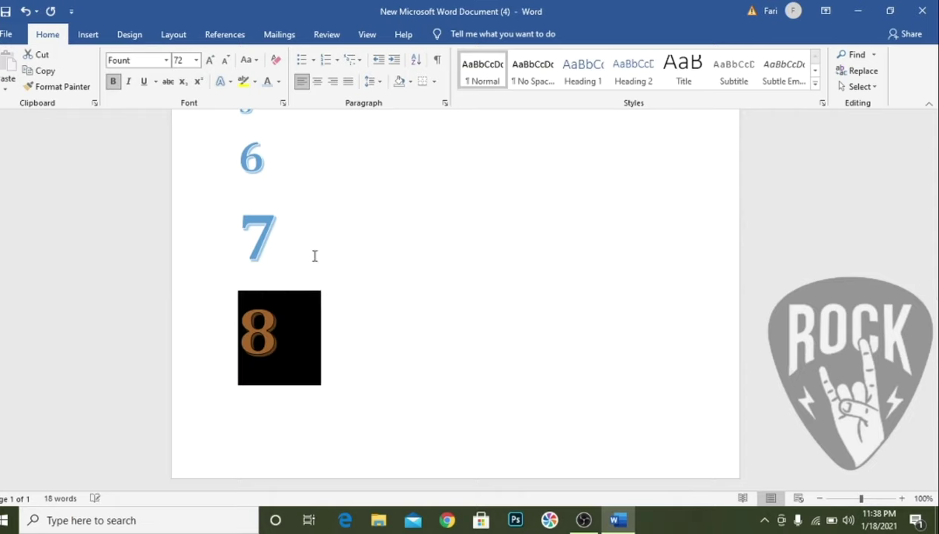
pyautogui.hotkey('shift', 'Down')
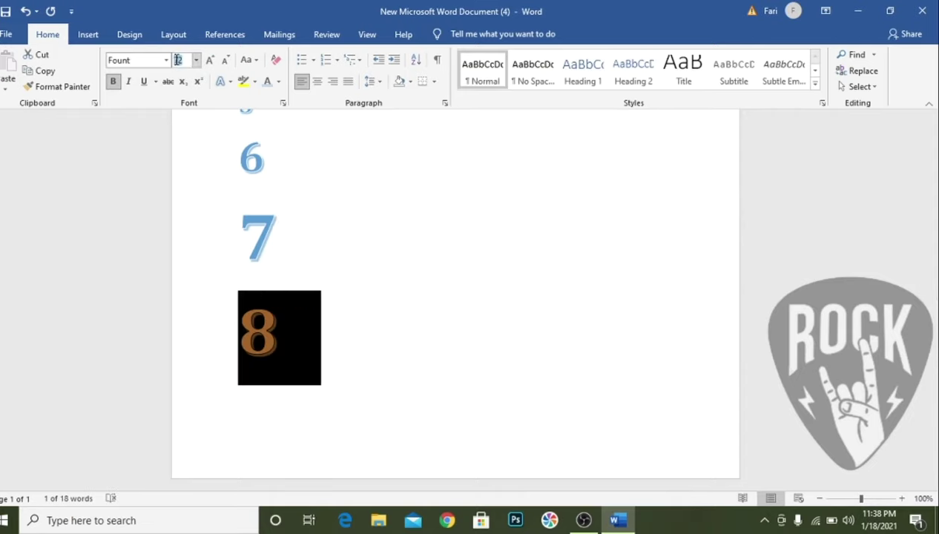
pyautogui.write('12')
pyautogui.press('Return')
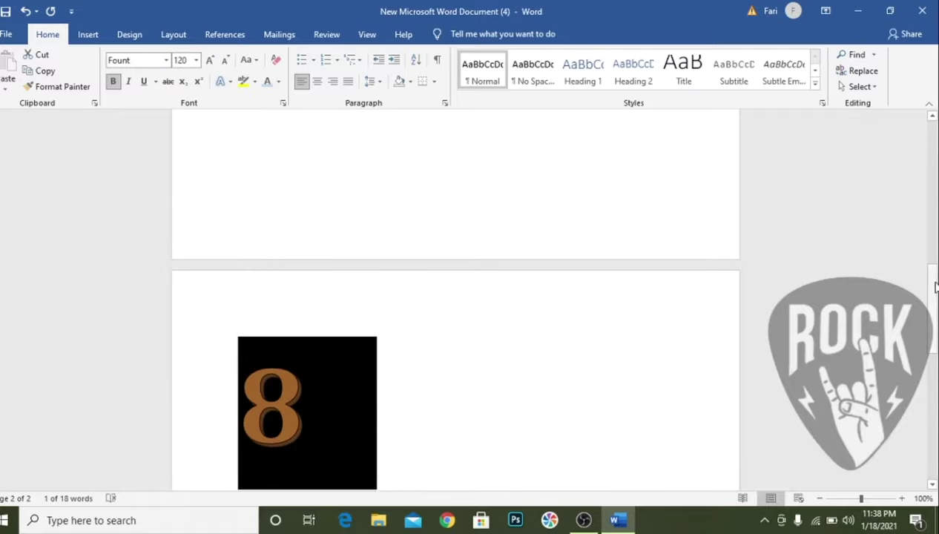
pyautogui.moveTo(932, 287); pyautogui.dragTo(933, 343)
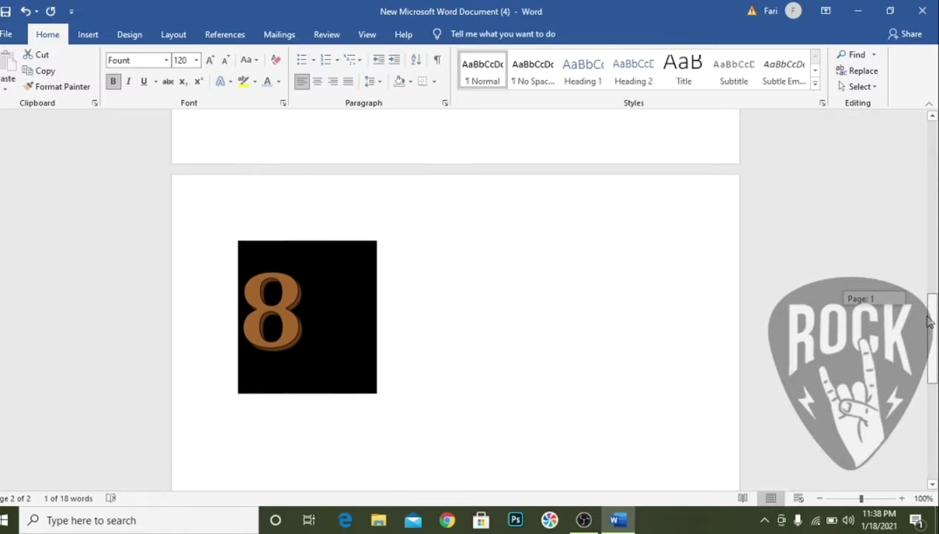
pyautogui.moveTo(932, 343); pyautogui.dragTo(932, 319)
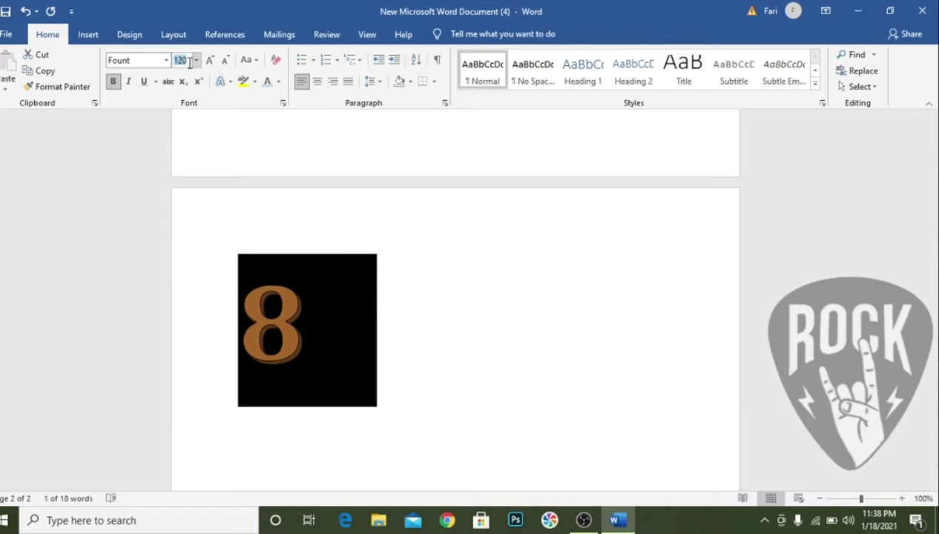
# - Reselect the huge 8 and its Font Size value to enlarge it further
pyautogui.write('9')
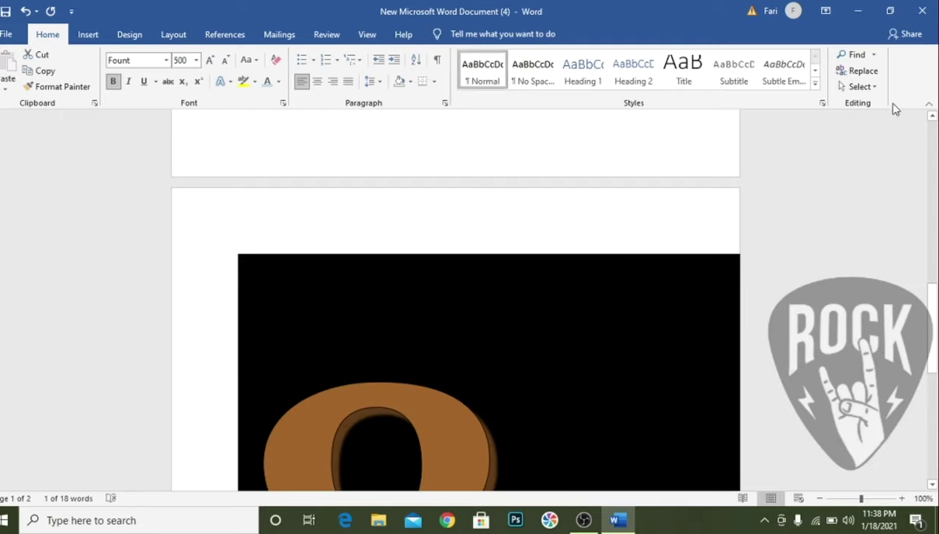
pyautogui.moveTo(936, 335); pyautogui.dragTo(933, 383)
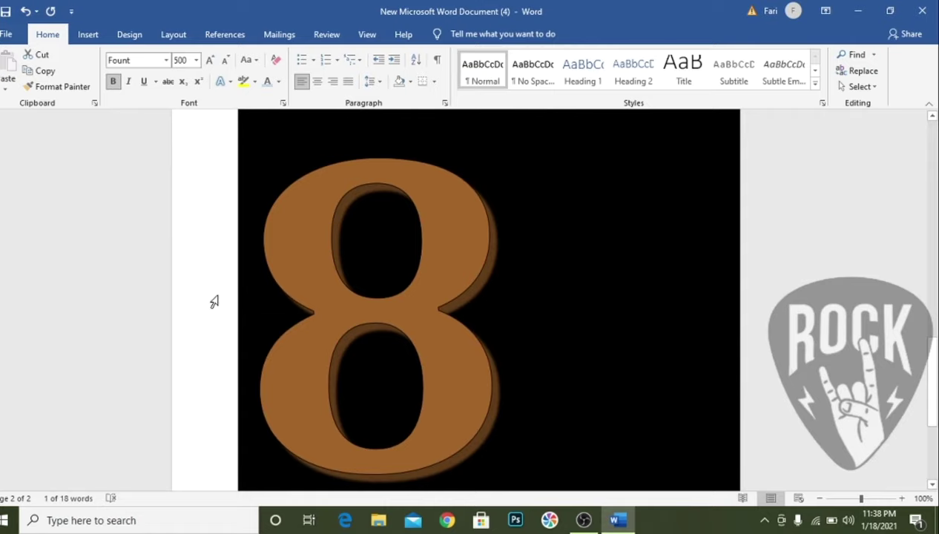
pyautogui.click(241, 305)
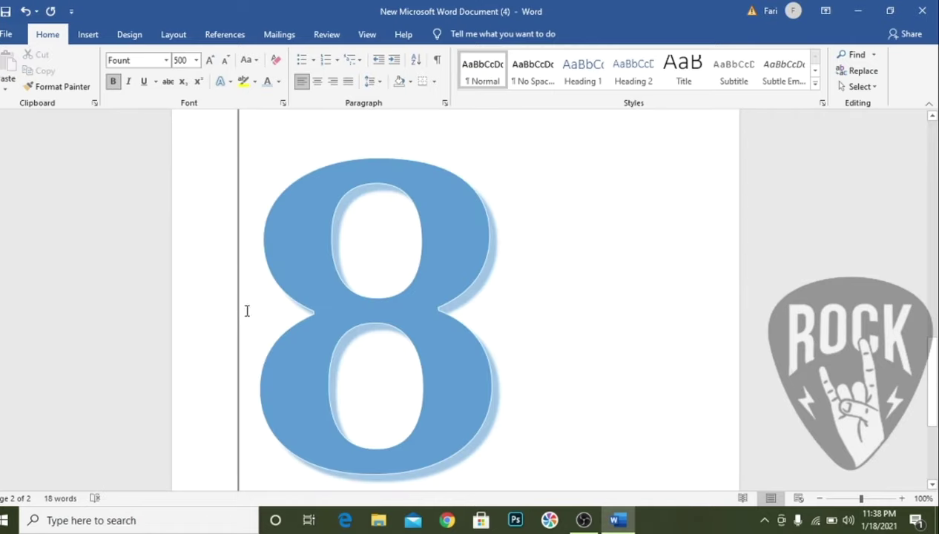
pyautogui.scroll(-2, 556, 291)
pyautogui.scroll(3, 695, 238)
pyautogui.scroll(-4, 719, 329)
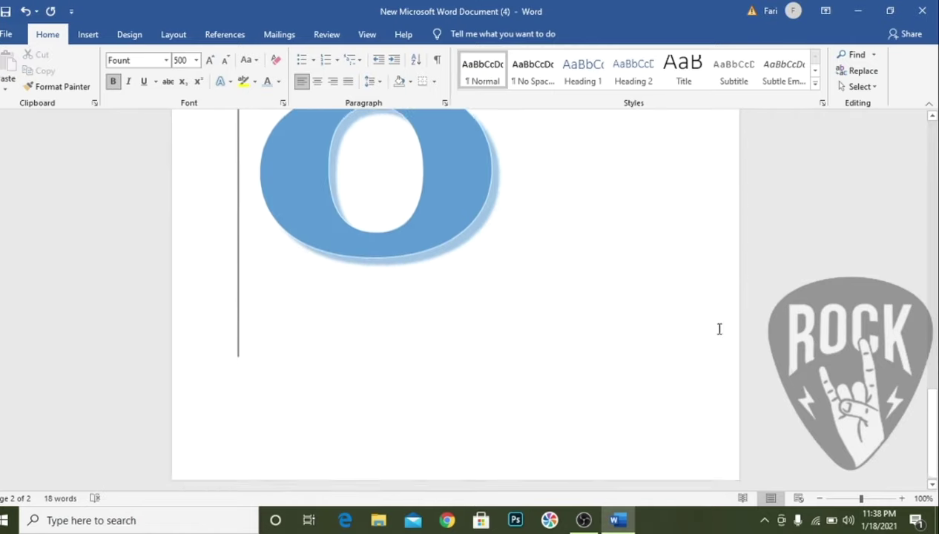
pyautogui.moveTo(616, 249); pyautogui.dragTo(260, 178)
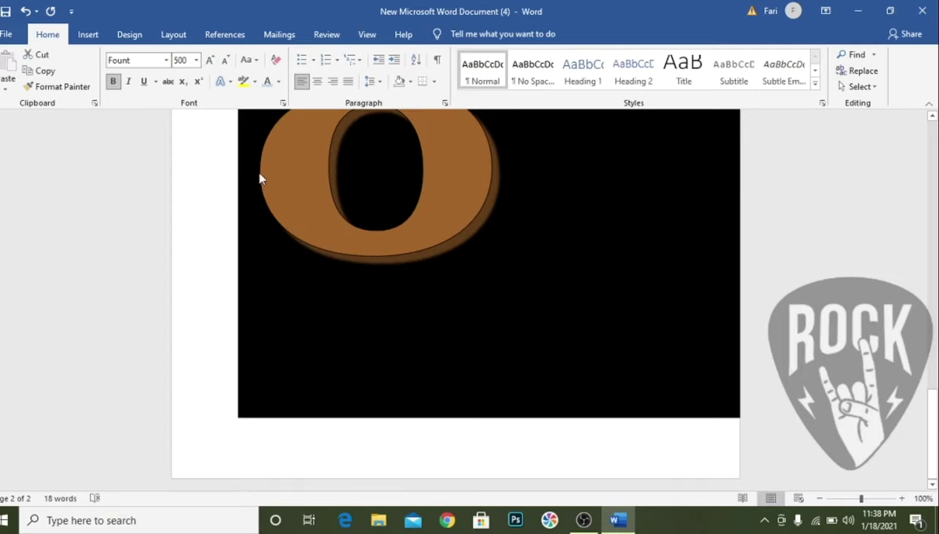
pyautogui.click(188, 66)
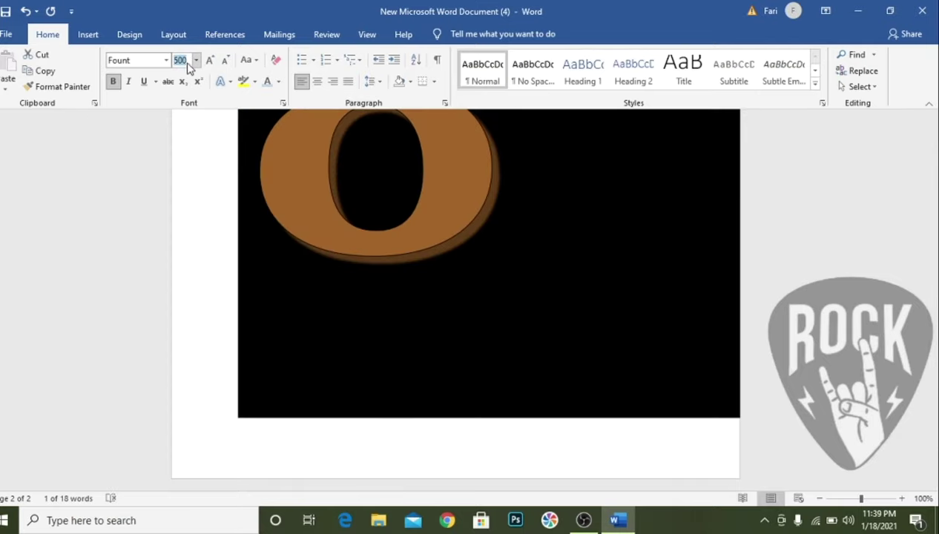
# - Remove the oversized 8 from below the 7
pyautogui.scroll(15, 398, 261)
pyautogui.scroll(-1, 402, 271)
pyautogui.scroll(4, 404, 266)
pyautogui.scroll(5, 385, 274)
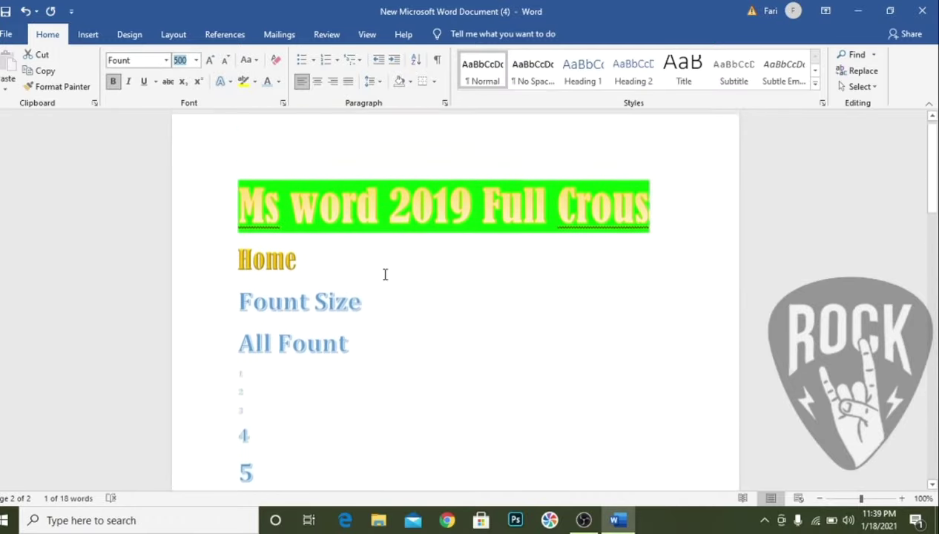
pyautogui.scroll(-5, 384, 275)
pyautogui.scroll(5, 385, 274)
pyautogui.scroll(-5, 385, 275)
pyautogui.moveTo(927, 267)
pyautogui.mouseDown()
pyautogui.moveTo(918, 185)
pyautogui.moveTo(921, 224)
pyautogui.mouseUp()
pyautogui.scroll(-6, 851, 280)
pyautogui.press('BackSpace')
# - Delete the 7 and start an empty line directly below the 6
pyautogui.scroll(4, 620, 264)
pyautogui.scroll(1, 650, 284)
pyautogui.scroll(-5, 649, 284)
pyautogui.press('BackSpace')
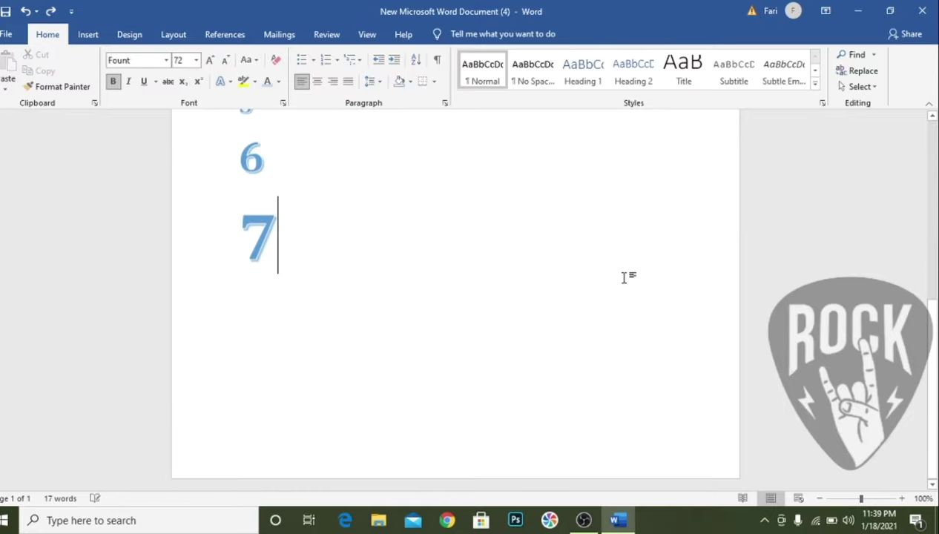
pyautogui.hotkey('shift', 'Left')
pyautogui.write('&')
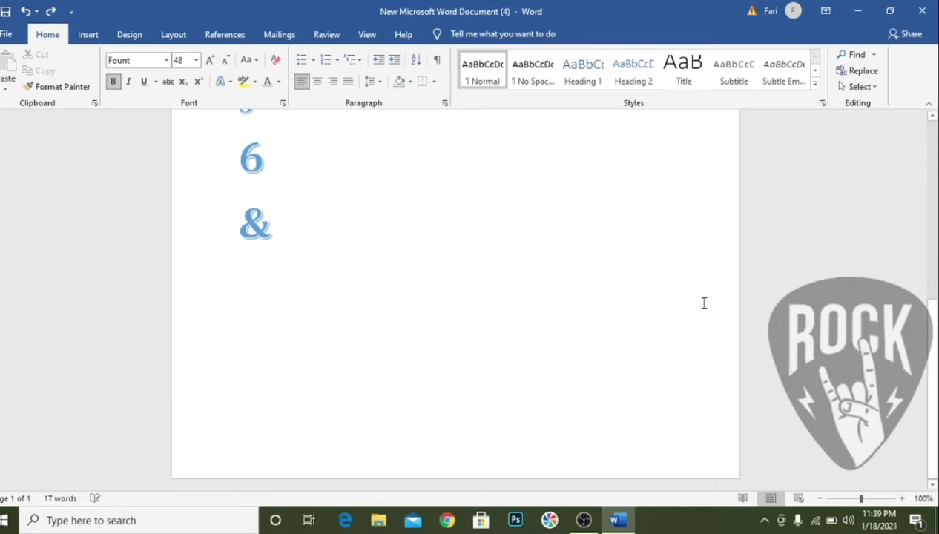
pyautogui.press('BackSpace')
pyautogui.press('BackSpace')
pyautogui.hotkey('shift', 'Left')
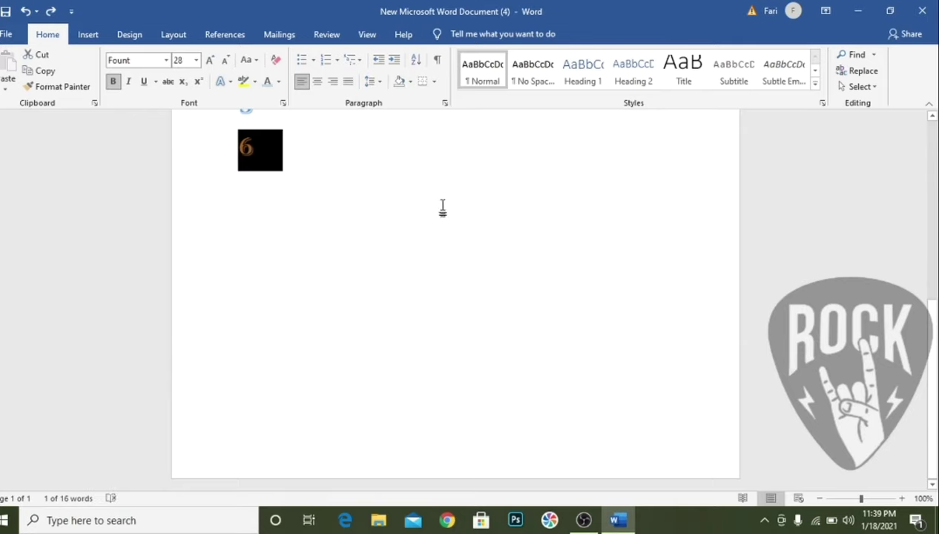
pyautogui.click(317, 174)
pyautogui.press('Return')
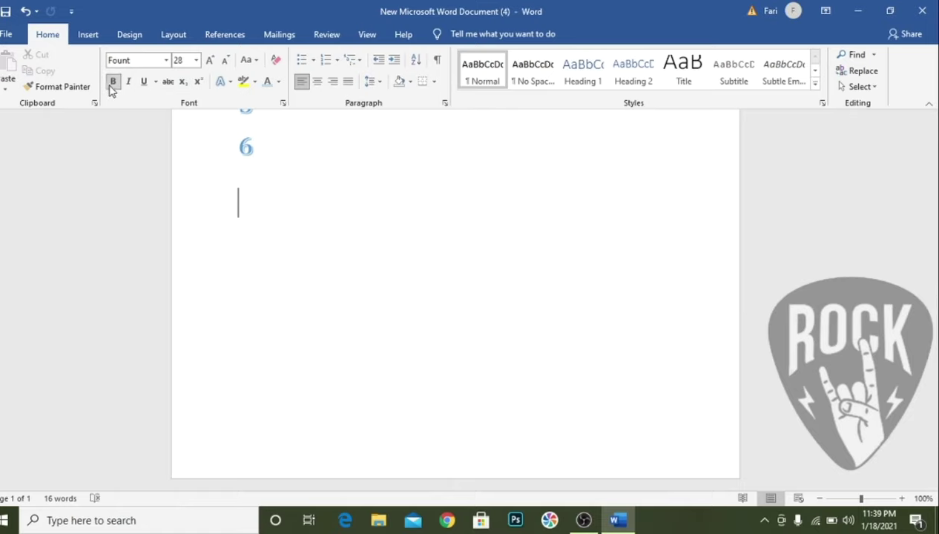
# - Type 'Shout key=ctrl+shift+>=big' on the empty line below the 6
pyautogui.write('Shout key')
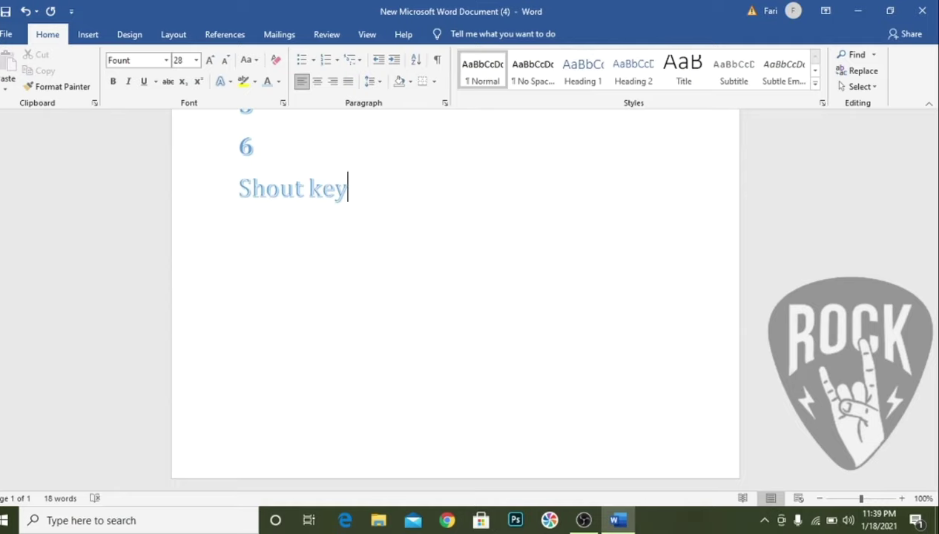
pyautogui.write('=')
pyautogui.write('ctrl+')
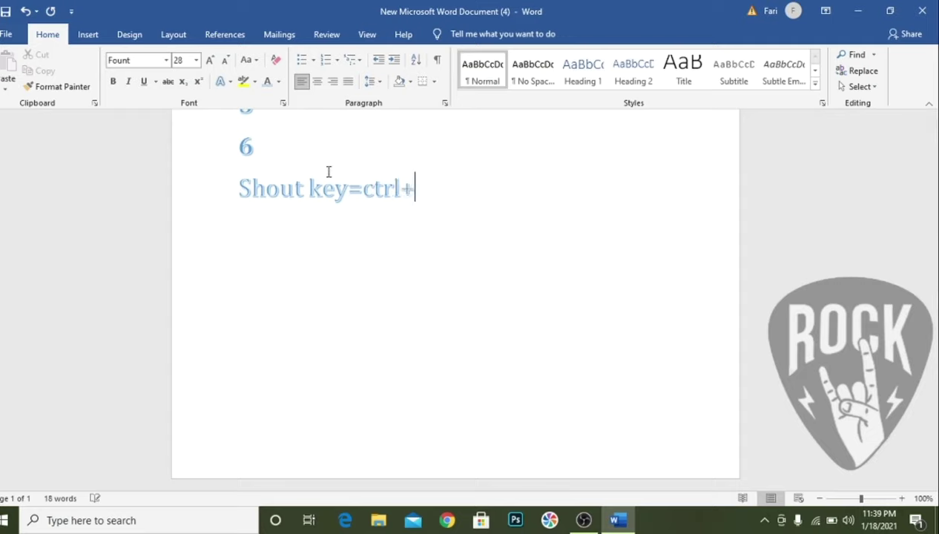
pyautogui.write('shift')
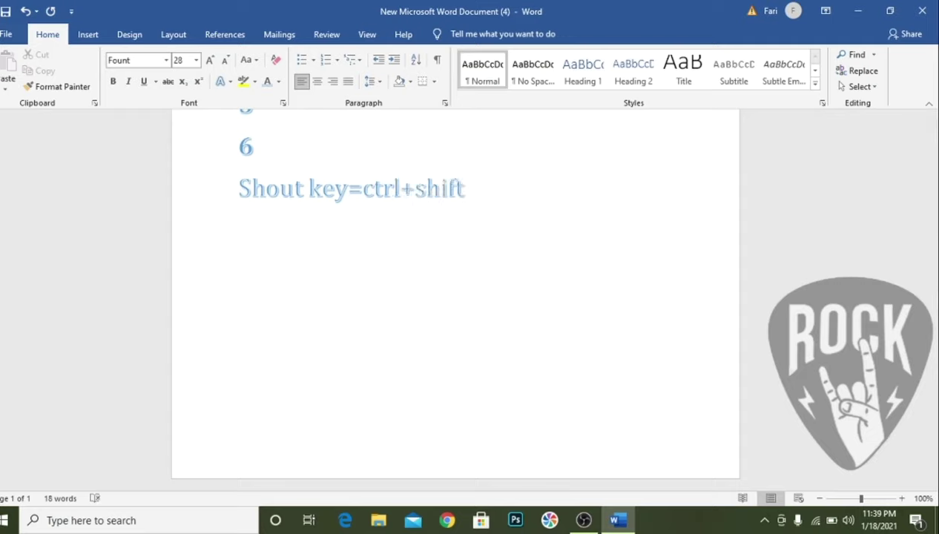
pyautogui.write('+>')
pyautogui.write('+')
pyautogui.press('BackSpace')
pyautogui.write('=big')
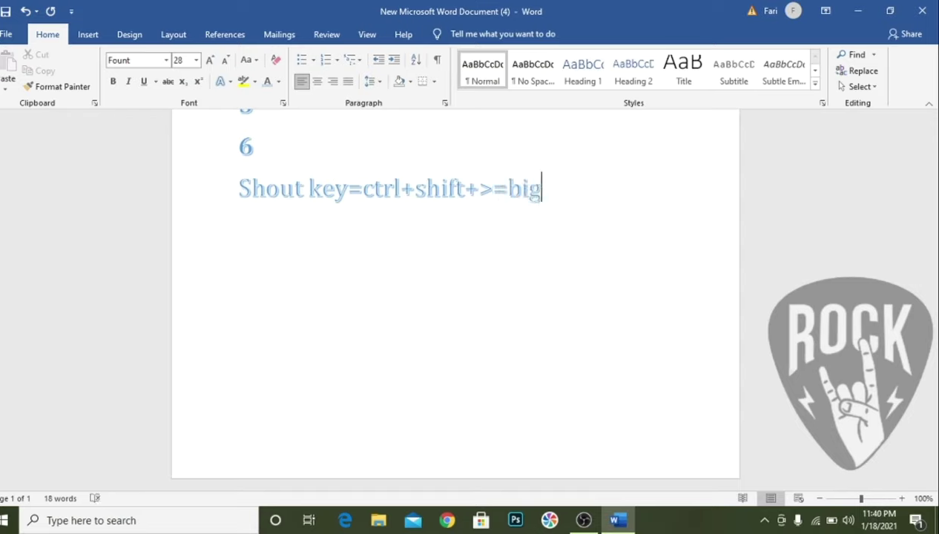
# - Add a 'Ctrl+shift+<=smail' line, then an 'ok' line with its k selected
pyautogui.press('Return')
pyautogui.write('ct')
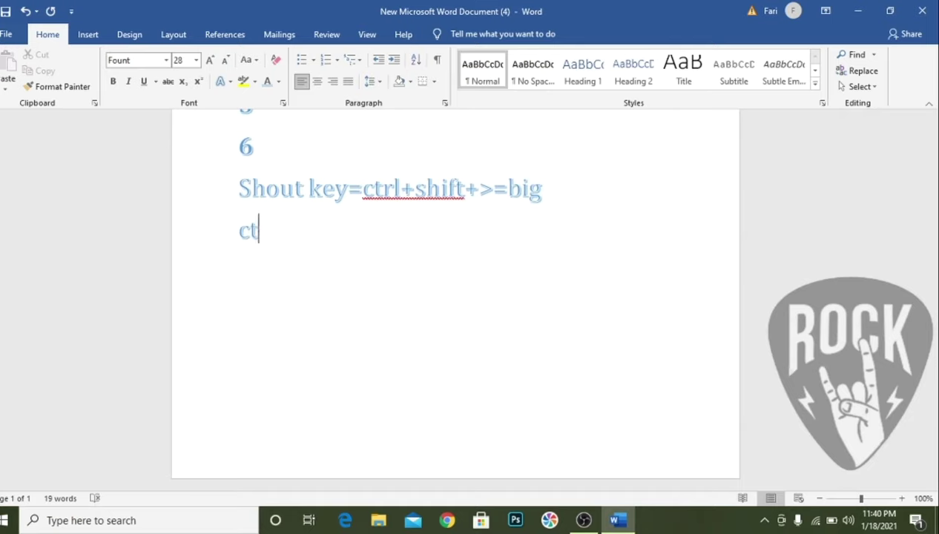
pyautogui.press('BackSpace')
pyautogui.write('tra')
pyautogui.press('BackSpace')
pyautogui.write('+')
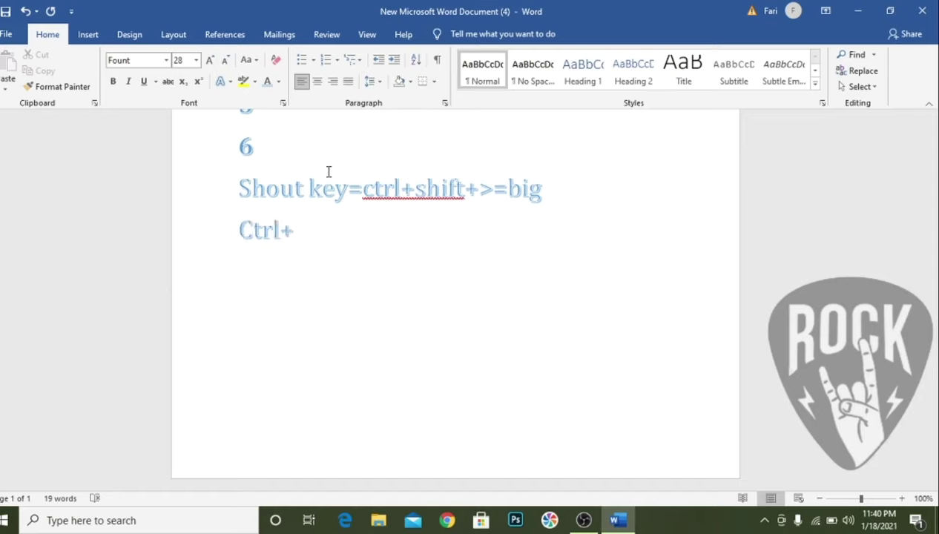
pyautogui.write('shi')
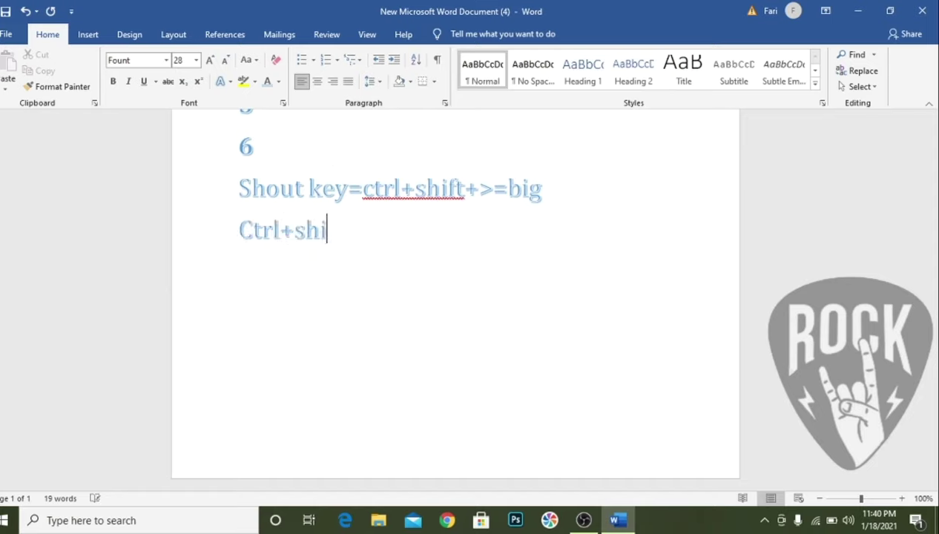
pyautogui.write('ft')
pyautogui.write('+<')
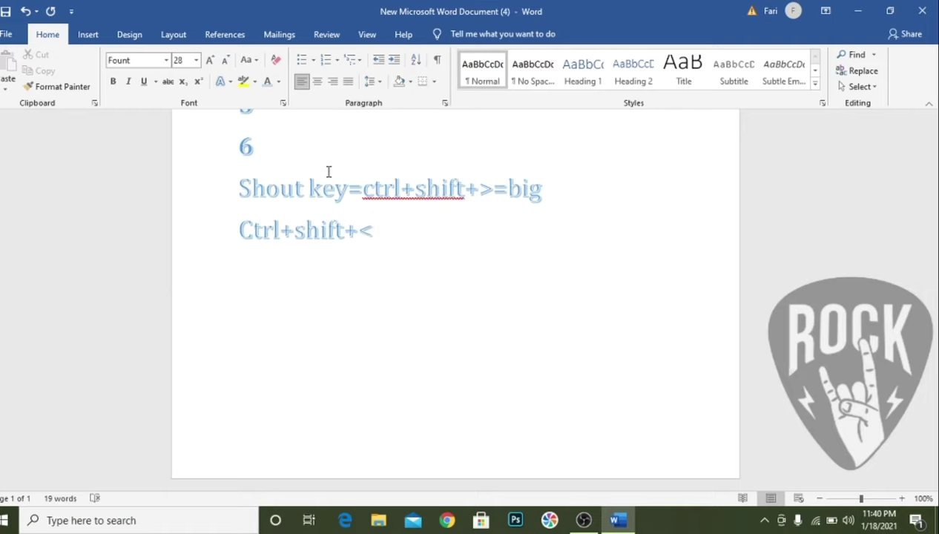
pyautogui.write('+')
pyautogui.press('BackSpace')
pyautogui.write('=')
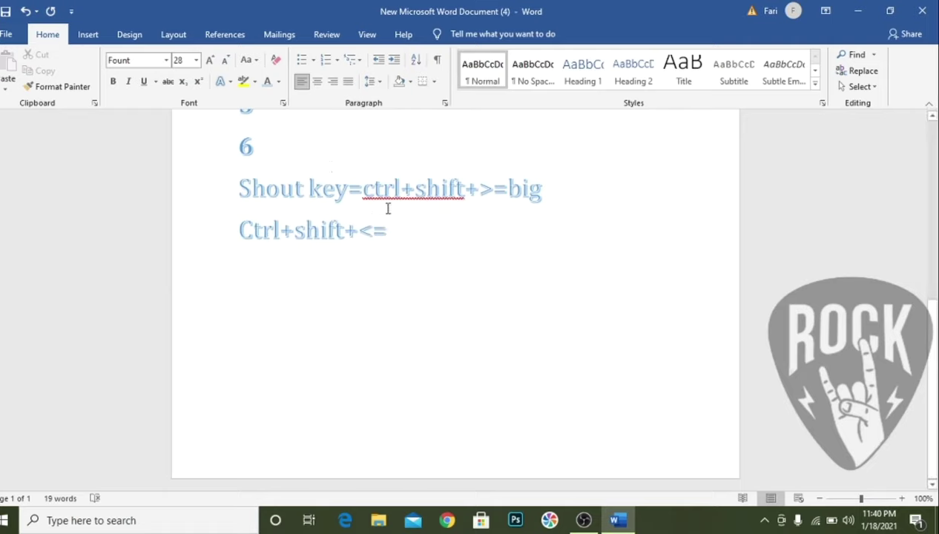
pyautogui.write('smal')
pyautogui.write('l')
pyautogui.press('Return')
pyautogui.write('ok')
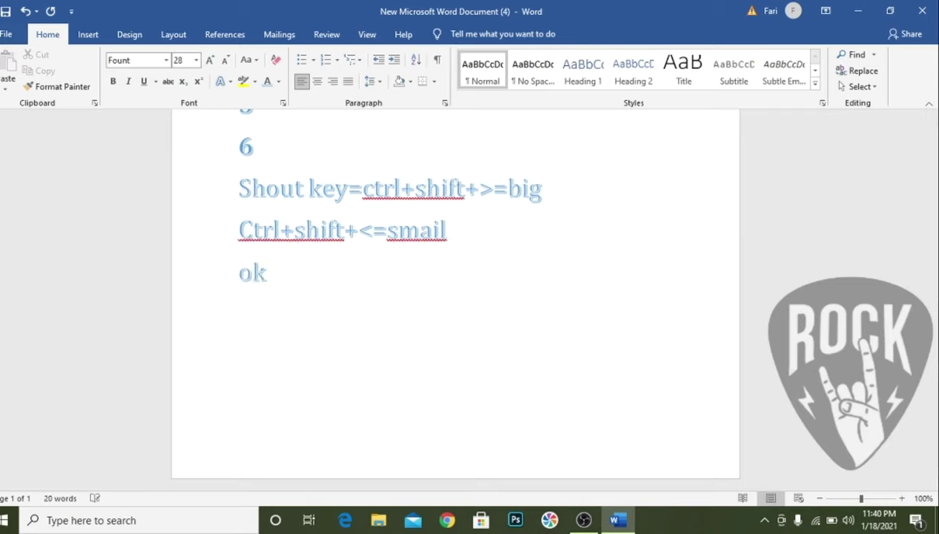
pyautogui.hotkey('shift', 'Left')
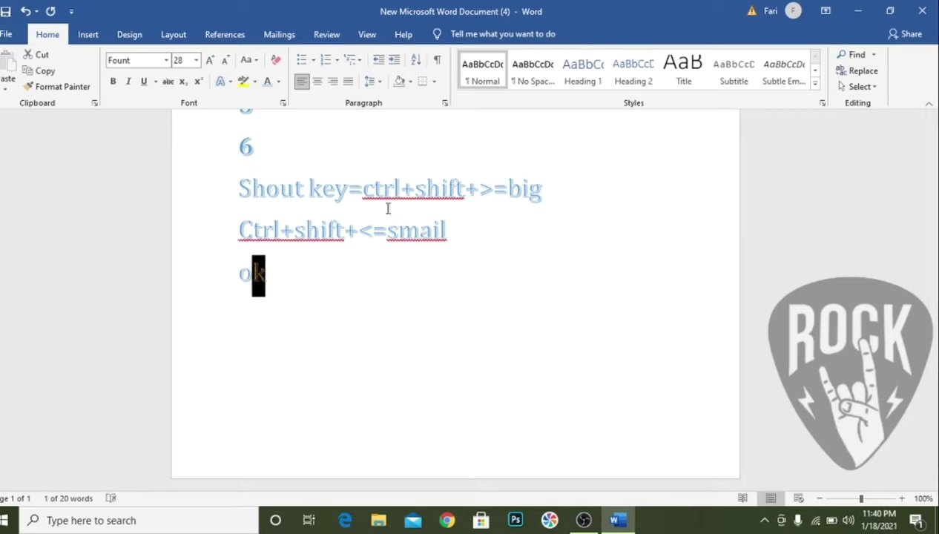
# - Delete the block from 'Fount Size' to 'ok' and raise the empty line's font size one step
pyautogui.tripleClick(314, 287)
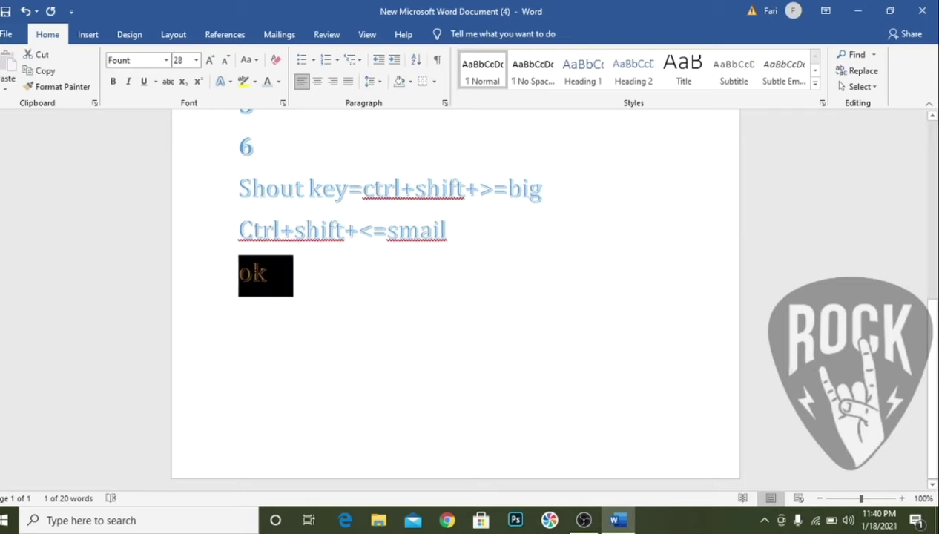
pyautogui.click(367, 316)
pyautogui.scroll(5, 369, 339)
pyautogui.scroll(-4, 368, 339)
pyautogui.scroll(-1, 368, 339)
pyautogui.scroll(5, 368, 339)
pyautogui.scroll(-5, 368, 338)
pyautogui.scroll(5, 369, 339)
pyautogui.scroll(-5, 369, 339)
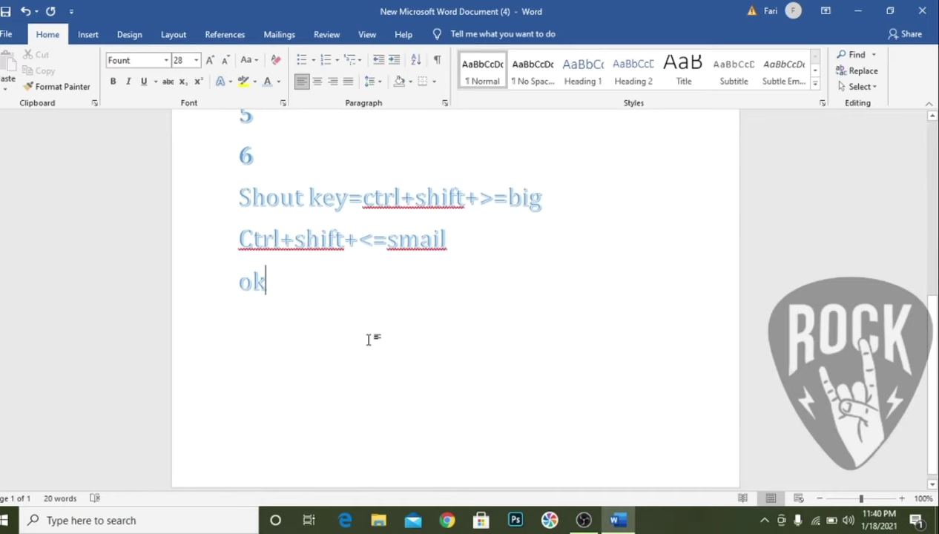
pyautogui.scroll(5, 363, 339)
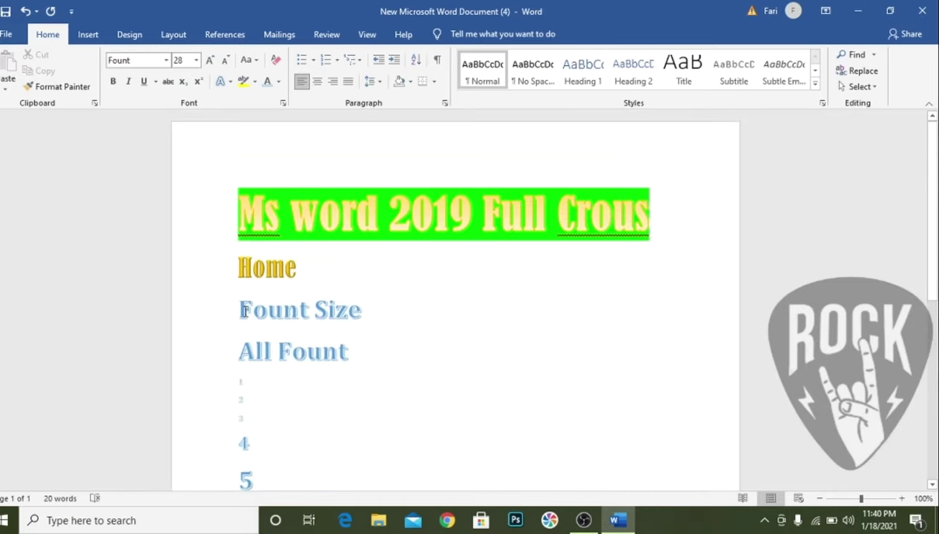
pyautogui.moveTo(239, 310); pyautogui.dragTo(340, 420)
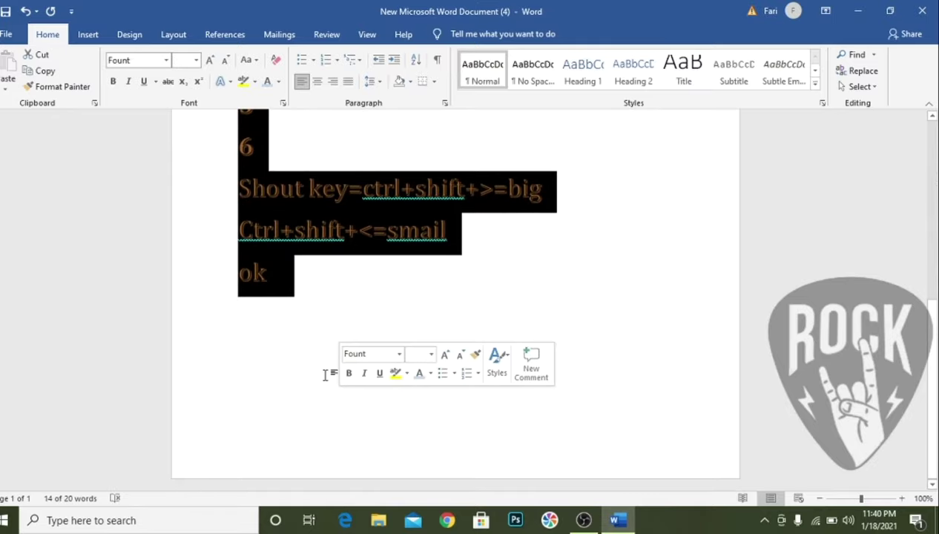
pyautogui.press('Delete')
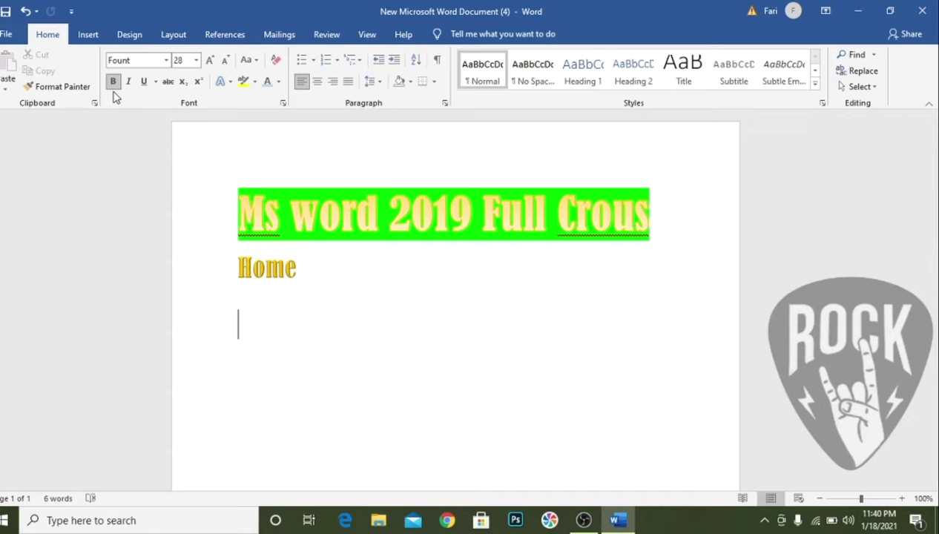
pyautogui.click(210, 59)
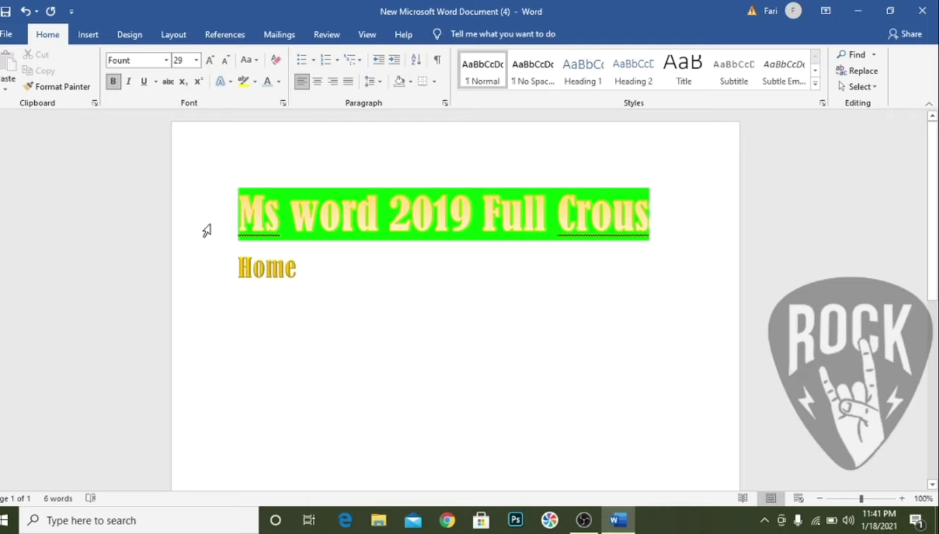
pyautogui.write('PAI')
pyautogui.write('ista')
pyautogui.write('n')
pyautogui.hotkey('shift', 'Left')
pyautogui.hotkey('shift', 'Left')
pyautogui.hotkey('shift', 'Left')
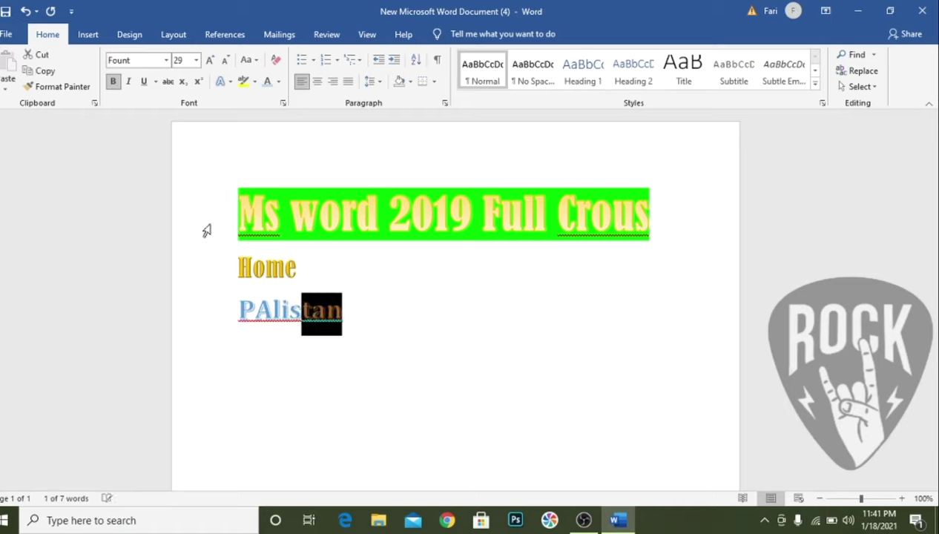
pyautogui.hotkey('shift', 'Left')
pyautogui.hotkey('shift', 'Left')
pyautogui.hotkey('shift', 'Left')
pyautogui.hotkey('shift', 'Left')
pyautogui.hotkey('shift', 'Left')
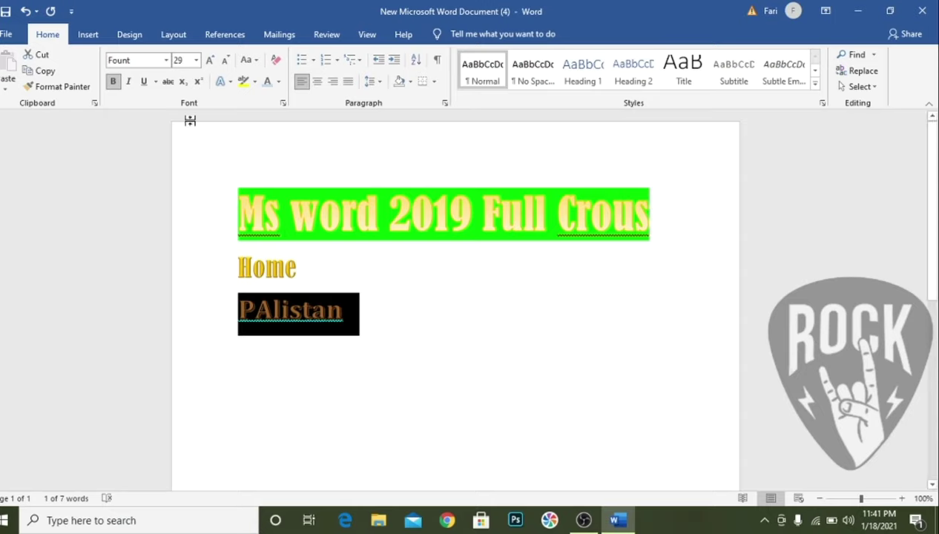
pyautogui.hotkey('ctrl', ']')
pyautogui.hotkey('ctrl', ']')
pyautogui.hotkey('ctrl', ']')
pyautogui.hotkey('ctrl', ']')
pyautogui.hotkey('ctrl', ']')
pyautogui.hotkey('ctrl', ']')
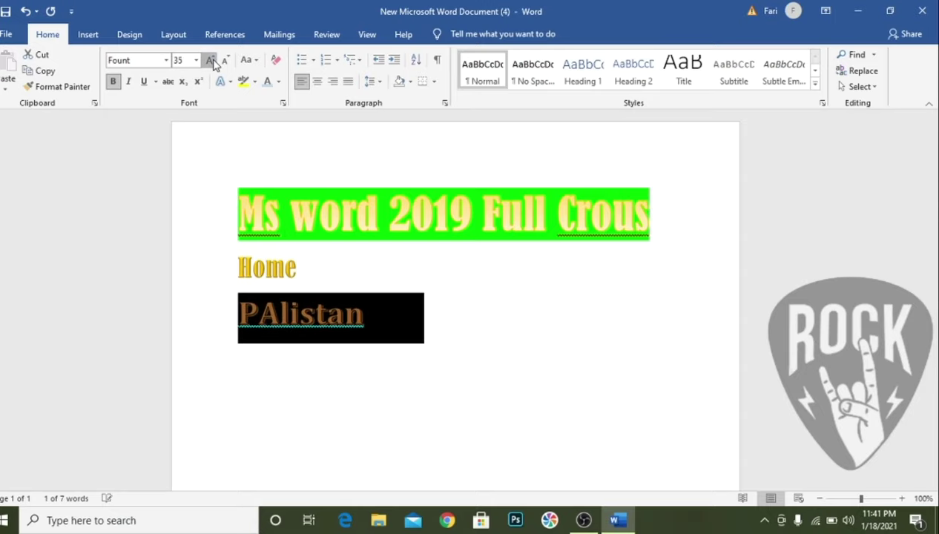
pyautogui.hotkey('ctrl', ']')
pyautogui.hotkey('ctrl', ']')
pyautogui.hotkey('ctrl', ']')
pyautogui.hotkey('ctrl', ']')
pyautogui.hotkey('ctrl', ']')
pyautogui.hotkey('ctrl', ']')
pyautogui.hotkey('ctrl', ']')
pyautogui.hotkey('ctrl', ']')
pyautogui.hotkey('ctrl', ']')
pyautogui.hotkey('ctrl', ']')
pyautogui.hotkey('ctrl', ']')
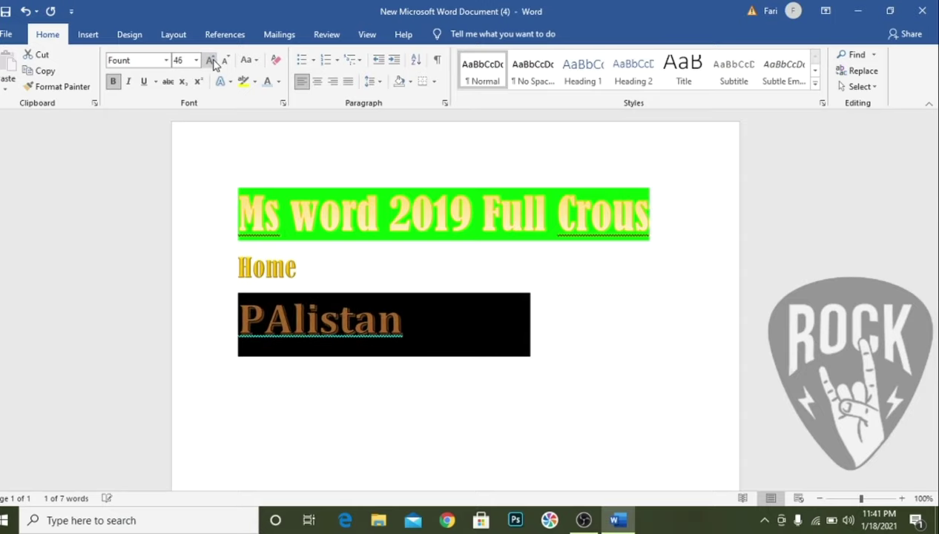
pyautogui.hotkey('ctrl', '[')
pyautogui.hotkey('ctrl', '[')
pyautogui.hotkey('ctrl', '[')
pyautogui.hotkey('ctrl', '[')
pyautogui.hotkey('ctrl', '[')
pyautogui.hotkey('ctrl', '[')
pyautogui.hotkey('ctrl', '[')
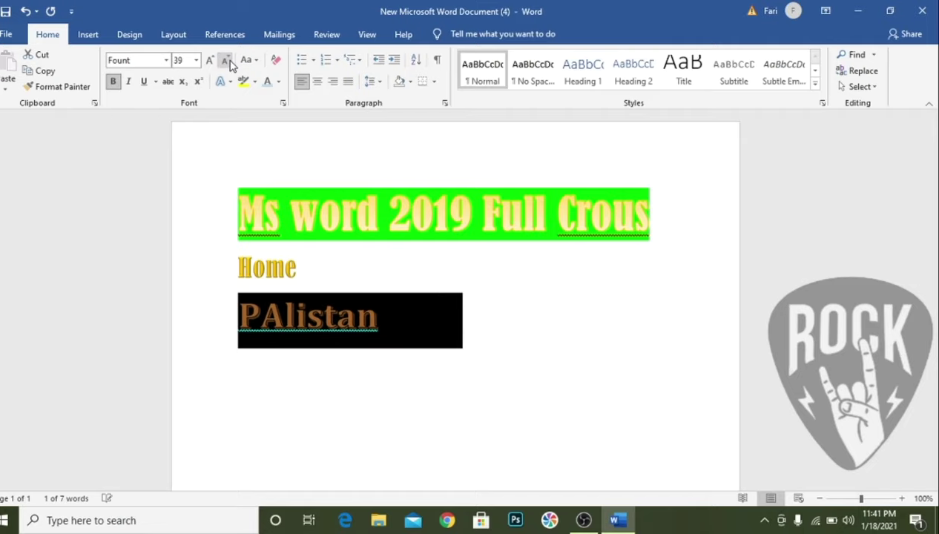
pyautogui.hotkey('ctrl', '[')
pyautogui.hotkey('ctrl', '[')
pyautogui.hotkey('ctrl', '[')
pyautogui.hotkey('ctrl', '[')
pyautogui.hotkey('ctrl', '[')
pyautogui.hotkey('ctrl', '[')
pyautogui.hotkey('ctrl', '[')
pyautogui.hotkey('ctrl', '[')
pyautogui.hotkey('ctrl', '[')
pyautogui.hotkey('ctrl', '[')
pyautogui.hotkey('ctrl', '[')
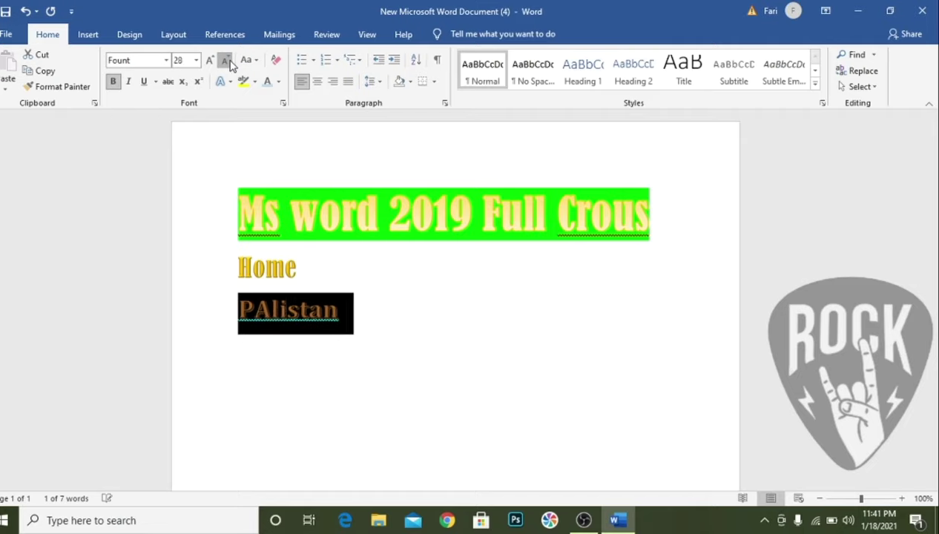
pyautogui.hotkey('ctrl', '[')
pyautogui.hotkey('ctrl', '[')
pyautogui.hotkey('ctrl', '[')
pyautogui.hotkey('ctrl', '[')
pyautogui.hotkey('ctrl', '[')
pyautogui.hotkey('ctrl', '[')
pyautogui.hotkey('ctrl', '[')
pyautogui.hotkey('ctrl', '[')
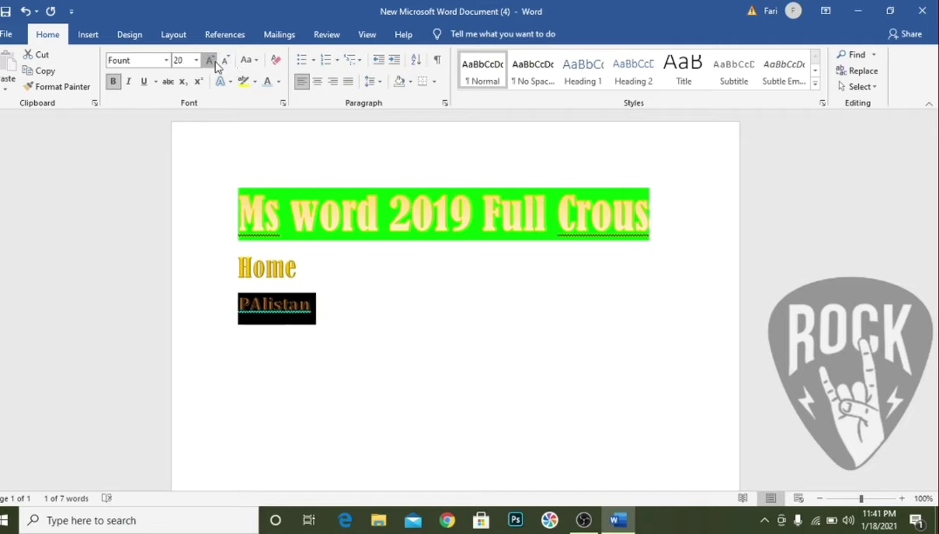
pyautogui.hotkey('ctrl', ']')
pyautogui.hotkey('ctrl', ']')
pyautogui.hotkey('ctrl', ']')
pyautogui.hotkey('ctrl', ']')
pyautogui.hotkey('ctrl', ']')
pyautogui.hotkey('ctrl', ']')
pyautogui.hotkey('ctrl', ']')
pyautogui.hotkey('ctrl', ']')
pyautogui.hotkey('ctrl', ']')
pyautogui.hotkey('ctrl', ']')
pyautogui.hotkey('ctrl', ']')
pyautogui.hotkey('ctrl', ']')
pyautogui.hotkey('ctrl', ']')
pyautogui.hotkey('ctrl', ']')
pyautogui.hotkey('ctrl', ']')
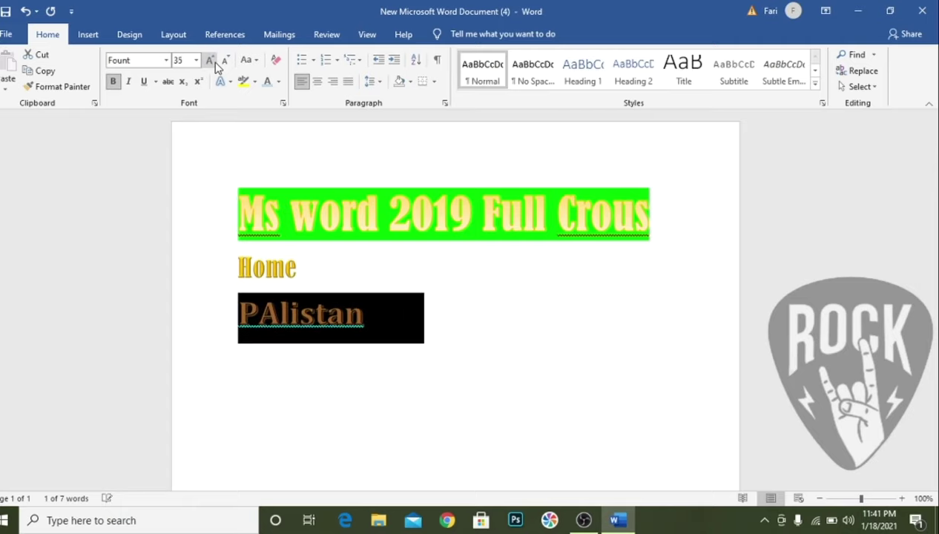
pyautogui.hotkey('ctrl', ']')
pyautogui.hotkey('ctrl', ']')
pyautogui.hotkey('ctrl', ']')
pyautogui.hotkey('ctrl', ']')
pyautogui.hotkey('ctrl', ']')
pyautogui.hotkey('ctrl', ']')
pyautogui.hotkey('ctrl', ']')
pyautogui.hotkey('ctrl', ']')
pyautogui.hotkey('ctrl', ']')
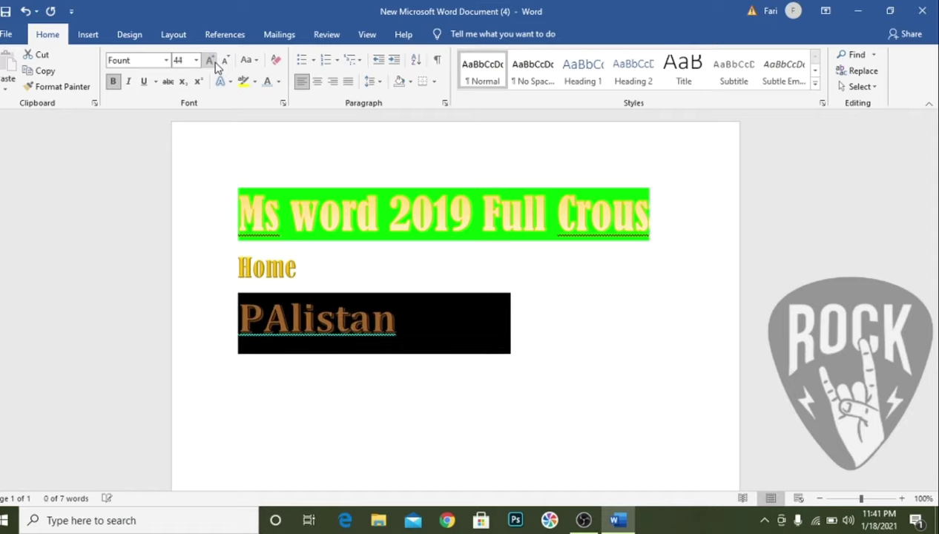
pyautogui.hotkey('ctrl', '[')
pyautogui.hotkey('ctrl', '[')
pyautogui.hotkey('ctrl', '[')
pyautogui.hotkey('ctrl', '[')
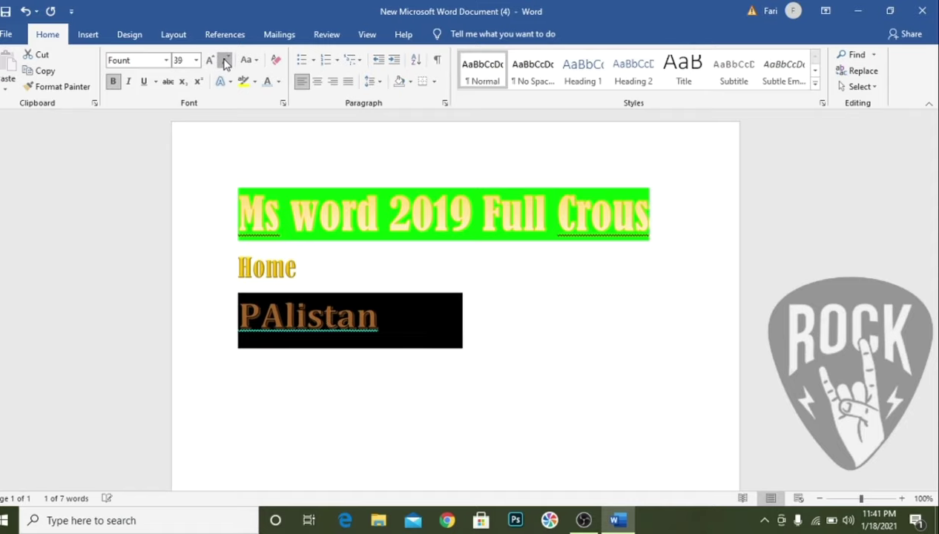
pyautogui.hotkey('ctrl', '[')
pyautogui.hotkey('ctrl', '[')
pyautogui.hotkey('ctrl', '[')
pyautogui.hotkey('ctrl', '[')
pyautogui.press('Delete')
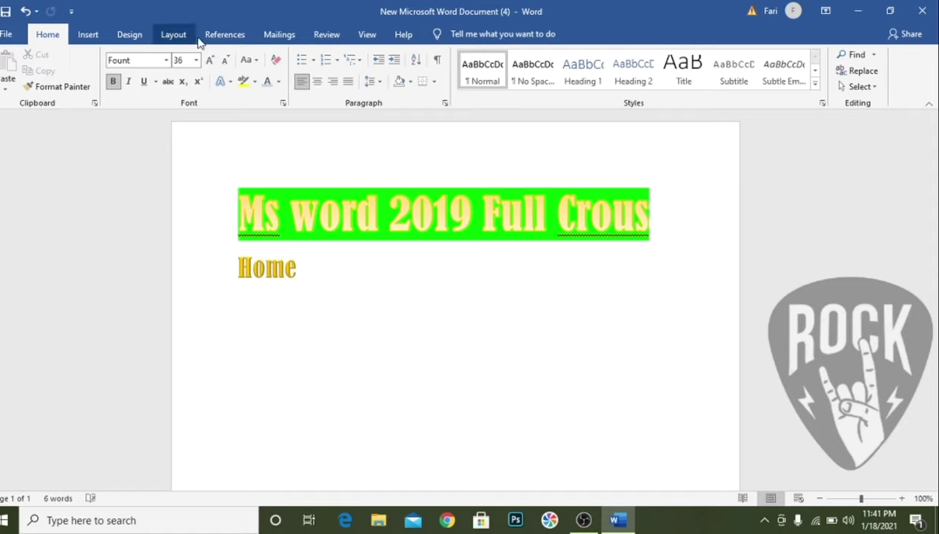
# - Type 'Pakistan' at 48 pt on the empty line below the Home heading
pyautogui.click(252, 61)
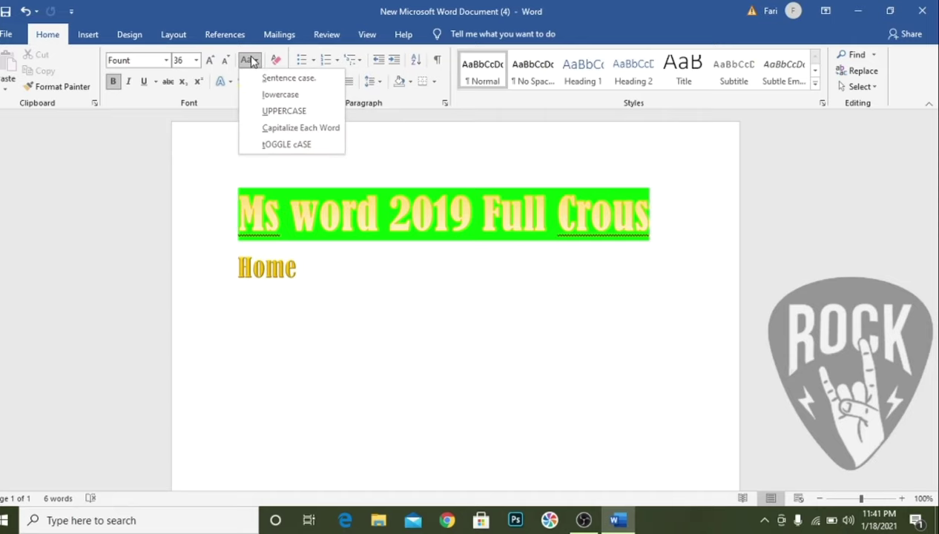
pyautogui.click(321, 169)
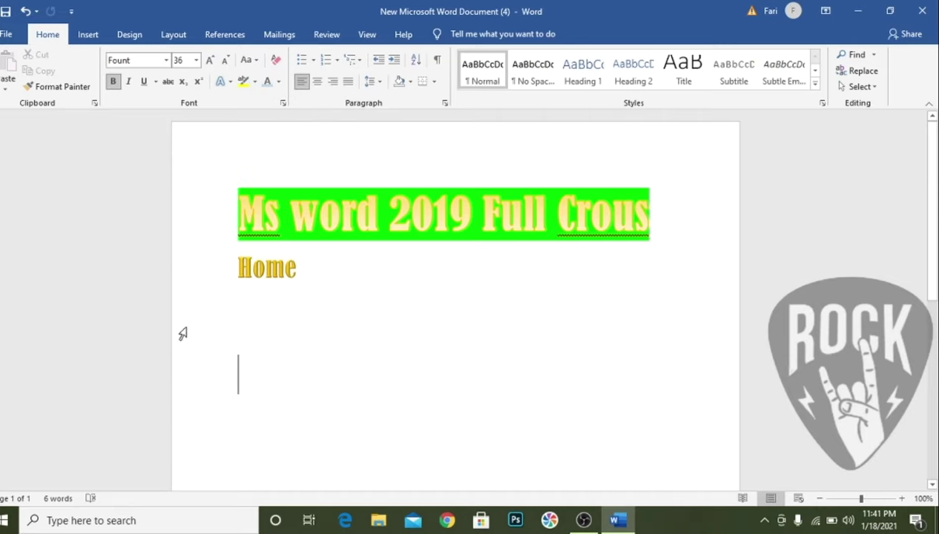
pyautogui.click(244, 318)
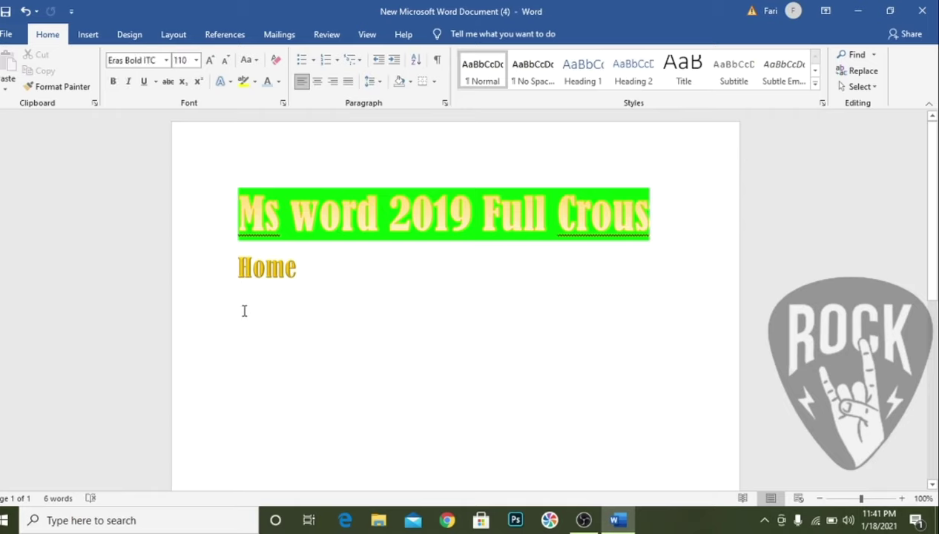
pyautogui.click(195, 60)
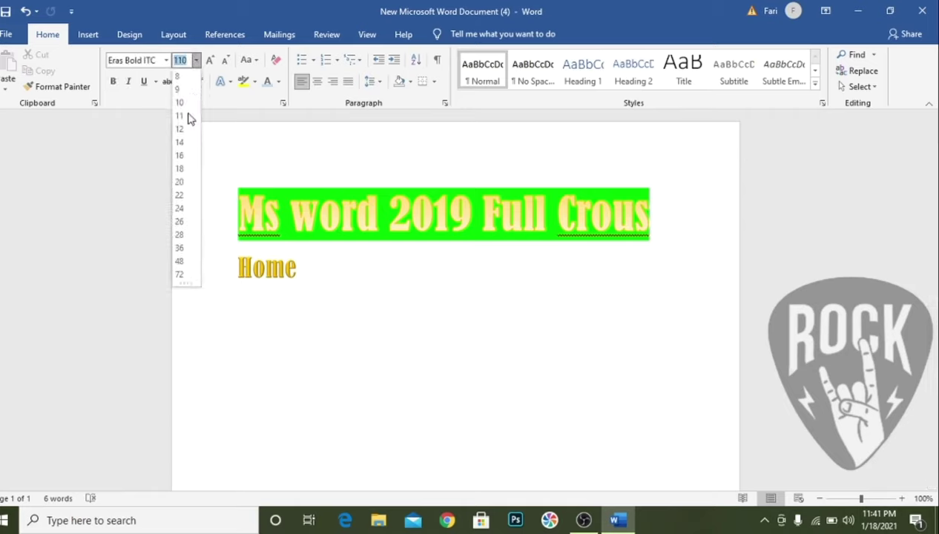
pyautogui.click(179, 261)
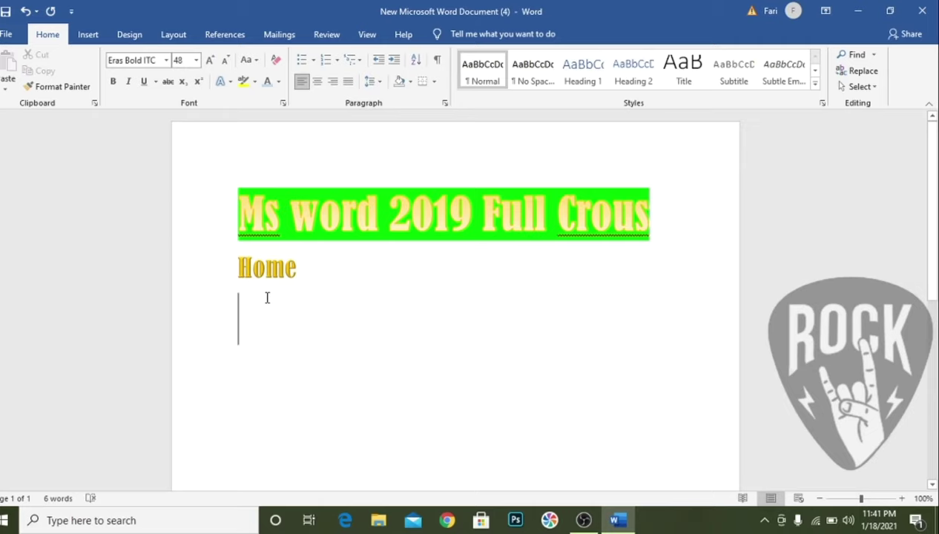
pyautogui.write('Paki')
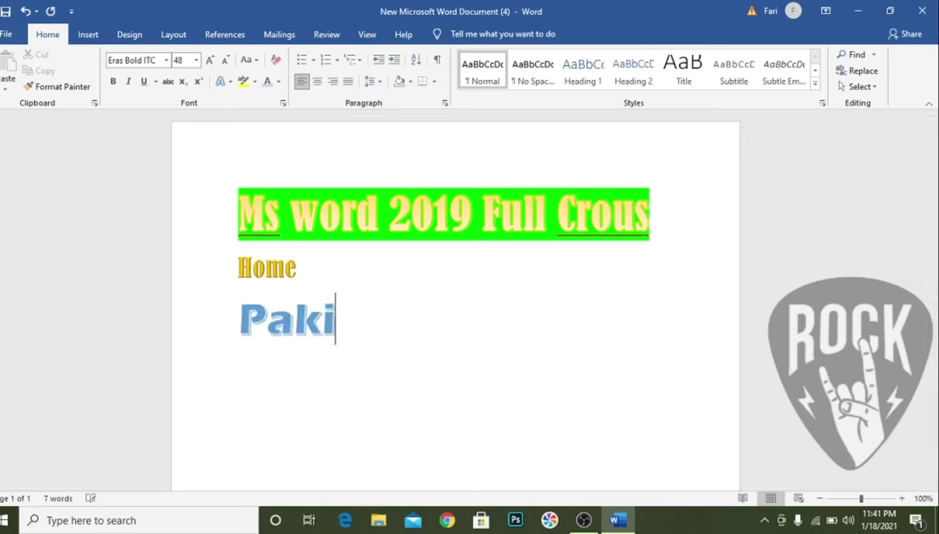
pyautogui.write('sta')
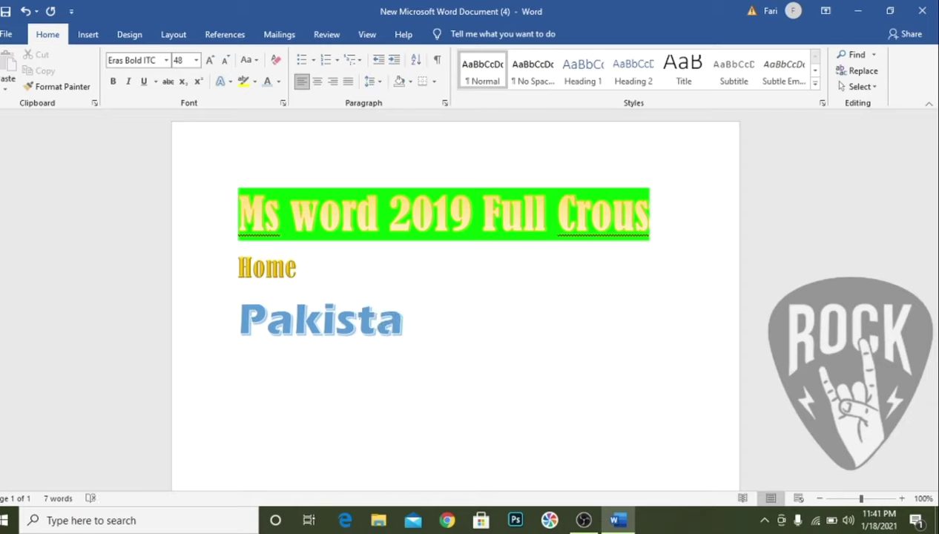
pyautogui.write('n')
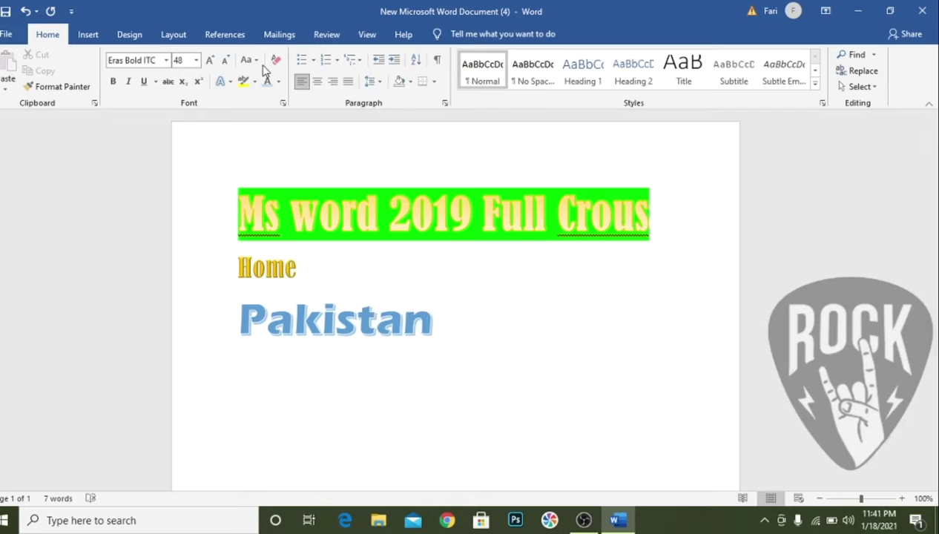
# - Add a second 'Pakistan' line beneath the first and select it
pyautogui.click(249, 59)
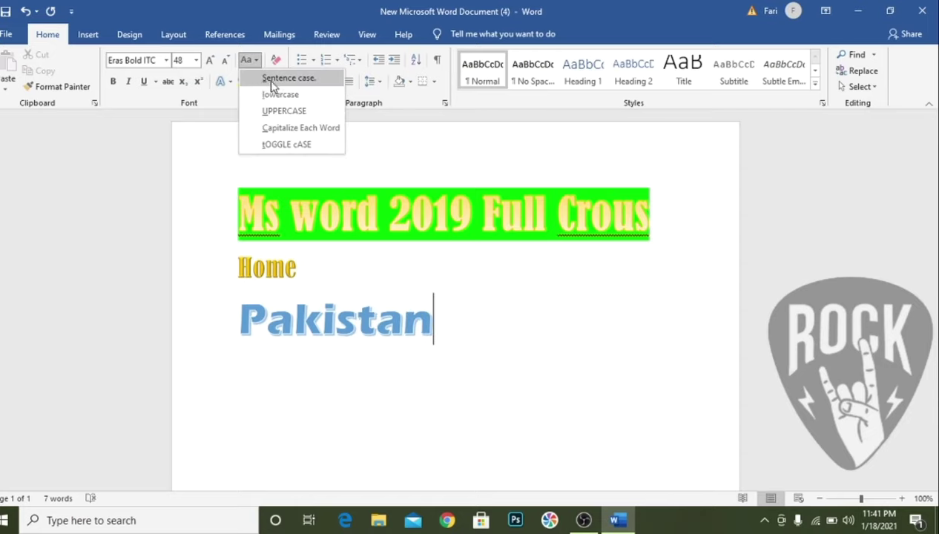
pyautogui.click(288, 79)
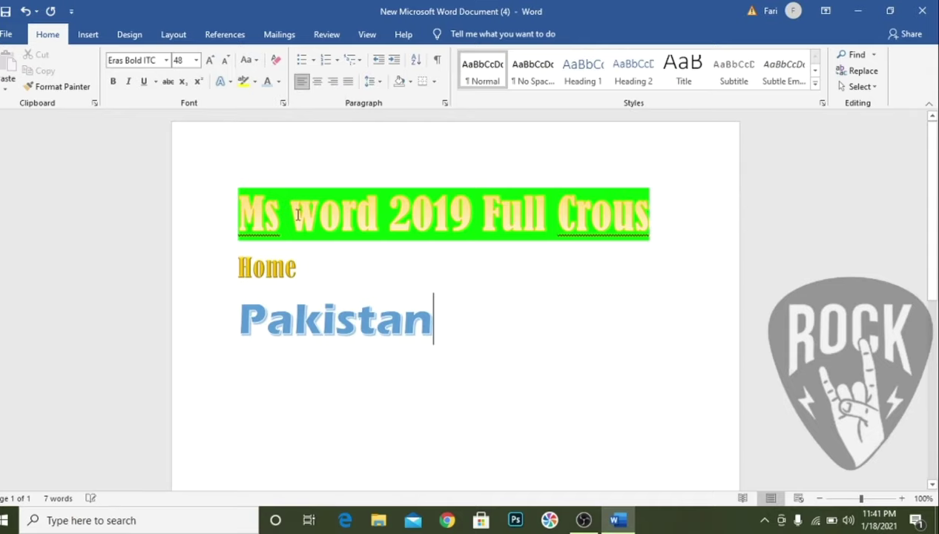
pyautogui.press('Return')
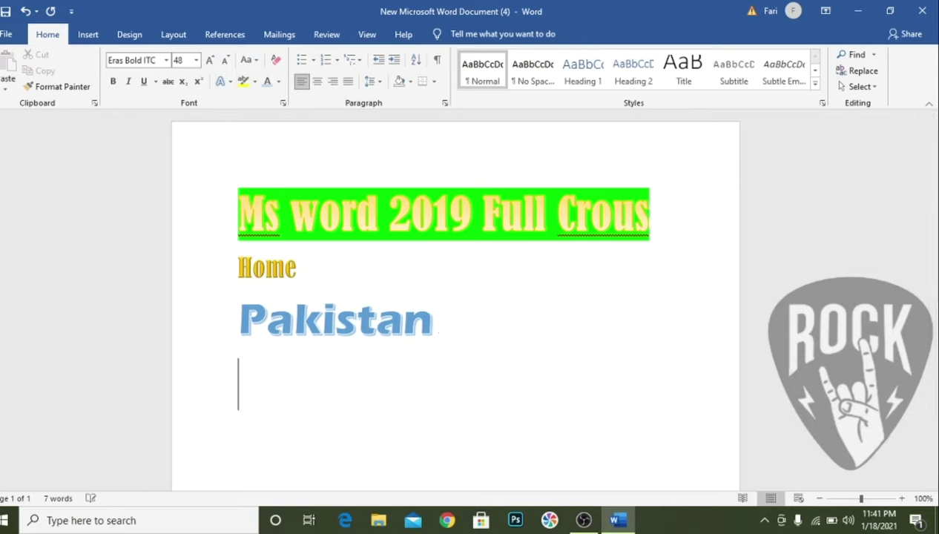
pyautogui.write('Pakis')
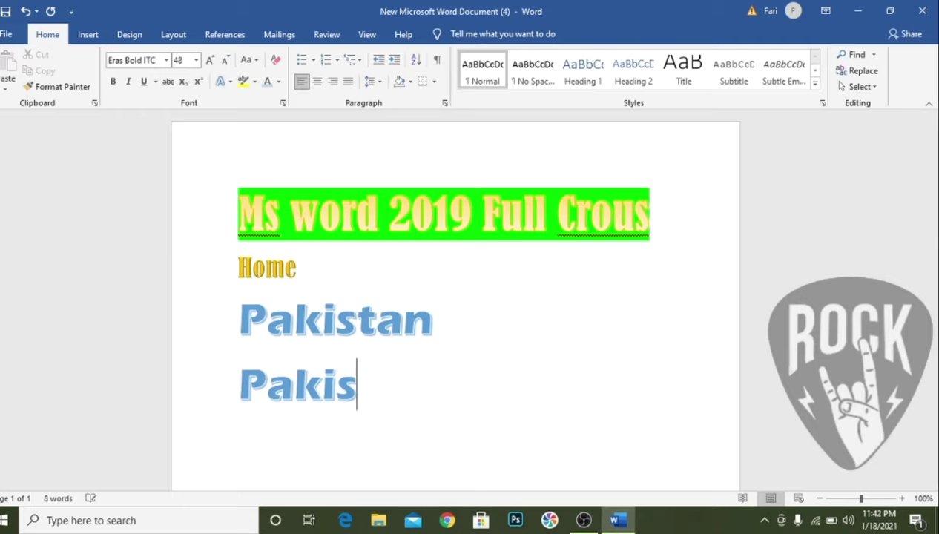
pyautogui.write('tan')
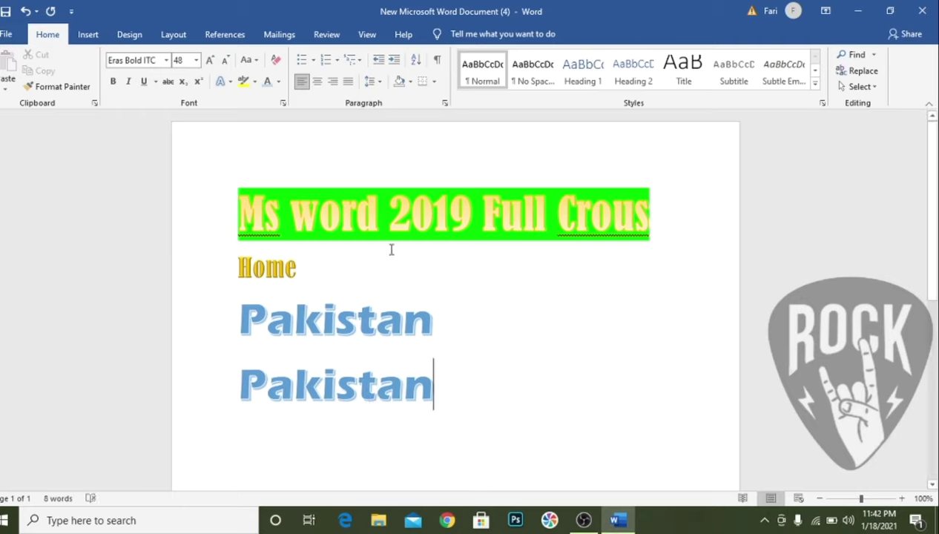
pyautogui.moveTo(440, 379); pyautogui.dragTo(238, 382)
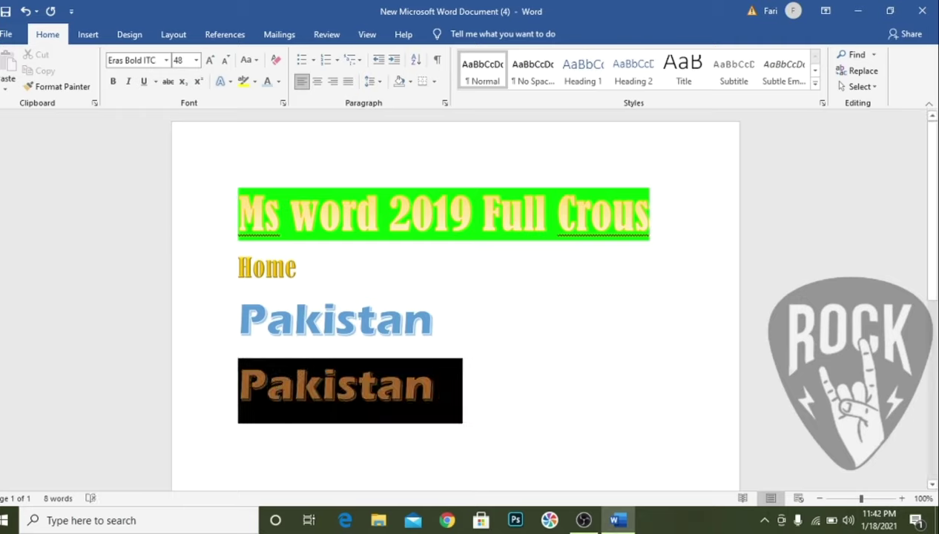
# - Change the second line to lowercase 'pakistan'
pyautogui.click(255, 61)
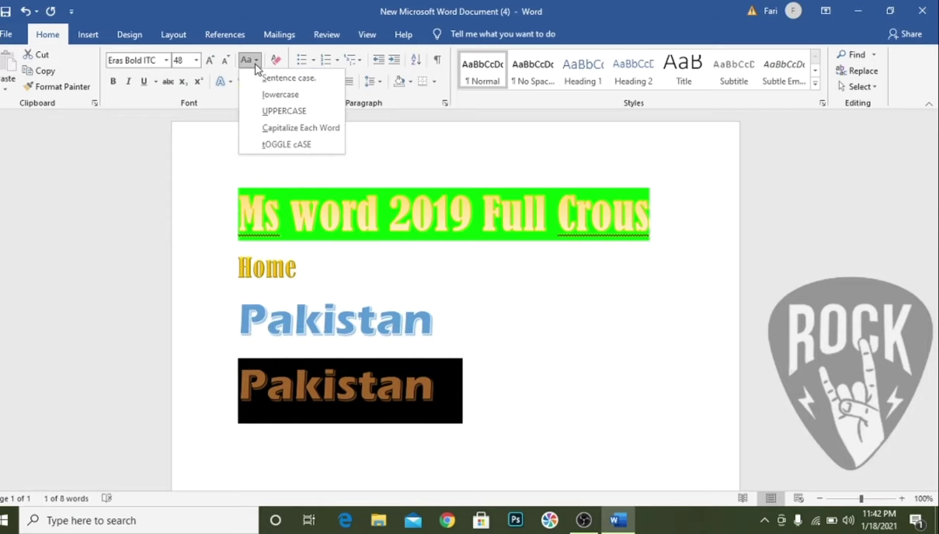
pyautogui.click(276, 95)
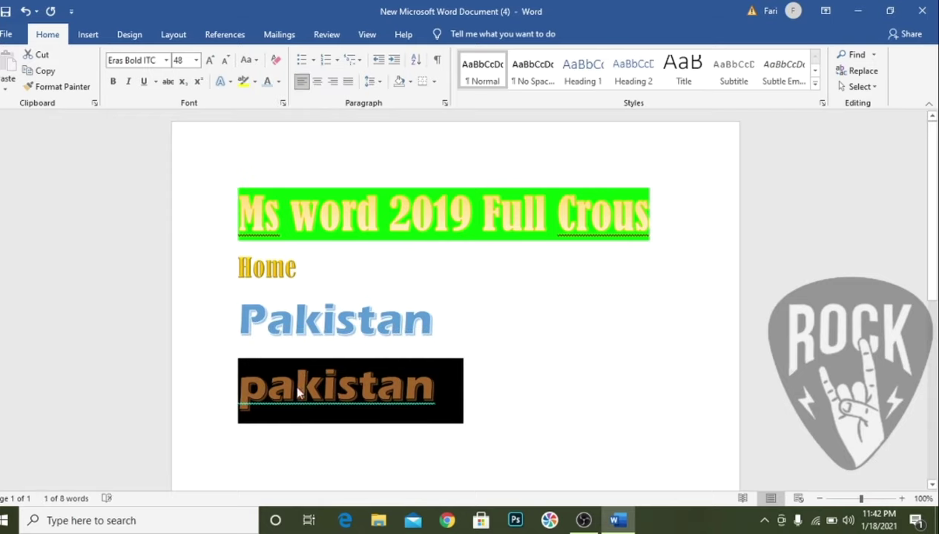
pyautogui.click(488, 385)
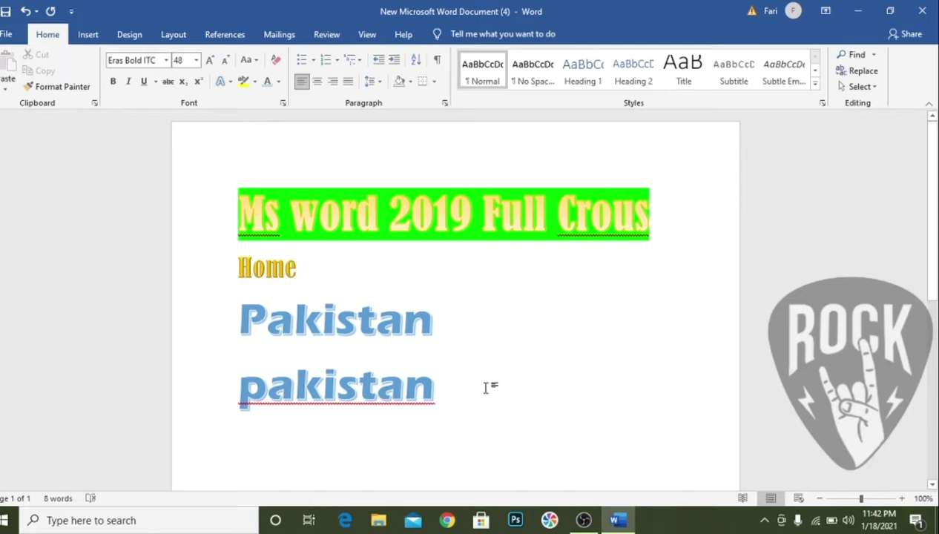
# - Add a third 'Pakistan' line and convert it to UPPERCASE 'PAKISTAN'
pyautogui.press('Return')
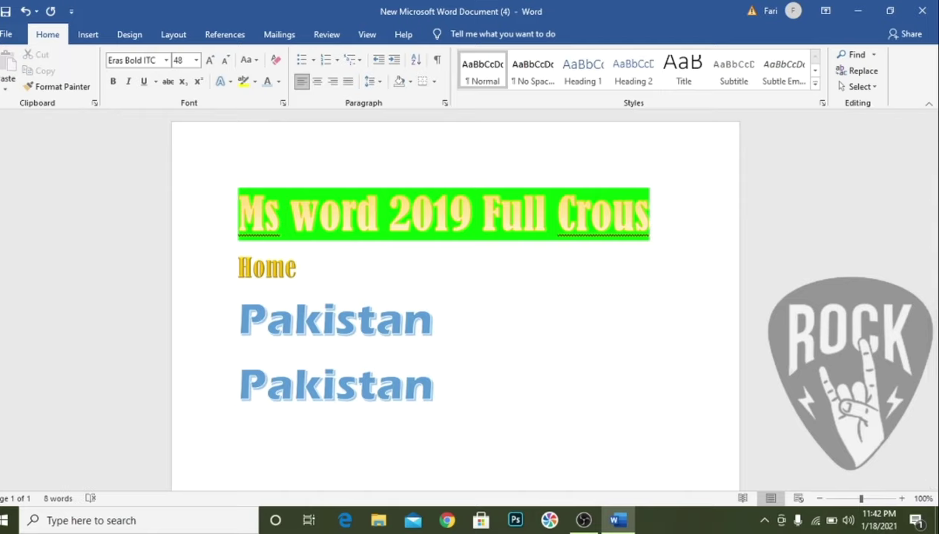
pyautogui.write('Pak')
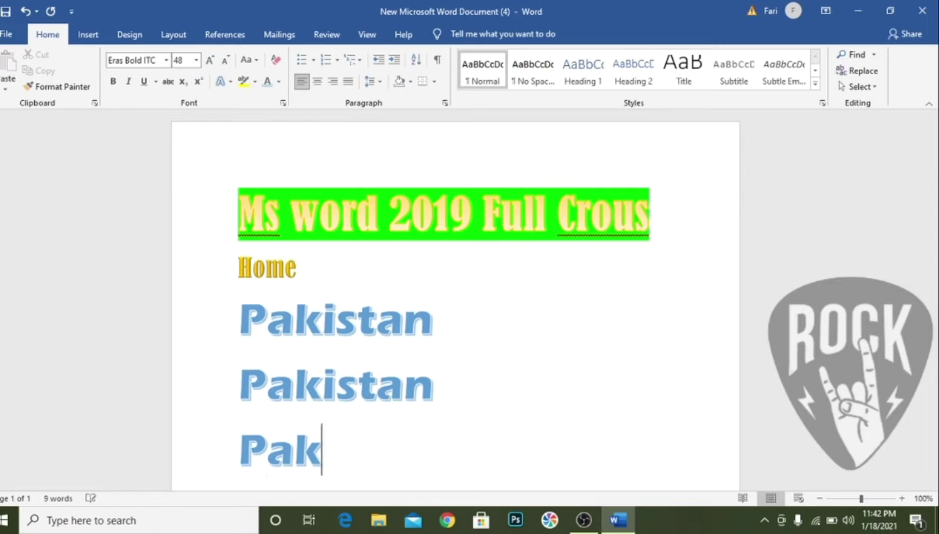
pyautogui.write('istan')
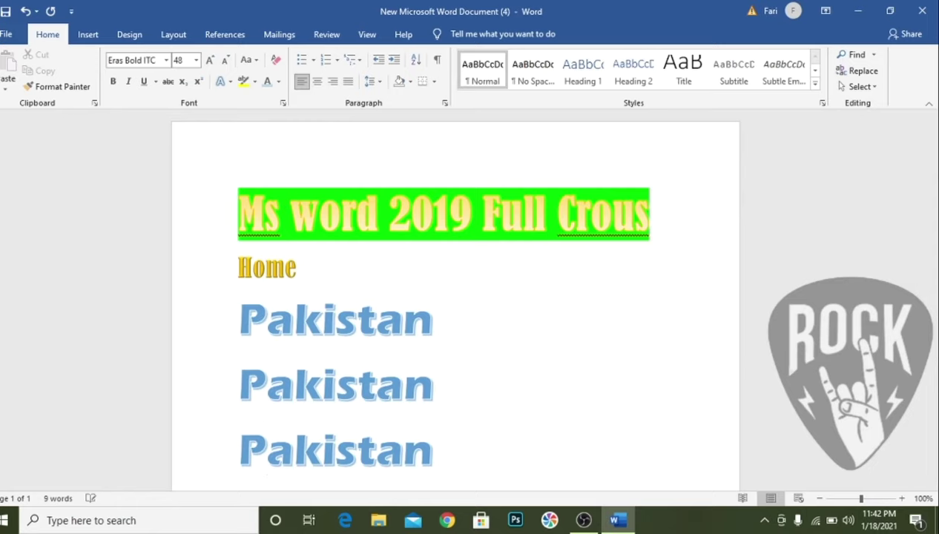
pyautogui.moveTo(442, 452); pyautogui.dragTo(238, 453)
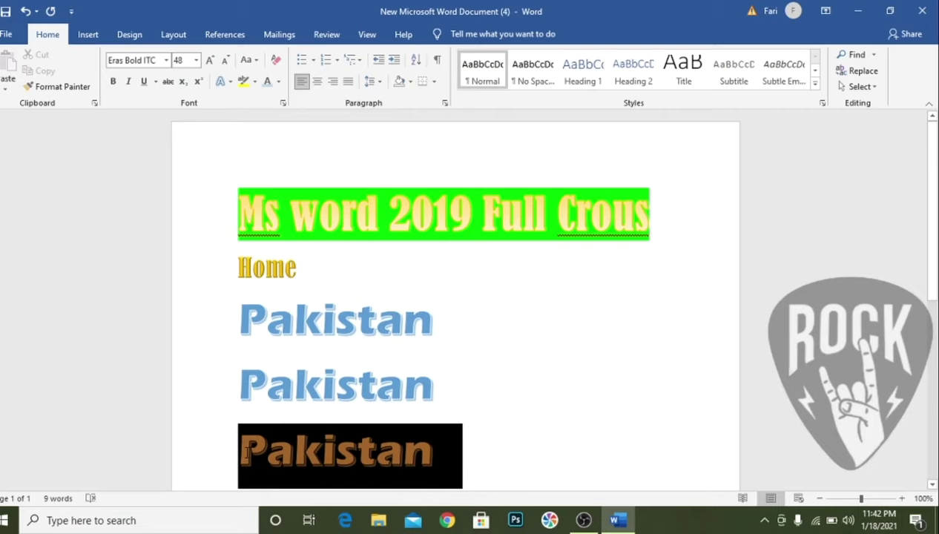
pyautogui.click(256, 60)
pyautogui.click(282, 112)
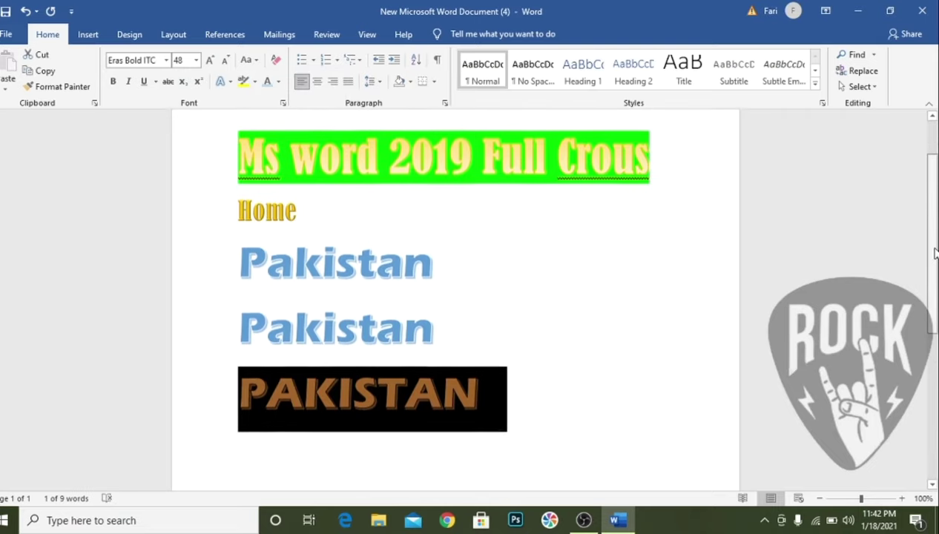
# - Start a fourth line below PAKISTAN reading 'Pakistan'
pyautogui.moveTo(936, 218); pyautogui.dragTo(931, 274)
pyautogui.click(547, 330)
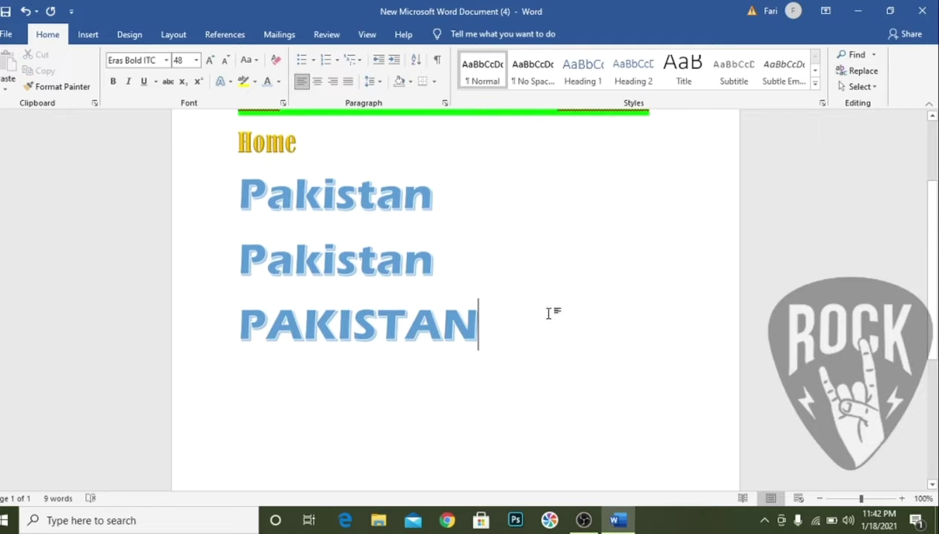
pyautogui.press('Return')
pyautogui.write('P')
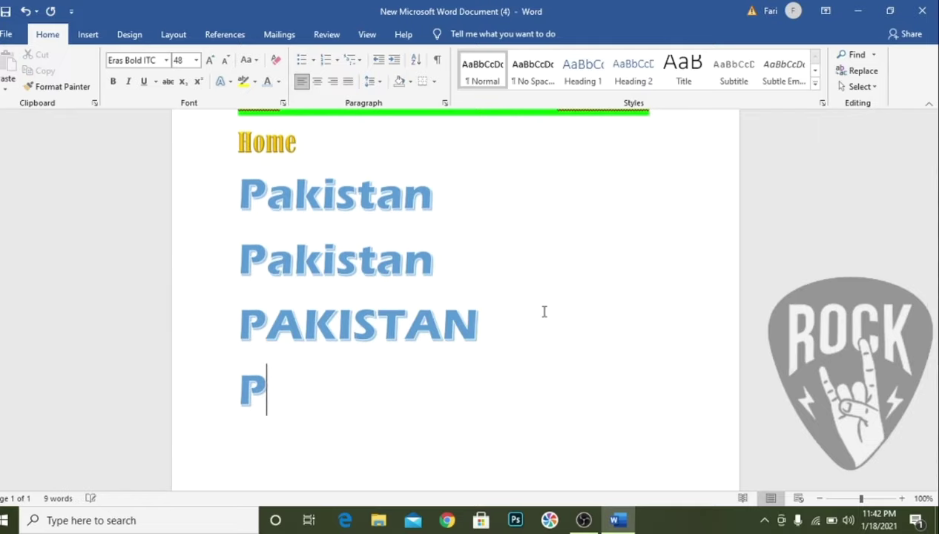
pyautogui.write('akista')
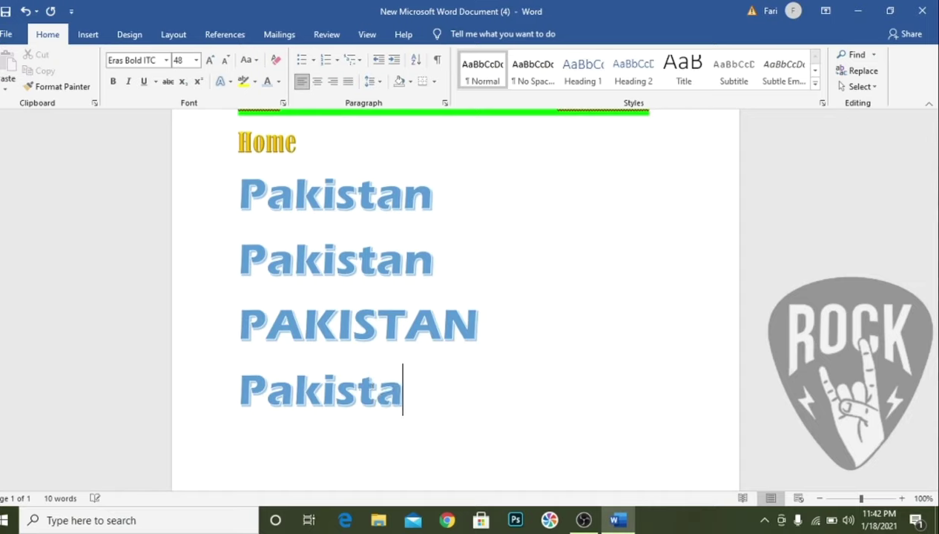
pyautogui.write('n')
# - Apply Capitalize Each Word to the fourth 'Pakistan' line
pyautogui.moveTo(457, 404); pyautogui.dragTo(236, 405)
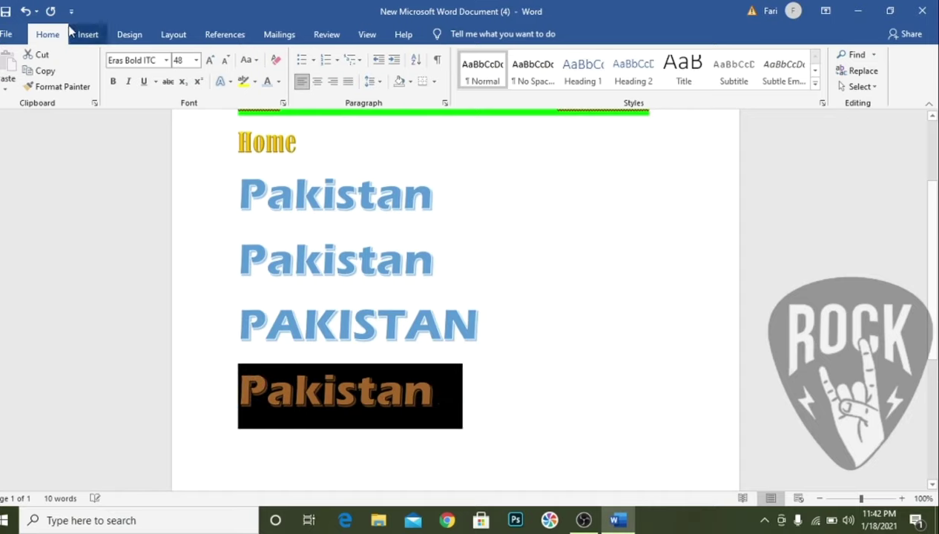
pyautogui.click(256, 63)
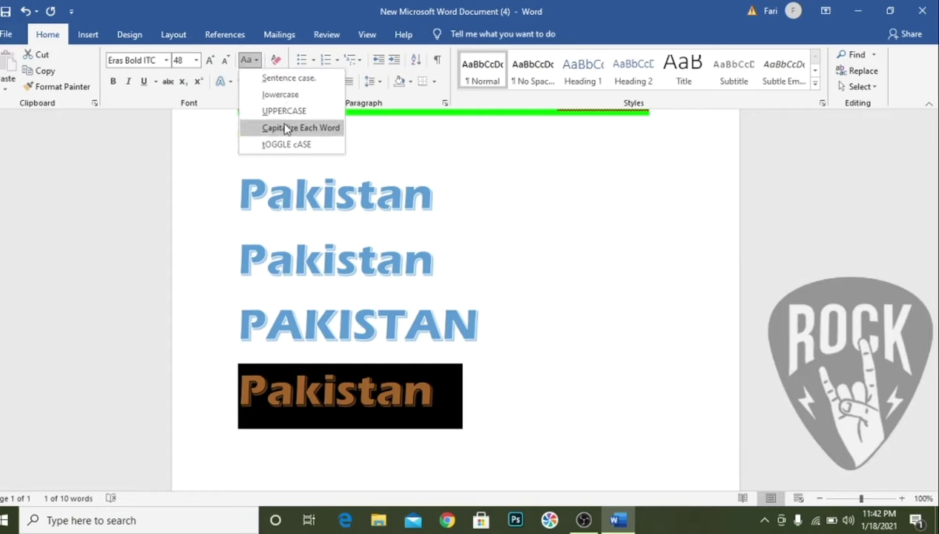
pyautogui.click(285, 126)
pyautogui.click(465, 395)
# - Add a fifth 'Pakistan' line toggled to 'pAKISTAN', then select all five lines
pyautogui.press('Return')
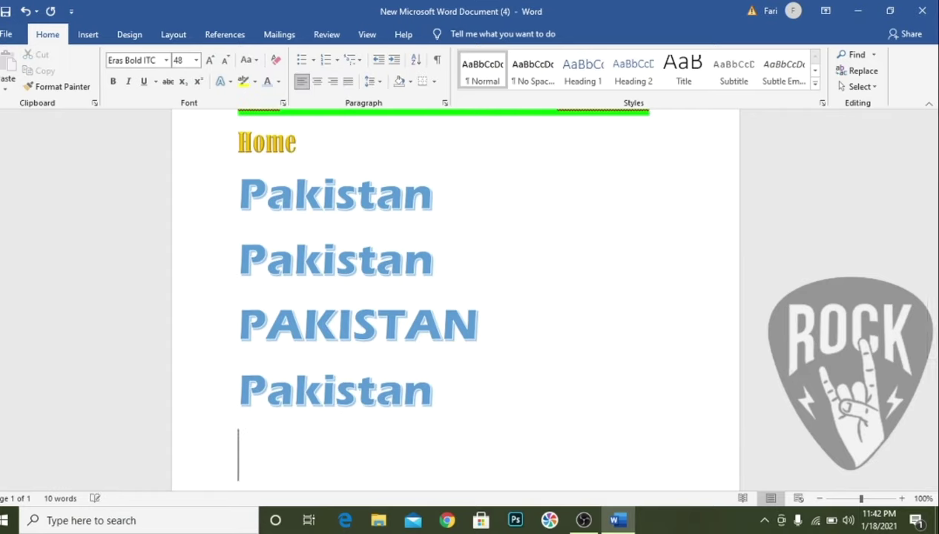
pyautogui.write('Paki')
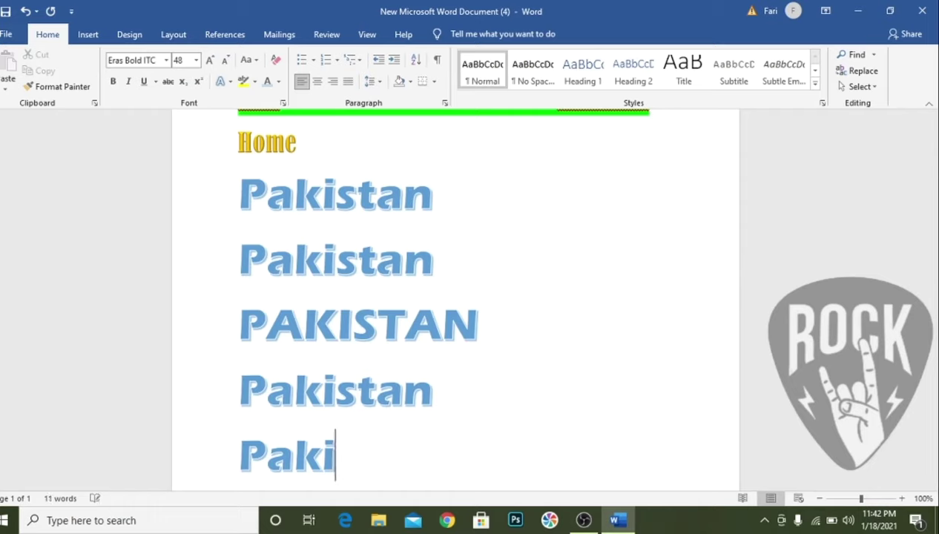
pyautogui.write('stan')
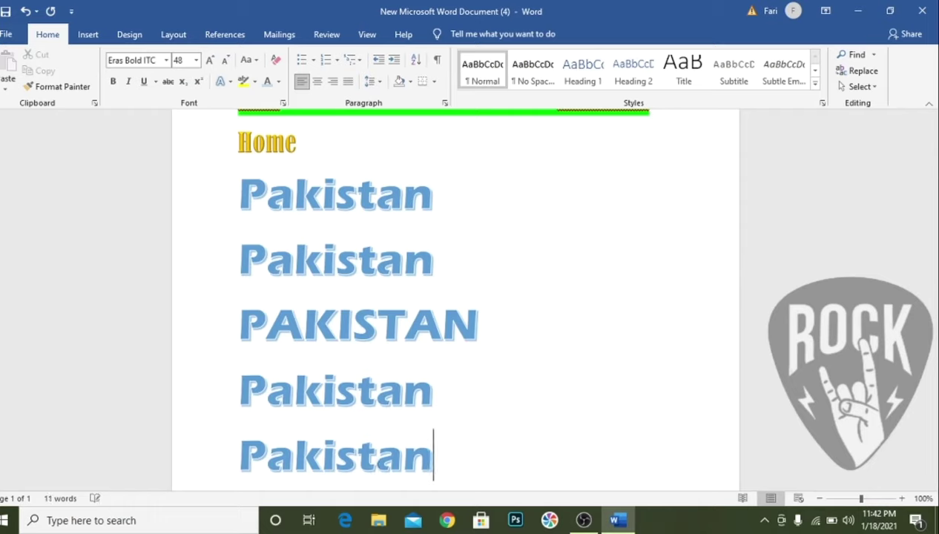
pyautogui.hotkey('shift', 'Left')
pyautogui.hotkey('shift', 'Left')
pyautogui.hotkey('shift', 'Up')
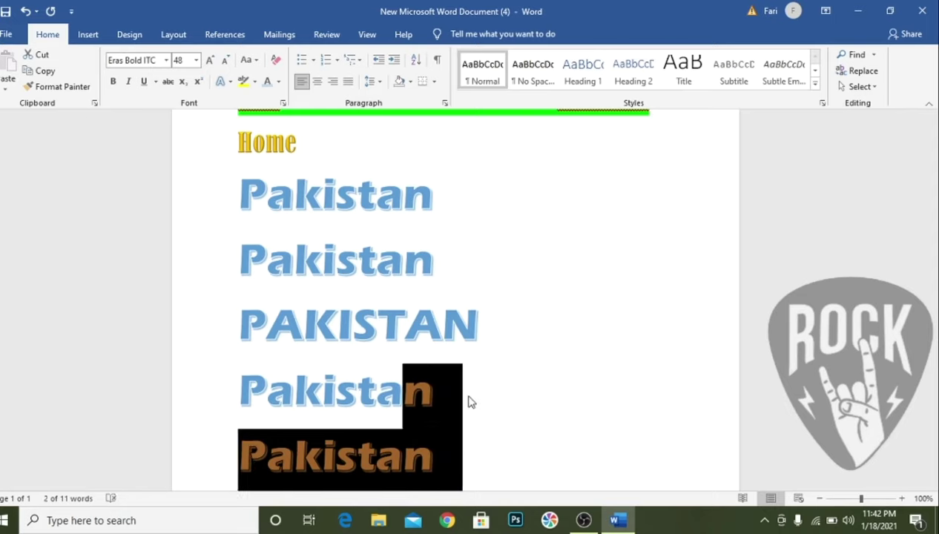
pyautogui.hotkey('shift', 'Down')
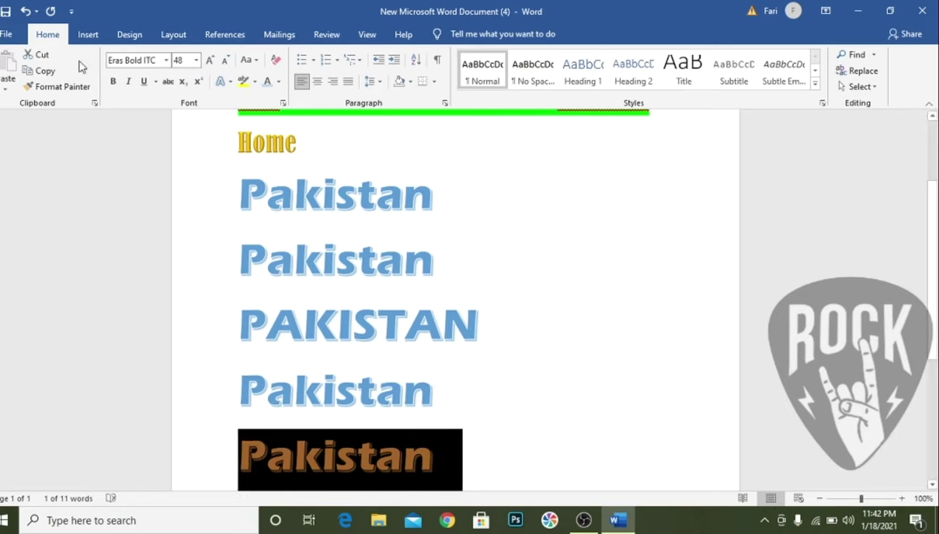
pyautogui.click(255, 65)
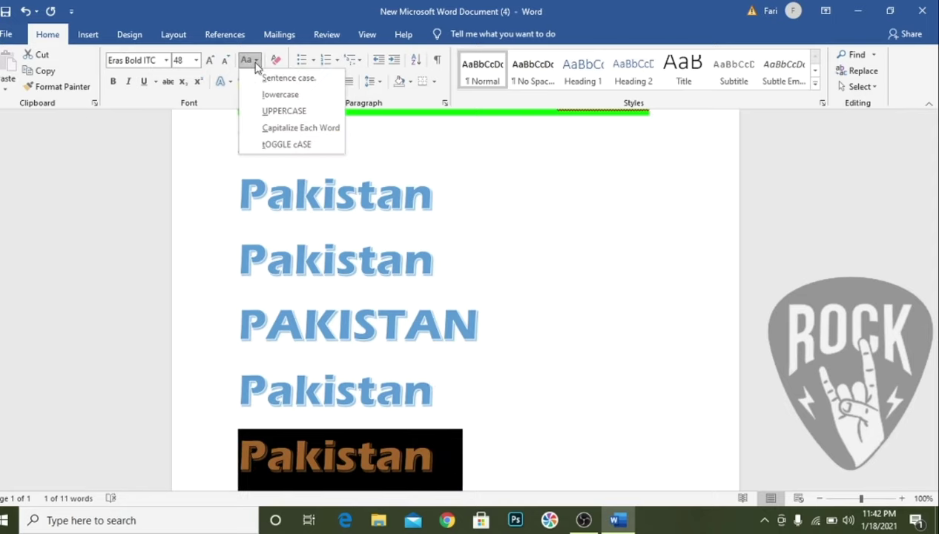
pyautogui.click(256, 144)
pyautogui.click(514, 372)
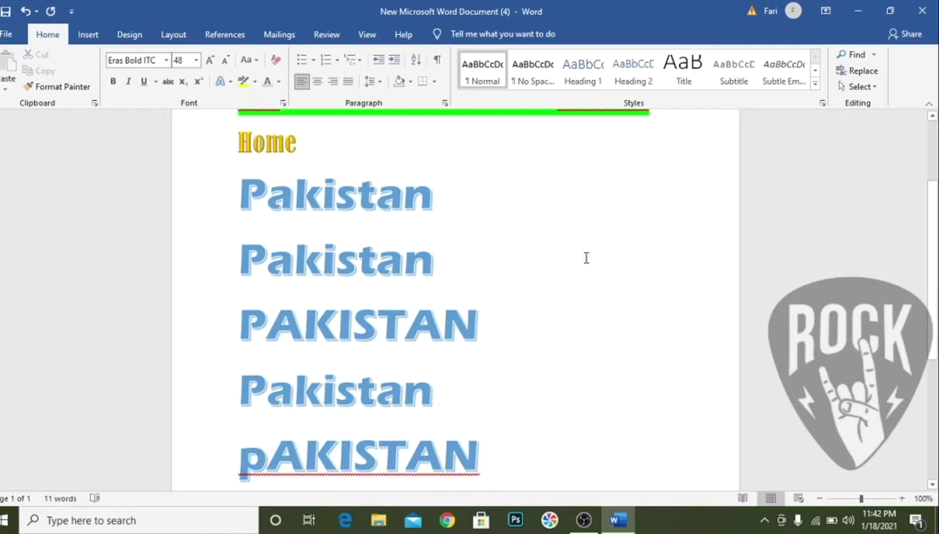
pyautogui.moveTo(191, 172); pyautogui.dragTo(379, 475)
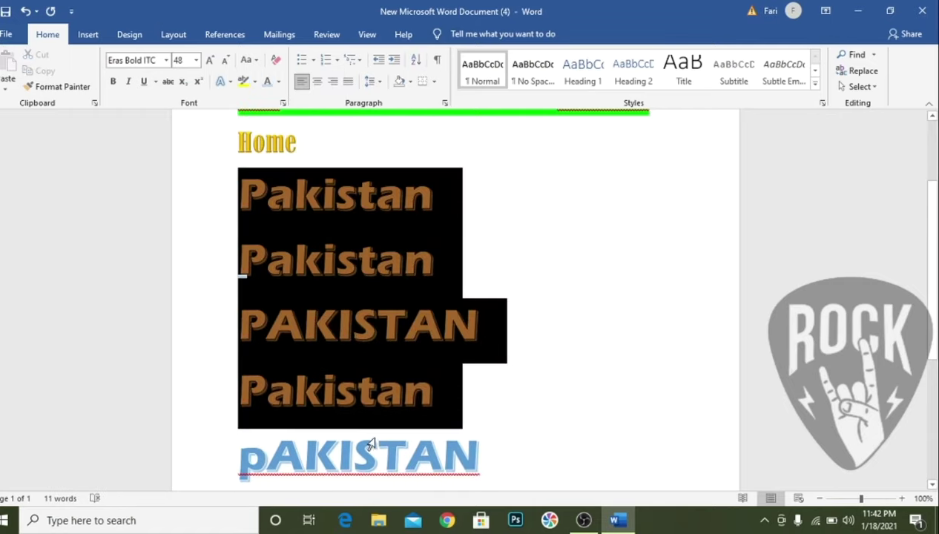
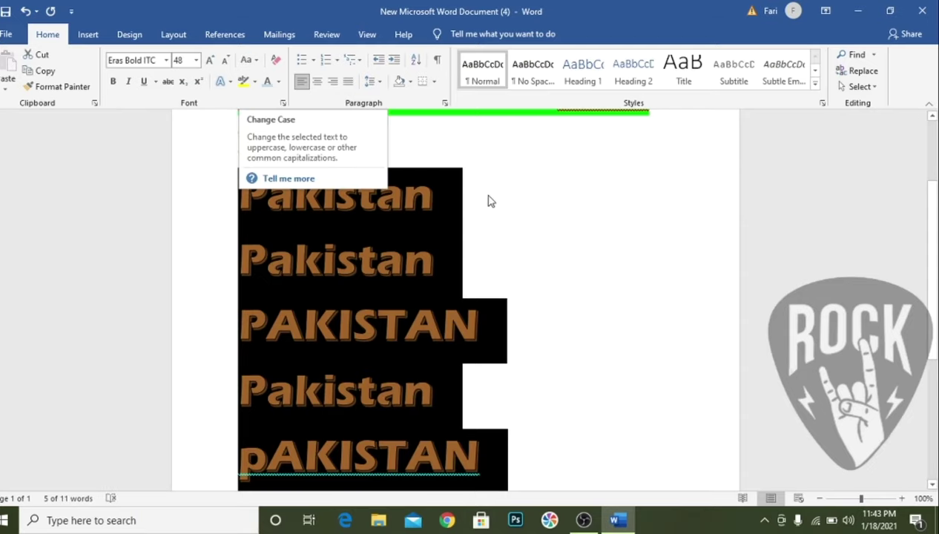
# - Add a 'Chang Case' line below Home and clear it to plain Calibri (Body) 11
pyautogui.click(472, 173)
pyautogui.click(339, 154)
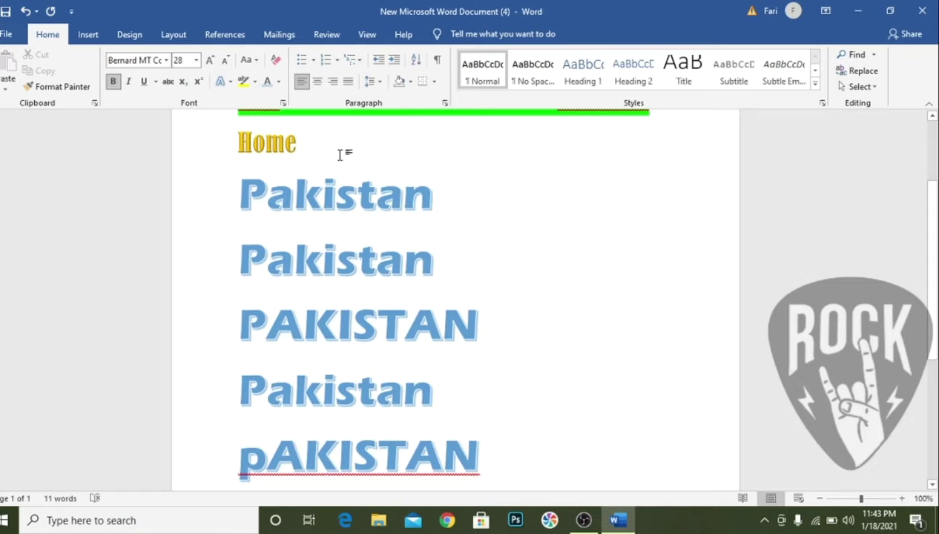
pyautogui.press('Return')
pyautogui.write('Chang Case')
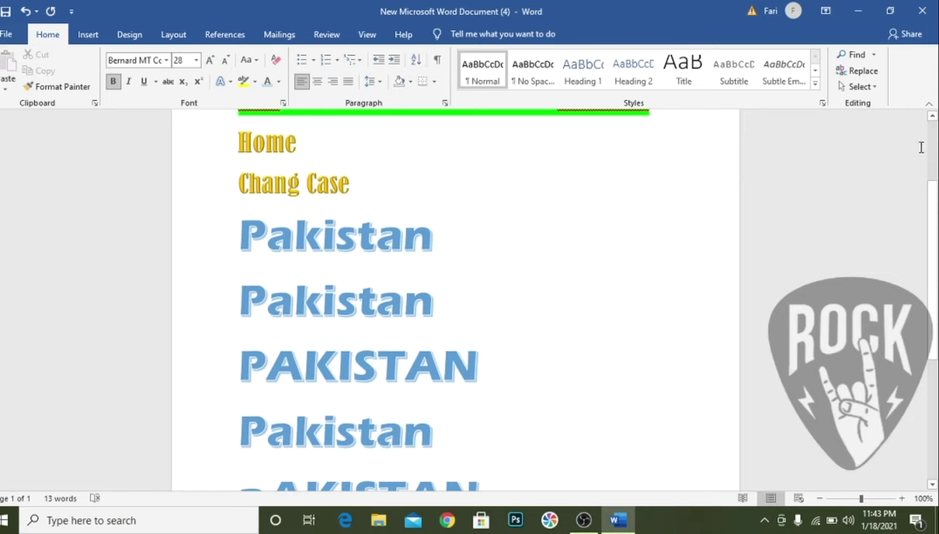
pyautogui.moveTo(933, 233)
pyautogui.mouseDown()
pyautogui.moveTo(934, 295)
pyautogui.moveTo(928, 250)
pyautogui.moveTo(930, 278)
pyautogui.mouseUp()
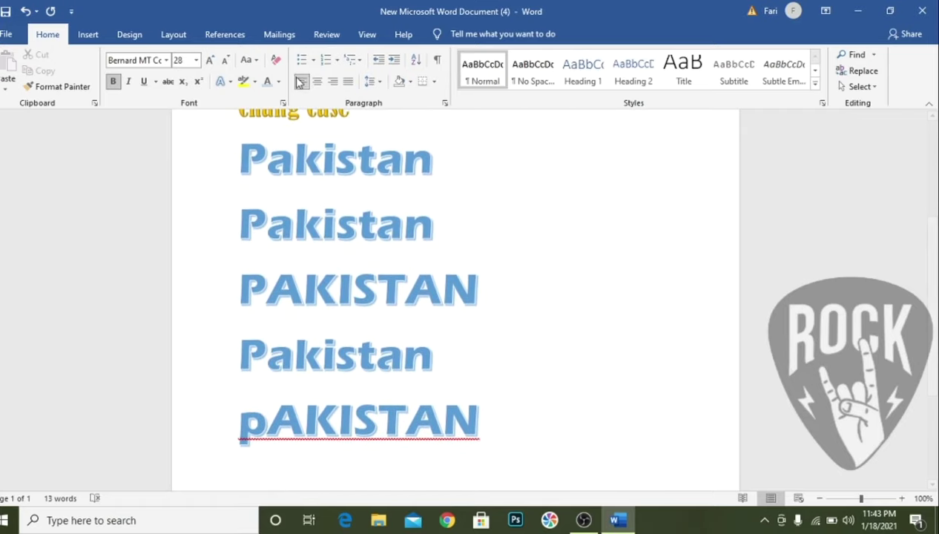
pyautogui.click(275, 61)
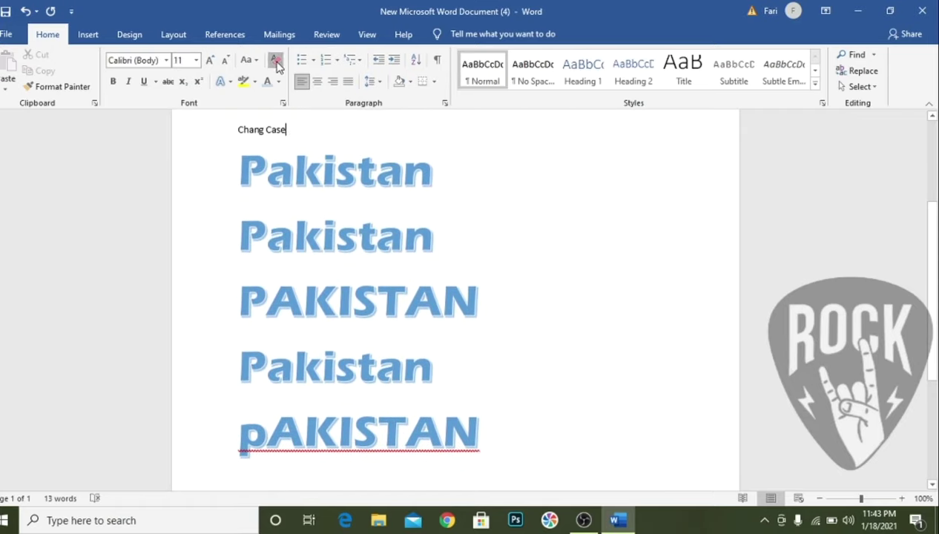
# - Toggle Chang Case between 72 pt and cleared formatting, leaving it plain, then select everything below
pyautogui.moveTo(304, 135); pyautogui.dragTo(236, 132)
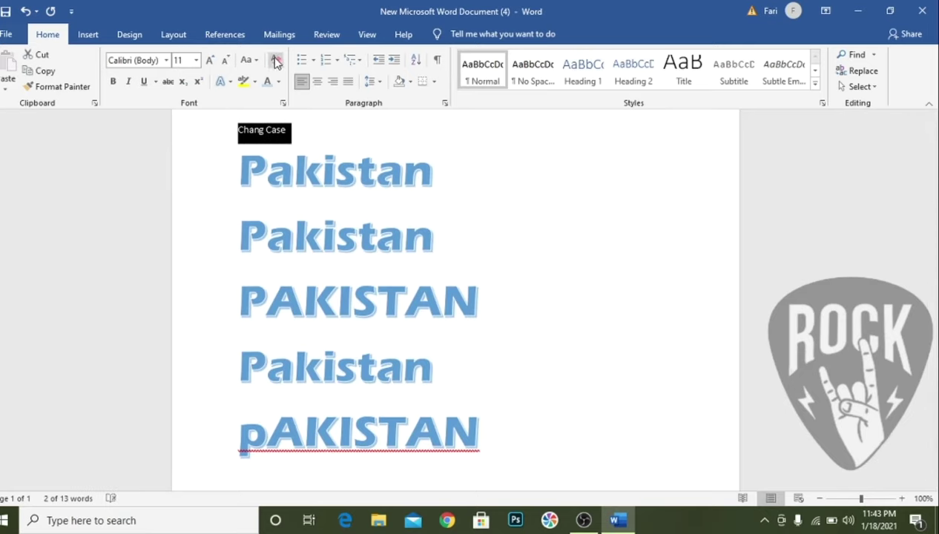
pyautogui.click(197, 60)
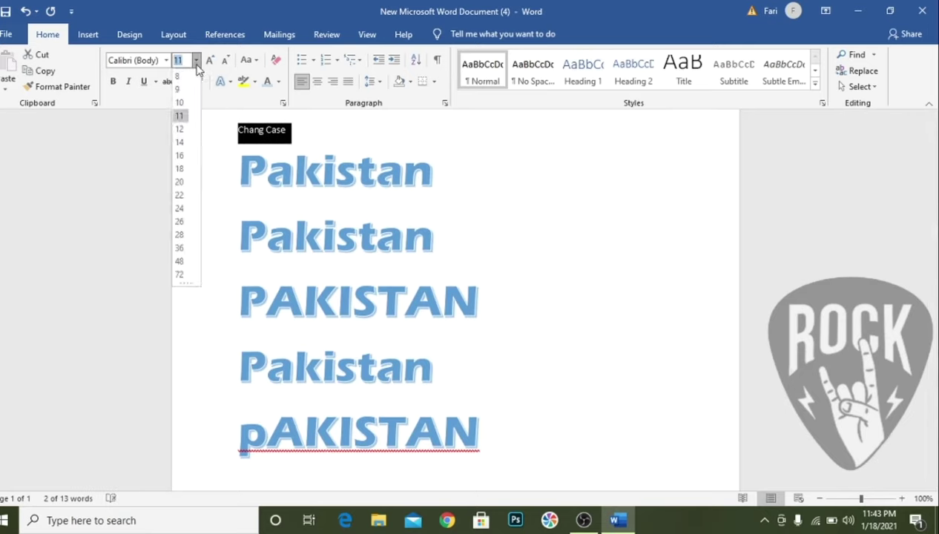
pyautogui.click(186, 276)
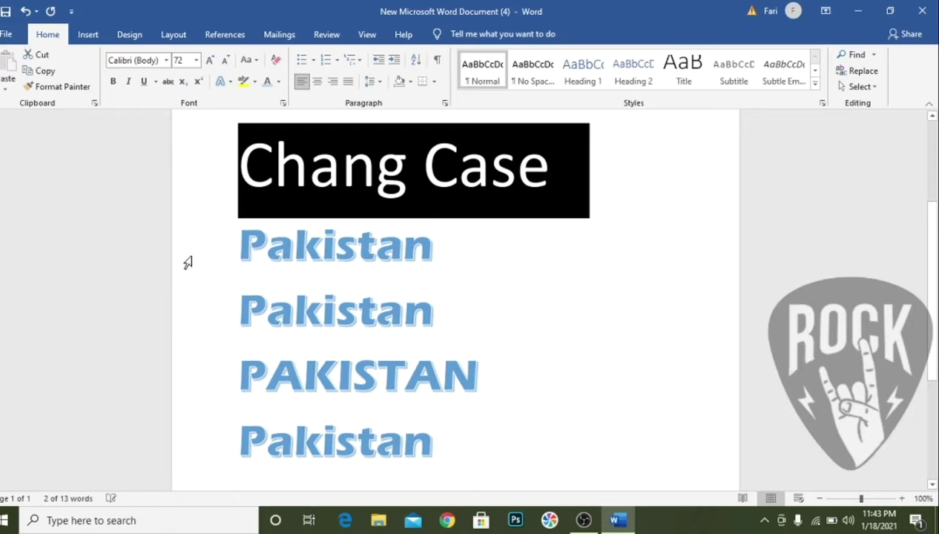
pyautogui.click(274, 61)
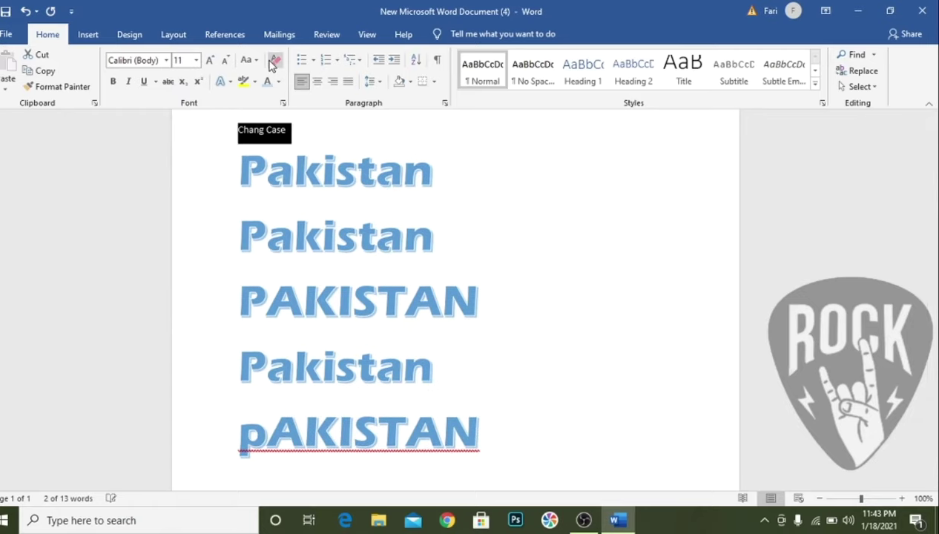
pyautogui.click(197, 60)
pyautogui.click(185, 276)
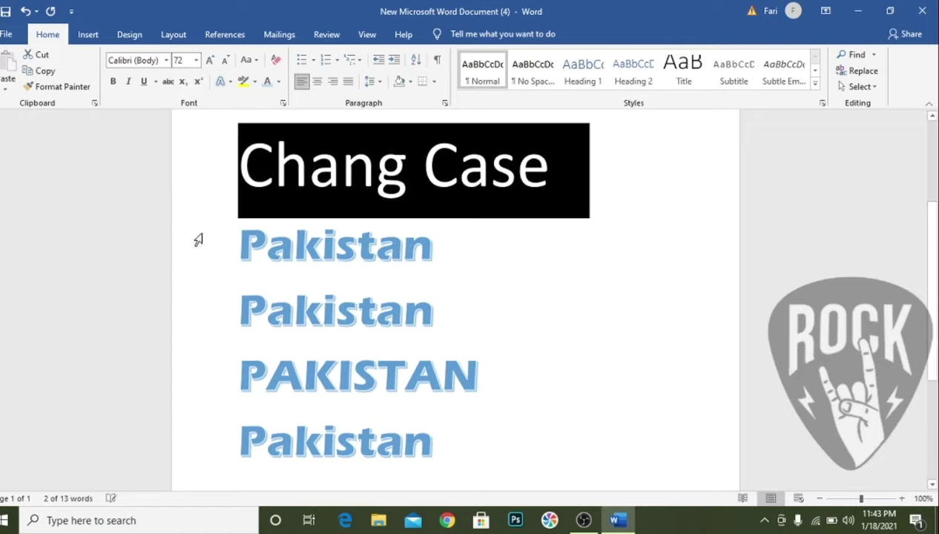
pyautogui.click(274, 60)
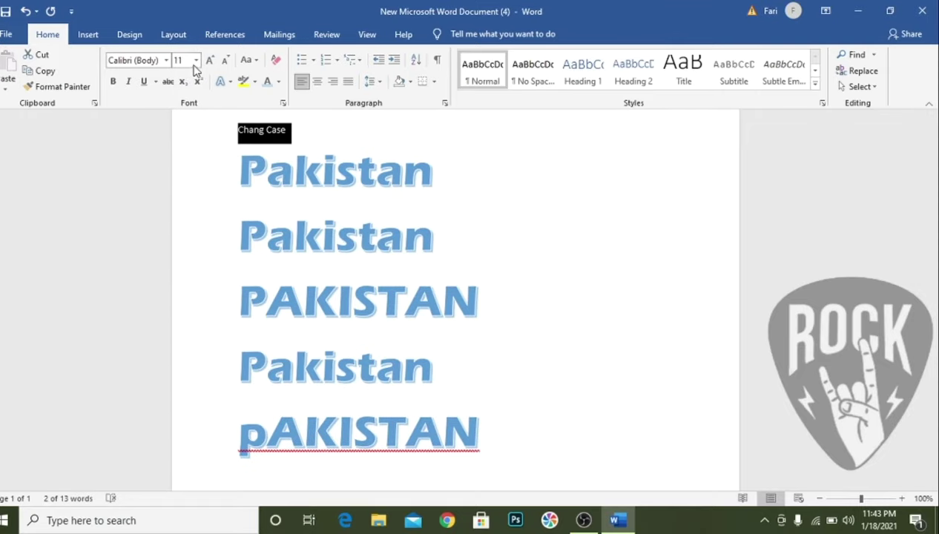
pyautogui.click(197, 60)
pyautogui.click(183, 275)
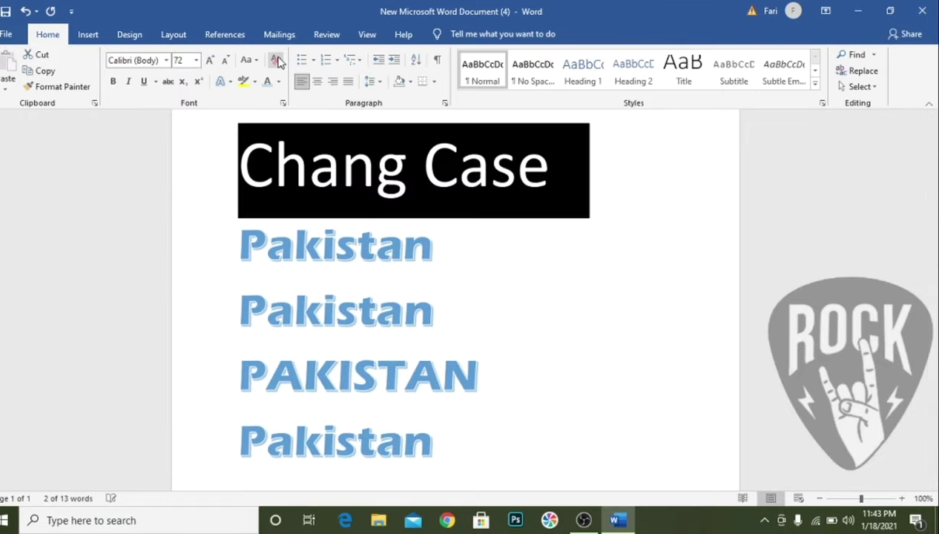
pyautogui.click(275, 59)
pyautogui.click(395, 134)
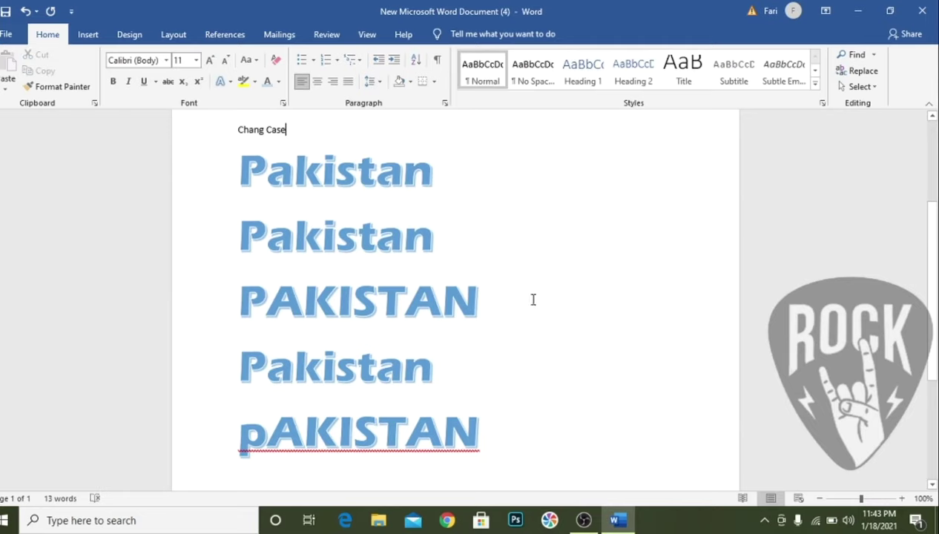
pyautogui.moveTo(503, 424); pyautogui.dragTo(236, 127)
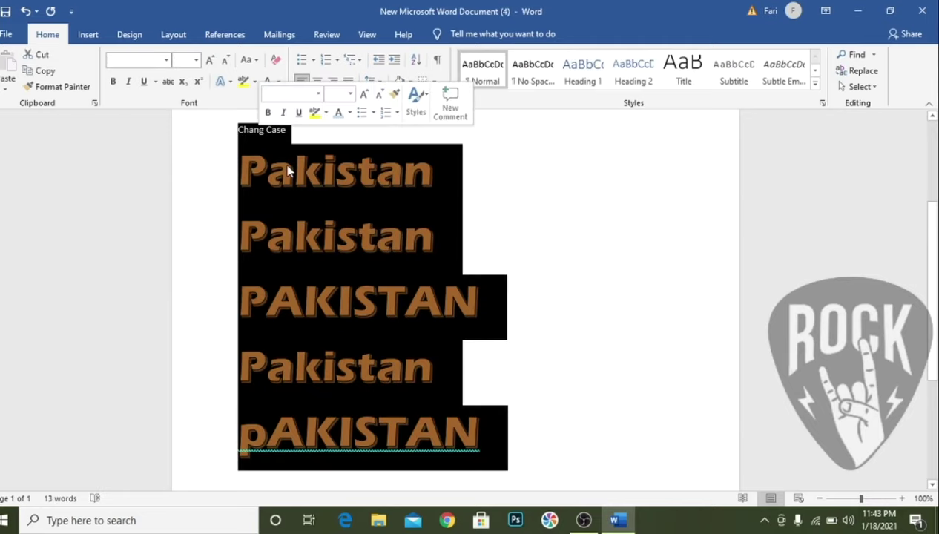
# - Delete the Chang Case and Pakistan lines and type a 'Bold' line under Home
pyautogui.press('Delete')
pyautogui.hotkey('ctrl', 'z')
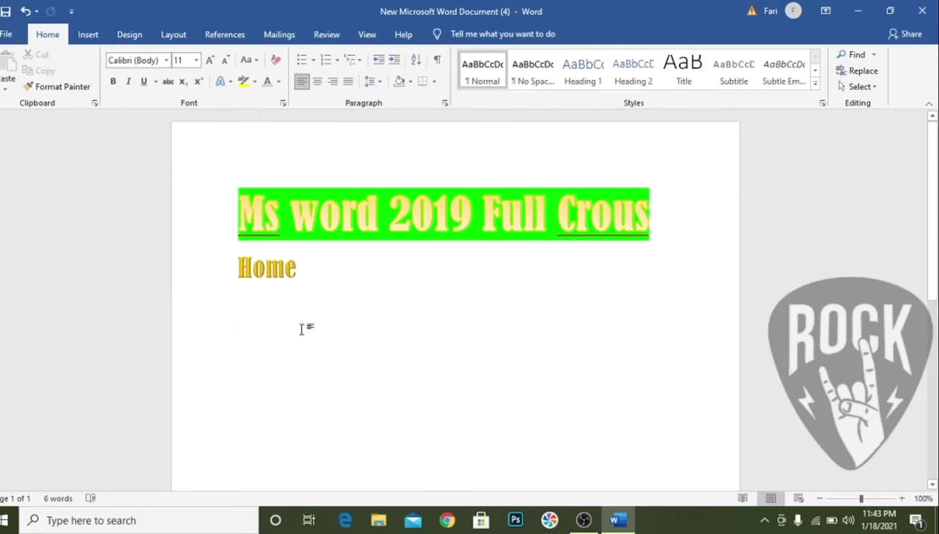
pyautogui.doubleClick(243, 305)
pyautogui.click(244, 310)
pyautogui.write('B')
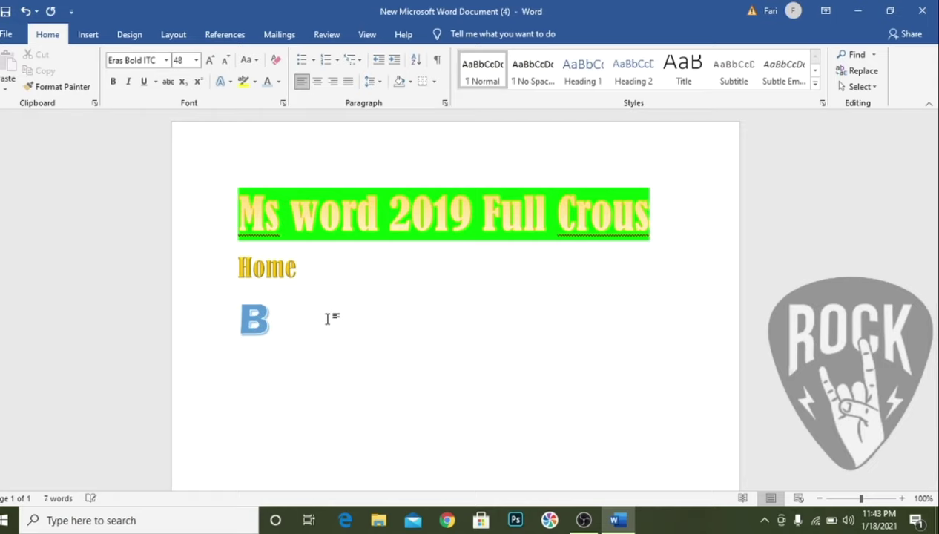
pyautogui.write('old')
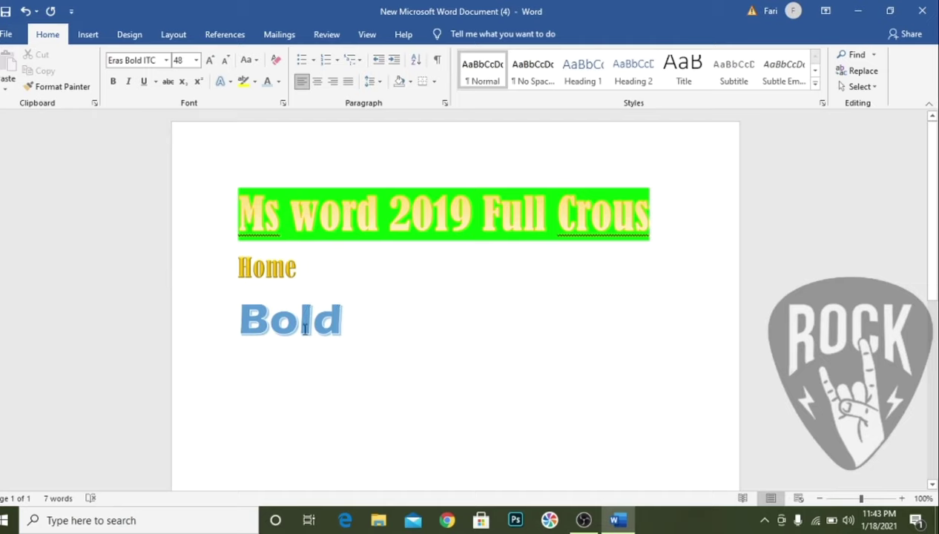
pyautogui.press('Return')
pyautogui.click(278, 81)
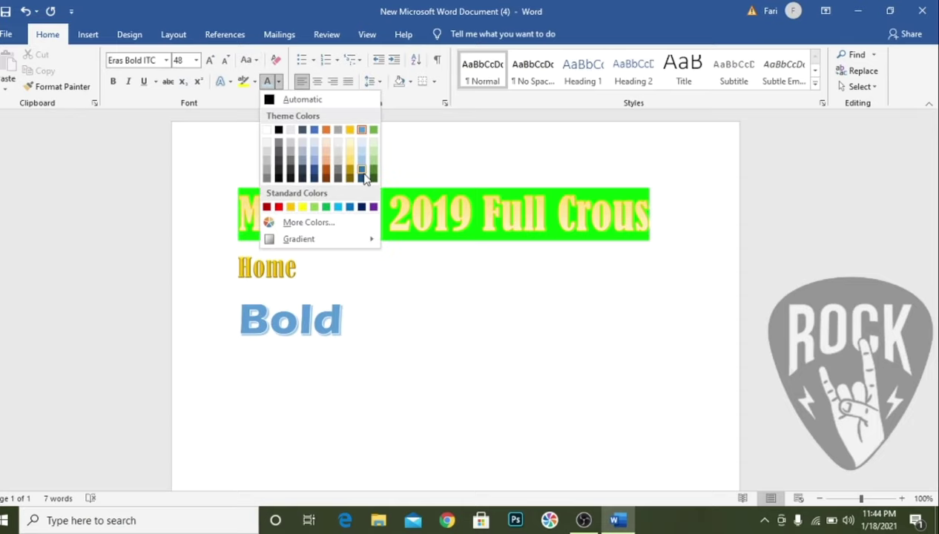
# - Switch the text colour to dark orange and type two 'Pakistan' lines below Bold
pyautogui.click(363, 178)
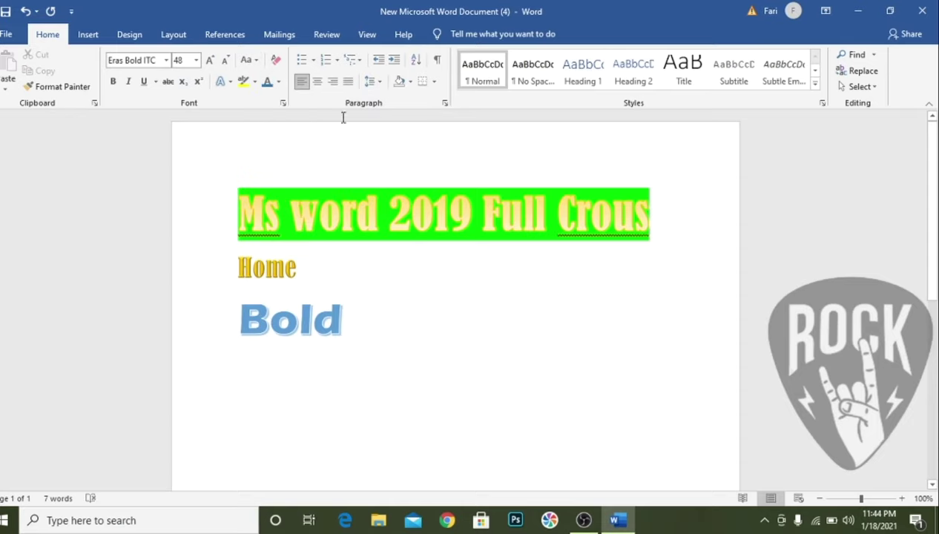
pyautogui.click(278, 81)
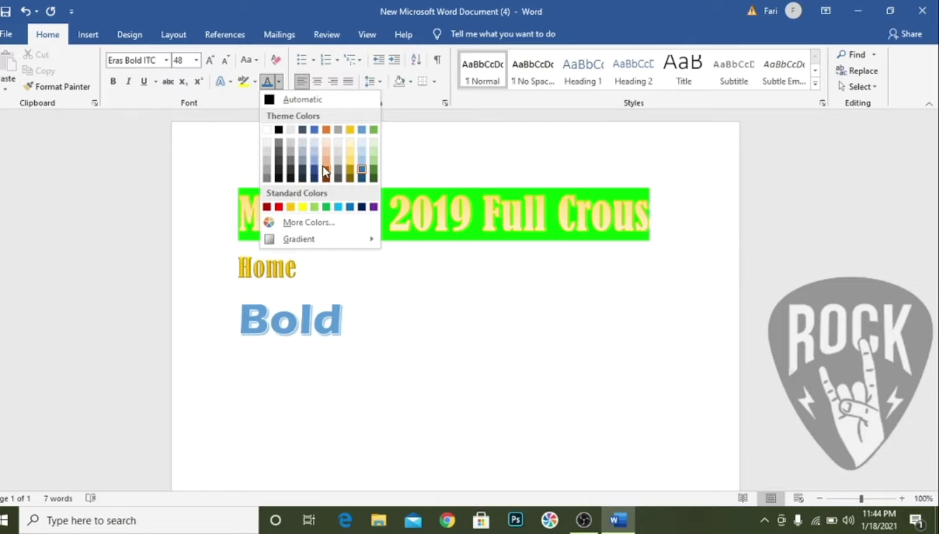
pyautogui.click(324, 172)
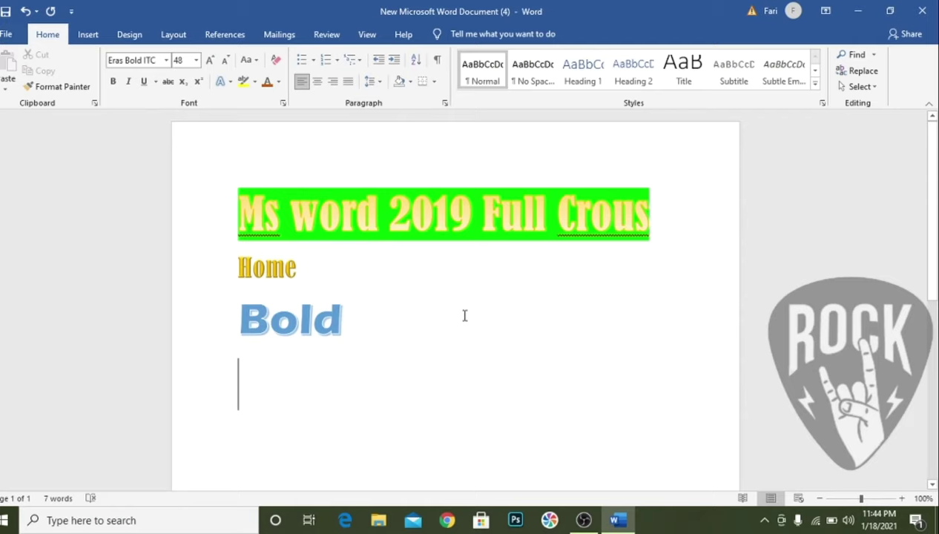
pyautogui.write('Paki')
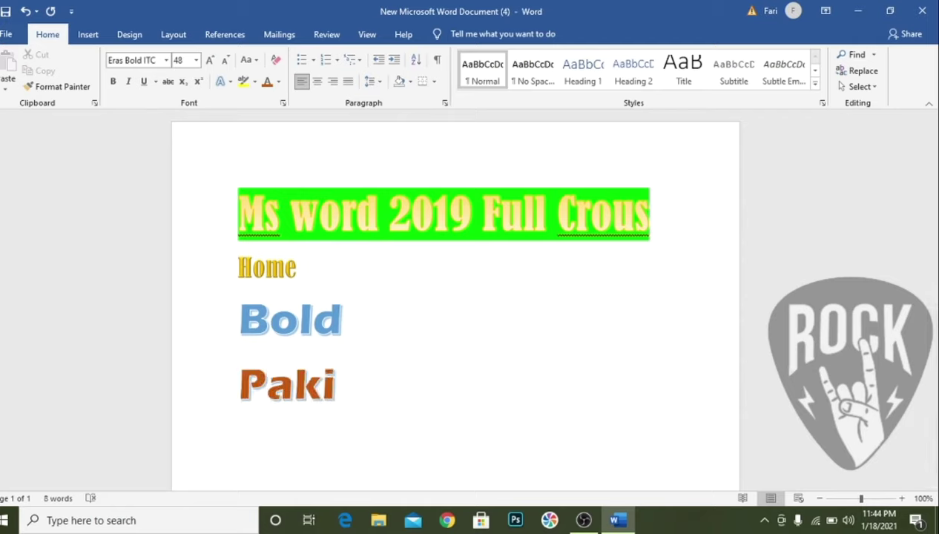
pyautogui.write('sta')
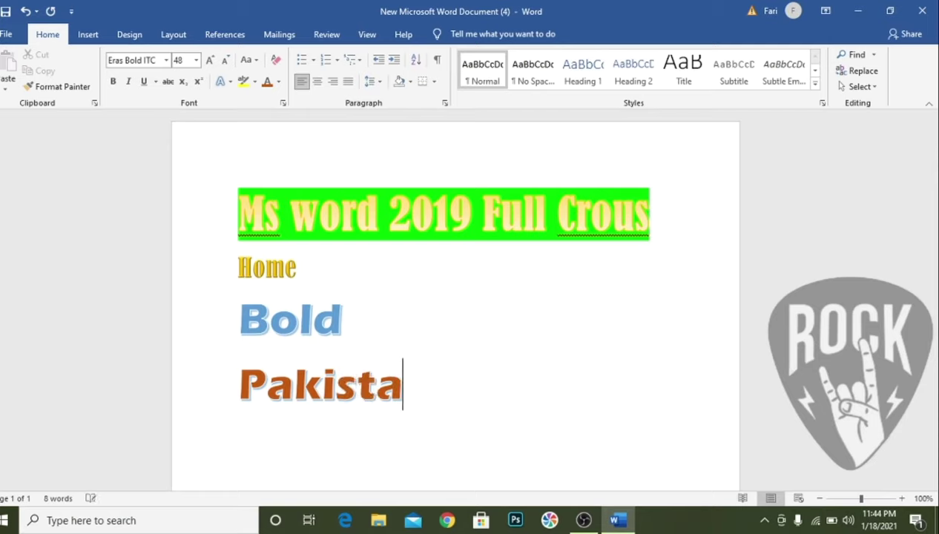
pyautogui.write('n')
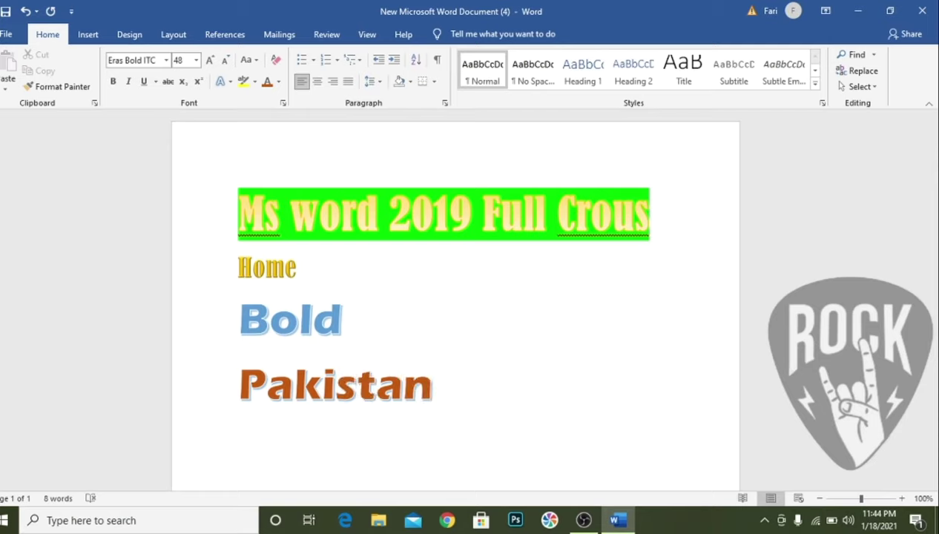
pyautogui.press('Return')
pyautogui.write('Paki')
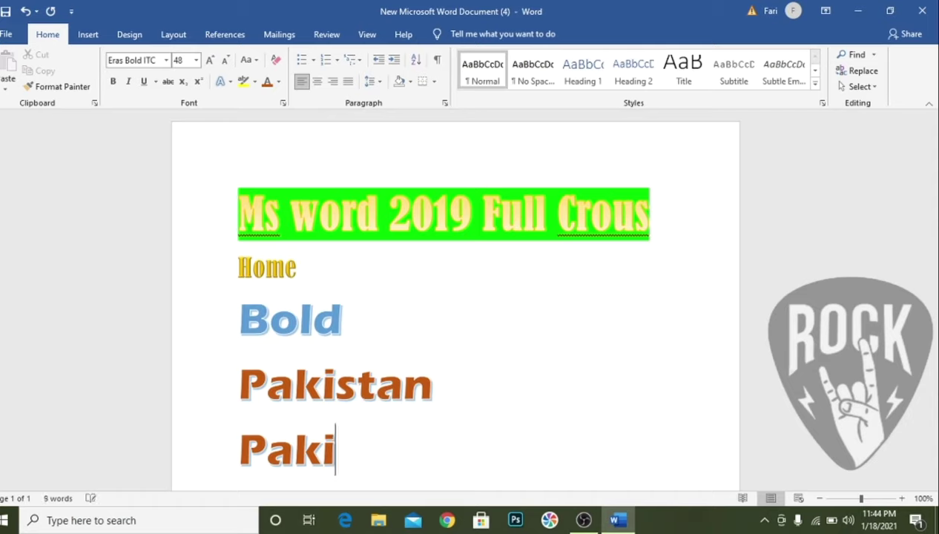
pyautogui.write('stan')
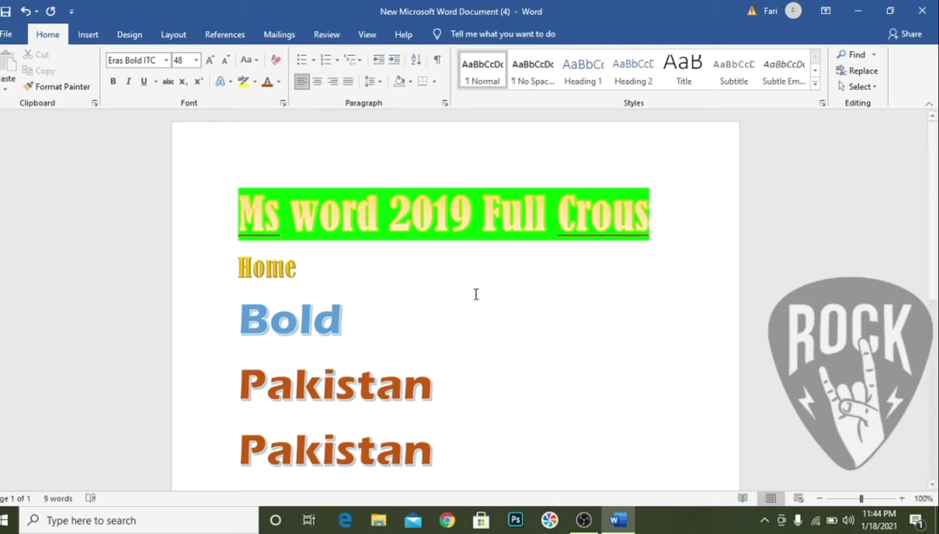
pyautogui.moveTo(434, 384); pyautogui.dragTo(235, 385)
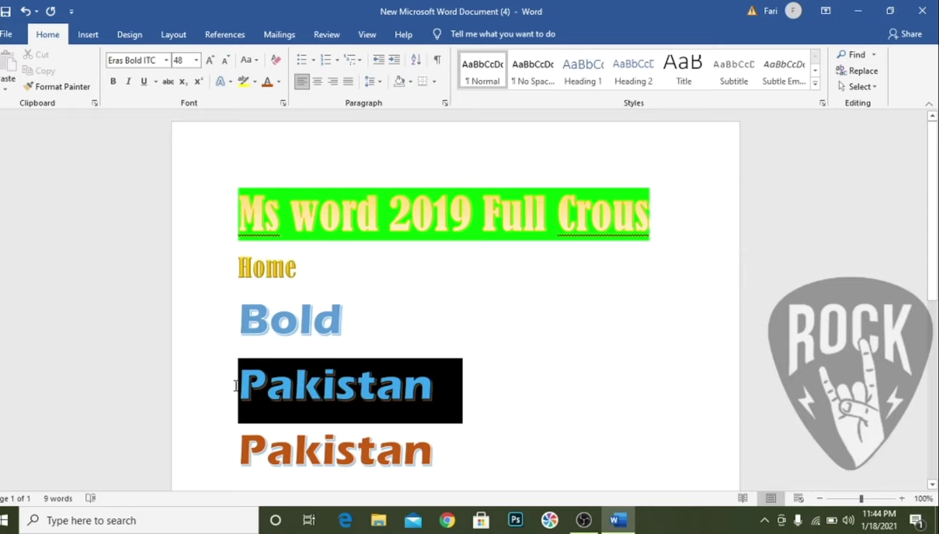
# - Make the second Pakistan line bold
pyautogui.click(432, 272)
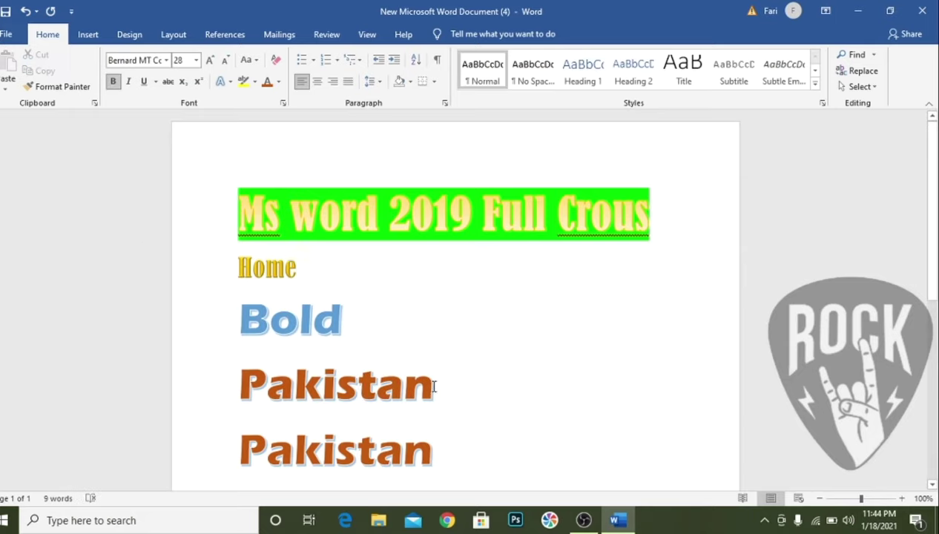
pyautogui.moveTo(460, 451); pyautogui.dragTo(236, 453)
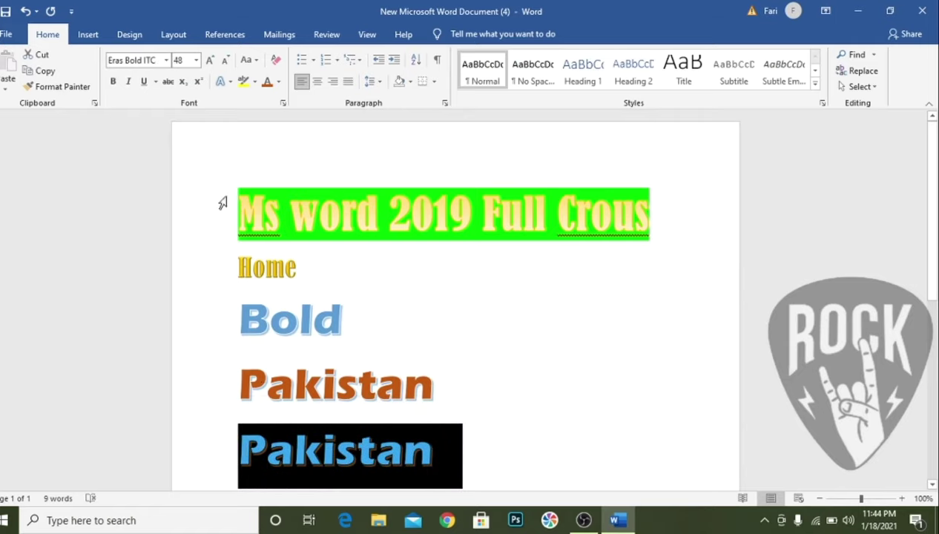
pyautogui.click(113, 81)
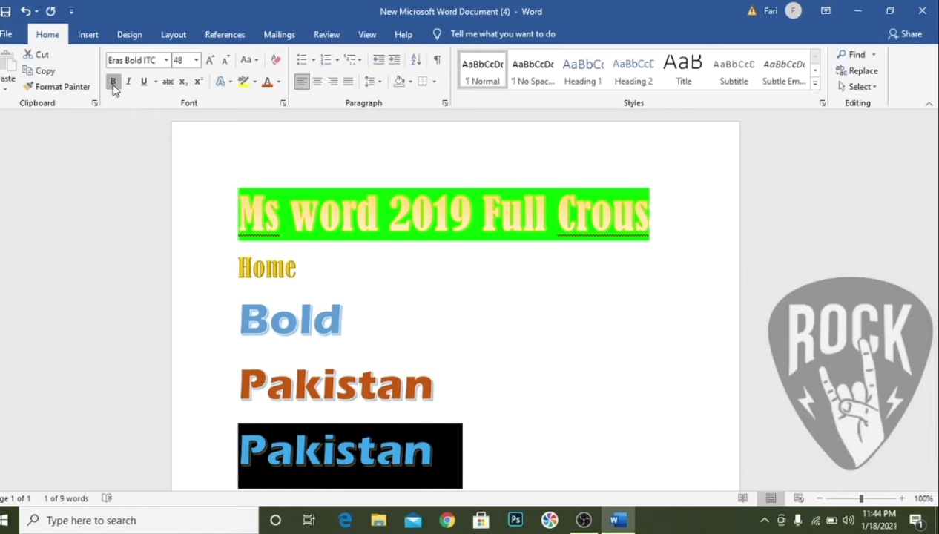
# - Set the last Pakistan line in the Adobe Fan Heiti Std B font
pyautogui.click(474, 343)
pyautogui.moveTo(465, 424); pyautogui.dragTo(247, 449)
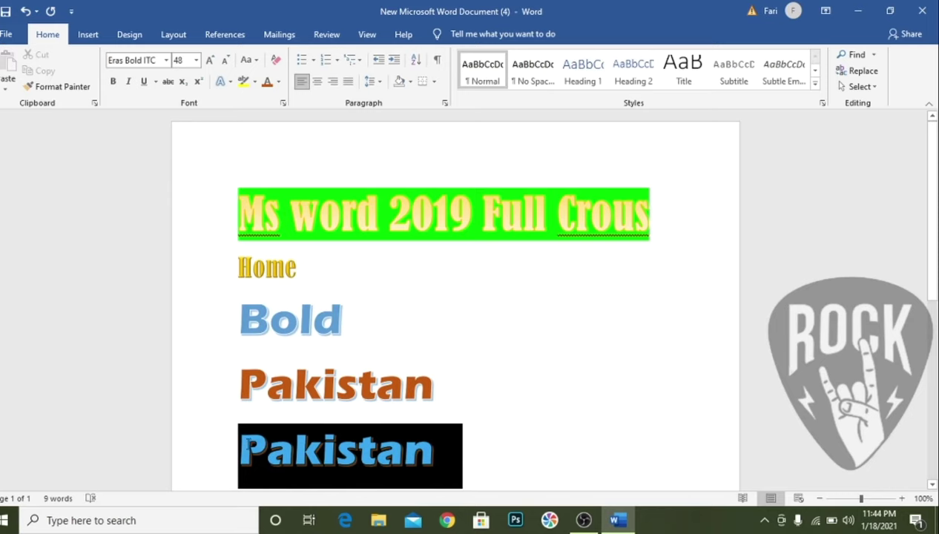
pyautogui.click(166, 60)
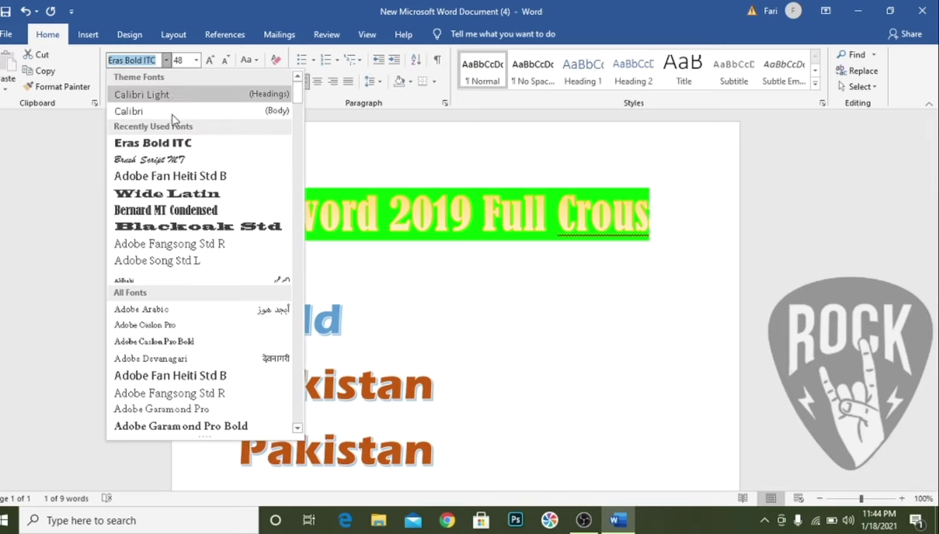
pyautogui.click(187, 176)
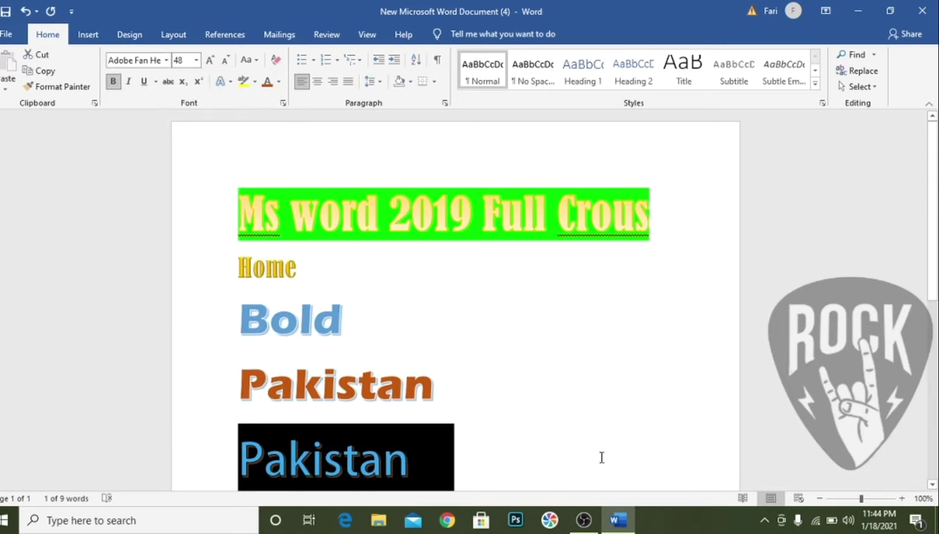
pyautogui.click(633, 446)
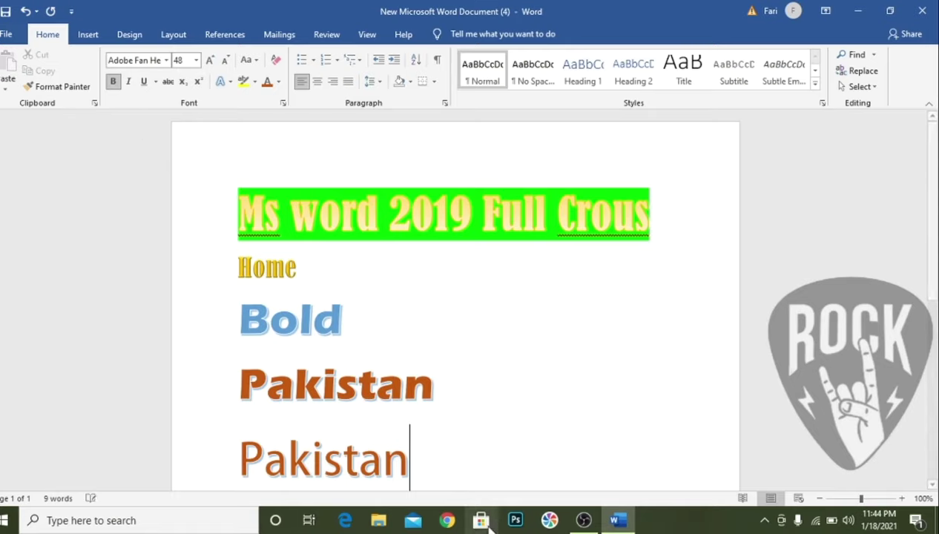
# - Turn bold off for the last Pakistan line so it is regular weight
pyautogui.moveTo(412, 464); pyautogui.dragTo(239, 455)
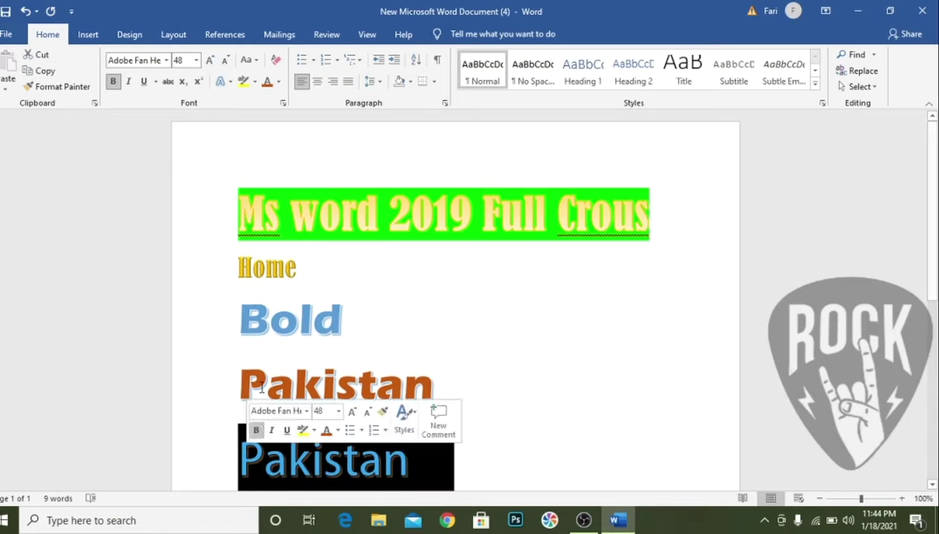
pyautogui.click(545, 378)
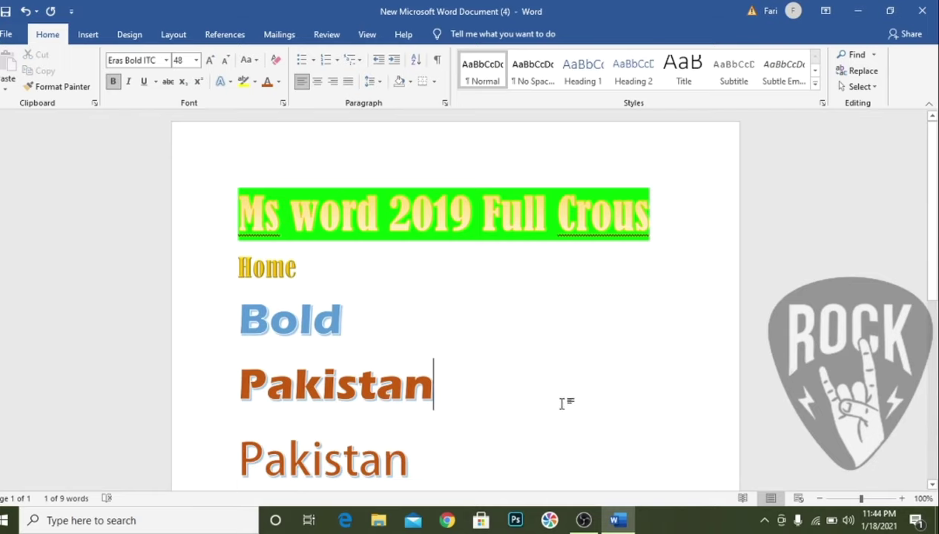
pyautogui.moveTo(410, 461); pyautogui.dragTo(238, 467)
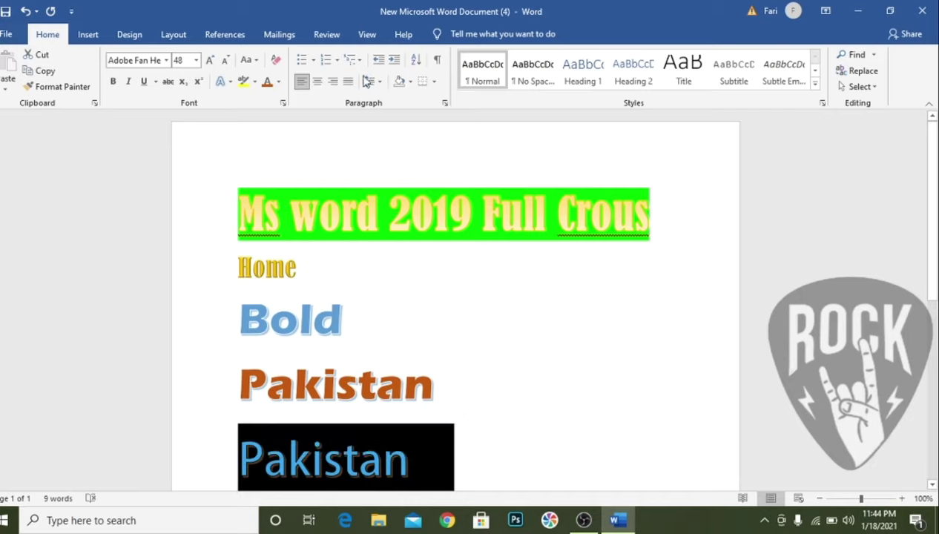
pyautogui.click(112, 83)
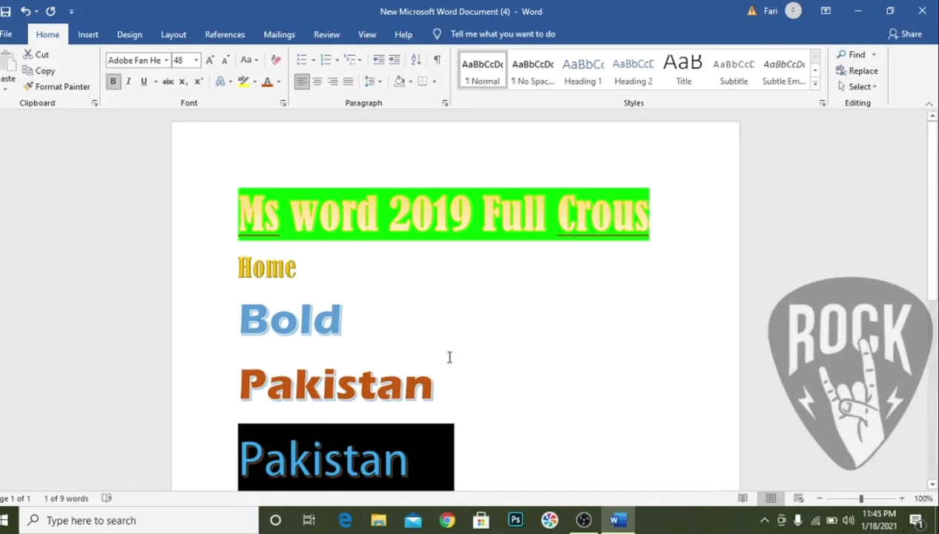
pyautogui.click(527, 388)
# - Start a new non-bold empty line below the last Pakistan
pyautogui.scroll(-5, 492, 360)
pyautogui.scroll(5, 492, 361)
pyautogui.click(445, 454)
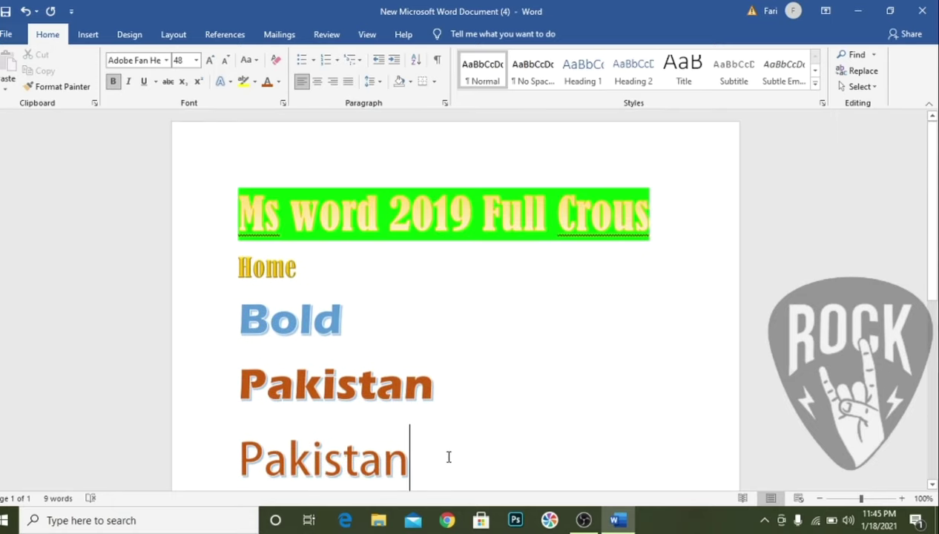
pyautogui.press('Return')
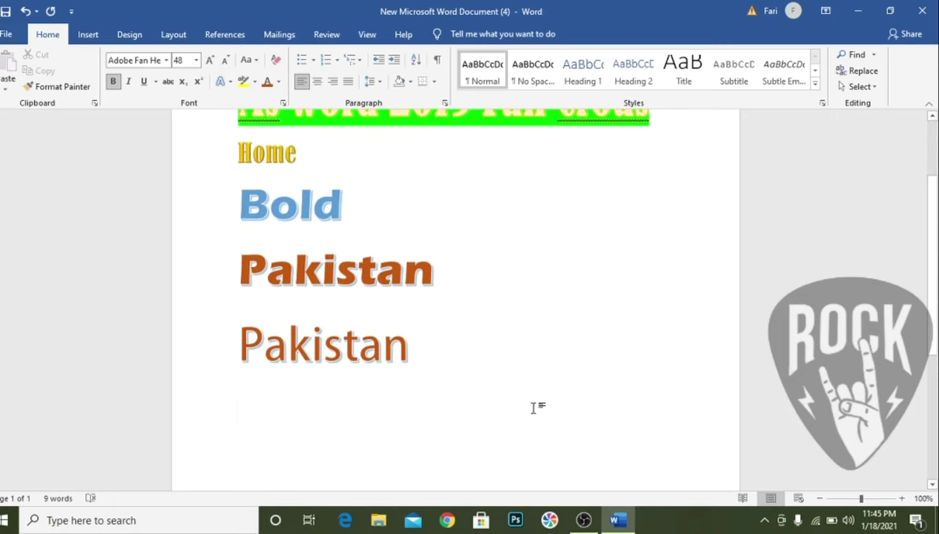
pyautogui.click(113, 81)
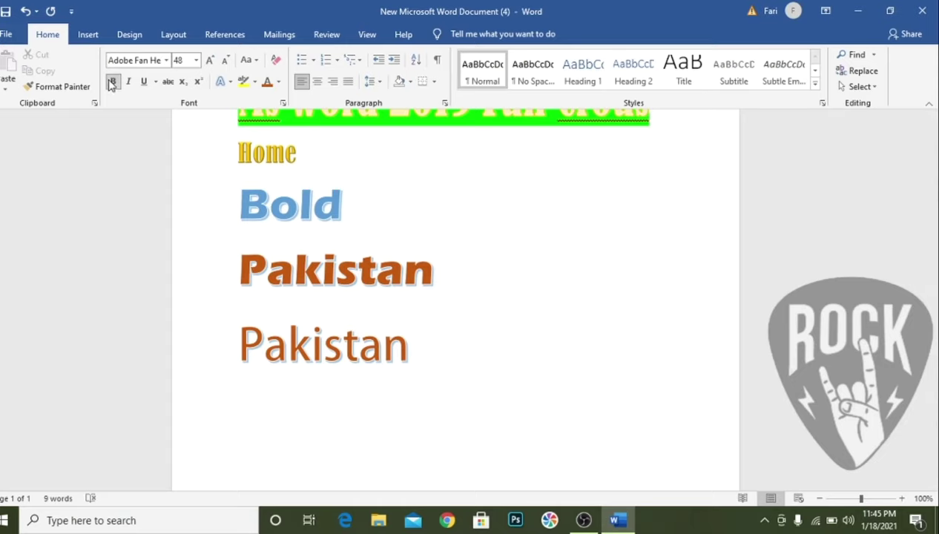
# - Type 'Italice' with a dark Text Effects style and start a new line below it
pyautogui.write('I')
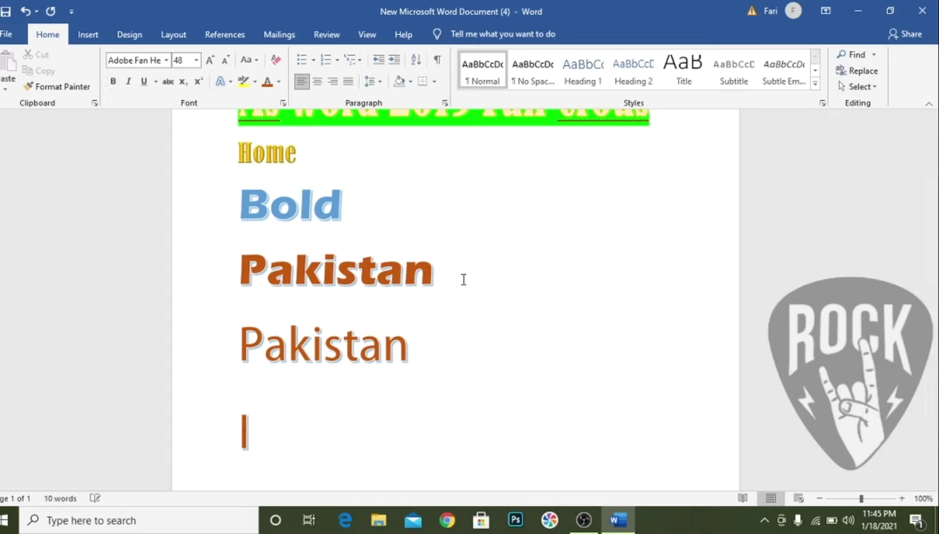
pyautogui.write('t')
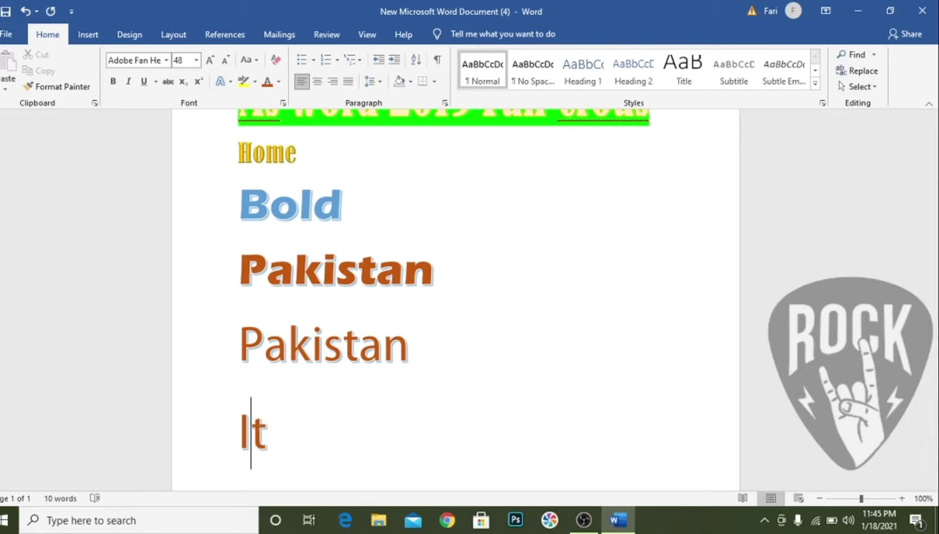
pyautogui.write('ali')
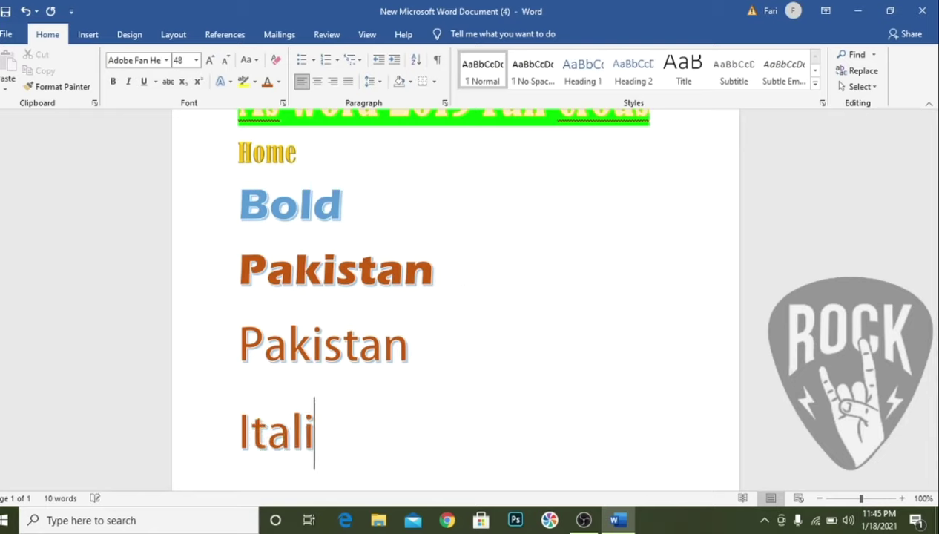
pyautogui.write('ce')
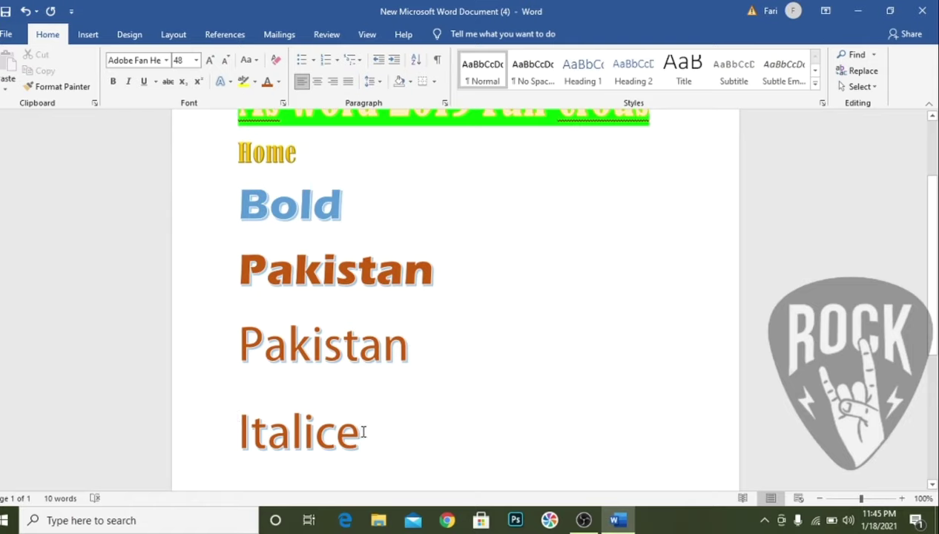
pyautogui.moveTo(365, 432); pyautogui.dragTo(235, 431)
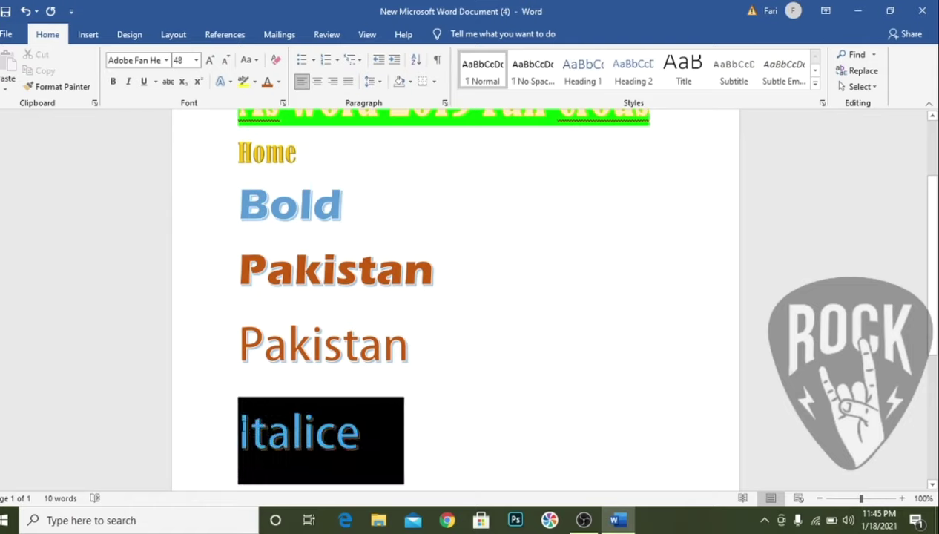
pyautogui.click(230, 83)
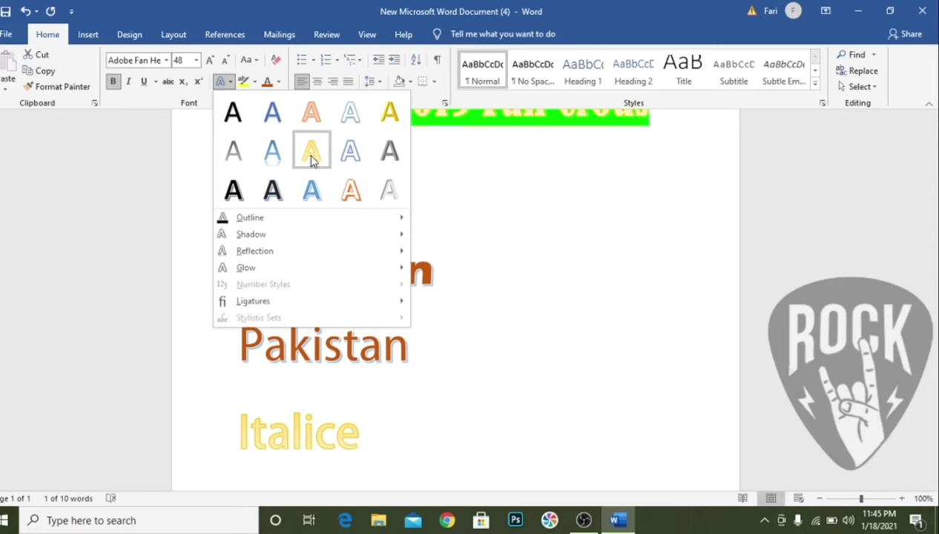
pyautogui.click(272, 190)
pyautogui.click(436, 372)
pyautogui.click(439, 404)
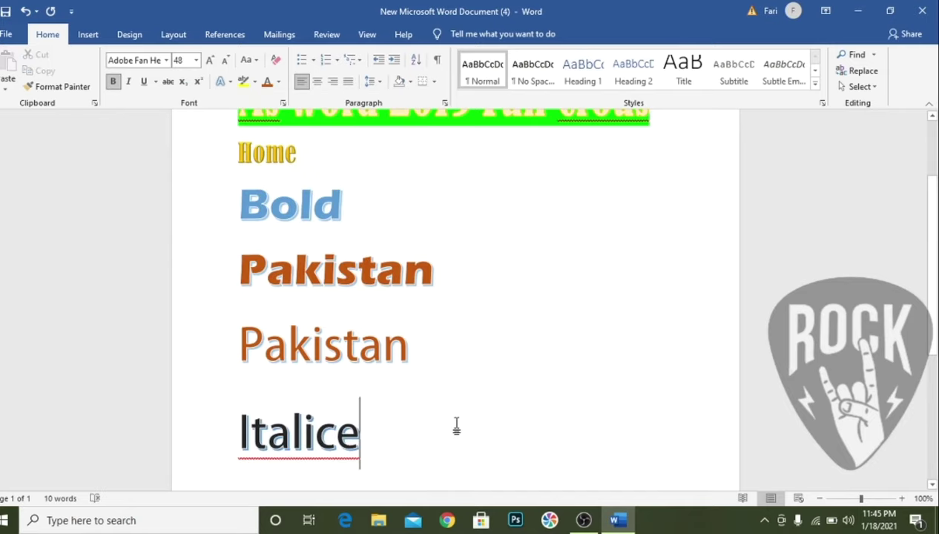
pyautogui.press('Return')
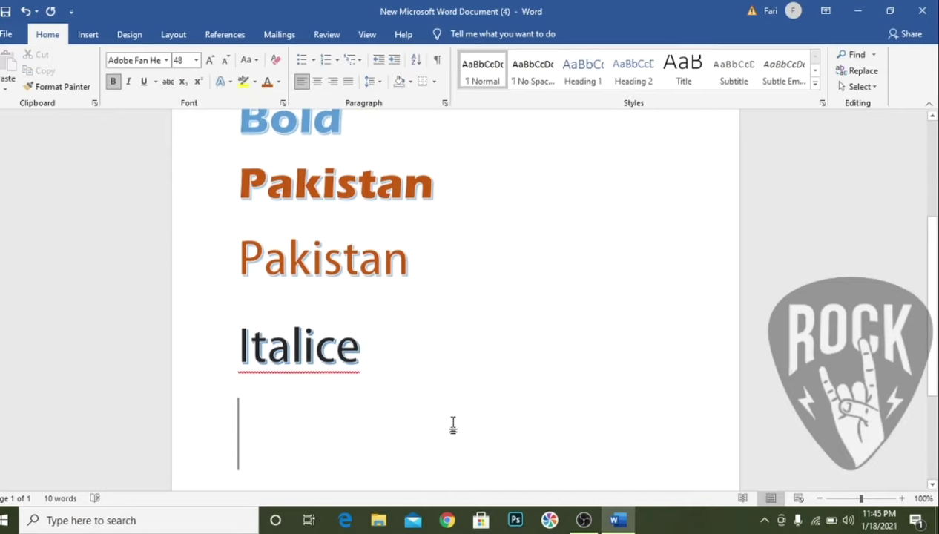
# - Type an italic 'Pakistan' under Italice and begin the next line with 'P'
pyautogui.write('Paki')
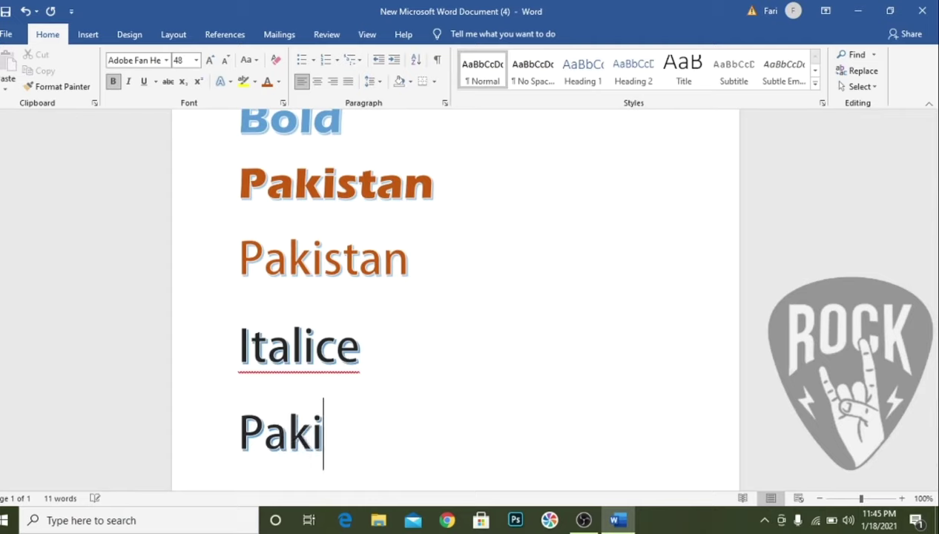
pyautogui.write('stan')
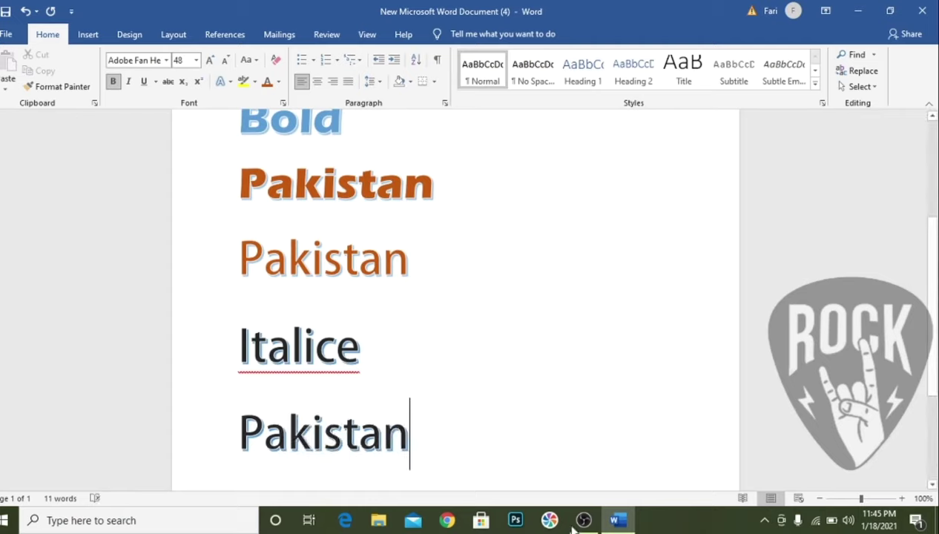
pyautogui.moveTo(446, 435); pyautogui.dragTo(238, 430)
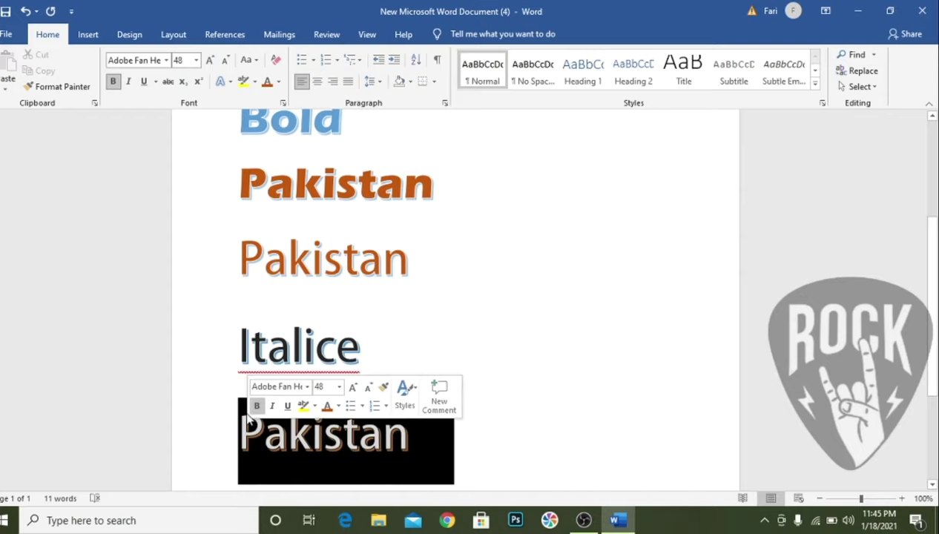
pyautogui.click(127, 82)
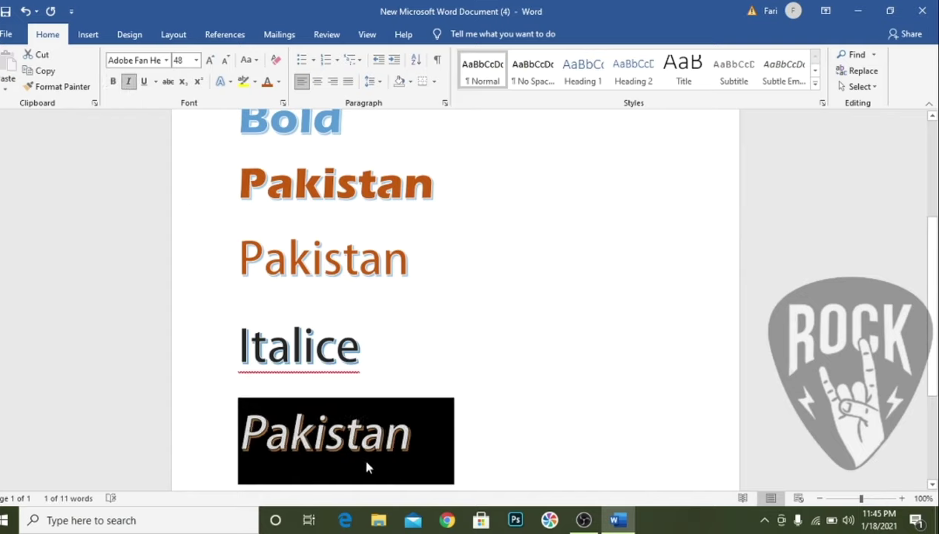
pyautogui.click(534, 428)
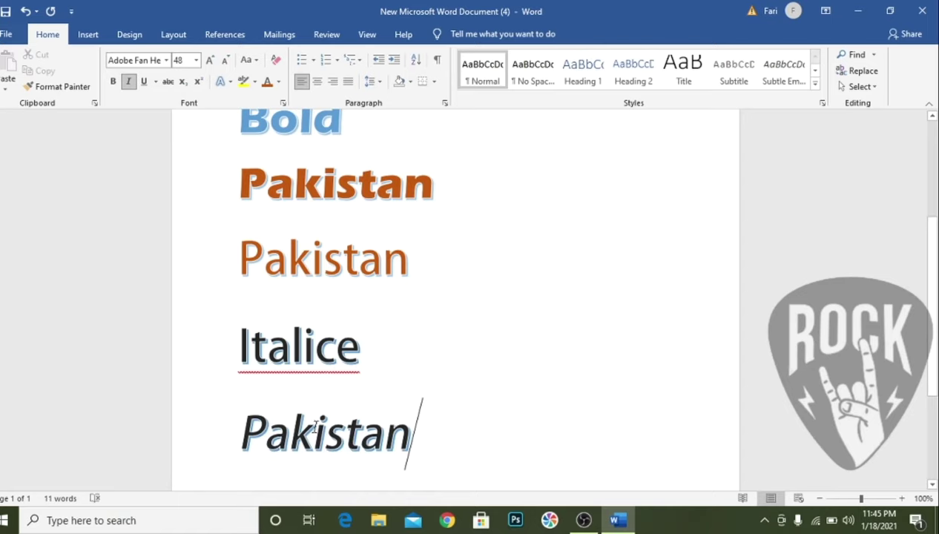
pyautogui.click(454, 430)
pyautogui.press('Return')
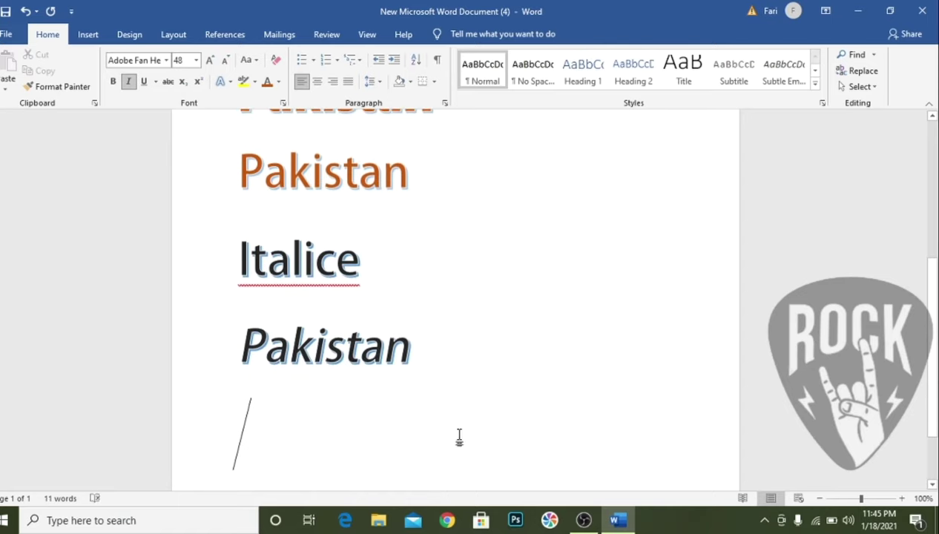
pyautogui.write('P')
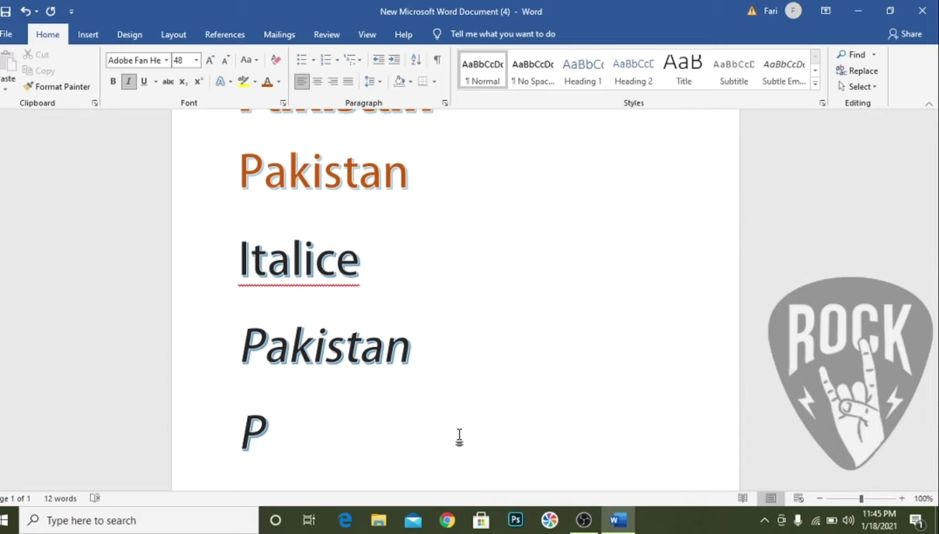
# - Replace the P with a lowercase 'pakistan' line, toggling italic with Ctrl+I so it ends upright
pyautogui.click(130, 86)
pyautogui.press('BackSpace')
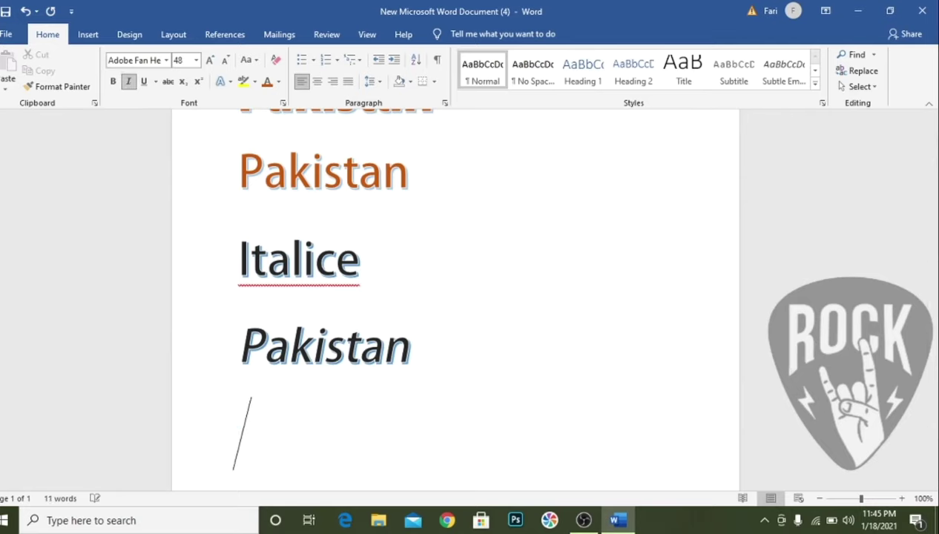
pyautogui.hotkey('ctrl', 'i')
pyautogui.write('p')
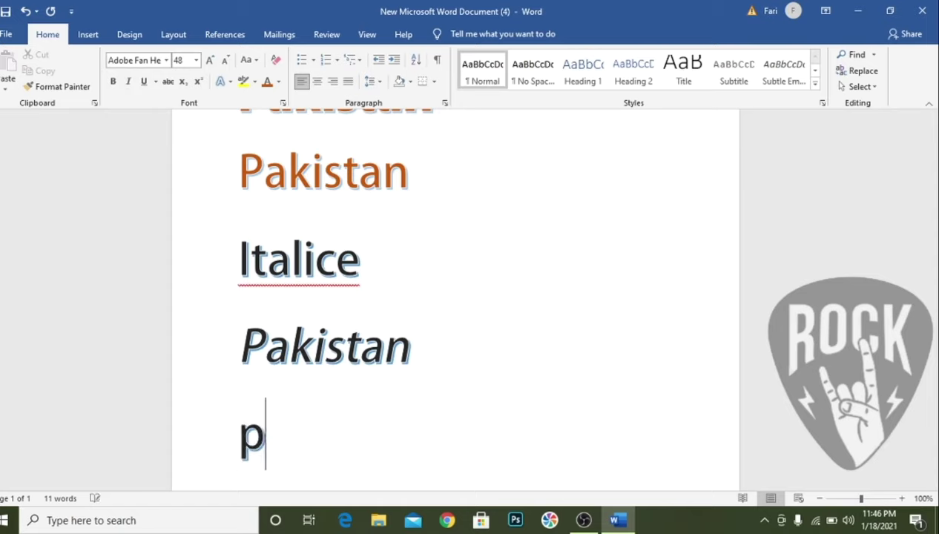
pyautogui.write('akis')
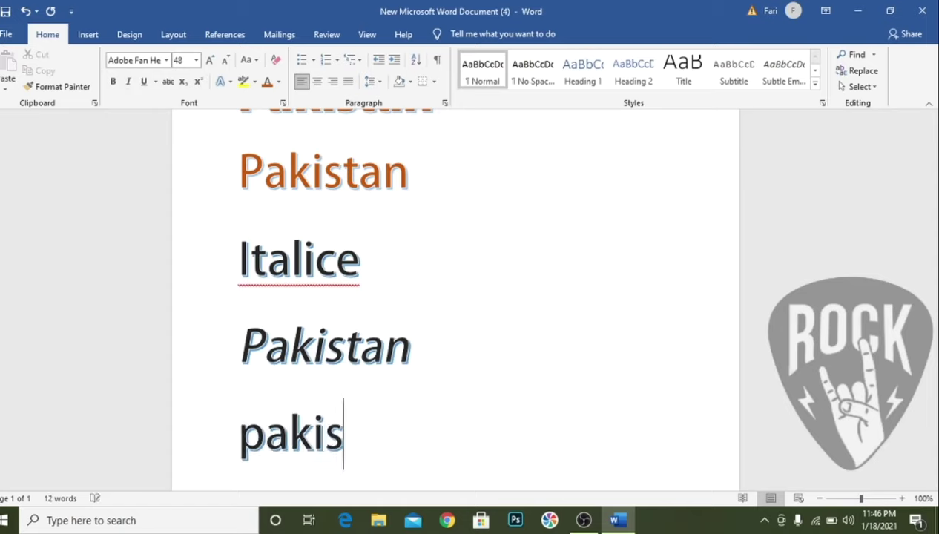
pyautogui.write('tan')
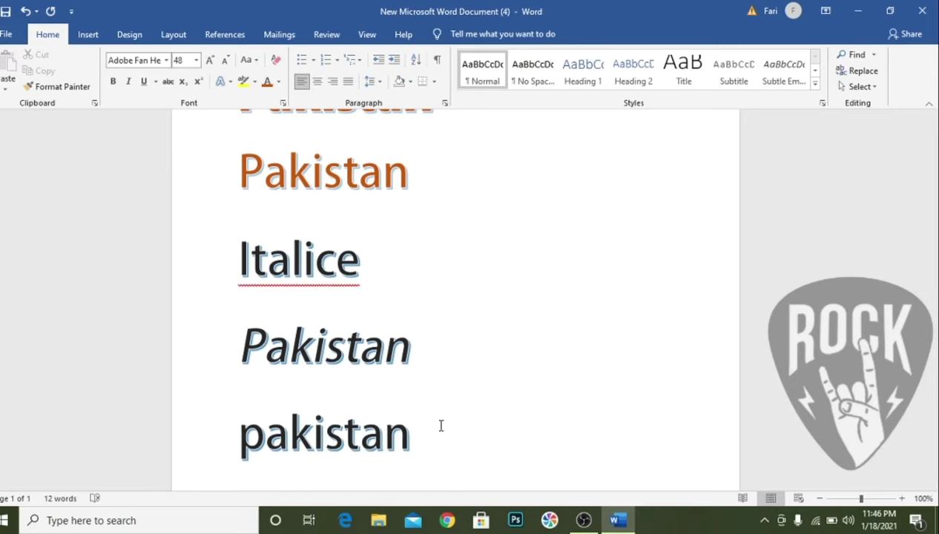
pyautogui.hotkey('shift', 'Left')
pyautogui.hotkey('shift', 'Left')
pyautogui.hotkey('shift', 'Left')
pyautogui.hotkey('shift', 'Left')
pyautogui.hotkey('shift', 'Left')
pyautogui.hotkey('shift', 'Left')
pyautogui.hotkey('shift', 'Left')
pyautogui.hotkey('shift', 'Left')
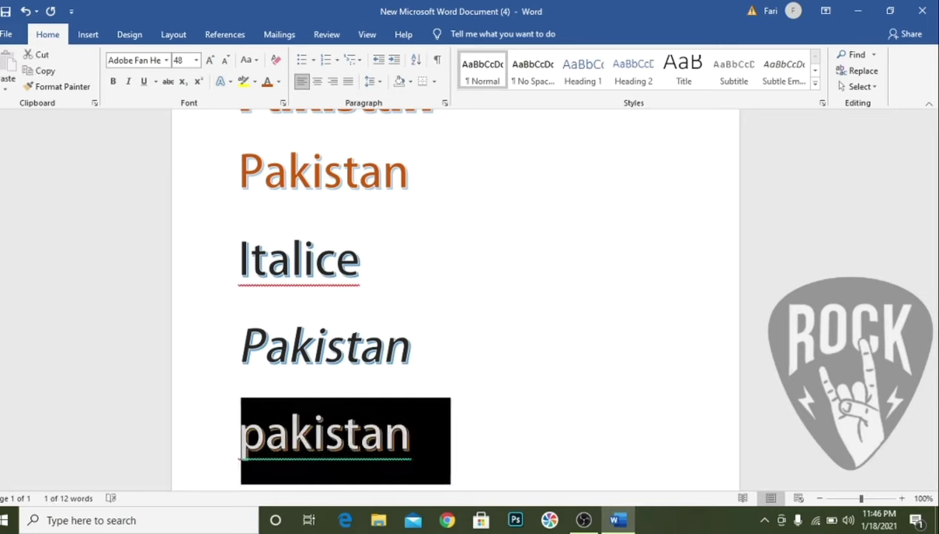
pyautogui.hotkey('ctrl', 'i')
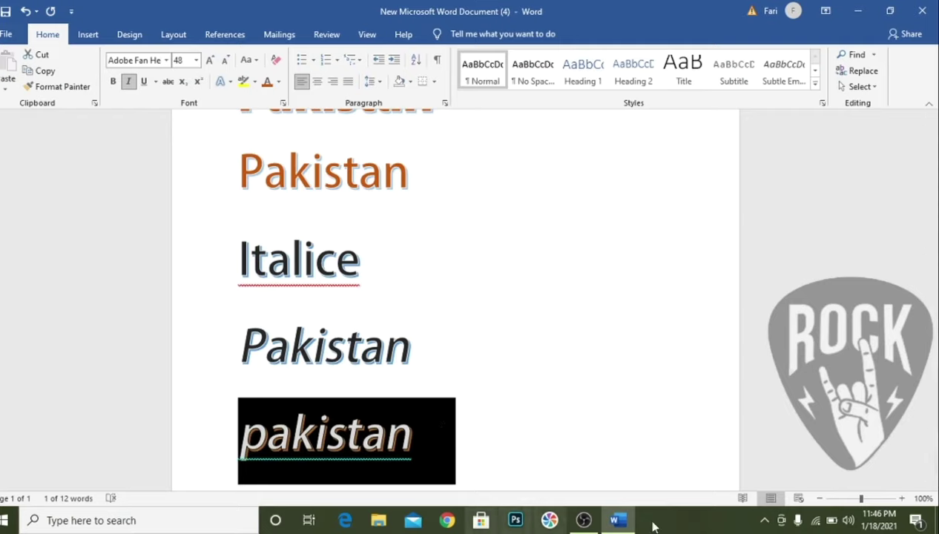
pyautogui.click(571, 417)
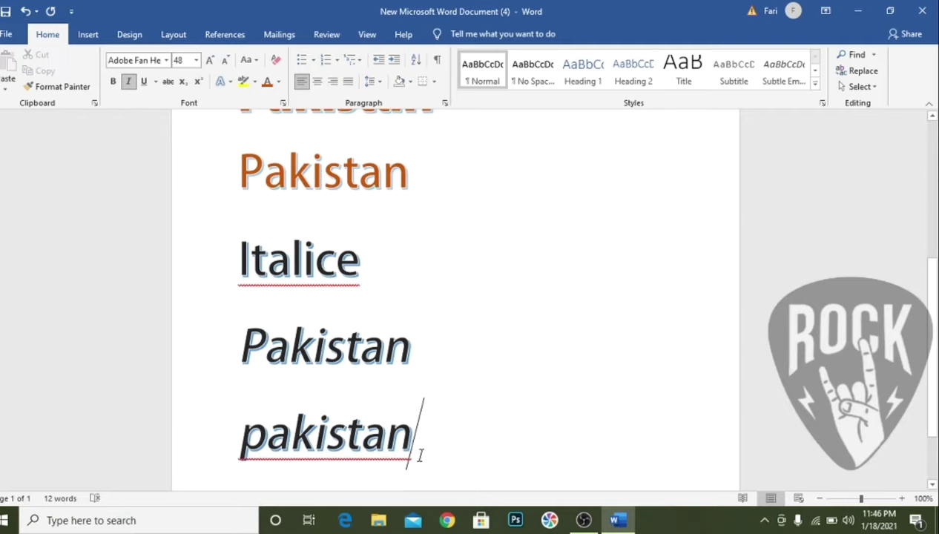
pyautogui.moveTo(420, 445); pyautogui.dragTo(244, 443)
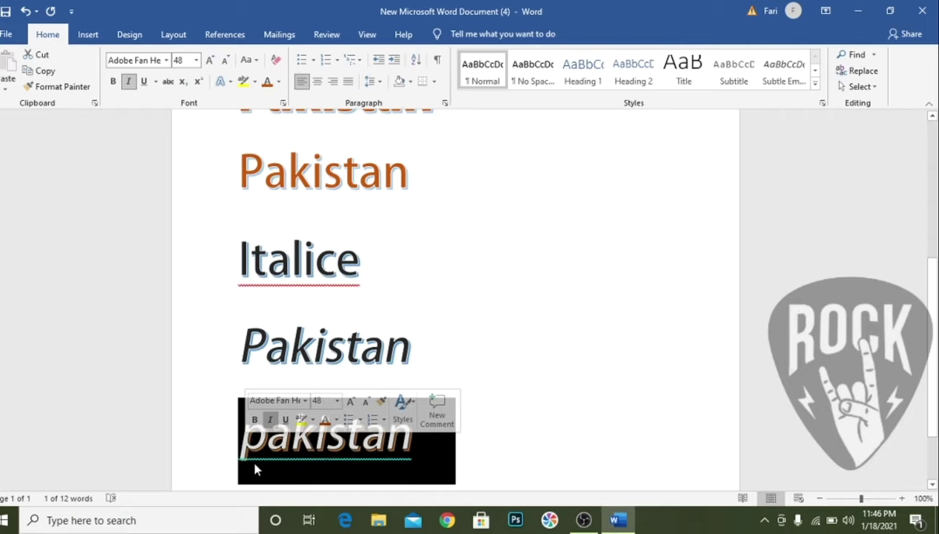
pyautogui.hotkey('ctrl', 'i')
pyautogui.hotkey('ctrl', 'i')
pyautogui.hotkey('ctrl', 'i')
pyautogui.hotkey('ctrl', 'i')
pyautogui.hotkey('ctrl', 'i')
pyautogui.hotkey('ctrl', 'i')
pyautogui.hotkey('ctrl', 'i')
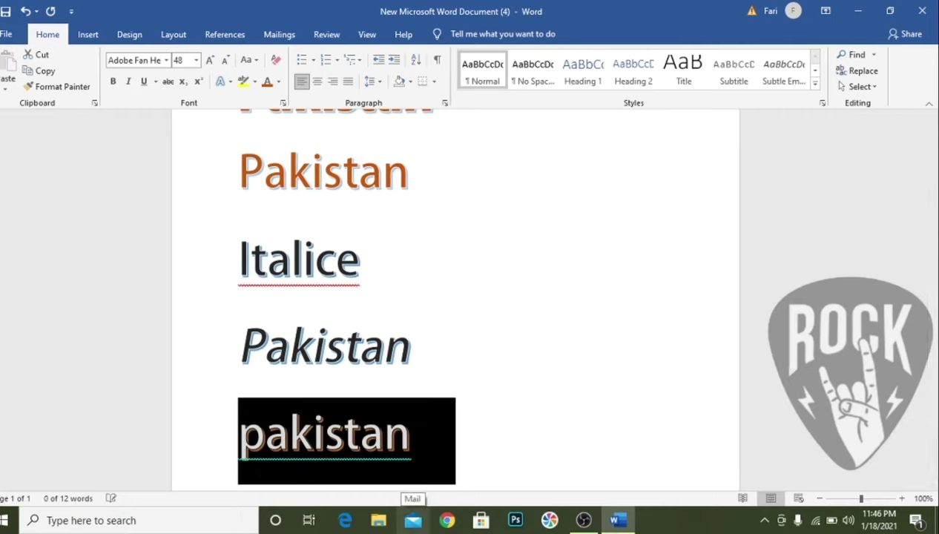
pyautogui.hotkey('ctrl', 'i')
pyautogui.hotkey('ctrl', 'i')
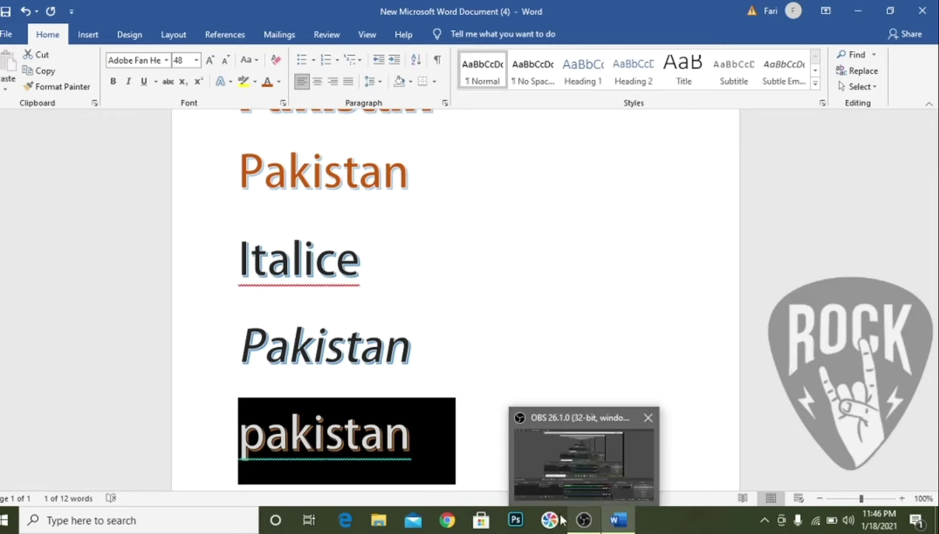
# - Start a new paragraph on page 2 reading 'Underline'
pyautogui.scroll(4, 541, 334)
pyautogui.scroll(-5, 501, 359)
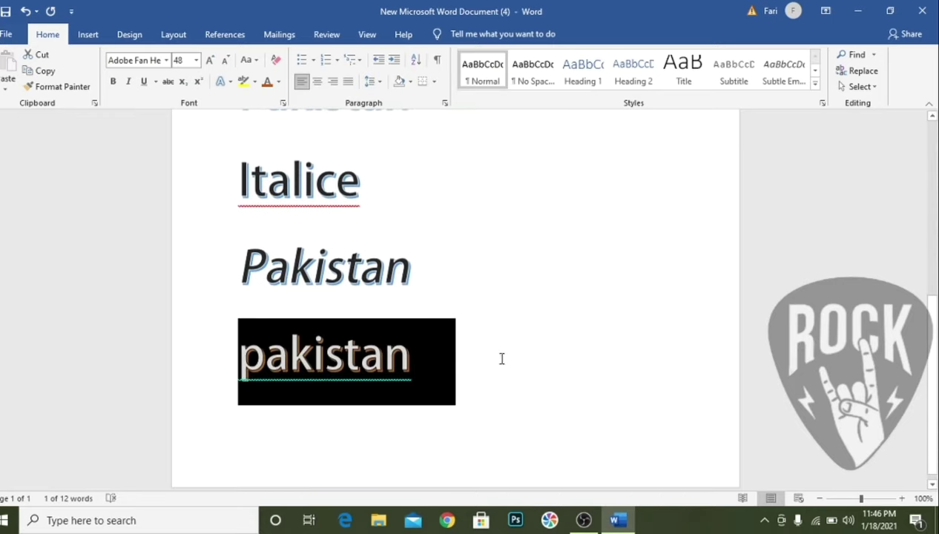
pyautogui.scroll(4, 452, 300)
pyautogui.scroll(-4, 454, 302)
pyautogui.scroll(-1, 454, 303)
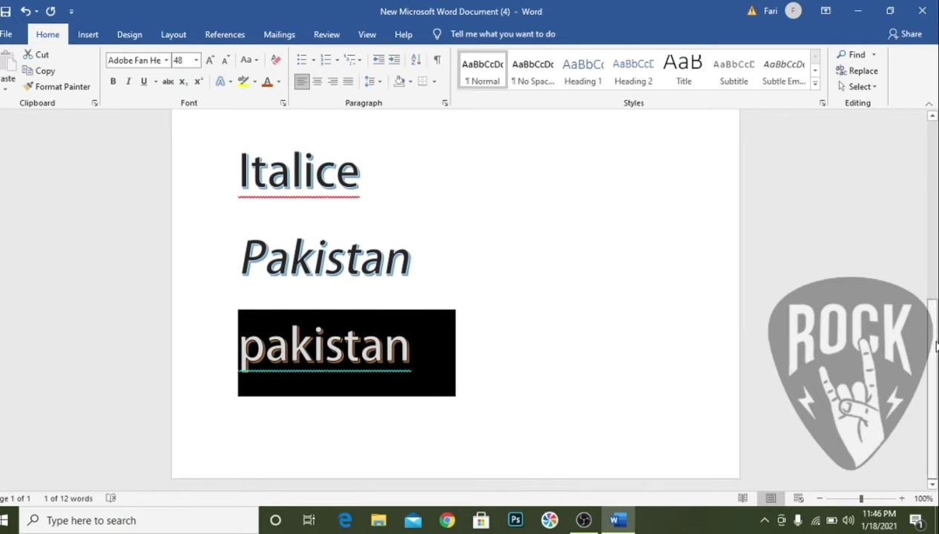
pyautogui.click(486, 349)
pyautogui.press('Return')
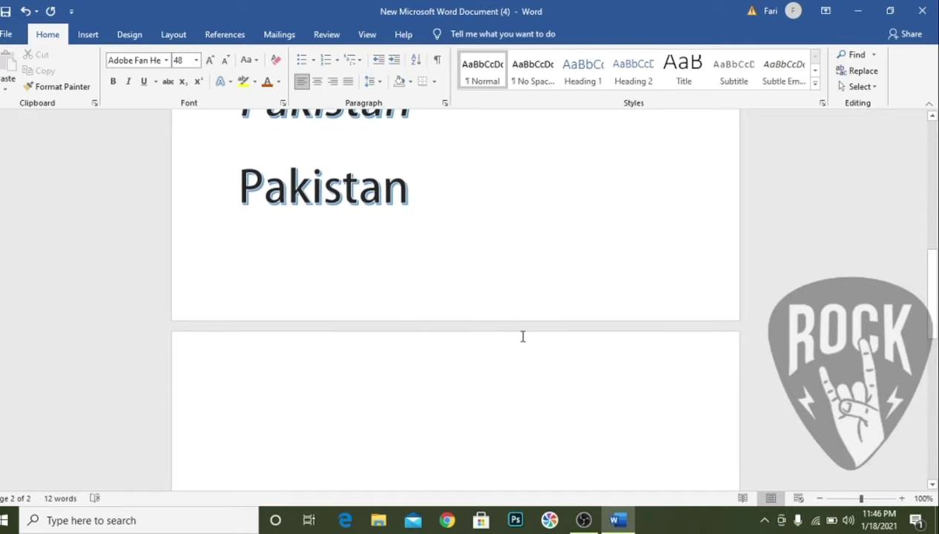
pyautogui.write('Und')
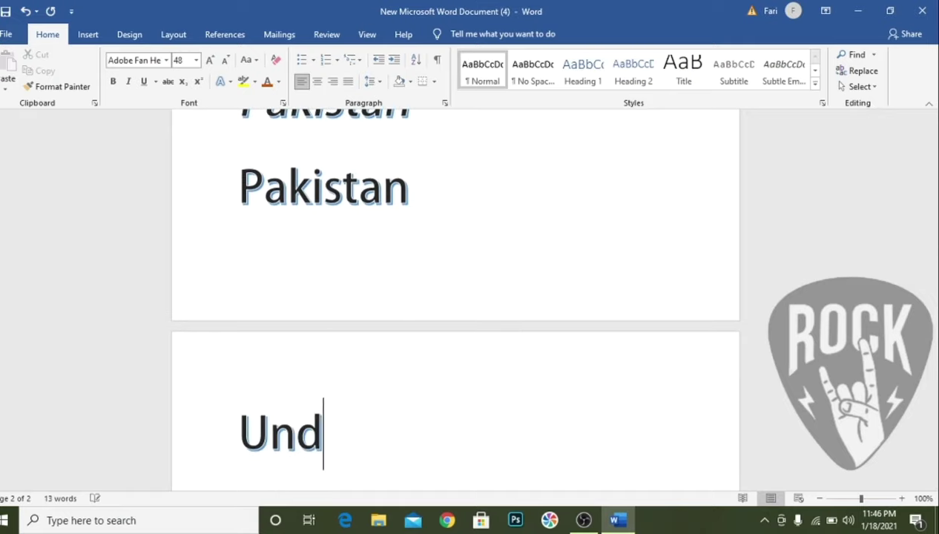
pyautogui.write('erli')
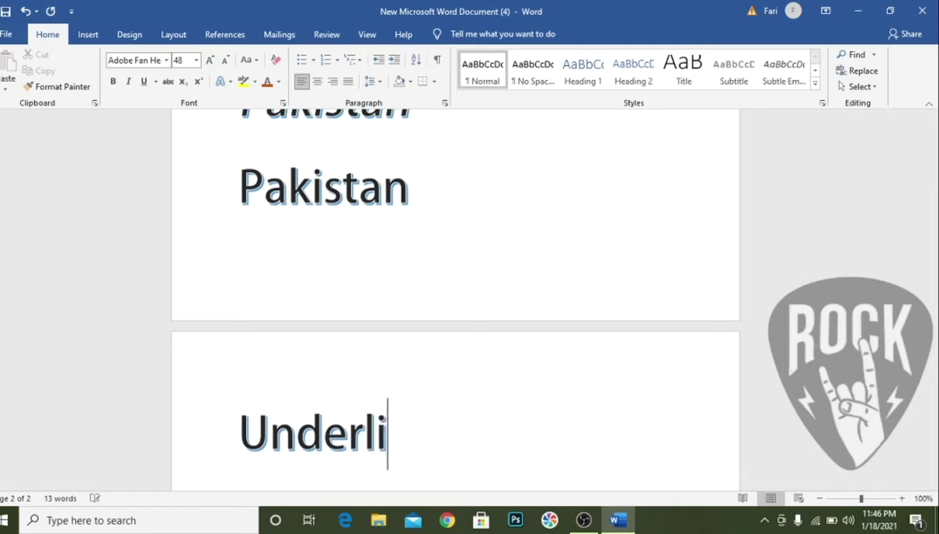
pyautogui.write('ne')
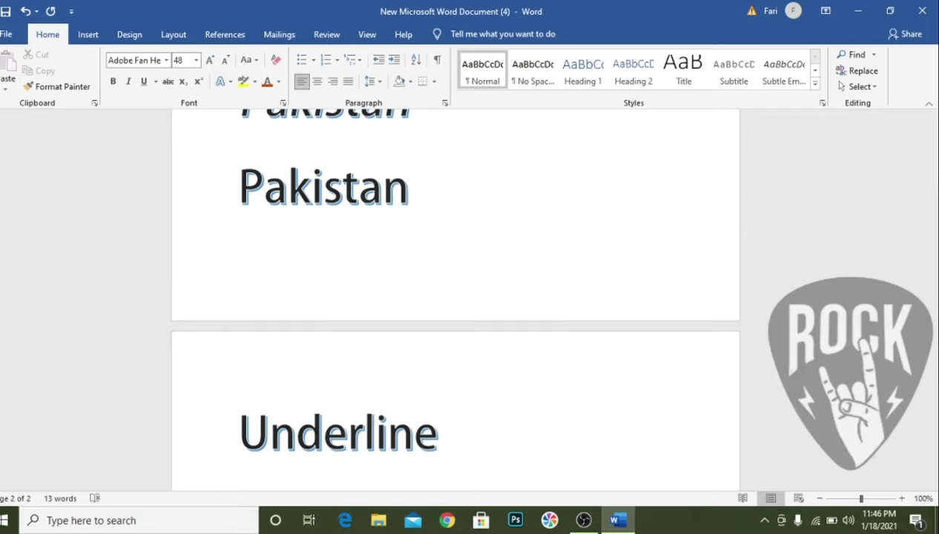
# - Give 'Underline' the orange outline text effect and start a line below it
pyautogui.moveTo(482, 435); pyautogui.dragTo(233, 435)
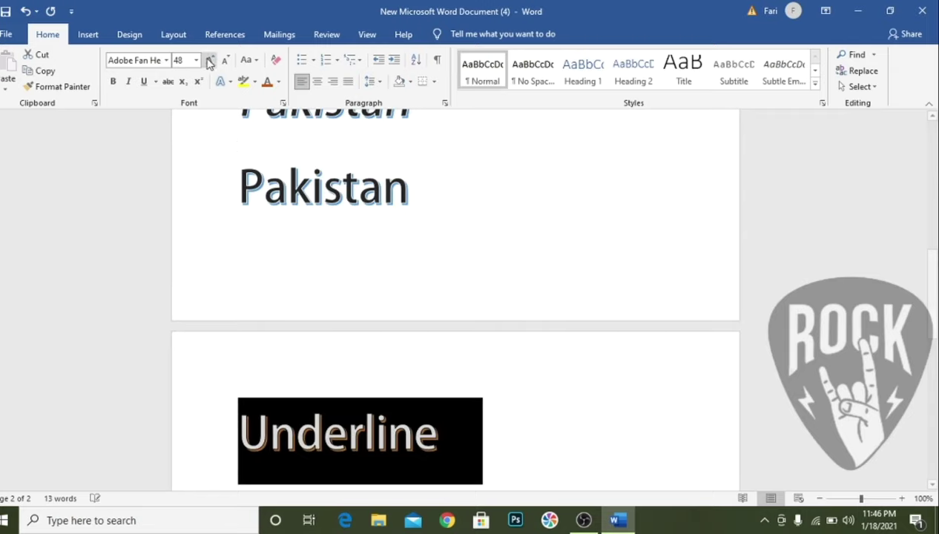
pyautogui.click(221, 81)
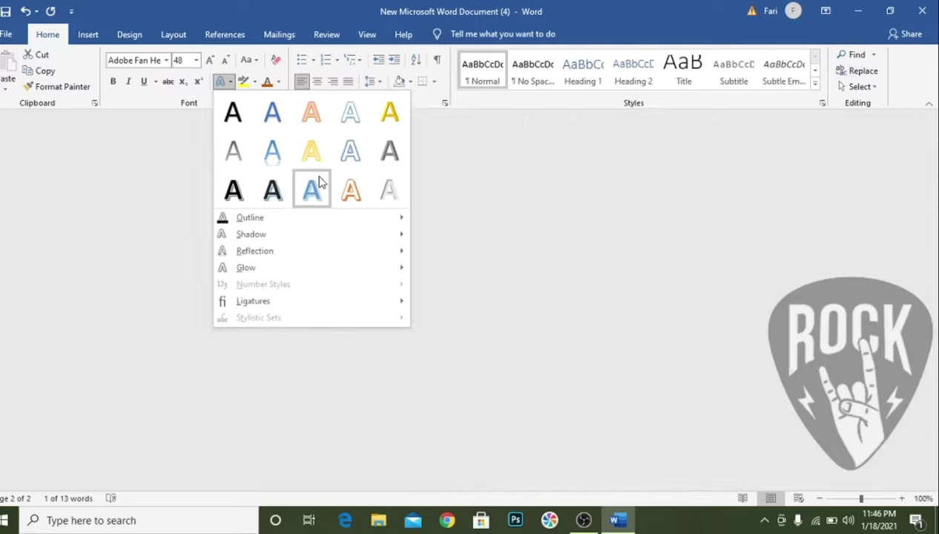
pyautogui.click(351, 190)
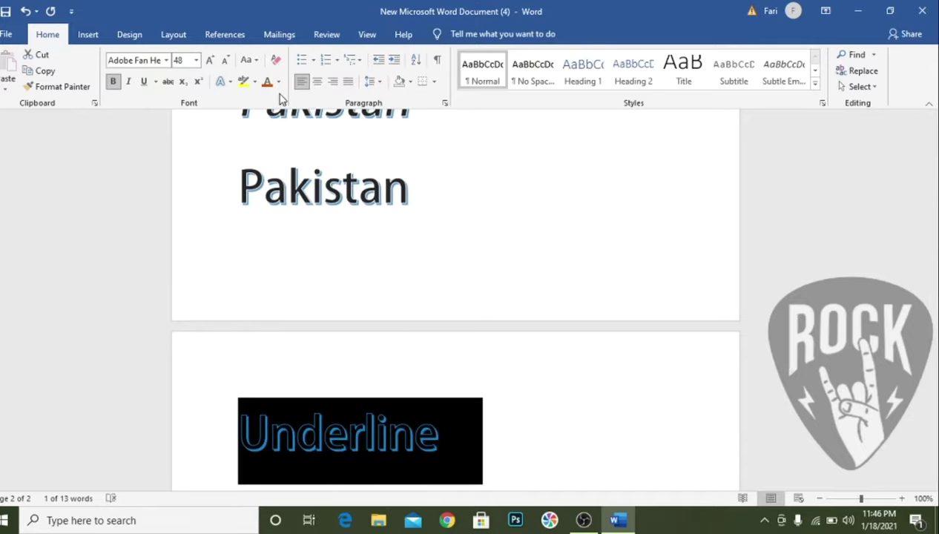
pyautogui.click(500, 413)
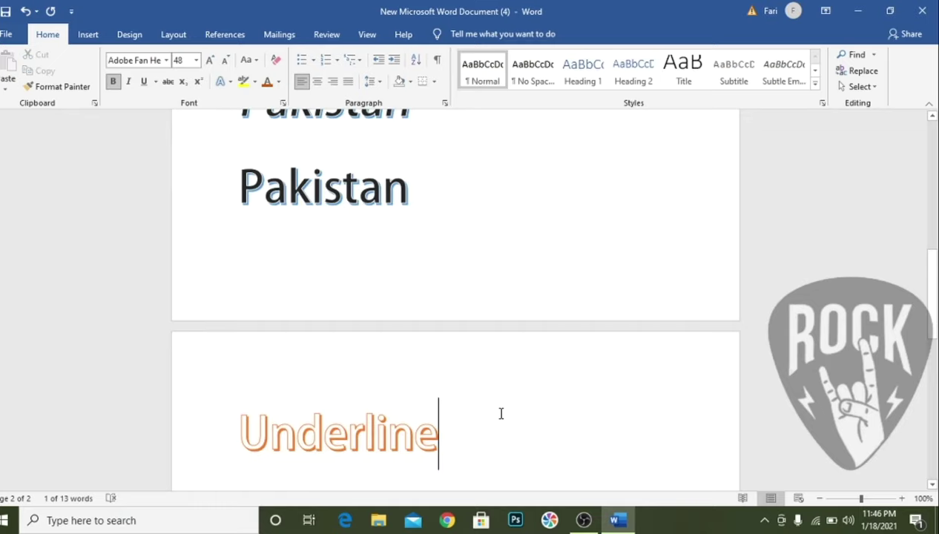
pyautogui.press('Return')
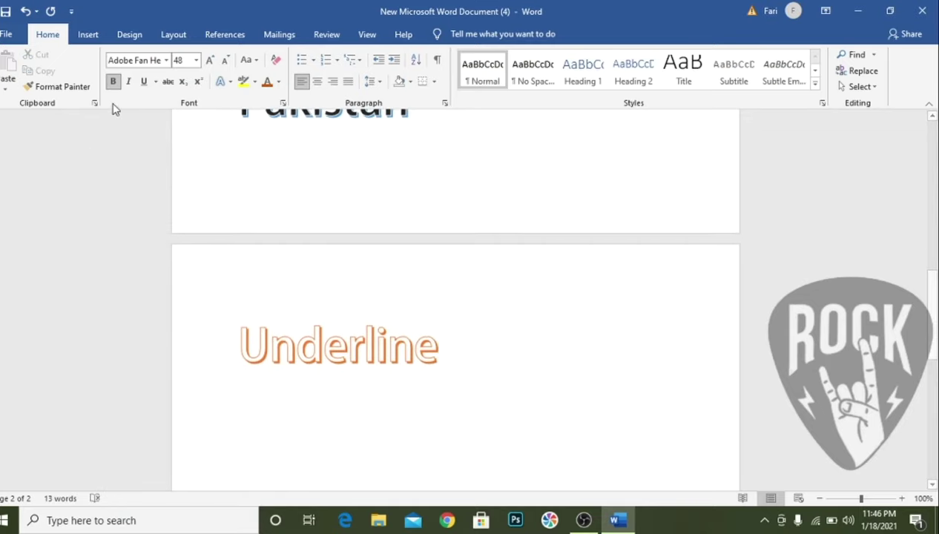
# - Type 'Pakistan' below Underline and underline it
pyautogui.write('P')
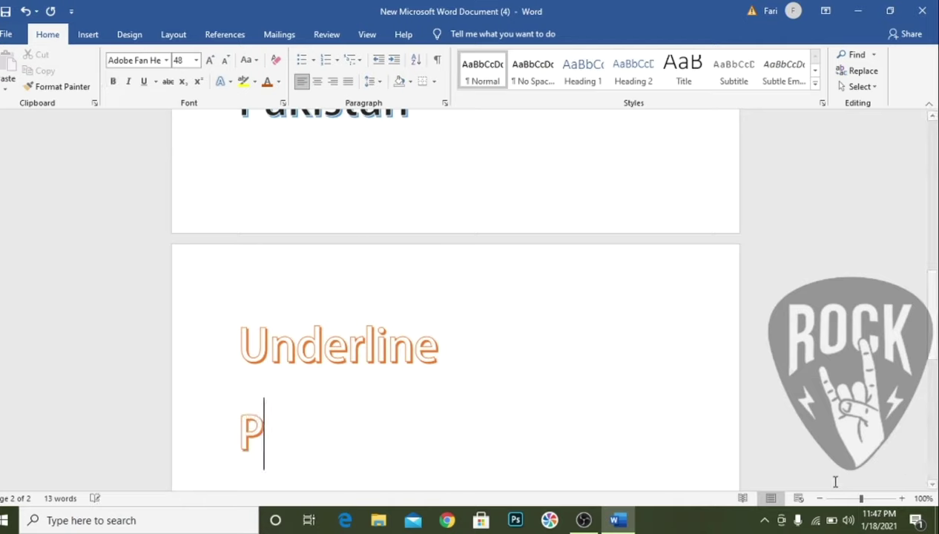
pyautogui.write('al')
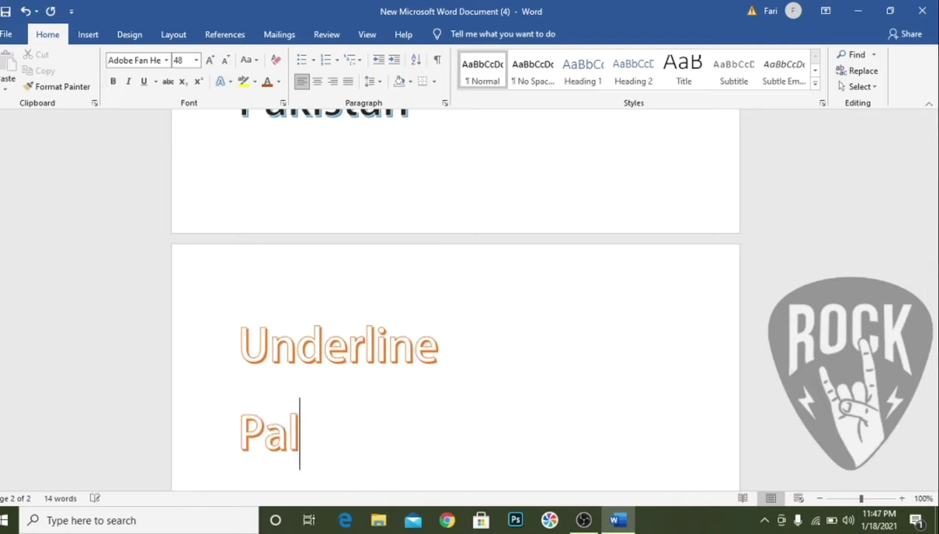
pyautogui.press('BackSpace')
pyautogui.write('kist')
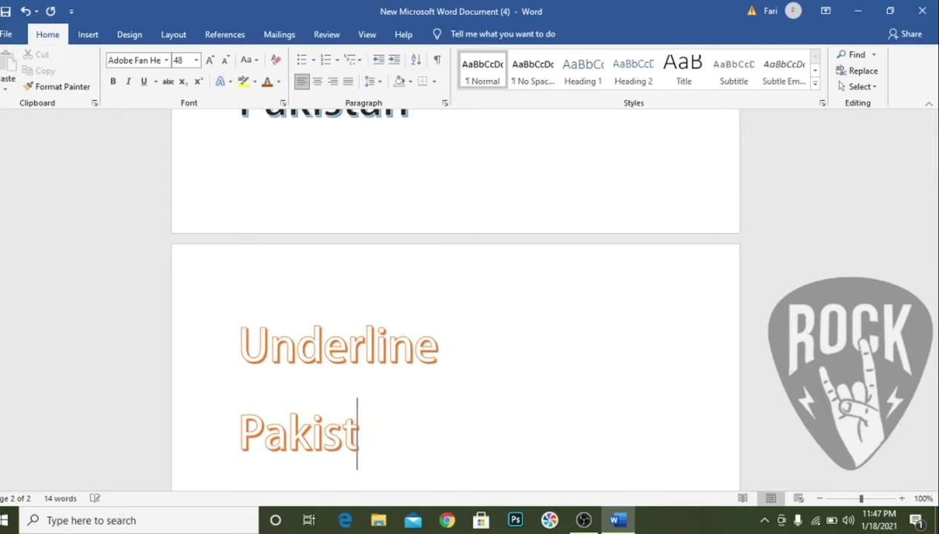
pyautogui.write('an')
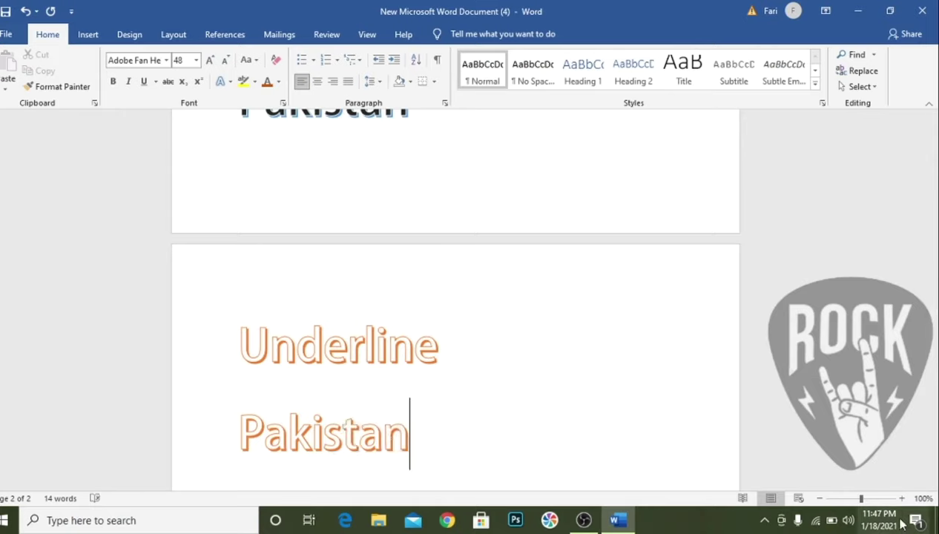
pyautogui.moveTo(422, 436); pyautogui.dragTo(279, 462)
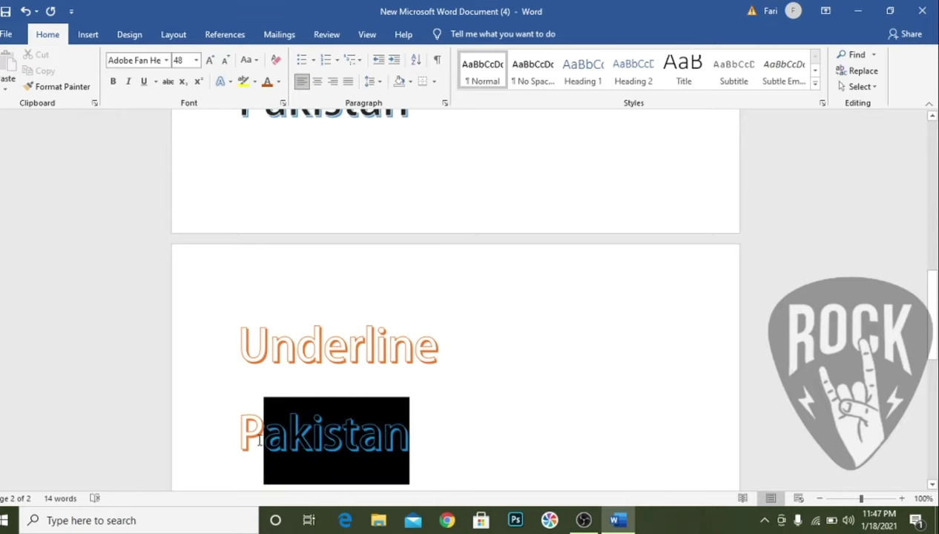
pyautogui.click(145, 81)
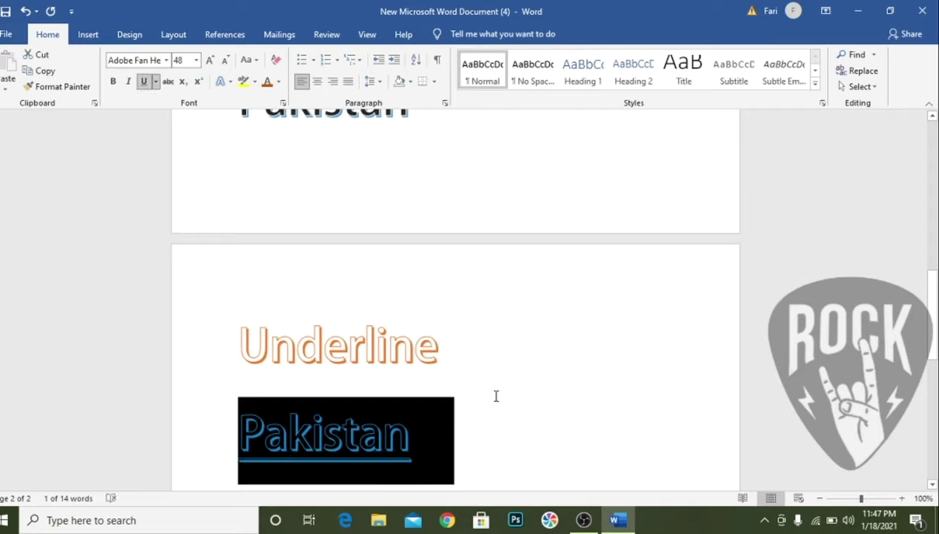
pyautogui.click(534, 412)
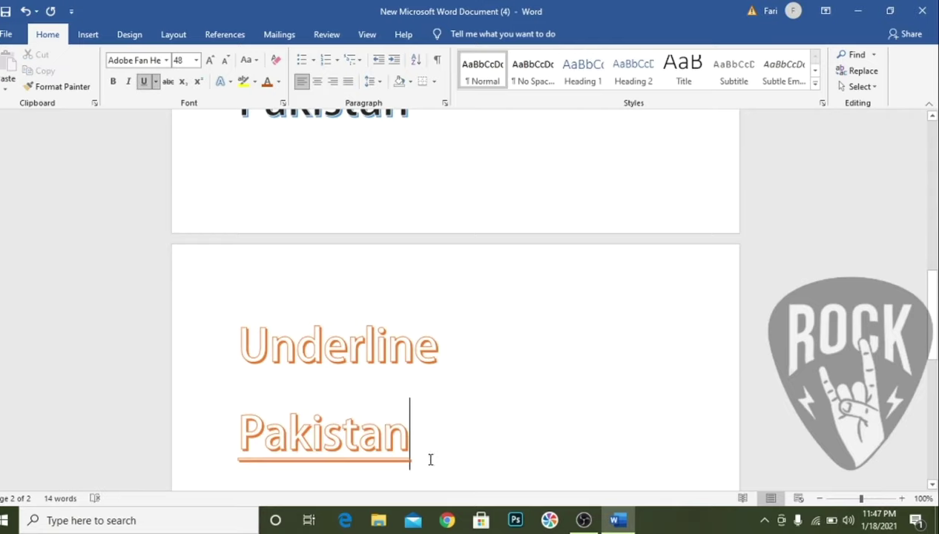
# - Change the Pakistan underline to the dashed style
pyautogui.moveTo(429, 465); pyautogui.dragTo(420, 465)
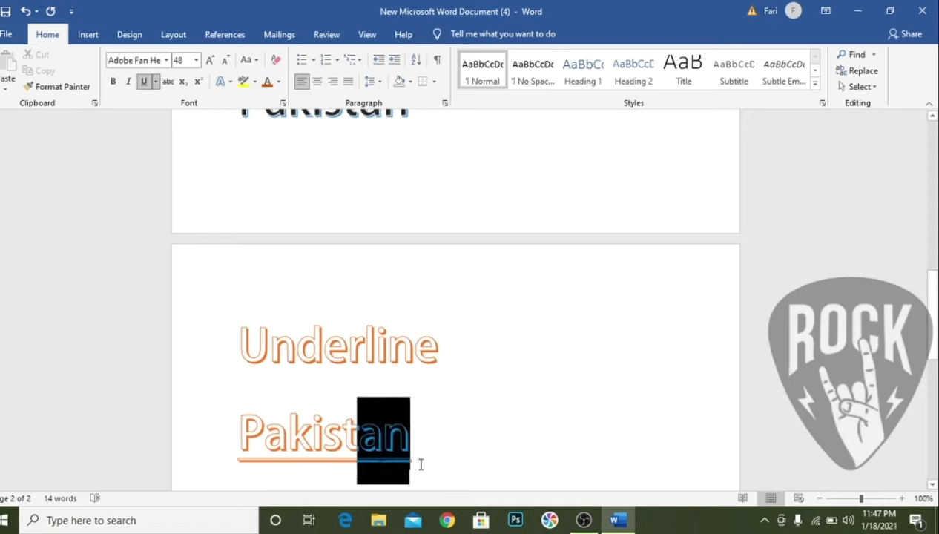
pyautogui.click(481, 462)
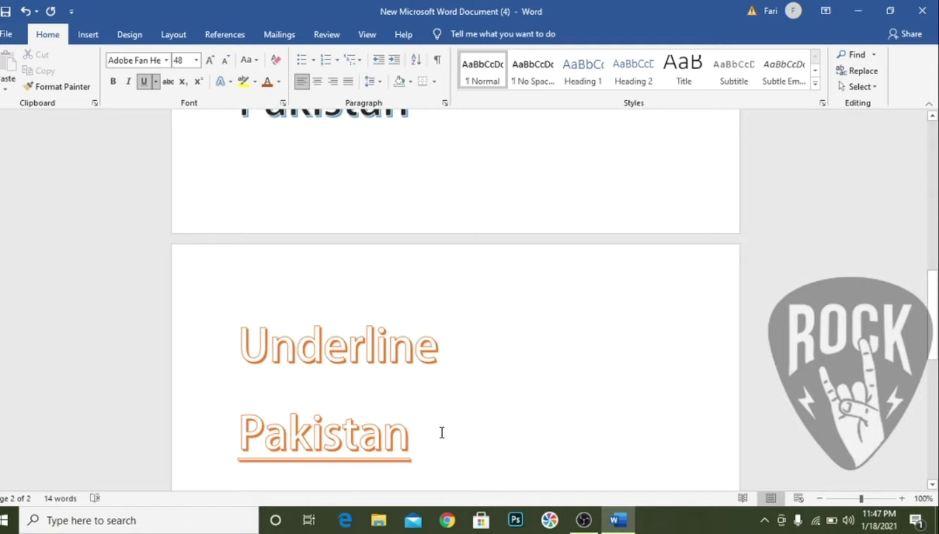
pyautogui.moveTo(441, 432); pyautogui.dragTo(266, 437)
pyautogui.click(416, 435)
pyautogui.click(182, 433)
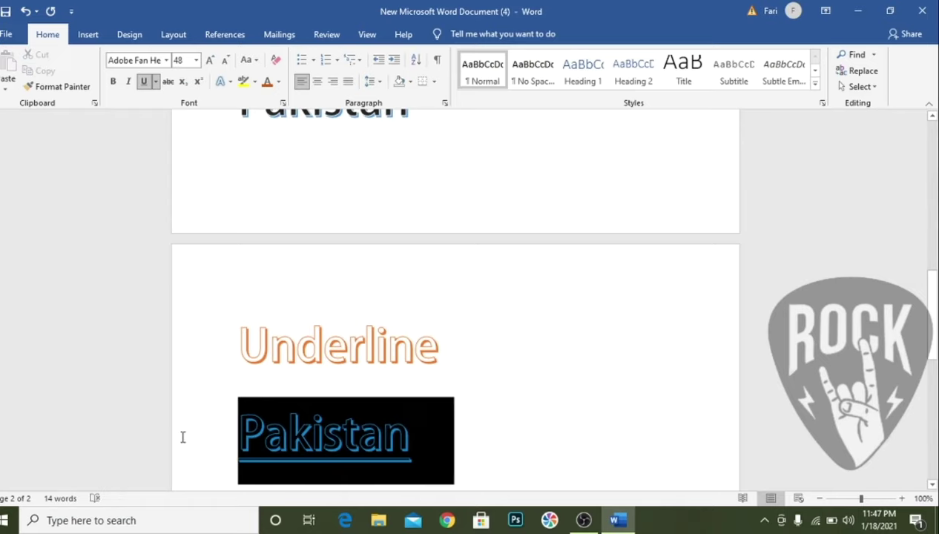
pyautogui.click(155, 83)
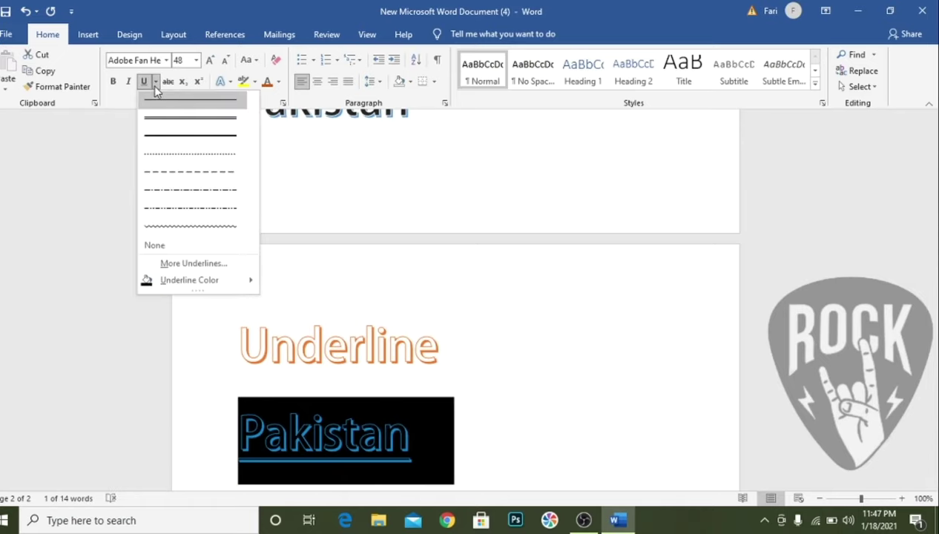
pyautogui.click(175, 172)
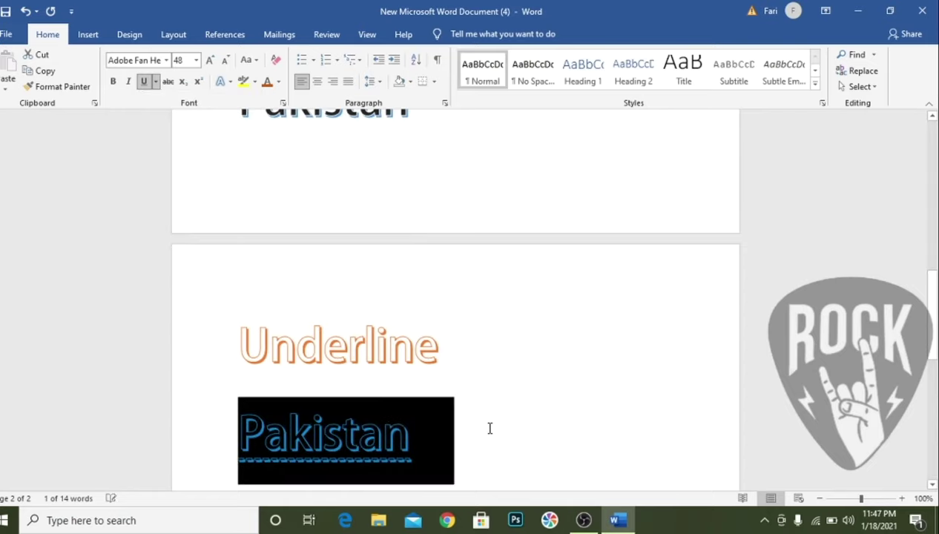
pyautogui.click(489, 428)
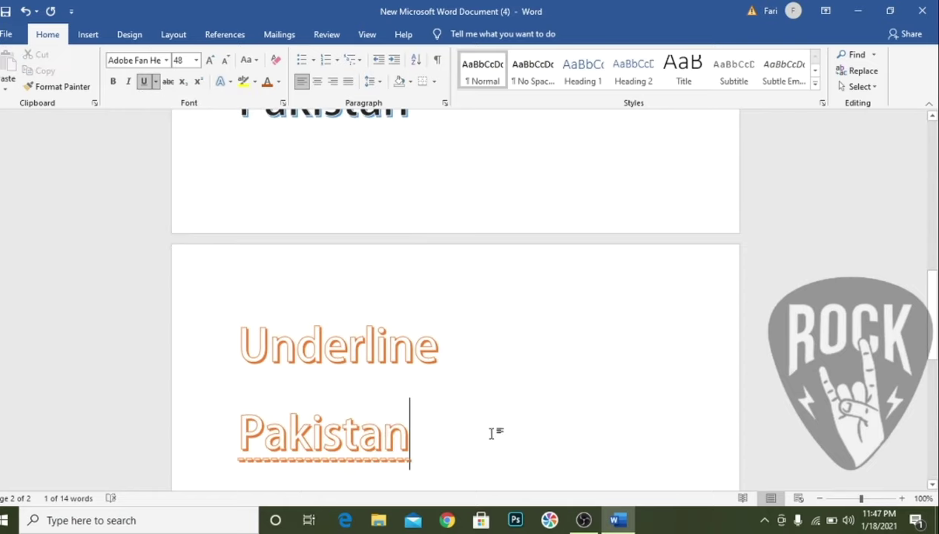
# - Set the dashed underline colour on Pakistan to orange
pyautogui.click(155, 81)
pyautogui.click(198, 224)
pyautogui.click(199, 426)
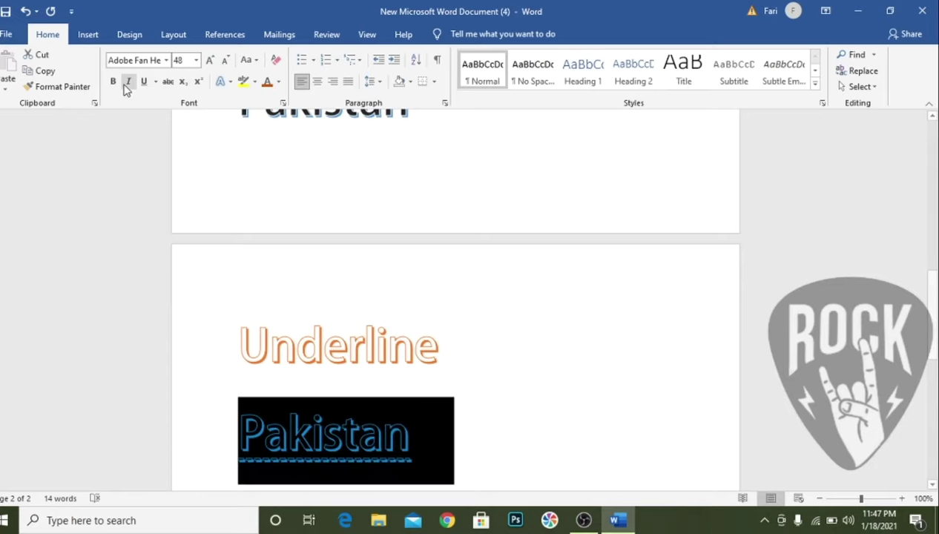
pyautogui.click(154, 82)
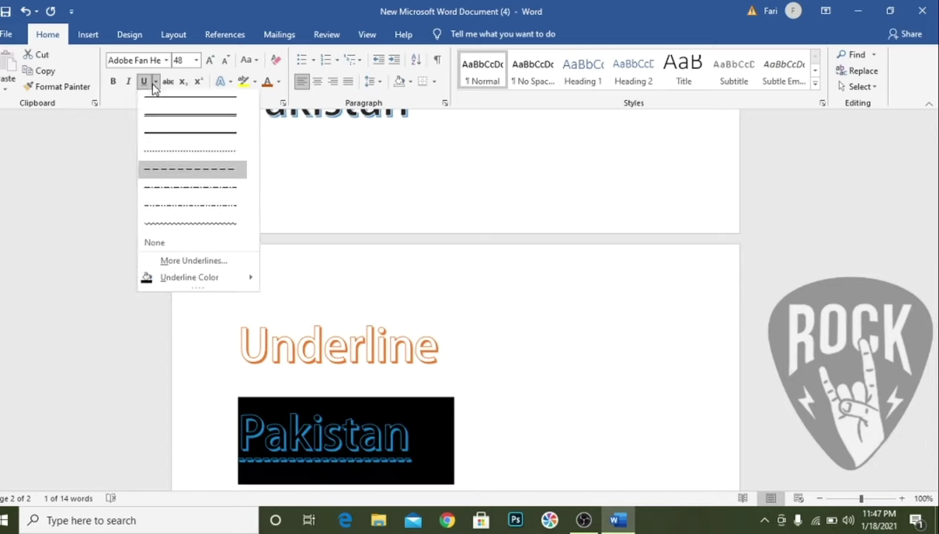
pyautogui.moveTo(189, 281)
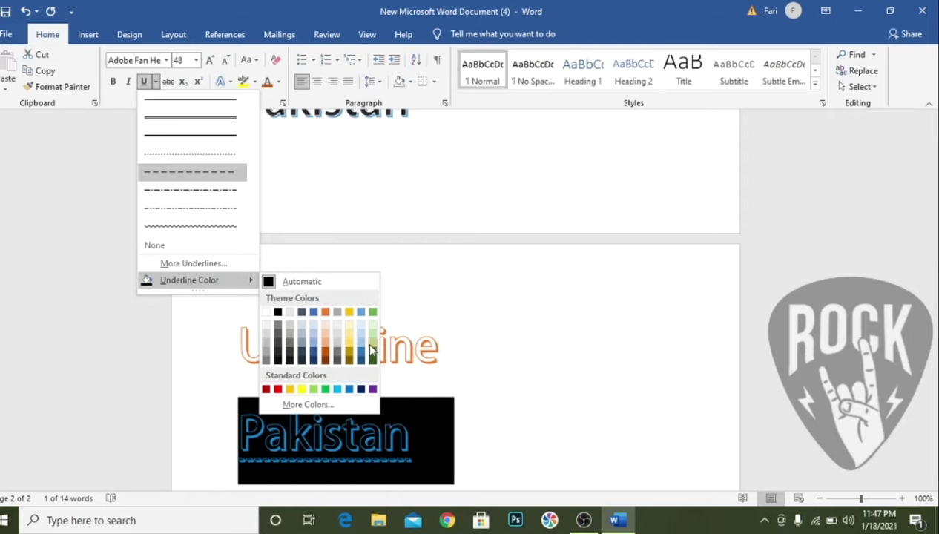
pyautogui.click(324, 359)
pyautogui.click(506, 360)
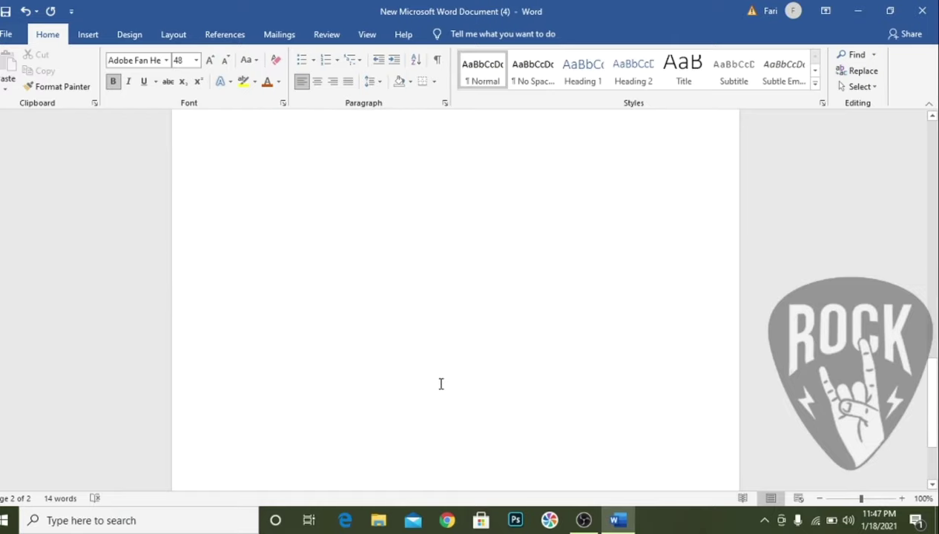
# - Type 'Shout key=Ctrl+b' on a new line below the second Pakistan on page 1
pyautogui.scroll(5, 441, 382)
pyautogui.scroll(5, 435, 379)
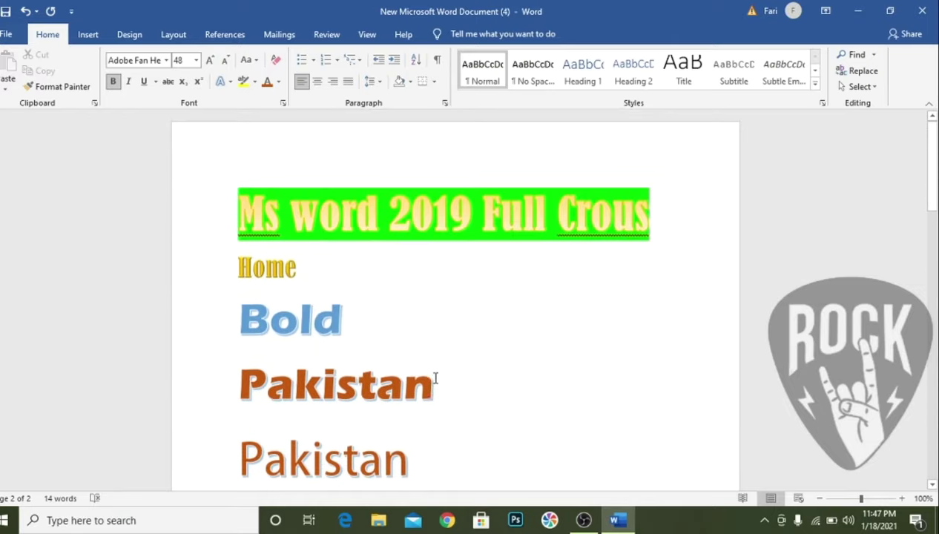
pyautogui.scroll(-5, 430, 341)
pyautogui.scroll(-2, 438, 334)
pyautogui.scroll(8, 426, 333)
pyautogui.scroll(-3, 706, 413)
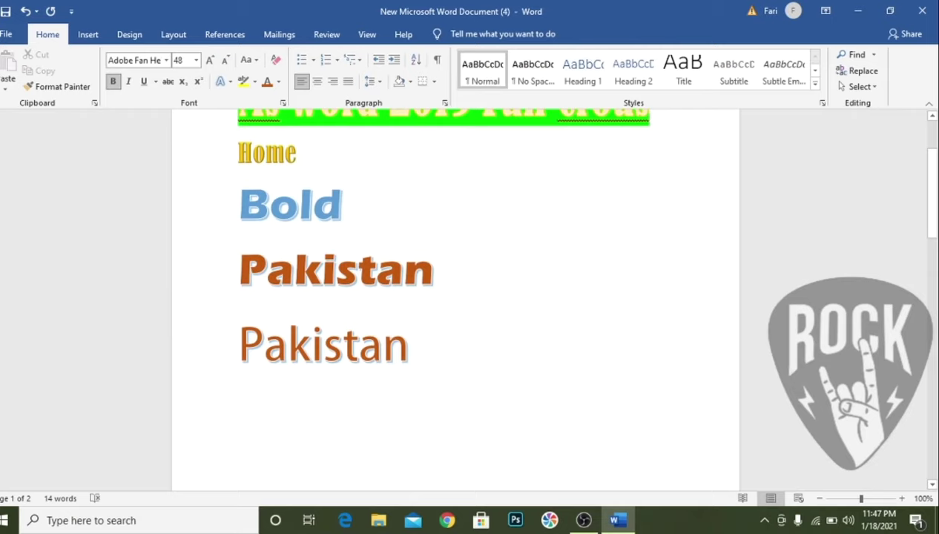
pyautogui.write('Sho')
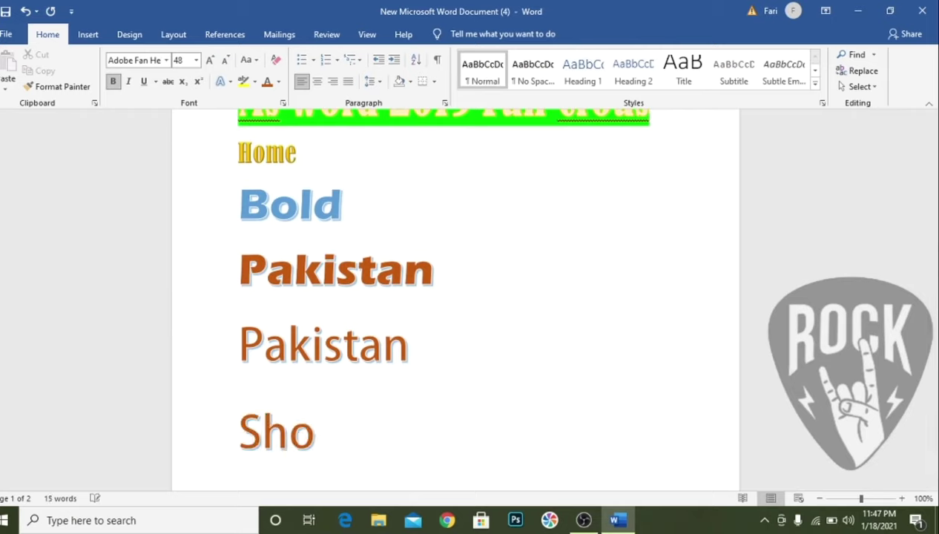
pyautogui.write('ut ')
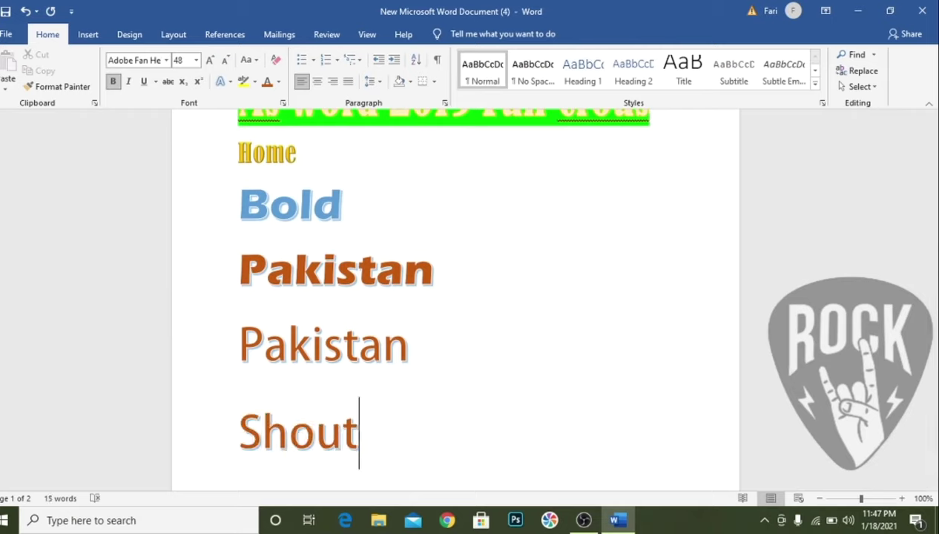
pyautogui.write('key')
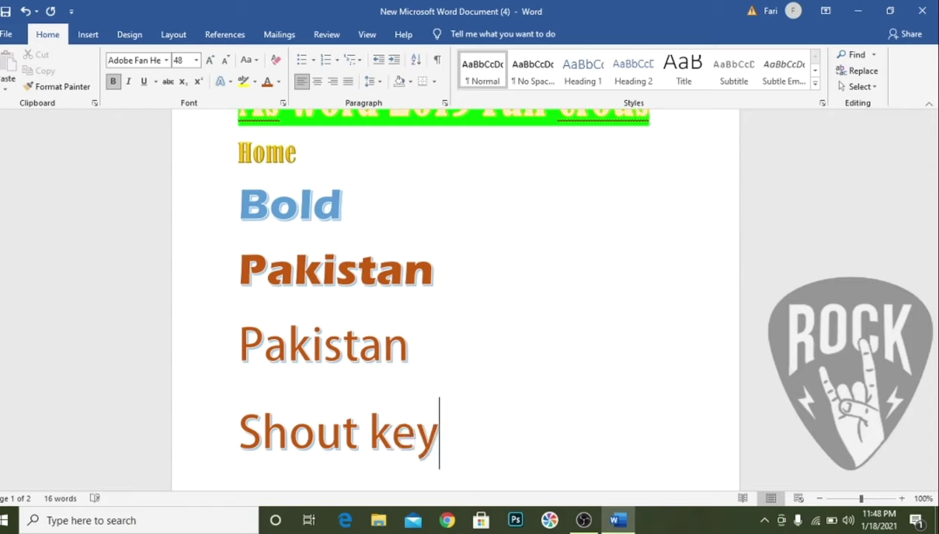
pyautogui.write('=')
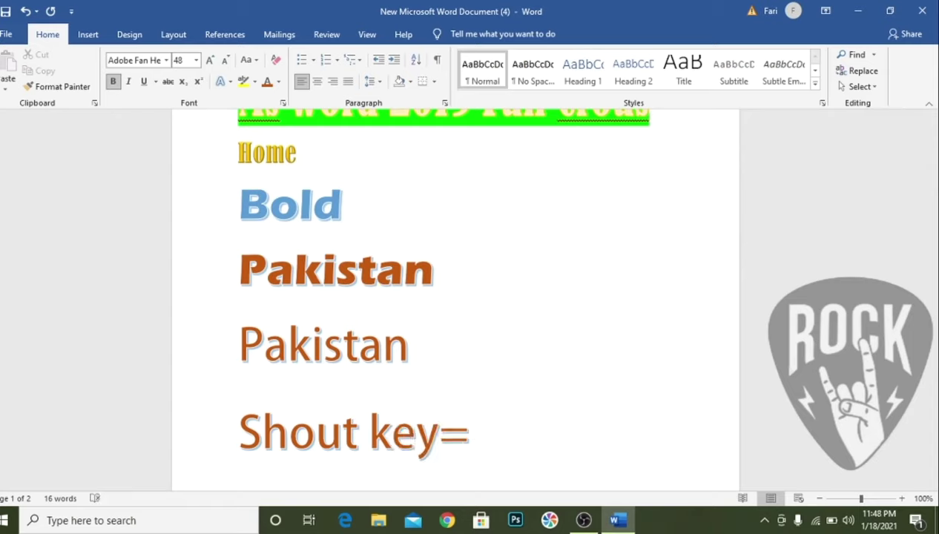
pyautogui.write('Ctrl')
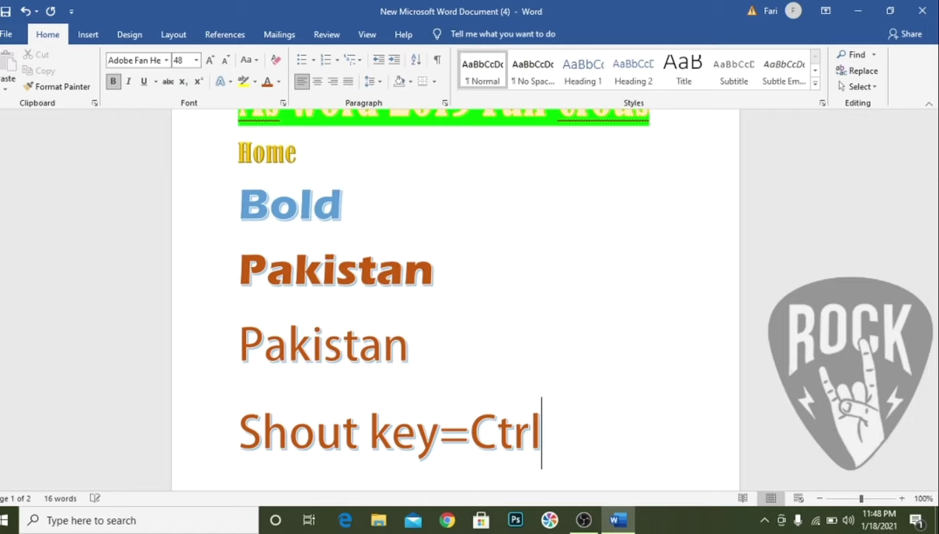
pyautogui.write('+')
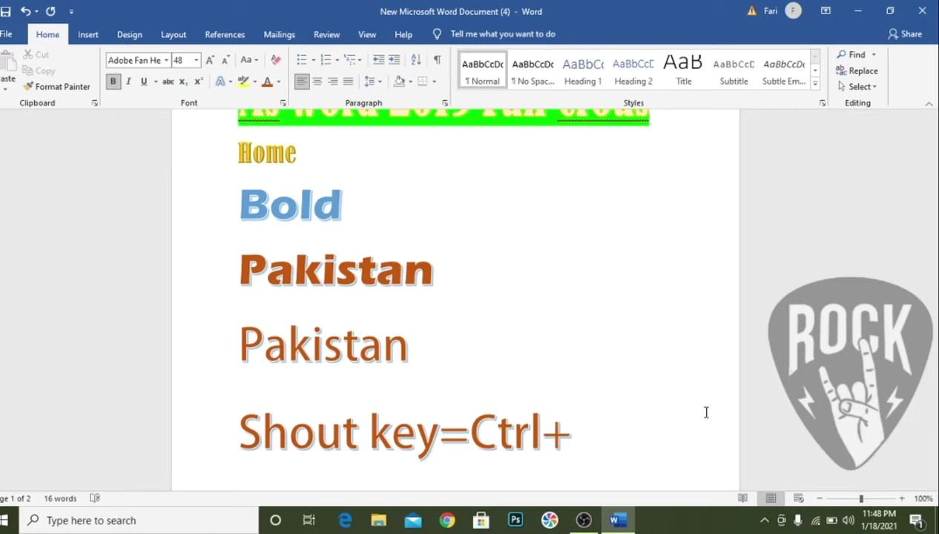
pyautogui.write('b')
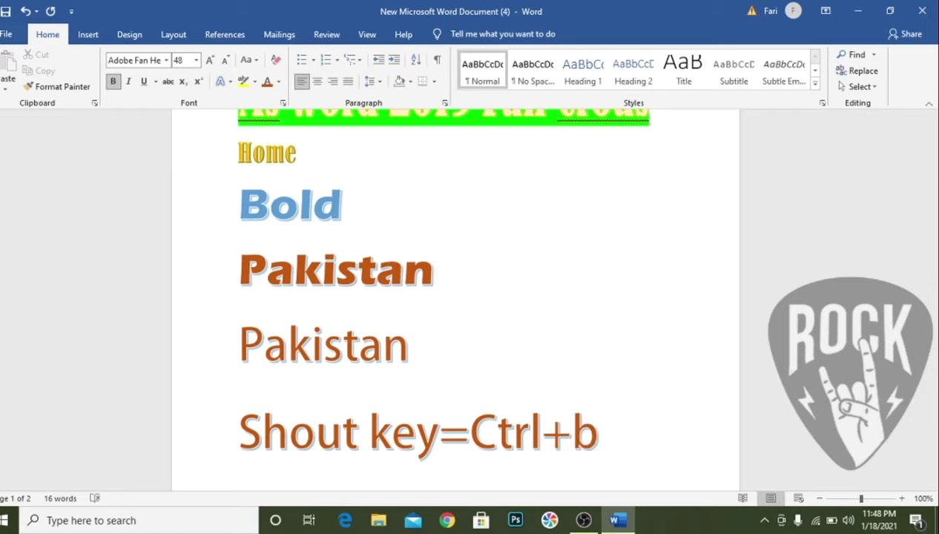
pyautogui.moveTo(934, 191); pyautogui.dragTo(935, 311)
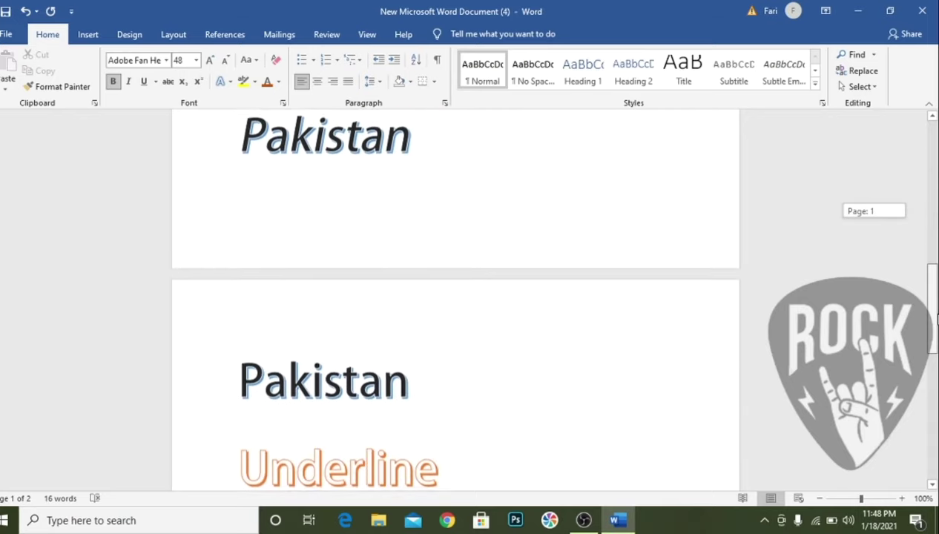
# - Add a 'Shout key=Ctrl+i' line directly below the plain Pakistan at the top of page 2
pyautogui.click(437, 372)
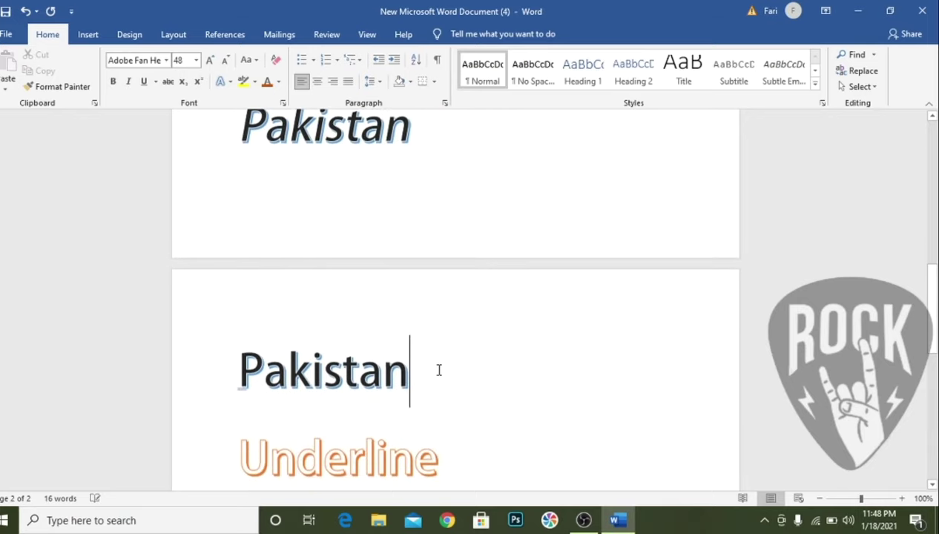
pyautogui.press('Return')
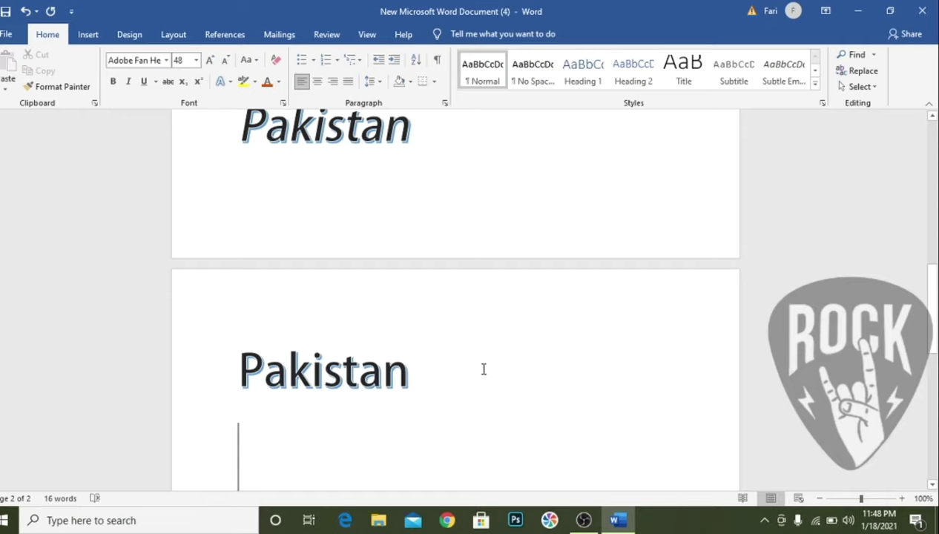
pyautogui.moveTo(935, 286); pyautogui.dragTo(936, 302)
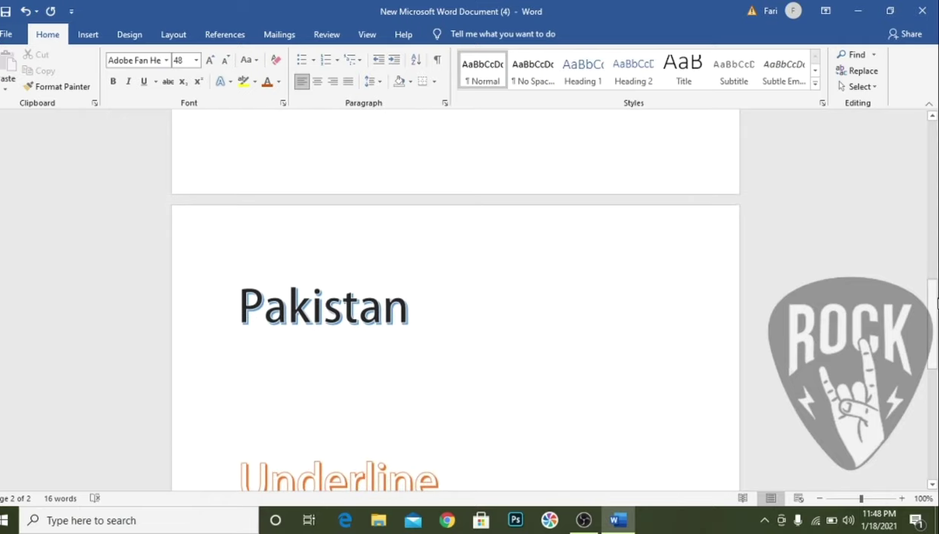
pyautogui.write('Sh')
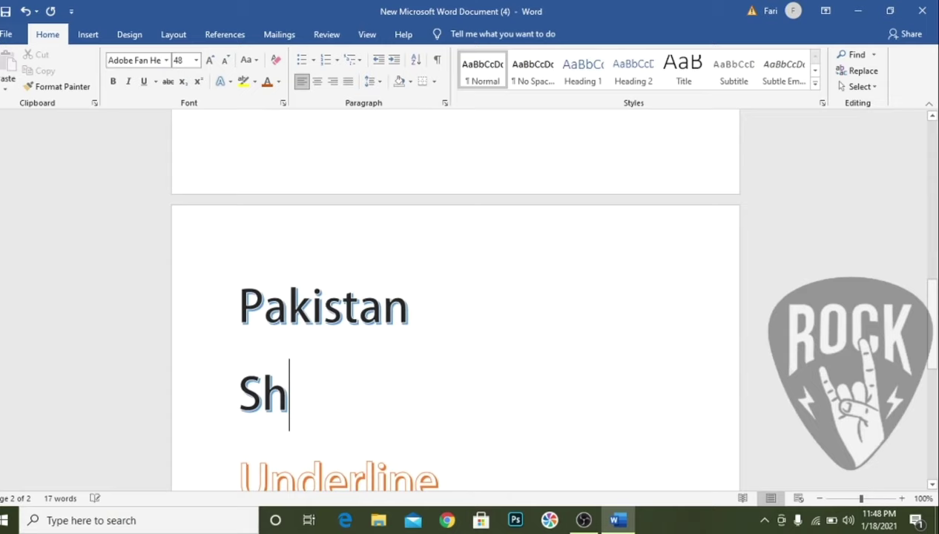
pyautogui.write('out')
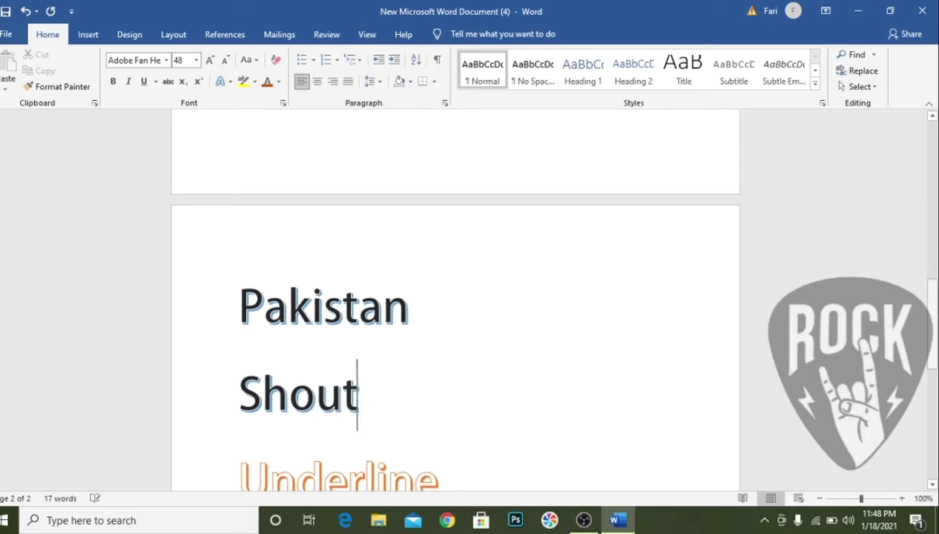
pyautogui.write(' k')
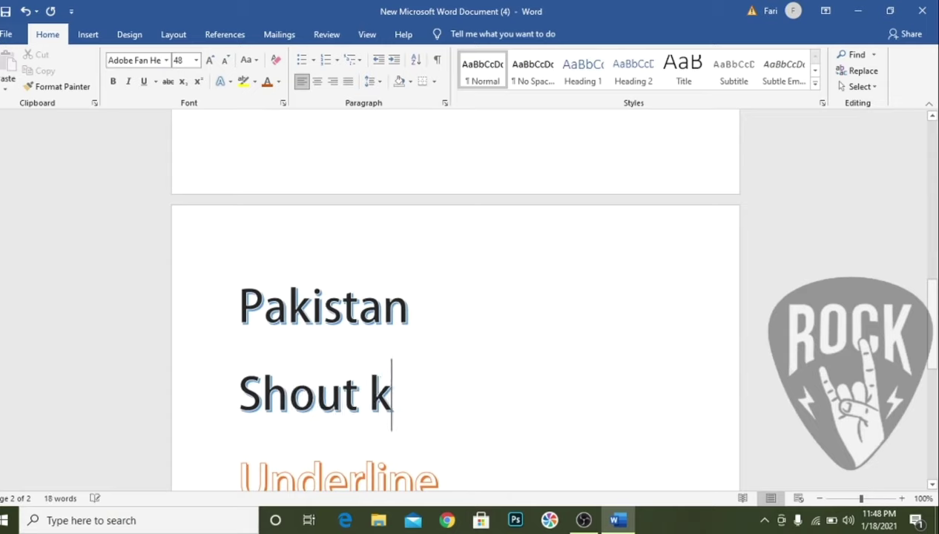
pyautogui.write('ey')
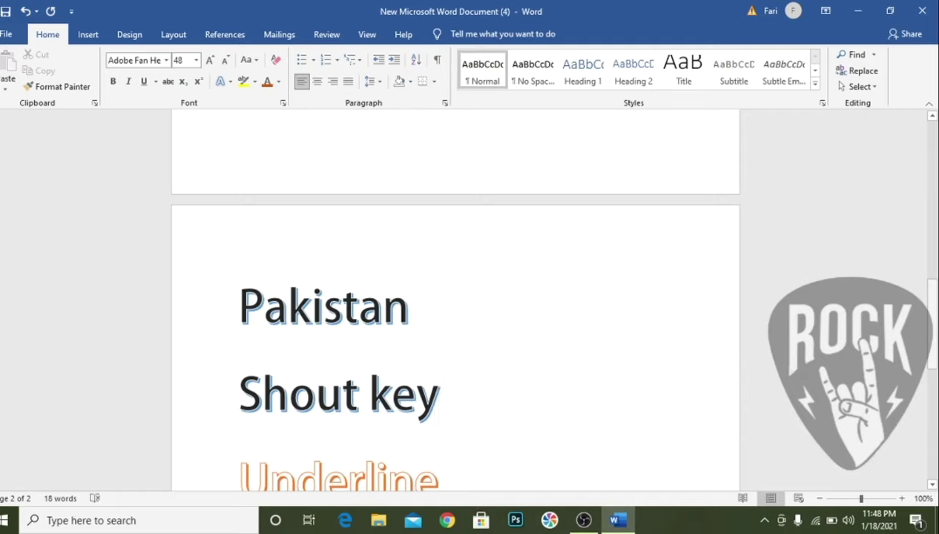
pyautogui.write('=')
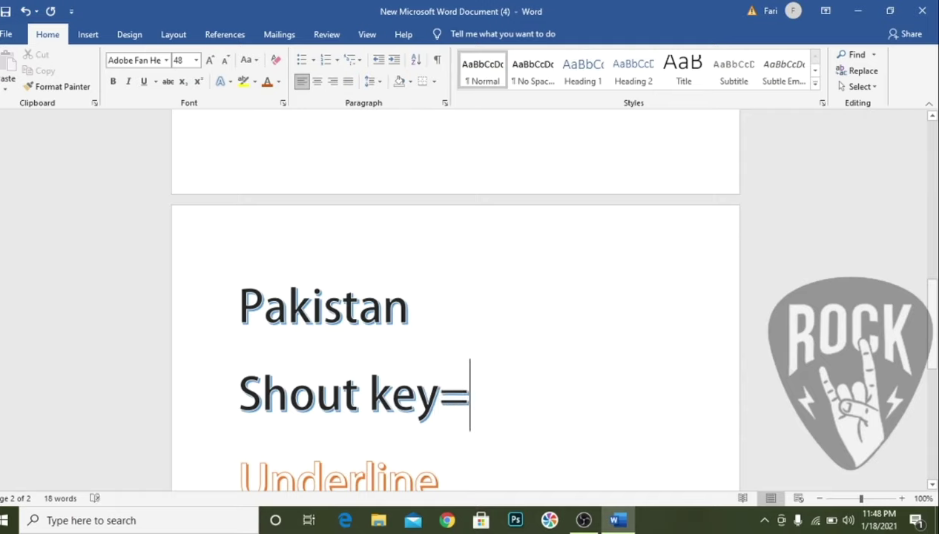
pyautogui.write('Ct')
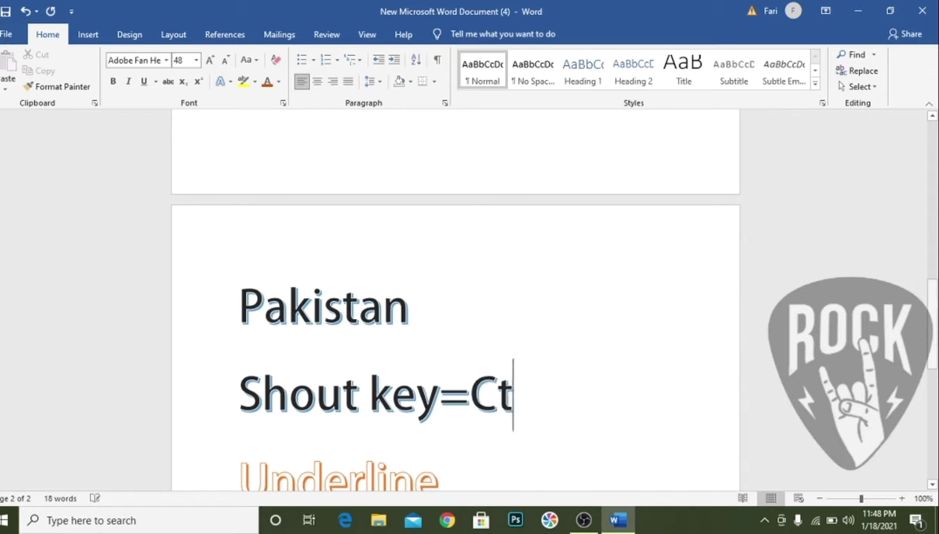
pyautogui.write('rl')
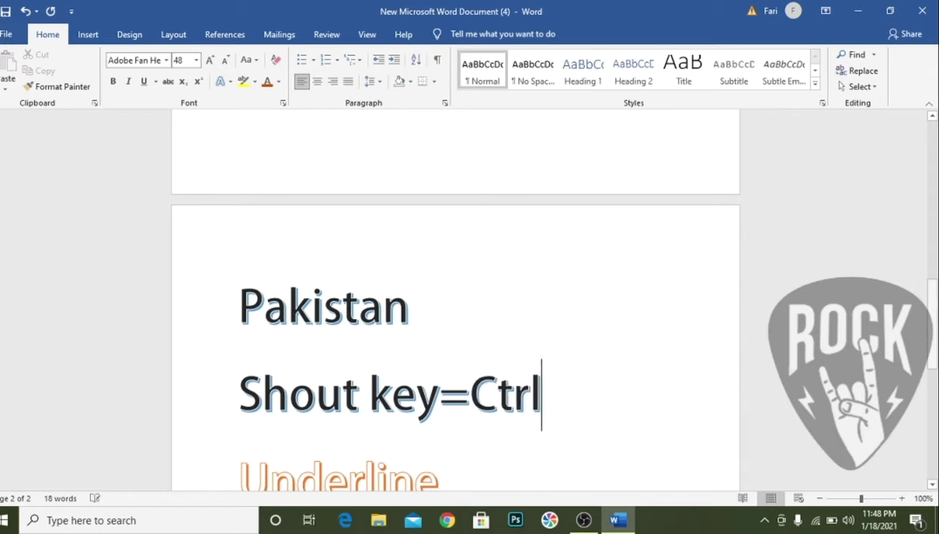
pyautogui.write('+')
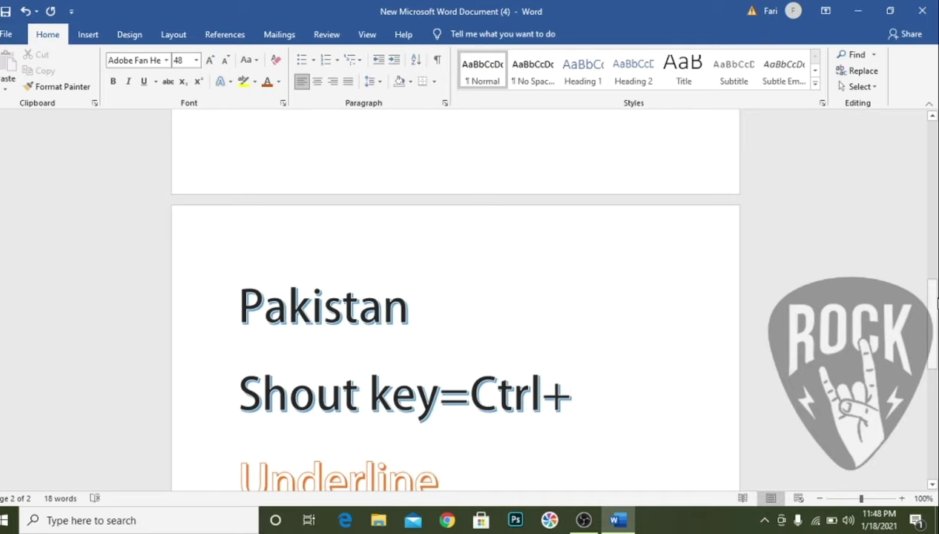
pyautogui.write('i')
pyautogui.scroll(-5, 601, 350)
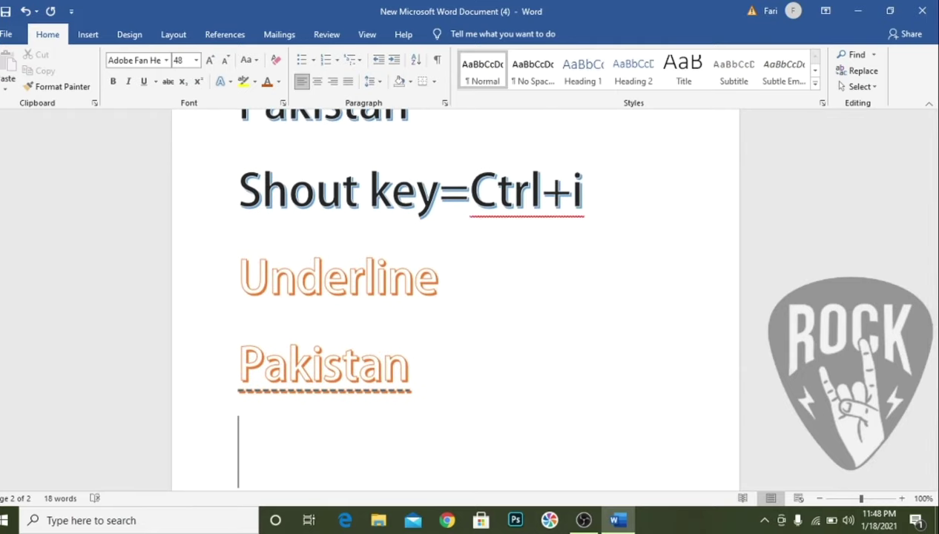
# - Complete the 'Shout key=Ctrl+U' line, add an empty line below, and select the orange Pakistan
pyautogui.write('Shout key')
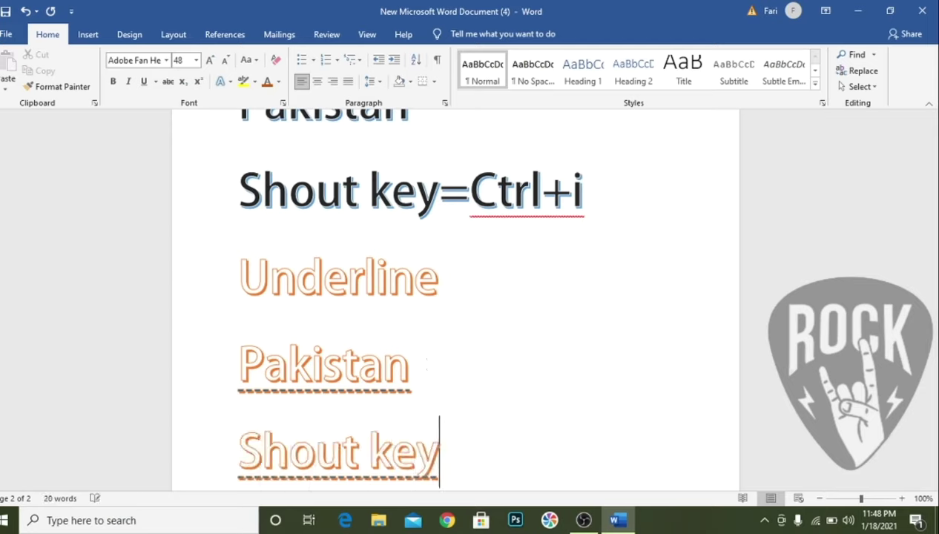
pyautogui.write('=')
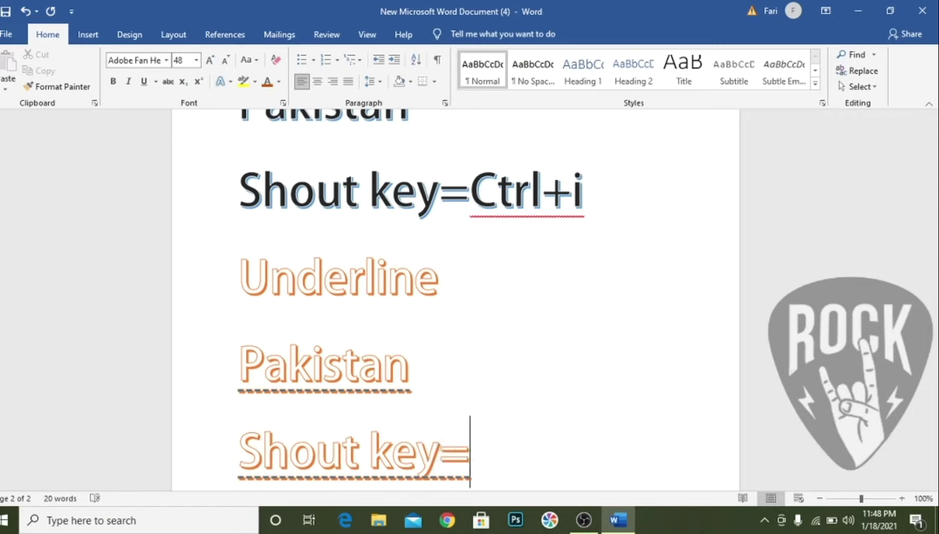
pyautogui.write('C')
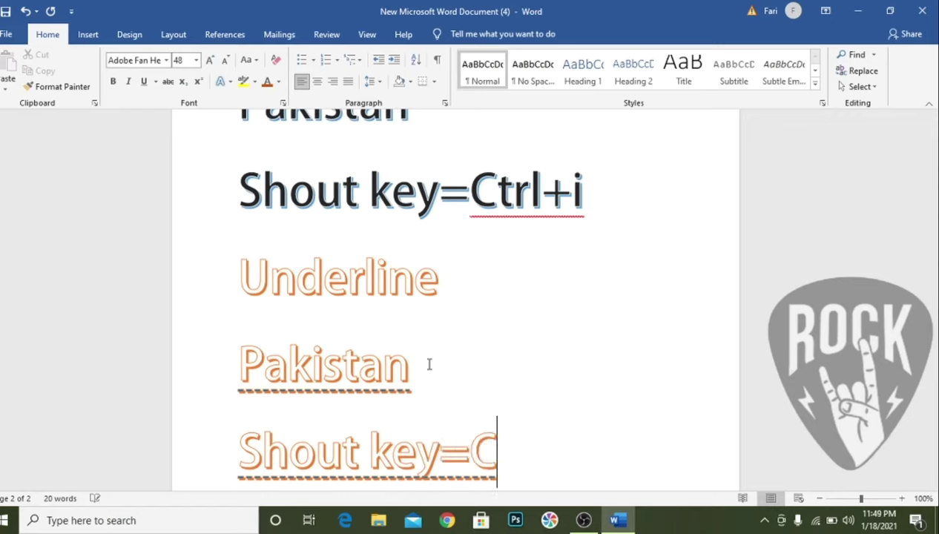
pyautogui.write('trl')
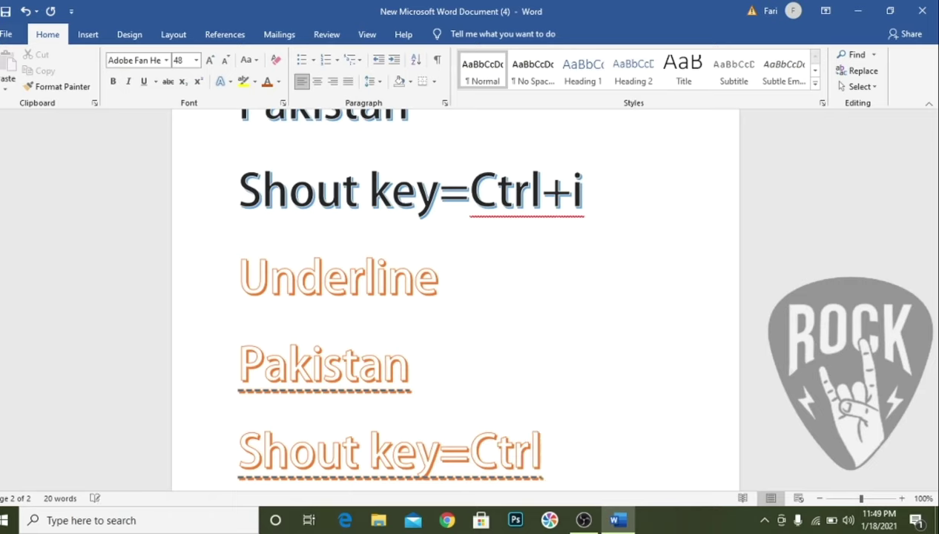
pyautogui.write('+U')
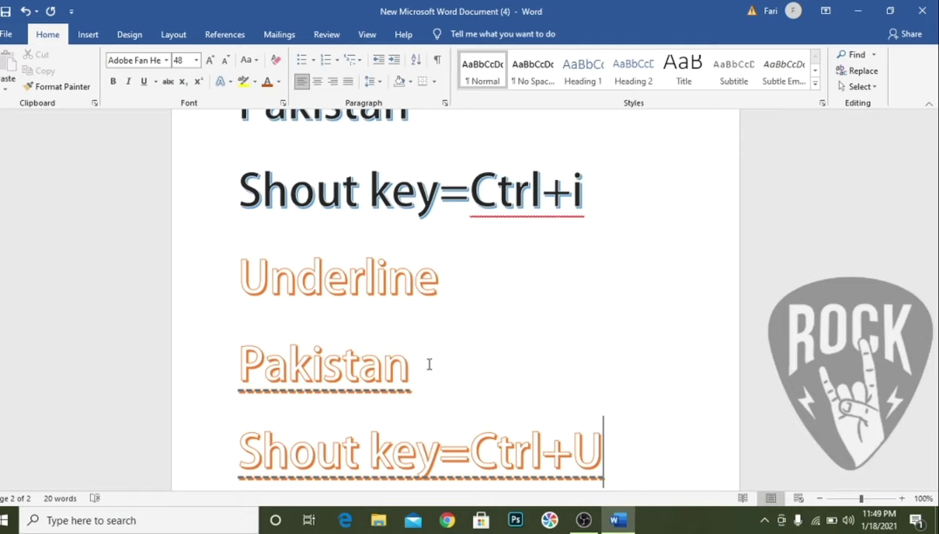
pyautogui.press('Return')
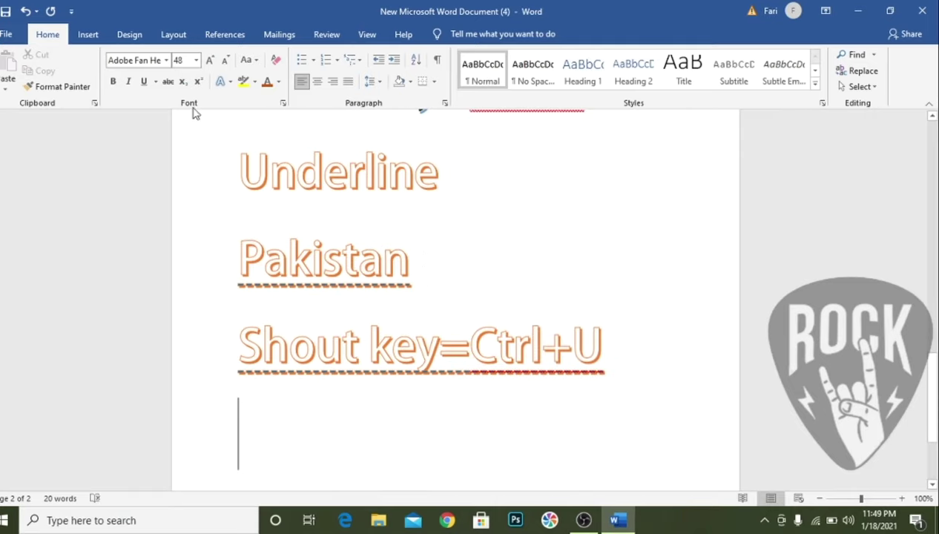
pyautogui.moveTo(408, 259); pyautogui.dragTo(236, 260)
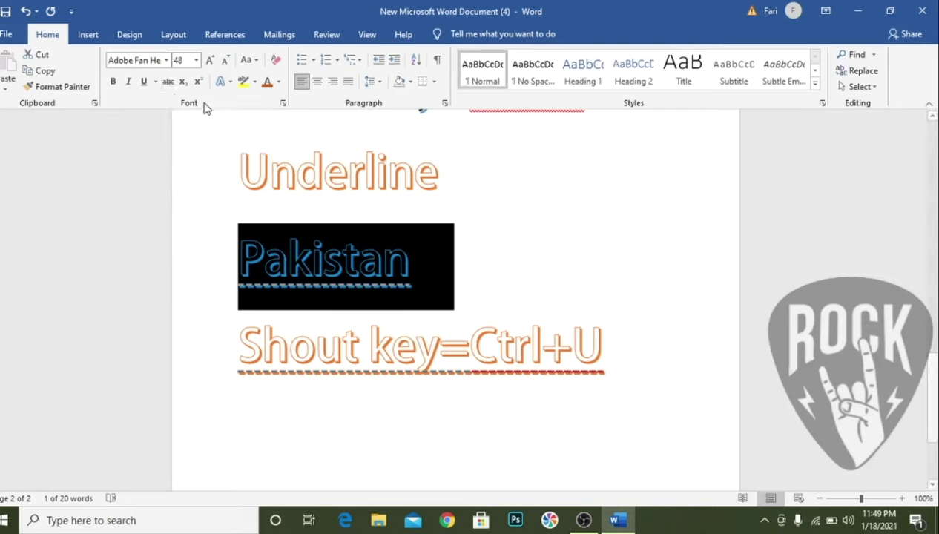
# - Strike through the Pakistan, Underline and 'Shout key=Ctrl+b' lines
pyautogui.click(167, 81)
pyautogui.click(445, 259)
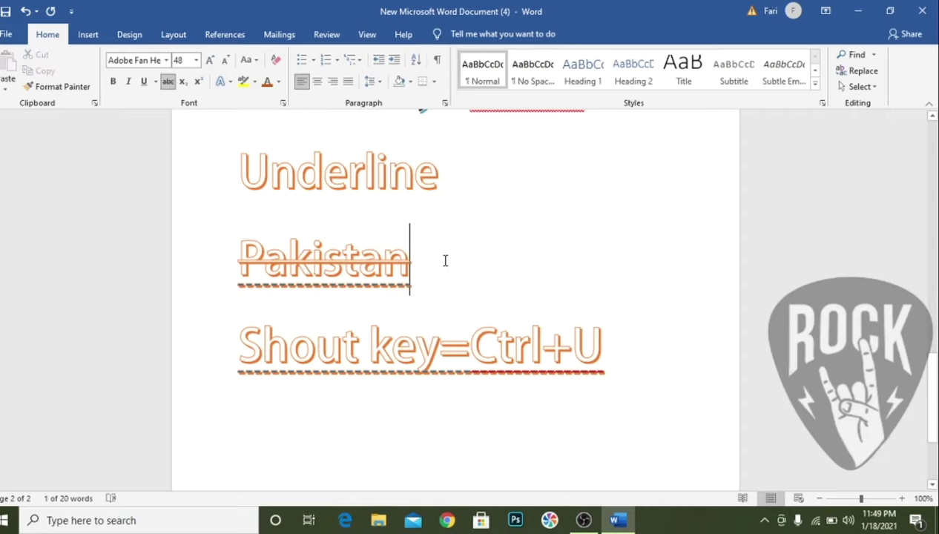
pyautogui.moveTo(441, 184); pyautogui.dragTo(237, 177)
pyautogui.click(170, 88)
pyautogui.scroll(10, 519, 241)
pyautogui.tripleClick(608, 324)
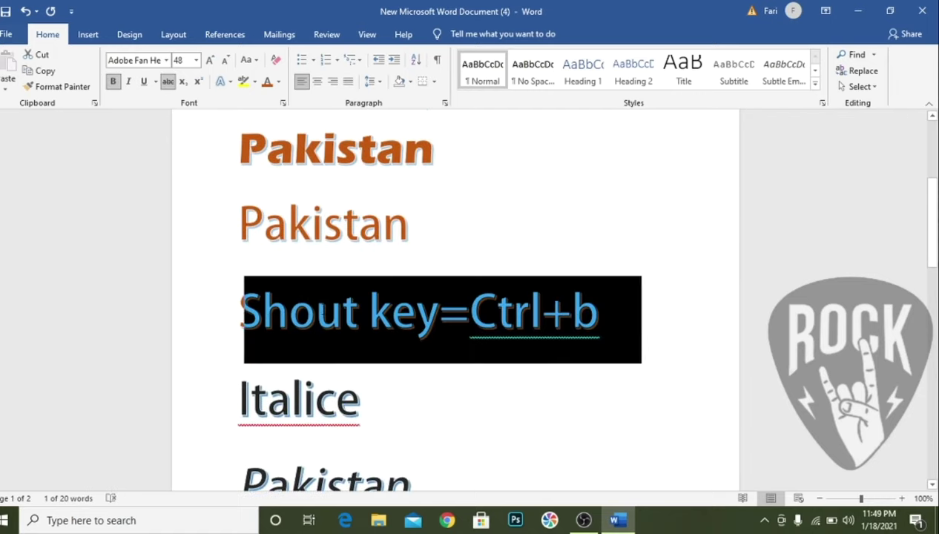
pyautogui.click(168, 81)
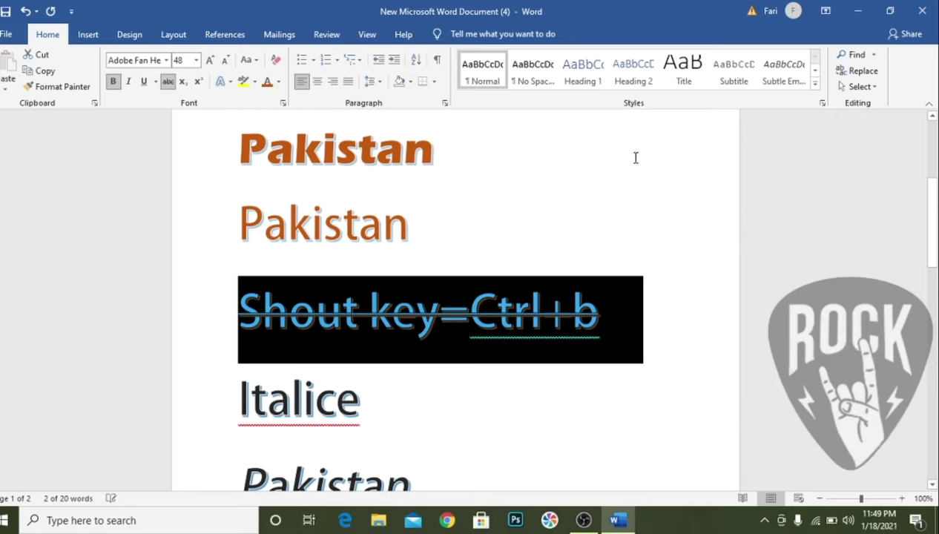
# - Strike through the first bold Pakistan and the word Bold
pyautogui.click(597, 167)
pyautogui.moveTo(440, 157); pyautogui.dragTo(242, 154)
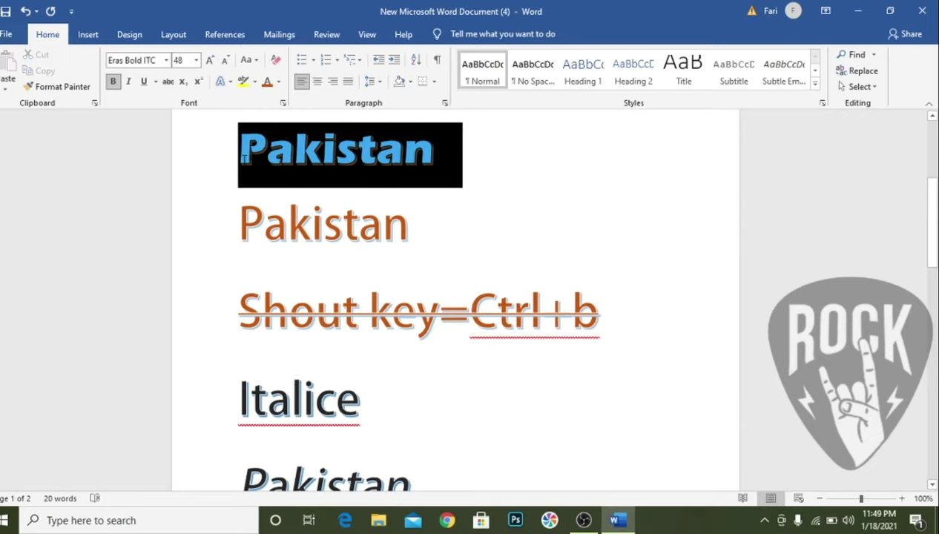
pyautogui.click(168, 82)
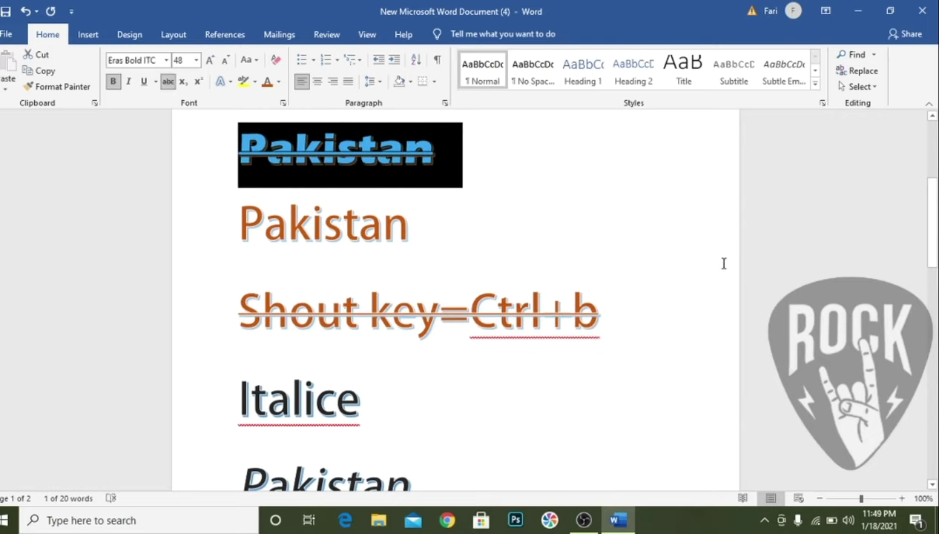
pyautogui.scroll(5, 723, 263)
pyautogui.moveTo(341, 319); pyautogui.dragTo(238, 319)
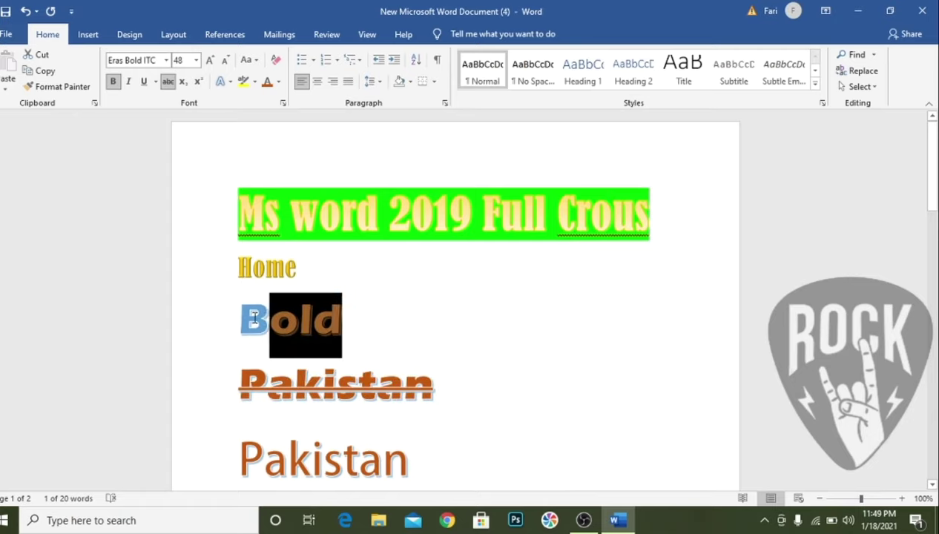
pyautogui.click(168, 82)
pyautogui.click(519, 363)
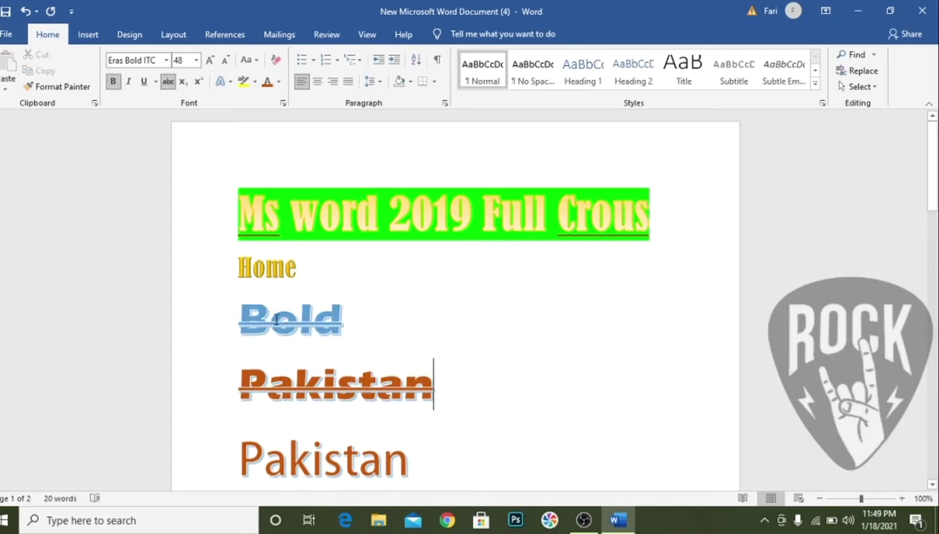
# - Delete everything from Bold to the end of the document
pyautogui.moveTo(238, 319); pyautogui.dragTo(614, 524)
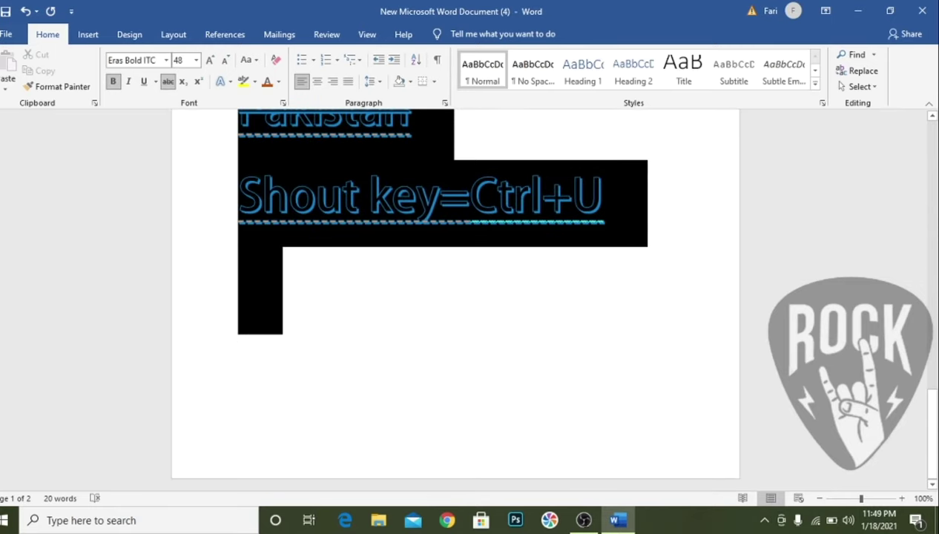
pyautogui.press('Delete')
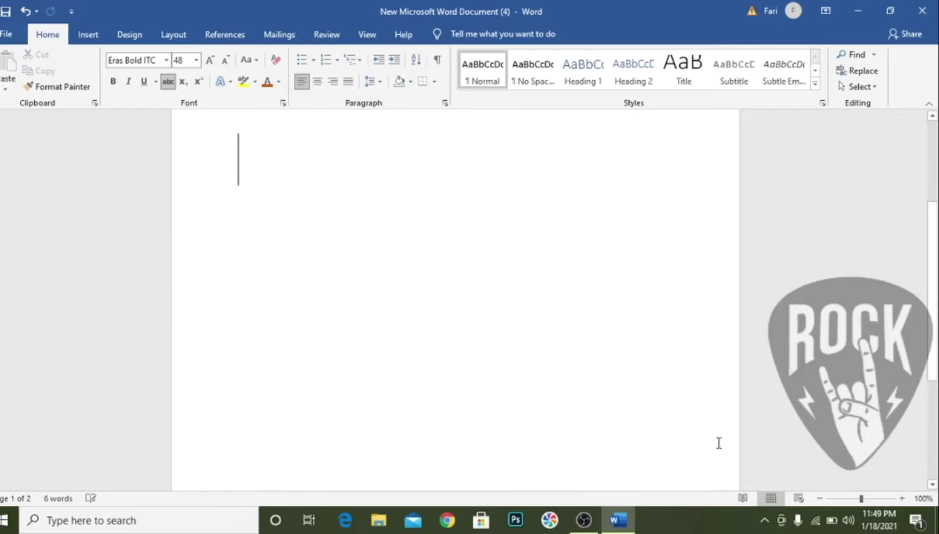
pyautogui.moveTo(923, 297); pyautogui.dragTo(923, 216)
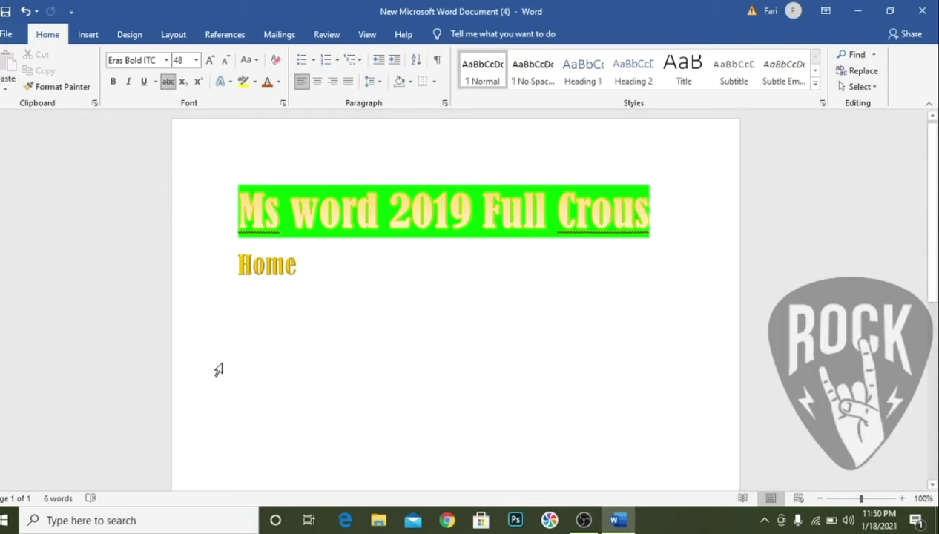
# - Type Pakistan under Home without strikethrough, in Adobe Fangsong Std R with a grey text effect
pyautogui.write('Pakista')
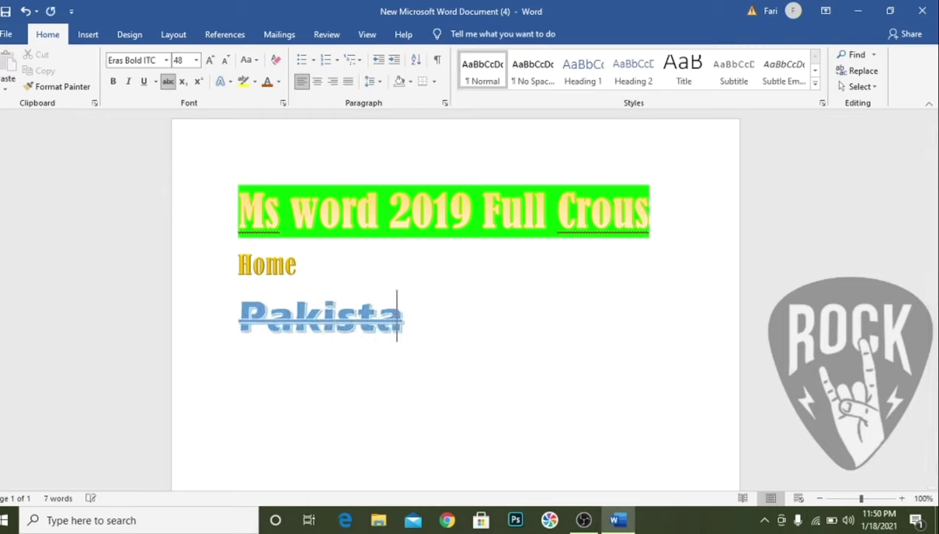
pyautogui.write('n')
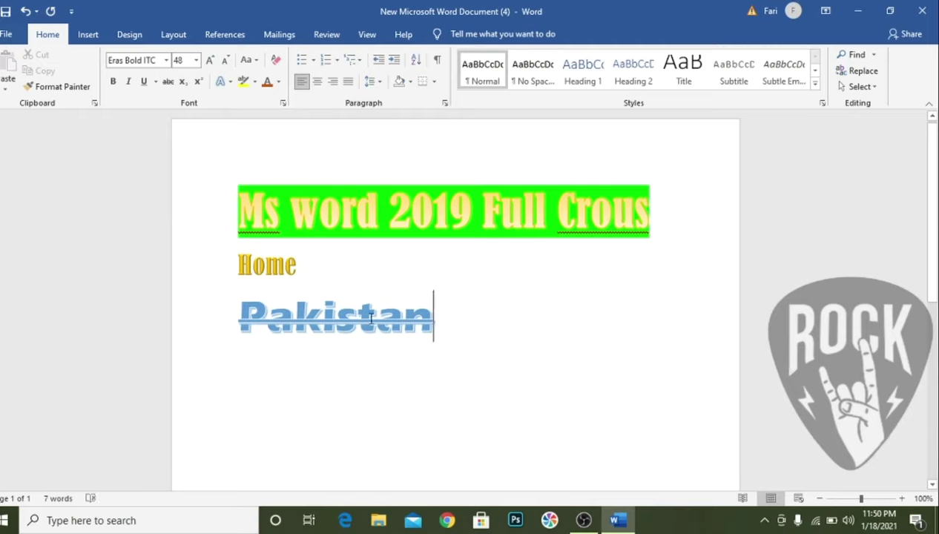
pyautogui.click(208, 308)
pyautogui.click(168, 82)
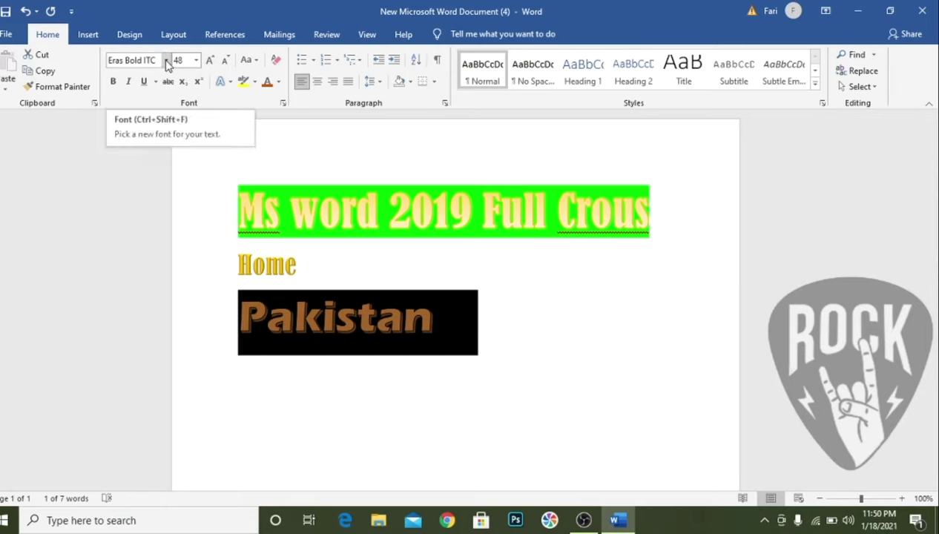
pyautogui.click(166, 60)
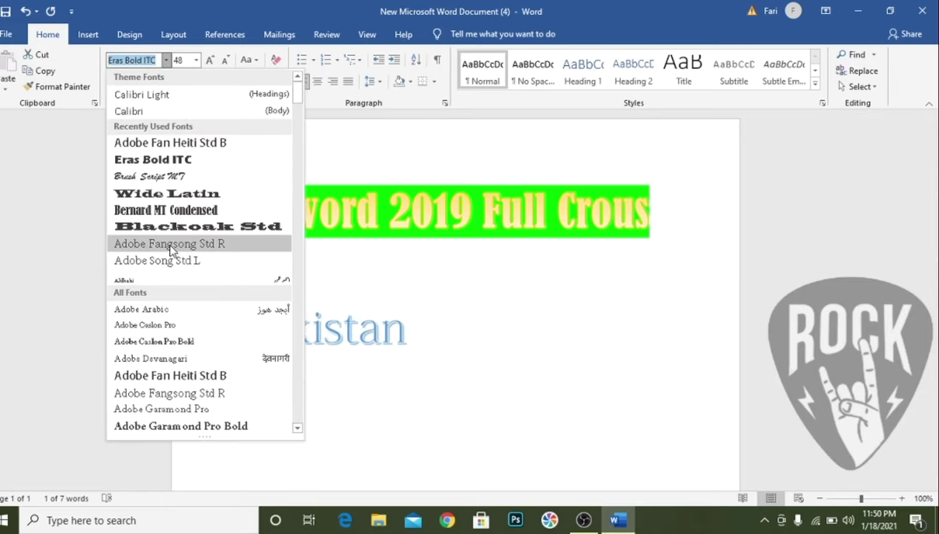
pyautogui.click(166, 243)
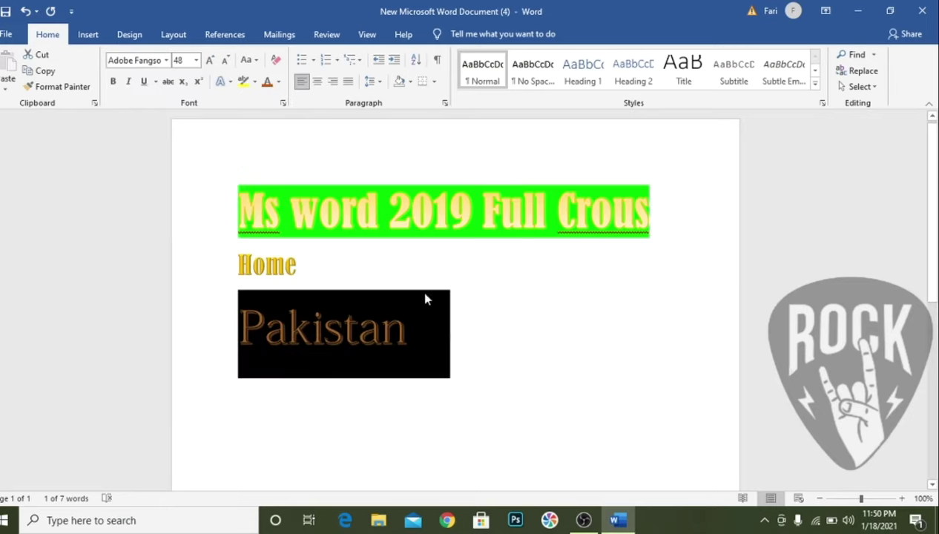
pyautogui.click(224, 82)
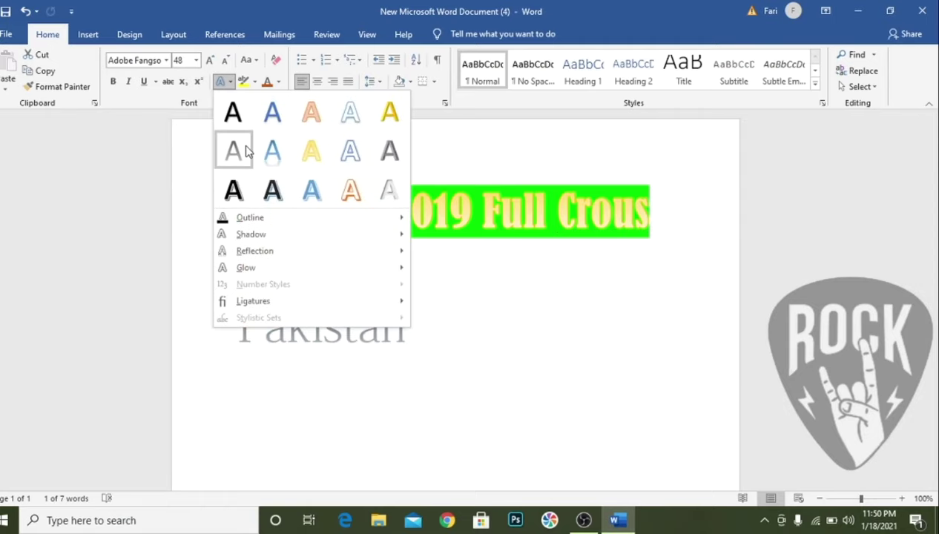
pyautogui.click(245, 153)
pyautogui.click(535, 340)
# - Make 'akistan' subscript and type X2 on a new line below
pyautogui.moveTo(403, 337); pyautogui.dragTo(264, 334)
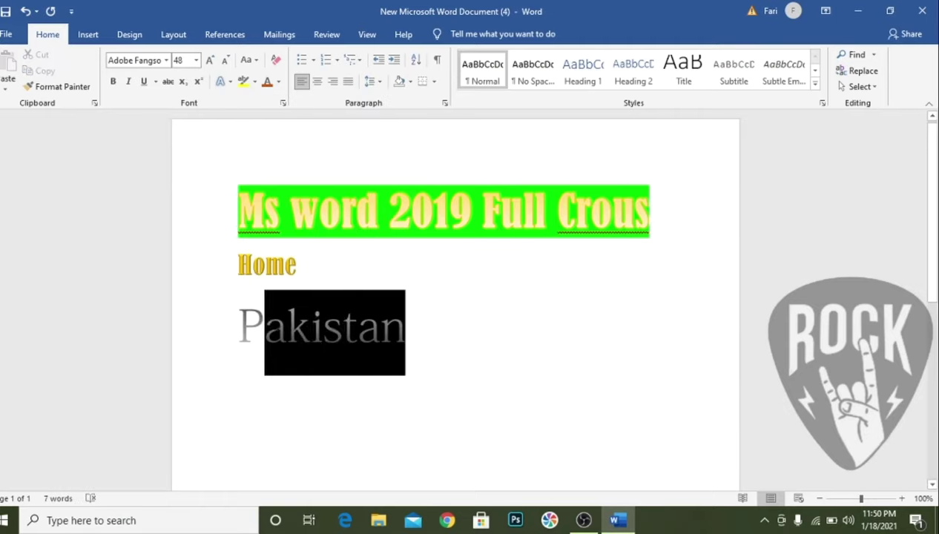
pyautogui.click(181, 82)
pyautogui.click(405, 334)
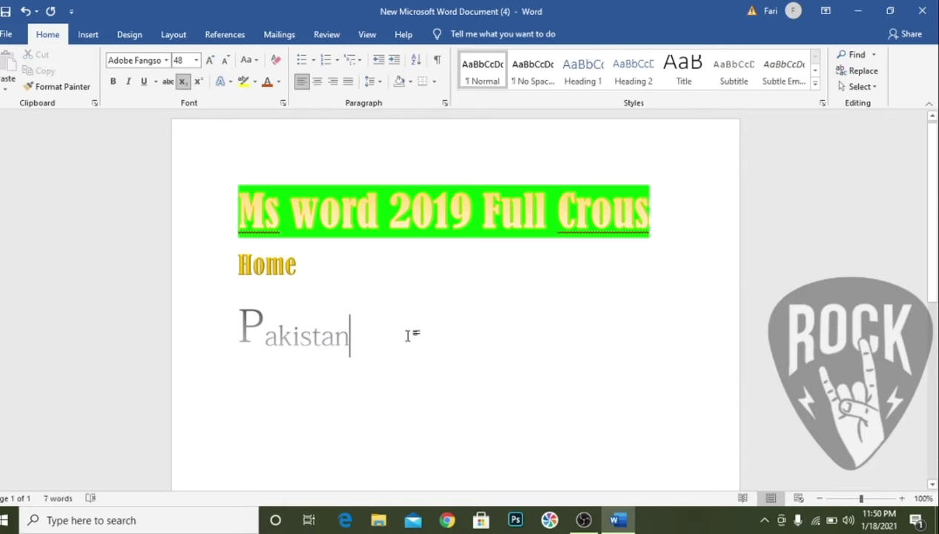
pyautogui.press('Return')
pyautogui.write('X')
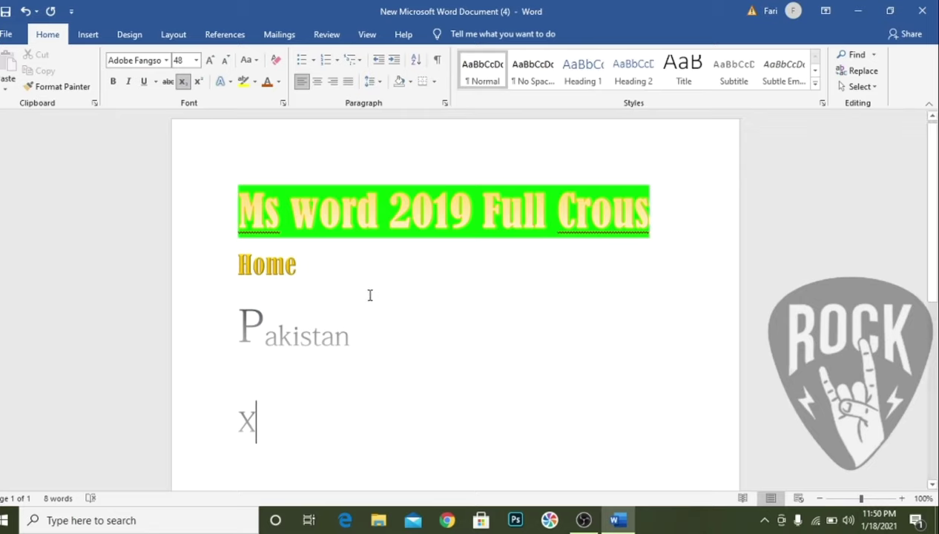
pyautogui.write('2')
# - Retype the last line as X followed by a subscript 2
pyautogui.press('BackSpace')
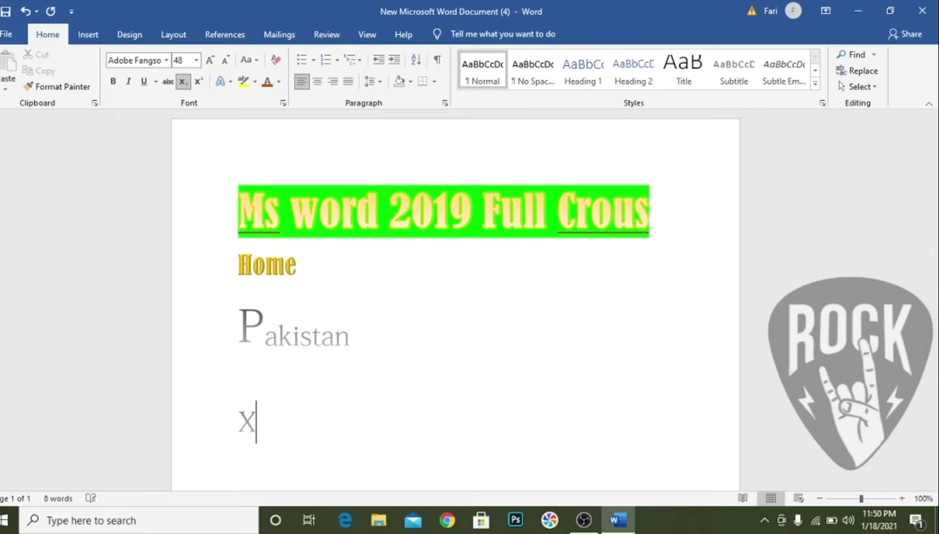
pyautogui.click(183, 83)
pyautogui.press('BackSpace')
pyautogui.write('X')
pyautogui.press('BackSpace')
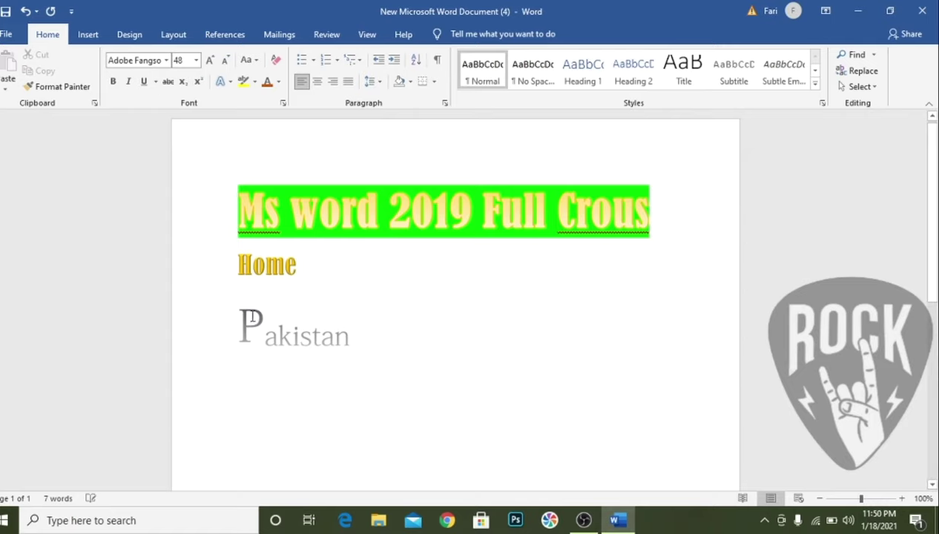
pyautogui.write('X')
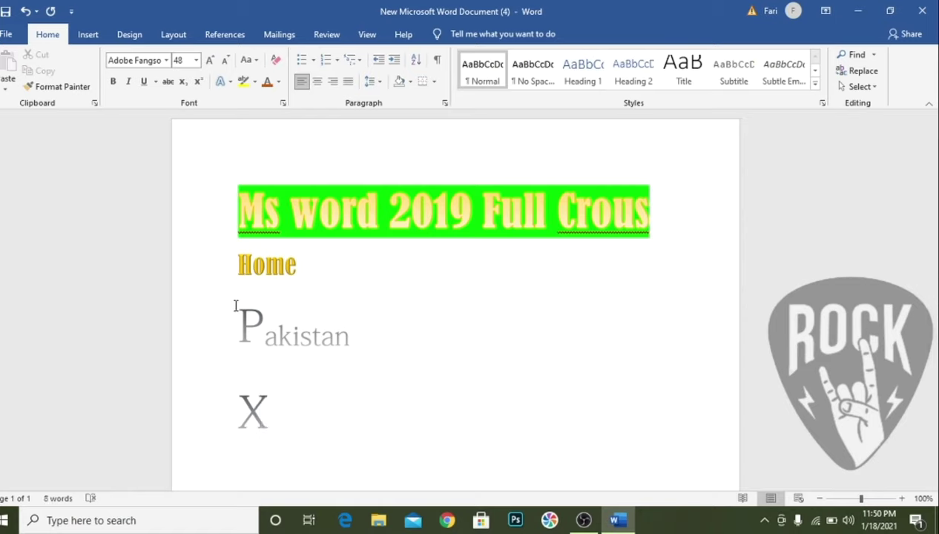
pyautogui.click(182, 82)
pyautogui.write('2')
# - Start a new line after X₂ with subscript turned on
pyautogui.moveTo(295, 427)
pyautogui.mouseDown()
pyautogui.moveTo(271, 423)
pyautogui.moveTo(324, 412)
pyautogui.mouseUp()
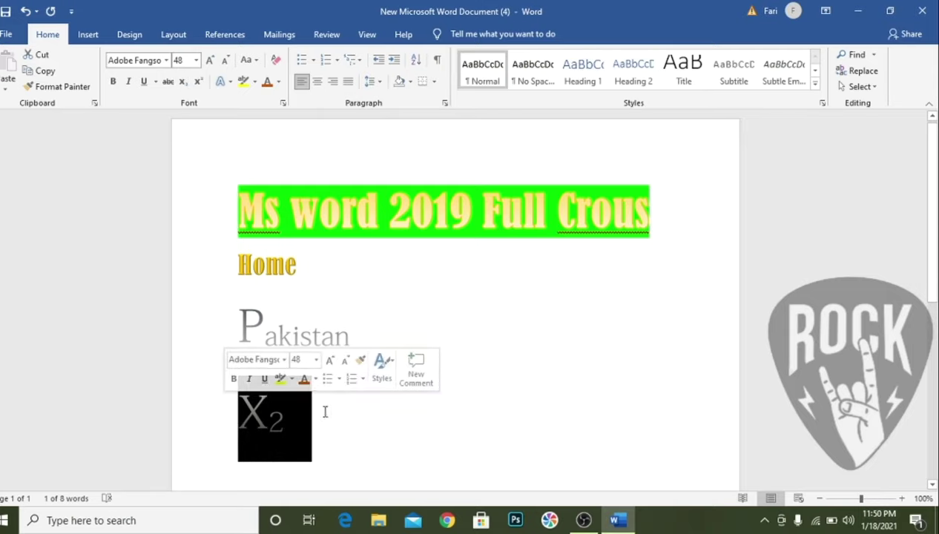
pyautogui.click(345, 419)
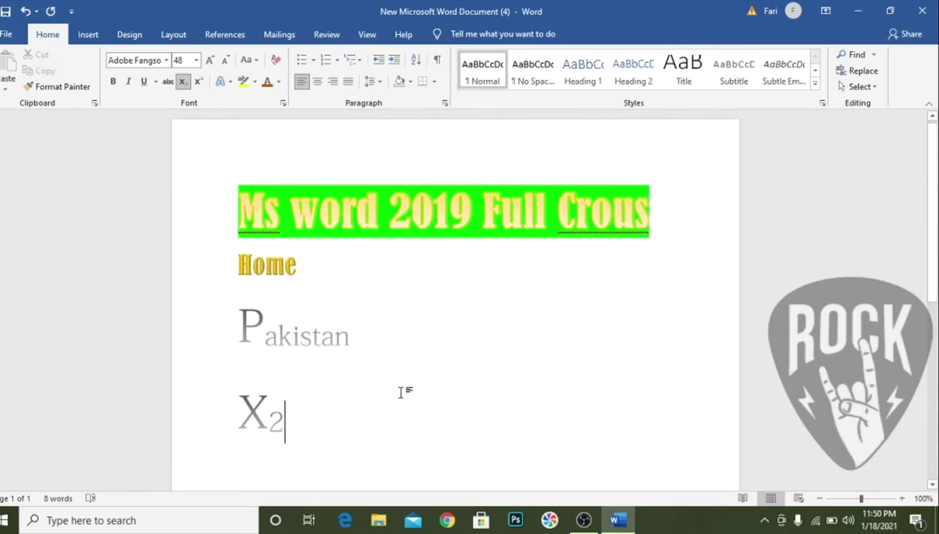
pyautogui.press('Return')
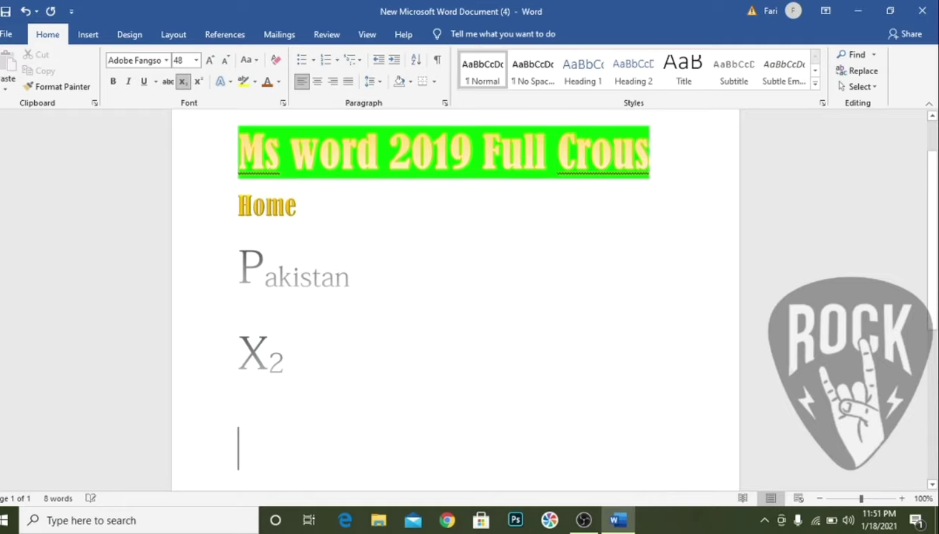
pyautogui.click(186, 85)
# - Type a first name with a Ctrl+= subscripted surname, then begin a normal 'Shout key' line below
pyautogui.write('X')
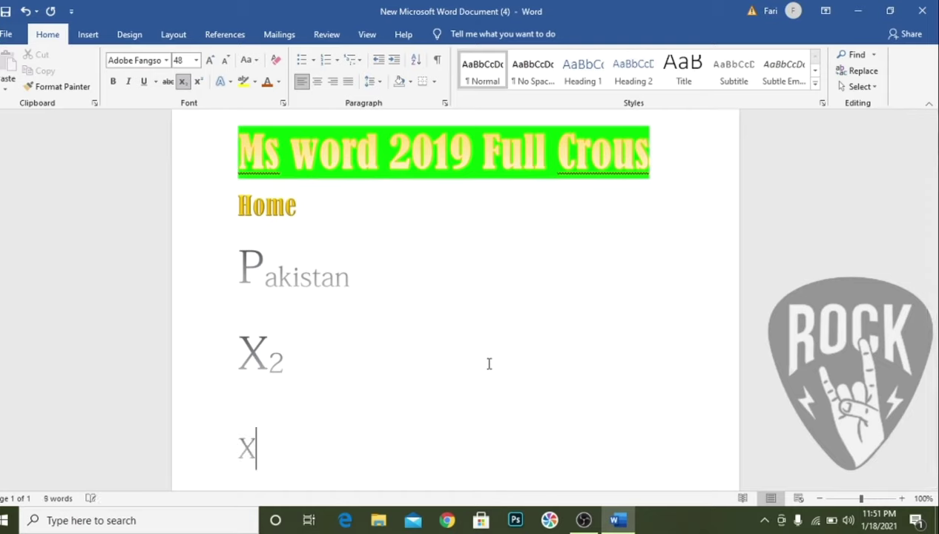
pyautogui.press('BackSpace')
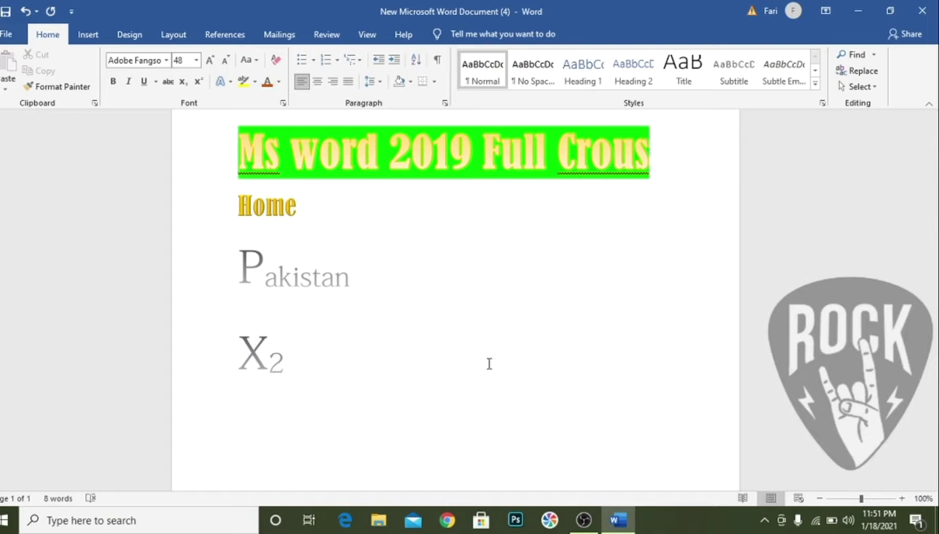
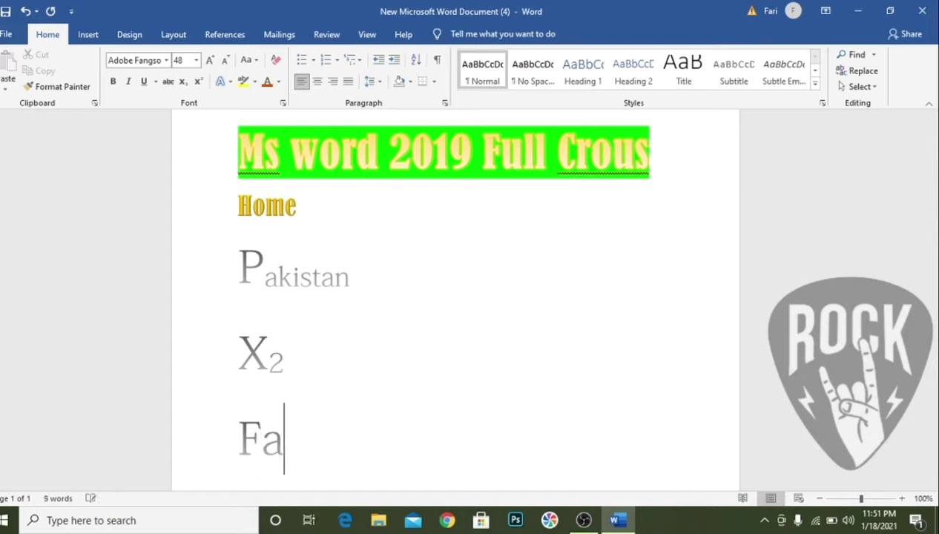
pyautogui.hotkey('ctrl', '=')
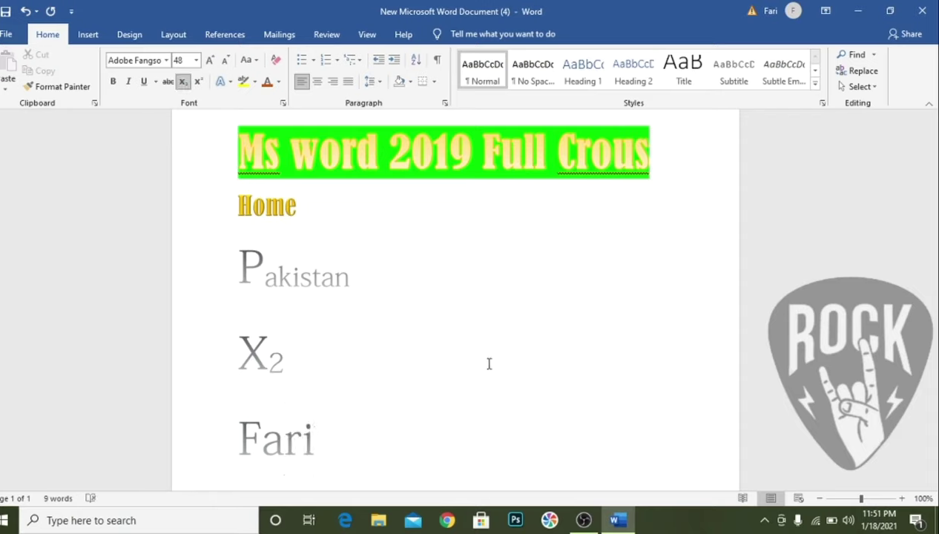
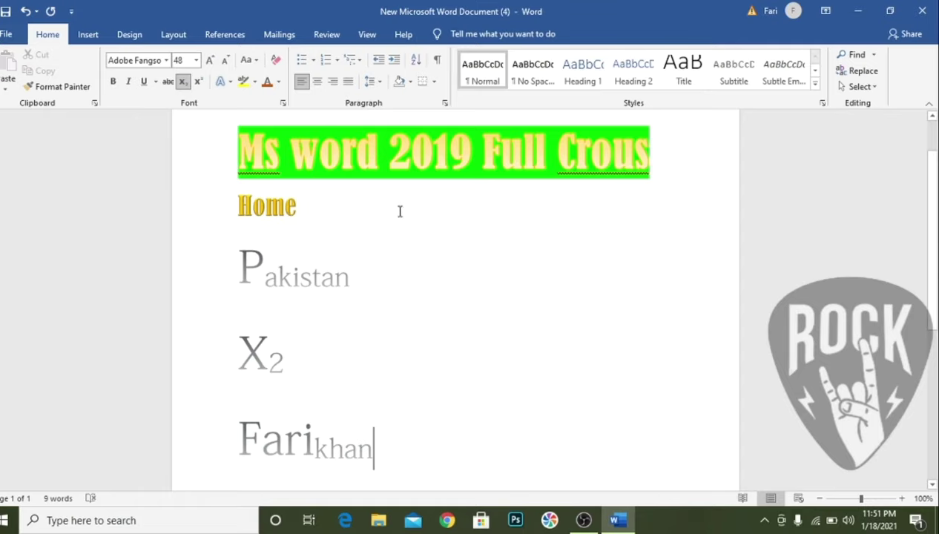
pyautogui.press('Return')
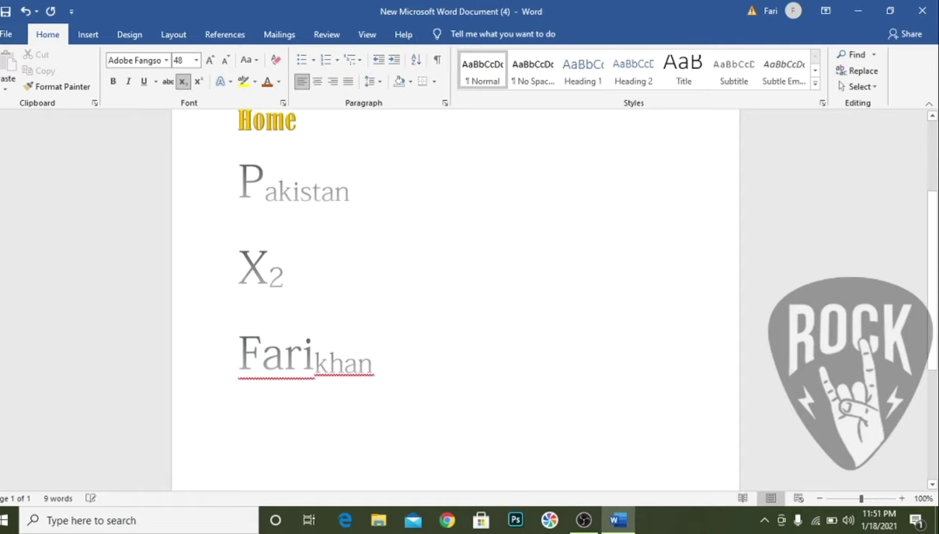
pyautogui.hotkey('ctrl', '=')
pyautogui.write('Shout keyy')
# - Correct the last line to 'Shout key=Ctrl+=' and colour the 'Ctrl+=' part orange
pyautogui.press('BackSpace')
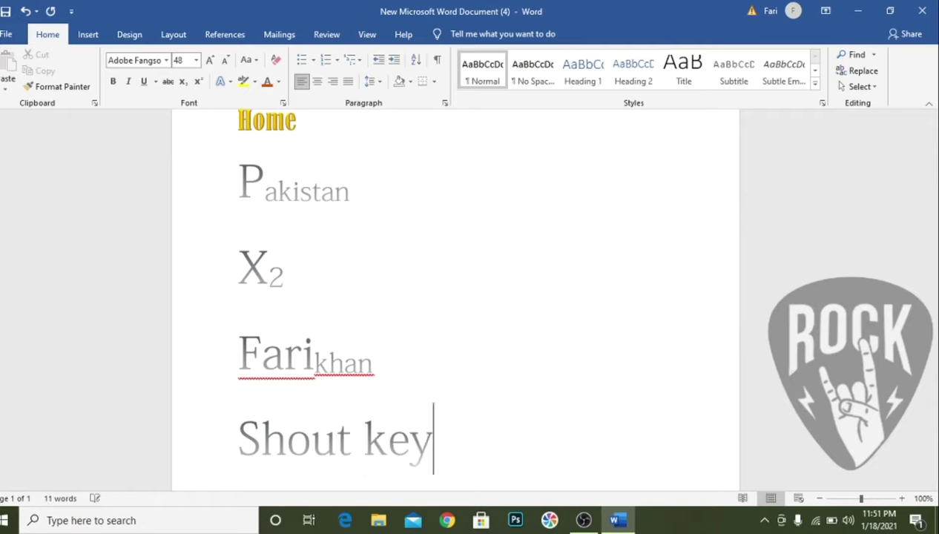
pyautogui.write('=')
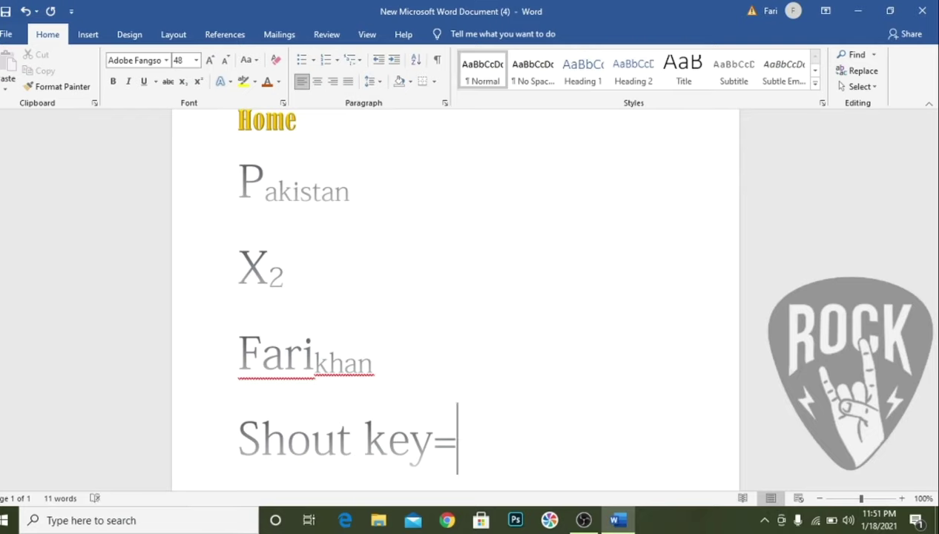
pyautogui.write('Ctrl+')
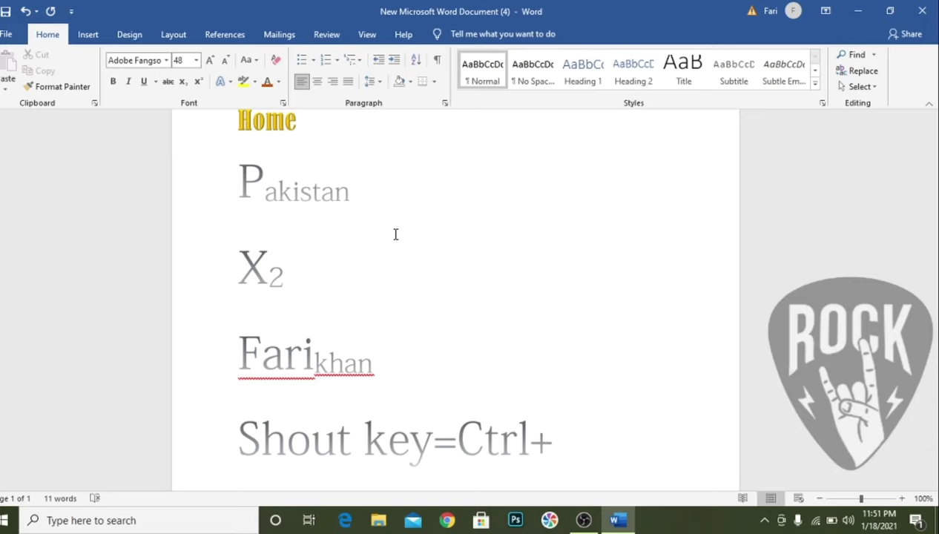
pyautogui.write('=')
pyautogui.moveTo(603, 442); pyautogui.dragTo(456, 442)
pyautogui.click(267, 81)
pyautogui.click(529, 211)
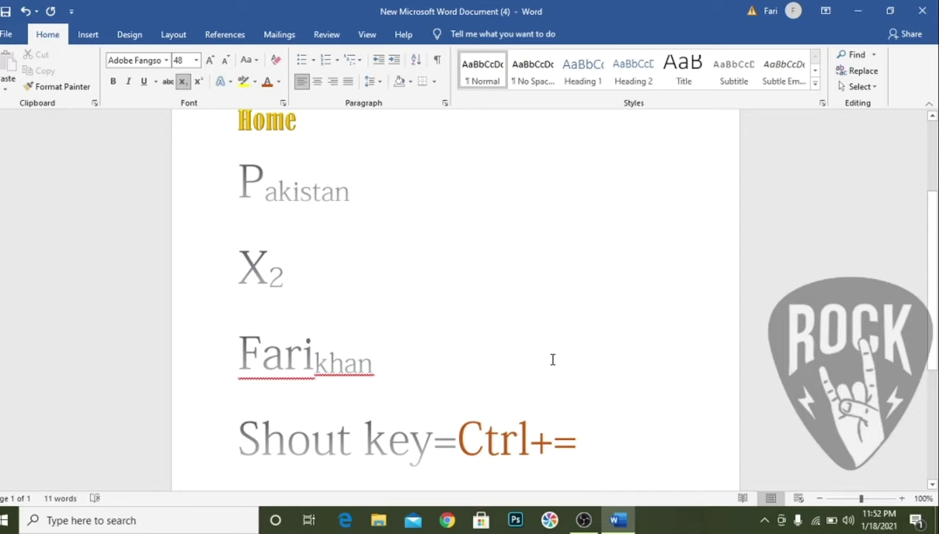
pyautogui.scroll(-3, 550, 359)
pyautogui.scroll(3, 551, 360)
pyautogui.scroll(-3, 551, 359)
pyautogui.scroll(3, 551, 360)
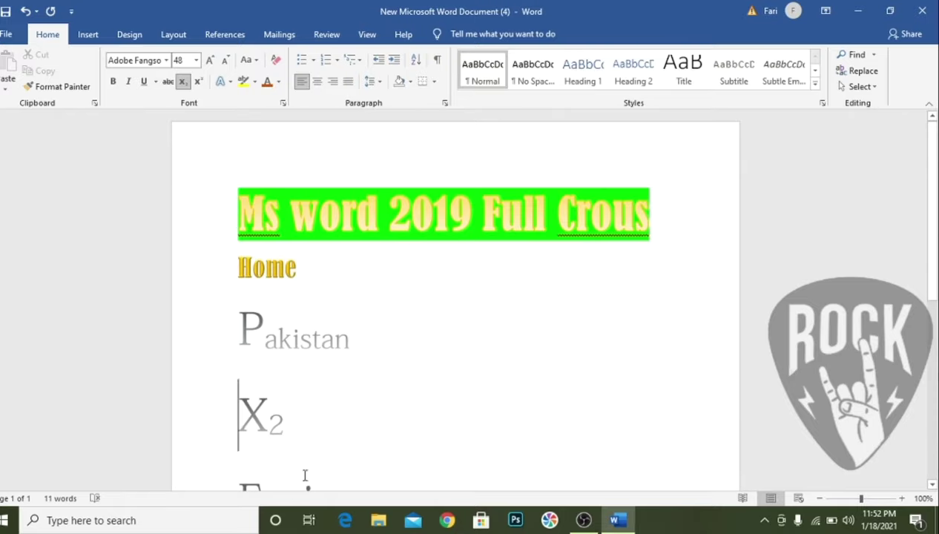
# - Switch 'akistan' and the 2 after X from subscript to superscript
pyautogui.scroll(-3, 334, 444)
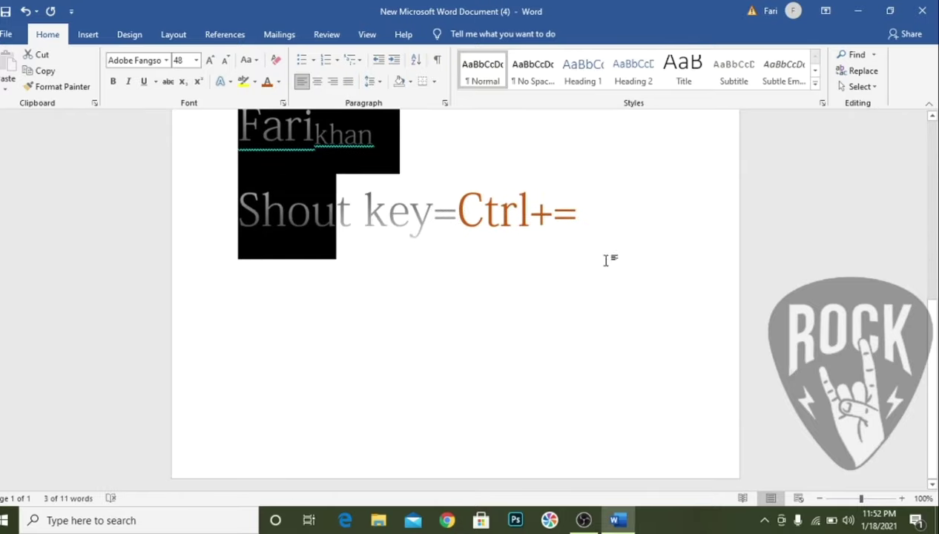
pyautogui.click(591, 217)
pyautogui.scroll(3, 582, 218)
pyautogui.scroll(-3, 436, 379)
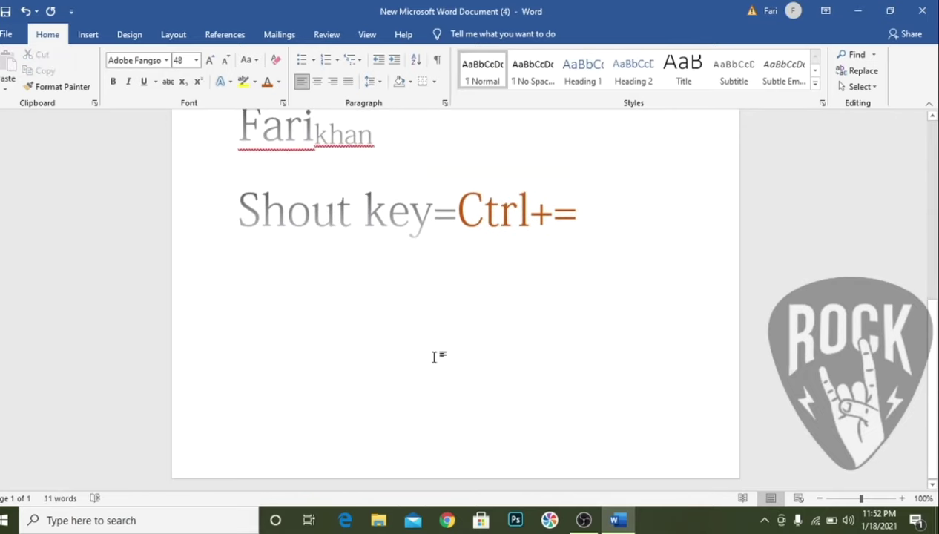
pyautogui.scroll(3, 434, 362)
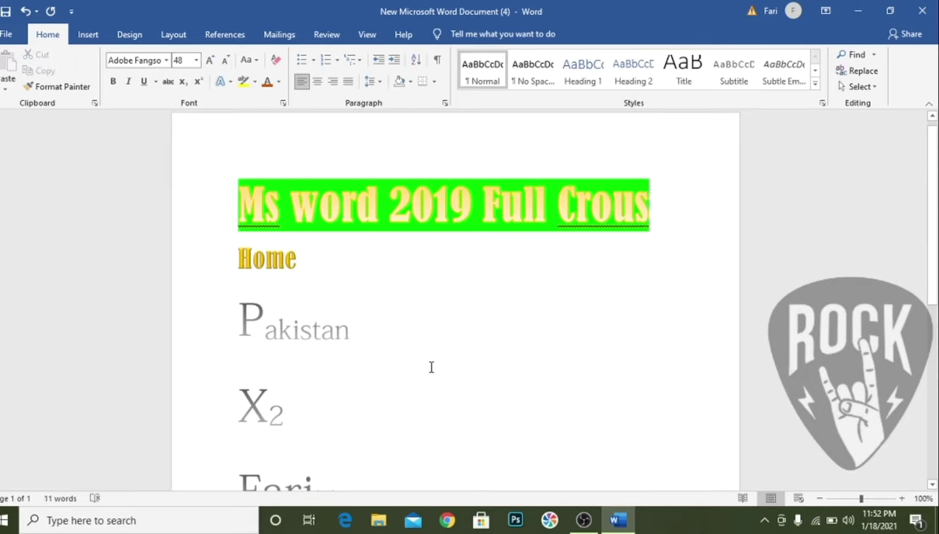
pyautogui.click(369, 335)
pyautogui.hotkey('shift', 'Left')
pyautogui.hotkey('shift', 'Left')
pyautogui.hotkey('shift', 'Left')
pyautogui.hotkey('shift', 'Left')
pyautogui.hotkey('shift', 'Left')
pyautogui.hotkey('shift', 'Left')
pyautogui.hotkey('shift', 'Left')
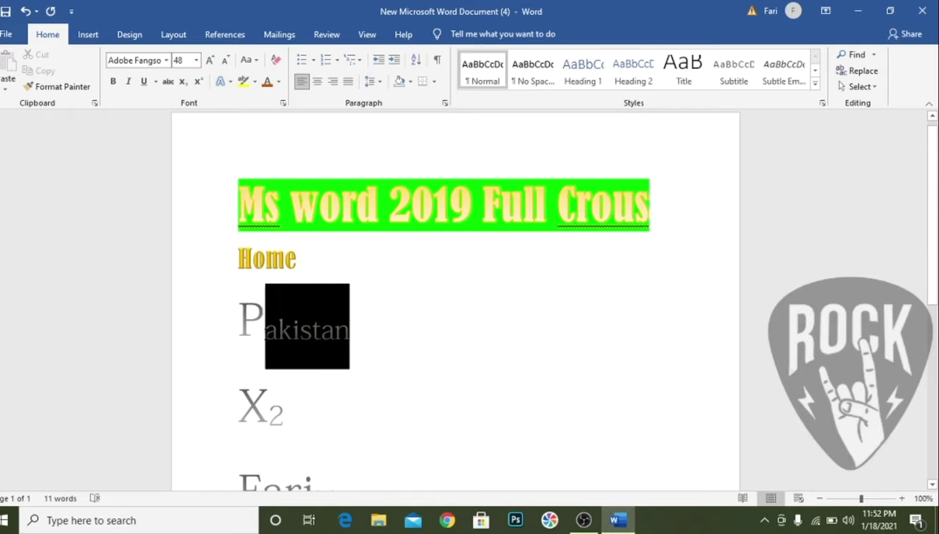
pyautogui.click(198, 82)
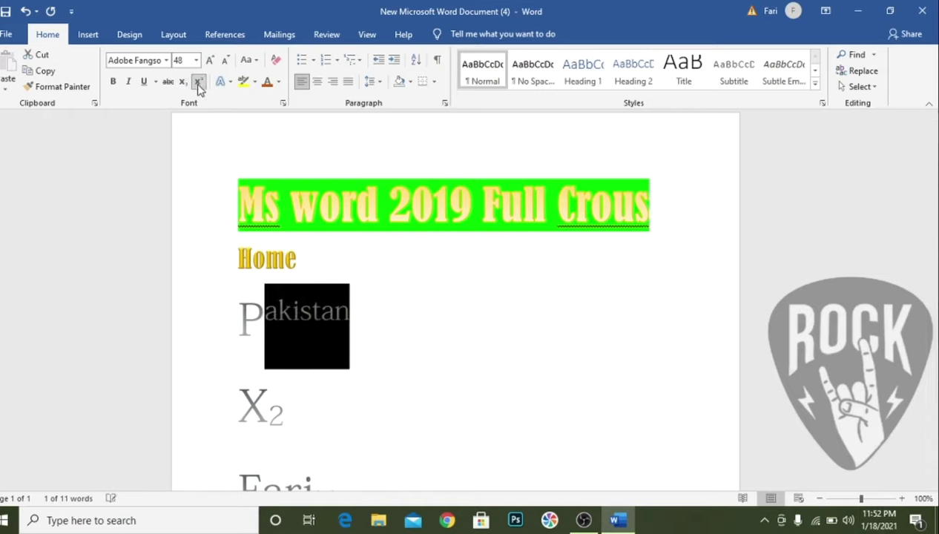
pyautogui.click(460, 344)
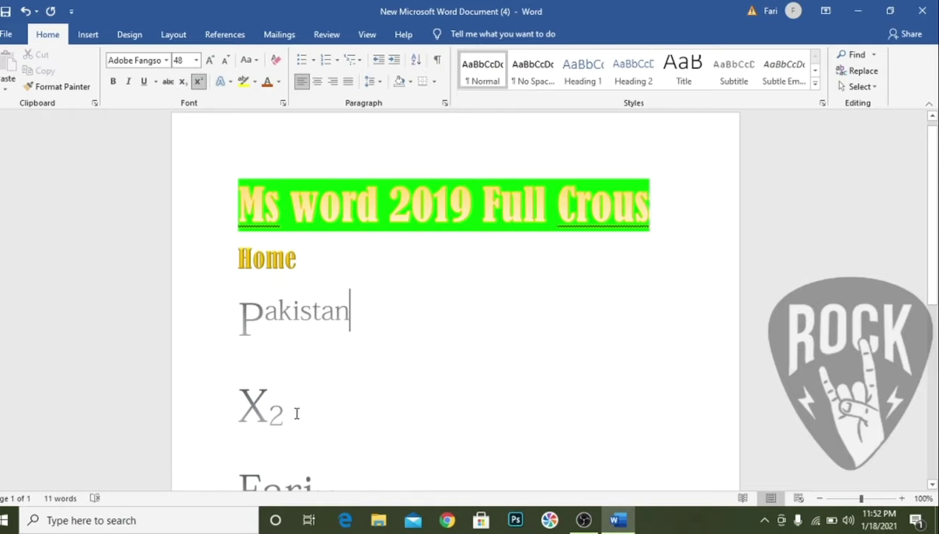
pyautogui.moveTo(296, 413); pyautogui.dragTo(268, 413)
pyautogui.click(198, 81)
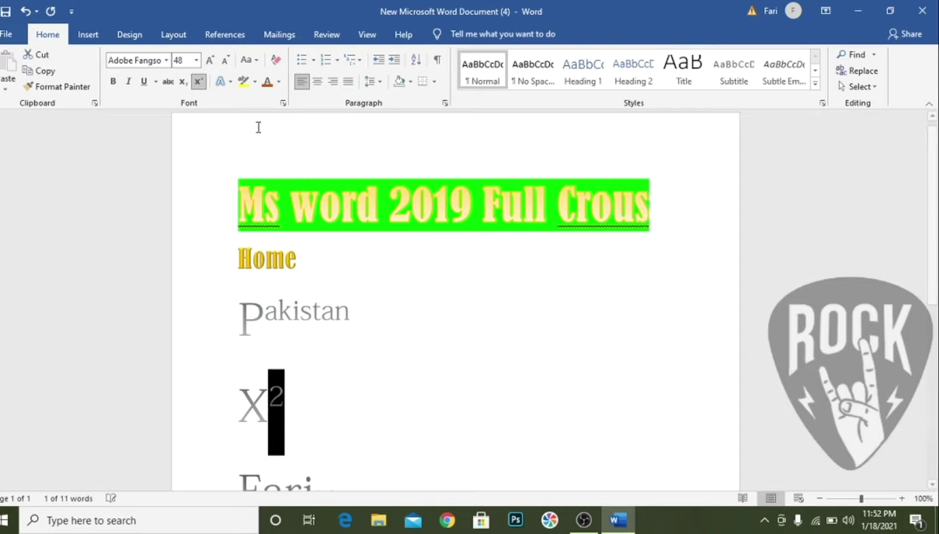
# - Raise the surname on the name line from subscript to superscript
pyautogui.scroll(-5, 345, 318)
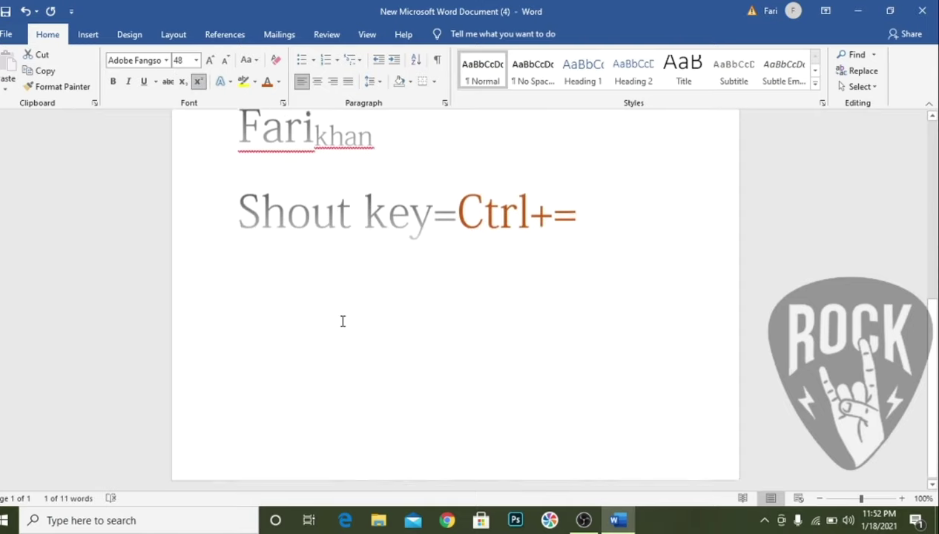
pyautogui.scroll(5, 363, 252)
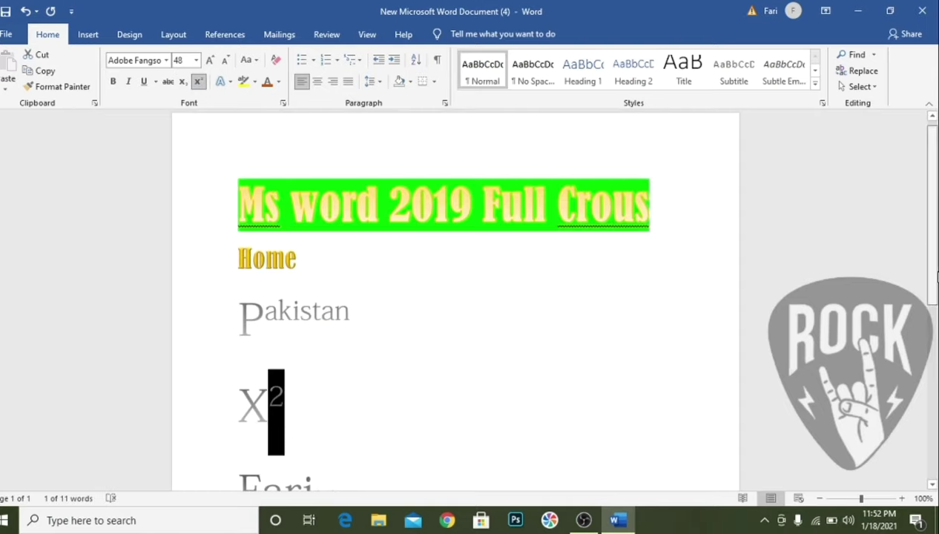
pyautogui.scroll(-1, 902, 308)
pyautogui.scroll(-3, 901, 308)
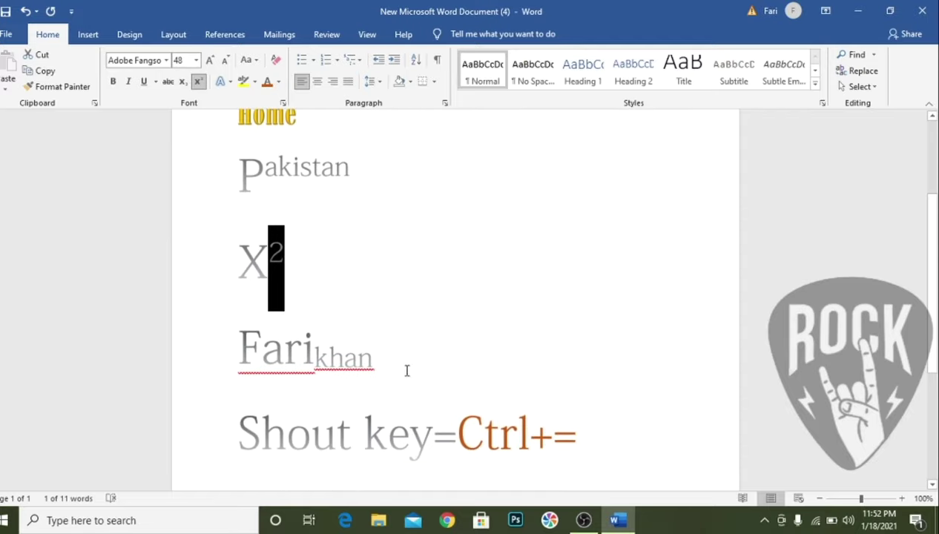
pyautogui.moveTo(373, 357); pyautogui.dragTo(314, 365)
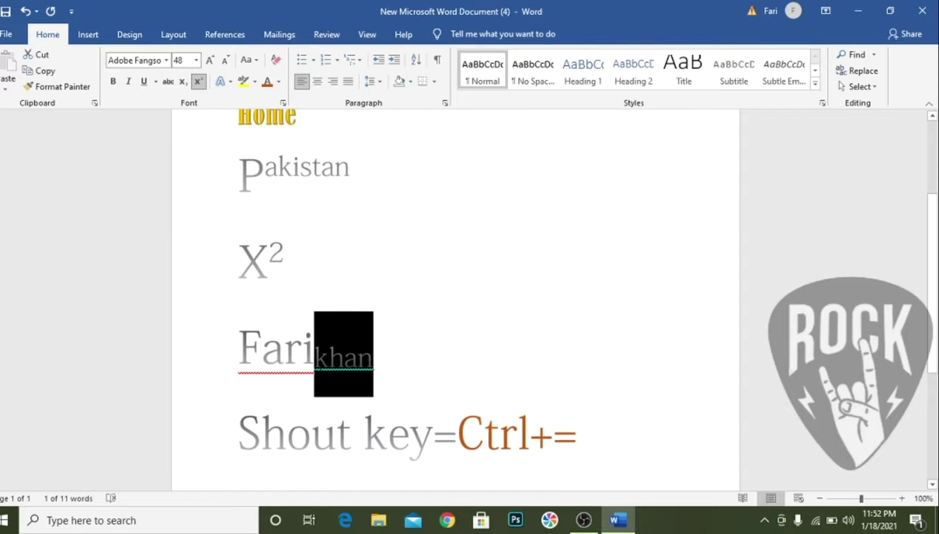
pyautogui.click(200, 82)
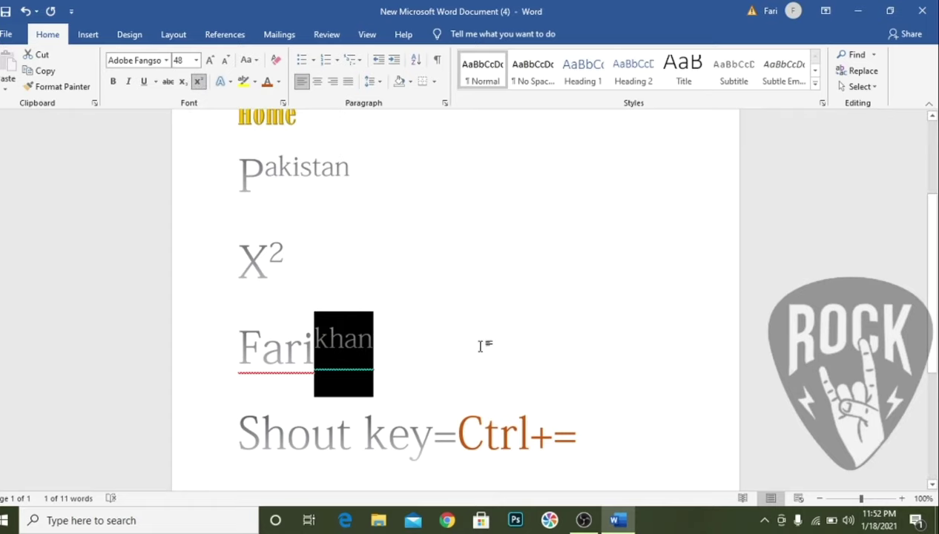
pyautogui.click(585, 436)
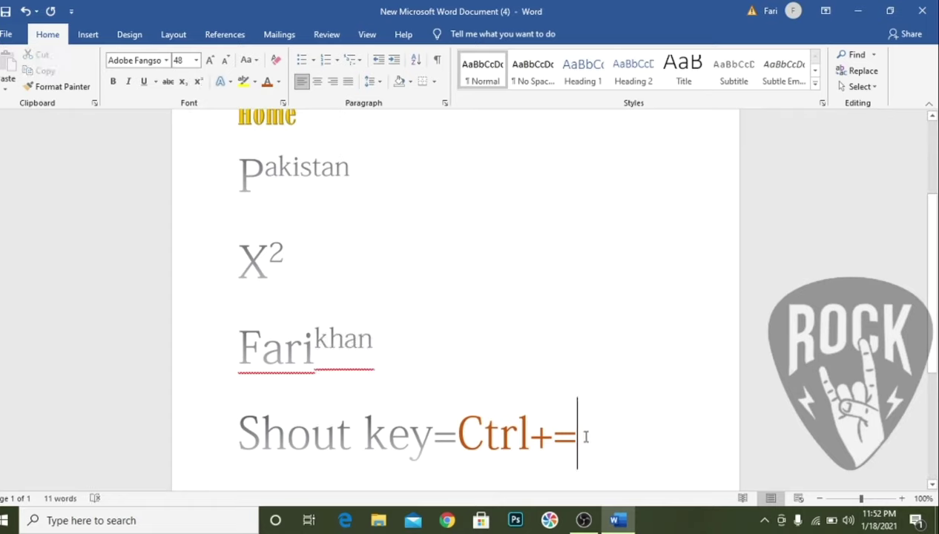
# - Replace the trailing '=' on the orange shortcut line so it reads 'Shout key=Ctrl+shift'
pyautogui.press('BackSpace')
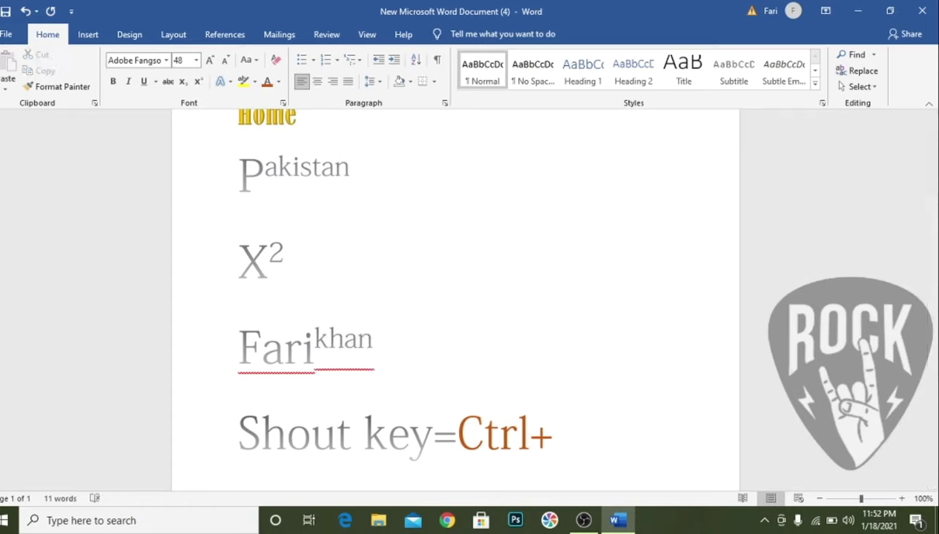
pyautogui.write('shift')
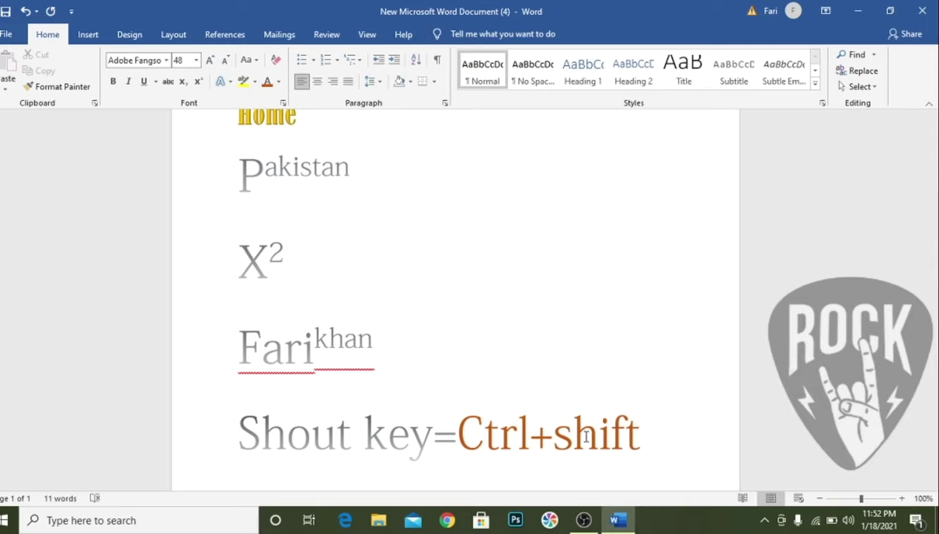
pyautogui.write('++')
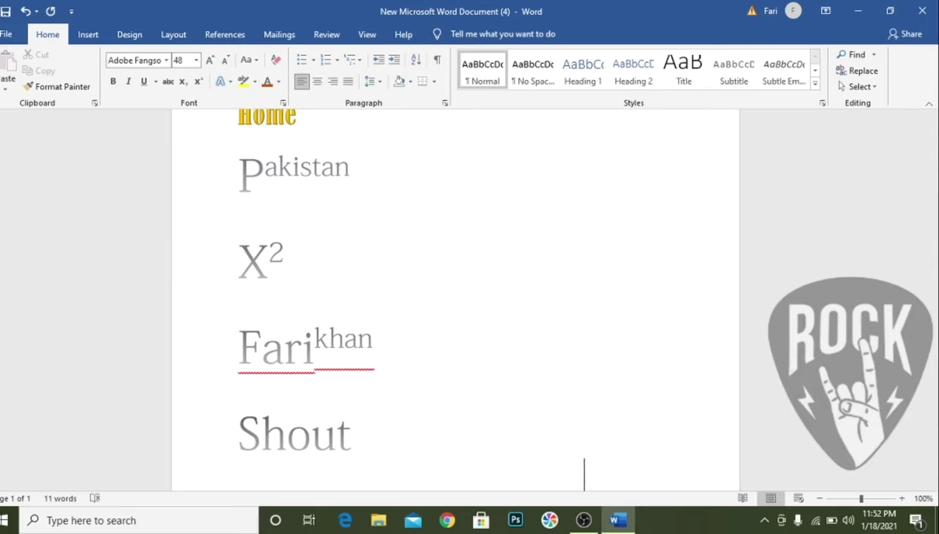
# - Check the 'Ctrl+shift++' shortcut ending, then scroll up and down through the demo lines
pyautogui.moveTo(591, 445); pyautogui.dragTo(426, 442)
pyautogui.click(582, 443)
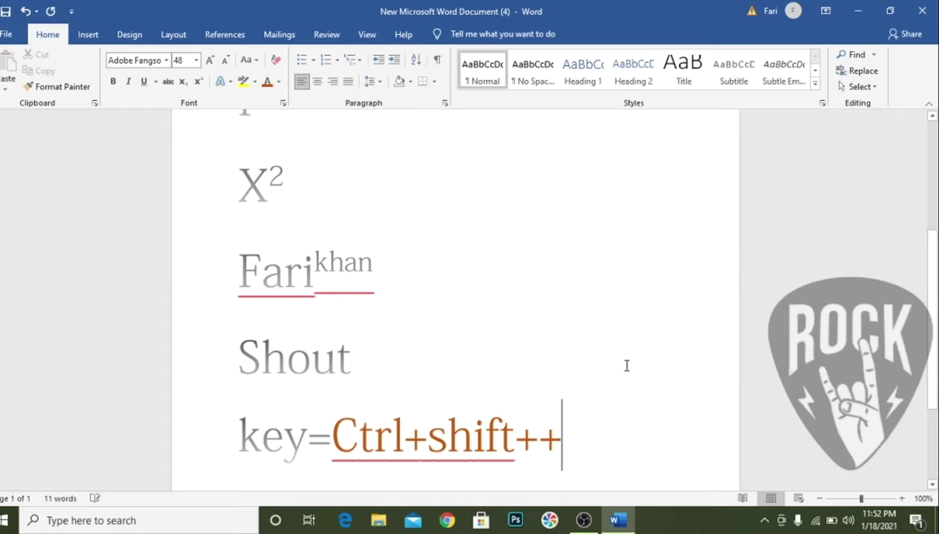
pyautogui.scroll(10, 667, 371)
pyautogui.moveTo(925, 215); pyautogui.dragTo(926, 224)
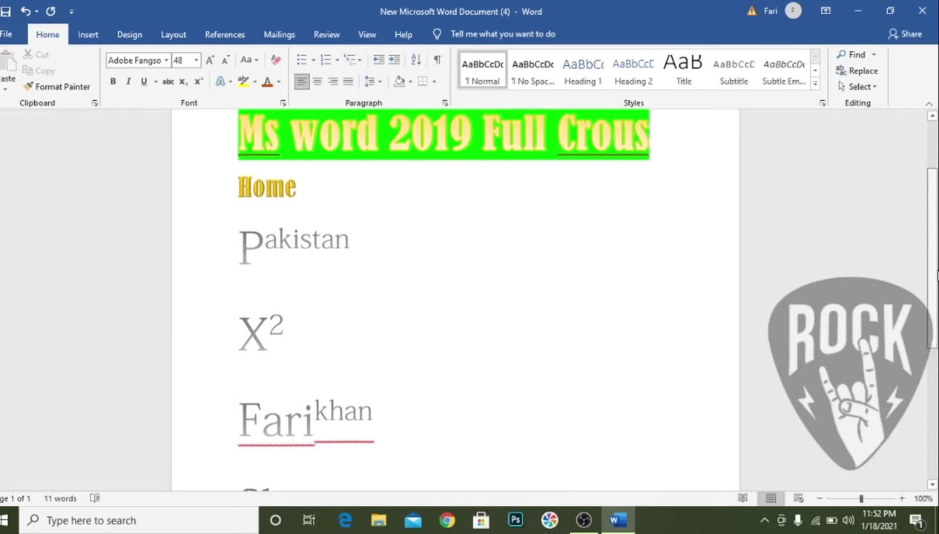
pyautogui.scroll(-3, 925, 225)
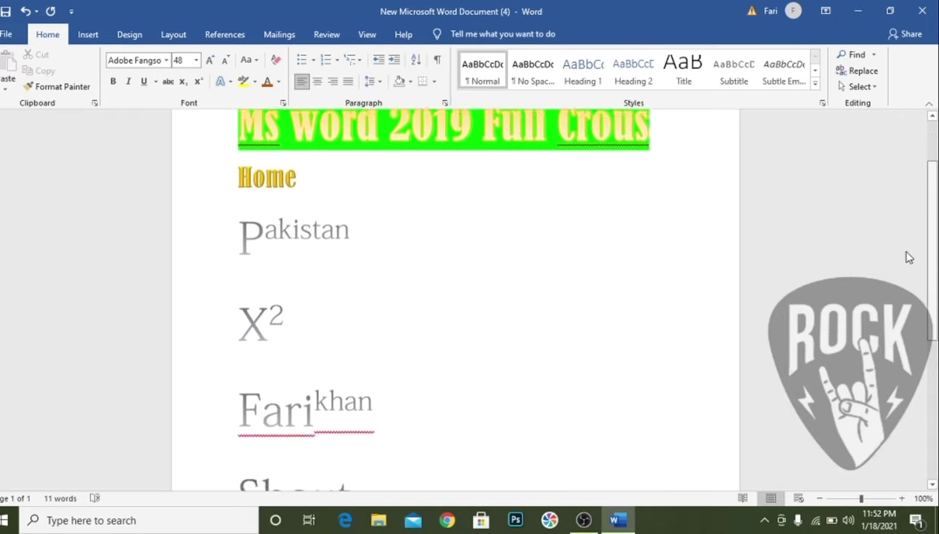
pyautogui.scroll(1, 909, 259)
pyautogui.scroll(-4, 906, 334)
pyautogui.scroll(-2, 906, 334)
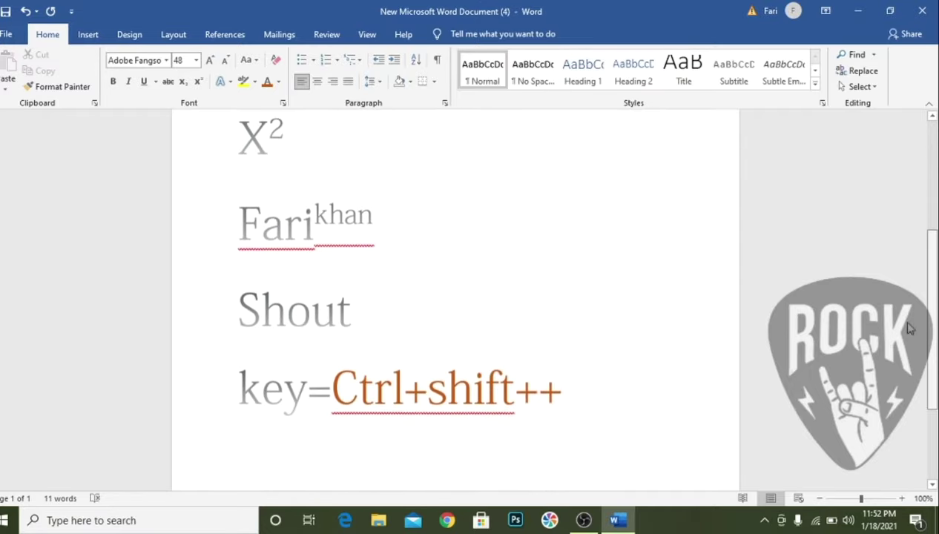
pyautogui.scroll(4, 903, 278)
pyautogui.scroll(1, 903, 277)
pyautogui.scroll(-1, 906, 311)
# - Select the whole block from 'Pakistan' down to 'key=Ctrl+shift++'
pyautogui.scroll(-3, 909, 349)
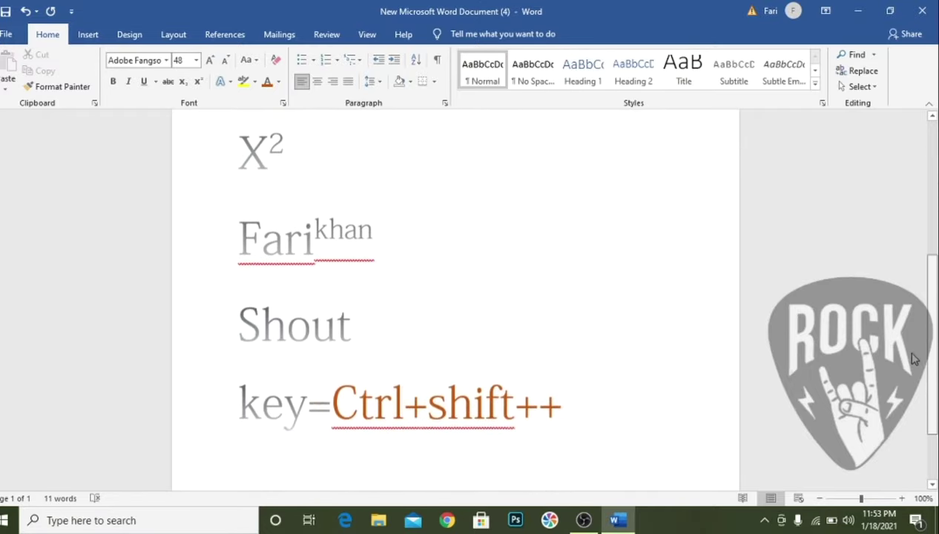
pyautogui.scroll(-1, 914, 393)
pyautogui.scroll(3, 897, 333)
pyautogui.scroll(4, 876, 266)
pyautogui.scroll(2, 879, 252)
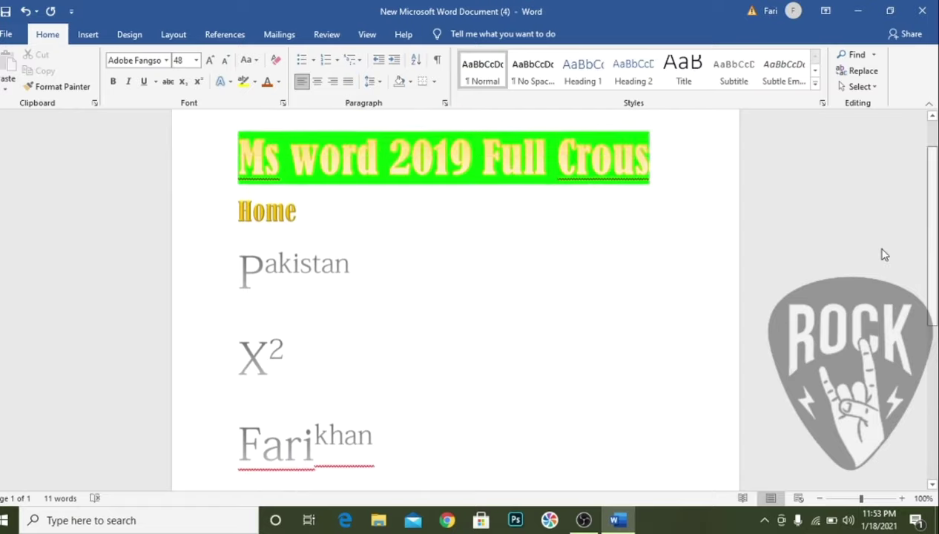
pyautogui.scroll(-4, 882, 297)
pyautogui.scroll(-3, 882, 320)
pyautogui.scroll(1, 888, 373)
pyautogui.scroll(3, 883, 319)
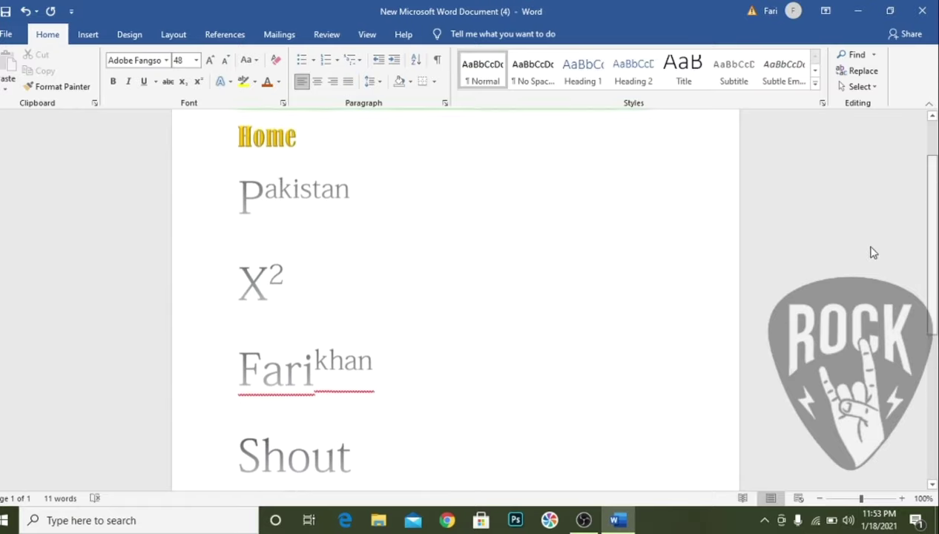
pyautogui.scroll(3, 871, 260)
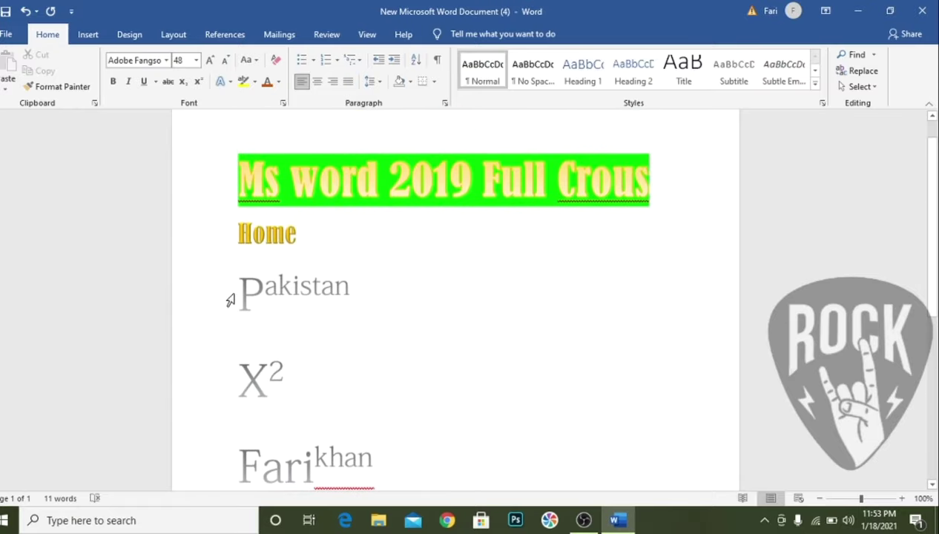
pyautogui.moveTo(222, 290); pyautogui.dragTo(562, 471)
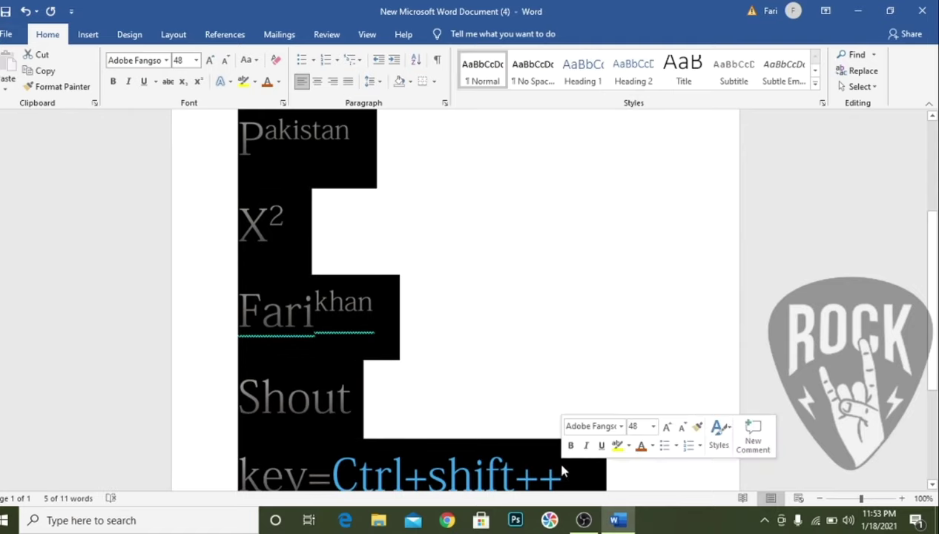
# - Delete the selected demo lines
pyautogui.press('Delete')
pyautogui.scroll(1, 454, 419)
pyautogui.scroll(3, 413, 410)
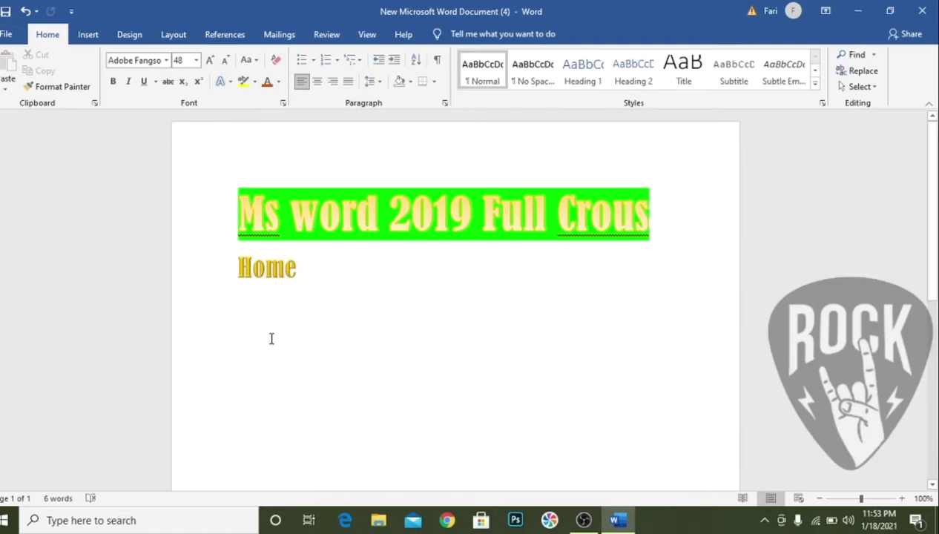
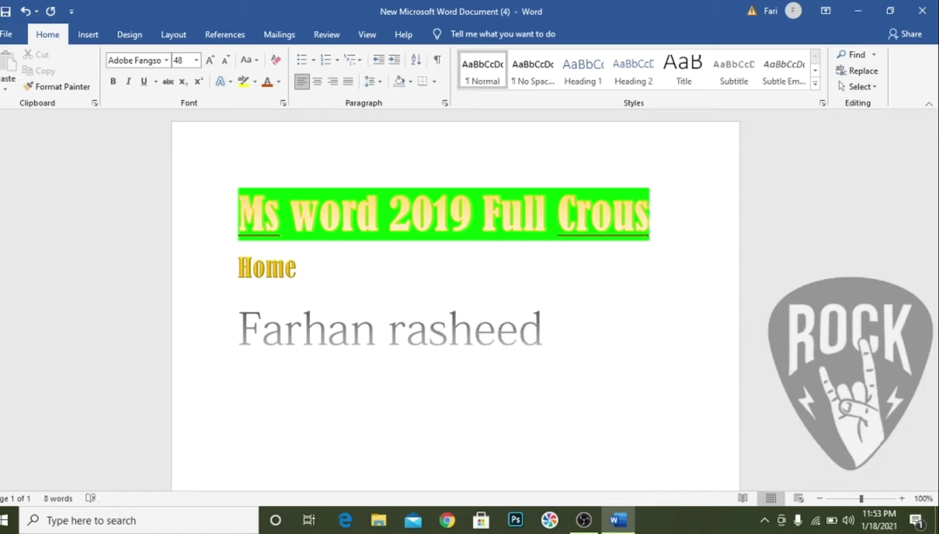
# - Type four lines under Home (a full name, Pakistan, a second name, Pakistani) and select the name line
pyautogui.press('Return')
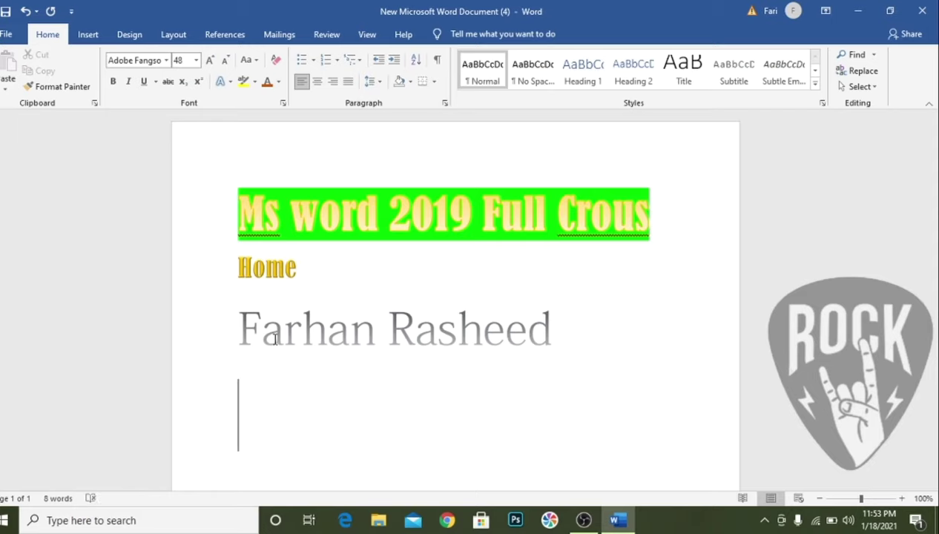
pyautogui.write('Pakistan')
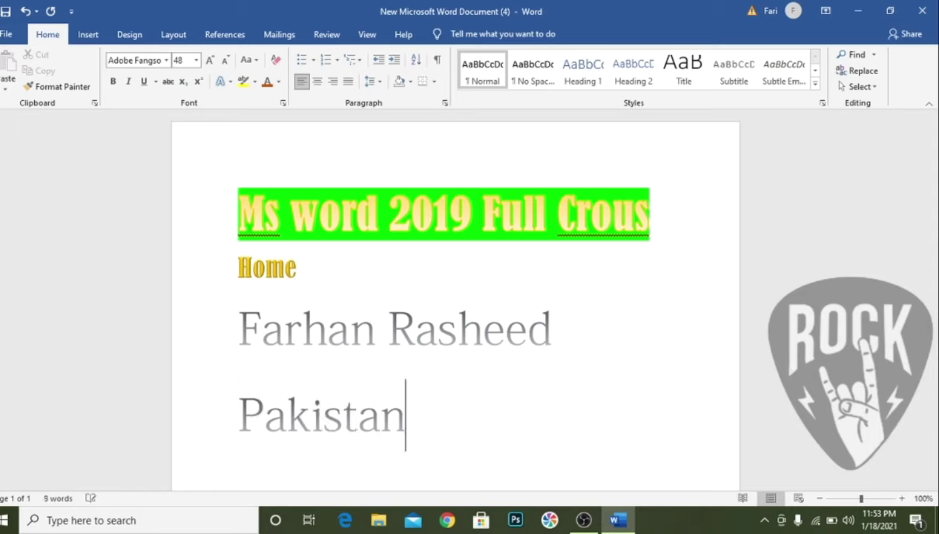
pyautogui.press('Return')
pyautogui.write('Fuq')
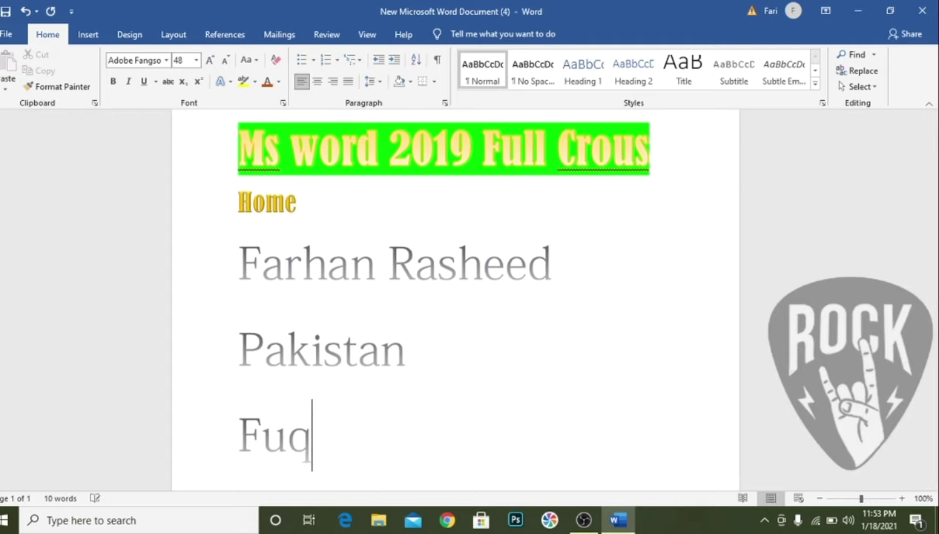
pyautogui.write('ran')
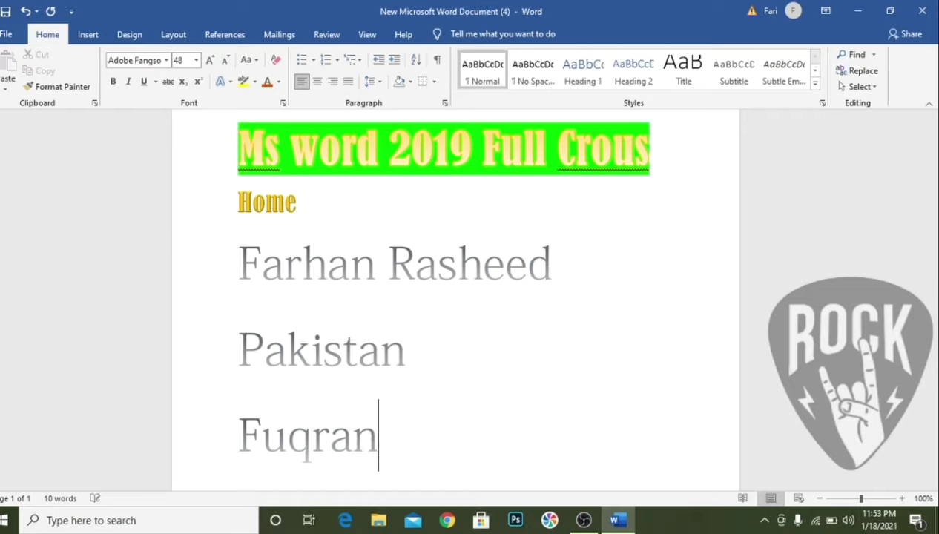
pyautogui.press('Return')
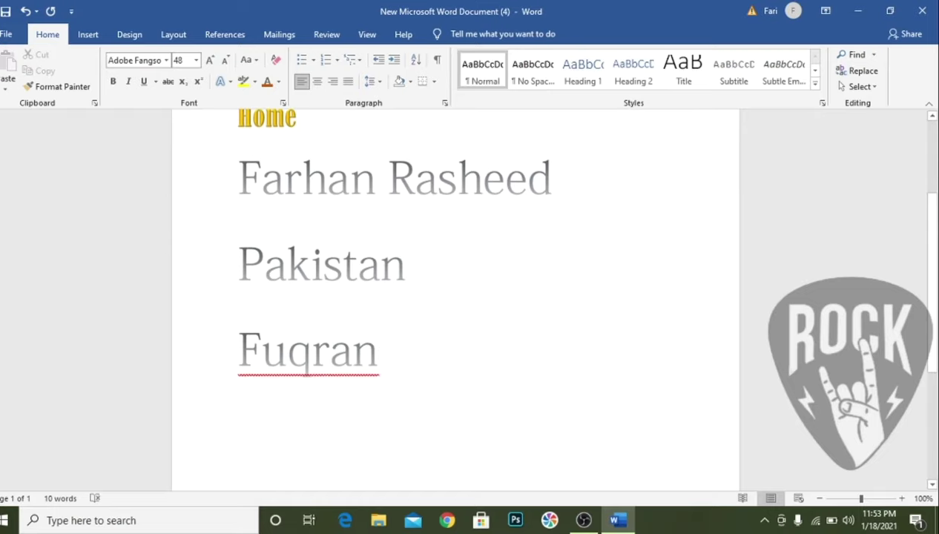
pyautogui.write('{')
pyautogui.press('BackSpace')
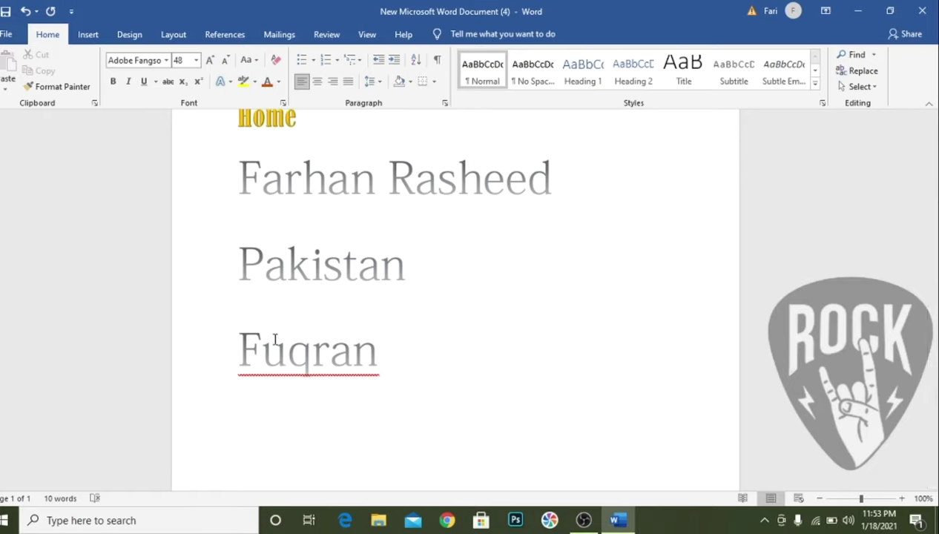
pyautogui.write('Pakistani')
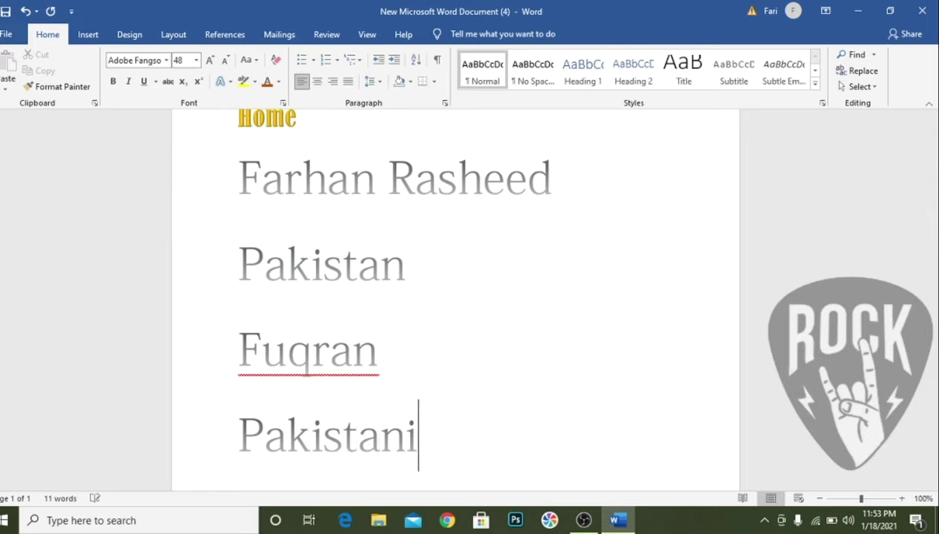
pyautogui.click(549, 195)
pyautogui.tripleClick(366, 183)
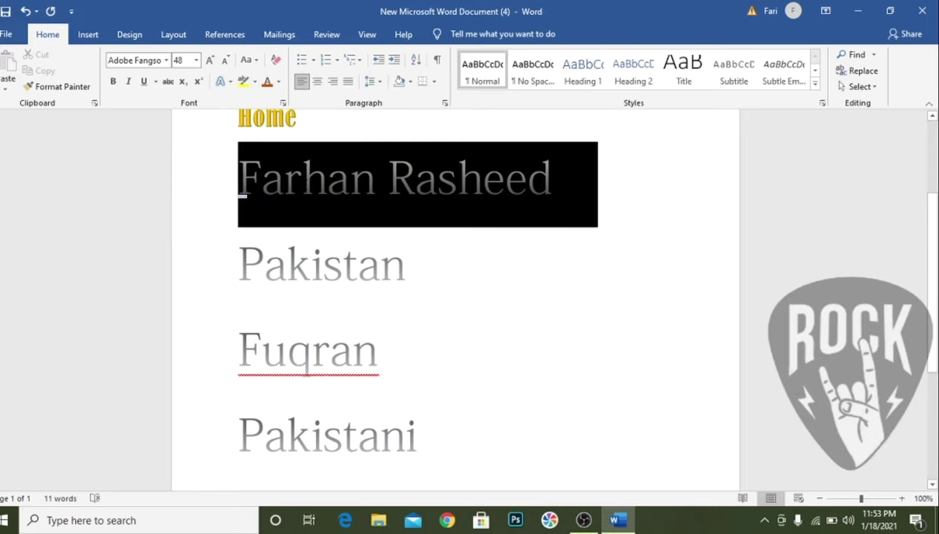
# - Apply a text effect to the name line and the yellow text effect to Pakistan
pyautogui.click(229, 81)
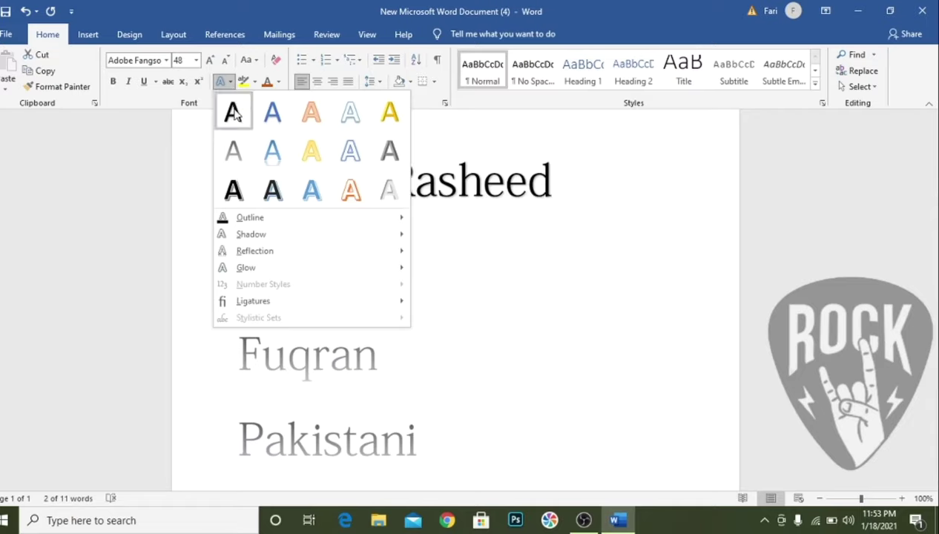
pyautogui.click(233, 110)
pyautogui.moveTo(404, 286); pyautogui.dragTo(244, 267)
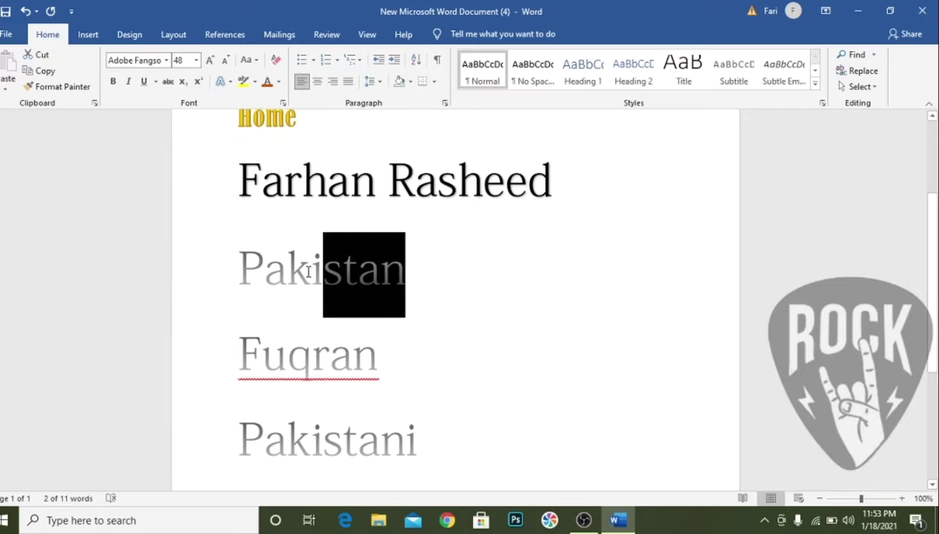
pyautogui.click(224, 81)
pyautogui.click(306, 152)
# - Give the third line, the second name, the gold text effect
pyautogui.click(486, 323)
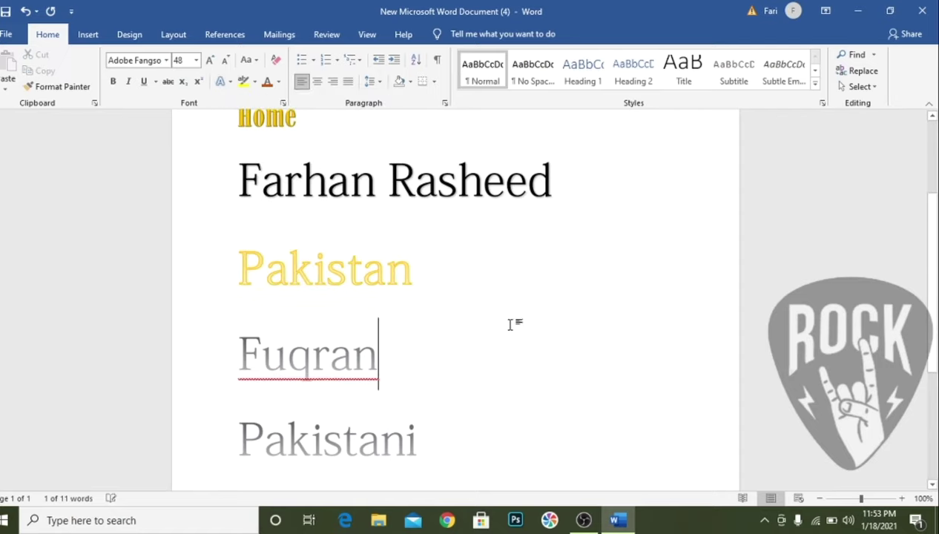
pyautogui.moveTo(419, 367); pyautogui.dragTo(239, 362)
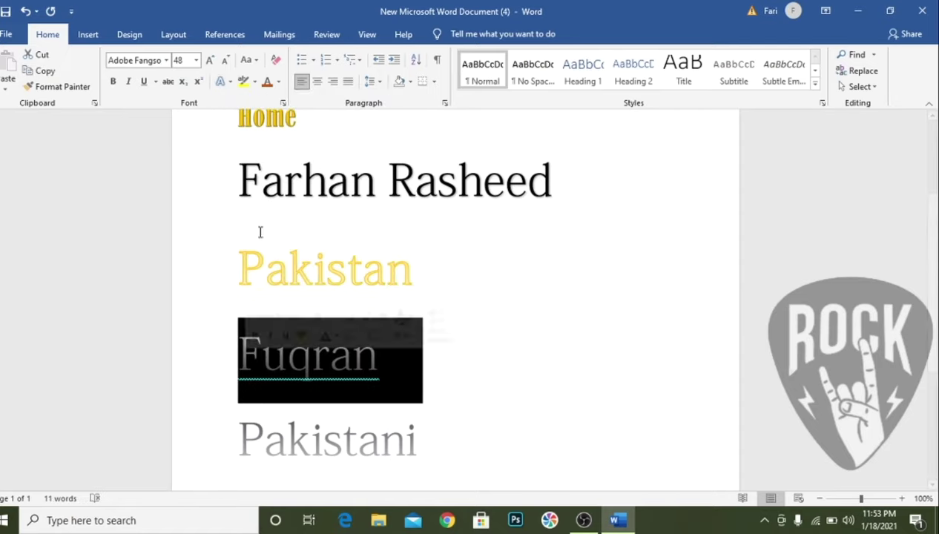
pyautogui.click(231, 82)
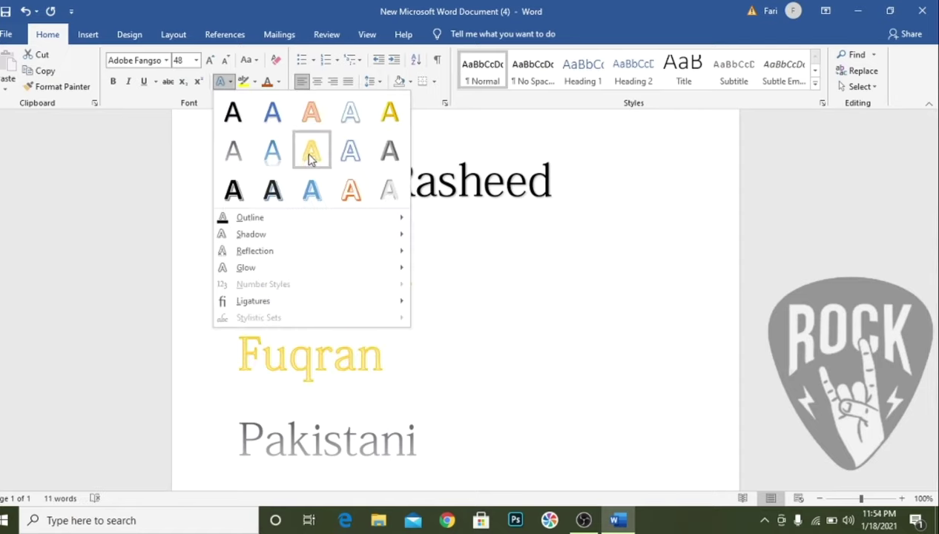
pyautogui.click(310, 189)
pyautogui.click(467, 371)
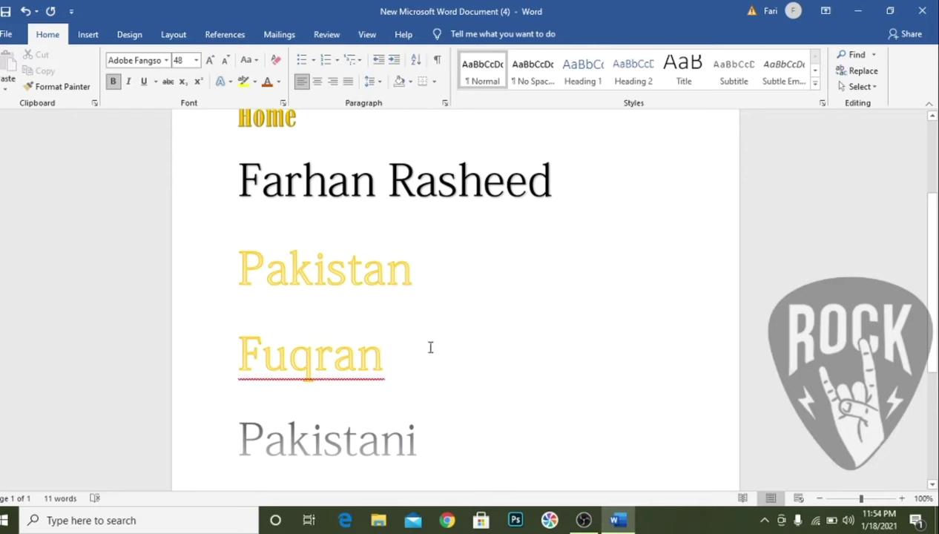
pyautogui.moveTo(430, 347); pyautogui.dragTo(239, 354)
pyautogui.click(231, 81)
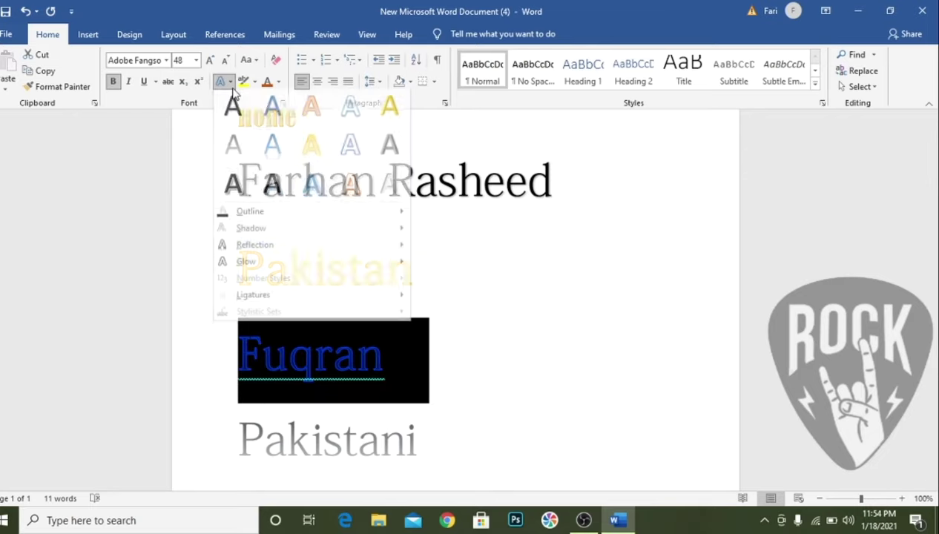
pyautogui.click(387, 109)
# - Apply the blue outlined text effect to Pakistani
pyautogui.click(528, 300)
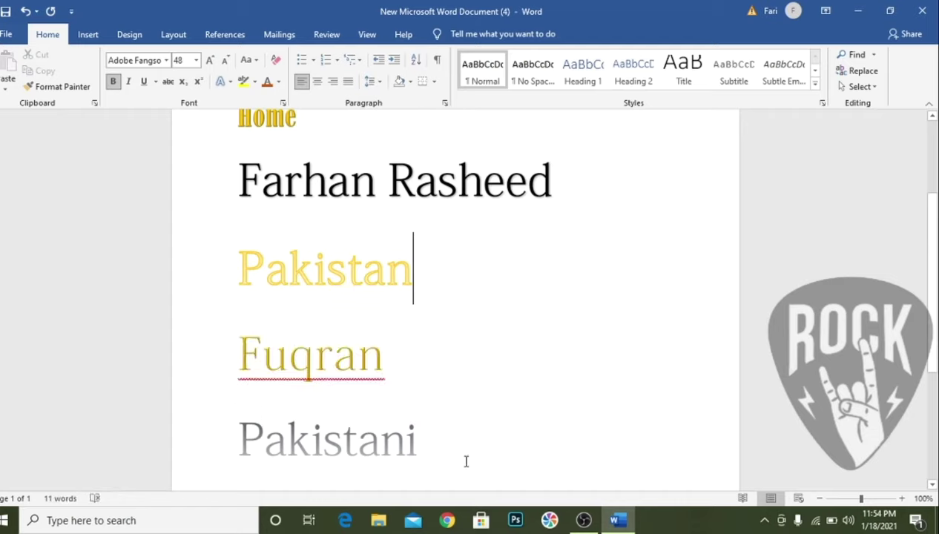
pyautogui.moveTo(465, 461); pyautogui.dragTo(236, 451)
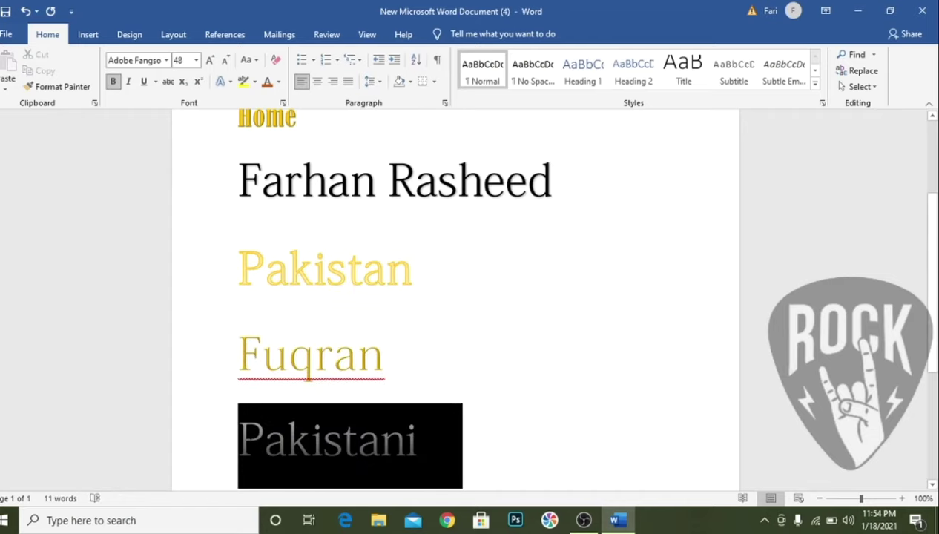
pyautogui.click(222, 81)
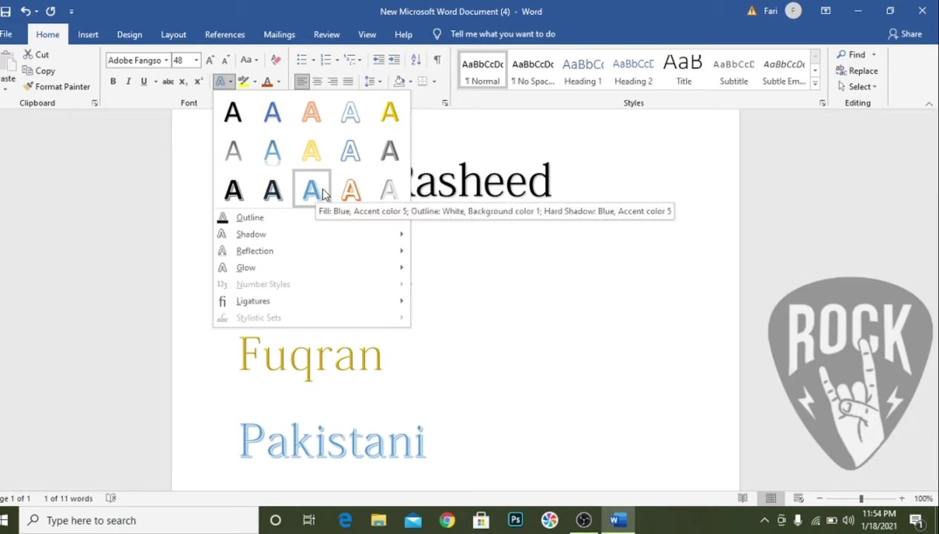
pyautogui.click(273, 191)
pyautogui.moveTo(563, 230)
pyautogui.mouseDown()
pyautogui.moveTo(352, 193)
pyautogui.moveTo(236, 189)
pyautogui.mouseUp()
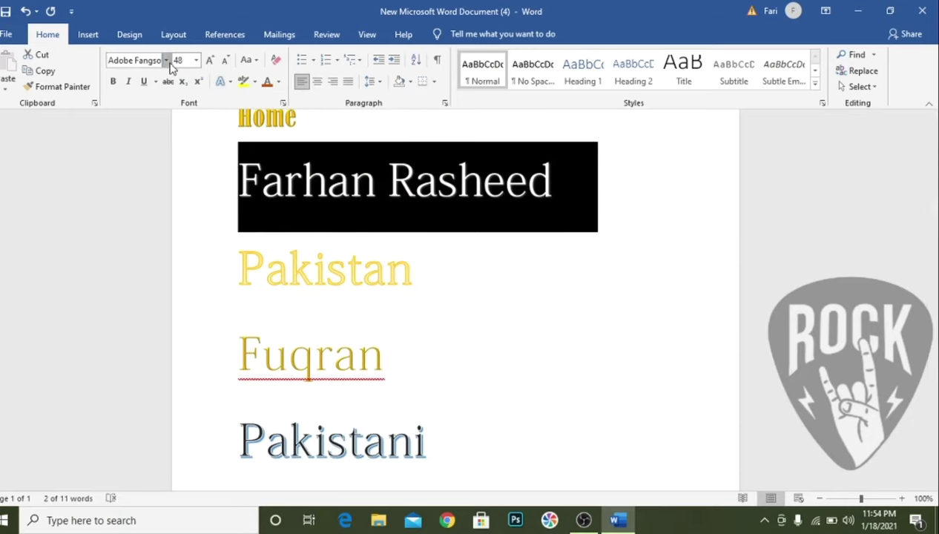
# - Set the name line in Eras Bold ITC and Pakistan in Bernard MT Condensed
pyautogui.click(167, 61)
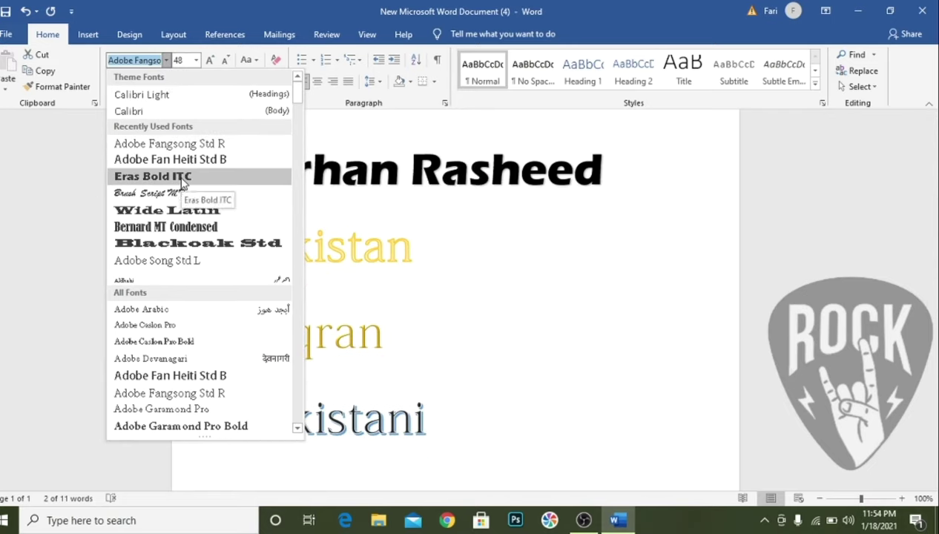
pyautogui.click(182, 178)
pyautogui.moveTo(479, 249); pyautogui.dragTo(236, 246)
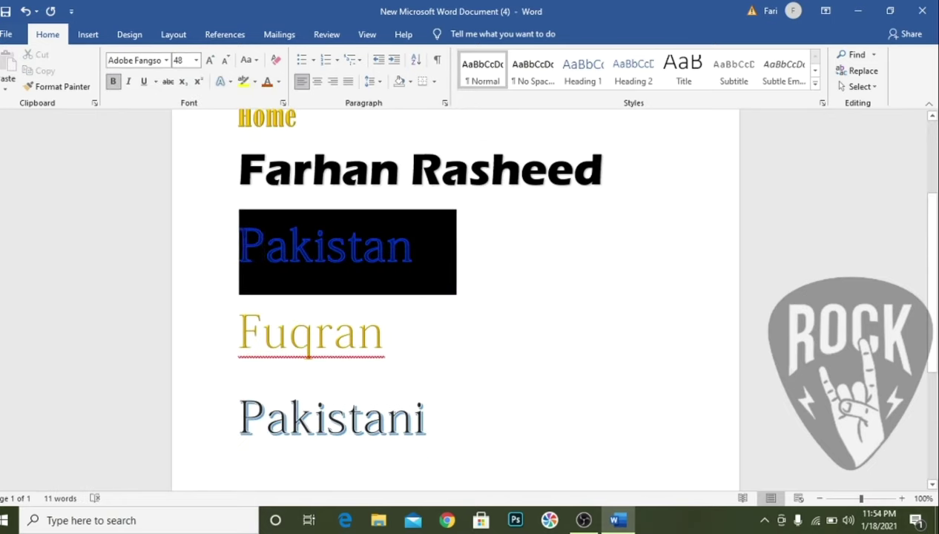
pyautogui.click(166, 60)
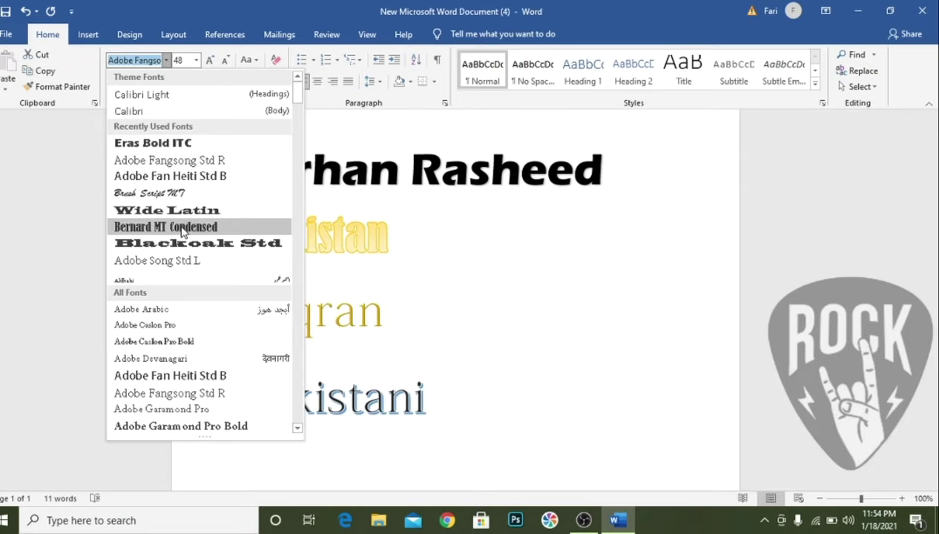
pyautogui.click(182, 228)
# - Remove bold from the second name and set it in Adobe Caslon Pro
pyautogui.moveTo(416, 340); pyautogui.dragTo(236, 326)
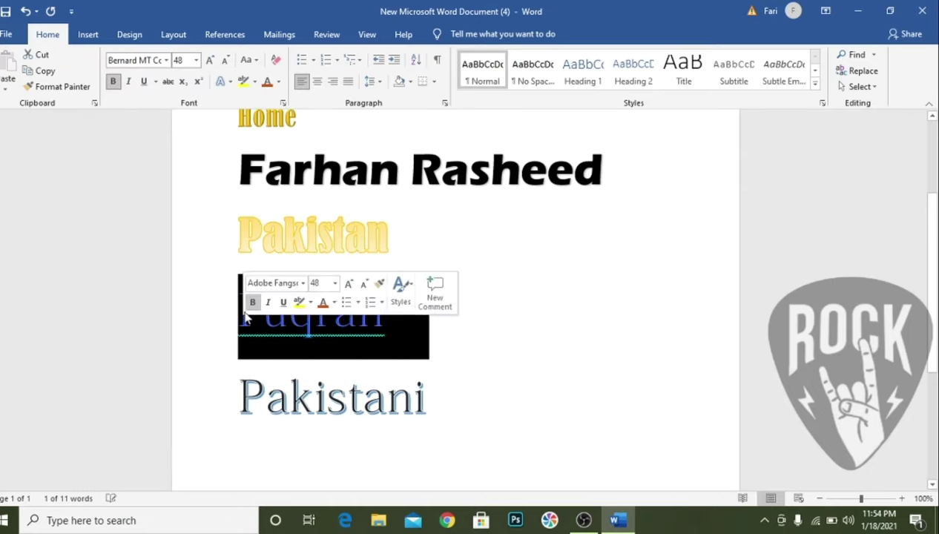
pyautogui.click(113, 81)
pyautogui.click(167, 62)
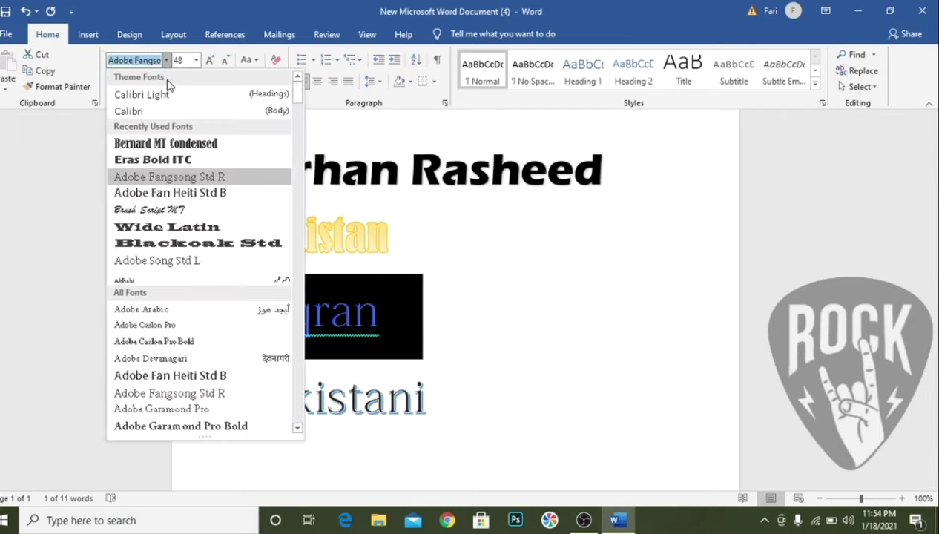
pyautogui.click(148, 324)
pyautogui.click(540, 325)
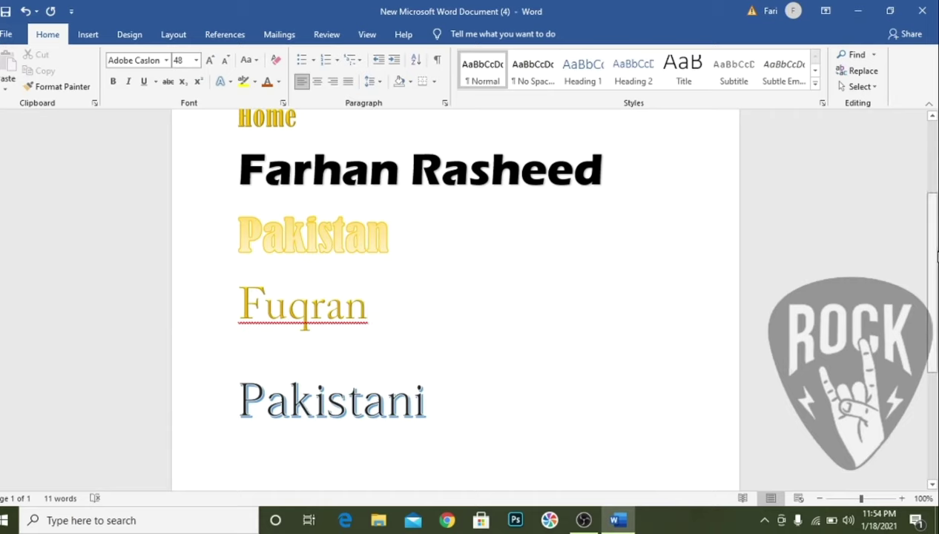
pyautogui.scroll(1, 923, 281)
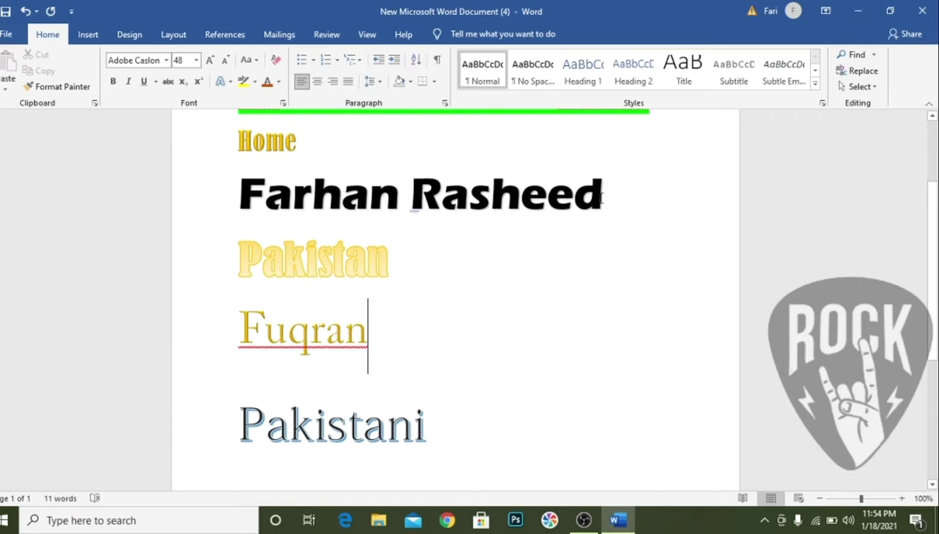
# - Highlight the name line bright green and Pakistan dark blue
pyautogui.moveTo(602, 194); pyautogui.dragTo(237, 194)
pyautogui.click(255, 81)
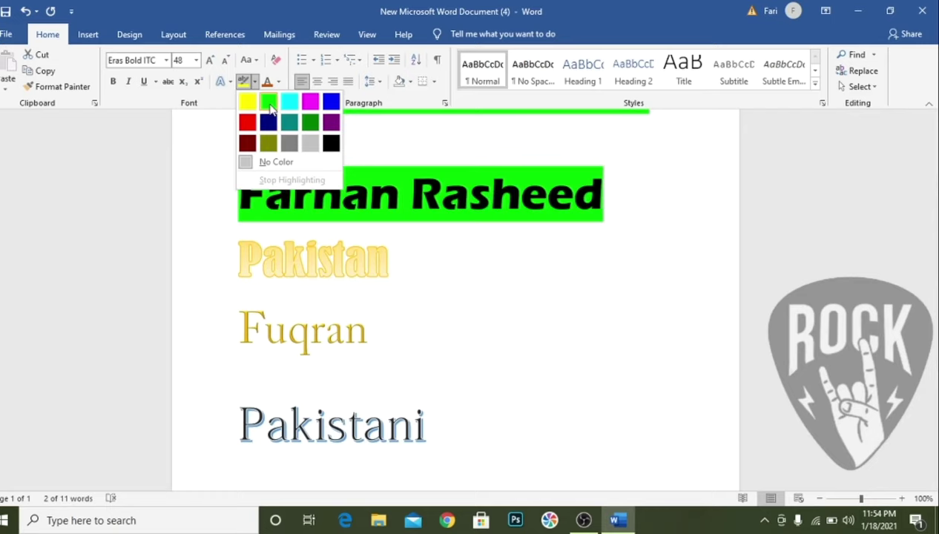
pyautogui.click(270, 104)
pyautogui.moveTo(433, 289)
pyautogui.mouseDown()
pyautogui.moveTo(293, 259)
pyautogui.moveTo(238, 260)
pyautogui.mouseUp()
pyautogui.click(252, 84)
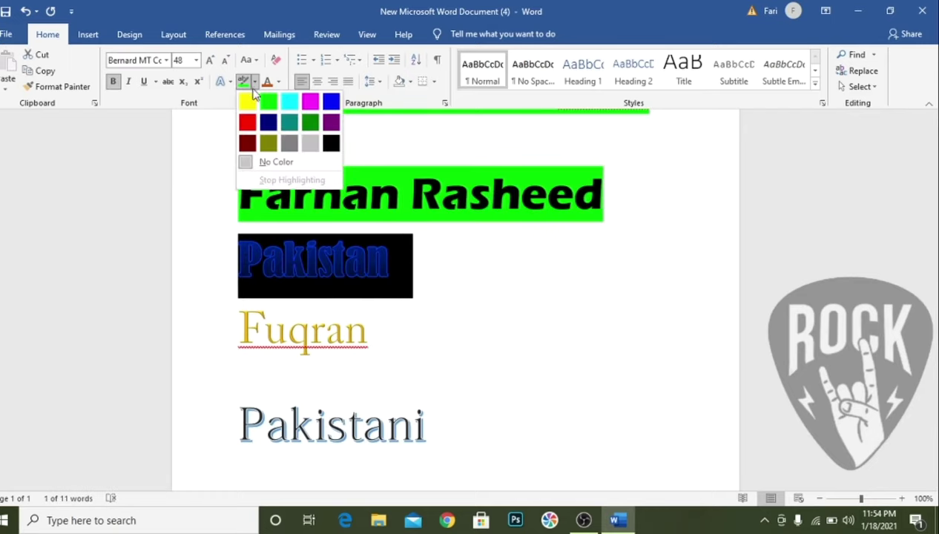
pyautogui.click(268, 120)
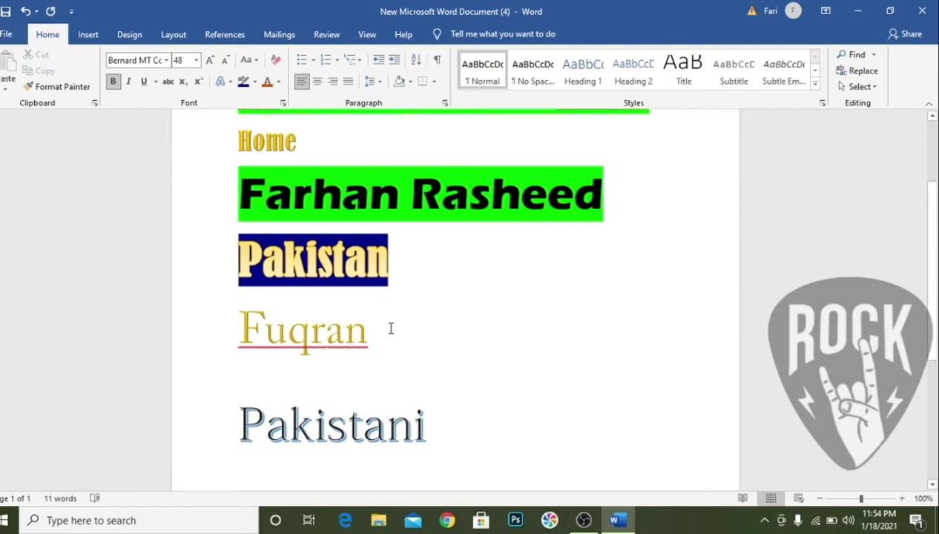
# - Highlight the second name purple and Pakistani yellow
pyautogui.moveTo(396, 331); pyautogui.dragTo(239, 326)
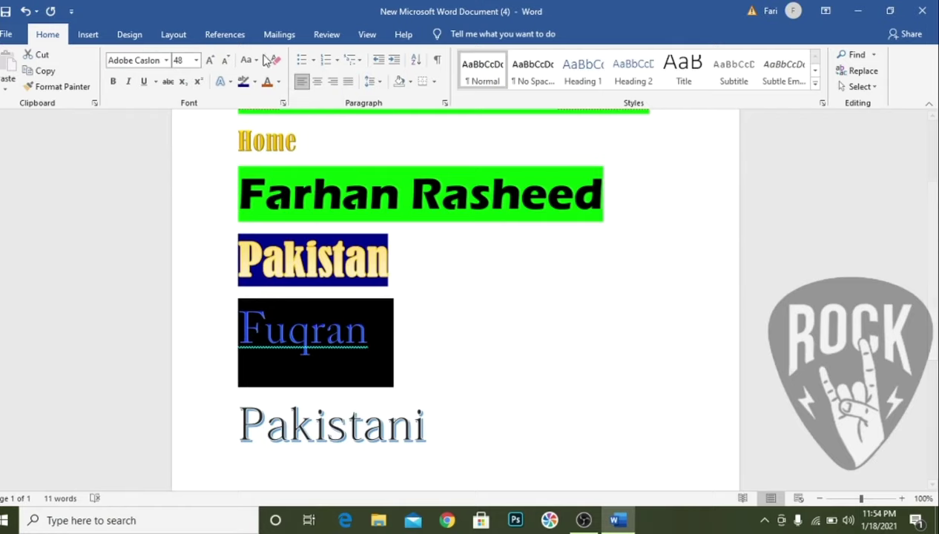
pyautogui.click(255, 81)
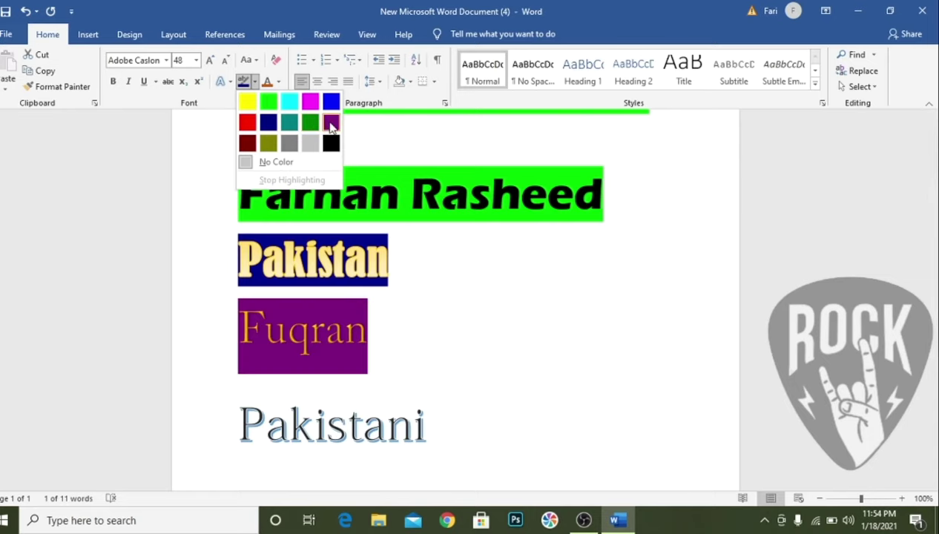
pyautogui.click(331, 122)
pyautogui.click(437, 427)
pyautogui.moveTo(395, 429); pyautogui.dragTo(238, 428)
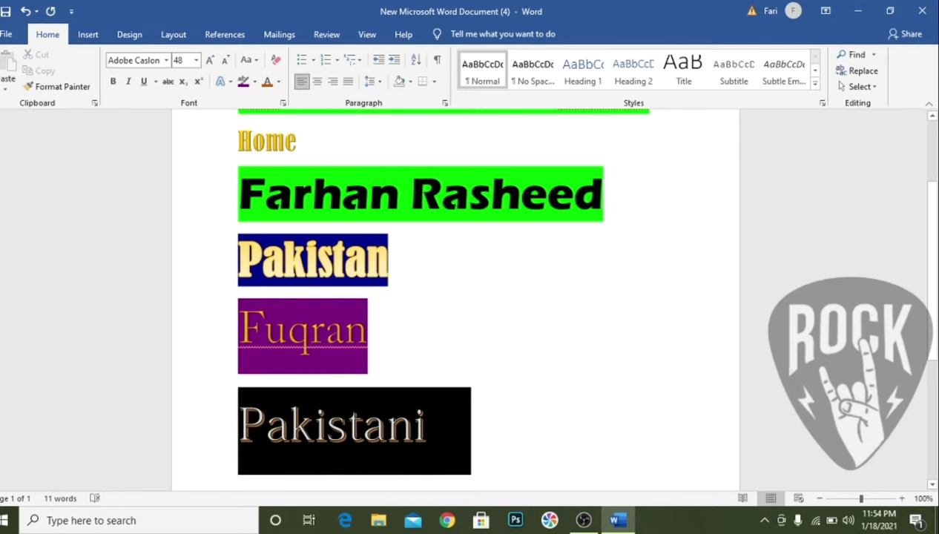
pyautogui.click(256, 85)
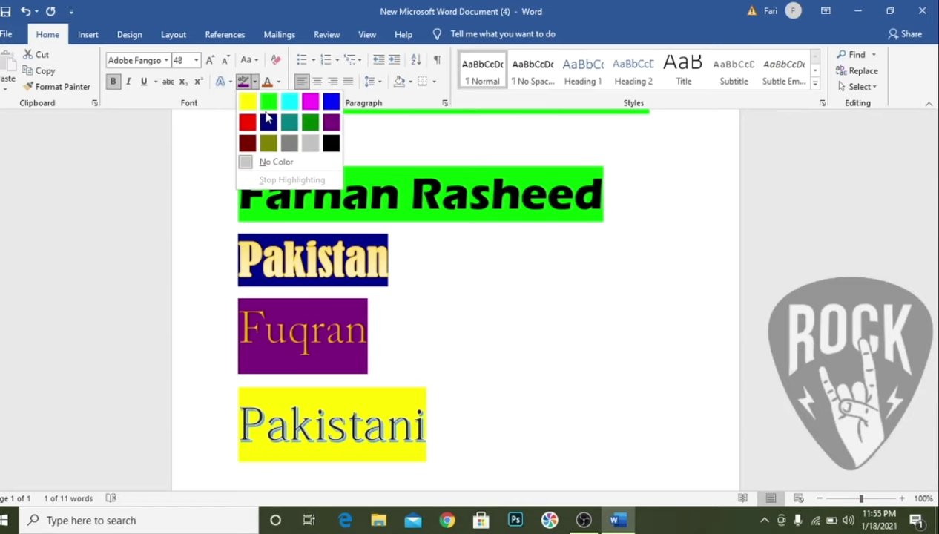
pyautogui.click(249, 108)
pyautogui.click(526, 347)
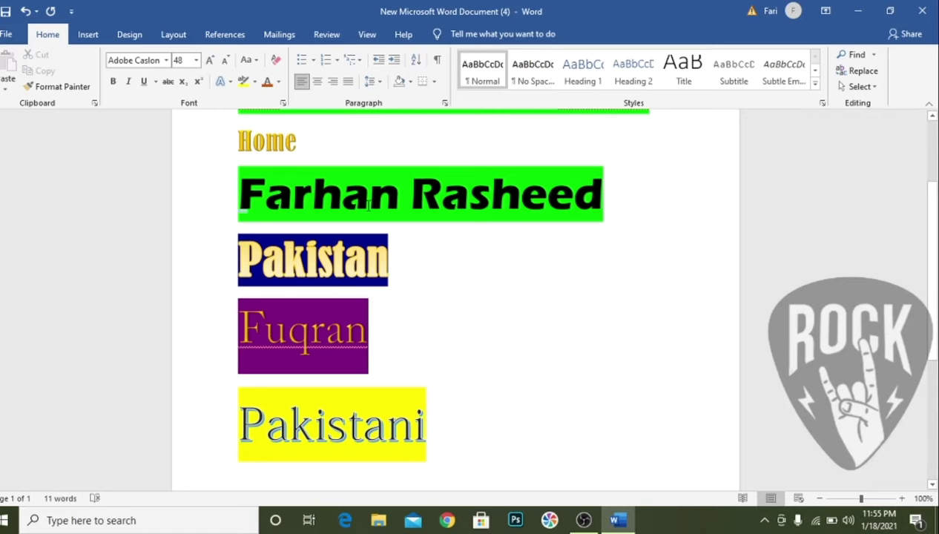
# - Make the name line's text white and Pakistani's text dark orange-brown
pyautogui.moveTo(231, 204); pyautogui.dragTo(414, 200)
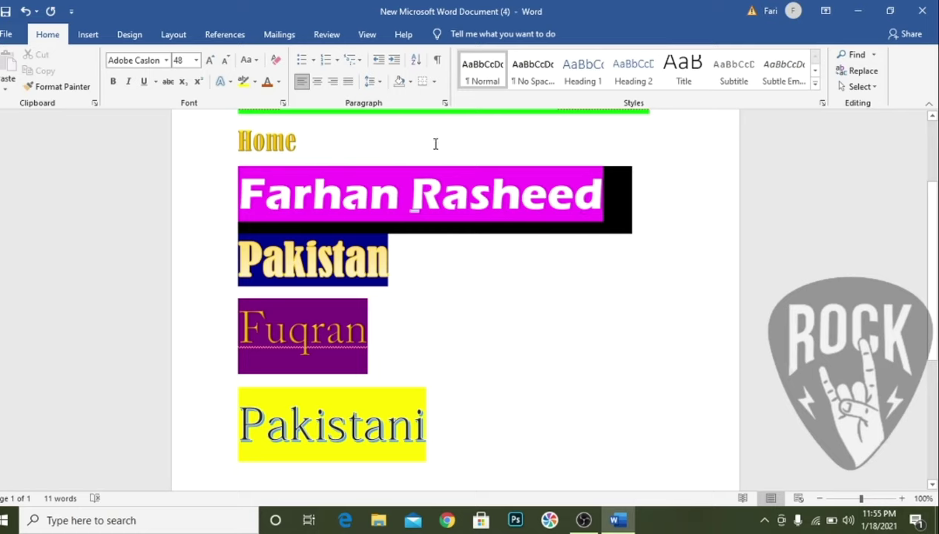
pyautogui.click(278, 81)
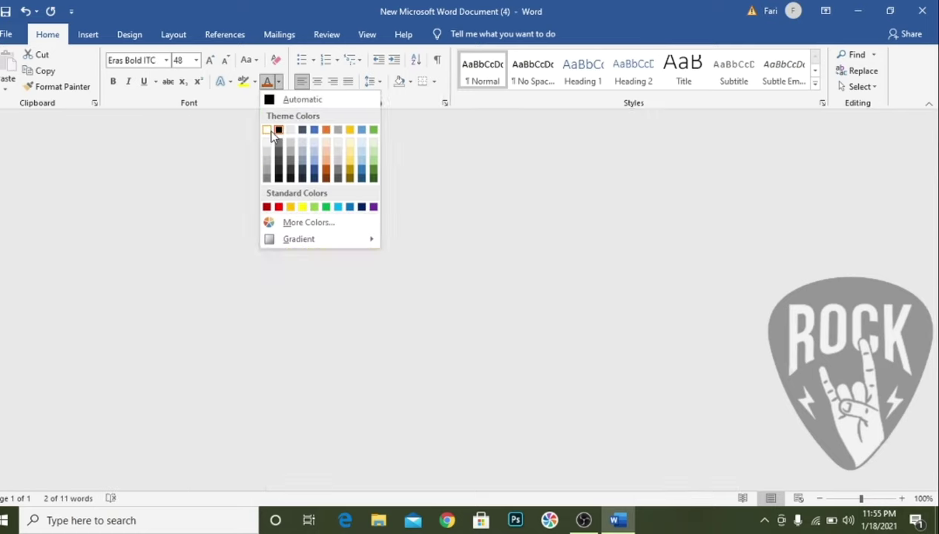
pyautogui.click(268, 130)
pyautogui.click(457, 300)
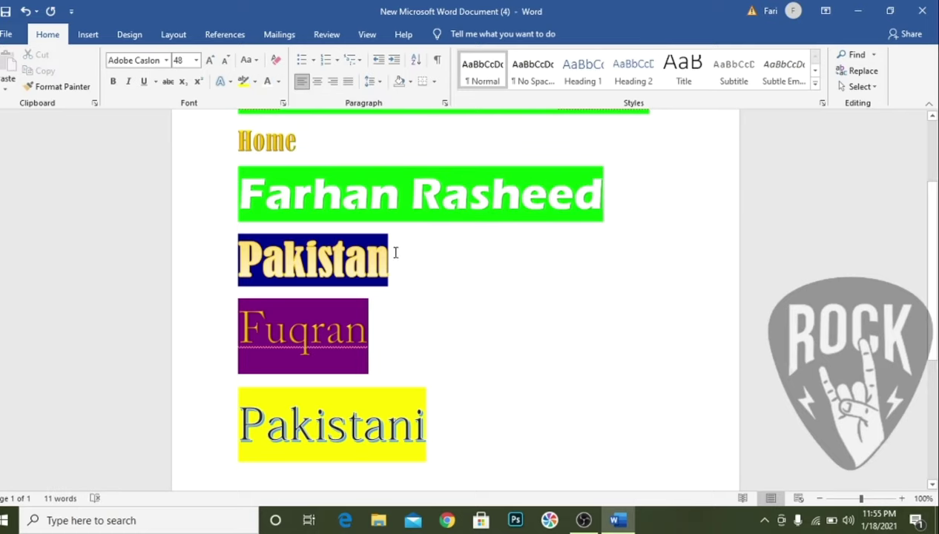
pyautogui.moveTo(395, 252); pyautogui.dragTo(235, 259)
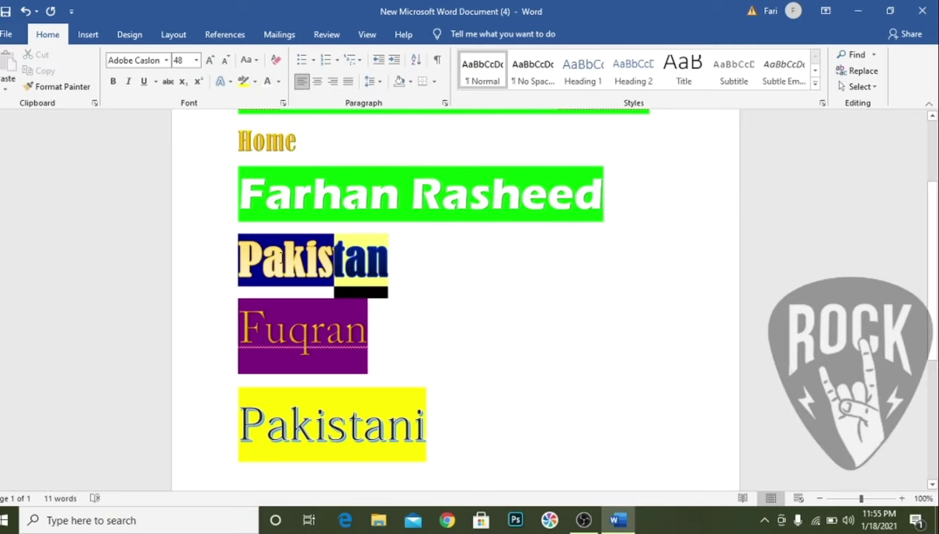
pyautogui.click(279, 82)
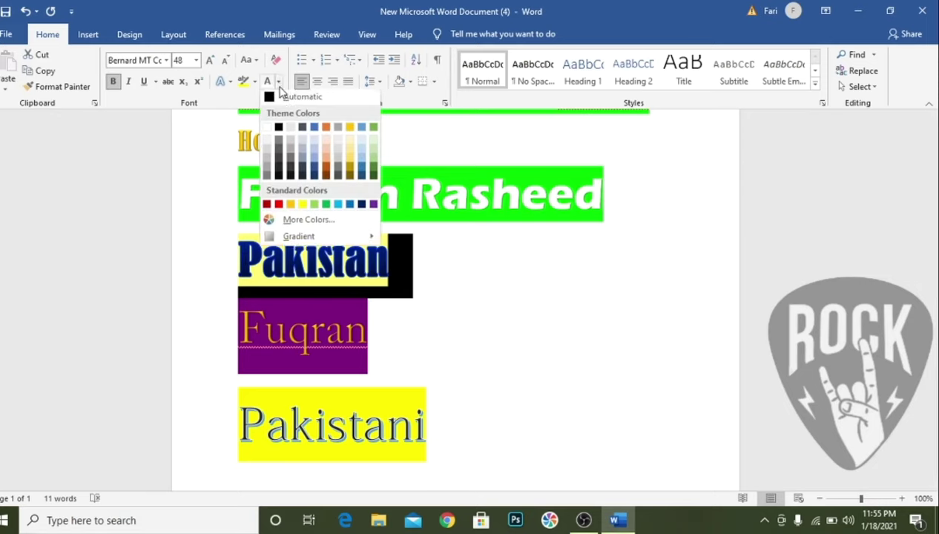
pyautogui.click(327, 177)
pyautogui.click(421, 344)
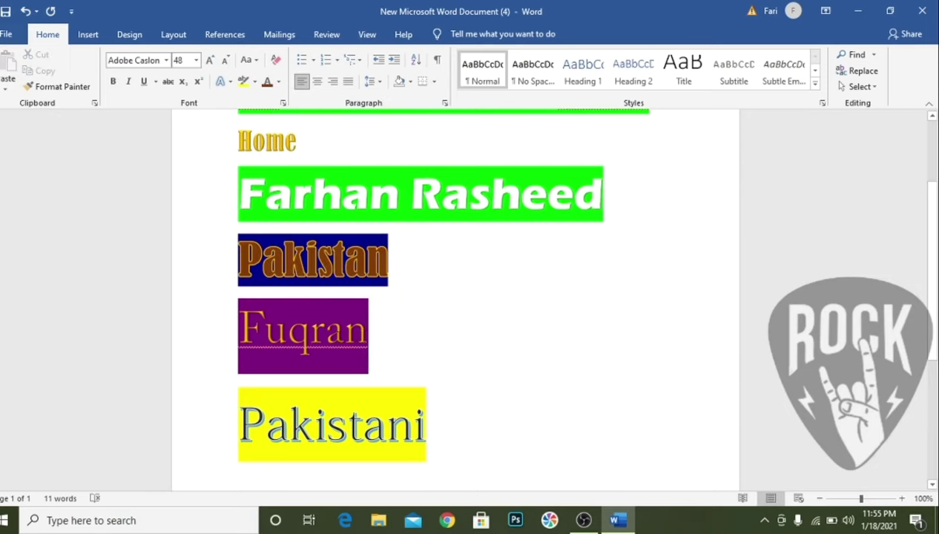
# - Colour the second name's text yellow and Pakistani's text light blue
pyautogui.moveTo(368, 333); pyautogui.dragTo(235, 335)
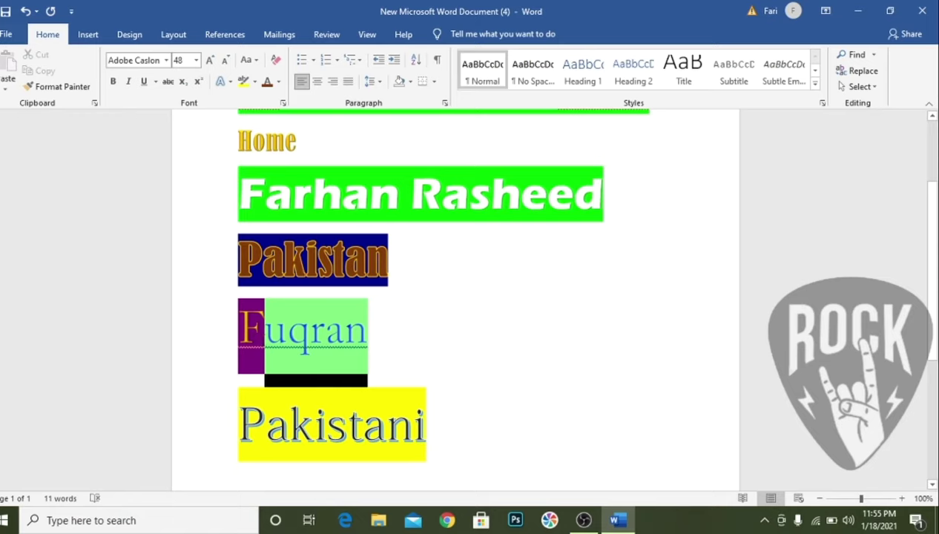
pyautogui.click(278, 81)
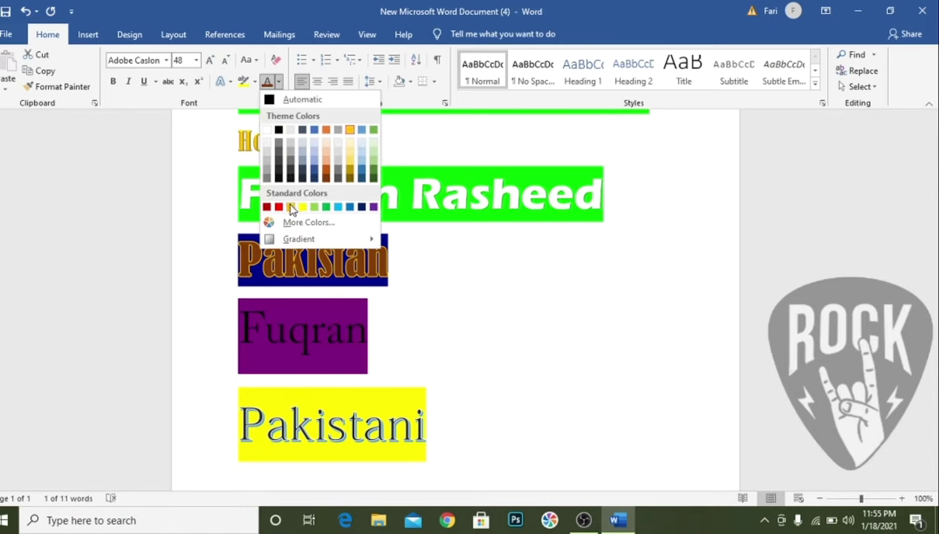
pyautogui.click(297, 209)
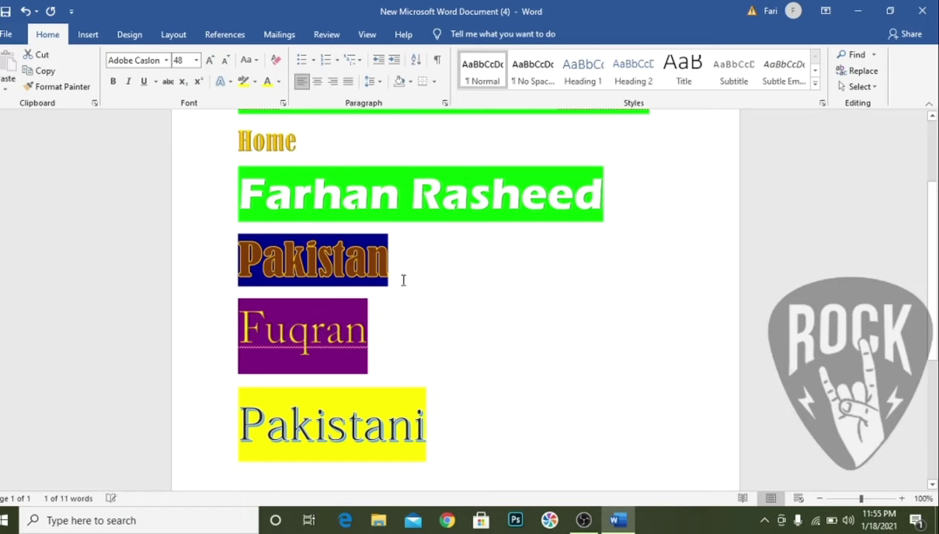
pyautogui.moveTo(427, 442); pyautogui.dragTo(238, 437)
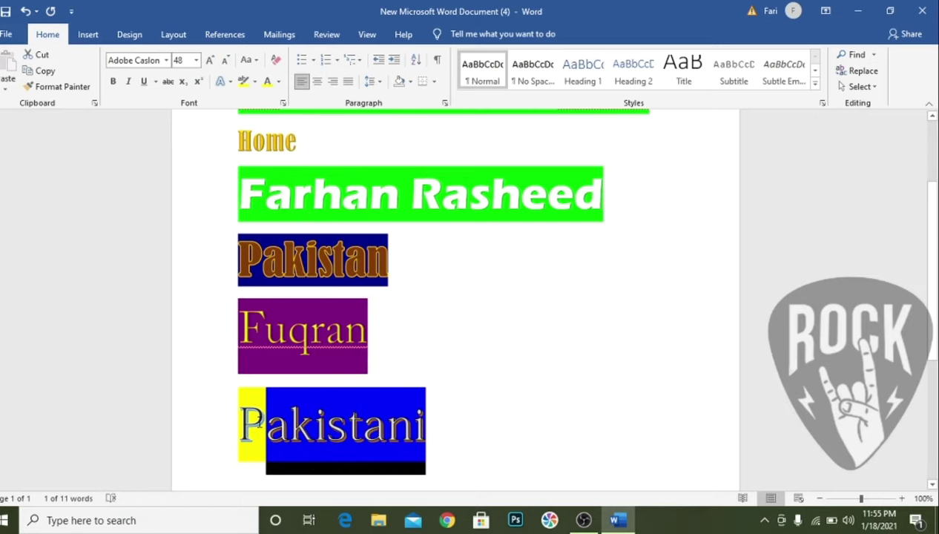
pyautogui.click(279, 82)
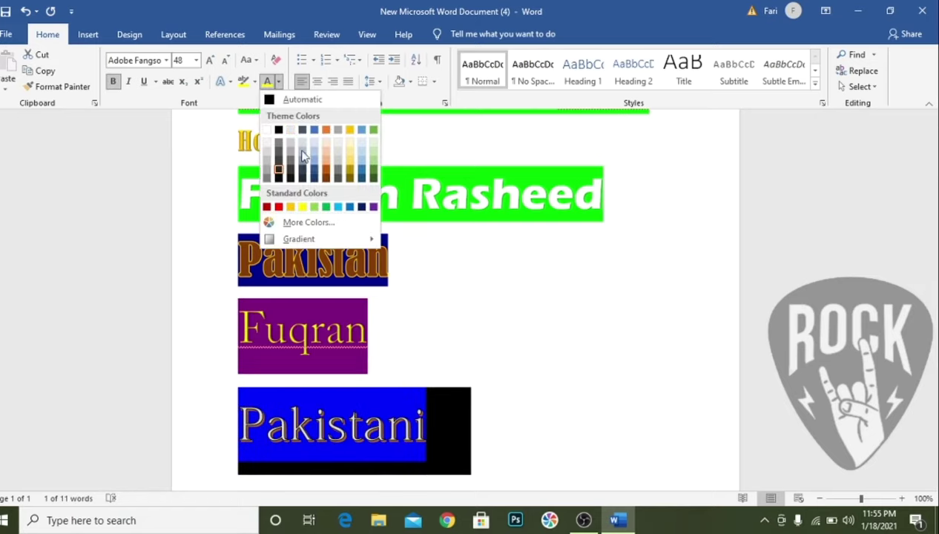
pyautogui.click(343, 213)
pyautogui.click(512, 317)
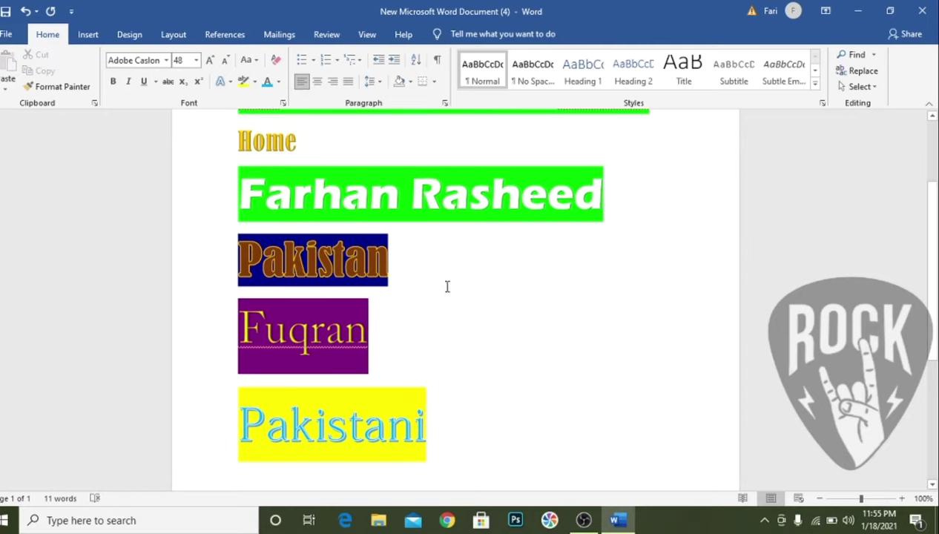
pyautogui.click(472, 409)
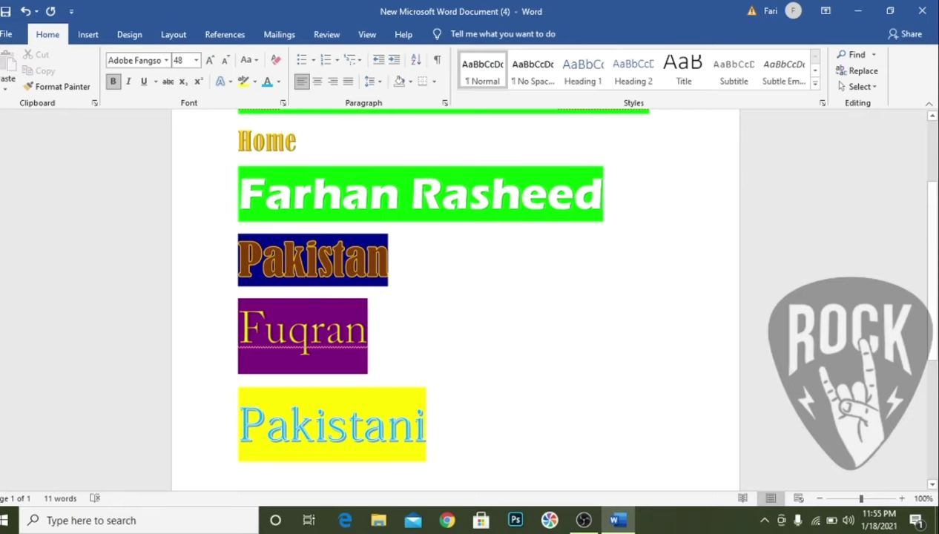
# - Add a 'Color Background +Text Color' line below Pakistani, shrinking its font size to 20
pyautogui.press('Return')
pyautogui.write('Color')
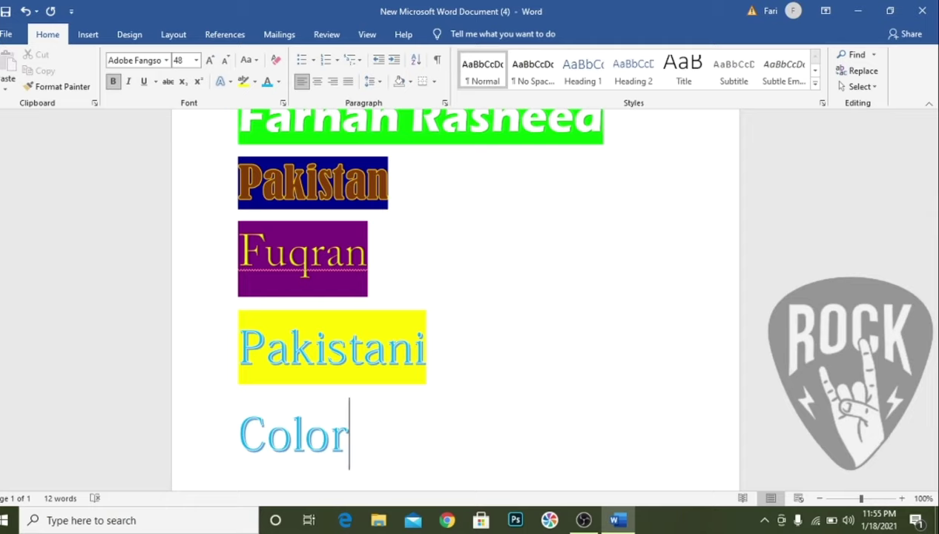
pyautogui.write('Back')
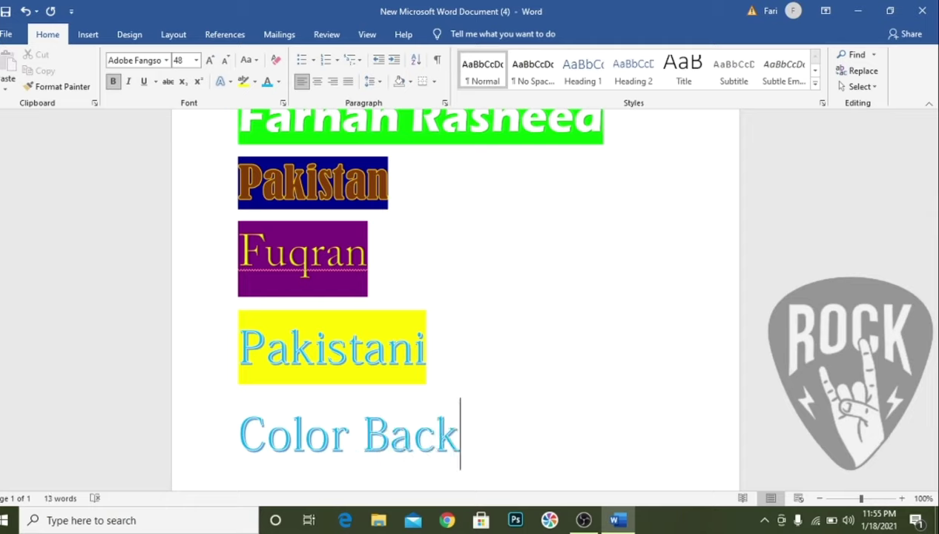
pyautogui.write('grou')
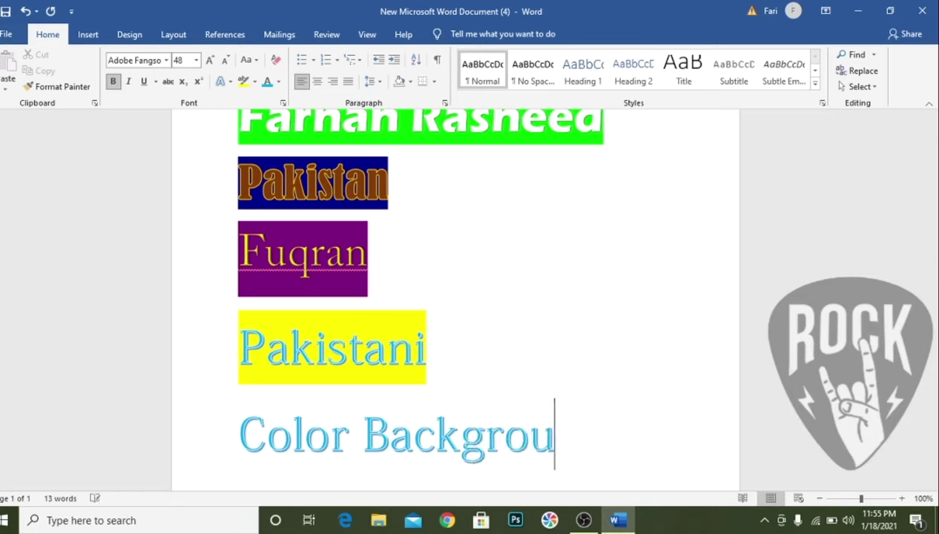
pyautogui.write('n')
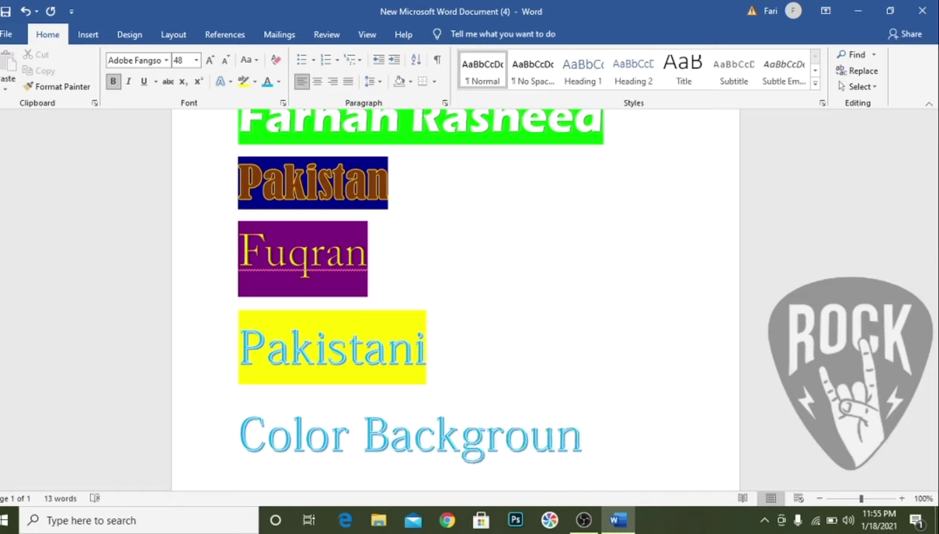
pyautogui.write('g')
pyautogui.press('BackSpace')
pyautogui.write('d')
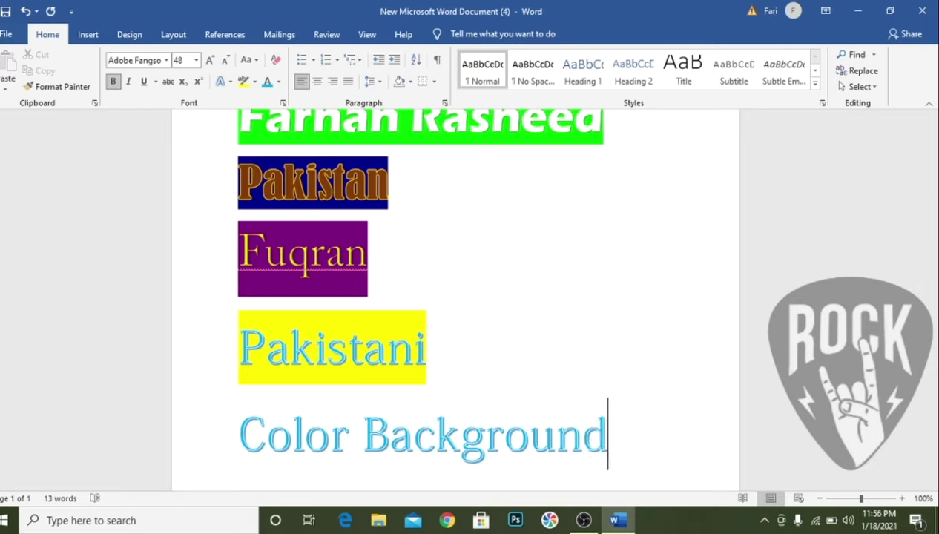
pyautogui.hotkey('shift', 'Left')
pyautogui.hotkey('shift', 'Left')
pyautogui.hotkey('shift', 'Left')
pyautogui.hotkey('shift', 'Left')
pyautogui.hotkey('shift', 'Left')
pyautogui.hotkey('shift', 'Left')
pyautogui.hotkey('shift', 'Left')
pyautogui.hotkey('shift', 'Left')
pyautogui.hotkey('shift', 'Left')
pyautogui.hotkey('shift', 'Left')
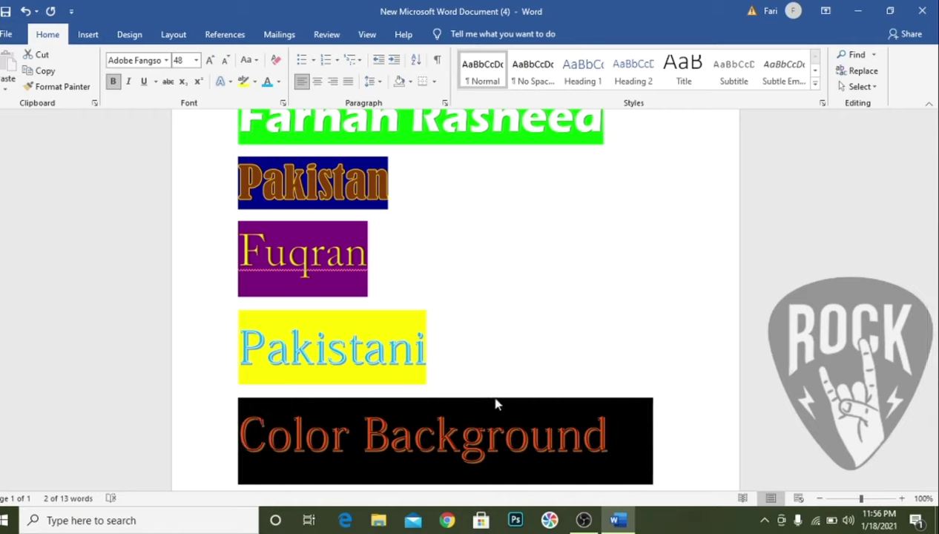
pyautogui.hotkey('ctrl', 'shift', ',')
pyautogui.hotkey('ctrl', 'shift', ',')
pyautogui.hotkey('ctrl', 'shift', ',')
pyautogui.hotkey('ctrl', 'shift', ',')
pyautogui.hotkey('ctrl', 'shift', ',')
pyautogui.hotkey('ctrl', 'shift', ',')
pyautogui.hotkey('ctrl', 'shift', ',')
pyautogui.hotkey('ctrl', 'shift', ',')
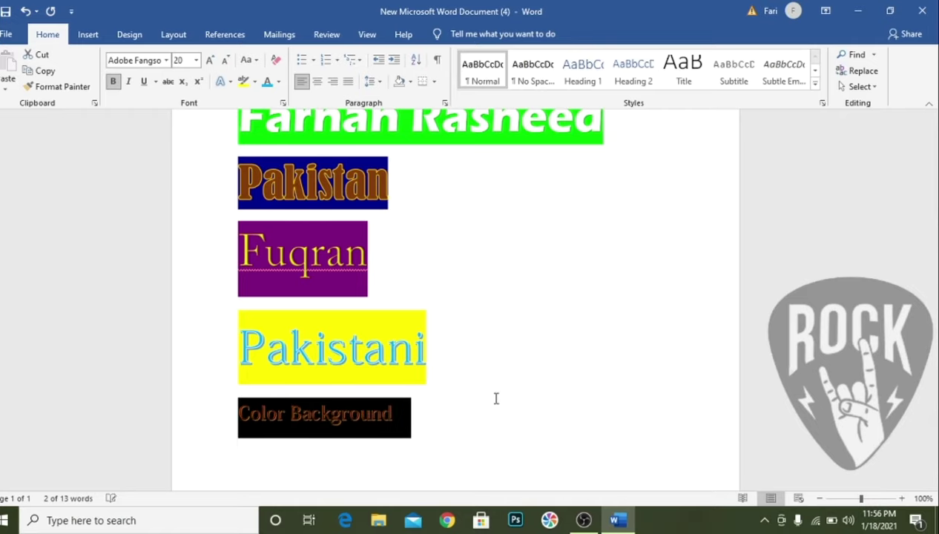
pyautogui.click(453, 419)
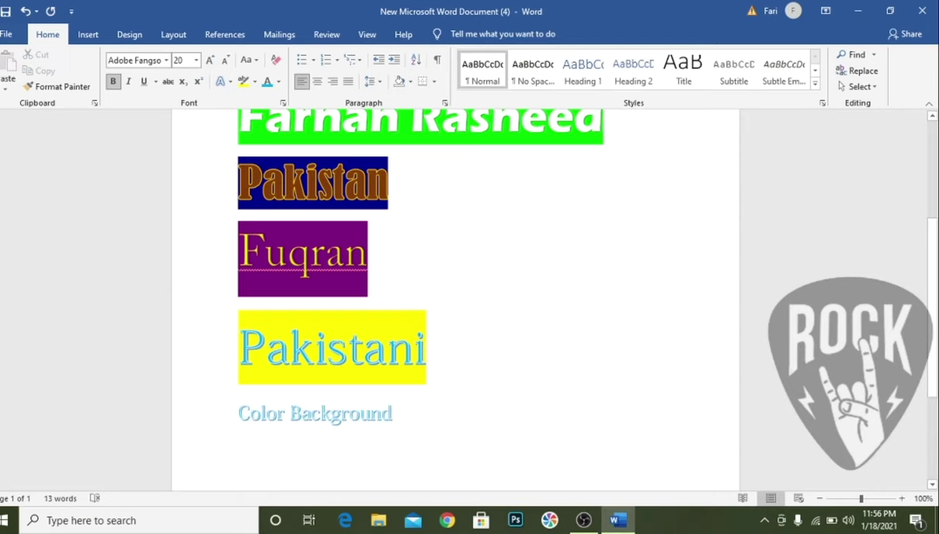
pyautogui.write('+')
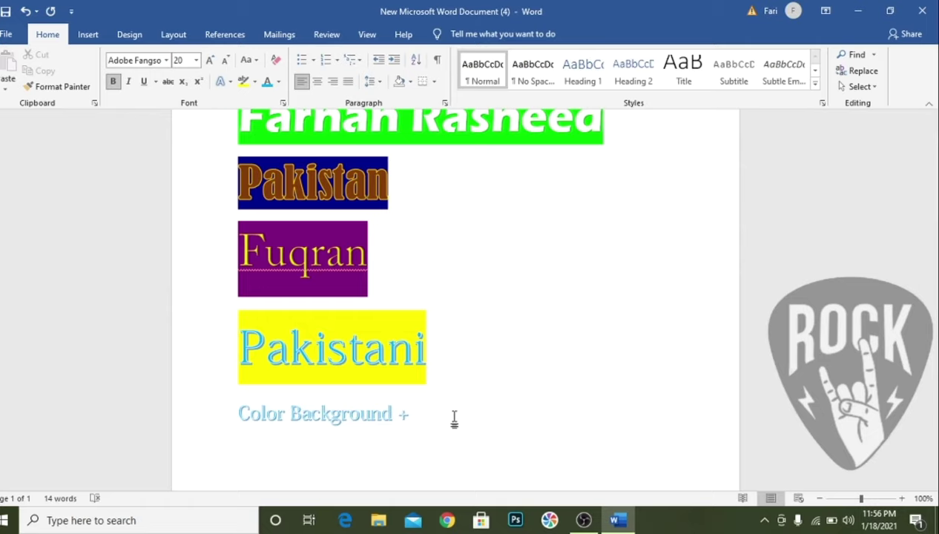
pyautogui.write('Text C')
pyautogui.write('olor')
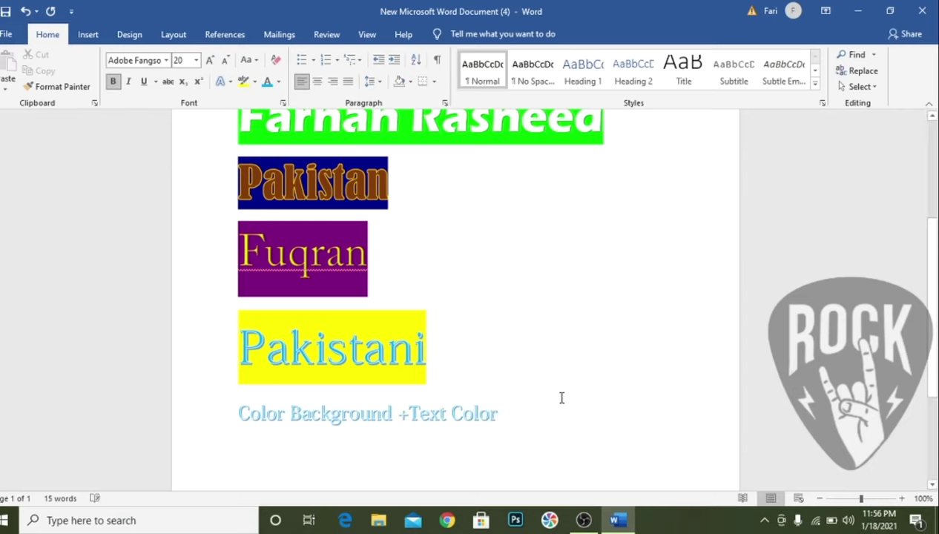
pyautogui.moveTo(549, 413); pyautogui.dragTo(238, 413)
# - Give the 'Color Background +Text Color' line the plain black effect, bold, enlarged to 48 pt
pyautogui.click(225, 82)
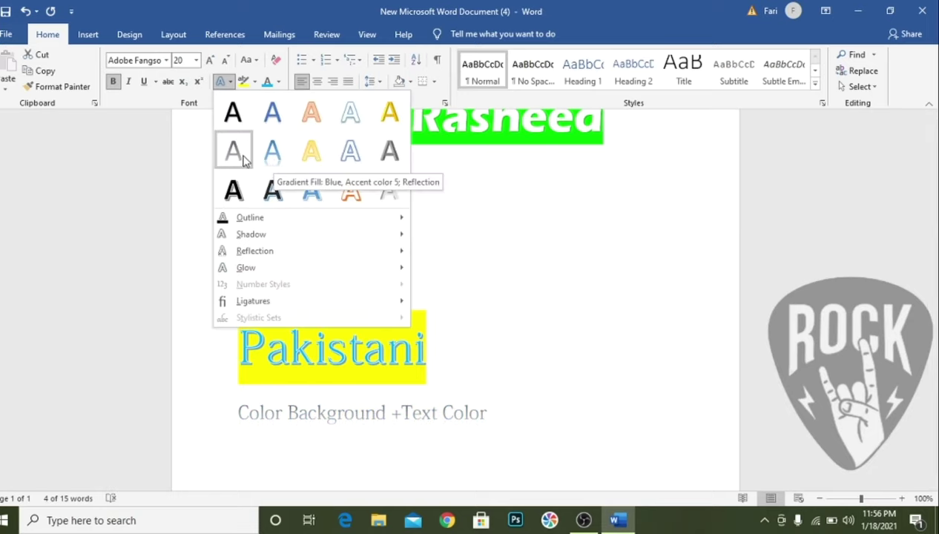
pyautogui.click(233, 111)
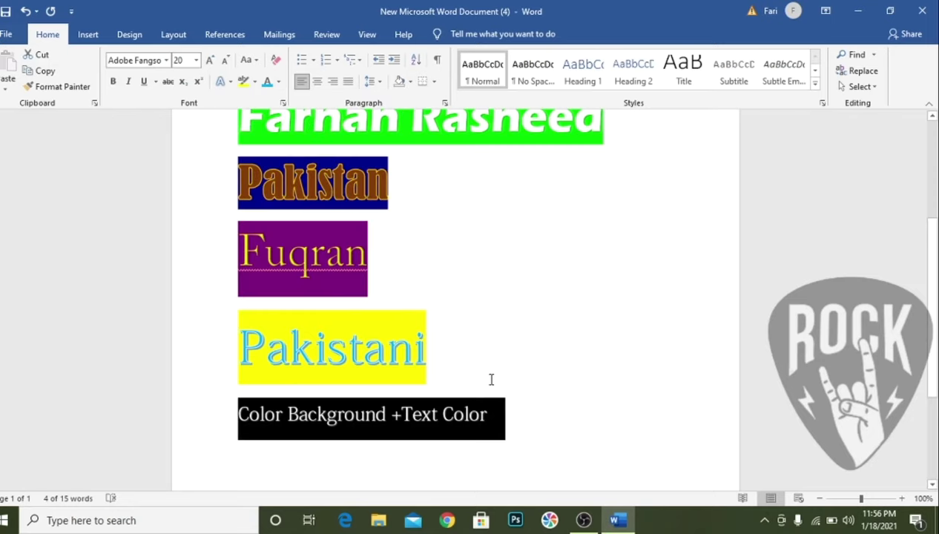
pyautogui.hotkey('ctrl', 'b')
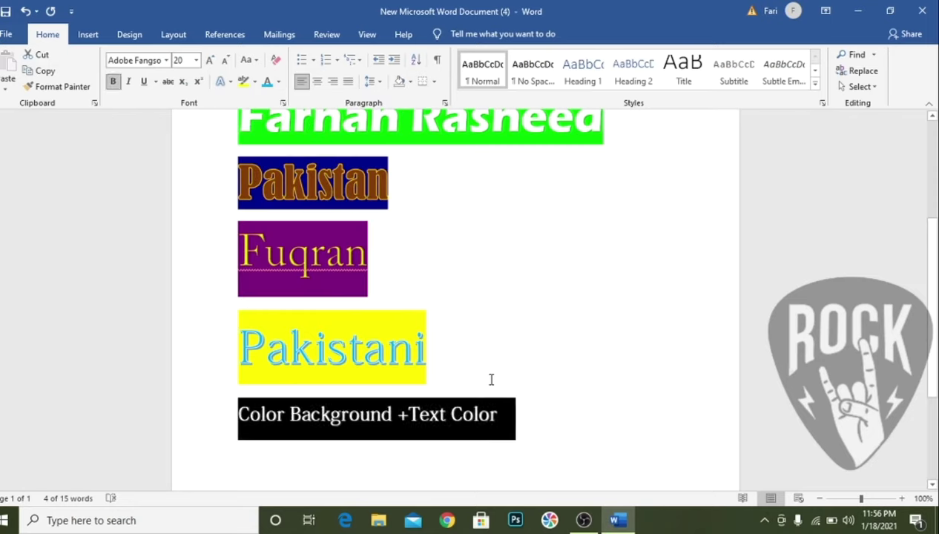
pyautogui.hotkey('ctrl', 'shift', '.')
pyautogui.hotkey('ctrl', 'shift', '.')
pyautogui.hotkey('ctrl', 'shift', '.')
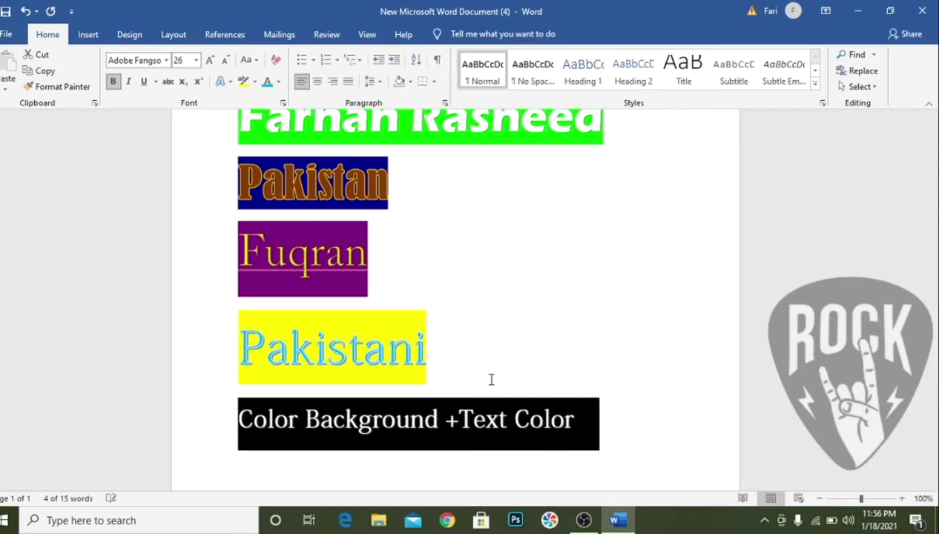
pyautogui.hotkey('ctrl', 'shift', '.')
pyautogui.click(581, 458)
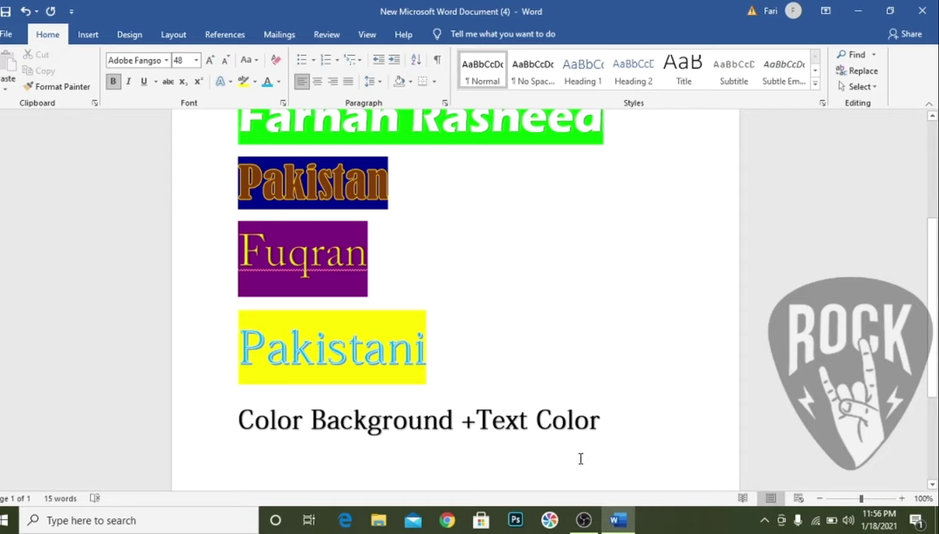
pyautogui.moveTo(612, 420); pyautogui.dragTo(236, 421)
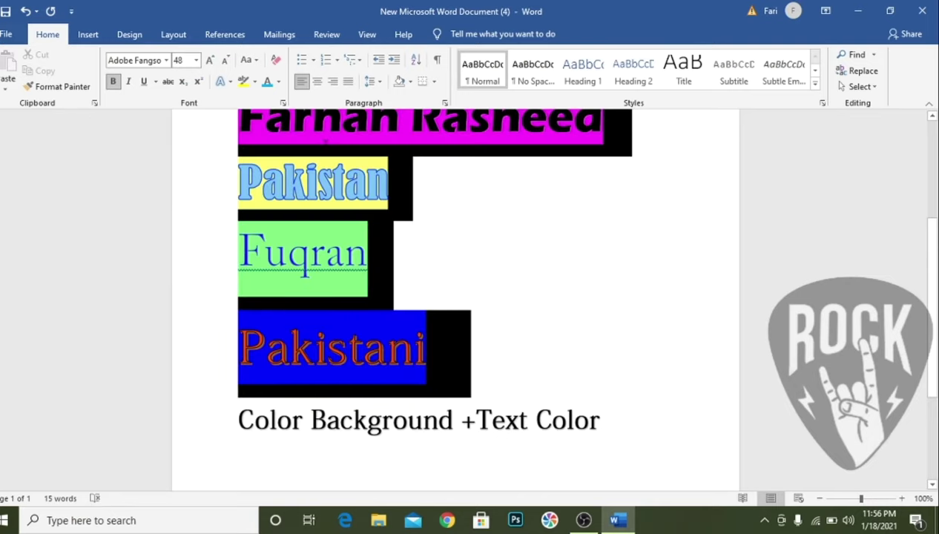
# - Undo the demo lines with Ctrl+Z until only the 'Ms word 2019 Full Crous' title and Home remain
pyautogui.moveTo(327, 138); pyautogui.dragTo(327, 138)
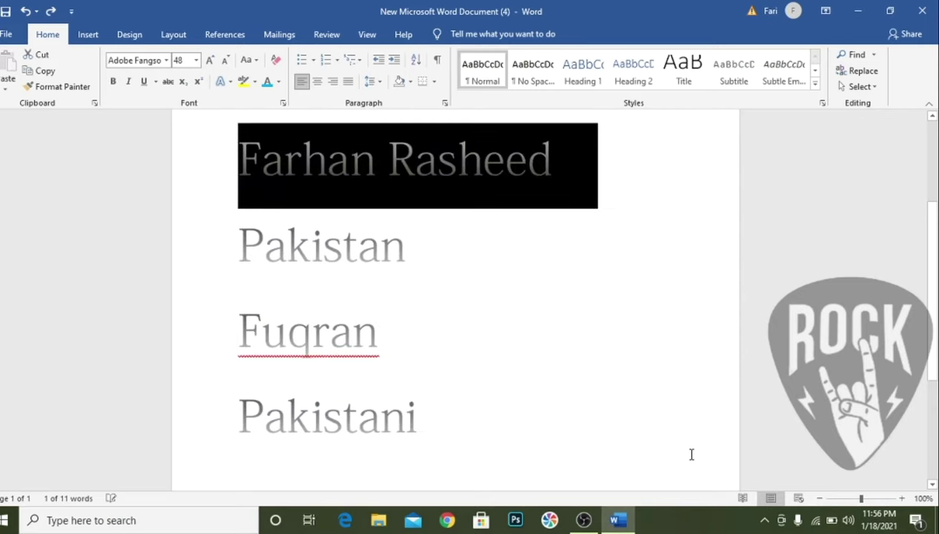
pyautogui.hotkey('ctrl', 'z')
pyautogui.hotkey('ctrl', 'z')
pyautogui.hotkey('ctrl', 'z')
pyautogui.hotkey('ctrl', 'z')
pyautogui.hotkey('ctrl', 'z')
pyautogui.hotkey('ctrl', 'z')
pyautogui.hotkey('ctrl', 'z')
pyautogui.hotkey('ctrl', 'z')
pyautogui.hotkey('ctrl', 'z')
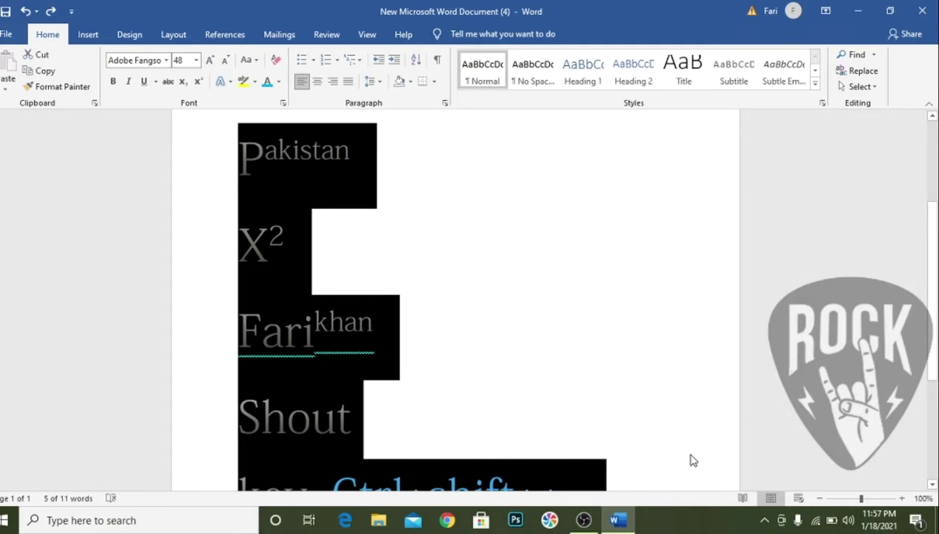
pyautogui.hotkey('ctrl', 'z')
pyautogui.hotkey('ctrl', 'z')
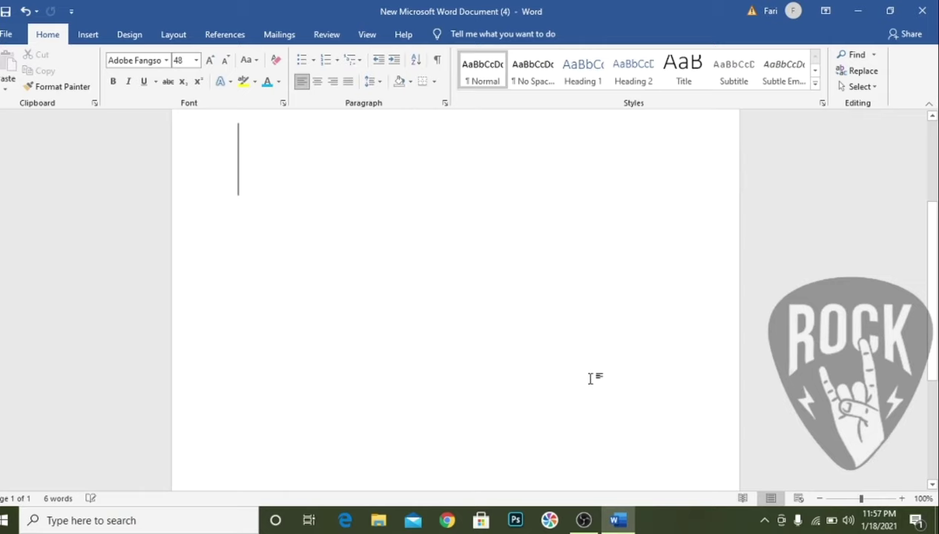
pyautogui.hotkey('ctrl', 'z')
pyautogui.hotkey('ctrl', 'z')
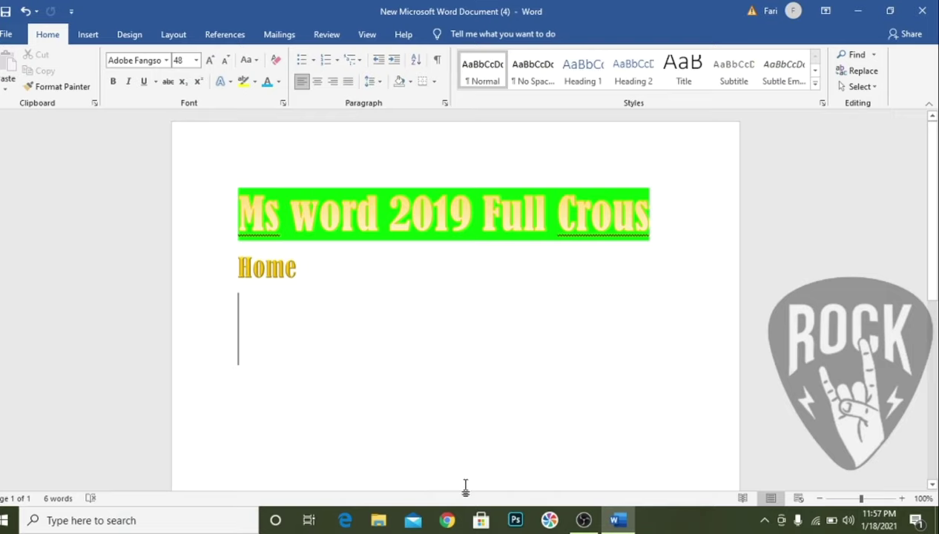
# - Type 'All complete' on the empty line beneath Home and select it
pyautogui.write('All ')
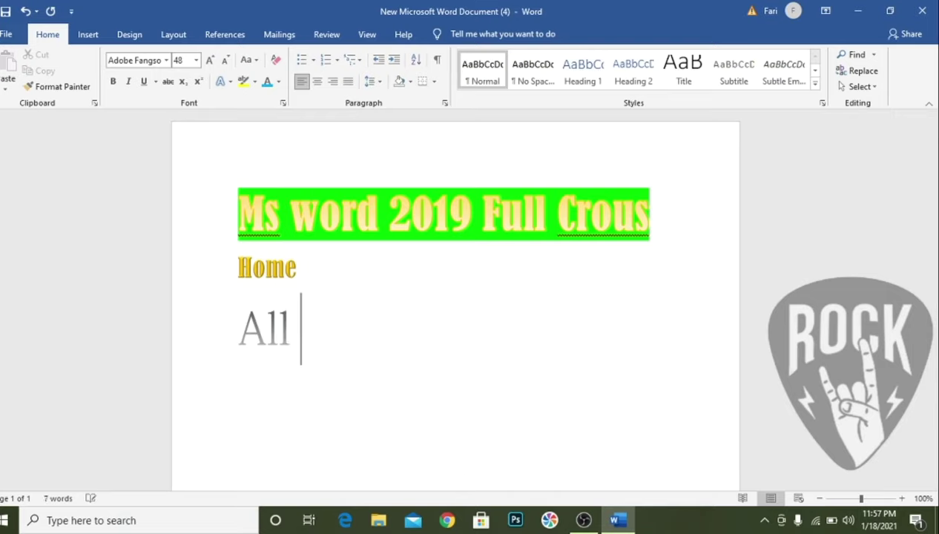
pyautogui.write('co')
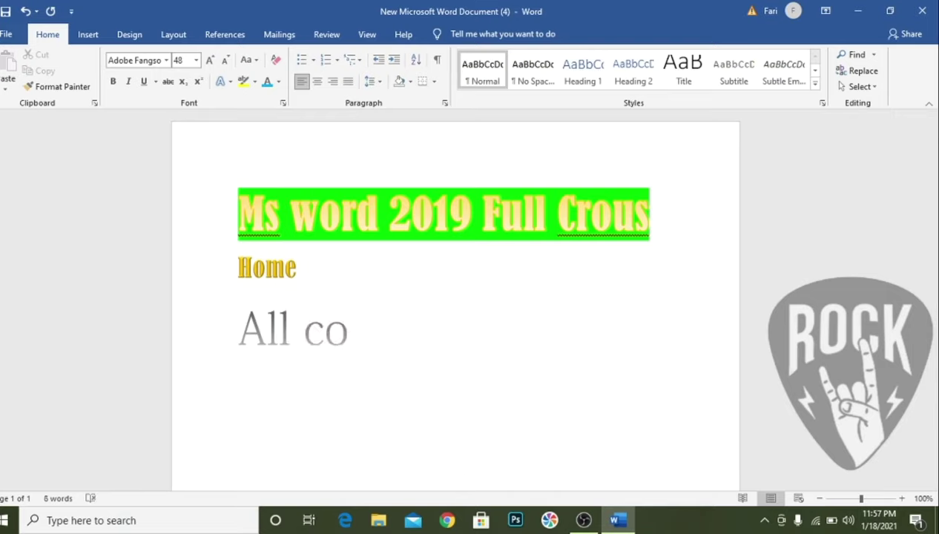
pyautogui.write('m')
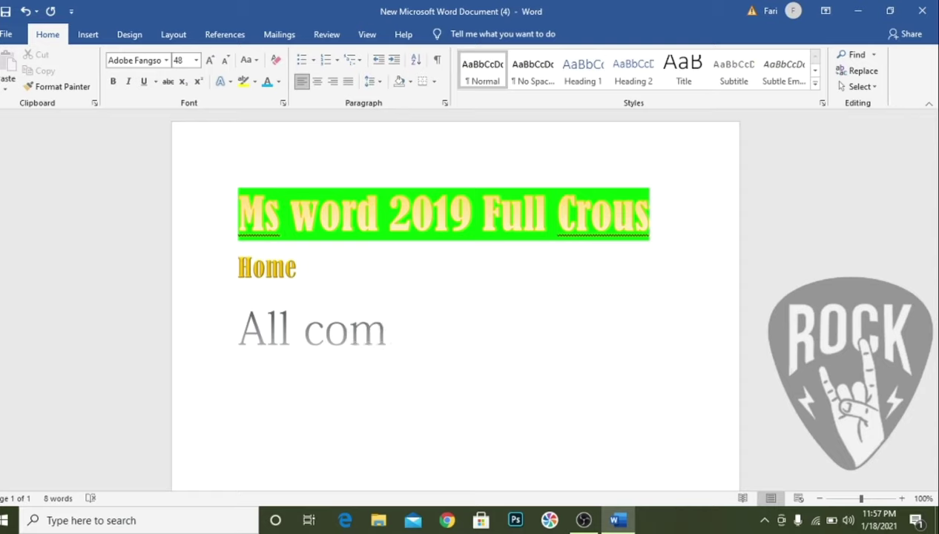
pyautogui.write('plete')
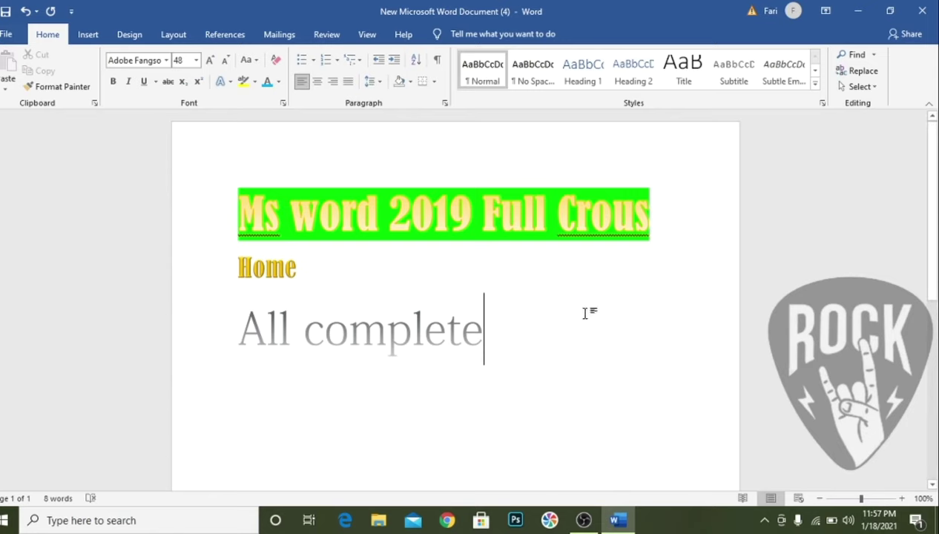
pyautogui.moveTo(586, 314); pyautogui.dragTo(362, 415)
pyautogui.click(496, 427)
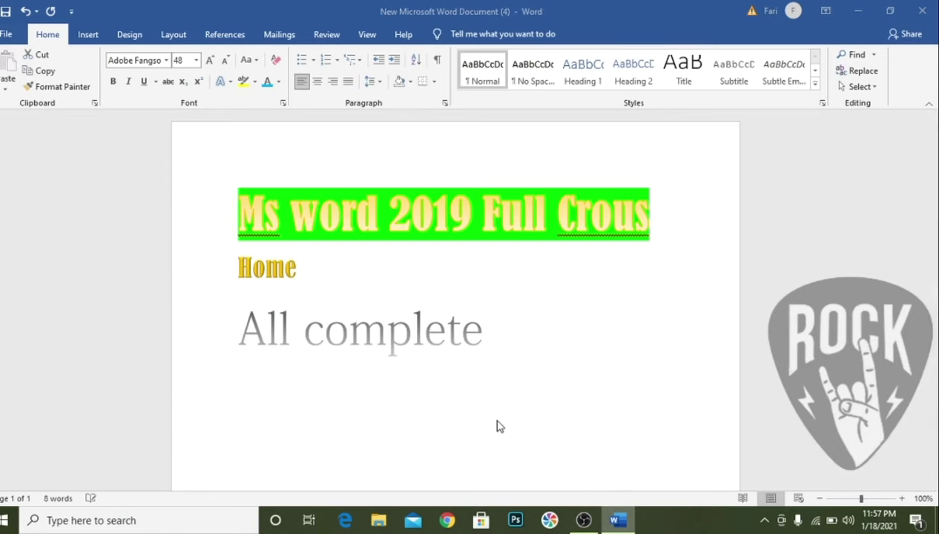
pyautogui.click(583, 520)
pyautogui.click(854, 9)
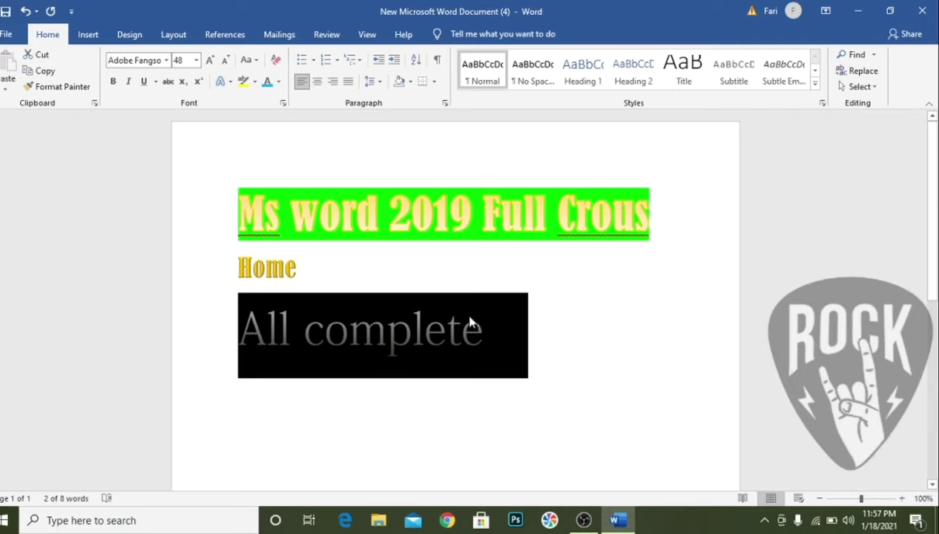
# - Replace the All complete text with a round-bulleted list of three Home items, then end the list
pyautogui.press('Delete')
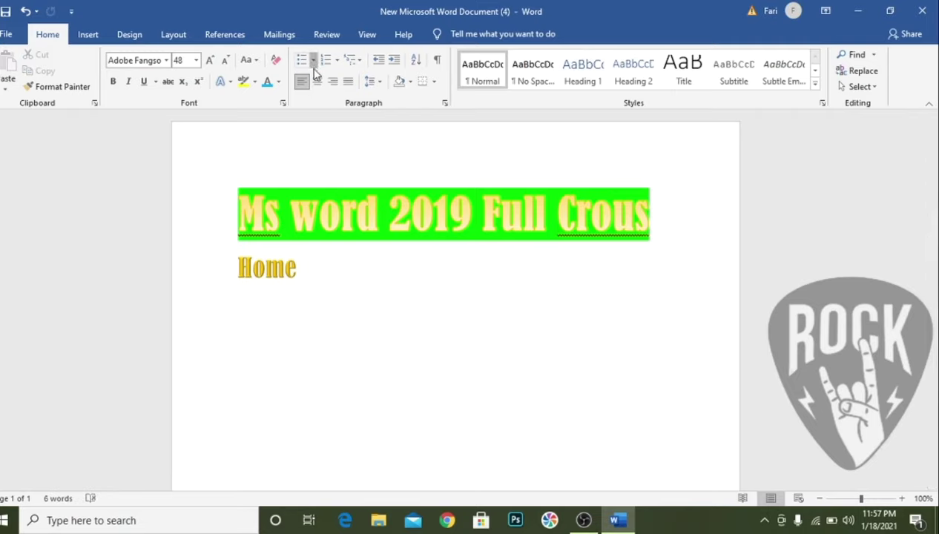
pyautogui.click(313, 60)
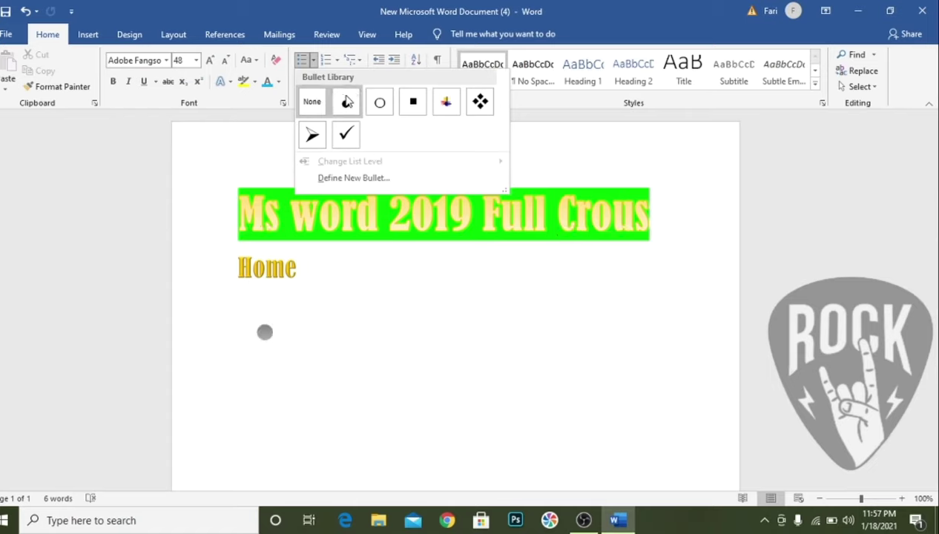
pyautogui.click(347, 101)
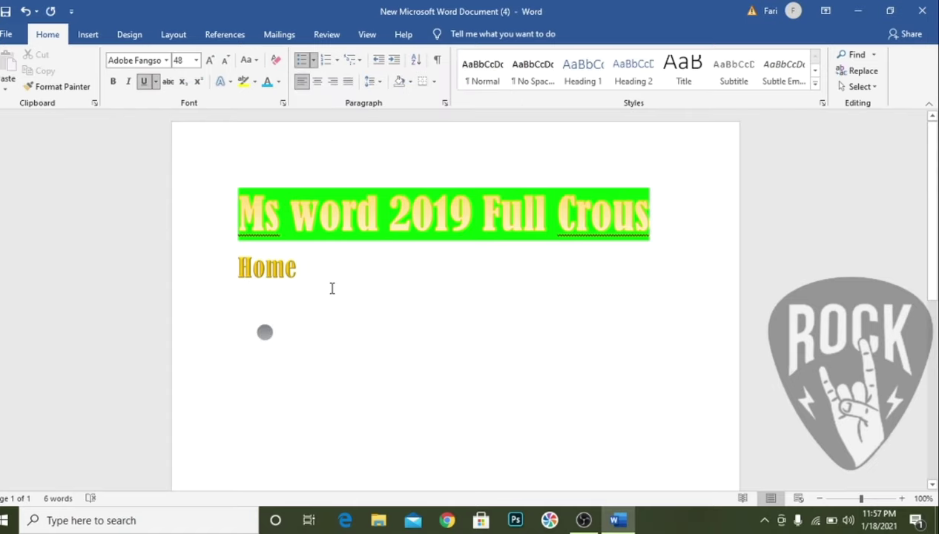
pyautogui.write('ho')
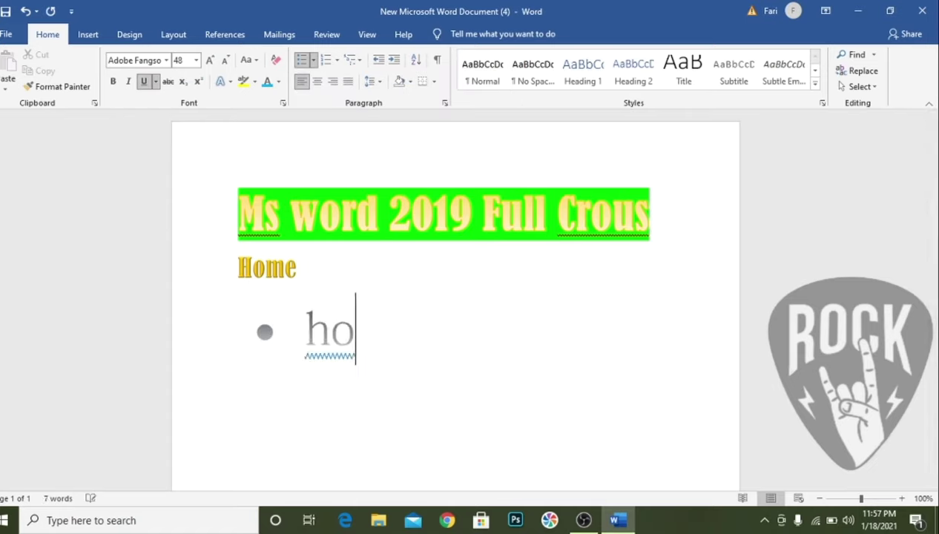
pyautogui.write('me')
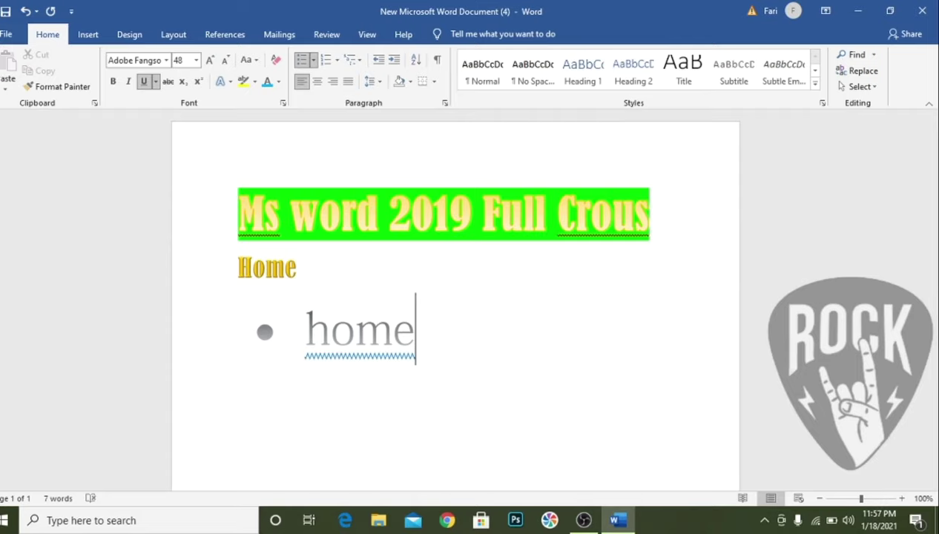
pyautogui.press('Return')
pyautogui.write('home')
pyautogui.press('Return')
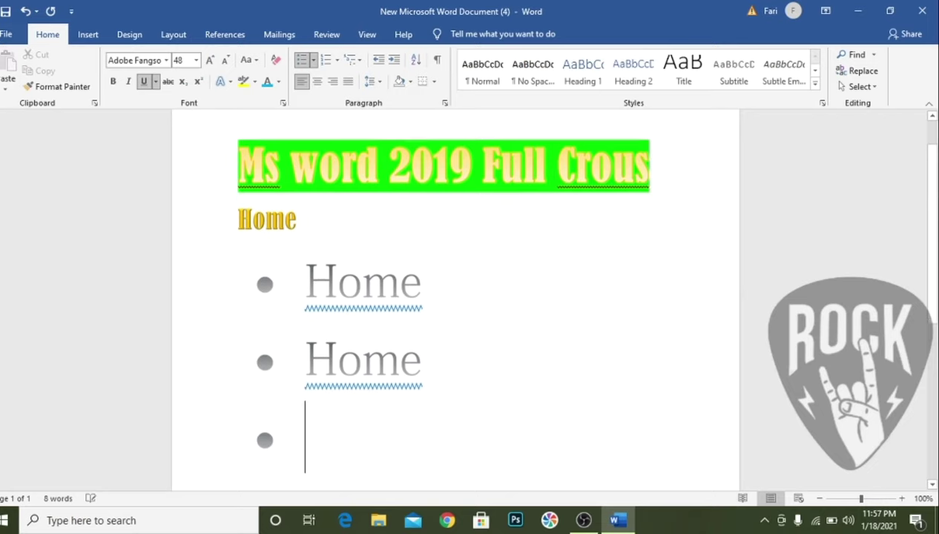
pyautogui.write('home')
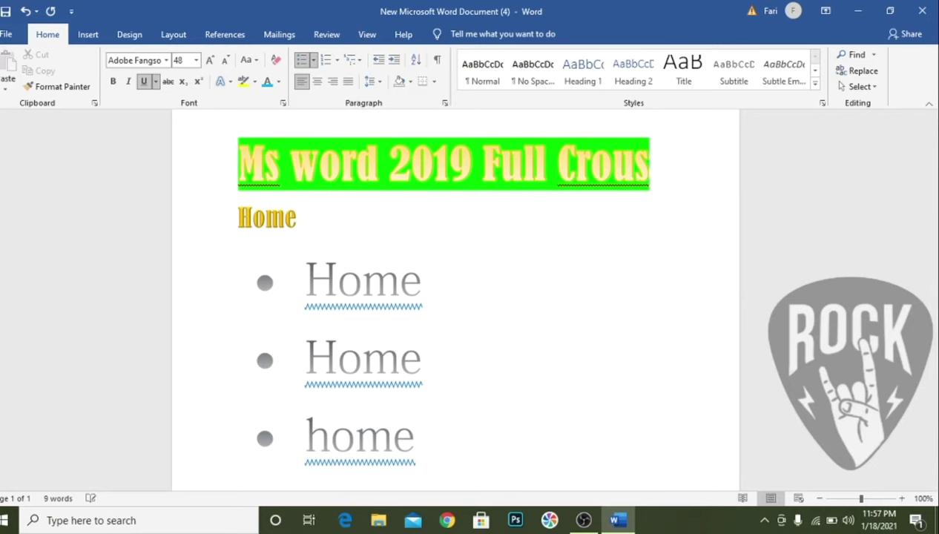
pyautogui.press('Return')
pyautogui.press('Return')
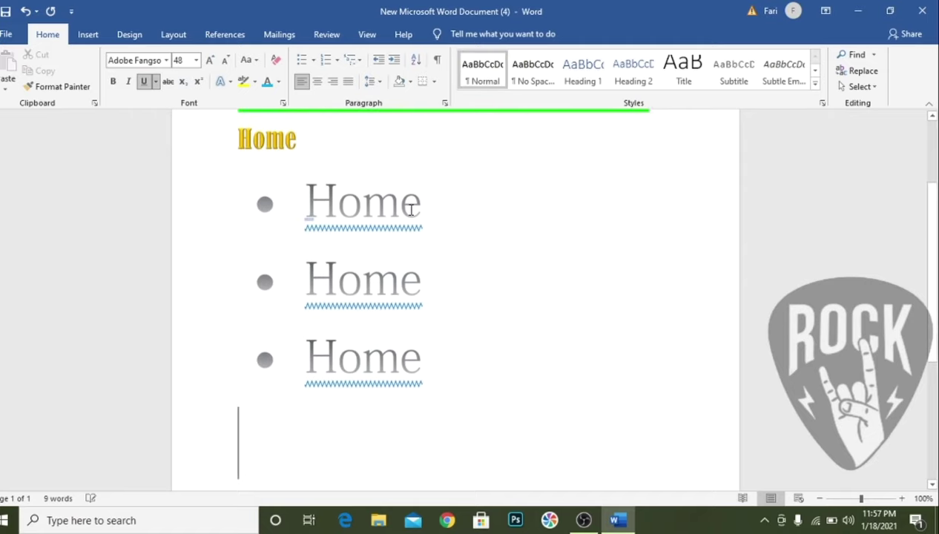
# - Add three hollow-circle bulleted Home items, then insert a page break to start page 2
pyautogui.click(315, 60)
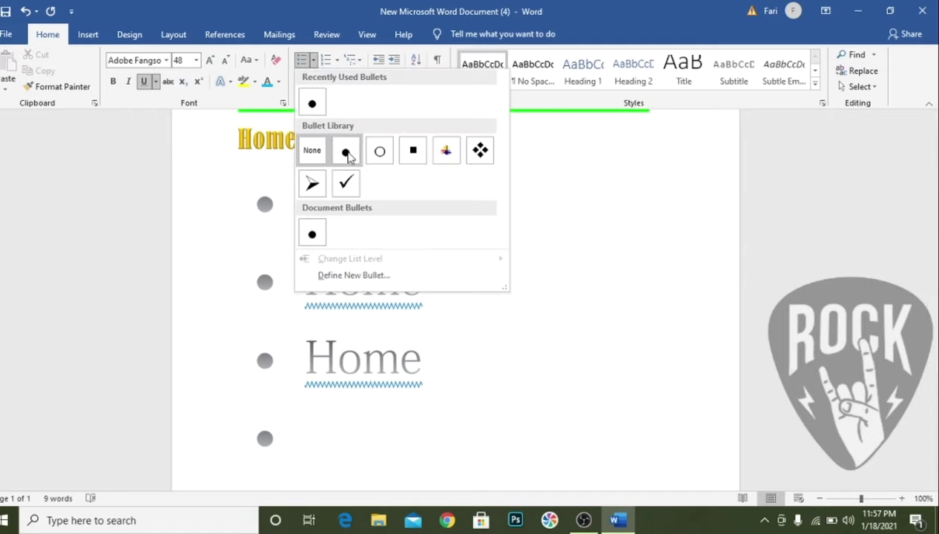
pyautogui.click(378, 150)
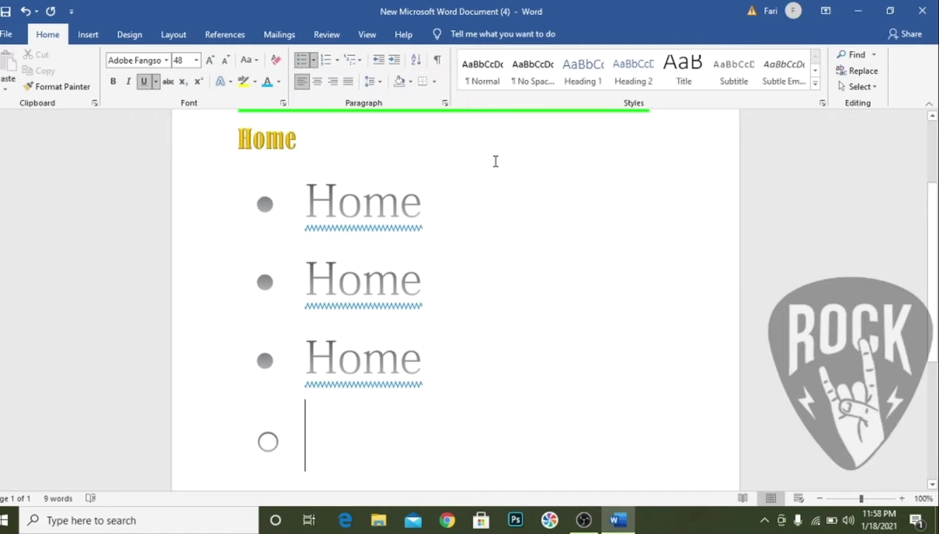
pyautogui.write('home')
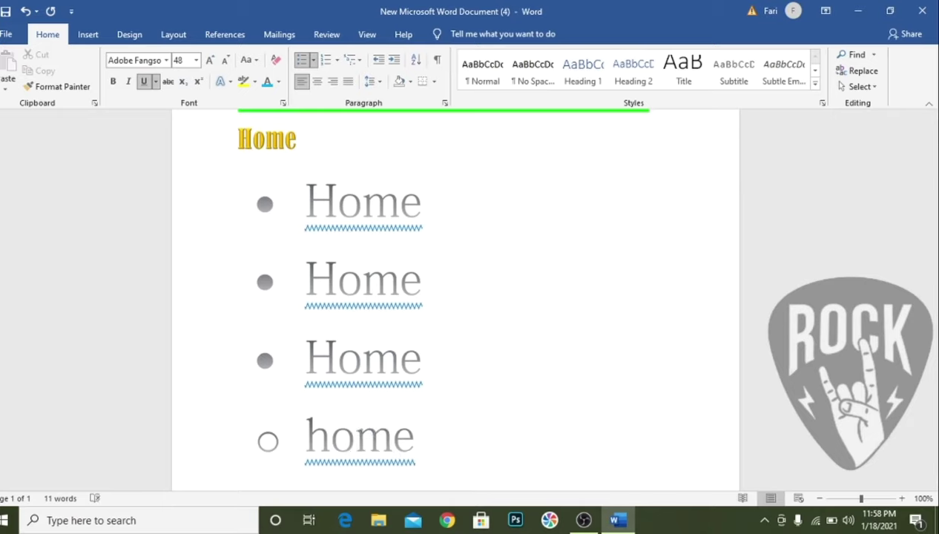
pyautogui.press('Return')
pyautogui.write('h')
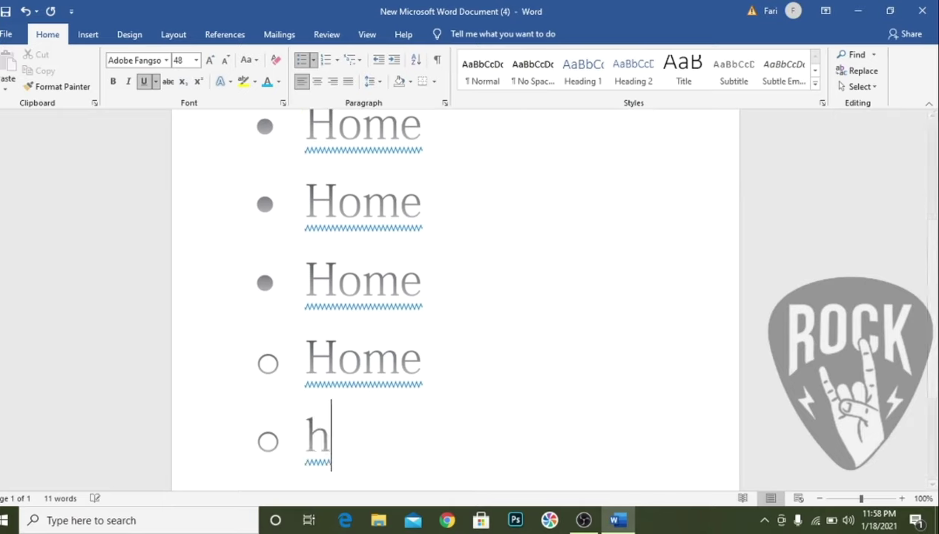
pyautogui.write('ome')
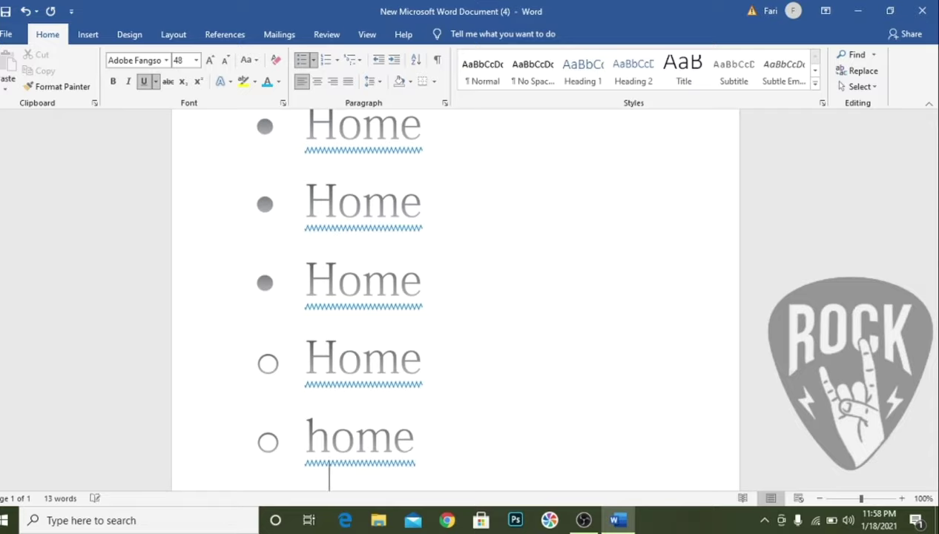
pyautogui.press('Return')
pyautogui.write('Home')
pyautogui.hotkey('ctrl', 'Return')
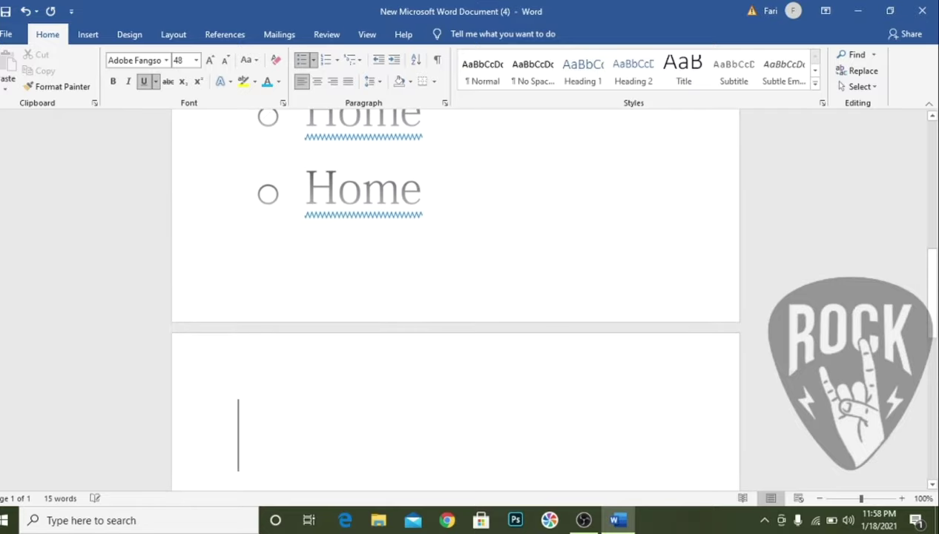
# - Start page 2 with three square-bulleted Home items, ending on an empty line
pyautogui.click(313, 59)
pyautogui.click(407, 150)
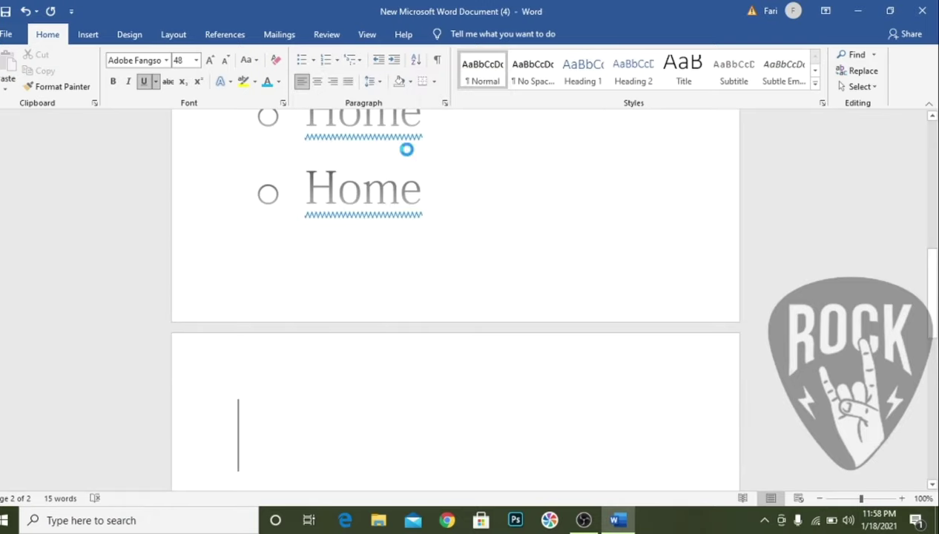
pyautogui.write('h')
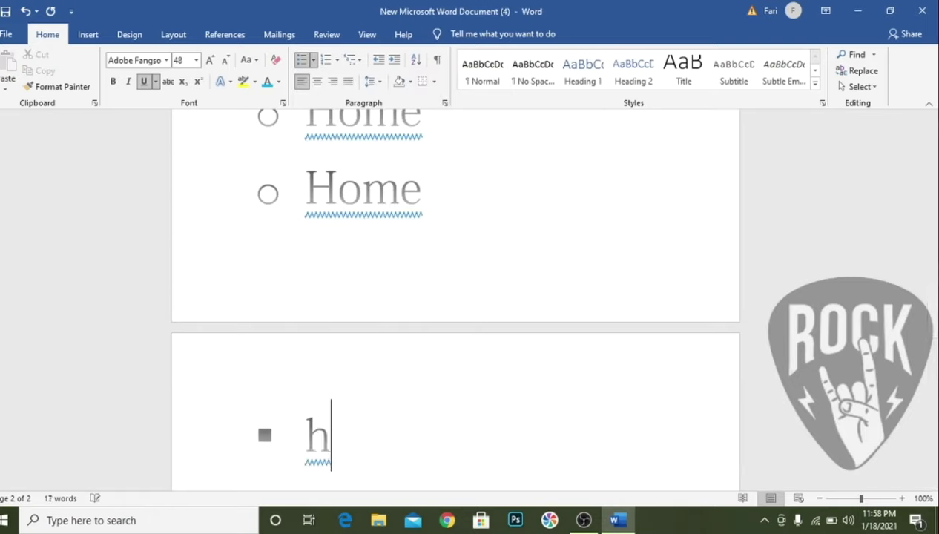
pyautogui.write('ome')
pyautogui.press('Return')
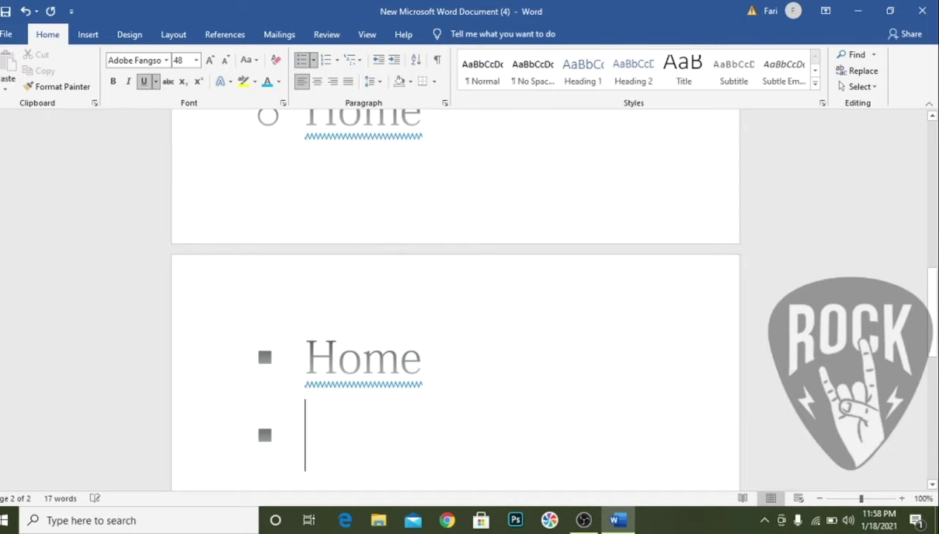
pyautogui.write('home')
pyautogui.press('Return')
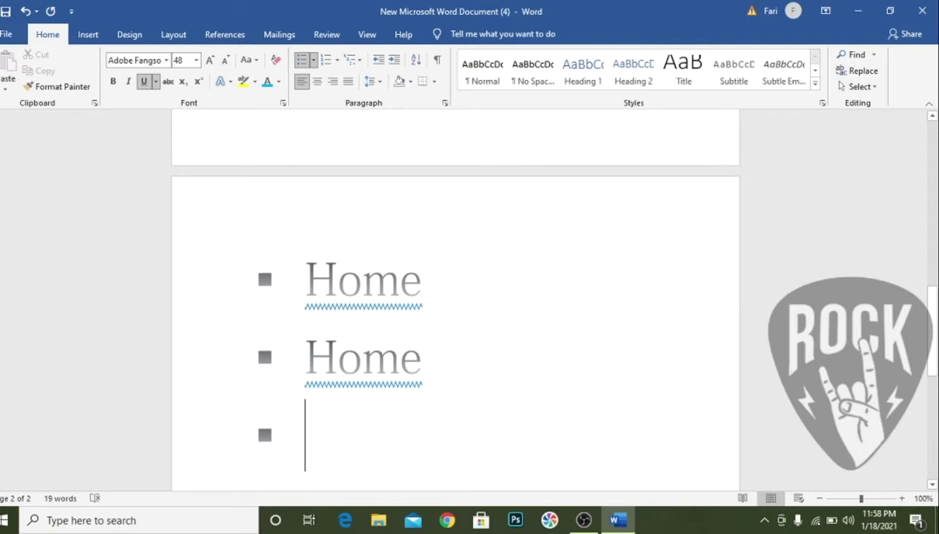
pyautogui.write('home')
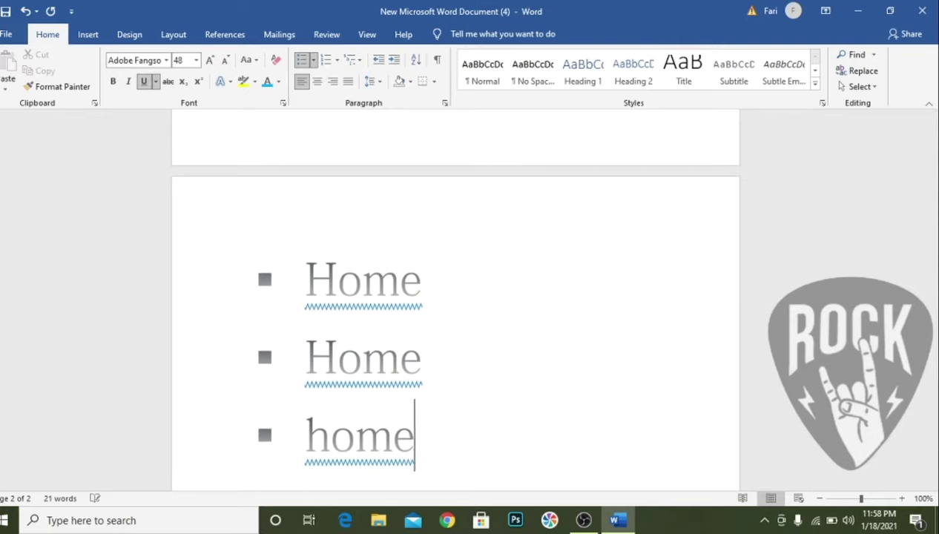
pyautogui.press('Return')
pyautogui.press('Return')
pyautogui.click(315, 60)
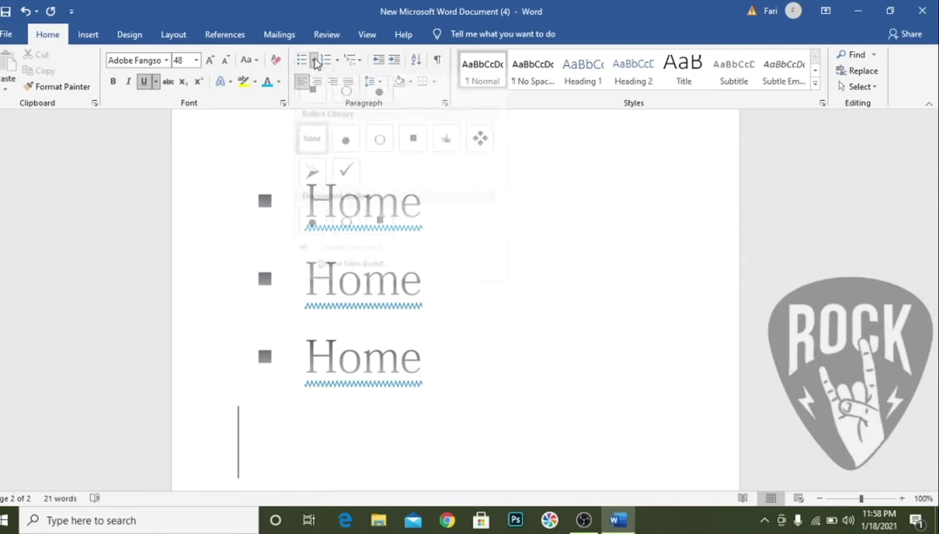
# - Switch to check-mark bullets and type two Home items, leaving a third check-mark line empty
pyautogui.click(347, 172)
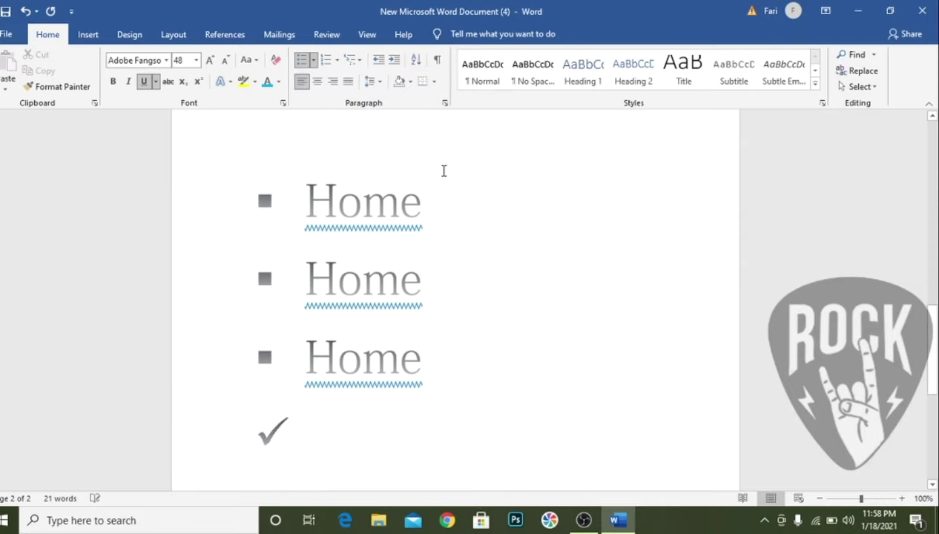
pyautogui.write('home')
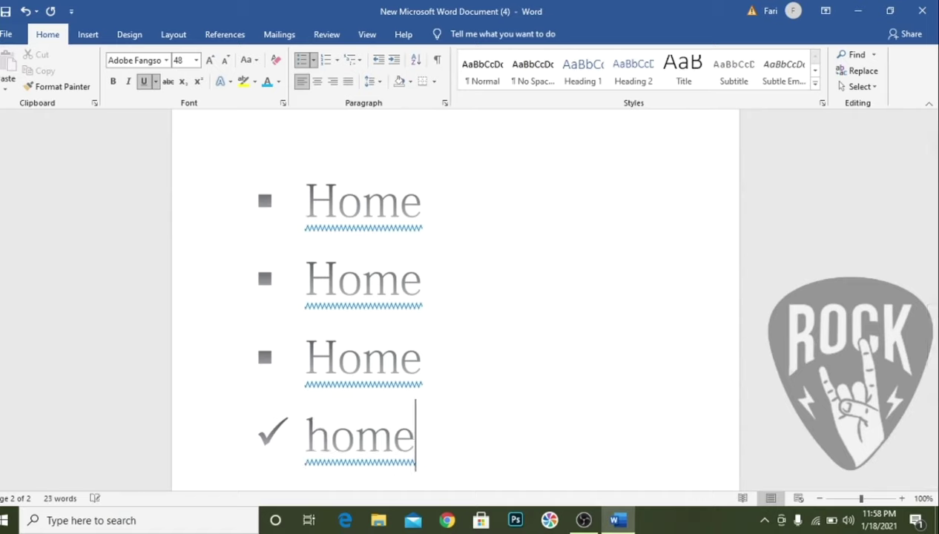
pyautogui.press('Return')
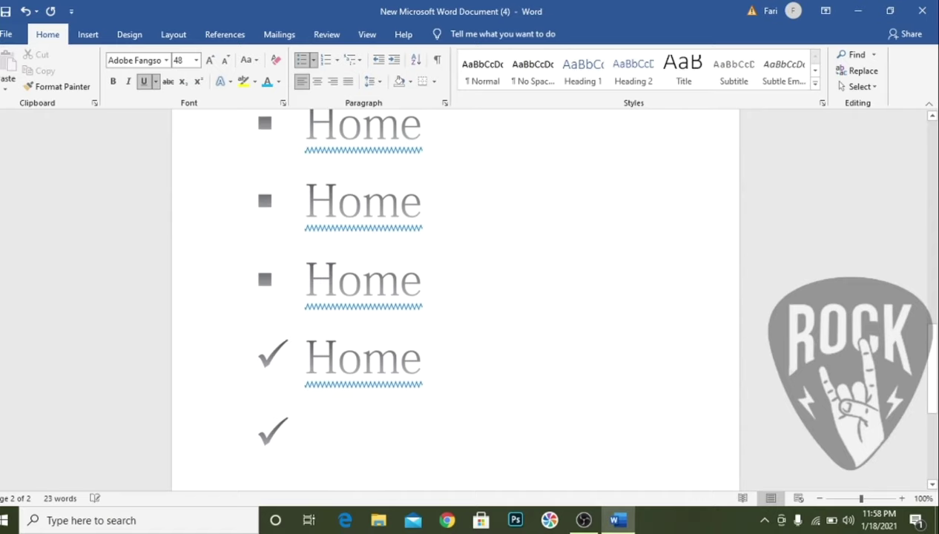
pyautogui.write('home')
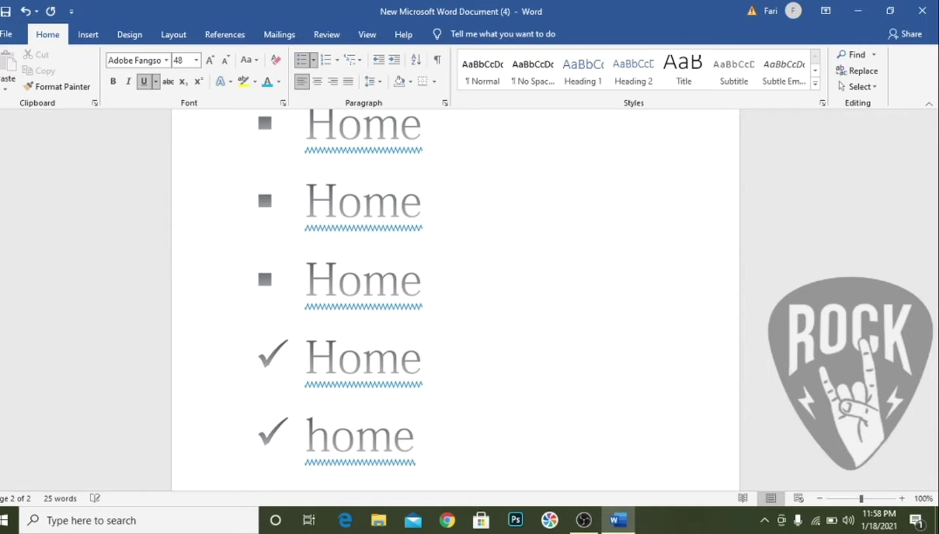
pyautogui.press('Return')
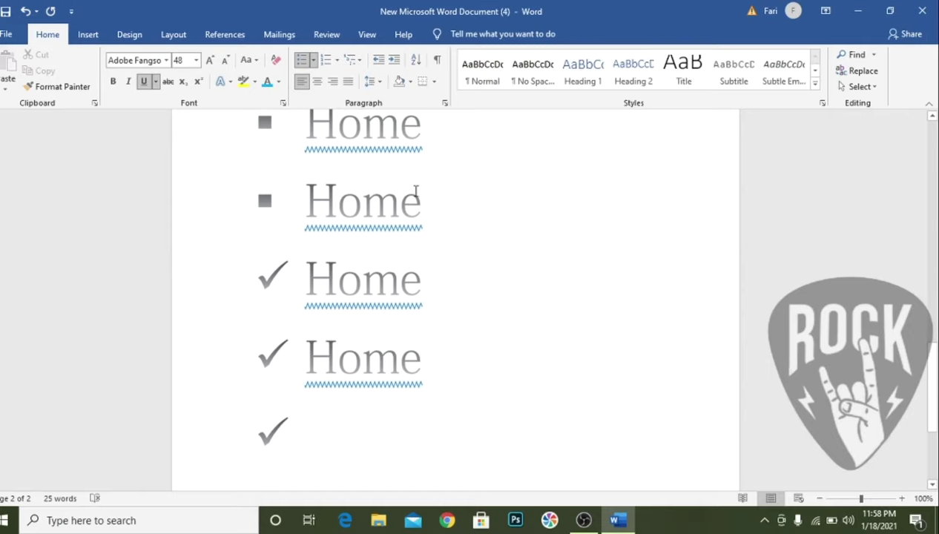
pyautogui.tripleClick(386, 280)
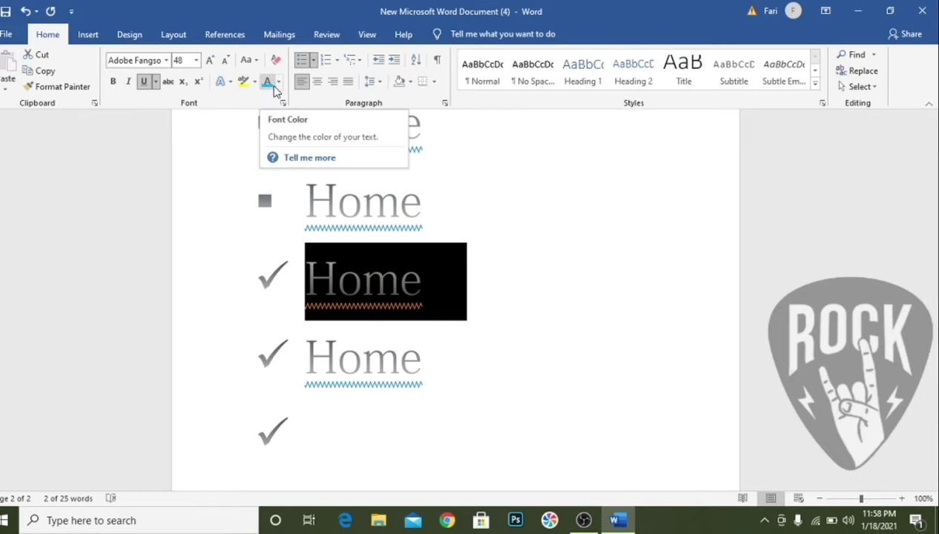
# - Apply the gold text effect to the selected Home line and the empty last bullet line
pyautogui.click(225, 82)
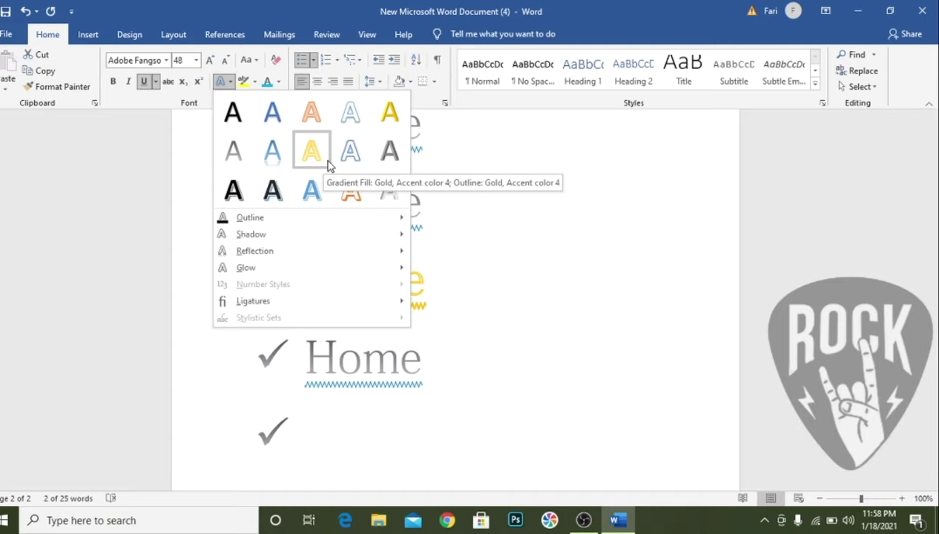
pyautogui.click(389, 120)
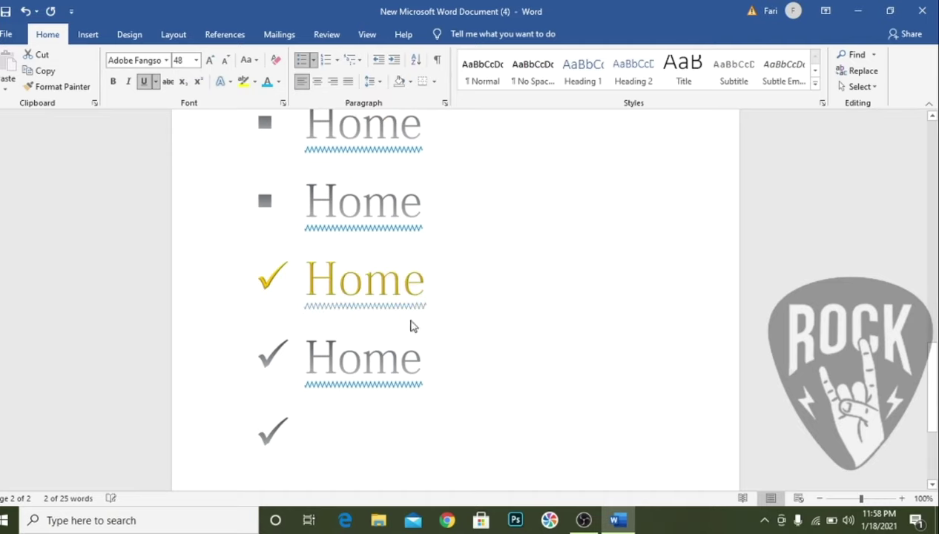
pyautogui.click(446, 398)
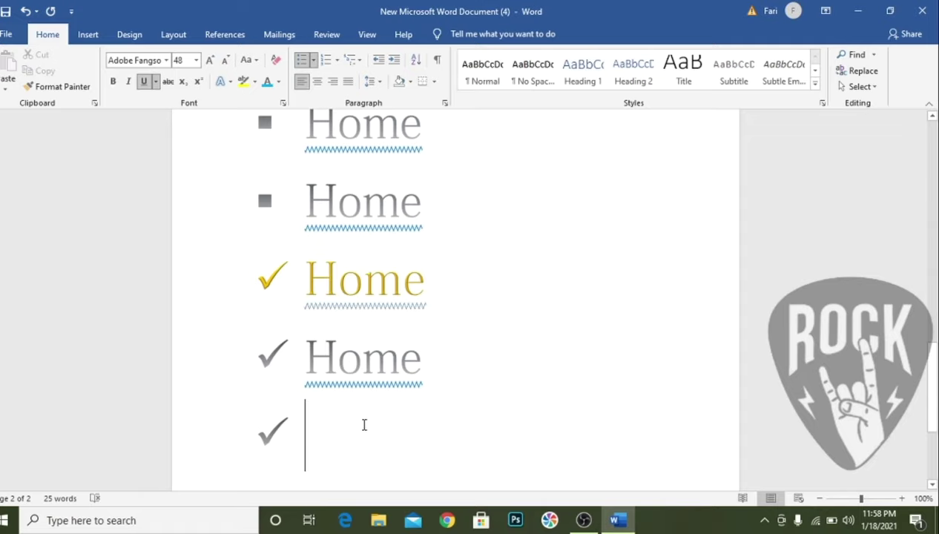
pyautogui.click(221, 81)
pyautogui.click(390, 112)
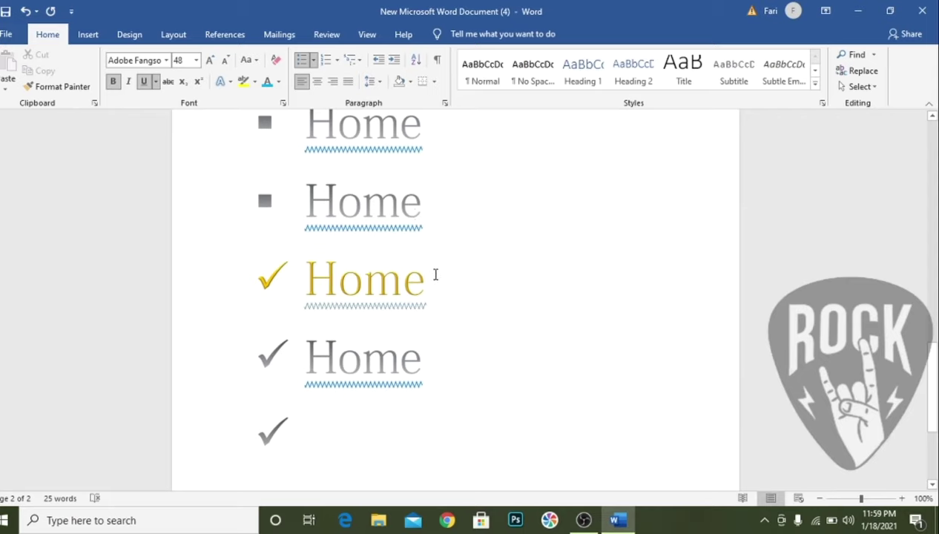
# - Type more gold check-mark Home items and end the list on an unbulleted empty line
pyautogui.write('ho')
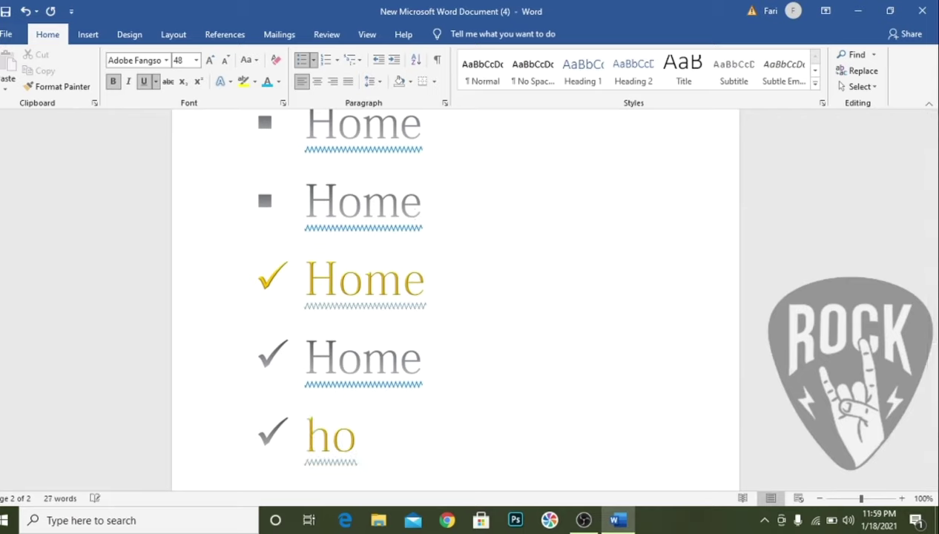
pyautogui.write('mr')
pyautogui.press('BackSpace')
pyautogui.write('e')
pyautogui.press('Return')
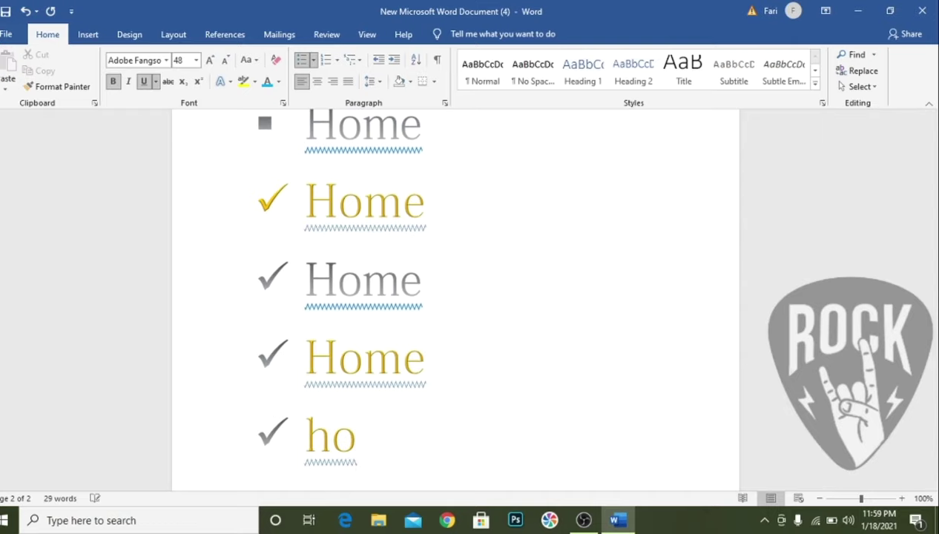
pyautogui.write('me')
pyautogui.press('Return')
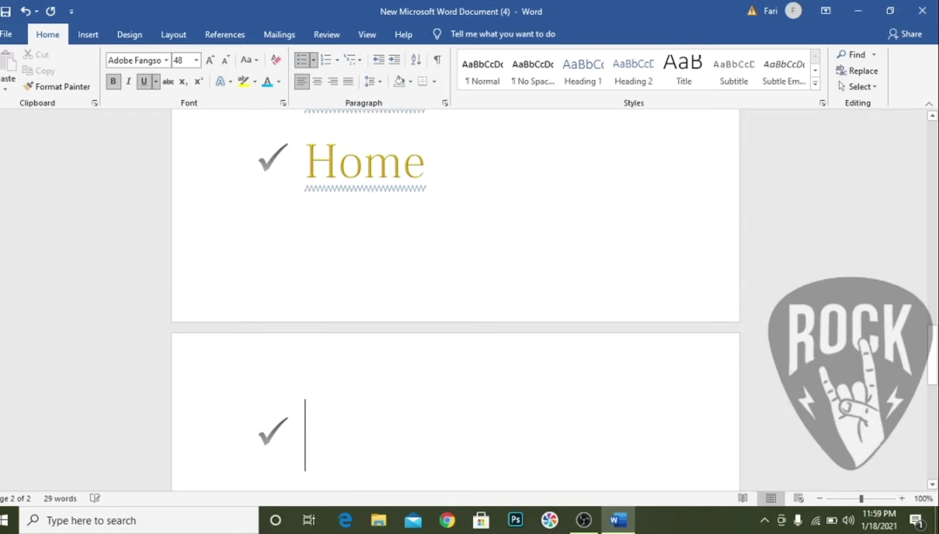
pyautogui.press('Return')
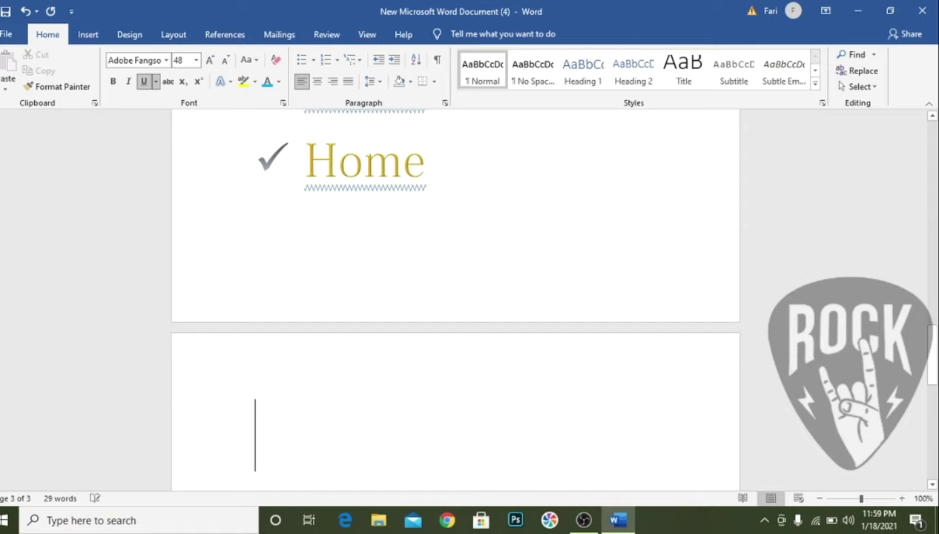
# - Give the empty line on page 3 an arrow bullet and the gold outline text effect
pyautogui.click(313, 59)
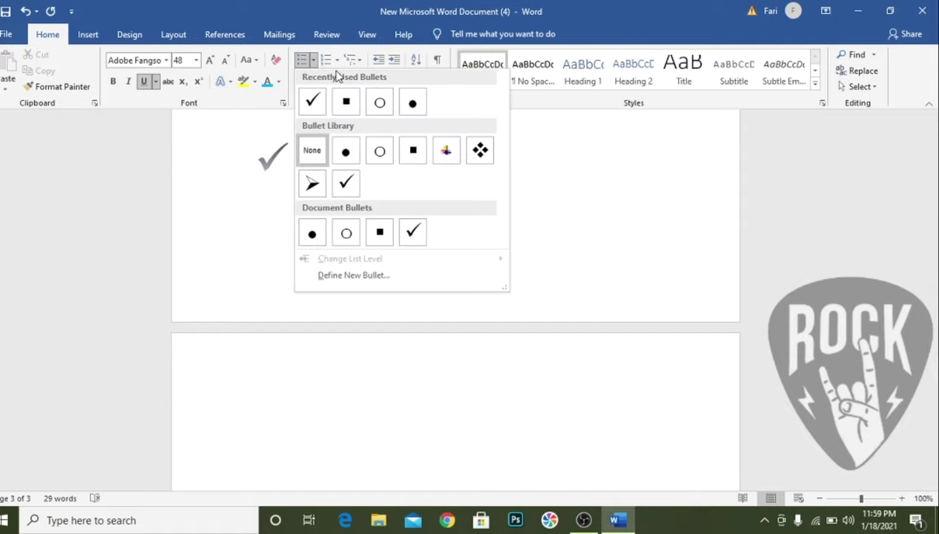
pyautogui.click(313, 183)
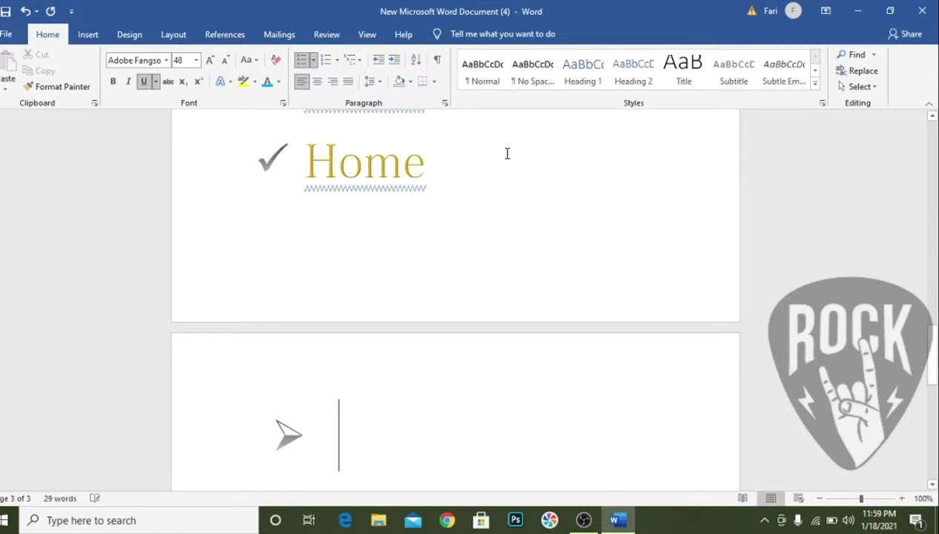
pyautogui.write('ho')
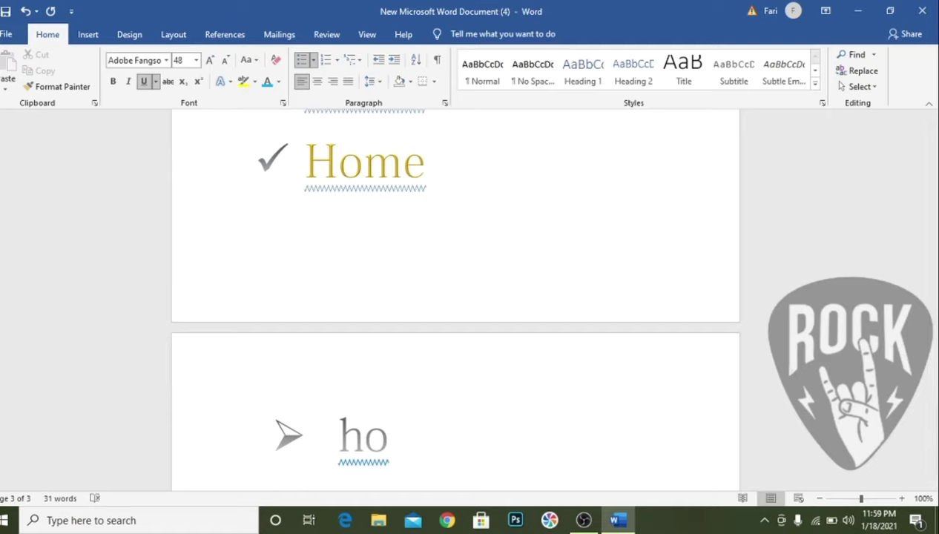
pyautogui.press('BackSpace')
pyautogui.press('BackSpace')
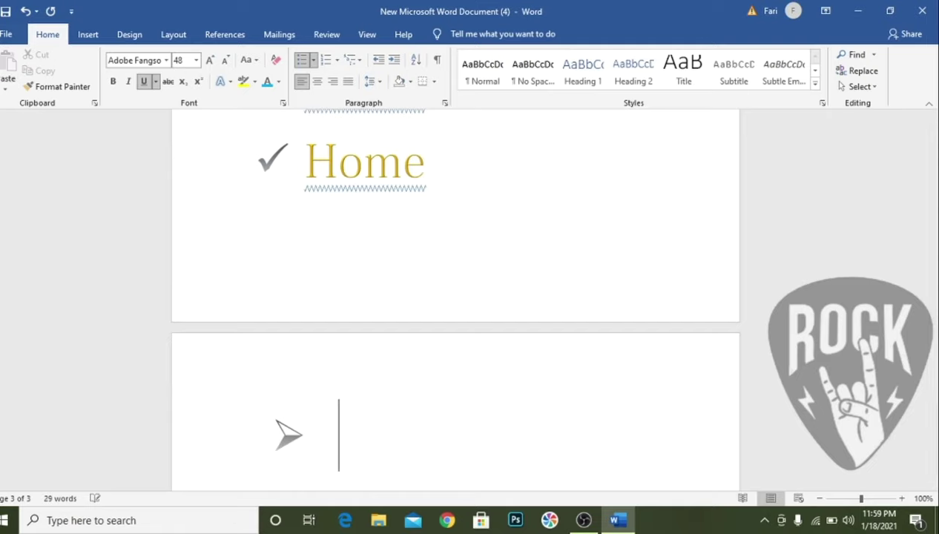
pyautogui.click(222, 82)
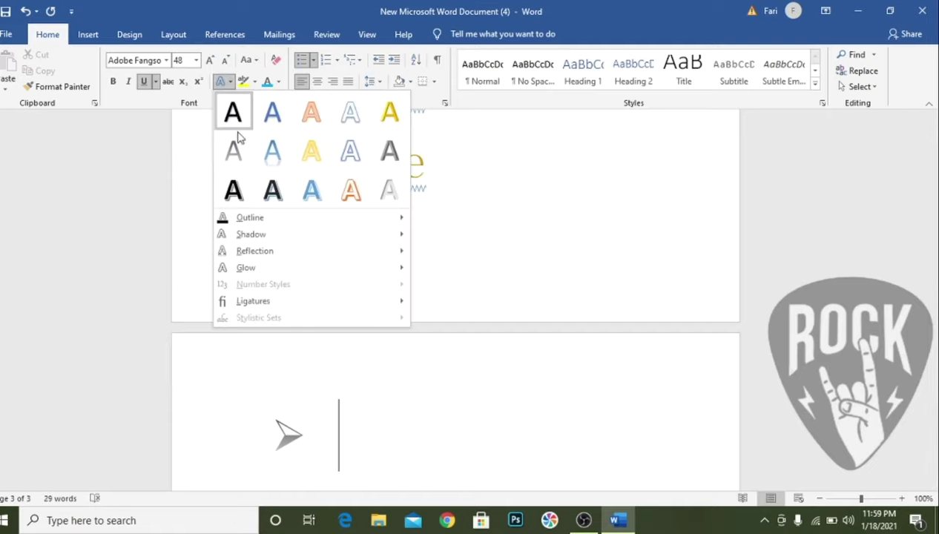
pyautogui.click(386, 126)
# - Type two gold Home items on arrow-bulleted lines, leaving an empty third bullet
pyautogui.write('ho')
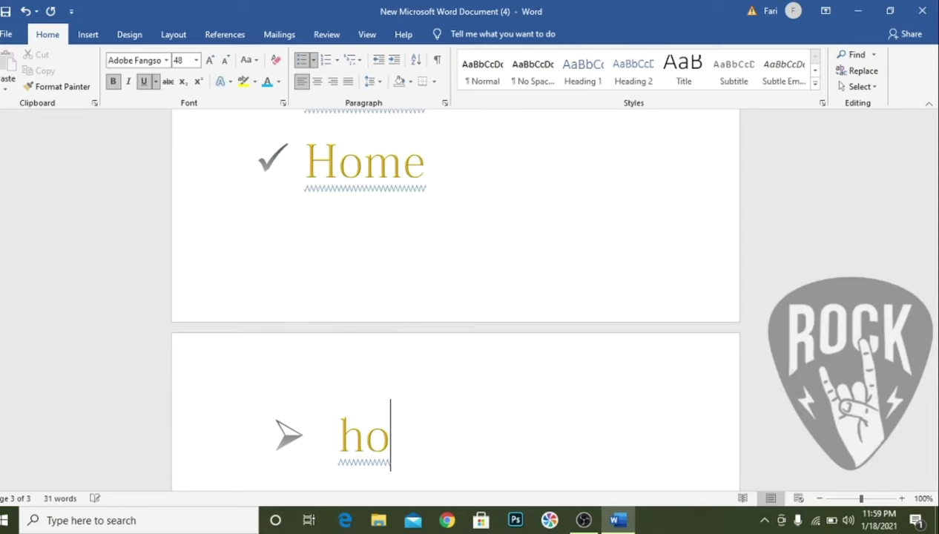
pyautogui.write('me')
pyautogui.press('Return')
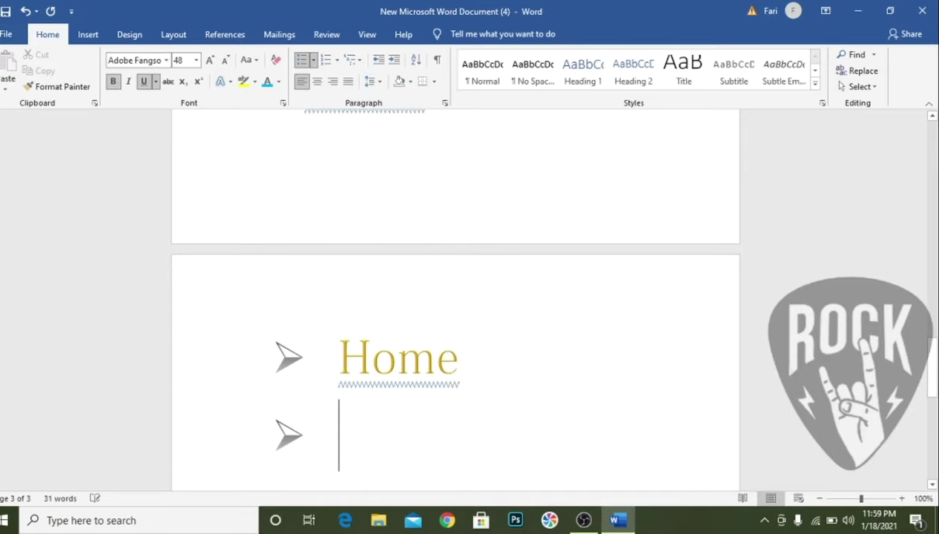
pyautogui.write('homr')
pyautogui.press('BackSpace')
pyautogui.write('e')
pyautogui.press('Return')
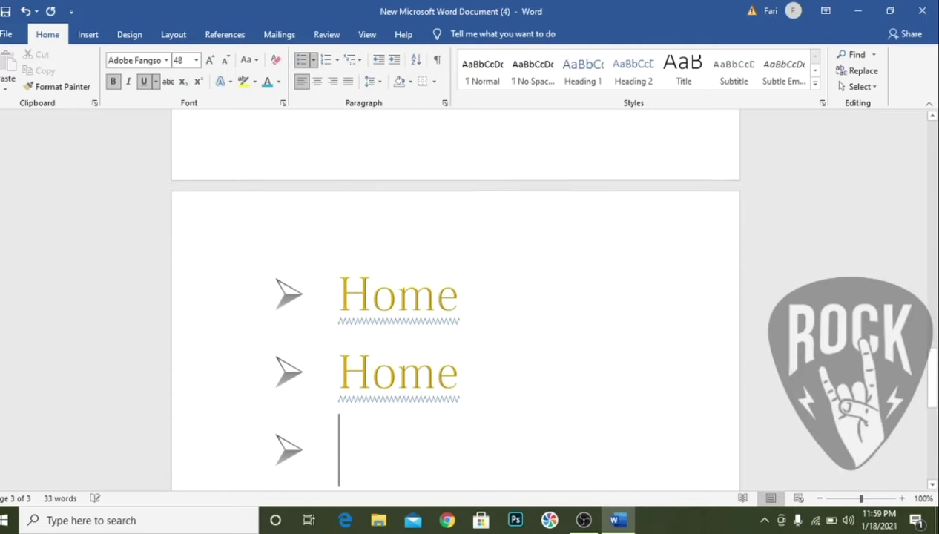
pyautogui.click(336, 61)
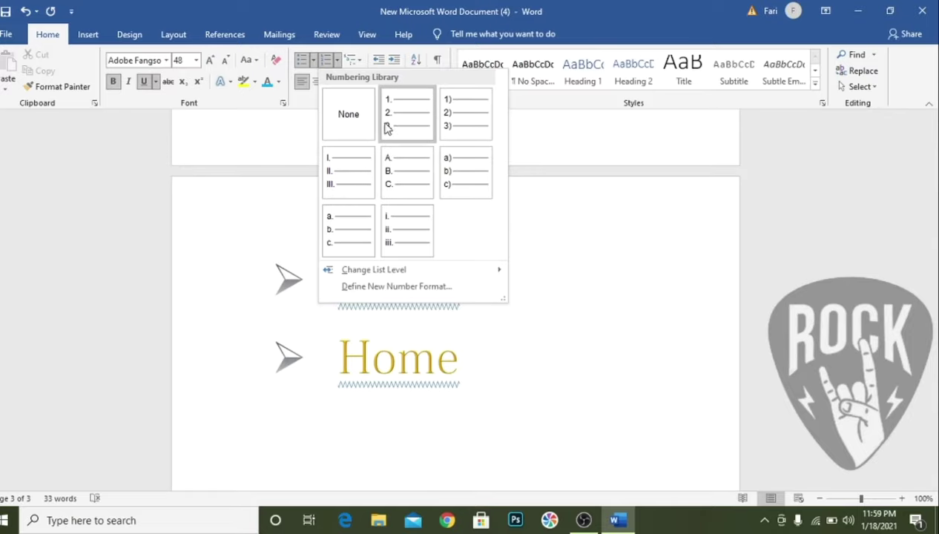
# - Renumber the list as 1. 2. 3. and add Home items 4 and 5, then end the list
pyautogui.press('Escape')
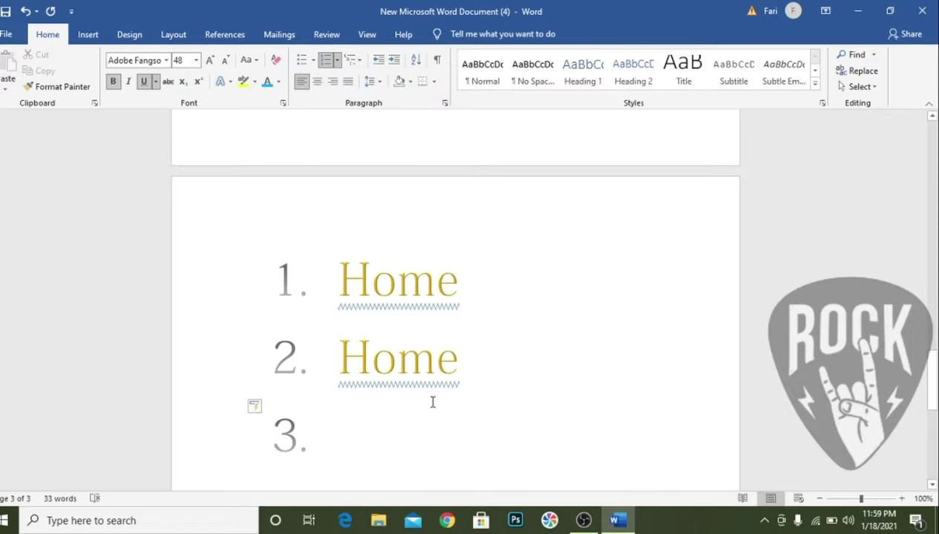
pyautogui.write('home')
pyautogui.press('Return')
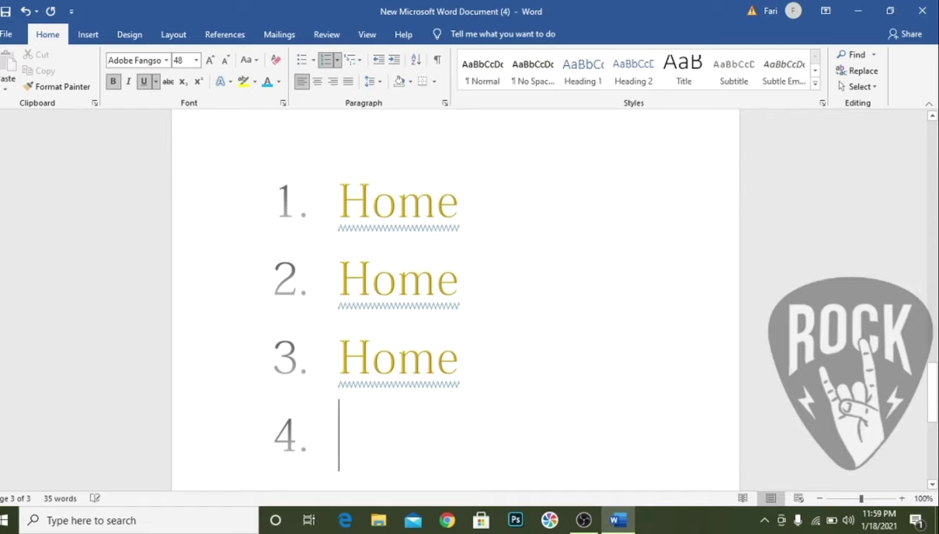
pyautogui.write('ho')
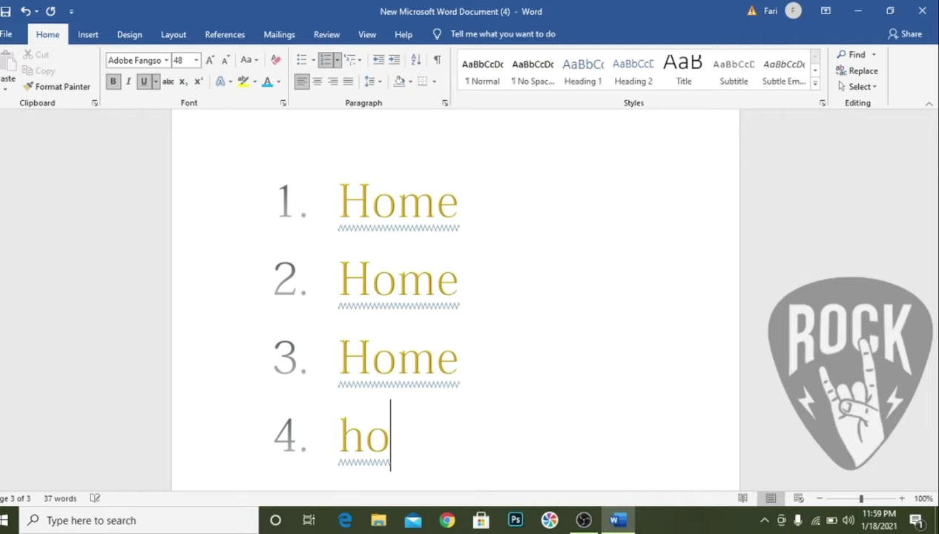
pyautogui.write('me')
pyautogui.press('Return')
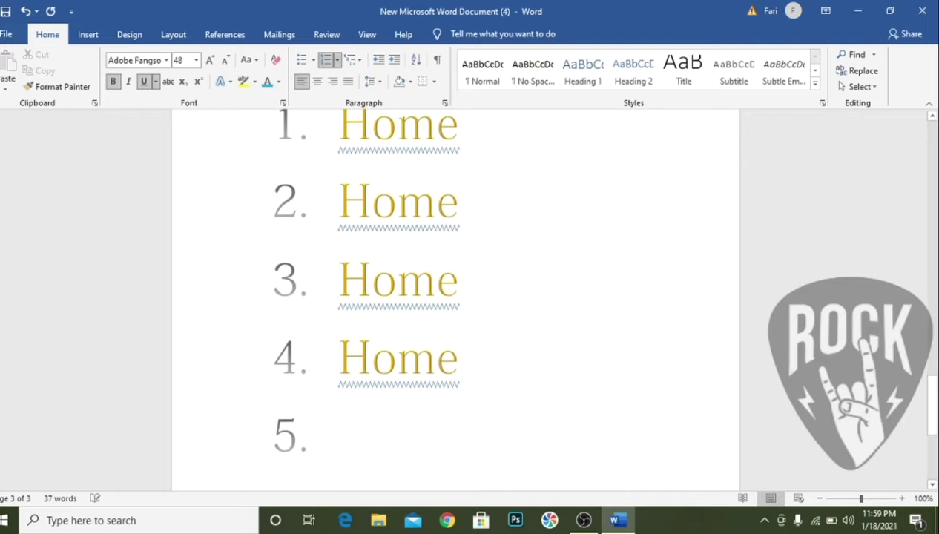
pyautogui.write('home')
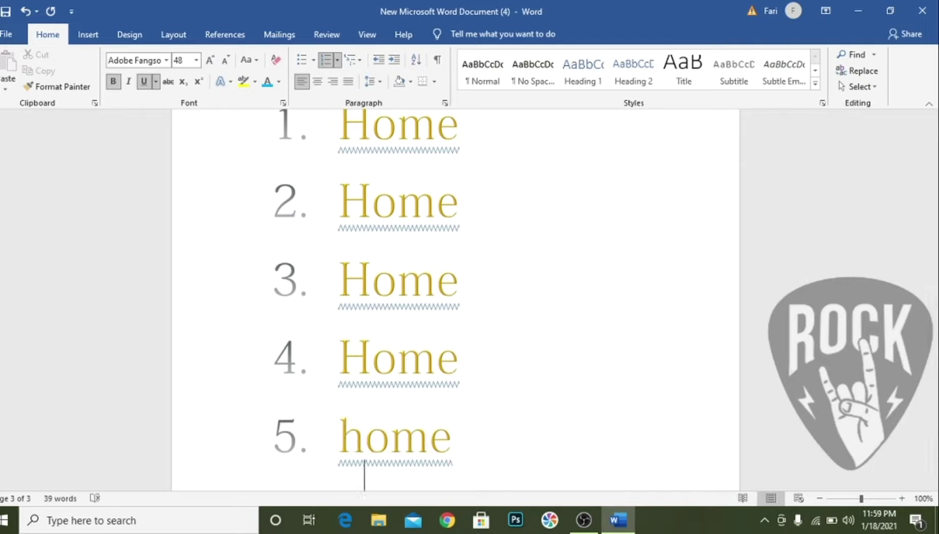
pyautogui.press('Return')
pyautogui.press('Return')
# - Start an I. II. III. Roman-numeral list with the items One, Two and Three
pyautogui.click(336, 60)
pyautogui.press('Escape')
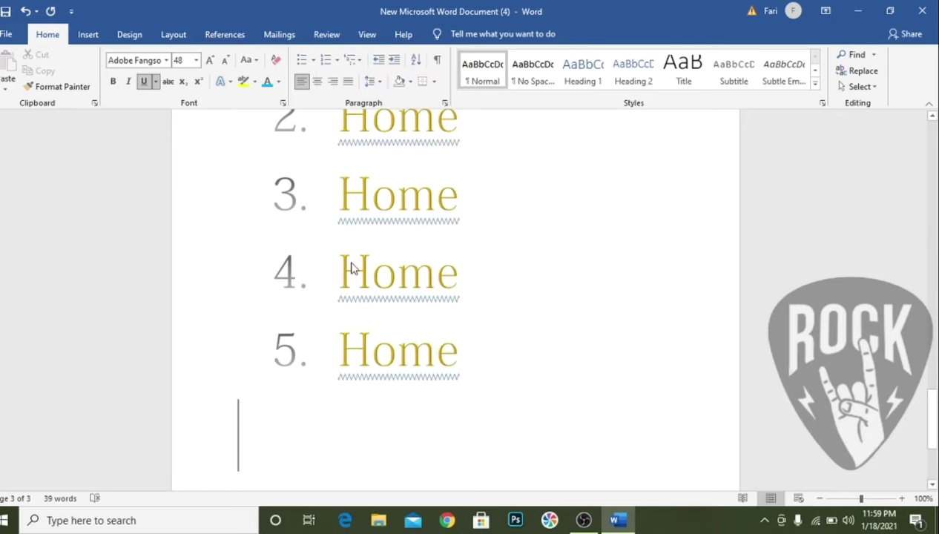
pyautogui.write('one')
pyautogui.press('Return')
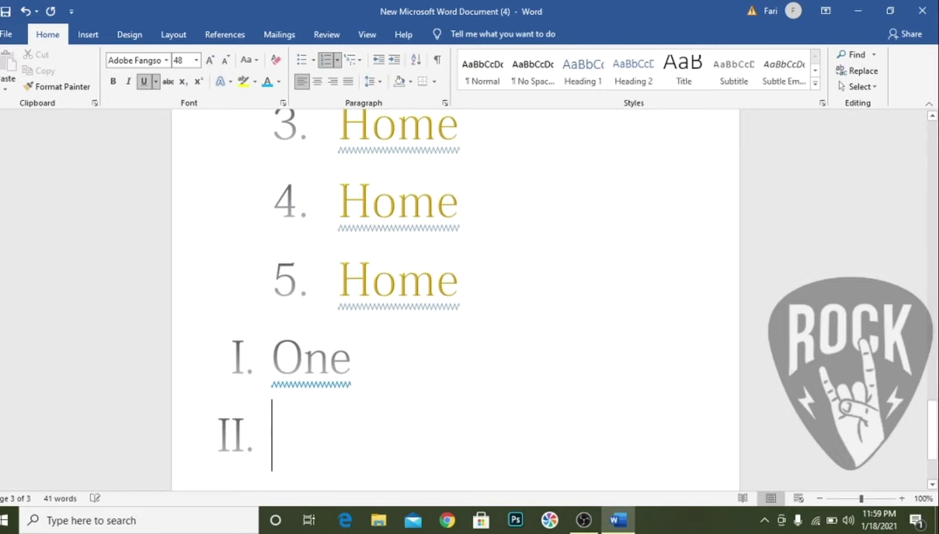
pyautogui.write('two')
pyautogui.press('Return')
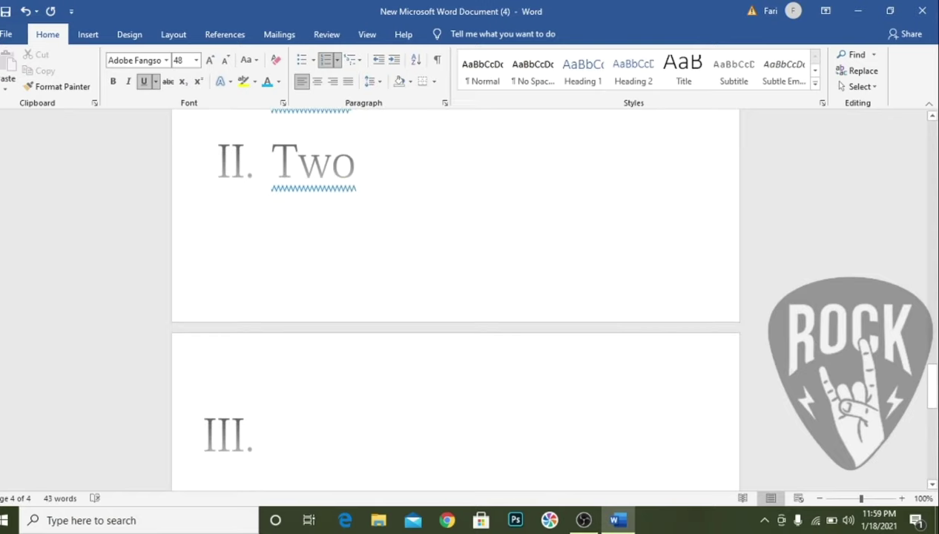
pyautogui.write('three')
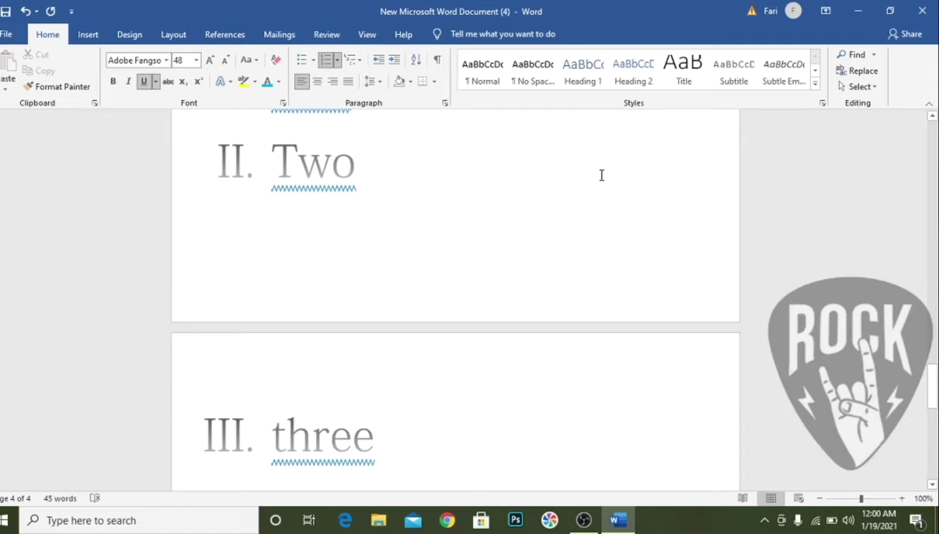
pyautogui.press('Return')
pyautogui.press('Return')
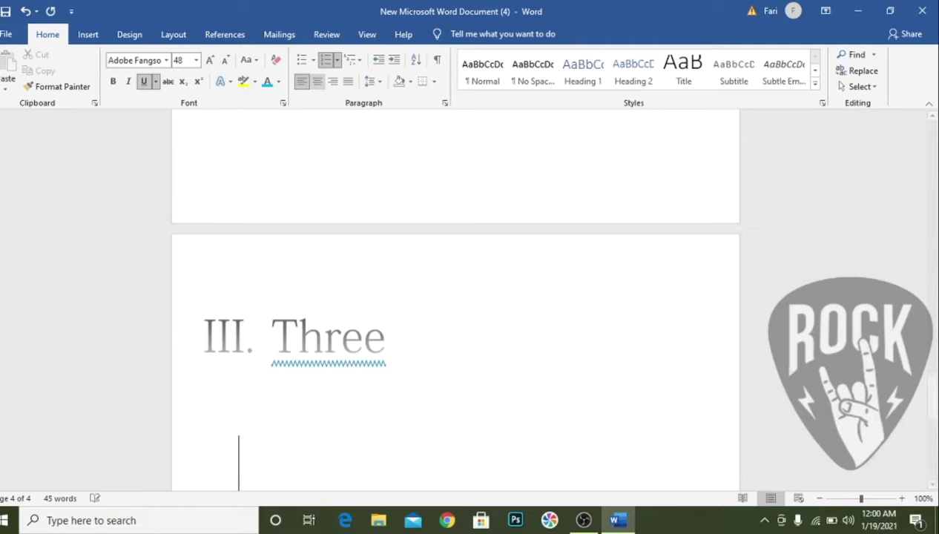
# - Switch the list to a) b) c) lettering, add Hello, Hi and Hy, then end it
pyautogui.click(325, 59)
pyautogui.click(336, 60)
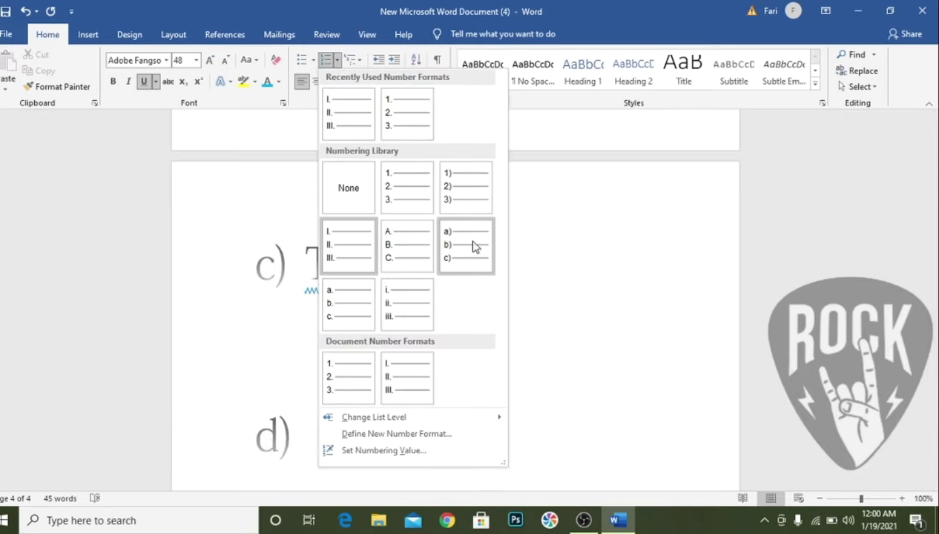
pyautogui.press('Escape')
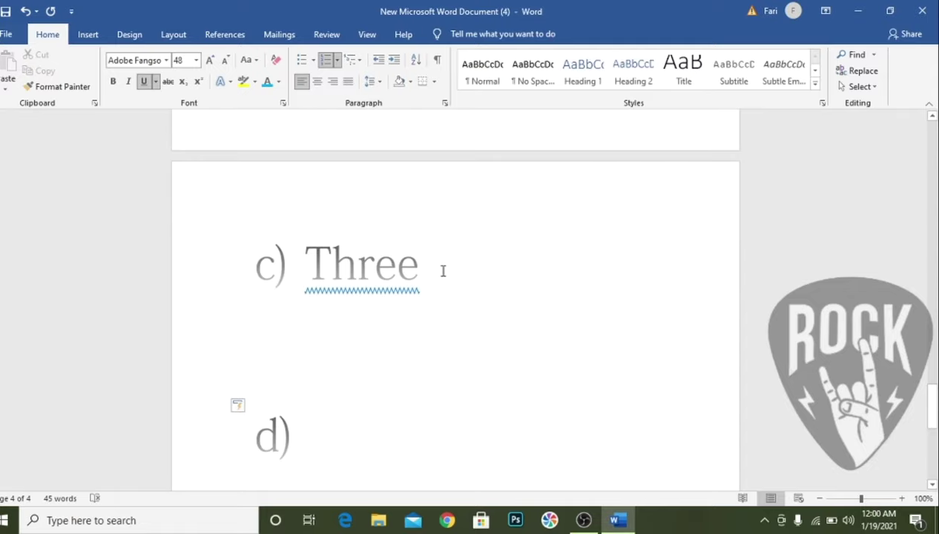
pyautogui.write('he')
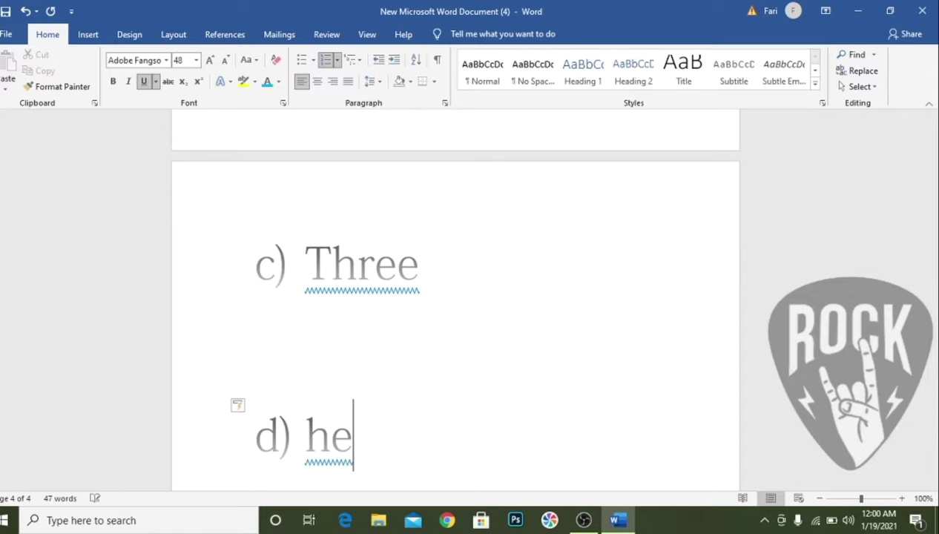
pyautogui.write('llo')
pyautogui.press('Return')
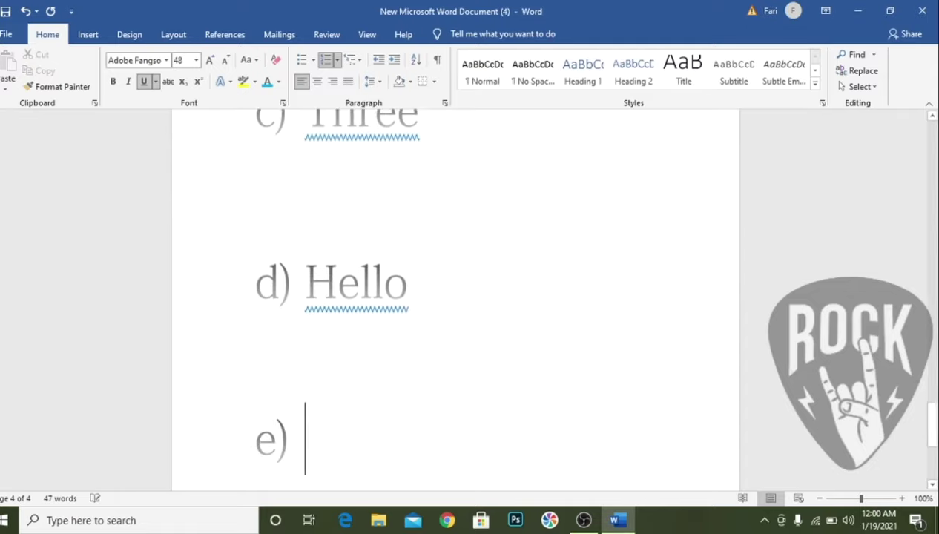
pyautogui.write('hi')
pyautogui.press('Return')
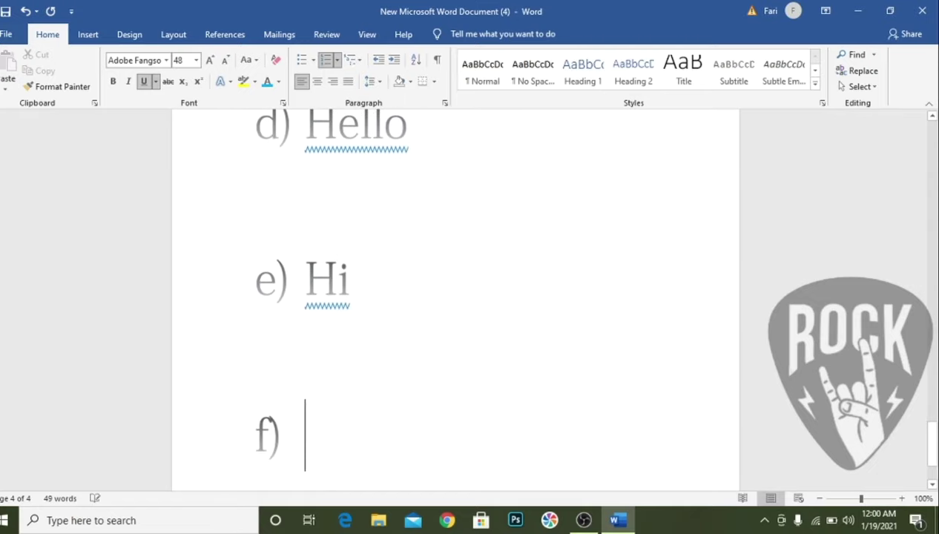
pyautogui.write('hy')
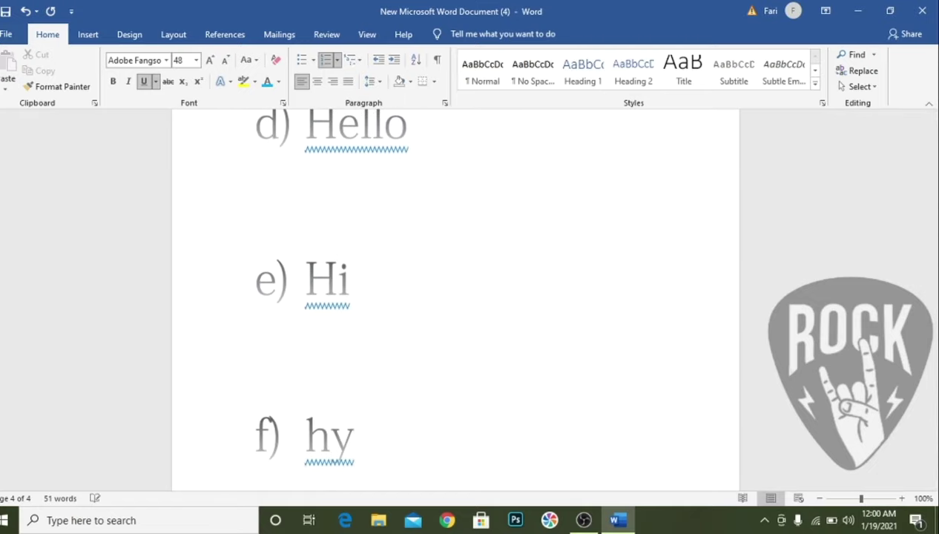
pyautogui.press('Return')
pyautogui.press('Return')
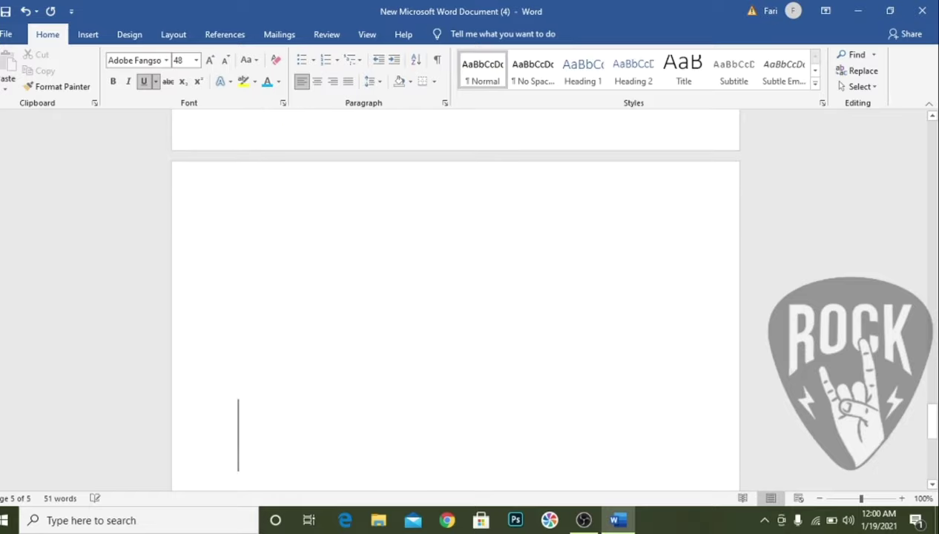
pyautogui.click(360, 61)
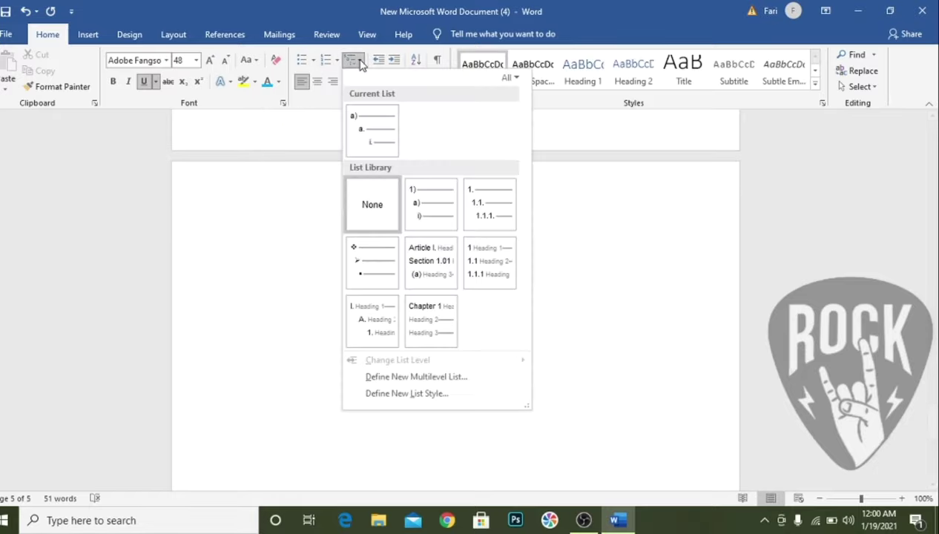
pyautogui.moveTo(431, 261)
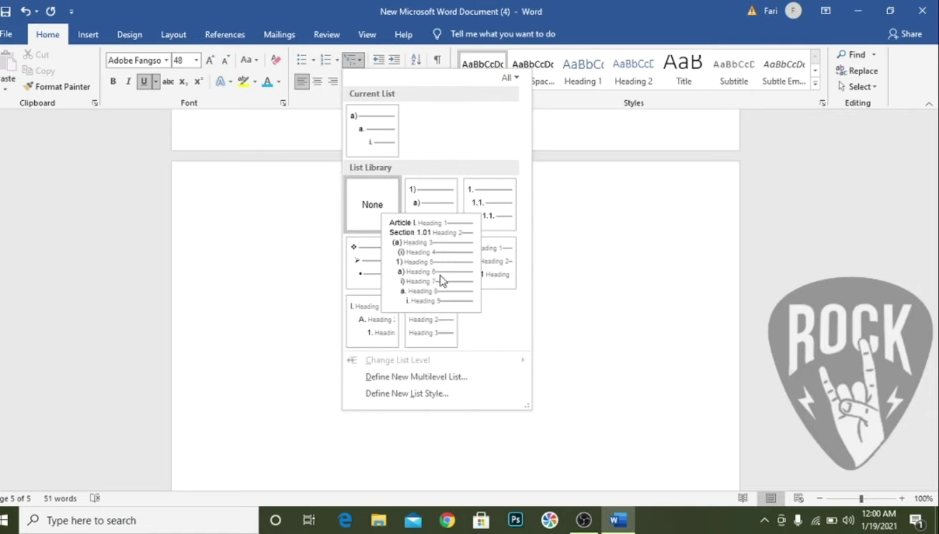
# - Apply the Article I. multilevel heading to the line and type its heading text
pyautogui.click(431, 274)
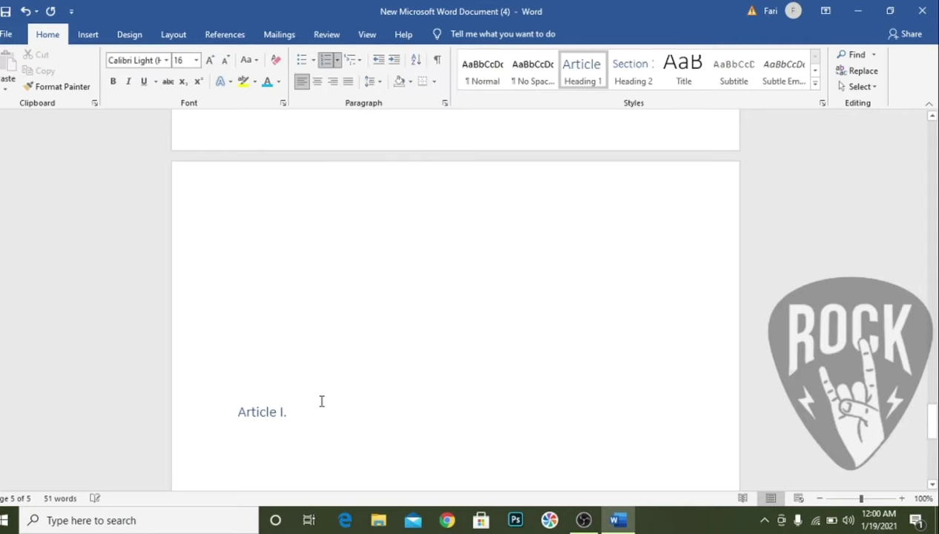
pyautogui.write('ffhg')
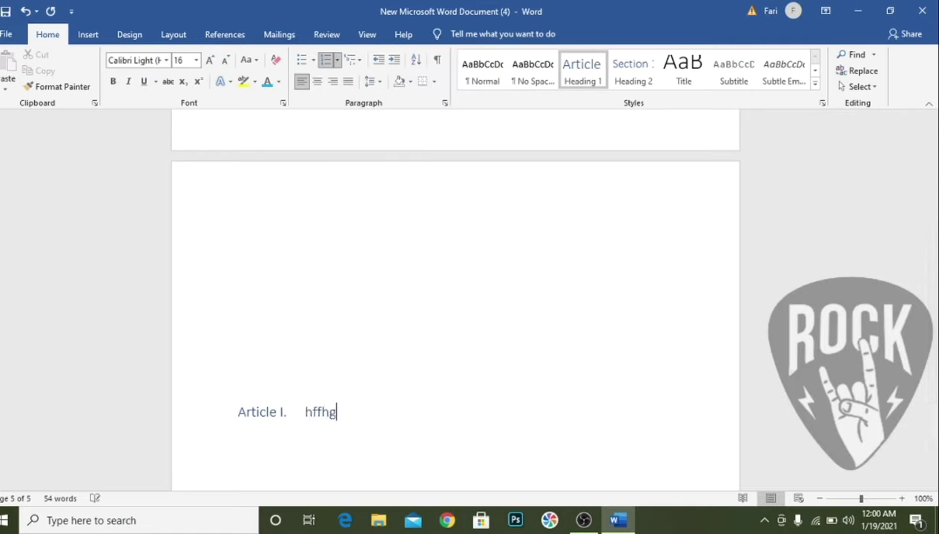
pyautogui.press('Return')
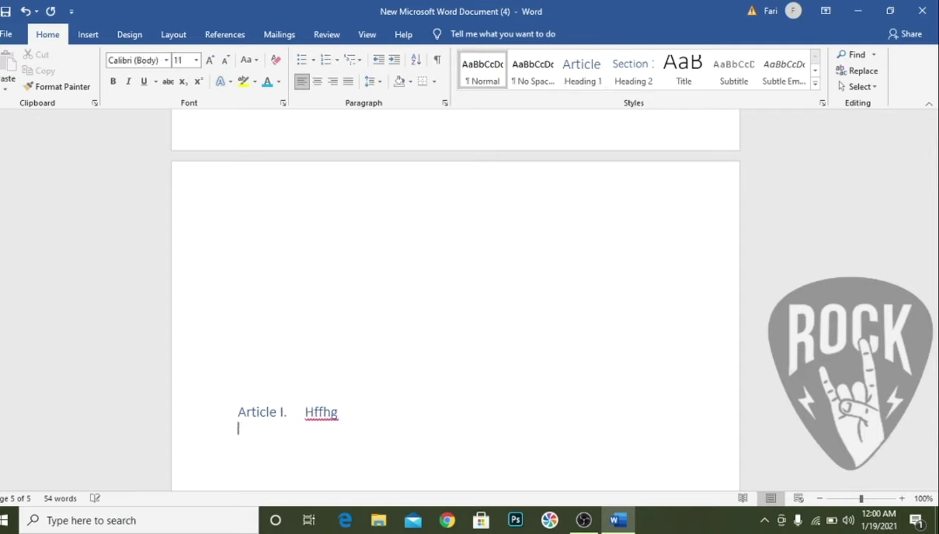
pyautogui.press('BackSpace')
pyautogui.press('BackSpace')
pyautogui.press('BackSpace')
pyautogui.write('farhan')
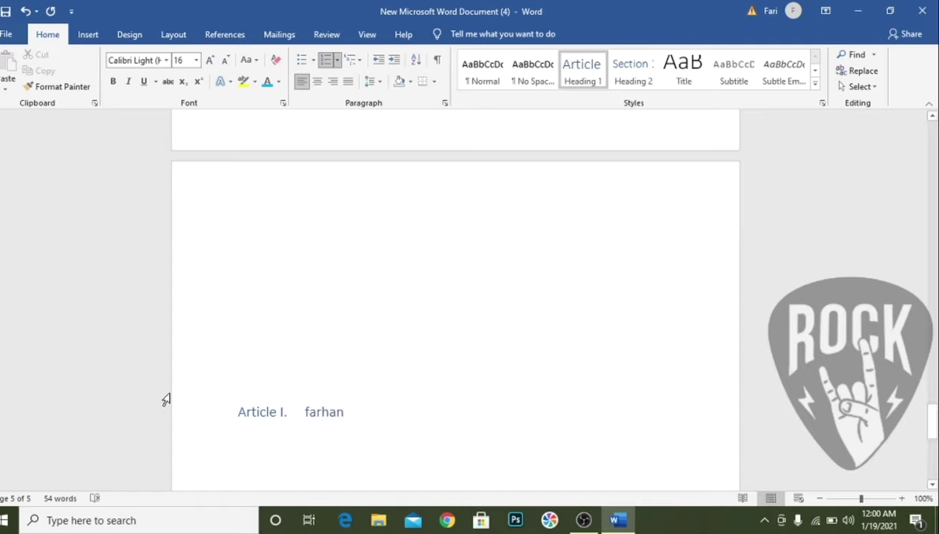
# - Select the Article I. number, collapse its content, and browse the multilevel list gallery without choosing
pyautogui.click(286, 413)
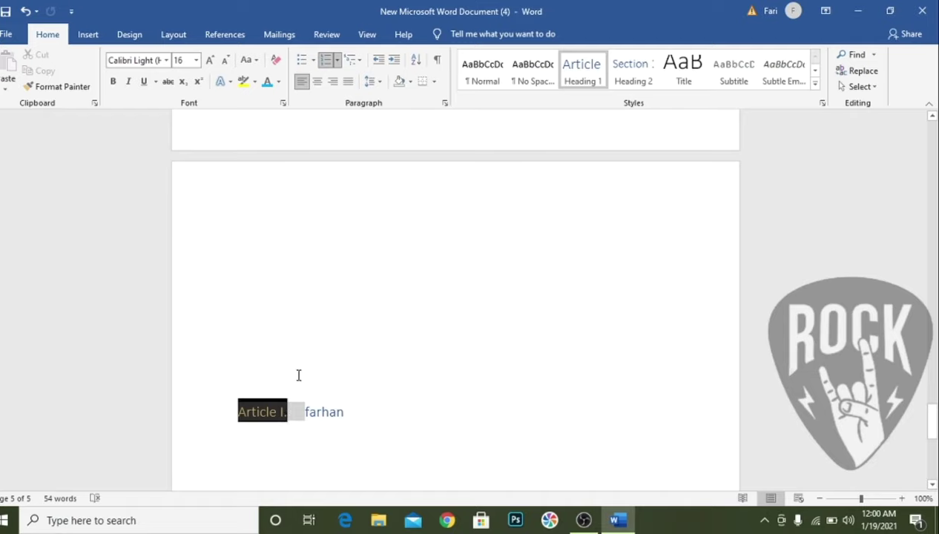
pyautogui.click(282, 410)
pyautogui.click(282, 410)
pyautogui.click(267, 398)
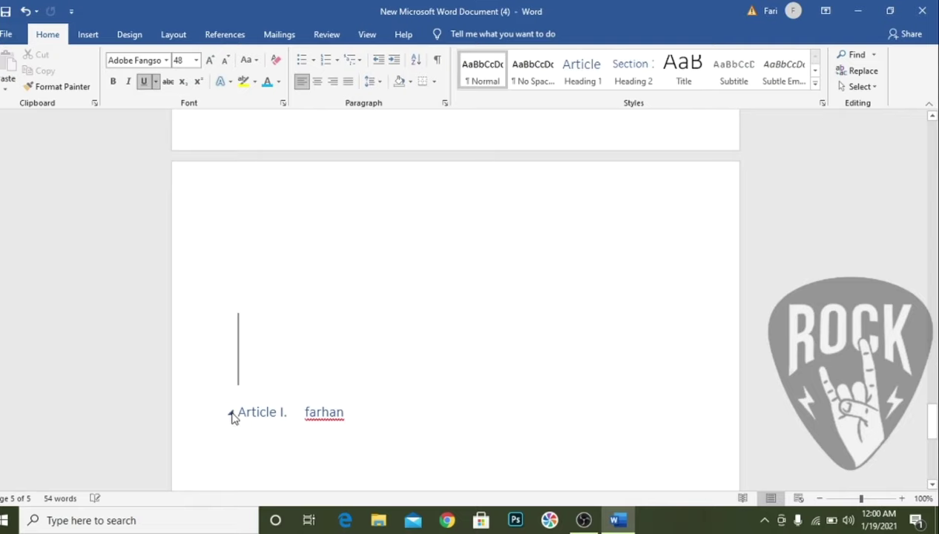
pyautogui.click(230, 413)
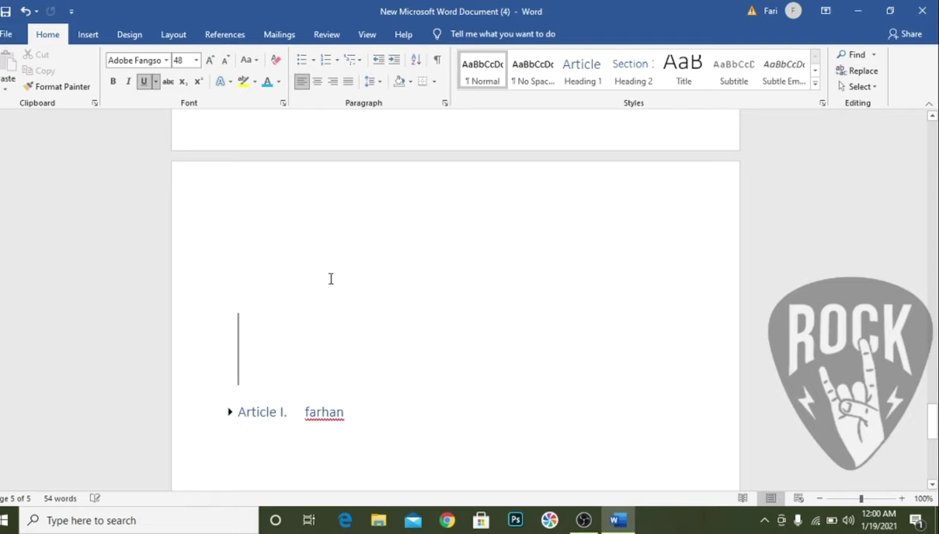
pyautogui.click(361, 64)
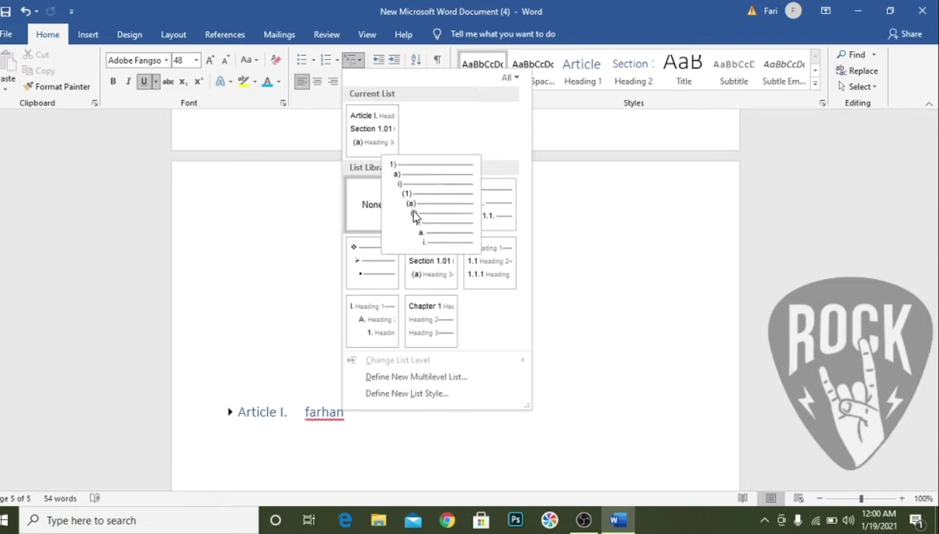
pyautogui.click(570, 257)
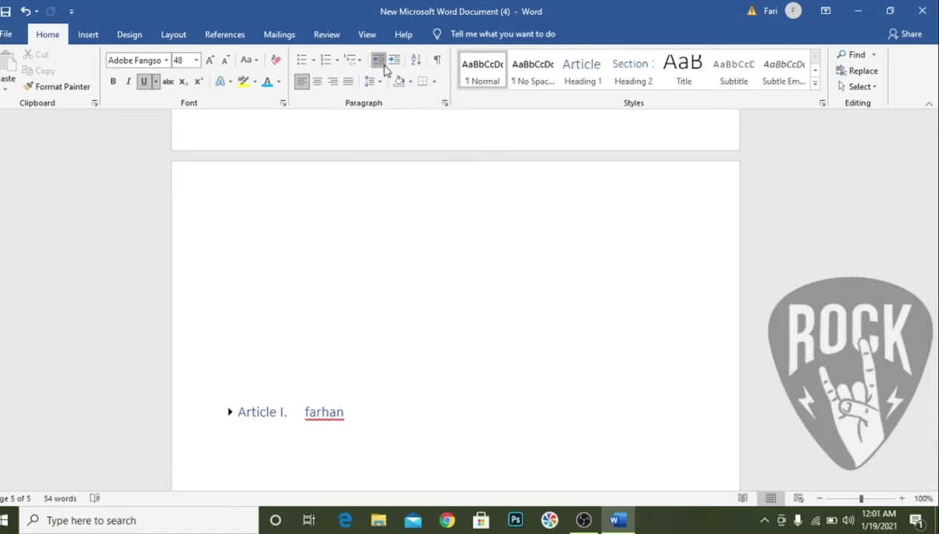
# - Select the heading text and repeatedly shift the Article I. heading between list indent levels
pyautogui.moveTo(384, 414); pyautogui.dragTo(249, 413)
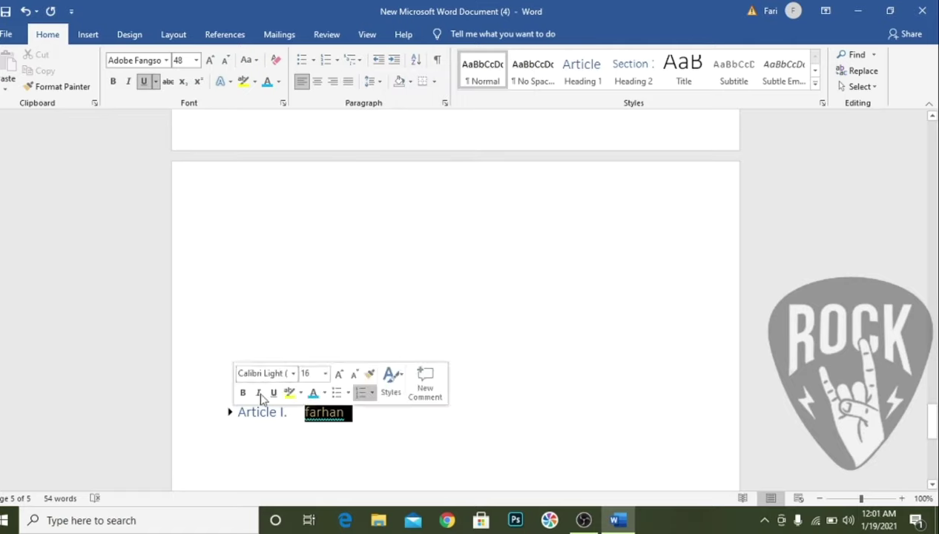
pyautogui.click(379, 61)
pyautogui.click(378, 64)
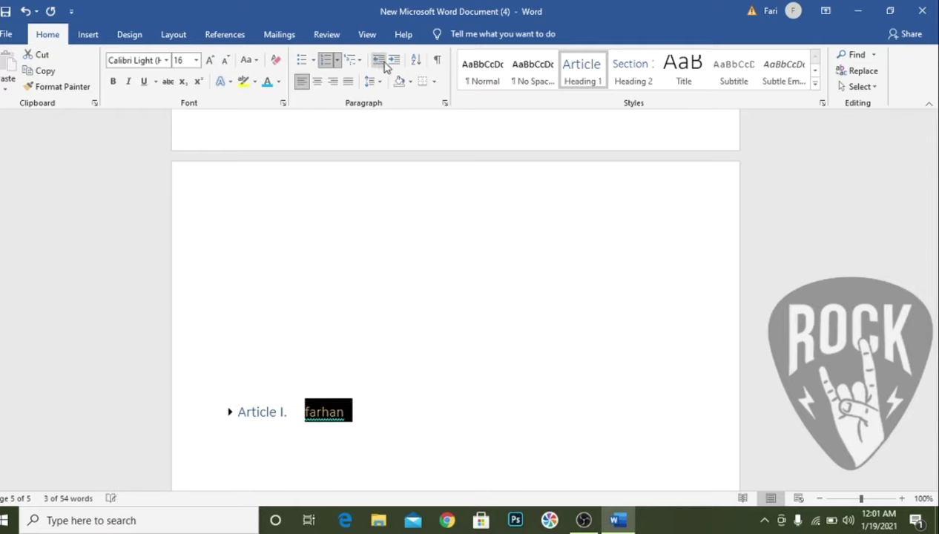
pyautogui.click(393, 61)
pyautogui.click(376, 63)
pyautogui.click(393, 62)
pyautogui.click(376, 63)
pyautogui.click(394, 62)
pyautogui.click(377, 62)
pyautogui.click(394, 62)
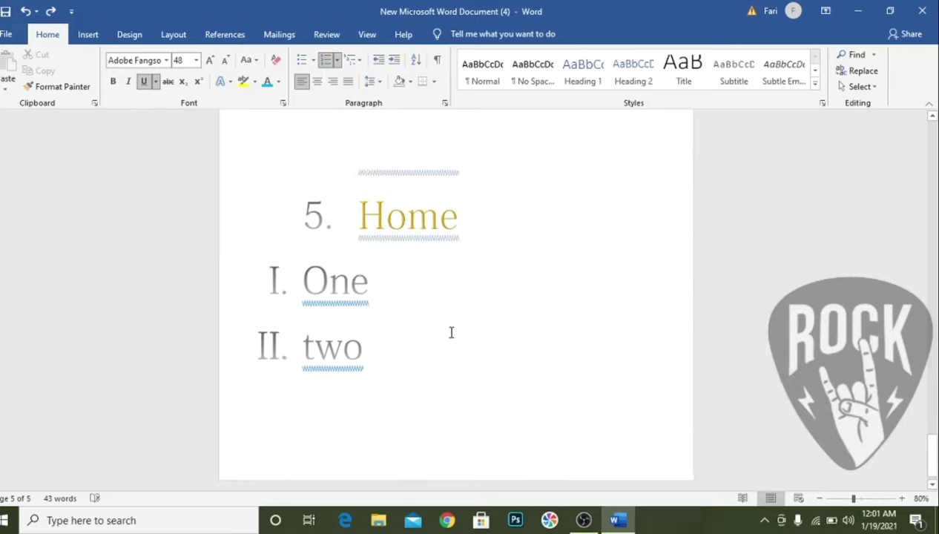
# - Undo all the bulleted and numbered lists, then delete the selected shortcut notes block
pyautogui.hotkey('ctrl', 'z')
pyautogui.hotkey('ctrl', 'z')
pyautogui.hotkey('ctrl', 'z')
pyautogui.hotkey('ctrl', 'z')
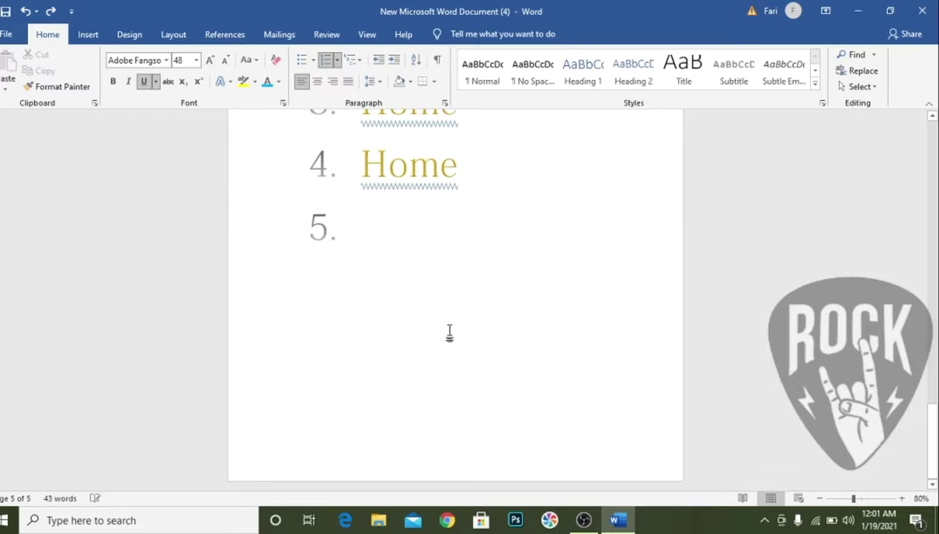
pyautogui.hotkey('ctrl', 'z')
pyautogui.hotkey('ctrl', 'z')
pyautogui.hotkey('ctrl', 'z')
pyautogui.hotkey('ctrl', 'z')
pyautogui.hotkey('ctrl', 'z')
pyautogui.hotkey('ctrl', 'z')
pyautogui.hotkey('ctrl', 'z')
pyautogui.hotkey('ctrl', 'z')
pyautogui.hotkey('ctrl', 'z')
pyautogui.hotkey('ctrl', 'z')
pyautogui.hotkey('ctrl', 'z')
pyautogui.moveTo(932, 408); pyautogui.dragTo(935, 370)
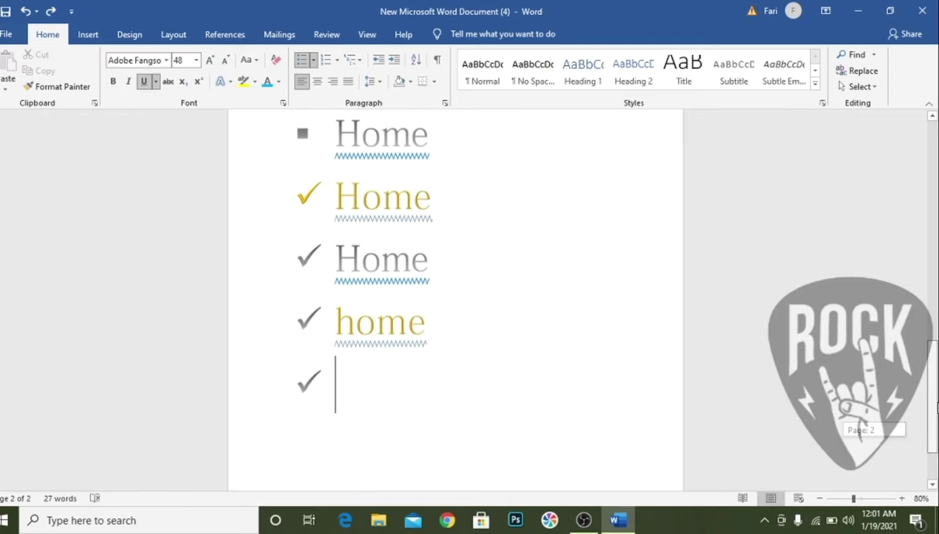
pyautogui.hotkey('ctrl', 'z')
pyautogui.hotkey('ctrl', 'z')
pyautogui.hotkey('ctrl', 'z')
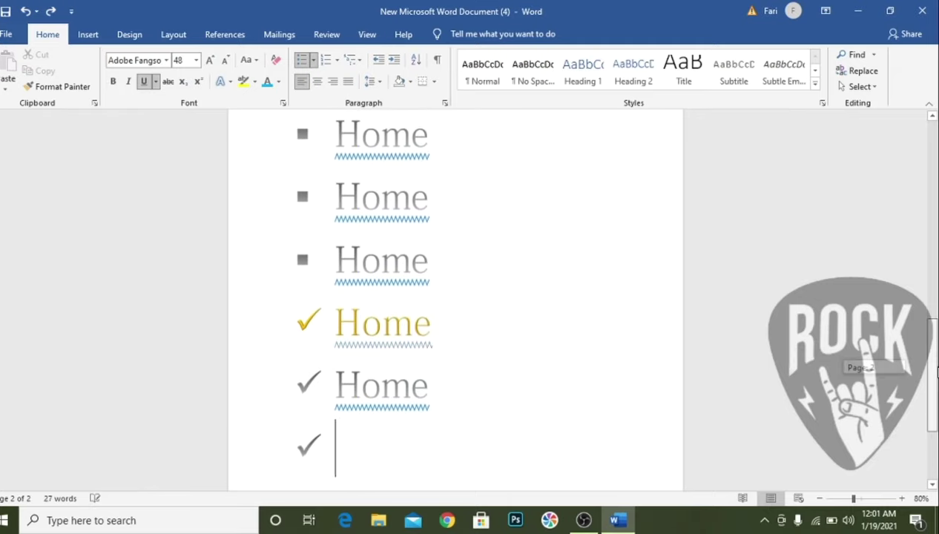
pyautogui.hotkey('ctrl', 'z')
pyautogui.hotkey('ctrl', 'z')
pyautogui.hotkey('ctrl', 'z')
pyautogui.hotkey('ctrl', 'z')
pyautogui.hotkey('ctrl', 'z')
pyautogui.hotkey('ctrl', 'z')
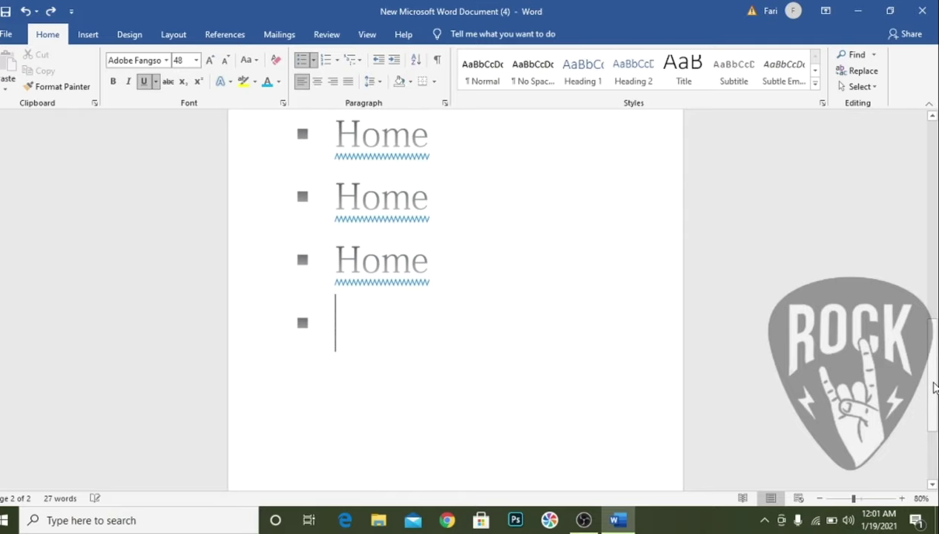
pyautogui.hotkey('ctrl', 'z')
pyautogui.hotkey('ctrl', 'z')
pyautogui.hotkey('ctrl', 'z')
pyautogui.hotkey('ctrl', 'z')
pyautogui.hotkey('ctrl', 'z')
pyautogui.hotkey('ctrl', 'z')
pyautogui.hotkey('ctrl', 'z')
pyautogui.hotkey('ctrl', 'z')
pyautogui.hotkey('ctrl', 'z')
pyautogui.write('zzzzz')
pyautogui.hotkey('ctrl', 'z')
pyautogui.hotkey('ctrl', 'z')
pyautogui.hotkey('ctrl', 'z')
pyautogui.hotkey('ctrl', 'z')
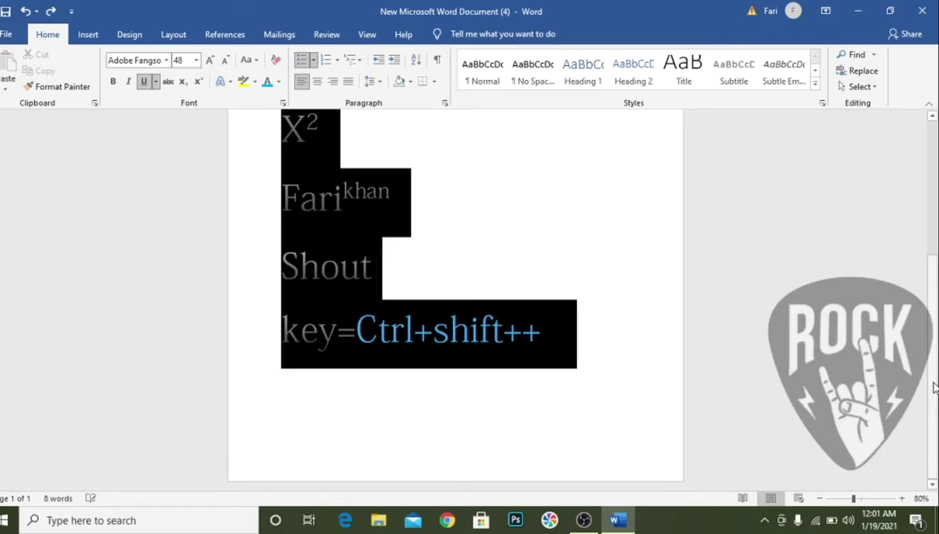
pyautogui.press('Delete')
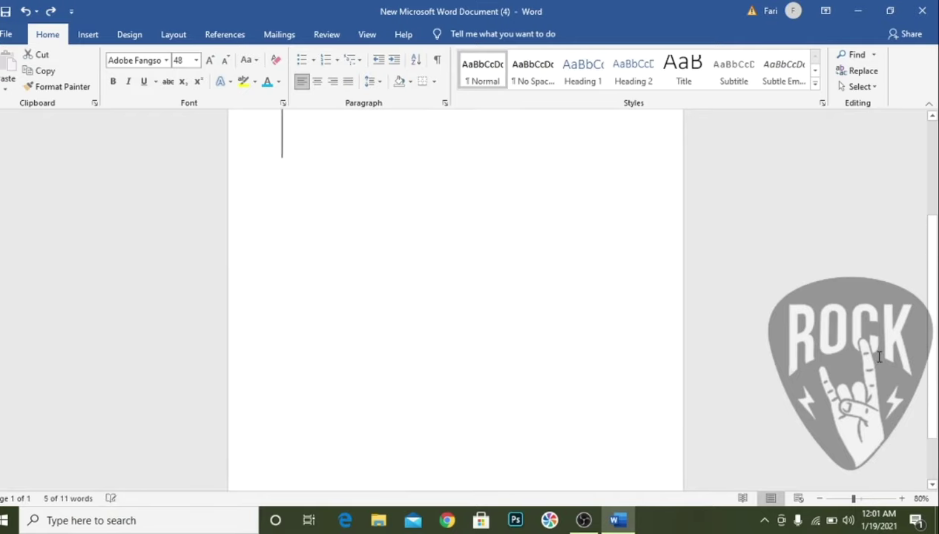
# - Type 'Zome' under Home and 'Ctrl+role' on the new line below, fixing a typo
pyautogui.scroll(3, 864, 394)
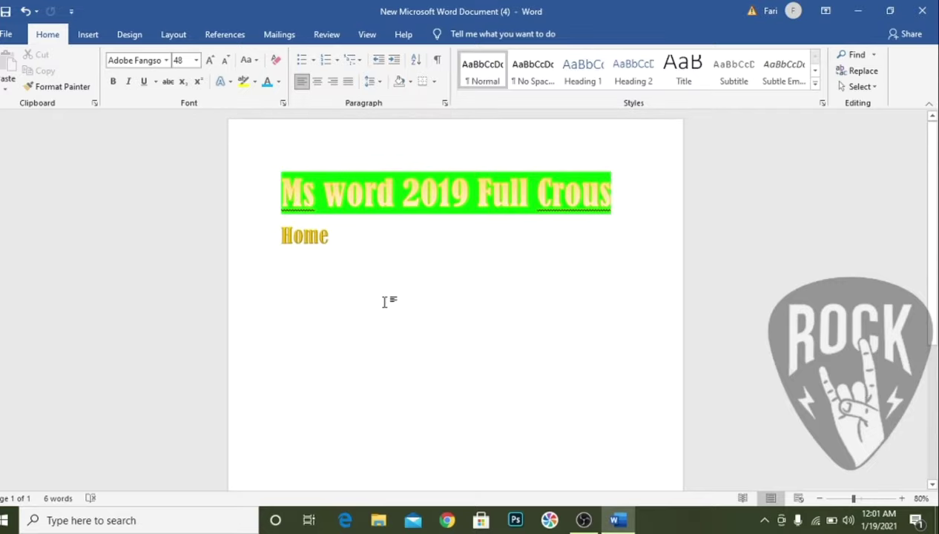
pyautogui.write('Zome')
pyautogui.press('Return')
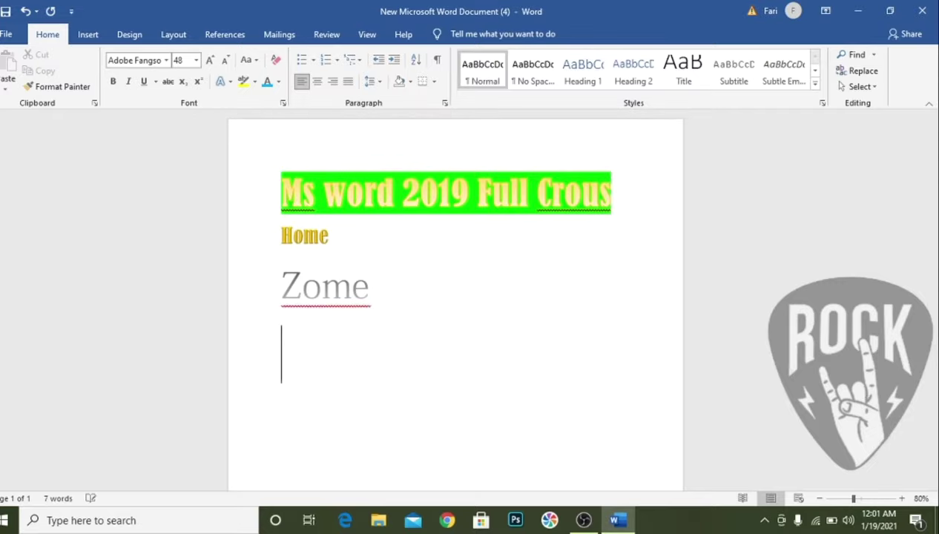
pyautogui.write('C')
pyautogui.write('r')
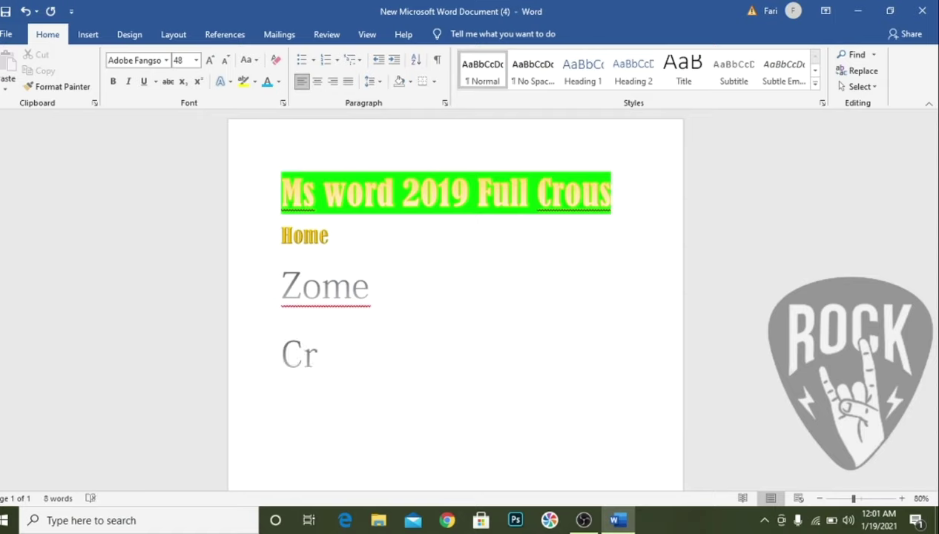
pyautogui.write('ar')
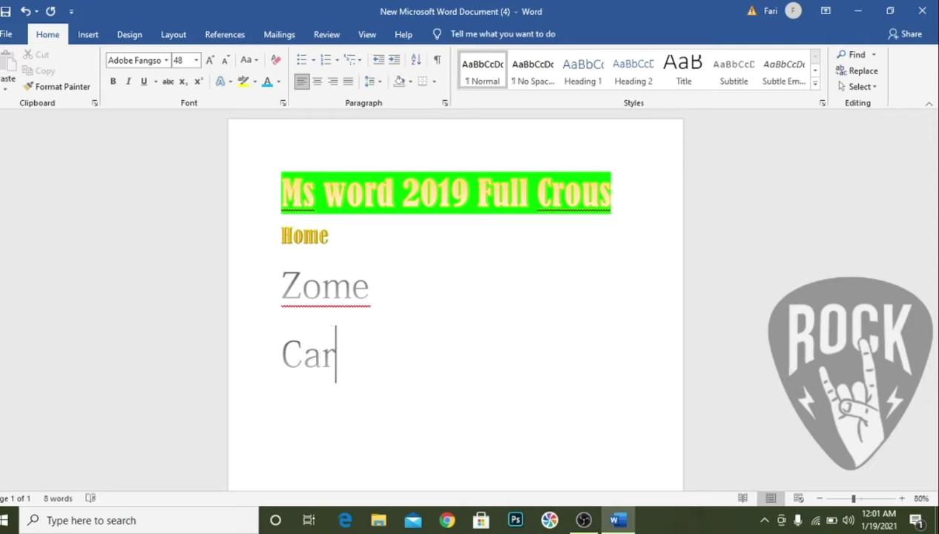
pyautogui.press('BackSpace')
pyautogui.press('BackSpace')
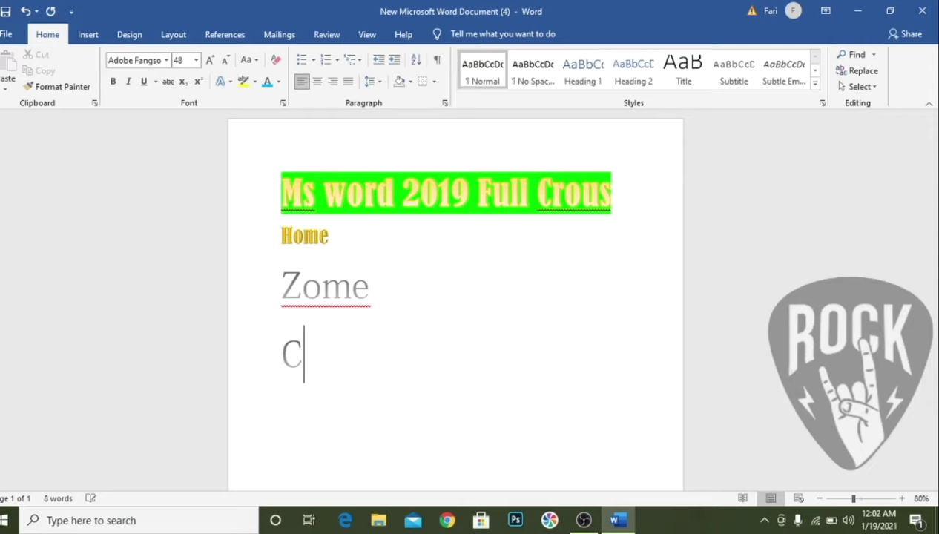
pyautogui.write('trl+')
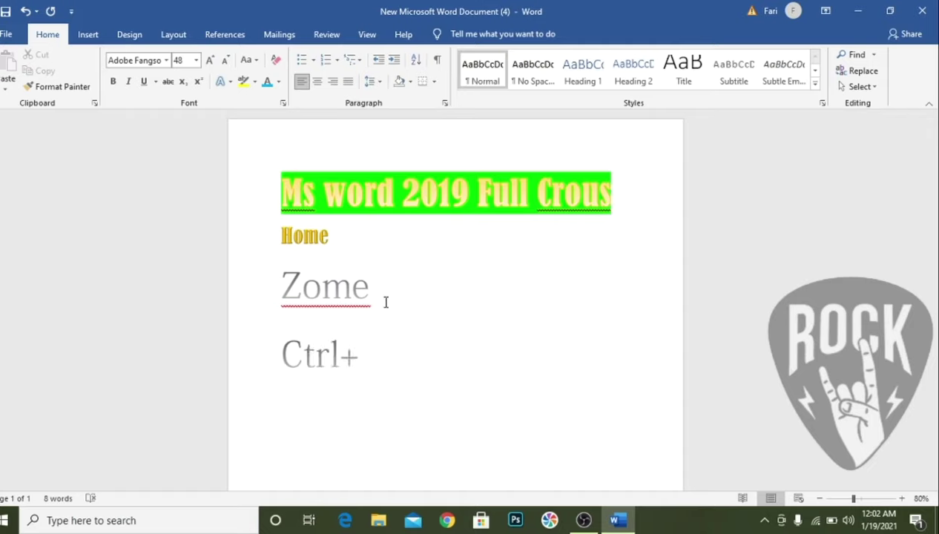
pyautogui.write('role')
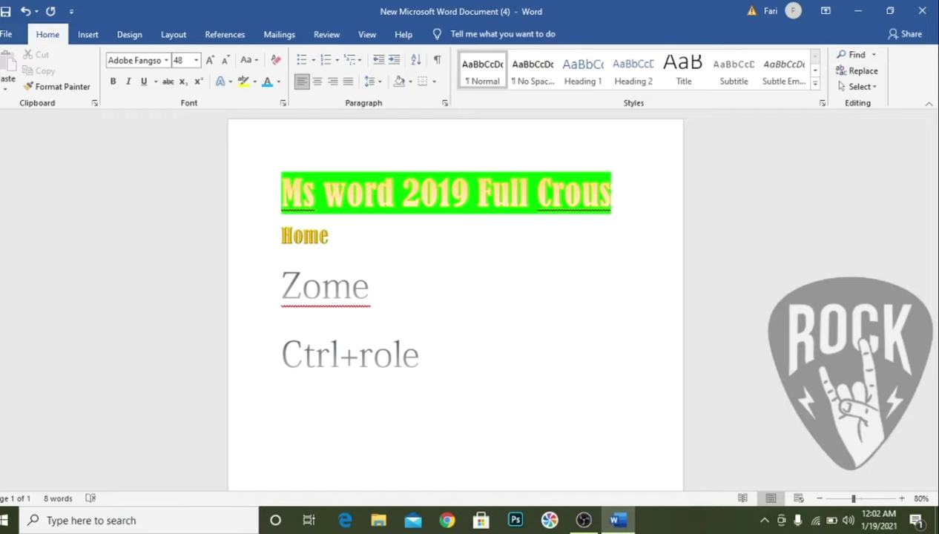
# - Zoom the page out to about half size and back to nearly full size
pyautogui.keyDown('ctrl'); pyautogui.scroll(-1, 340, 335); pyautogui.keyUp('ctrl')
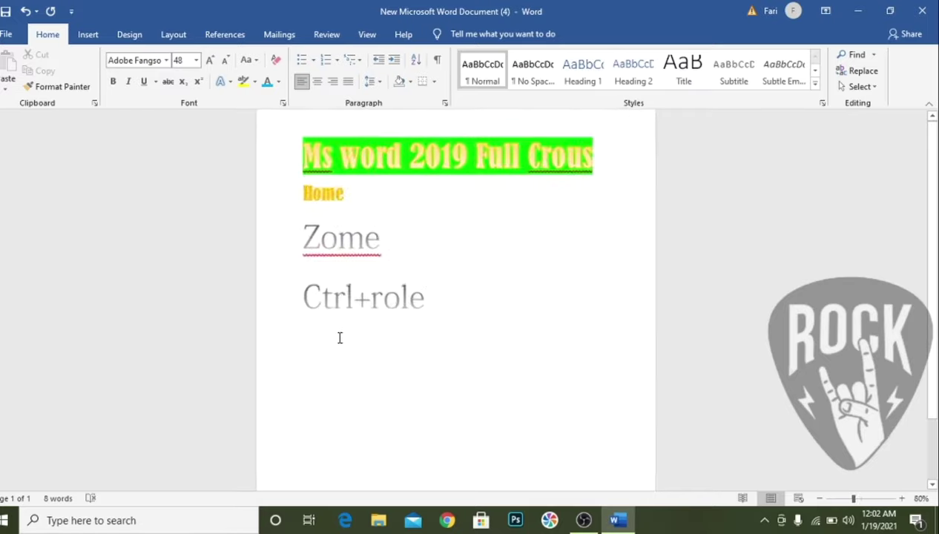
pyautogui.keyDown('ctrl'); pyautogui.scroll(3, 339, 338); pyautogui.keyUp('ctrl')
pyautogui.keyDown('ctrl'); pyautogui.scroll(2, 340, 337); pyautogui.keyUp('ctrl')
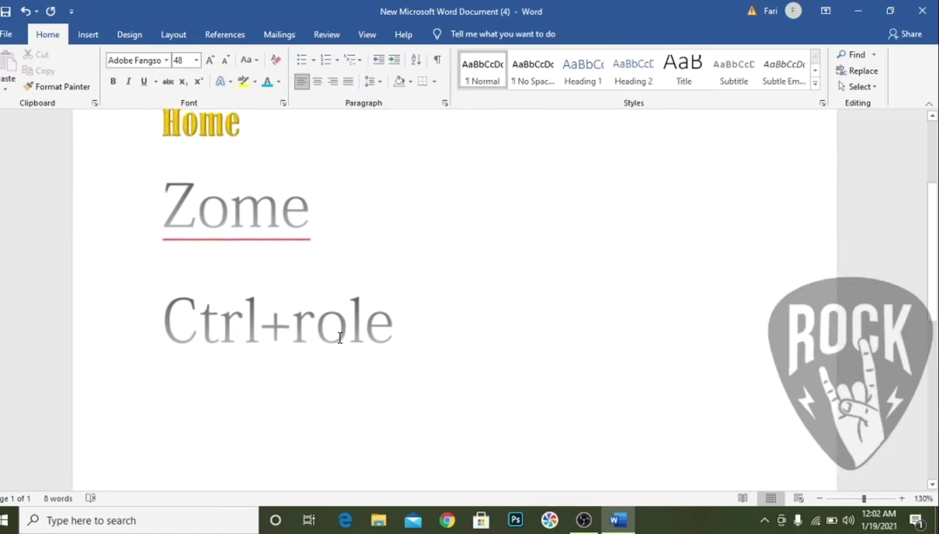
pyautogui.keyDown('ctrl'); pyautogui.scroll(-3, 339, 337); pyautogui.keyUp('ctrl')
pyautogui.keyDown('ctrl'); pyautogui.scroll(-3, 340, 338); pyautogui.keyUp('ctrl')
pyautogui.keyDown('ctrl'); pyautogui.scroll(6, 339, 338); pyautogui.keyUp('ctrl')
pyautogui.keyDown('ctrl'); pyautogui.scroll(-2, 339, 339); pyautogui.keyUp('ctrl')
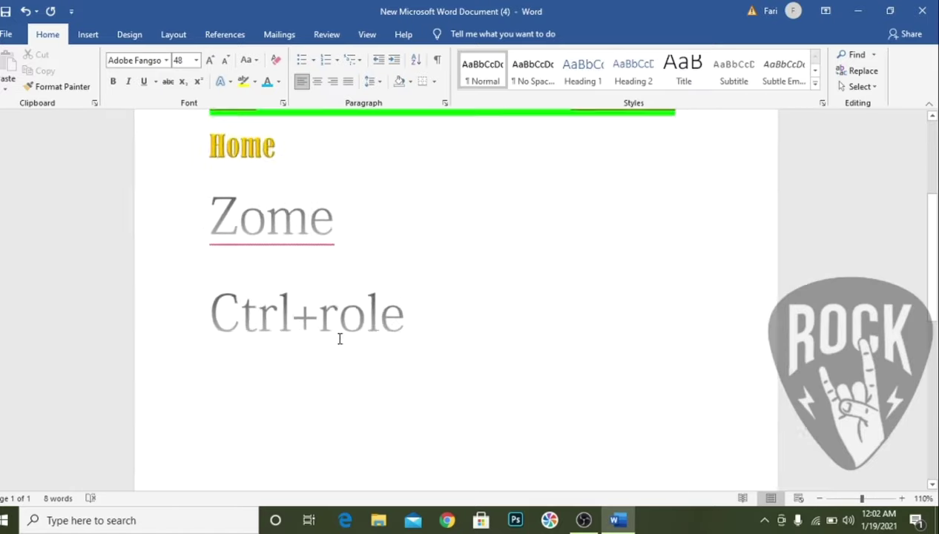
pyautogui.keyDown('ctrl'); pyautogui.scroll(-1, 339, 339); pyautogui.keyUp('ctrl')
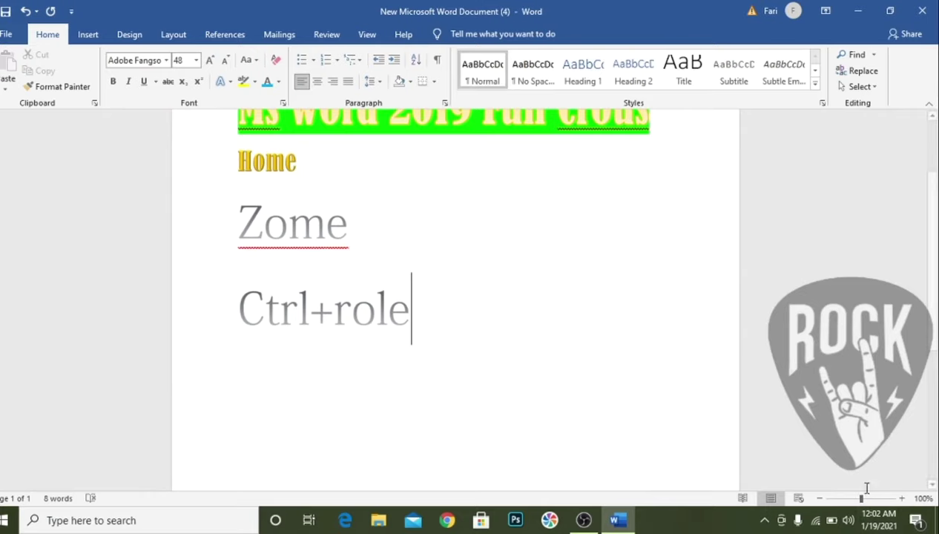
pyautogui.moveTo(859, 503); pyautogui.dragTo(843, 499)
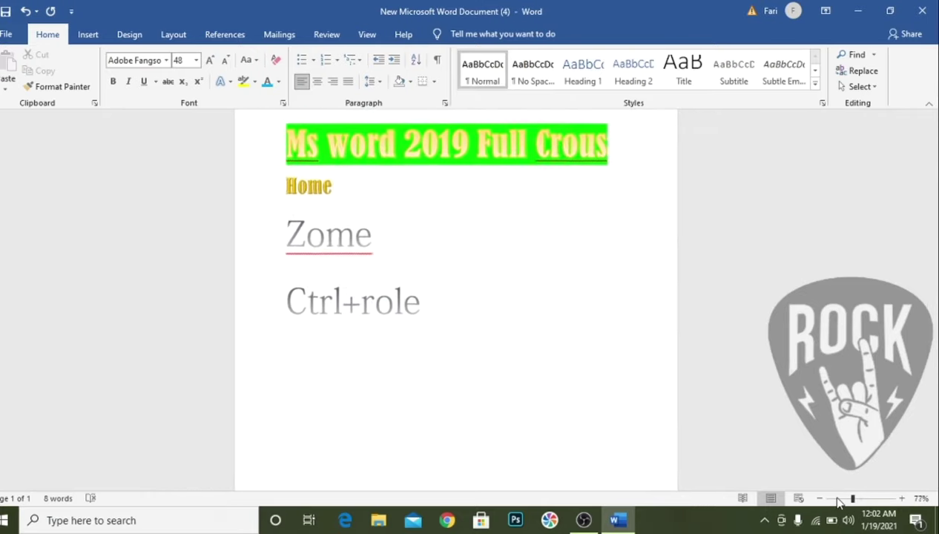
pyautogui.moveTo(853, 499); pyautogui.dragTo(862, 499)
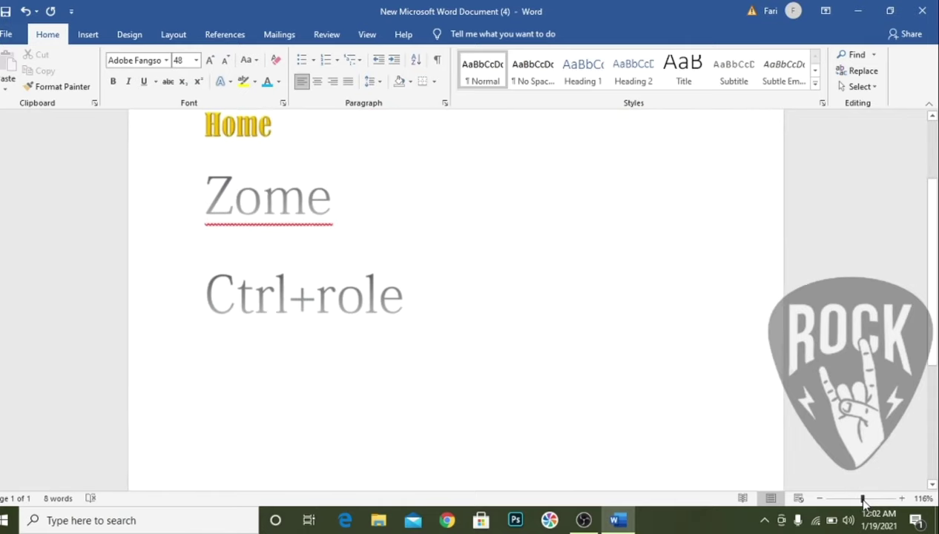
pyautogui.scroll(1, 935, 232)
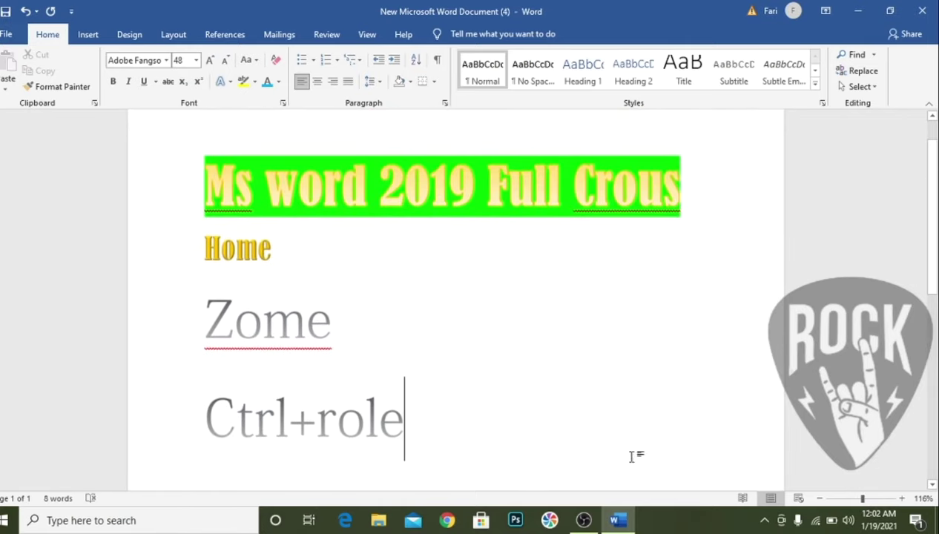
# - Remove the Ctrl+role line and type 'Pakistan' on a new line below Home
pyautogui.press('BackSpace')
pyautogui.press('BackSpace')
pyautogui.press('BackSpace')
pyautogui.press('BackSpace')
pyautogui.press('BackSpace')
pyautogui.press('BackSpace')
pyautogui.press('BackSpace')
pyautogui.press('BackSpace')
pyautogui.press('BackSpace')
pyautogui.press('BackSpace')
pyautogui.press('BackSpace')
pyautogui.press('BackSpace')
pyautogui.press('BackSpace')
pyautogui.press('BackSpace')
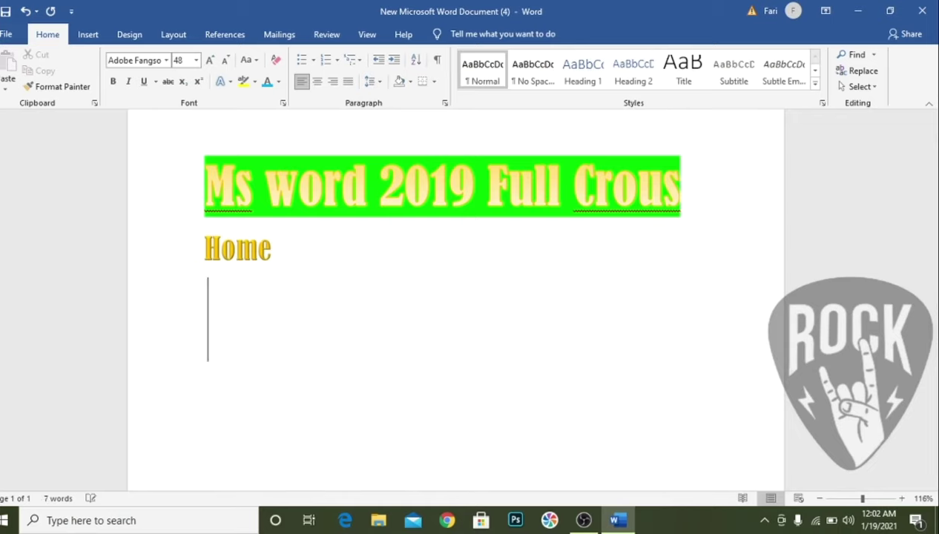
pyautogui.press('BackSpace')
pyautogui.press('Return')
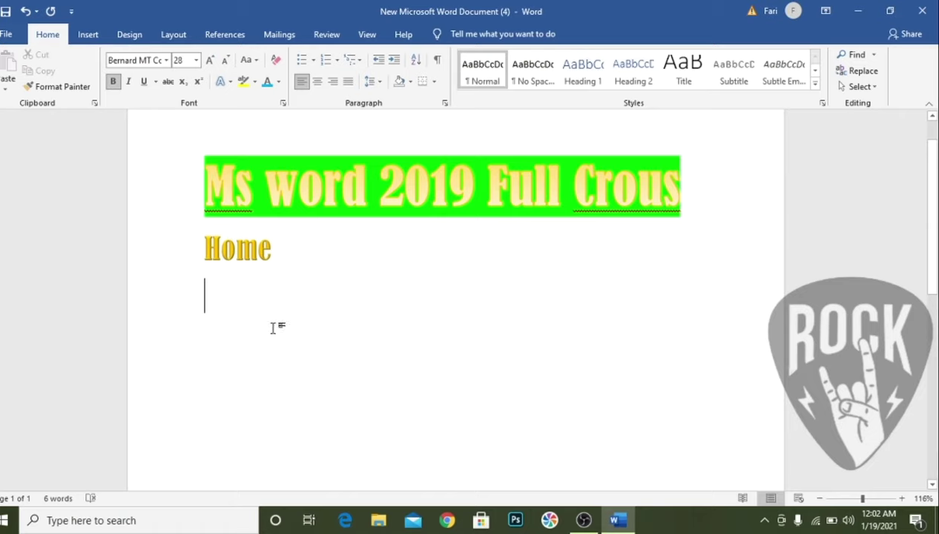
pyautogui.press('Return')
pyautogui.press('Return')
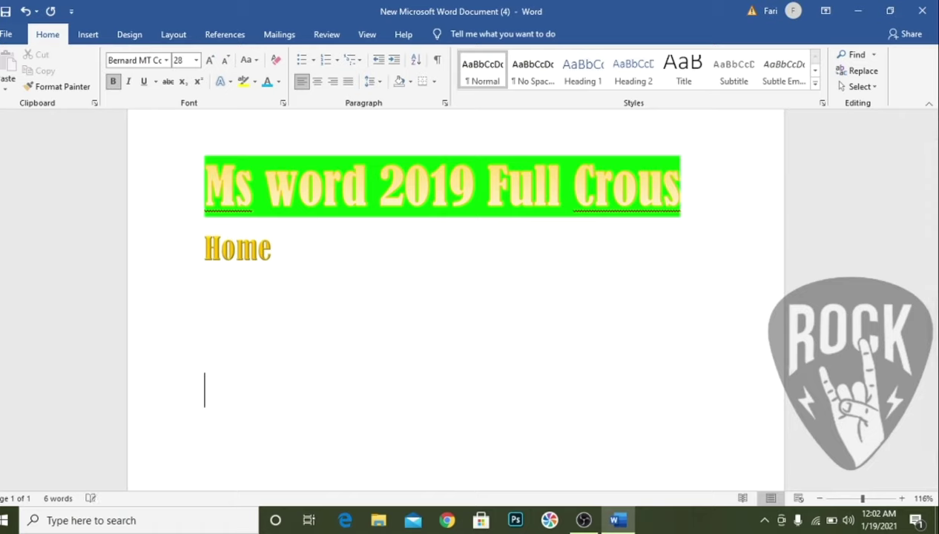
pyautogui.write('Paki')
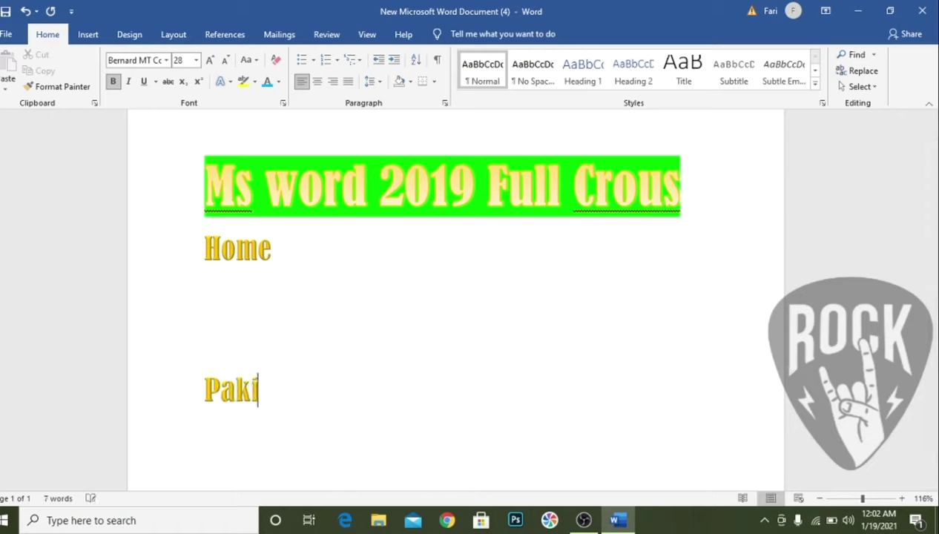
pyautogui.write('stan')
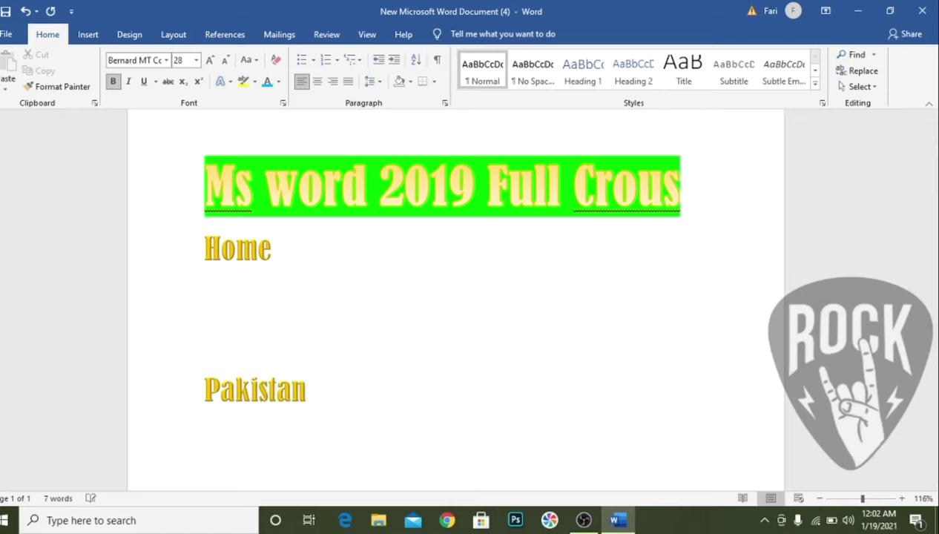
# - Select 'Pakistan' and enlarge it to 72 pt
pyautogui.hotkey('shift', 'Left')
pyautogui.hotkey('shift', 'Up')
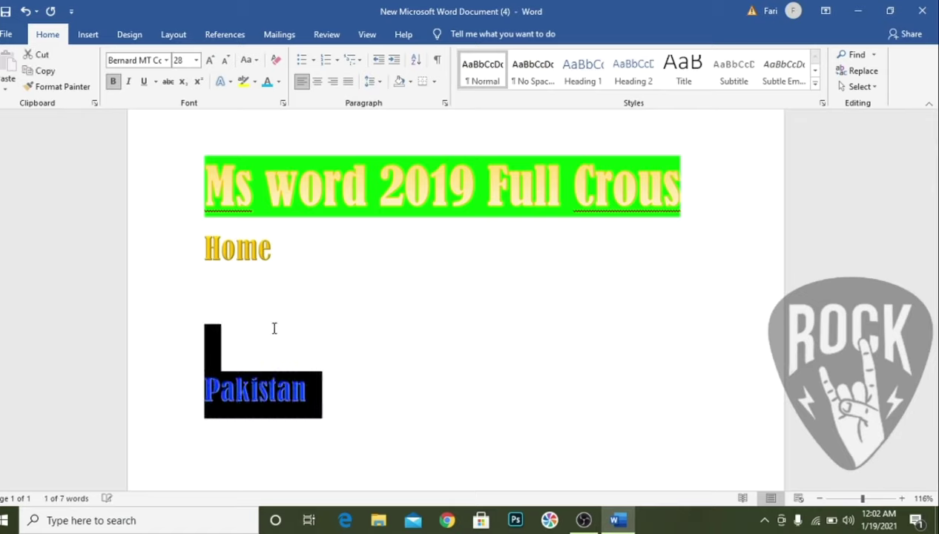
pyautogui.hotkey('shift', 'Down')
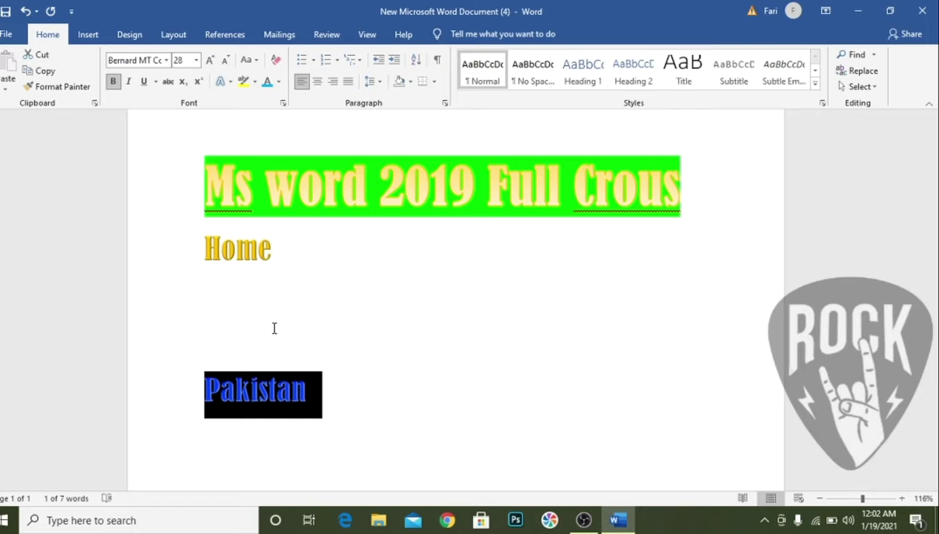
pyautogui.hotkey('ctrl', 'shift', '.')
pyautogui.hotkey('ctrl', 'shift', '.')
pyautogui.hotkey('ctrl', 'shift', '.')
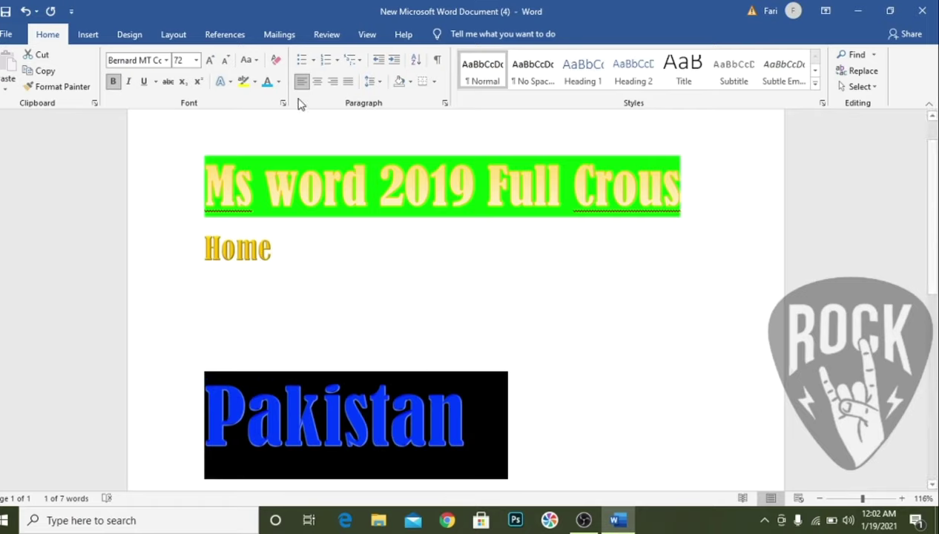
# - Try centre, right and justified alignment on the Pakistan line, ending centred
pyautogui.click(317, 82)
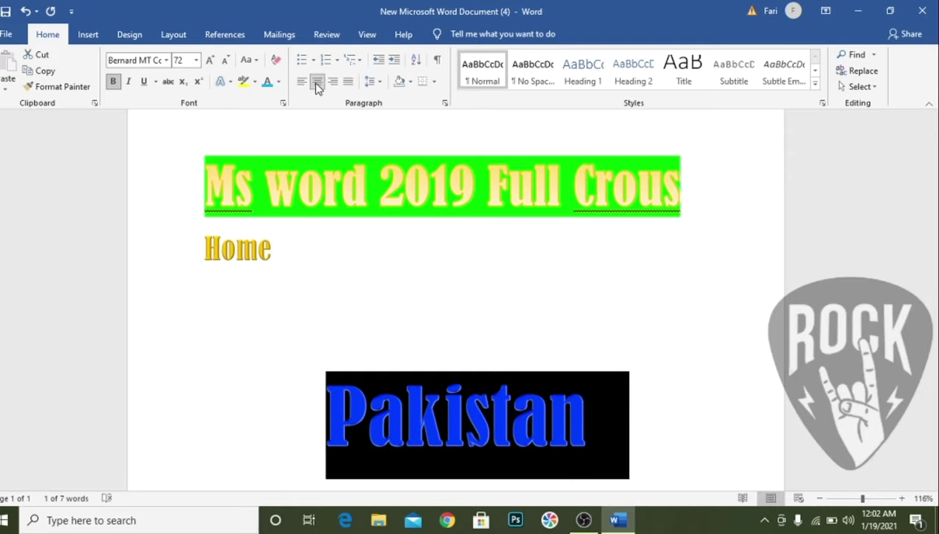
pyautogui.click(331, 84)
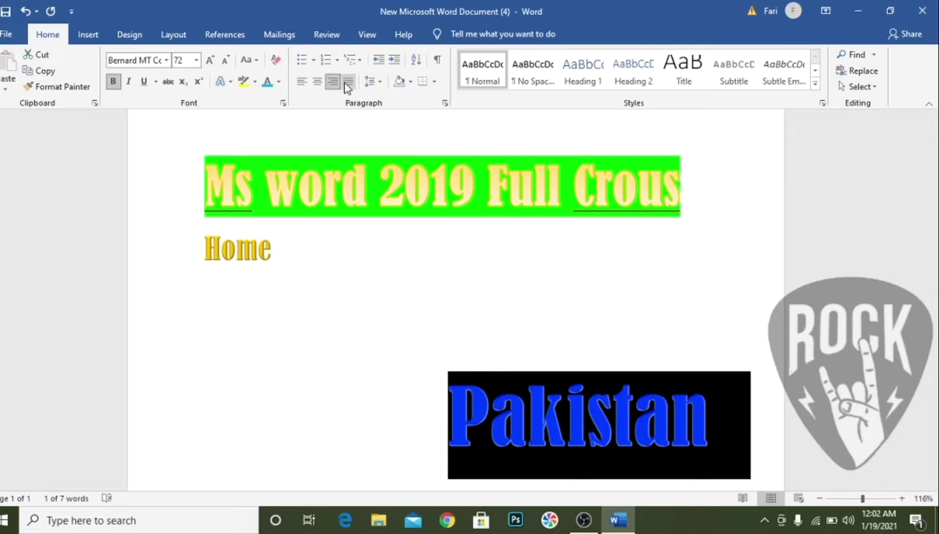
pyautogui.click(346, 86)
pyautogui.click(317, 83)
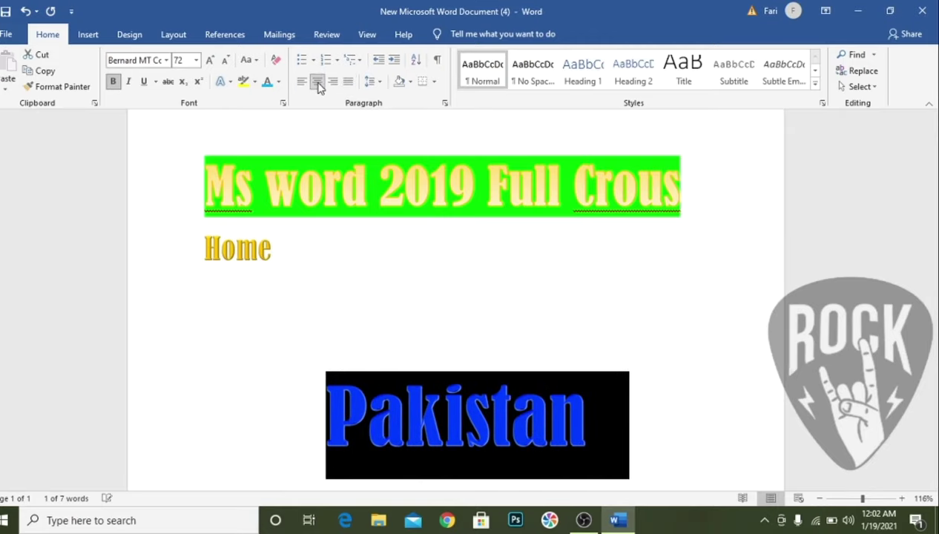
pyautogui.click(328, 83)
pyautogui.click(315, 83)
pyautogui.click(329, 83)
pyautogui.click(315, 83)
pyautogui.click(317, 84)
pyautogui.click(331, 83)
pyautogui.click(315, 83)
pyautogui.click(331, 83)
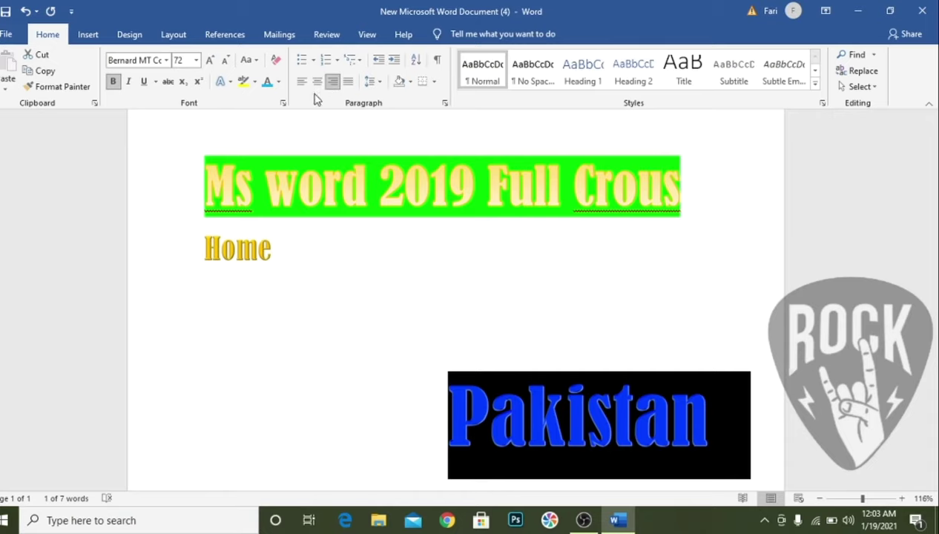
pyautogui.click(317, 83)
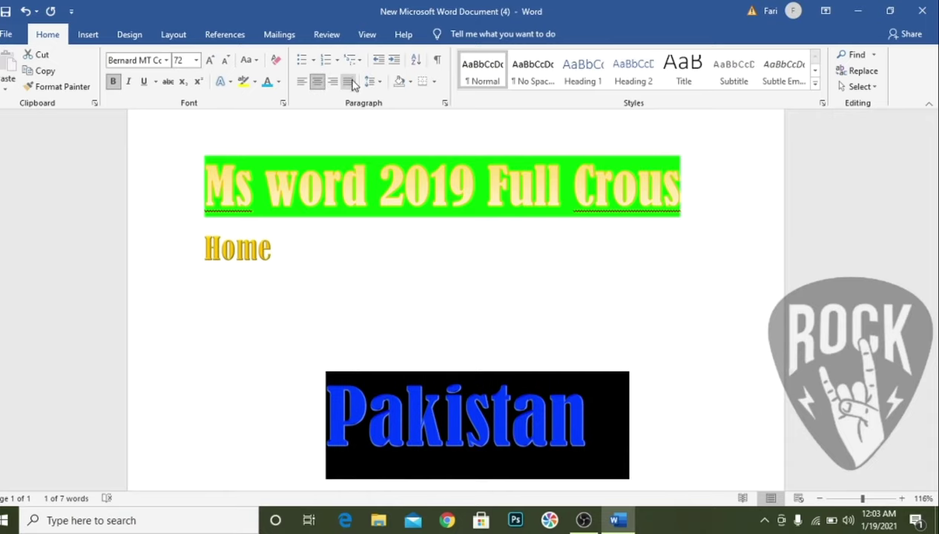
# - Set the Pakistan line to 2.0 line spacing
pyautogui.click(374, 83)
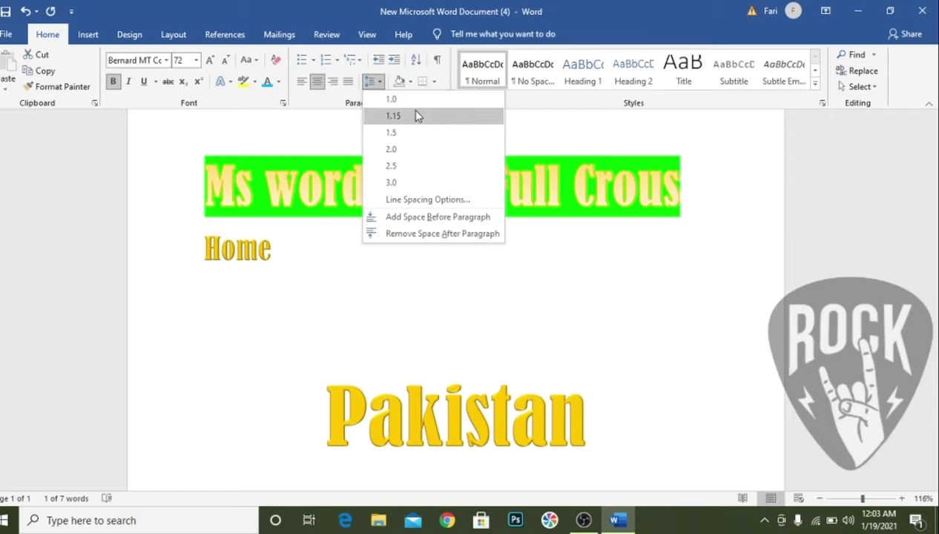
pyautogui.click(414, 149)
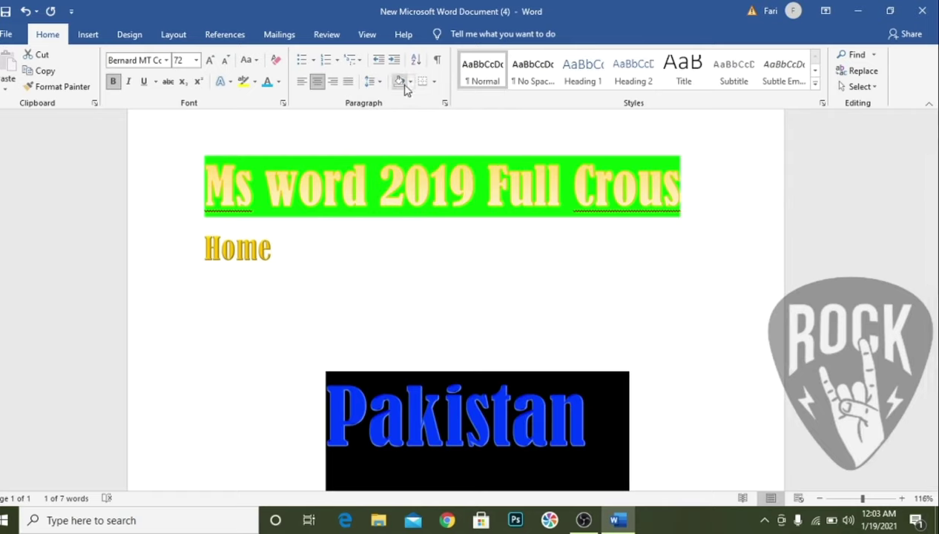
pyautogui.click(378, 83)
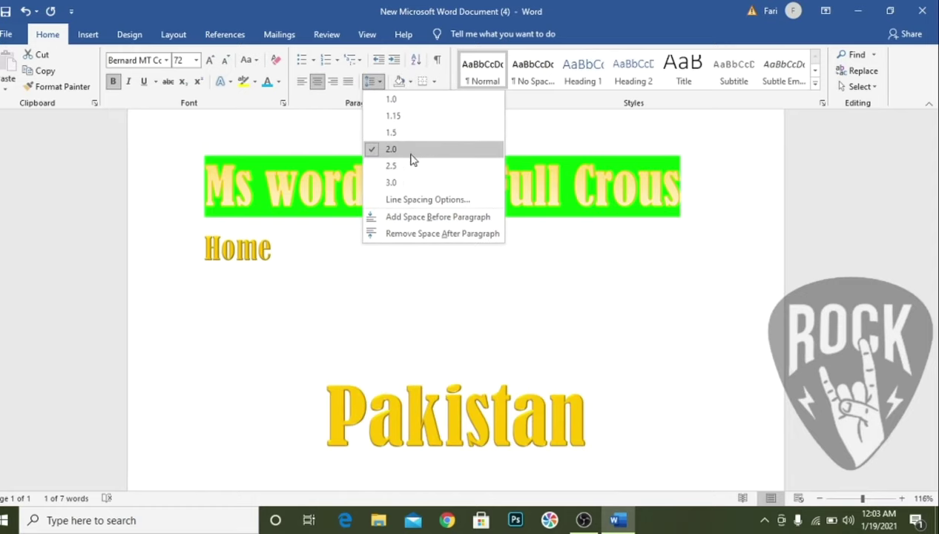
pyautogui.click(413, 148)
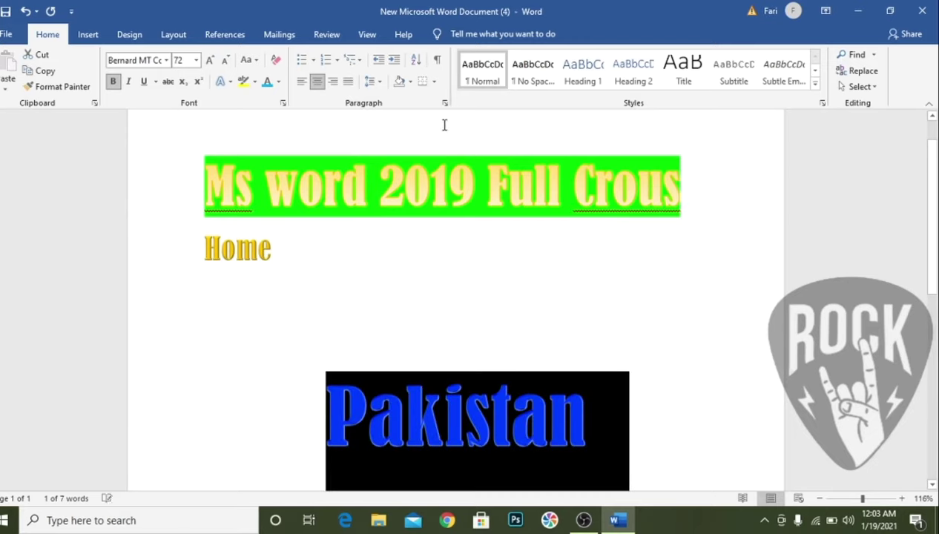
# - Shade the Pakistan line gold
pyautogui.click(410, 82)
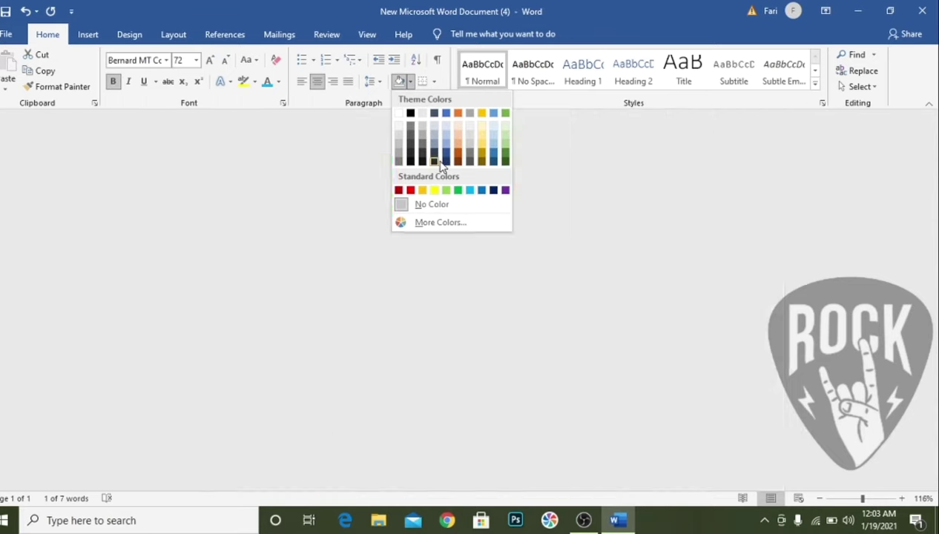
pyautogui.click(481, 153)
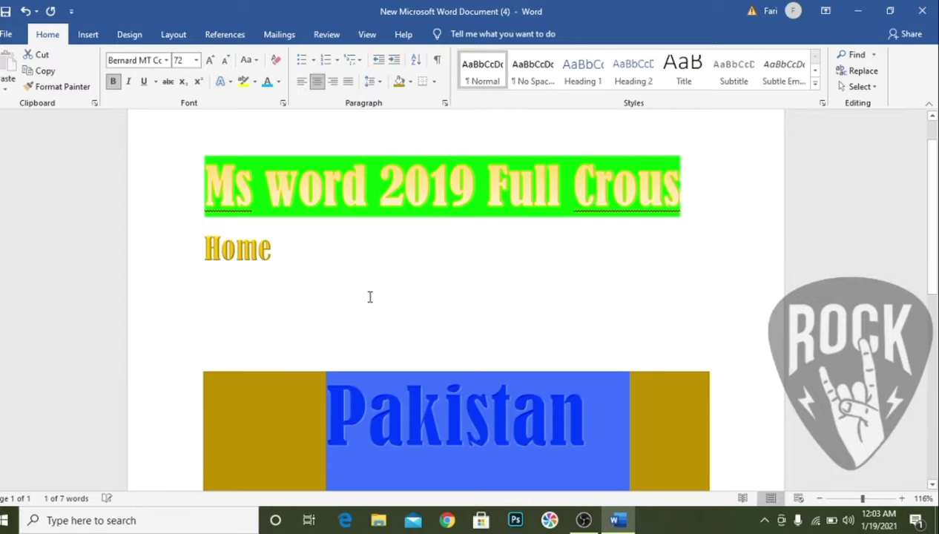
pyautogui.click(270, 294)
# - Type 'Back groundcolor' on the empty line below Home
pyautogui.write('Back')
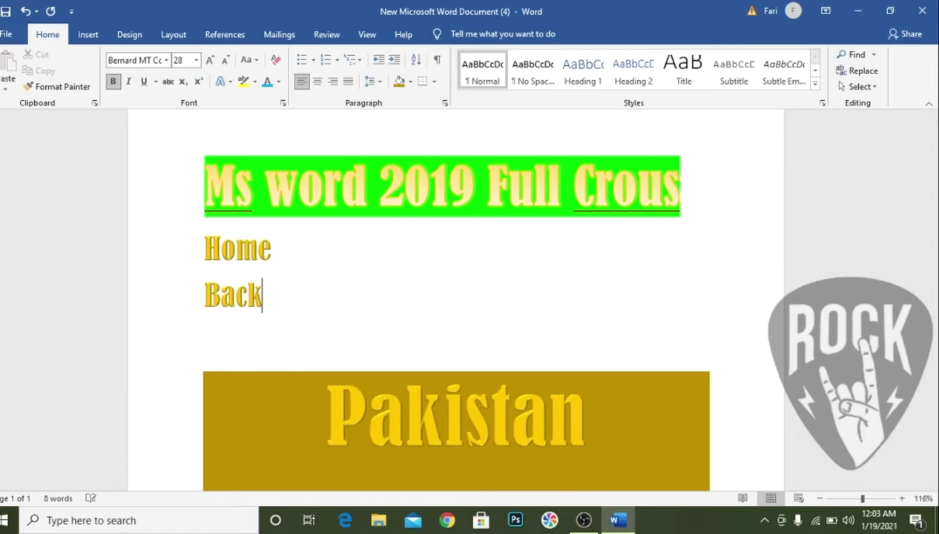
pyautogui.write(' g')
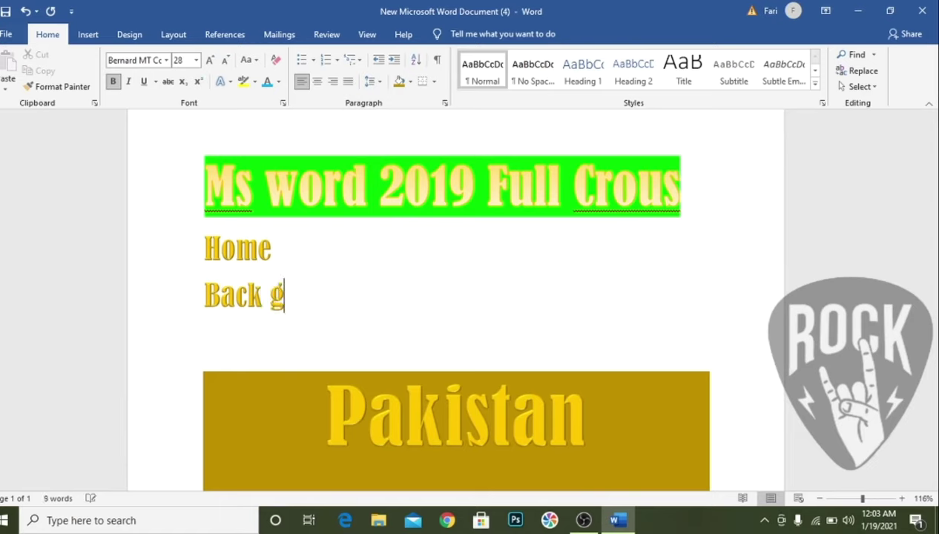
pyautogui.write('ro')
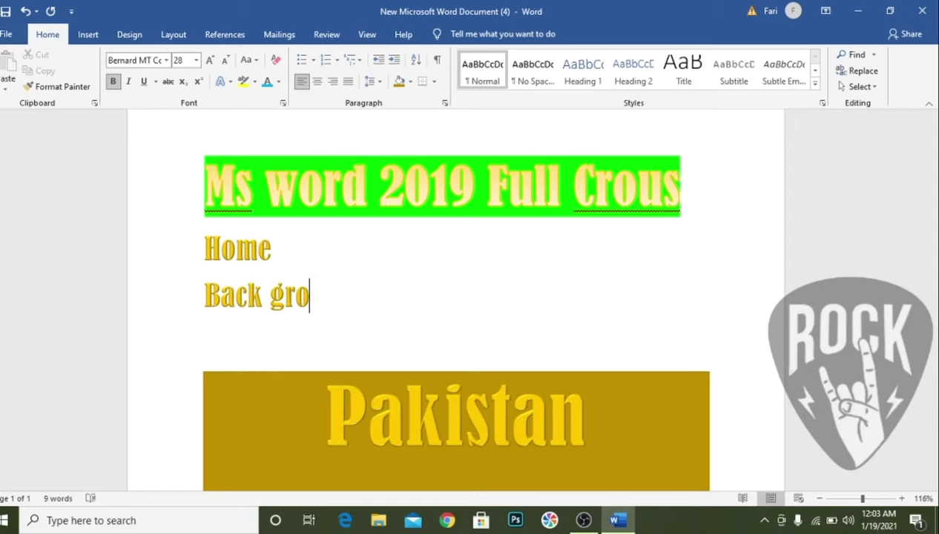
pyautogui.write('und')
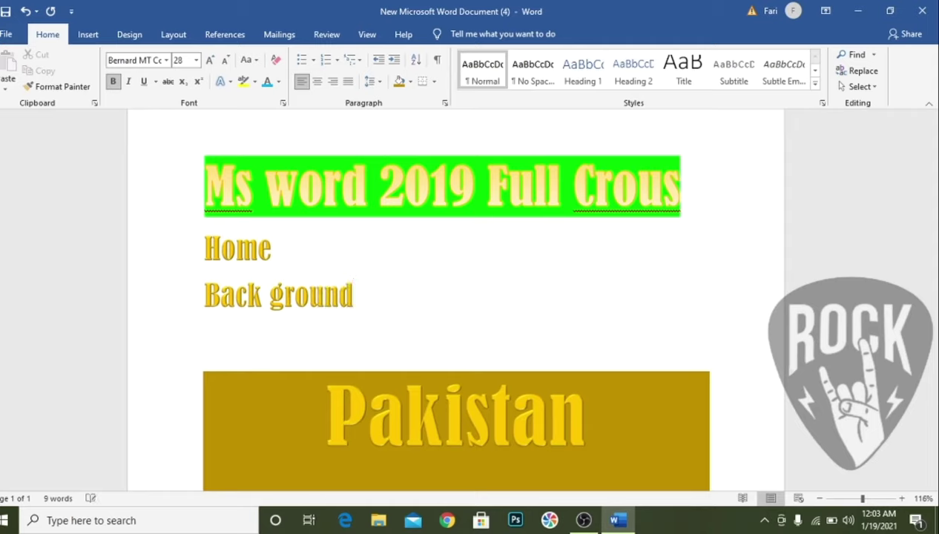
pyautogui.write('colo')
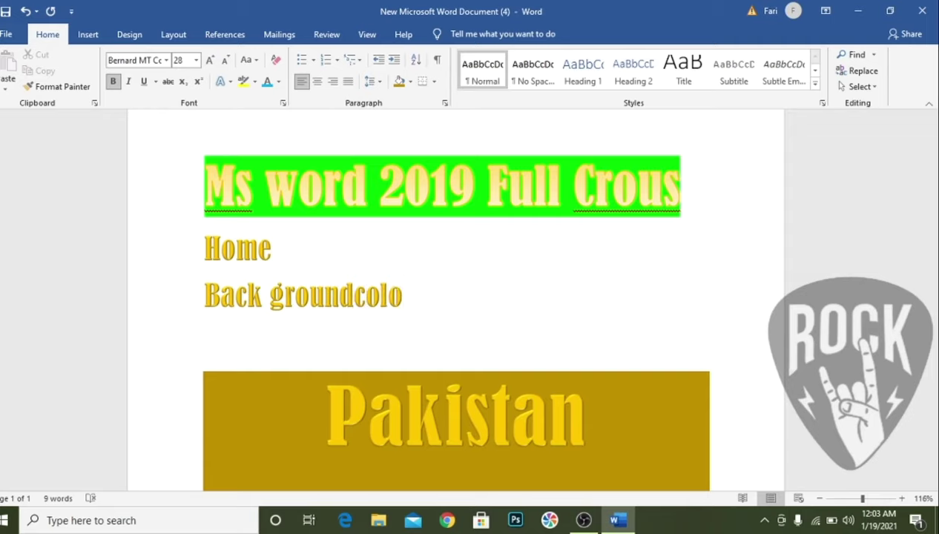
pyautogui.write('r')
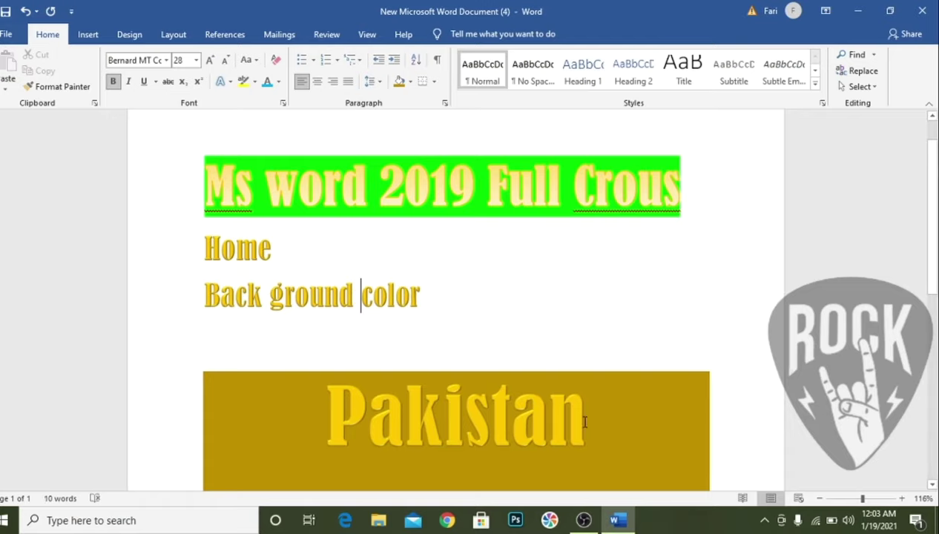
# - Shade the Pakistan text dark blue
pyautogui.moveTo(584, 421); pyautogui.dragTo(311, 427)
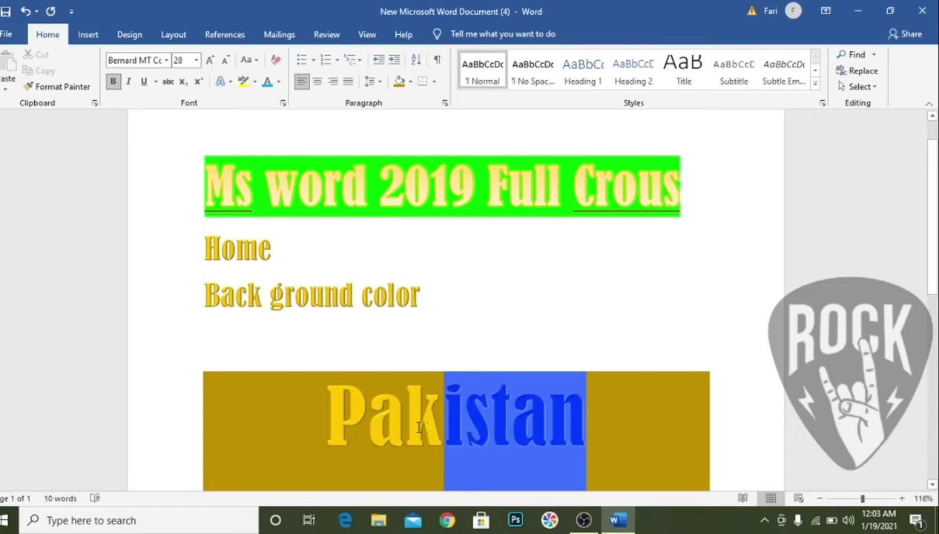
pyautogui.click(409, 81)
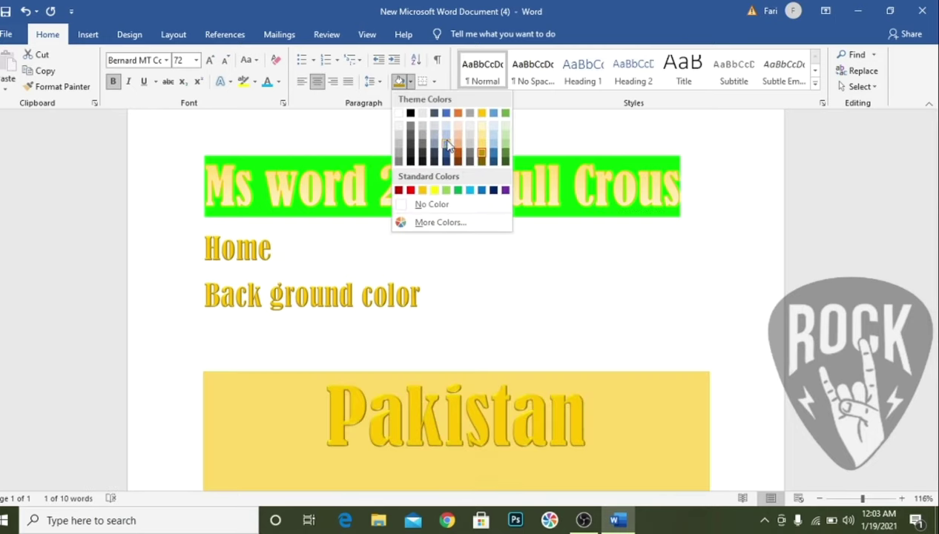
pyautogui.click(445, 152)
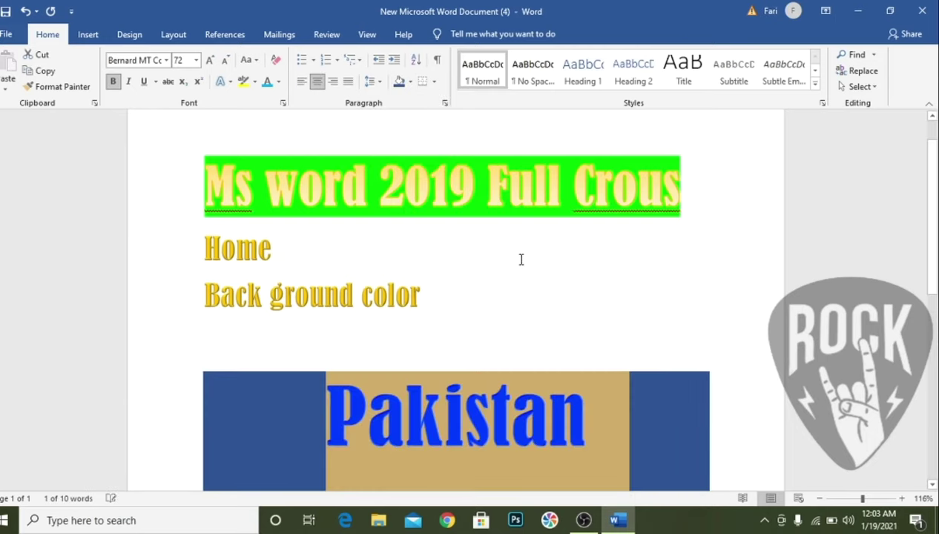
pyautogui.click(520, 289)
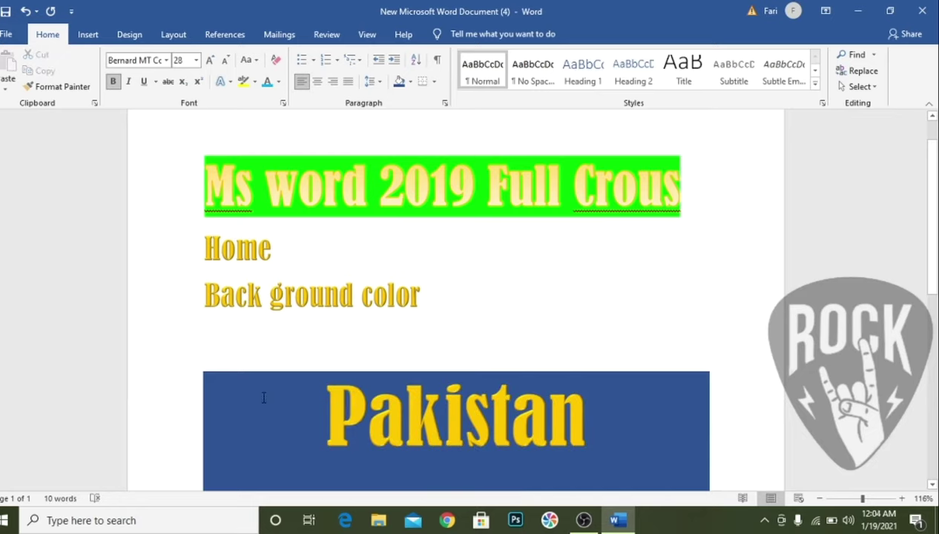
# - Shade the 'Back groundcolor' line green
pyautogui.tripleClick(363, 293)
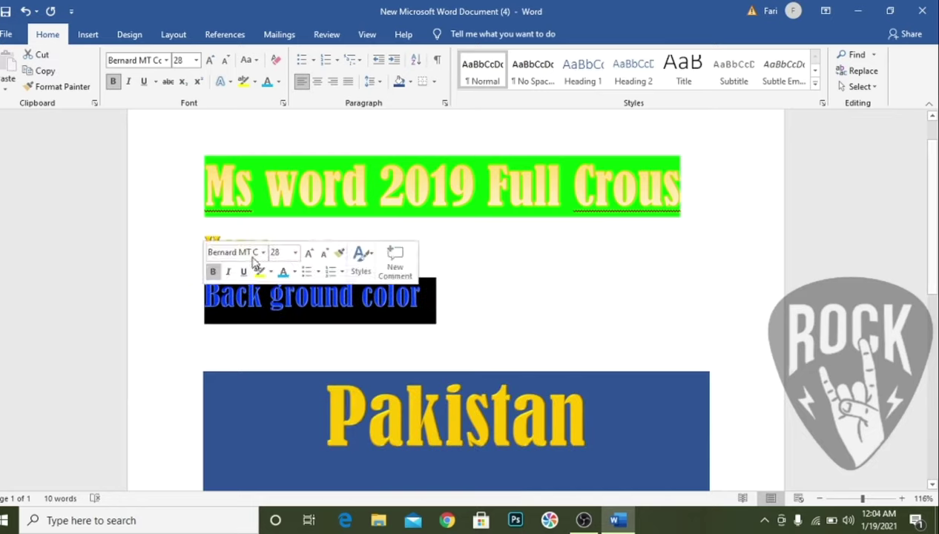
pyautogui.click(413, 81)
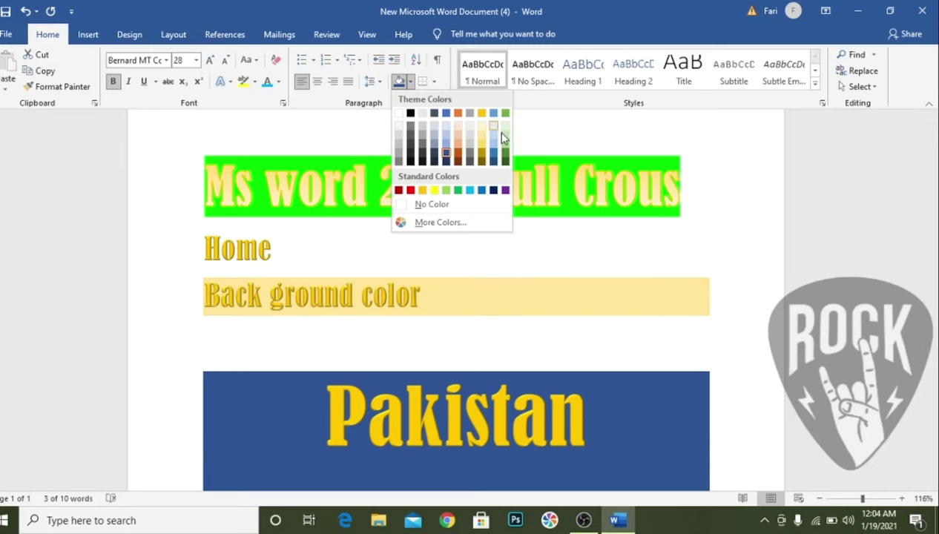
pyautogui.click(505, 155)
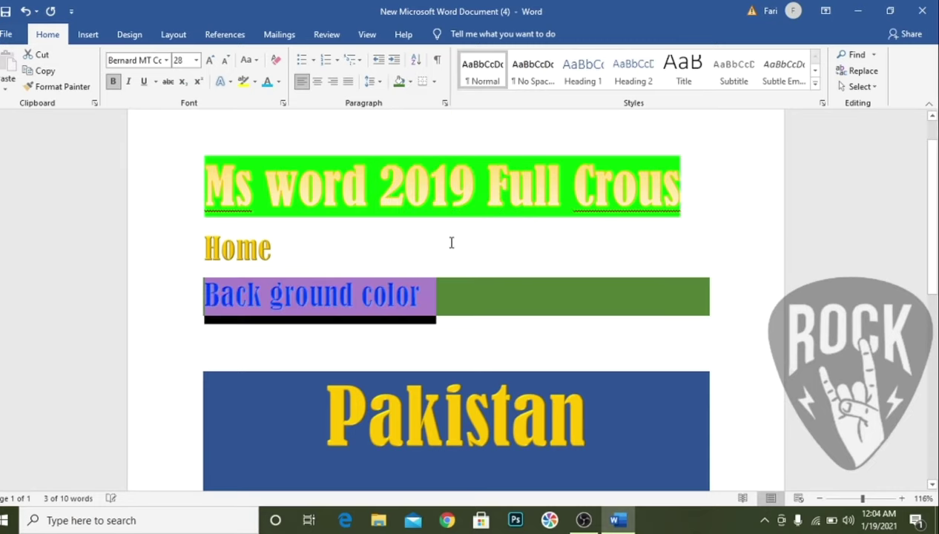
pyautogui.click(501, 249)
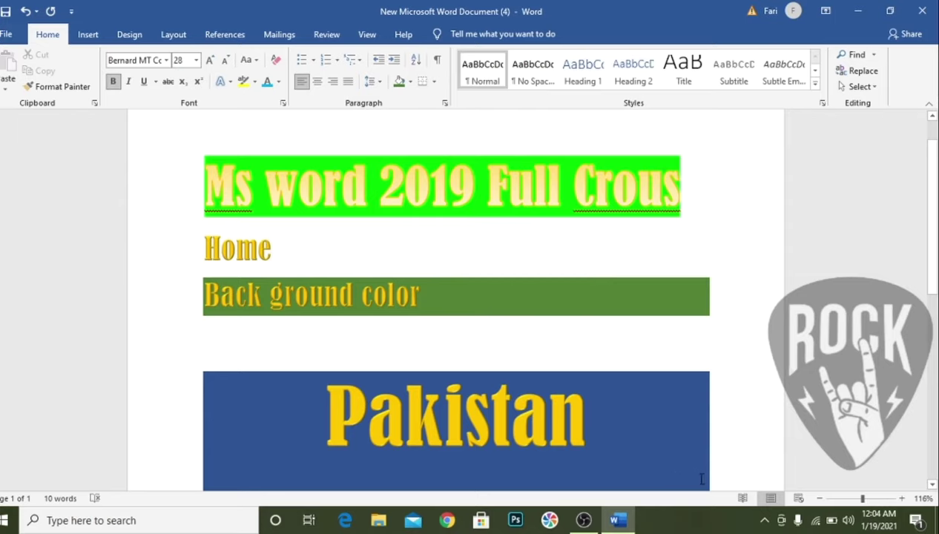
# - Delete the 'Back groundcolor' line and the Pakistan block, leaving the title and Home
pyautogui.moveTo(582, 415); pyautogui.dragTo(206, 245)
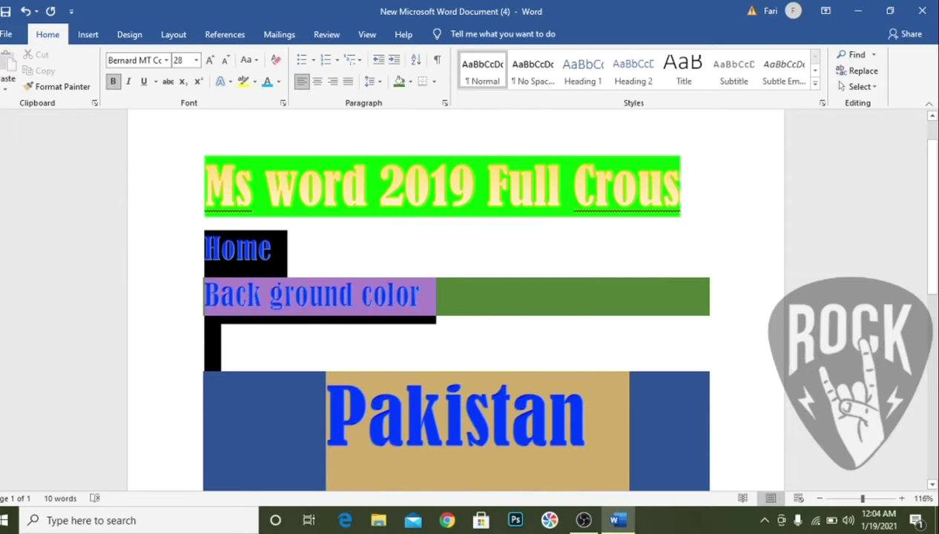
pyautogui.click(220, 282)
pyautogui.hotkey('ctrl', 'shift', 'End')
pyautogui.press('Delete')
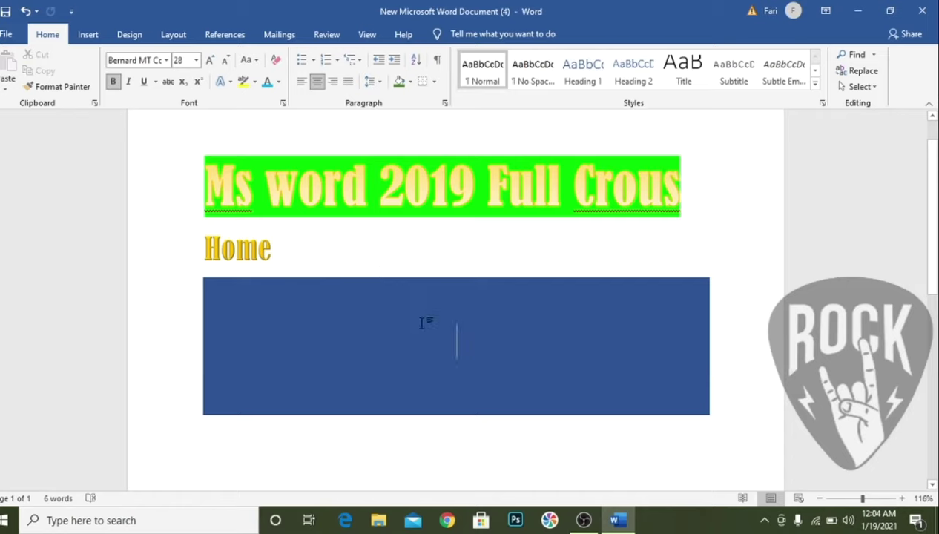
pyautogui.hotkey('ctrl', 'z')
pyautogui.hotkey('ctrl', 'z')
pyautogui.hotkey('ctrl', 'z')
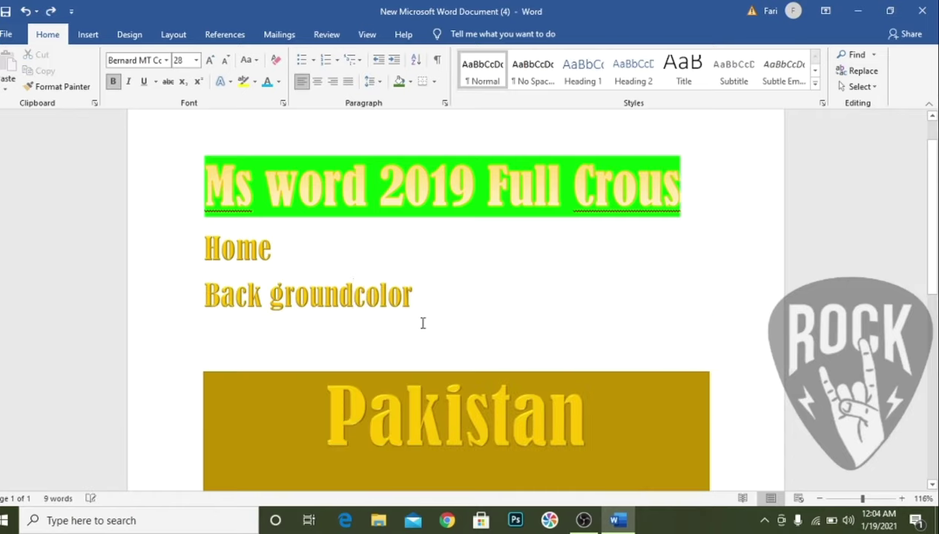
pyautogui.hotkey('ctrl', 'z')
pyautogui.hotkey('ctrl', 'z')
pyautogui.hotkey('ctrl', 'z')
pyautogui.hotkey('ctrl', 'z')
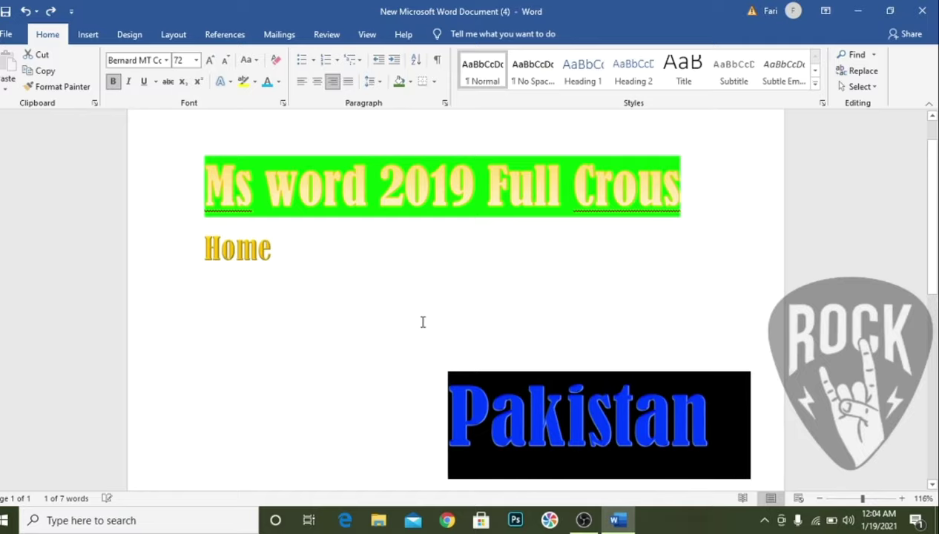
pyautogui.press('Delete')
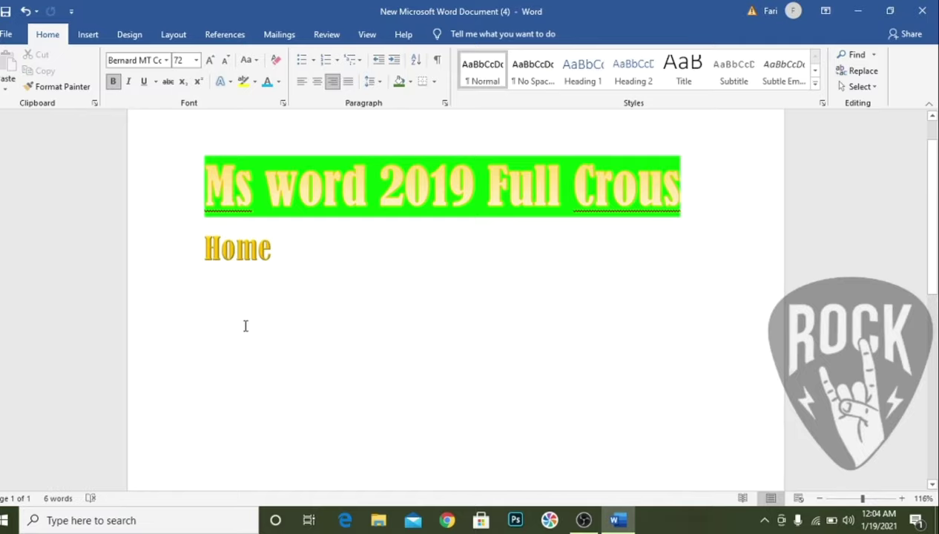
pyautogui.click(243, 320)
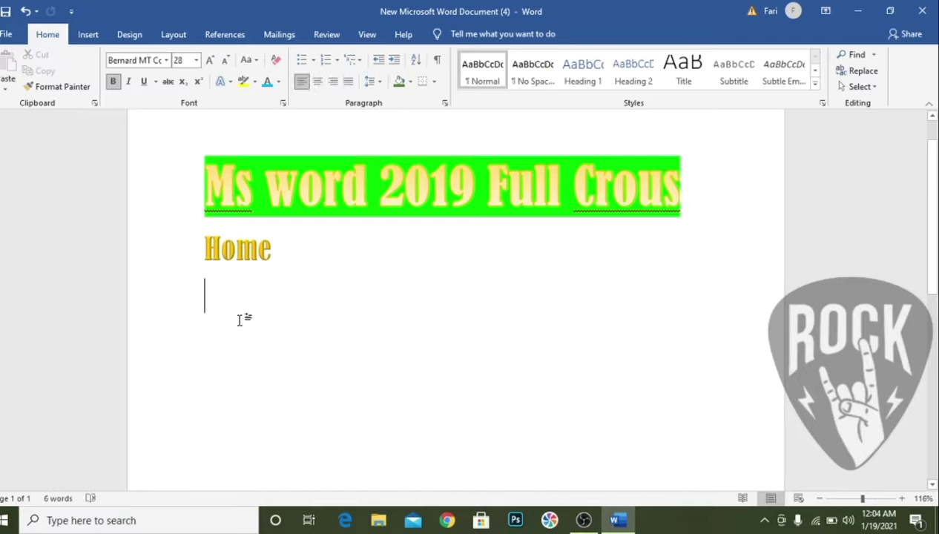
pyautogui.click(434, 83)
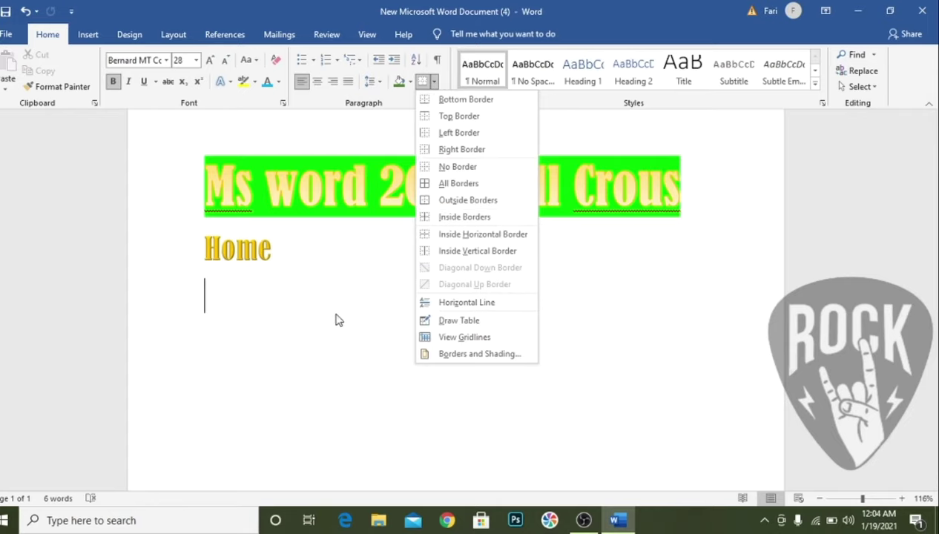
# - Put a bottom border, then a full box border, around the empty line below Home
pyautogui.click(457, 100)
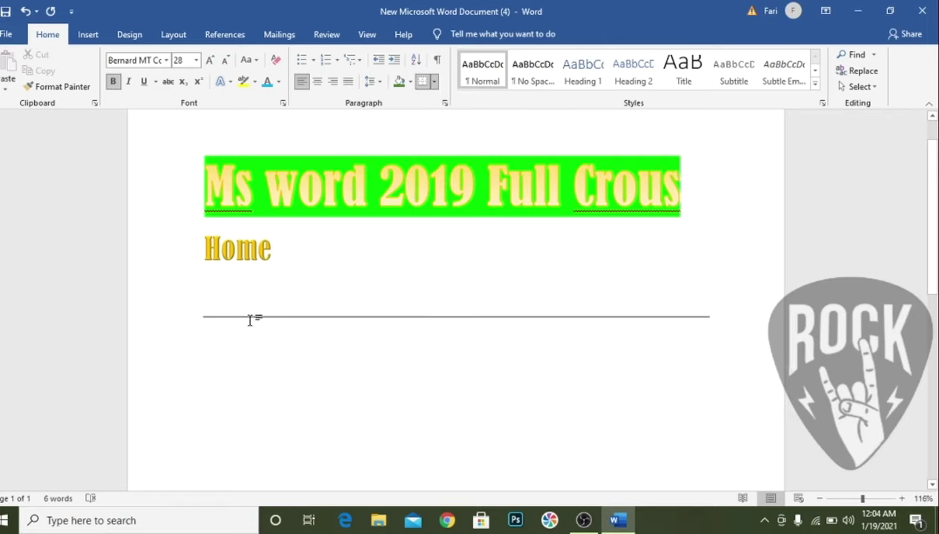
pyautogui.write('bvcm')
pyautogui.press('BackSpace')
pyautogui.press('BackSpace')
pyautogui.press('BackSpace')
pyautogui.press('BackSpace')
pyautogui.click(434, 81)
pyautogui.click(433, 182)
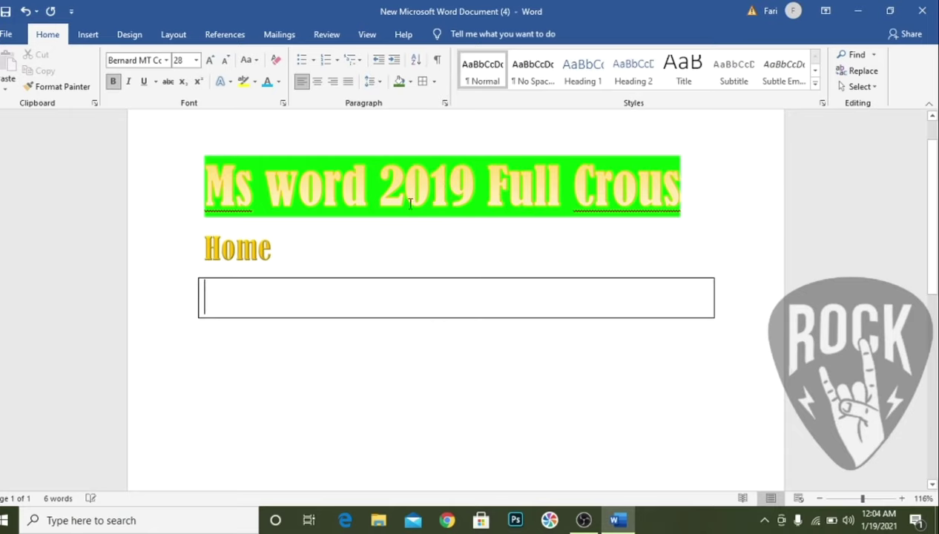
pyautogui.write('cxhcv')
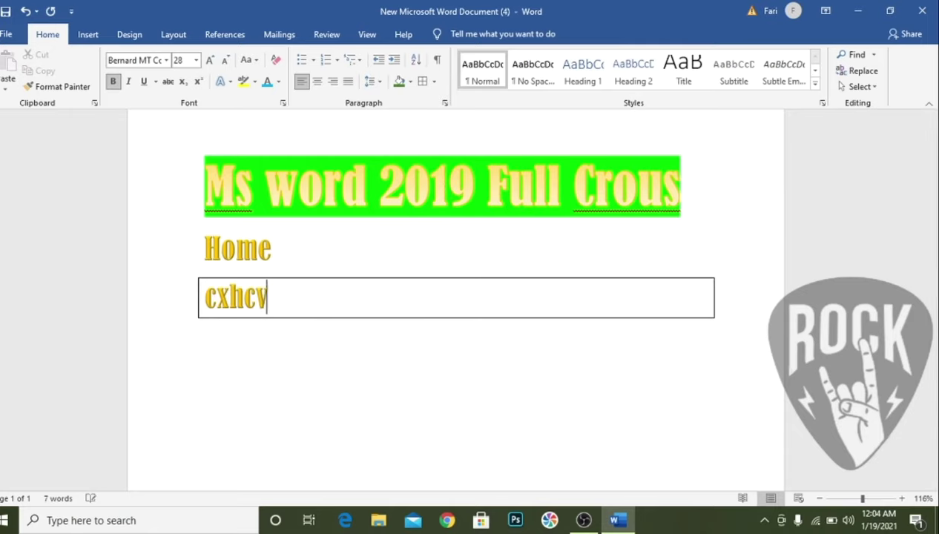
pyautogui.write('xbccxbv')
pyautogui.press('BackSpace')
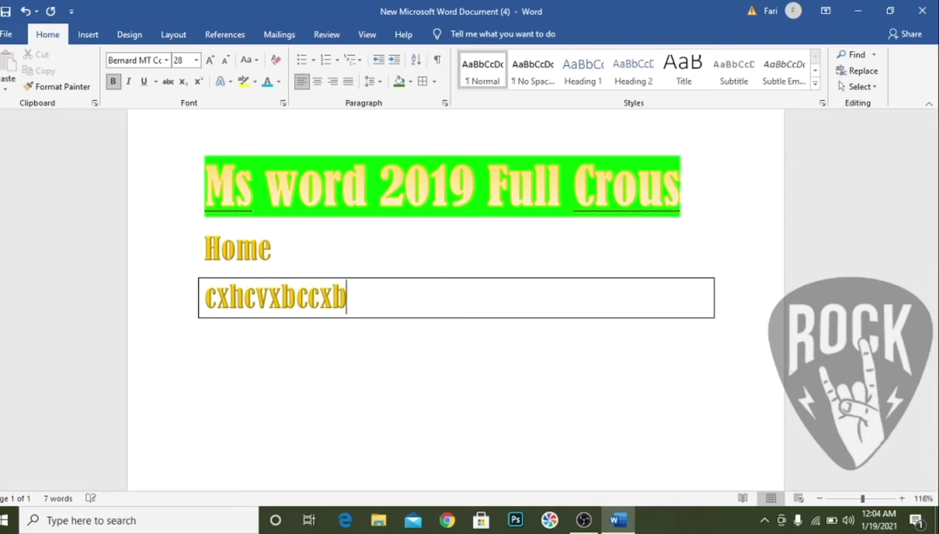
pyautogui.press('BackSpace')
pyautogui.press('BackSpace')
pyautogui.press('BackSpace')
pyautogui.press('BackSpace')
pyautogui.press('BackSpace')
pyautogui.press('BackSpace')
pyautogui.press('BackSpace')
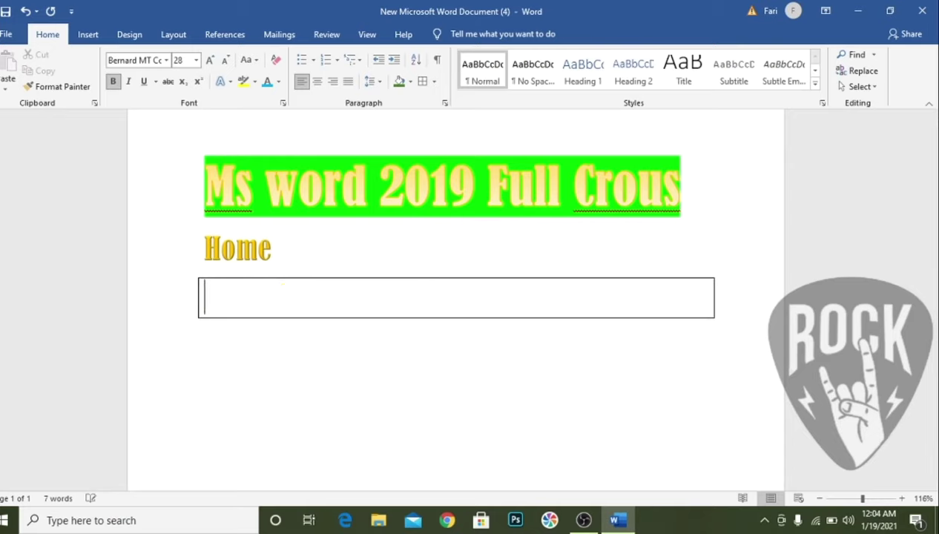
# - Try an inside vertical border on the boxed line
pyautogui.click(433, 81)
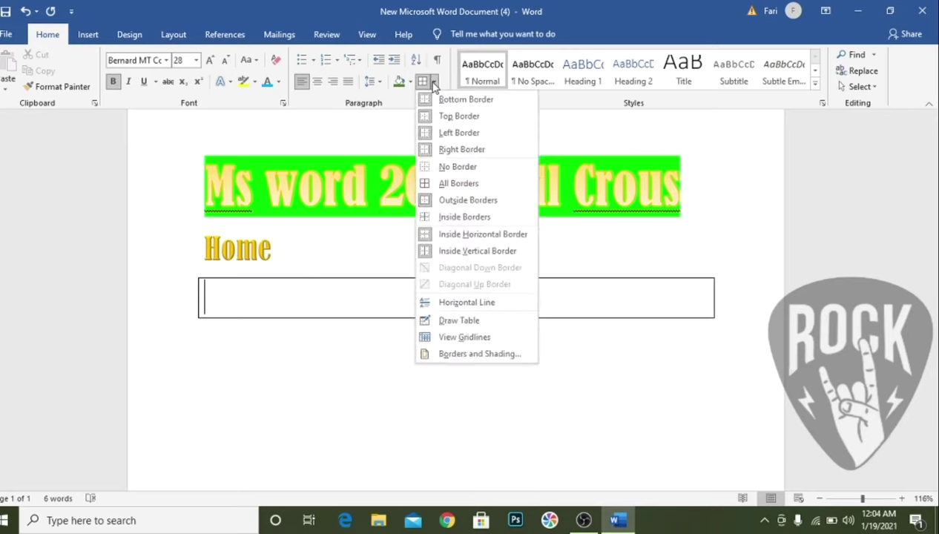
pyautogui.click(463, 249)
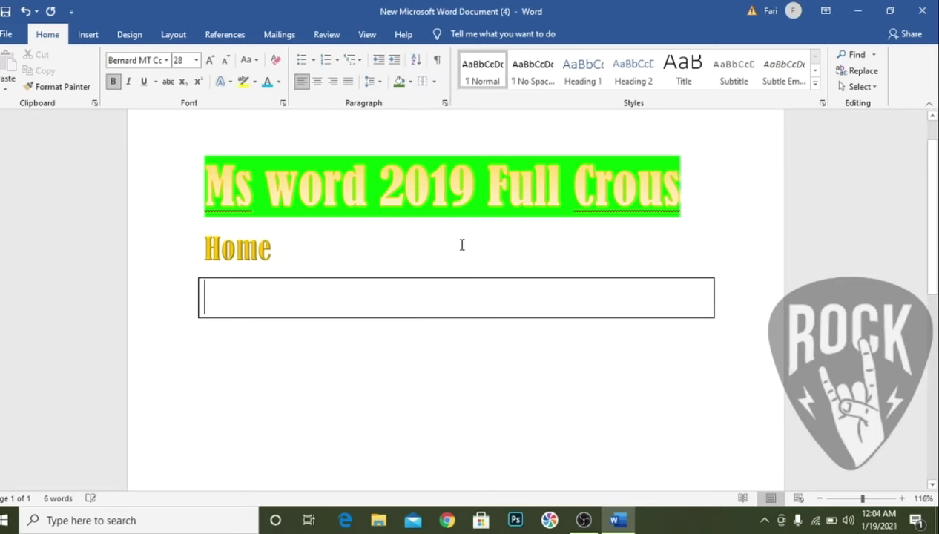
pyautogui.click(433, 82)
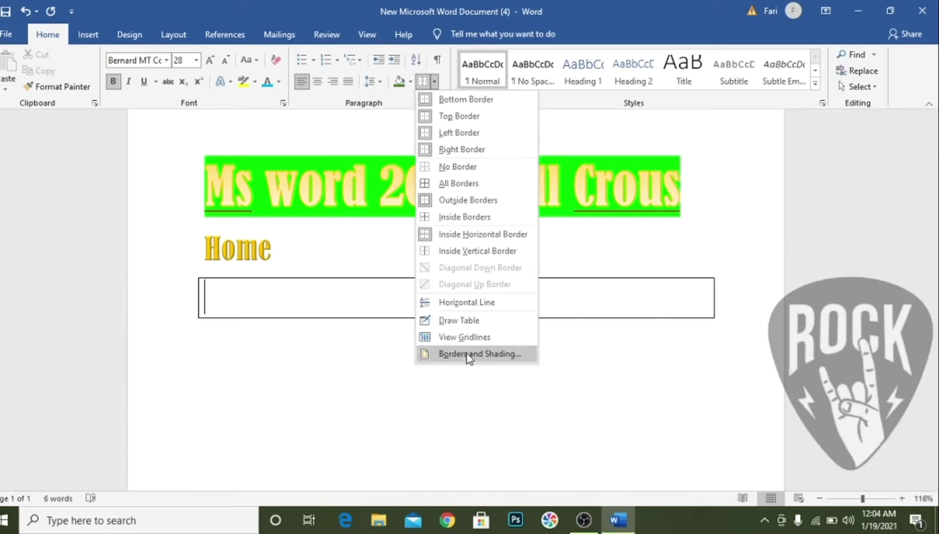
# - Draw two table cells freehand around the box, then undo them
pyautogui.click(453, 320)
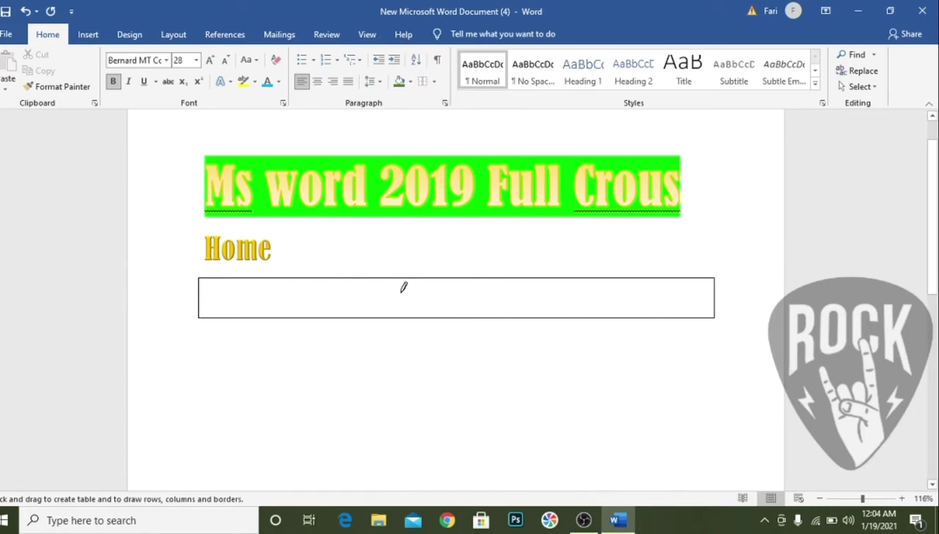
pyautogui.moveTo(417, 276); pyautogui.dragTo(434, 323)
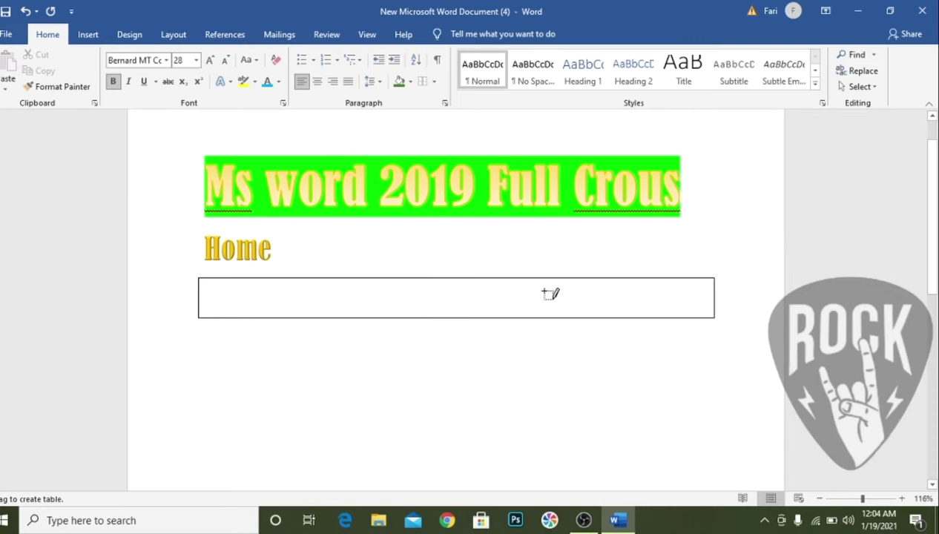
pyautogui.moveTo(427, 329); pyautogui.dragTo(445, 422)
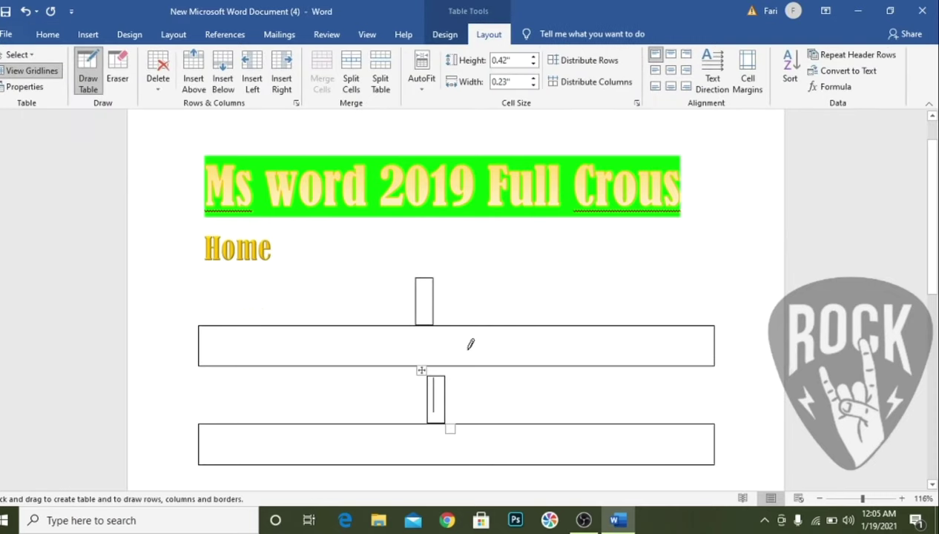
pyautogui.press('Escape')
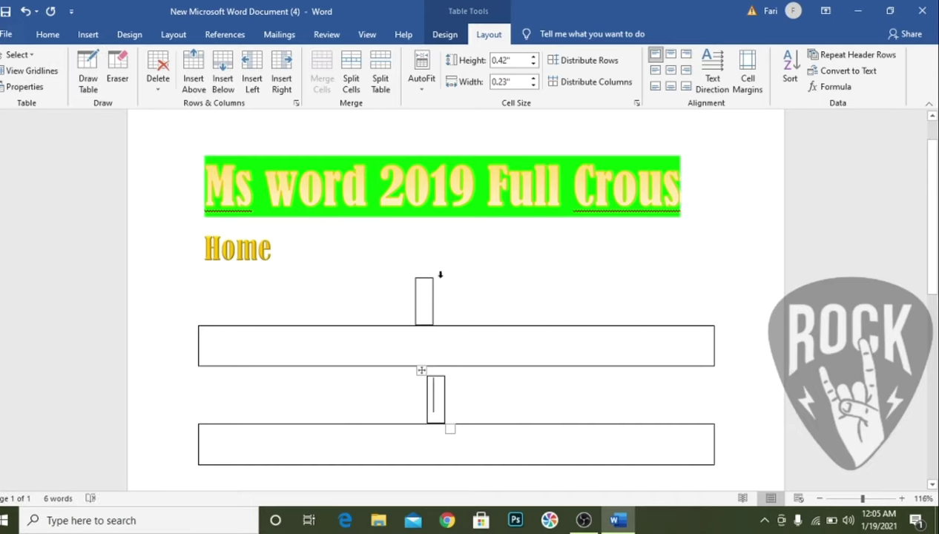
pyautogui.click(440, 274)
pyautogui.click(488, 287)
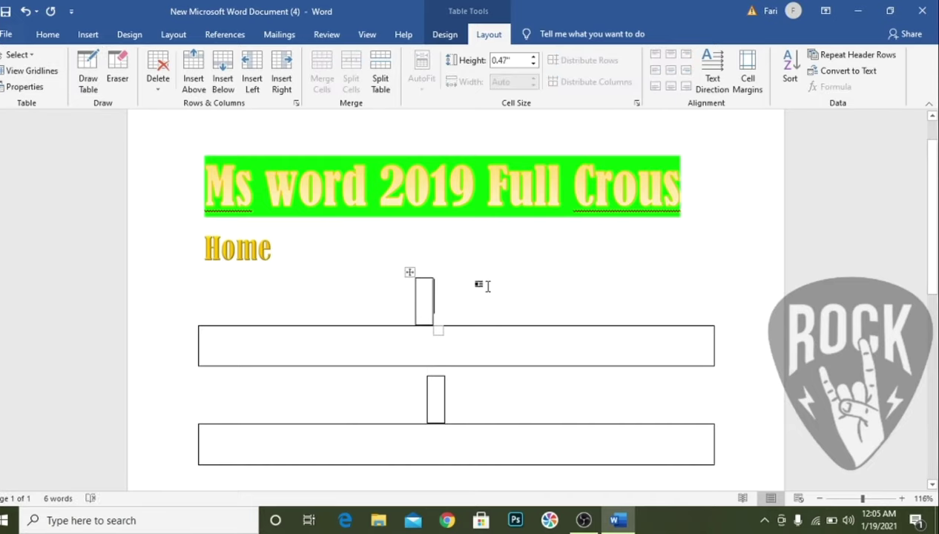
pyautogui.hotkey('ctrl', 'z')
pyautogui.hotkey('ctrl', 'z')
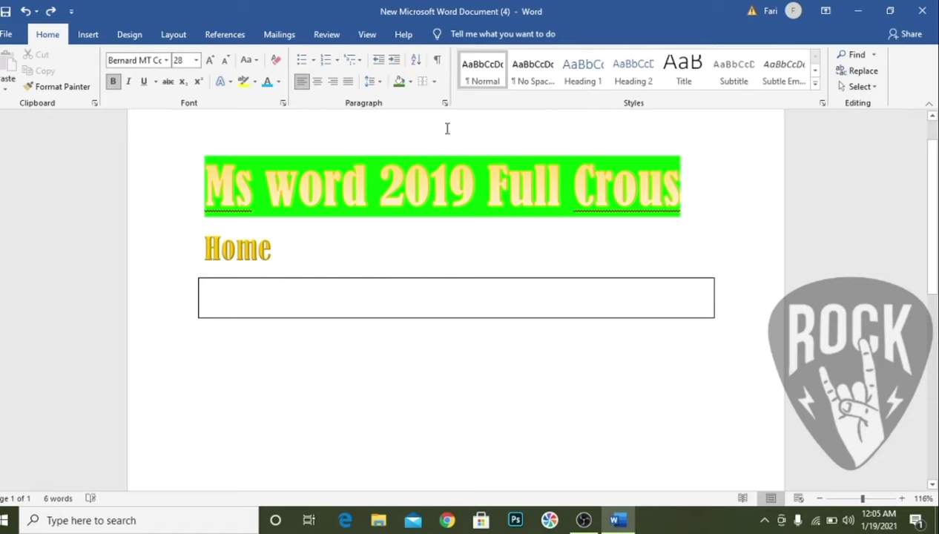
# - Show table gridlines and add an inside border dividing the box, typing test text
pyautogui.click(435, 82)
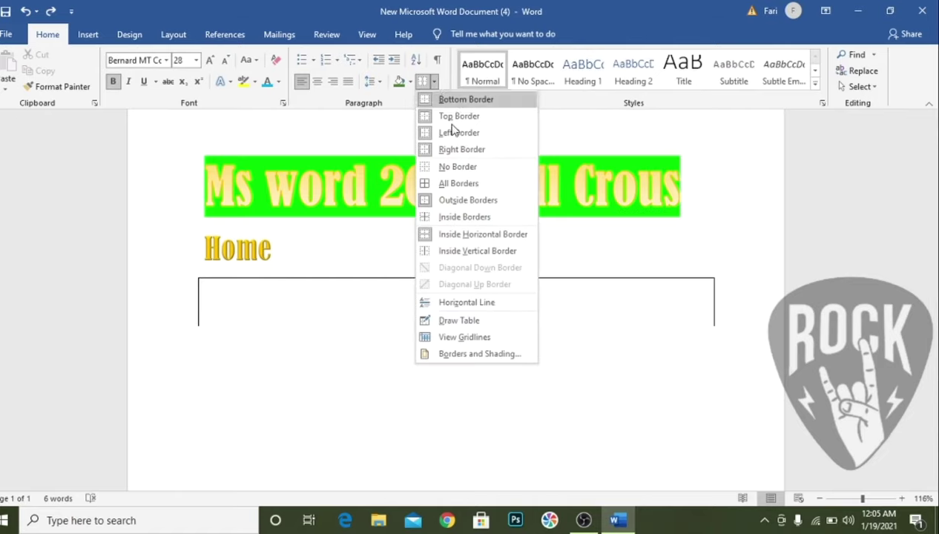
pyautogui.click(461, 338)
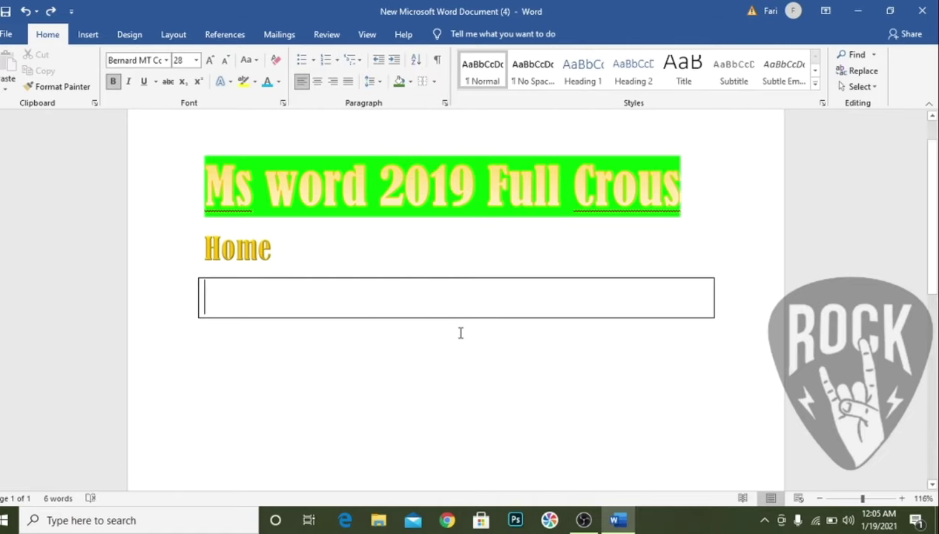
pyautogui.write('v')
pyautogui.write('vv')
pyautogui.click(434, 81)
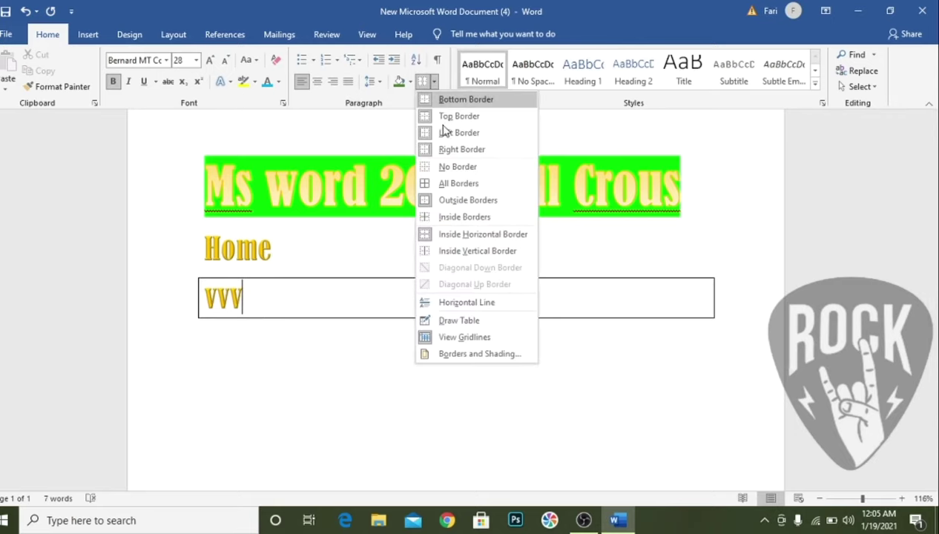
pyautogui.click(461, 304)
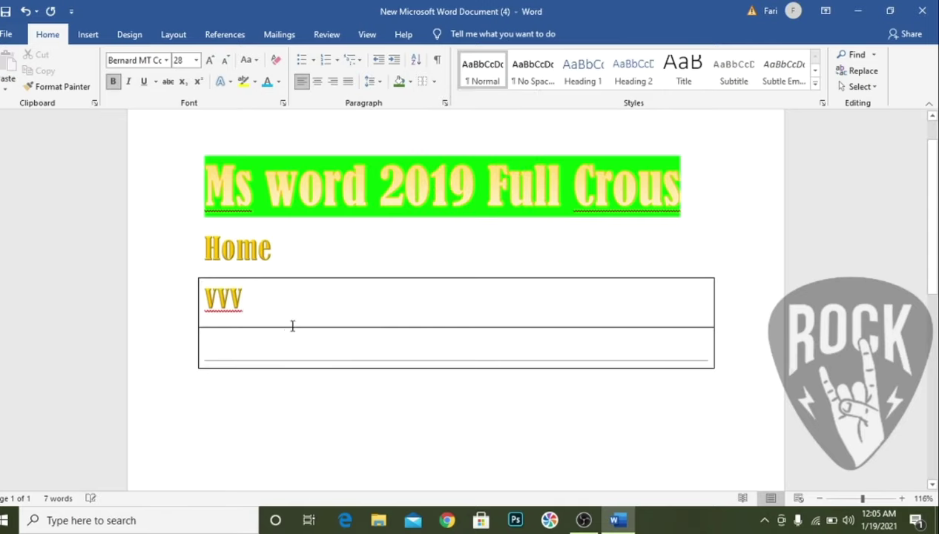
pyautogui.write('xnvb b')
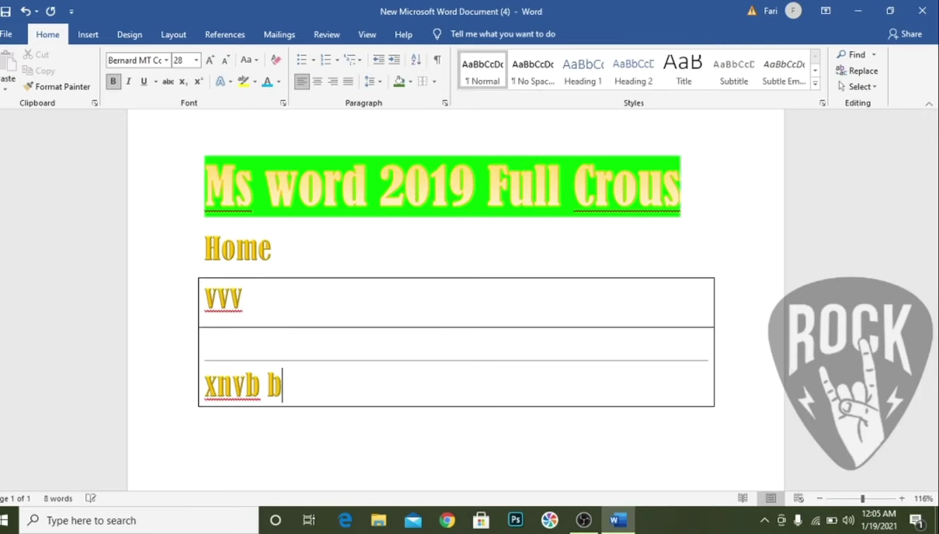
pyautogui.write('vnv')
# - Undo the box edits and delete the restored Pakistan block below Home
pyautogui.hotkey('ctrl', 'z')
pyautogui.hotkey('ctrl', 'z')
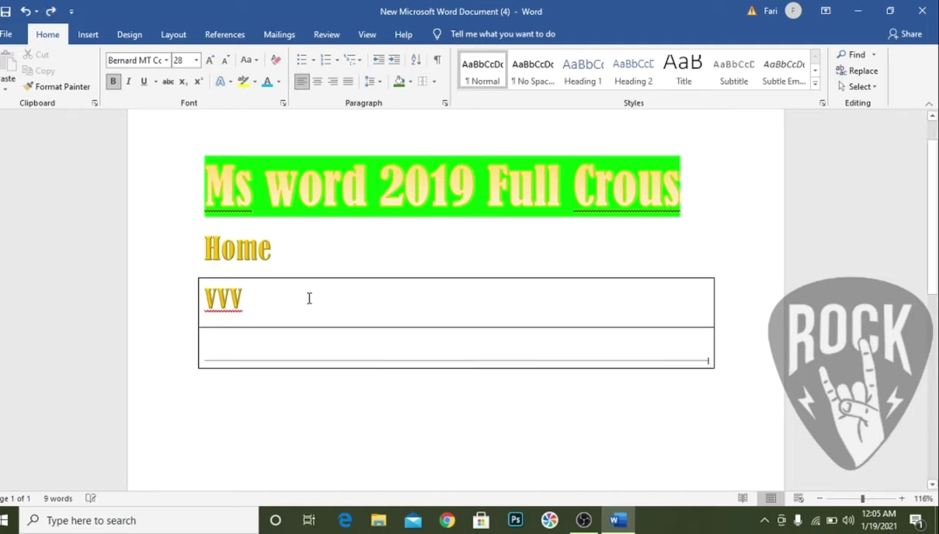
pyautogui.hotkey('ctrl', 'z')
pyautogui.hotkey('ctrl', 'z')
pyautogui.write('Cxhcvxbcc')
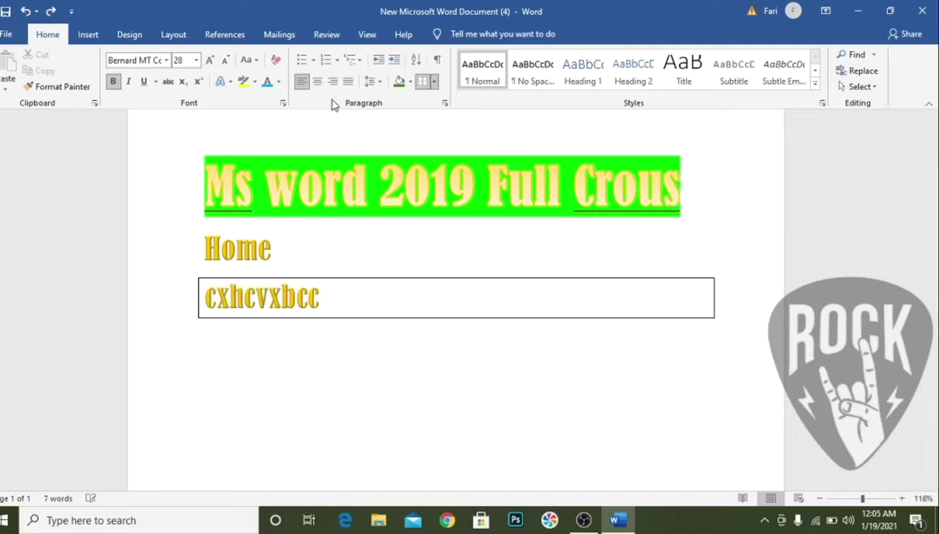
pyautogui.hotkey('ctrl', 'z')
pyautogui.hotkey('ctrl', 'z')
pyautogui.hotkey('ctrl', 'z')
pyautogui.hotkey('ctrl', 'z')
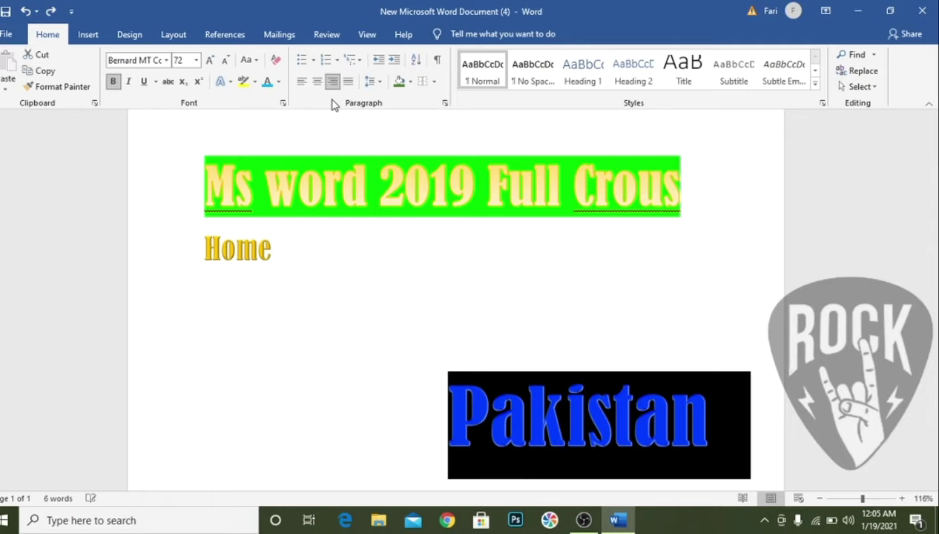
pyautogui.press('Delete')
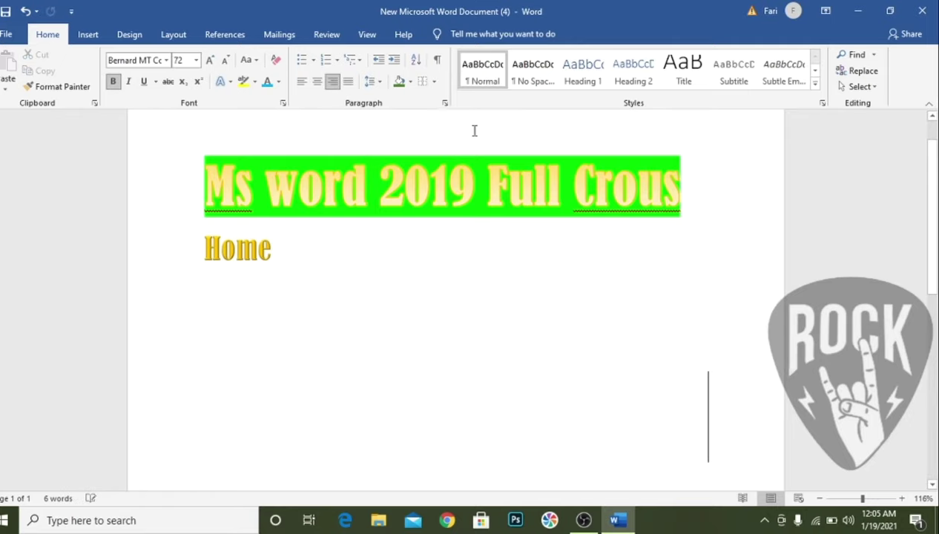
pyautogui.click(260, 291)
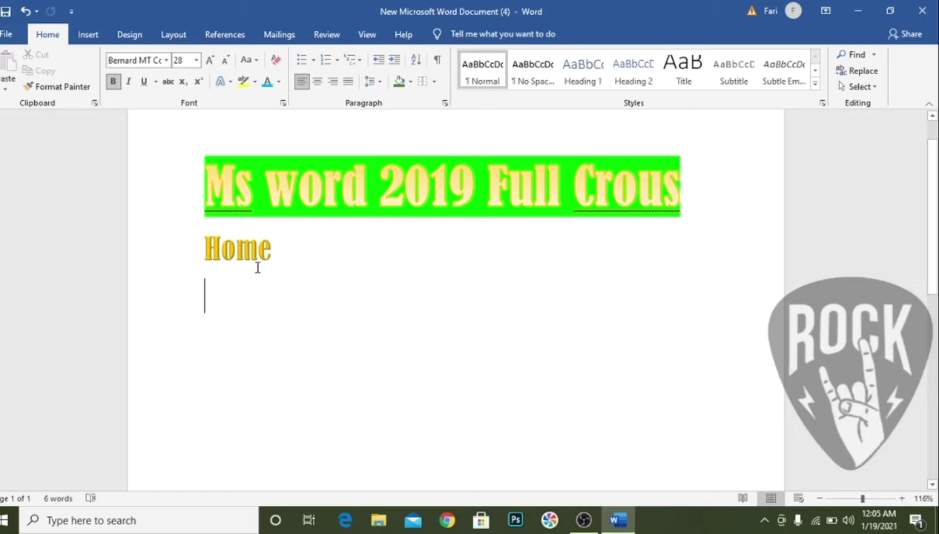
# - Type a name on the line below Home and select it
pyautogui.write('FArha')
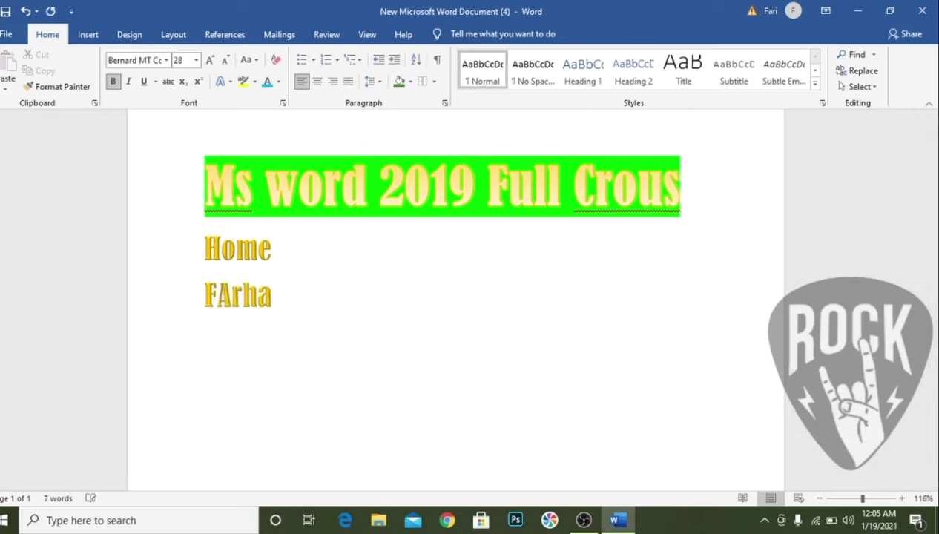
pyautogui.press('BackSpace')
pyautogui.press('BackSpace')
pyautogui.press('BackSpace')
pyautogui.press('BackSpace')
pyautogui.write('a')
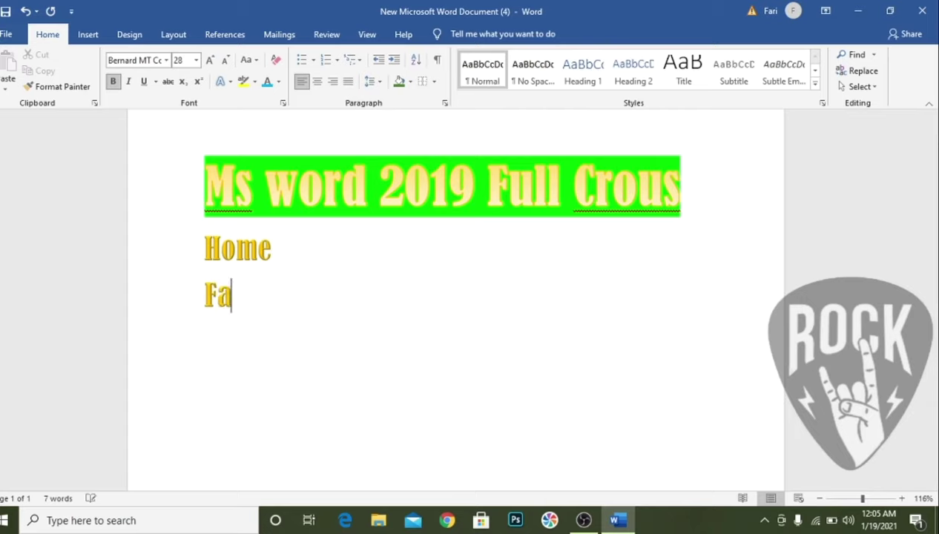
pyautogui.write('rhan')
pyautogui.moveTo(293, 306); pyautogui.dragTo(238, 306)
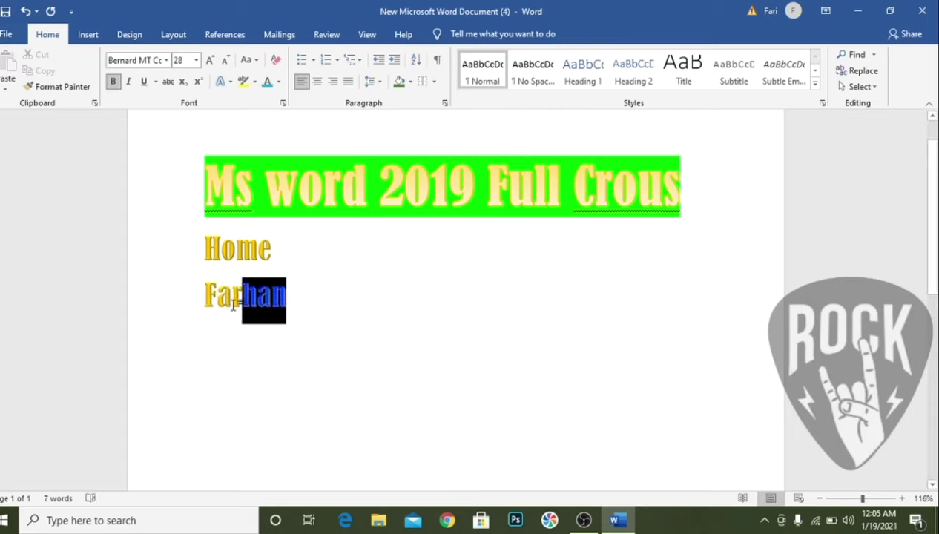
# - Apply Normal, then Heading 2, Heading 3 and Heading 4 styles to the name
pyautogui.click(532, 70)
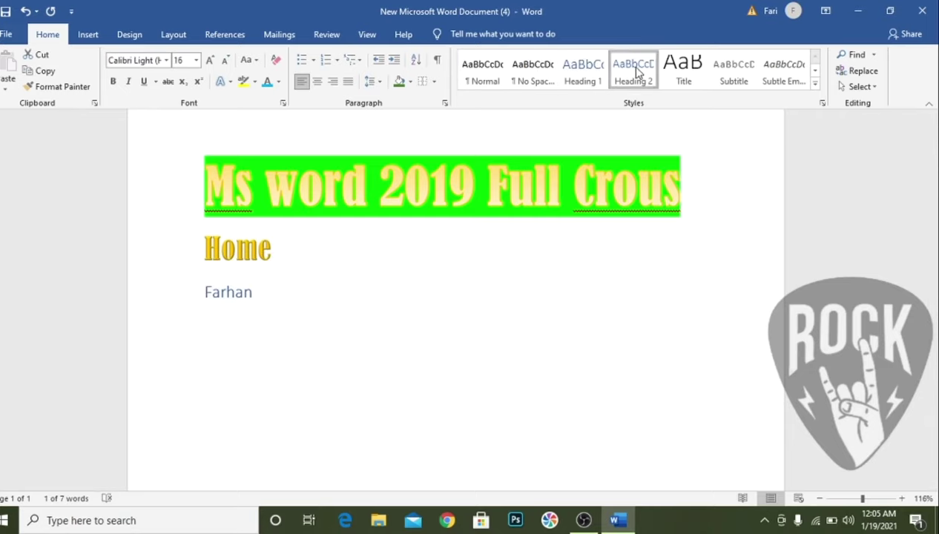
pyautogui.click(633, 71)
pyautogui.click(683, 71)
pyautogui.click(746, 68)
pyautogui.click(784, 70)
pyautogui.click(816, 87)
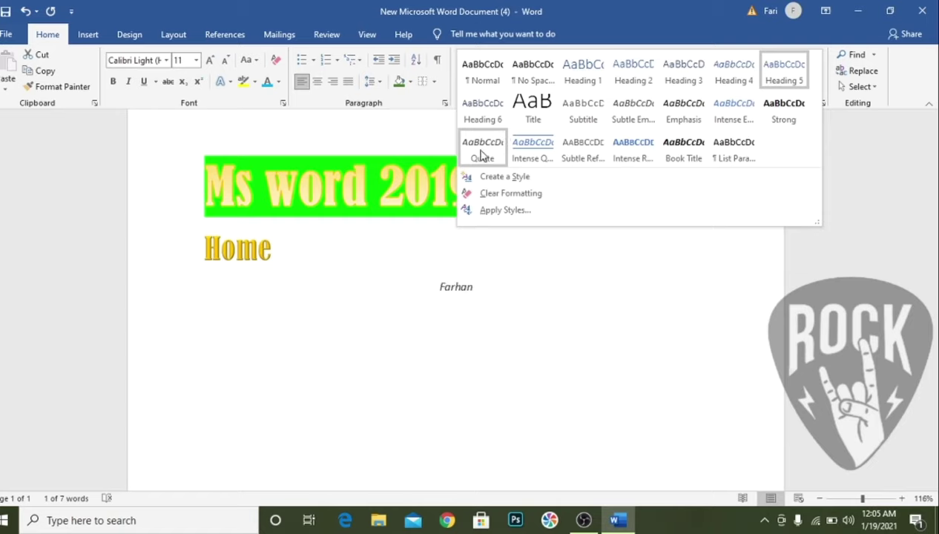
# - Create a new style 'Style1' from the name's formatting, then open and close Find and Replace
pyautogui.click(490, 177)
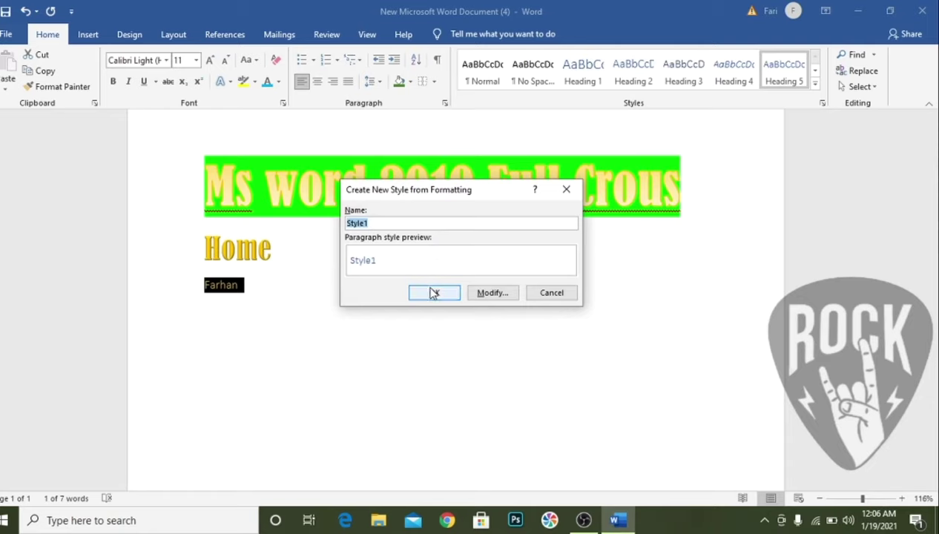
pyautogui.click(433, 292)
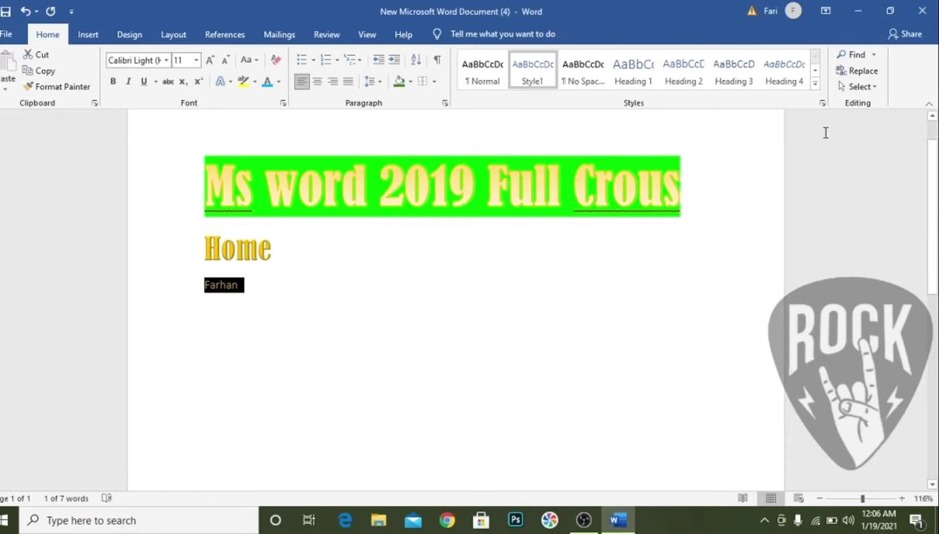
pyautogui.click(862, 71)
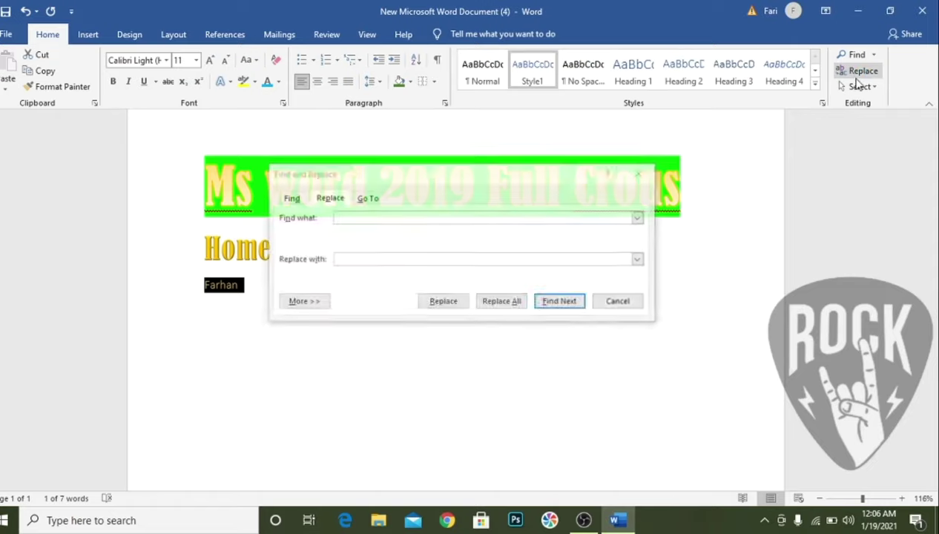
pyautogui.click(642, 176)
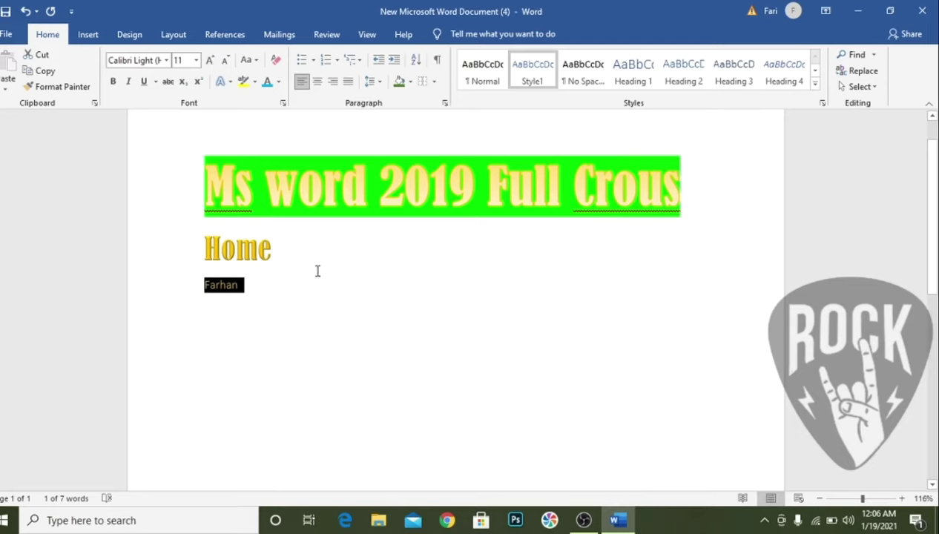
pyautogui.click(256, 296)
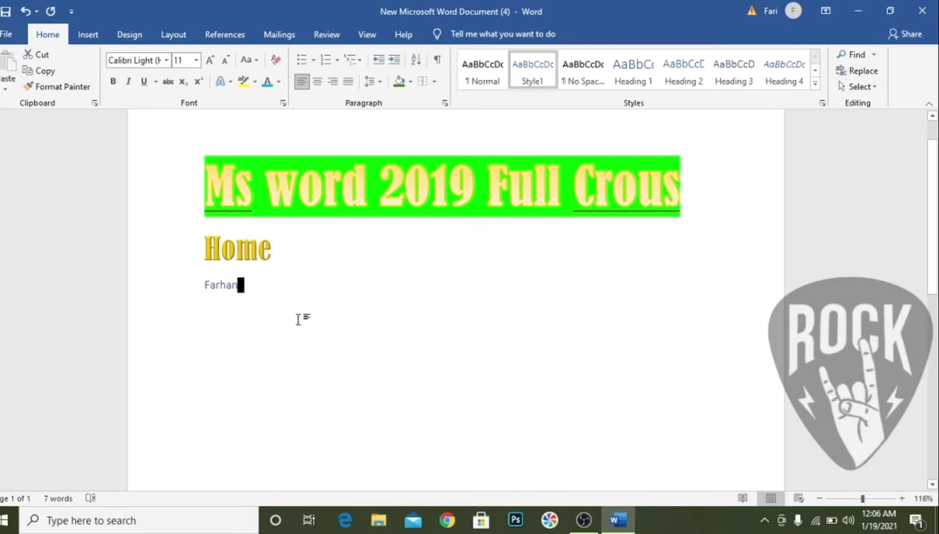
# - Undo the name's style, delete the name line and the Home heading, and type 'Insert' there
pyautogui.hotkey('ctrl', 'z')
pyautogui.hotkey('ctrl', 'z')
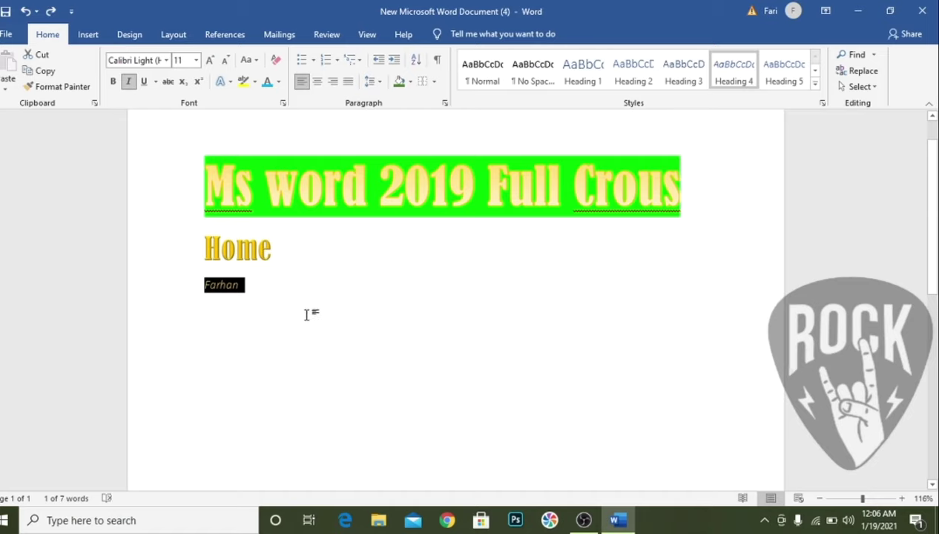
pyautogui.press('BackSpace')
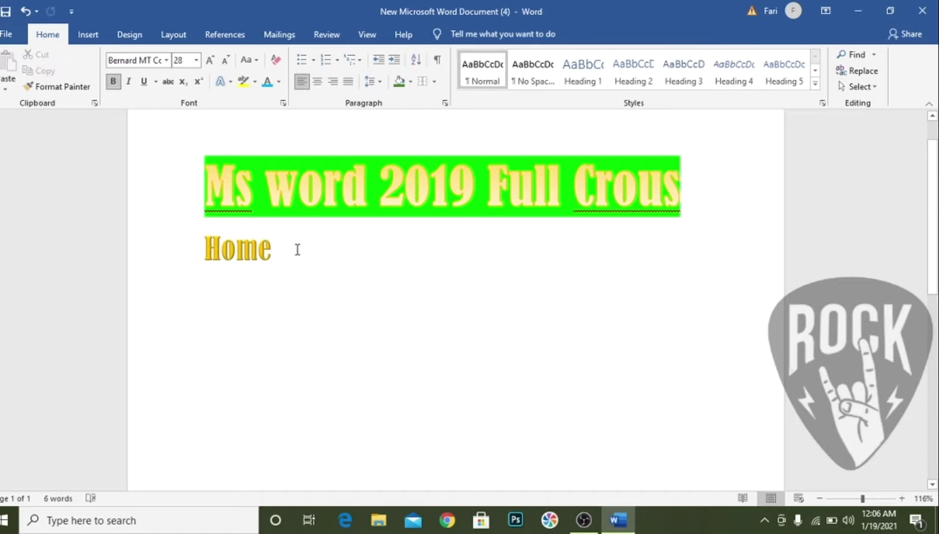
pyautogui.moveTo(274, 247); pyautogui.dragTo(208, 280)
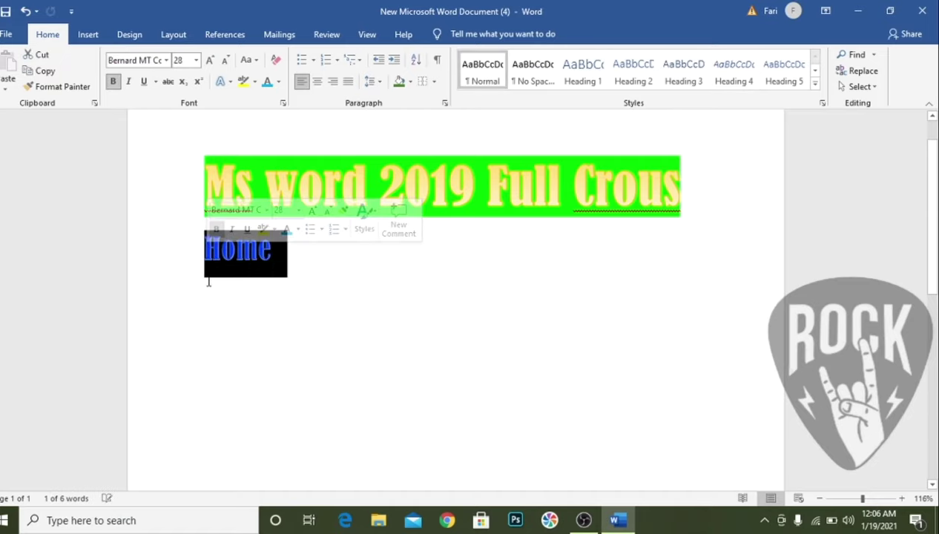
pyautogui.press('BackSpace')
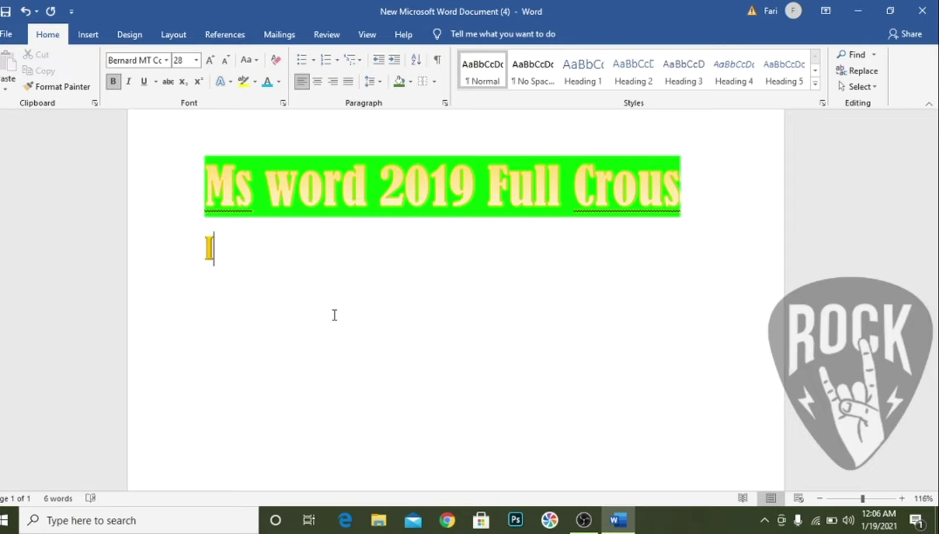
pyautogui.write('Ins')
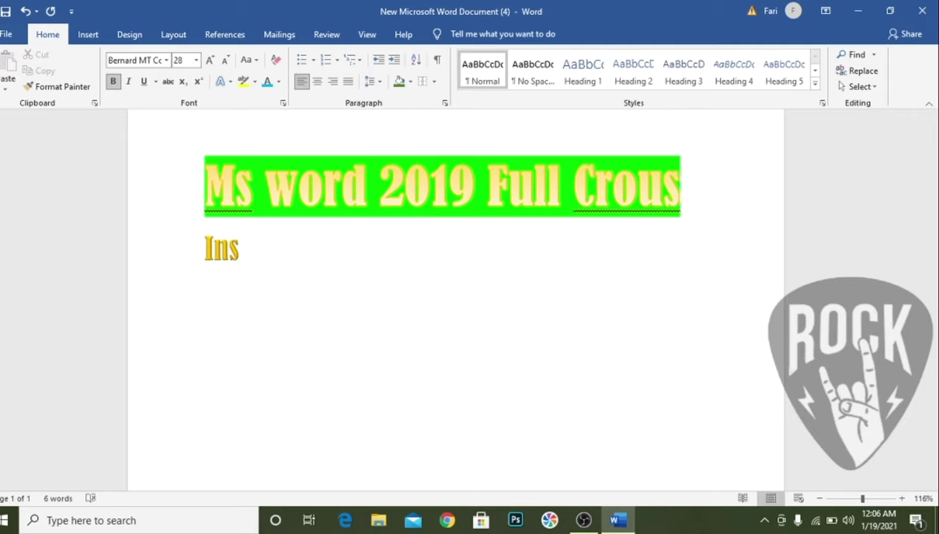
pyautogui.write('ert')
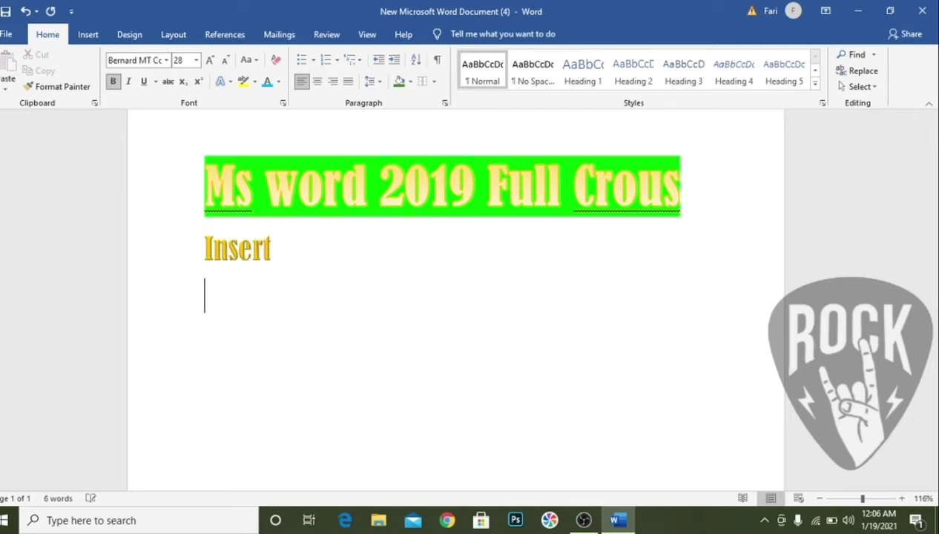
# - Add a 'Tables' heading line beneath 'Insert' and bring up the Insert > Table picker
pyautogui.press('Return')
pyautogui.click(90, 34)
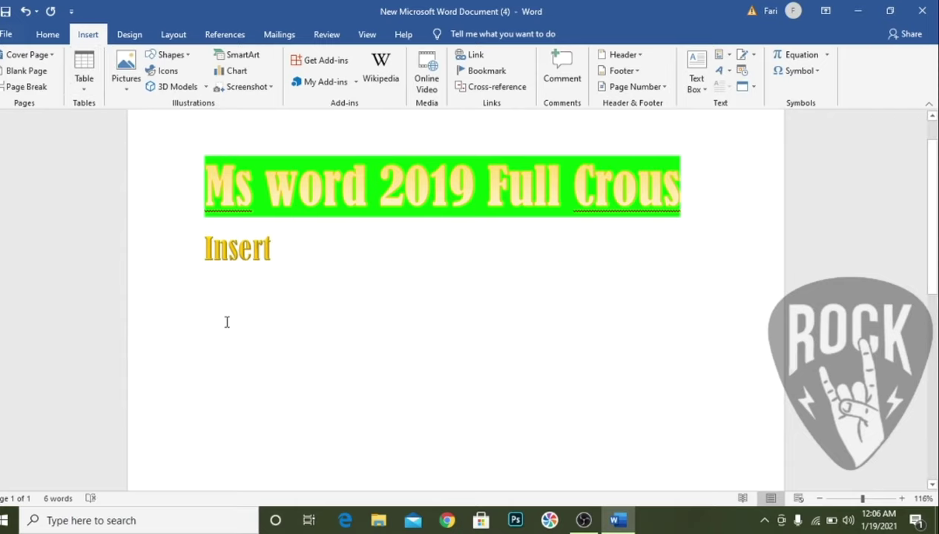
pyautogui.write('Ta')
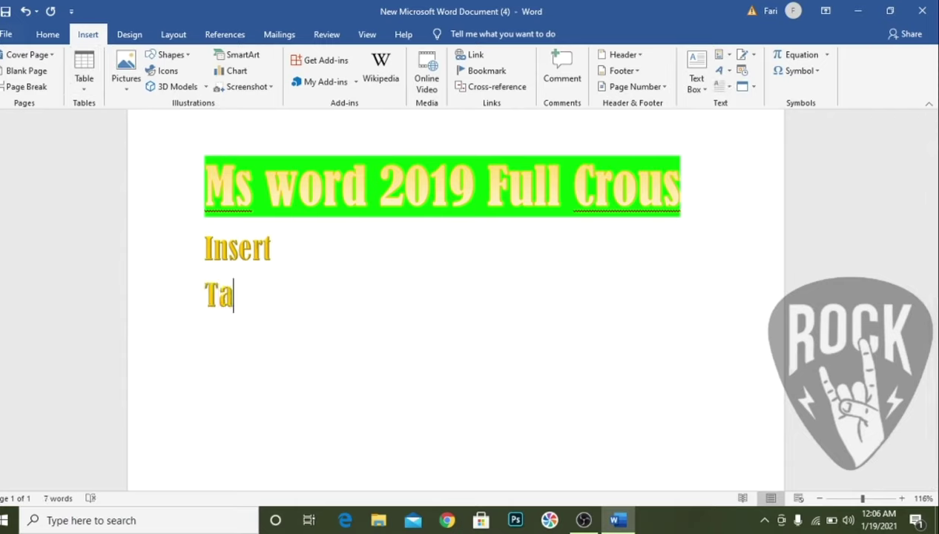
pyautogui.write('b')
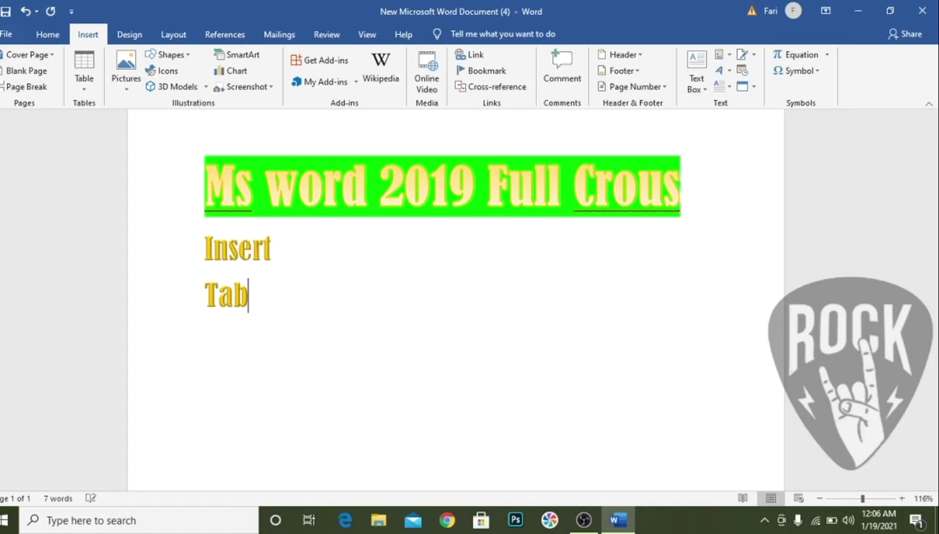
pyautogui.write('l')
pyautogui.write('es')
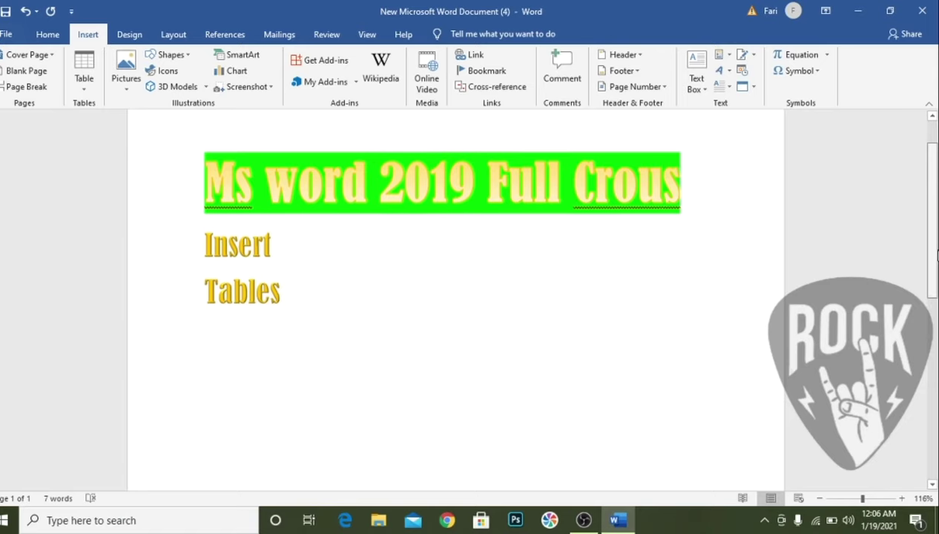
pyautogui.scroll(-1, 323, 193)
pyautogui.click(84, 82)
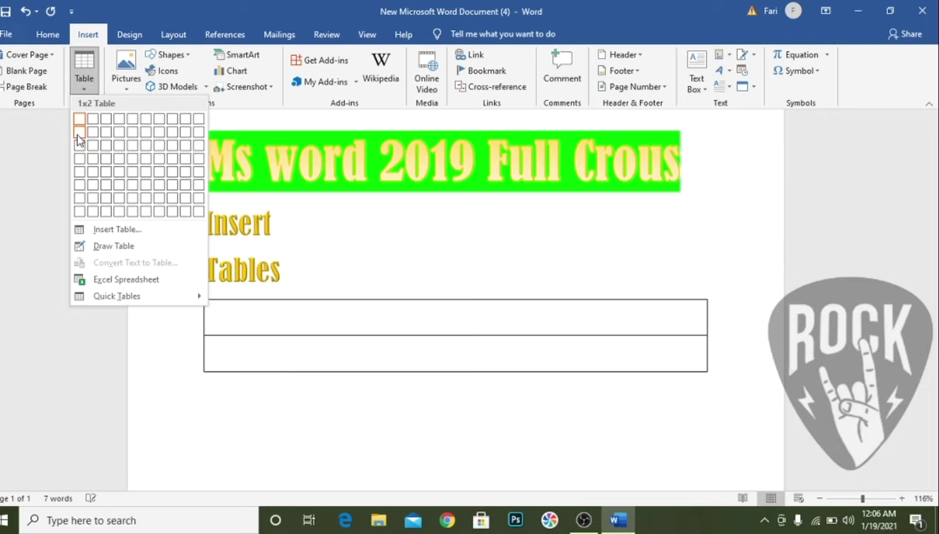
# - Insert a 5x3 table and style it Grid Table 4 - Accent 5 with a blue header
pyautogui.click(132, 145)
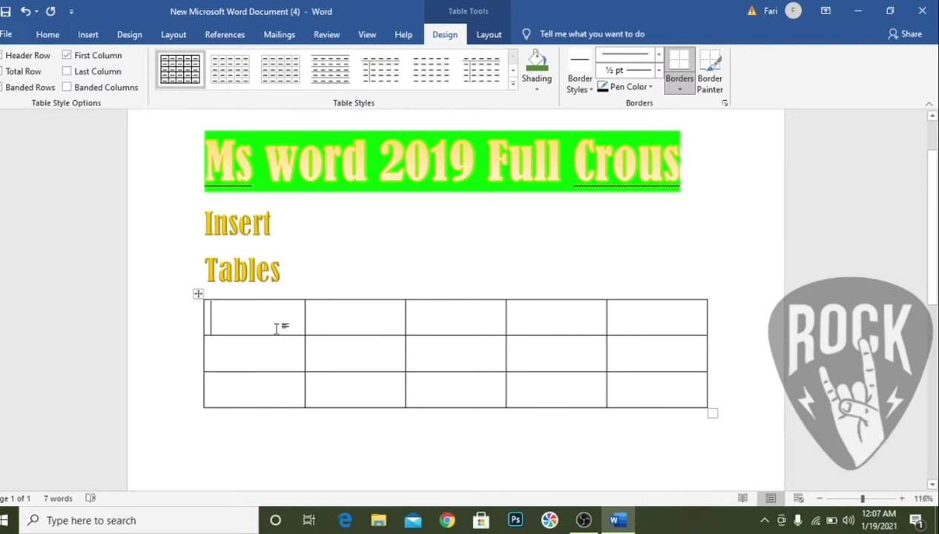
pyautogui.click(512, 84)
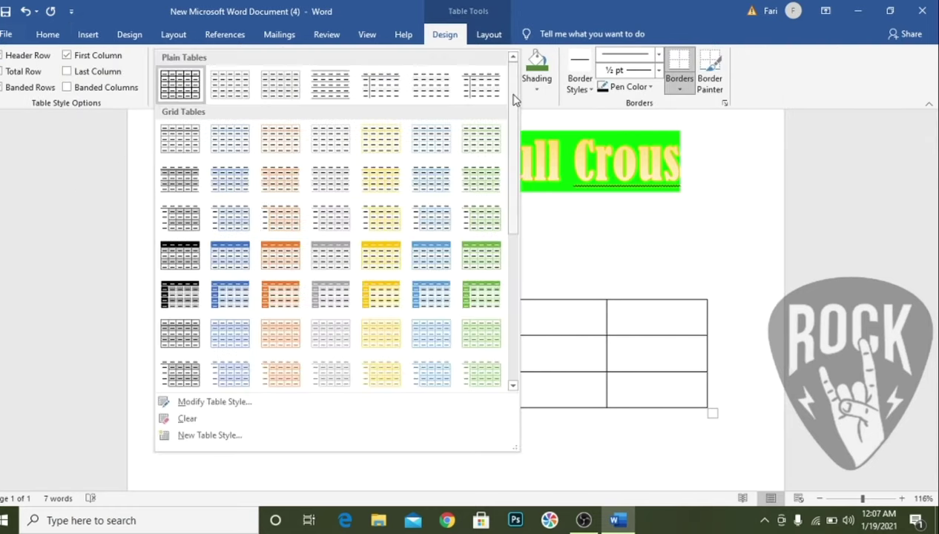
pyautogui.click(386, 263)
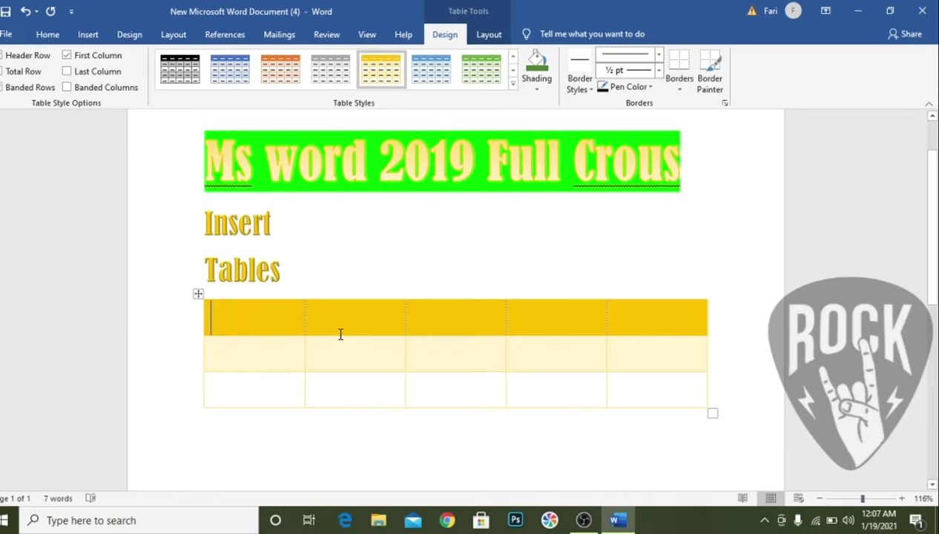
pyautogui.write('Sha')
pyautogui.press('BackSpace')
pyautogui.press('BackSpace')
pyautogui.press('BackSpace')
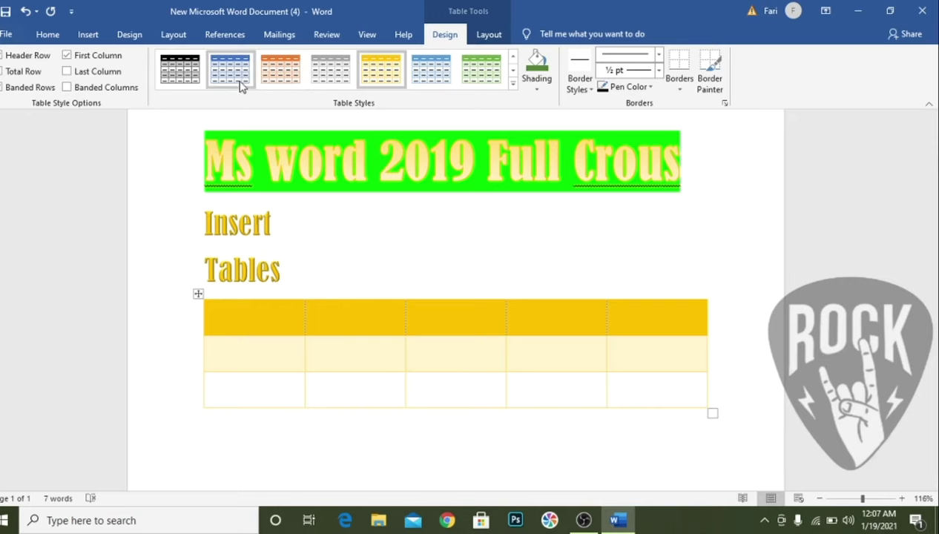
pyautogui.click(514, 85)
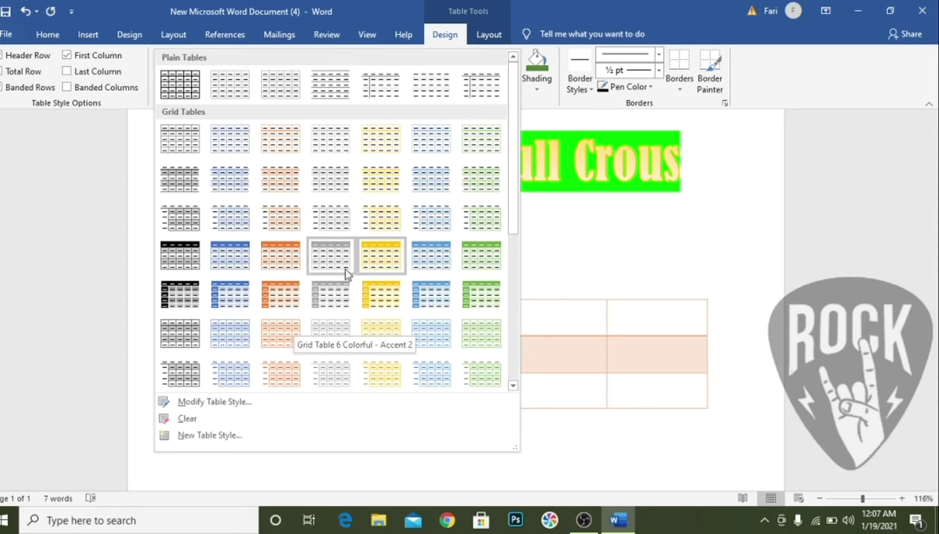
pyautogui.click(421, 253)
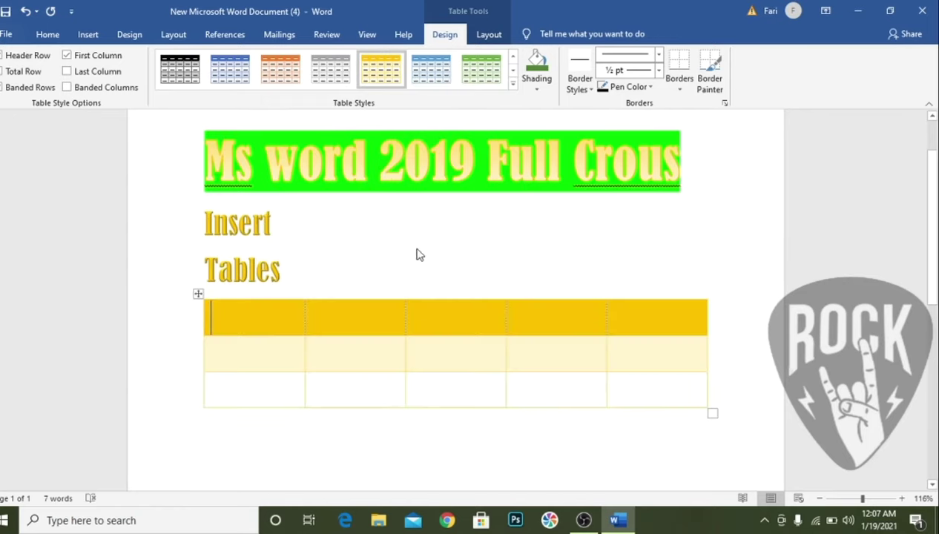
# - Shade the header cells grey, gold, dark grey, red and green from left to right
pyautogui.click(537, 87)
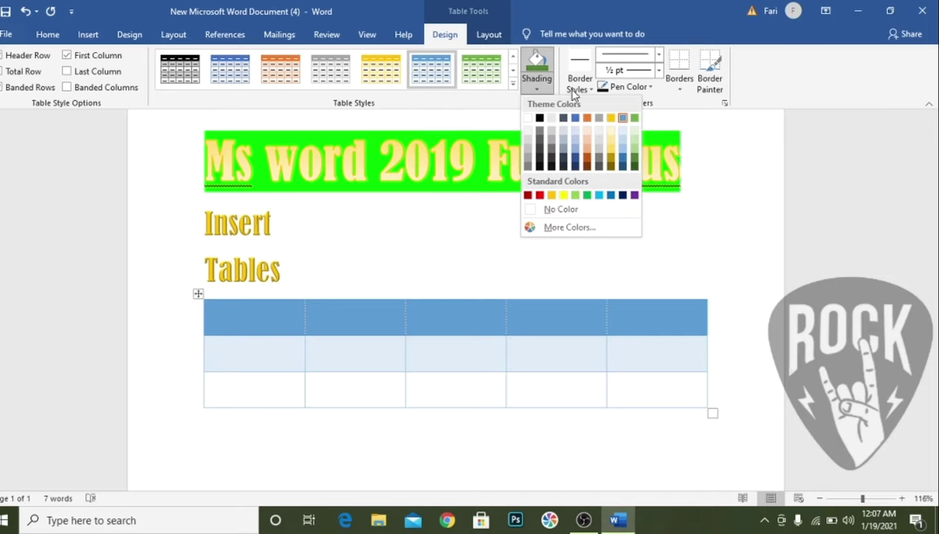
pyautogui.click(598, 143)
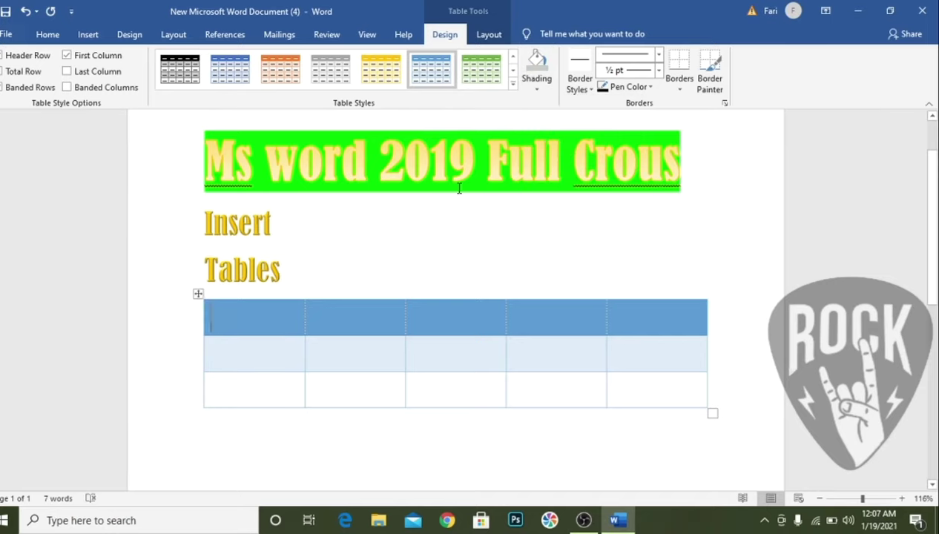
pyautogui.click(536, 87)
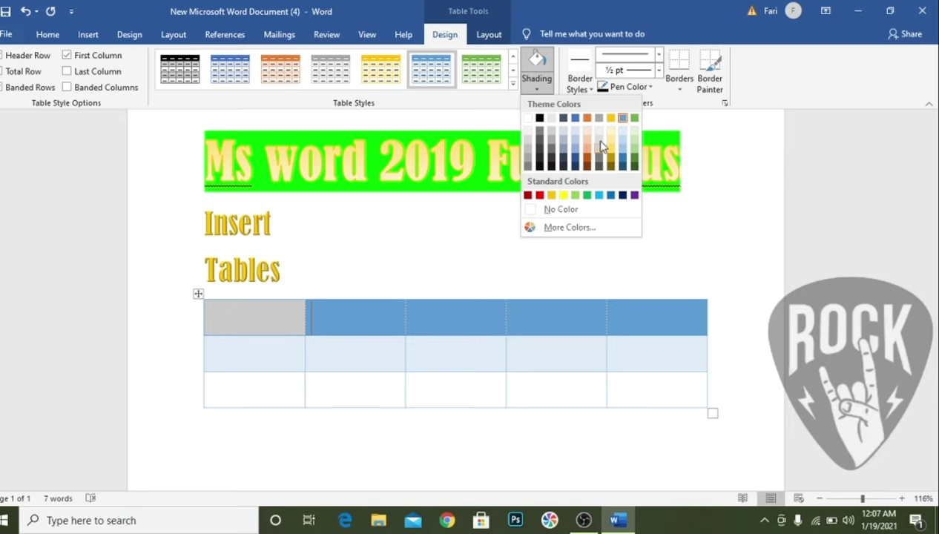
pyautogui.click(611, 119)
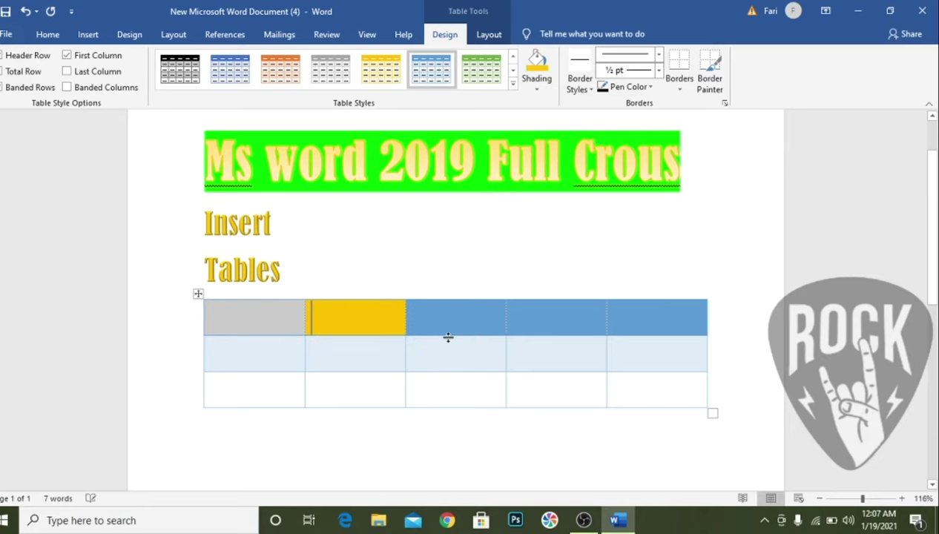
pyautogui.click(536, 88)
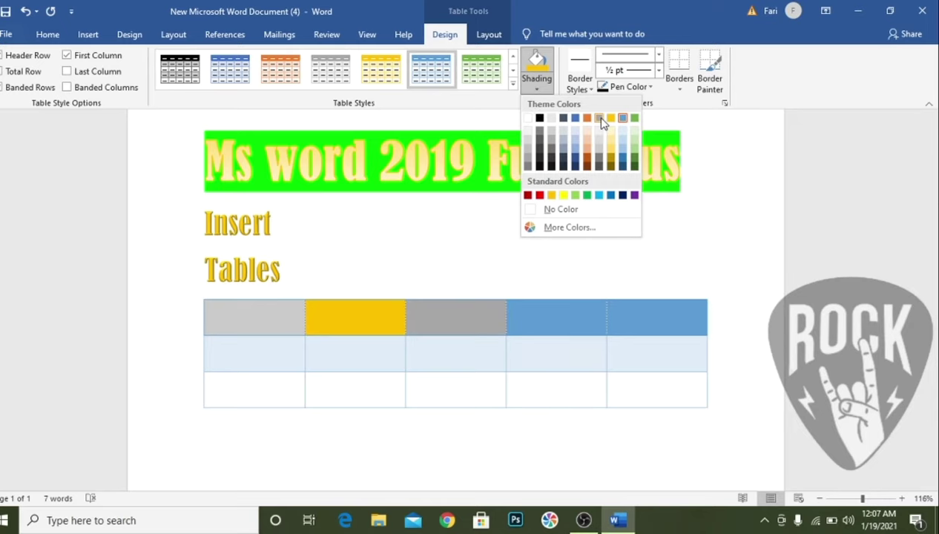
pyautogui.click(600, 118)
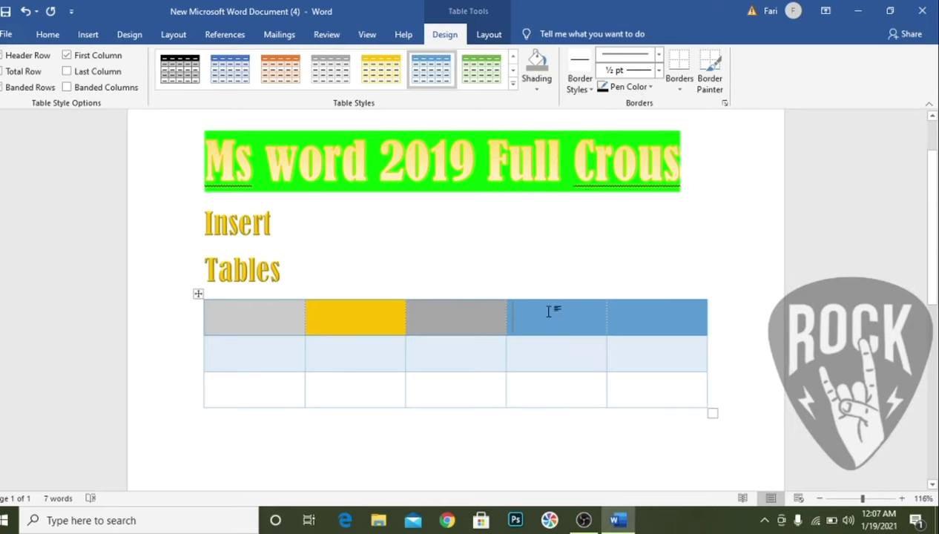
pyautogui.click(537, 89)
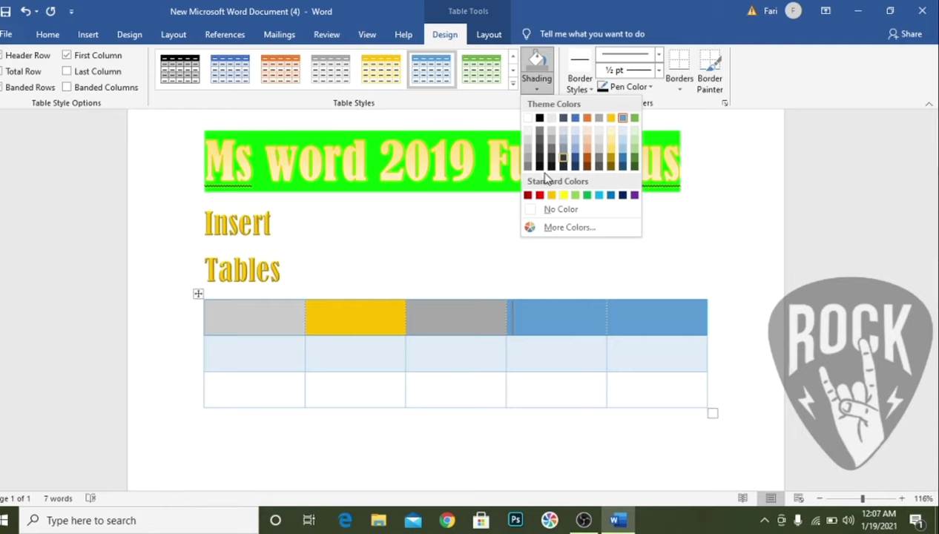
pyautogui.click(539, 195)
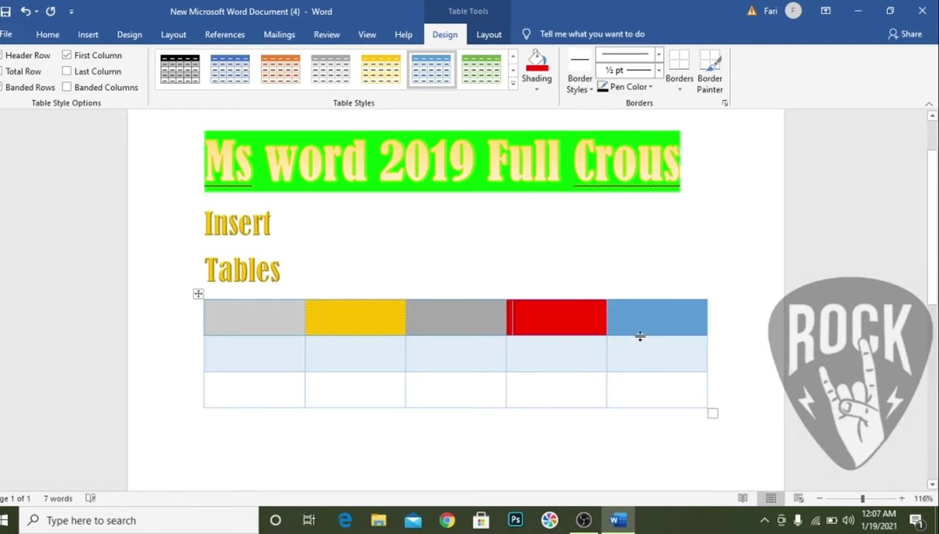
pyautogui.click(538, 89)
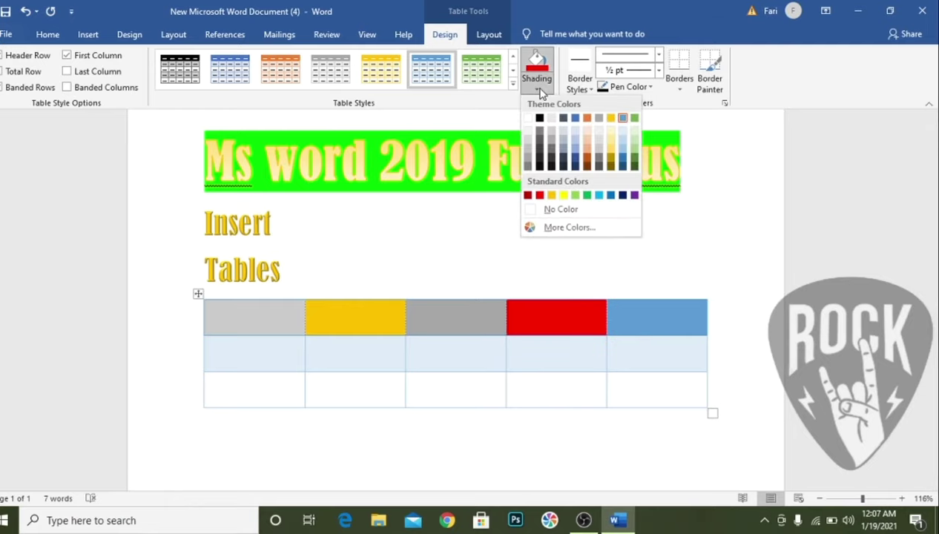
pyautogui.click(634, 157)
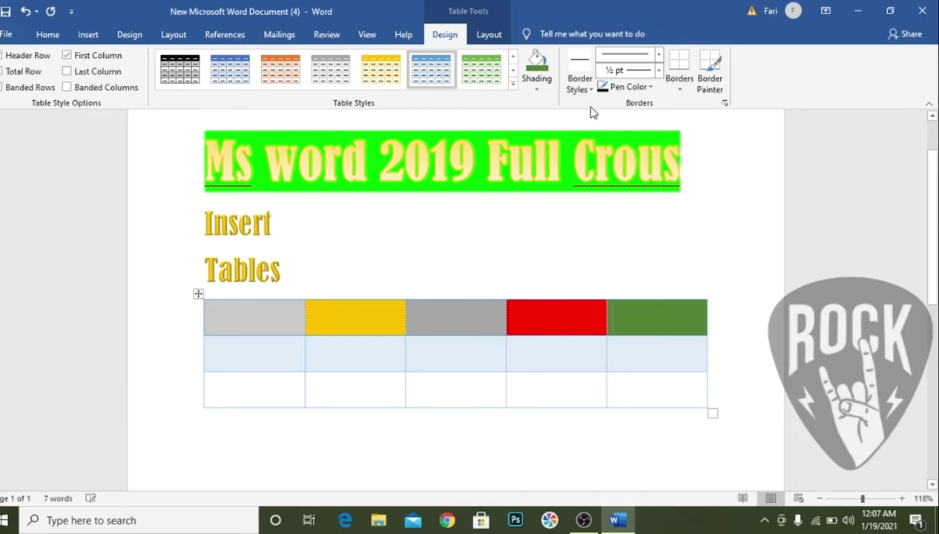
# - Paint a border under the red header cell with Border Styles and Border Painter
pyautogui.click(589, 90)
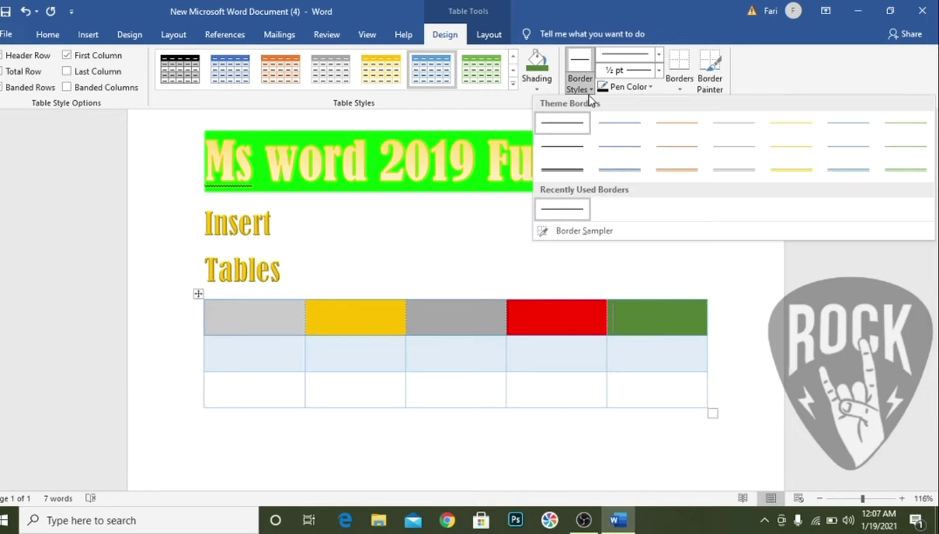
pyautogui.click(625, 138)
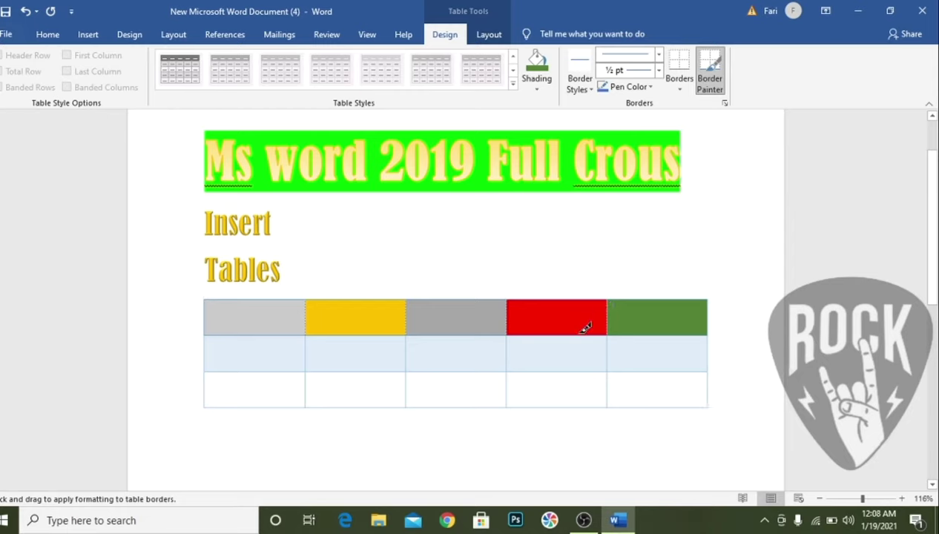
pyautogui.moveTo(602, 331); pyautogui.dragTo(528, 326)
pyautogui.press('Escape')
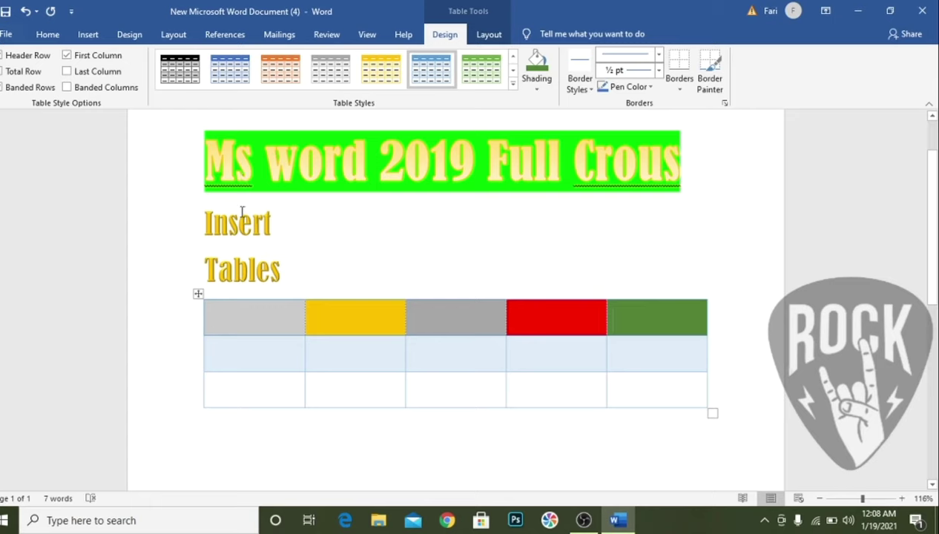
# - Set the font to Eras Bold ITC on the Home tab
pyautogui.click(47, 34)
pyautogui.click(166, 60)
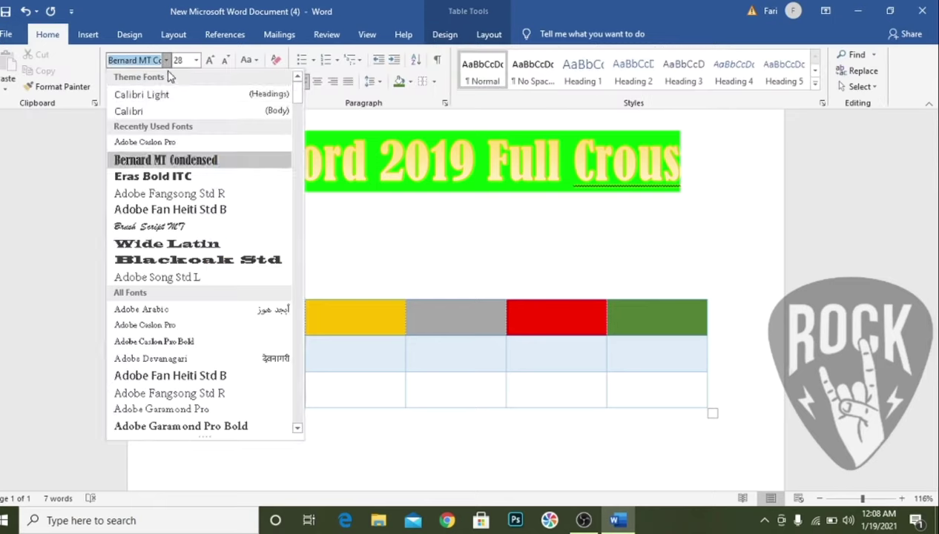
pyautogui.click(191, 177)
pyautogui.moveTo(293, 137)
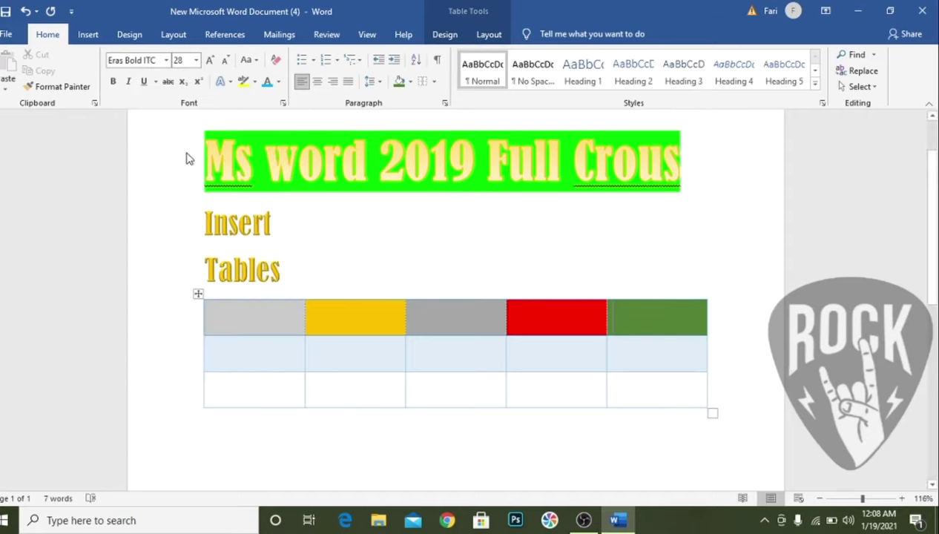
pyautogui.click(278, 81)
pyautogui.click(269, 99)
# - Type 'Shit no 1' in the first header cell with an outlined S, widening the column
pyautogui.click(264, 324)
pyautogui.write('S')
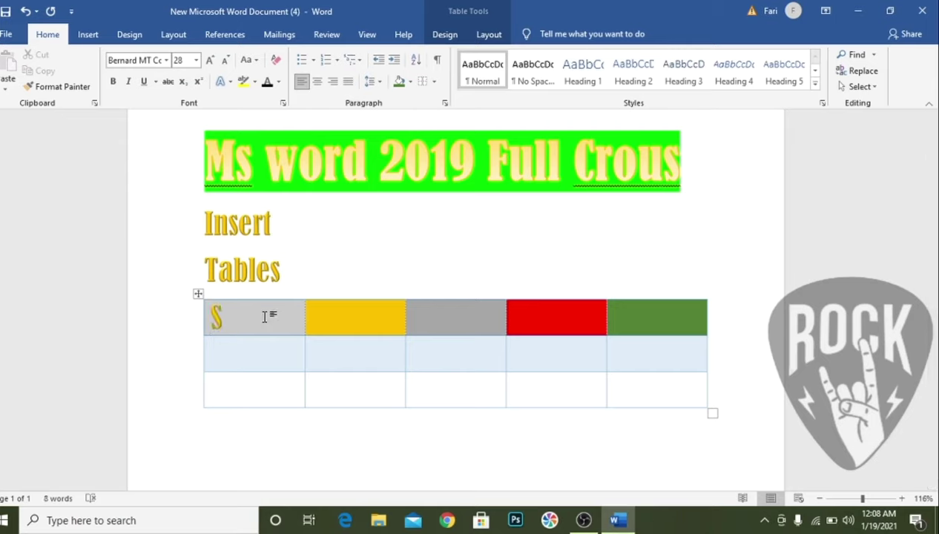
pyautogui.doubleClick(216, 317)
pyautogui.click(224, 81)
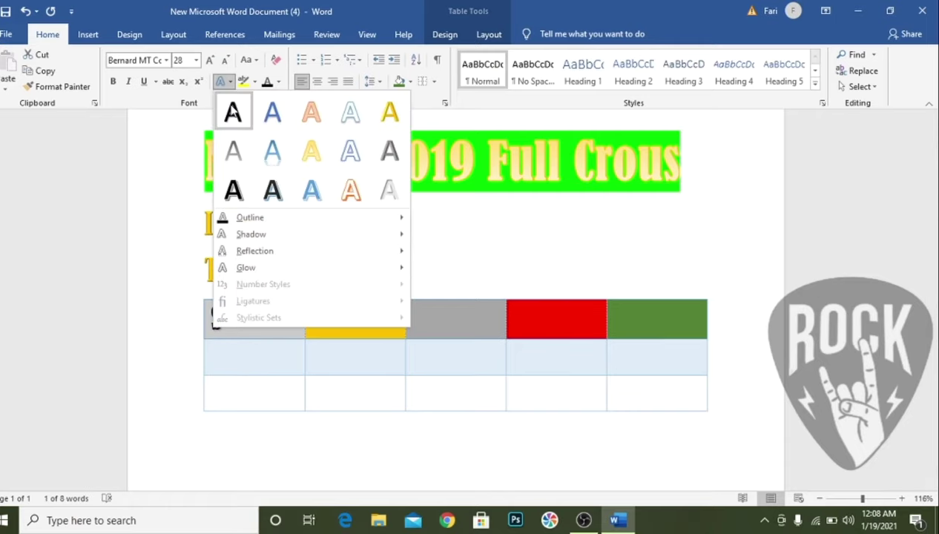
pyautogui.click(232, 113)
pyautogui.click(285, 212)
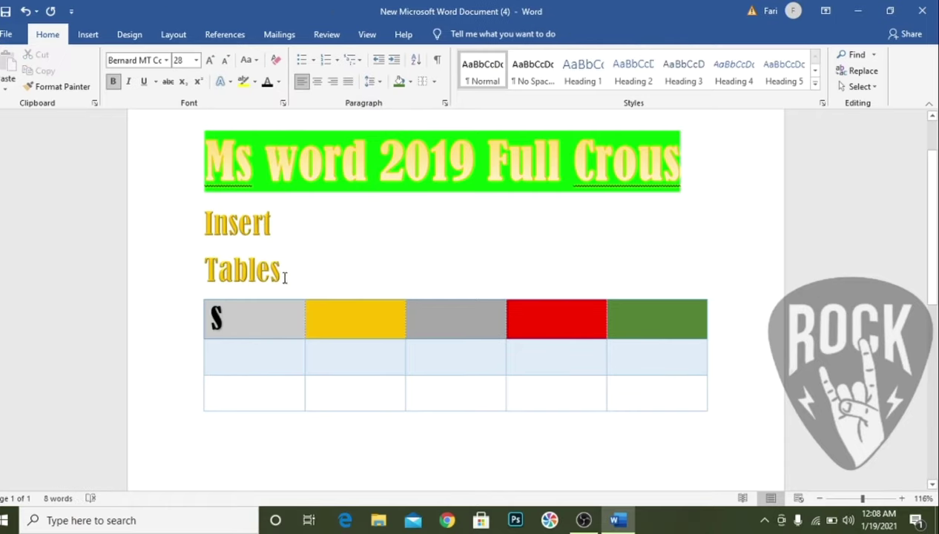
pyautogui.click(236, 318)
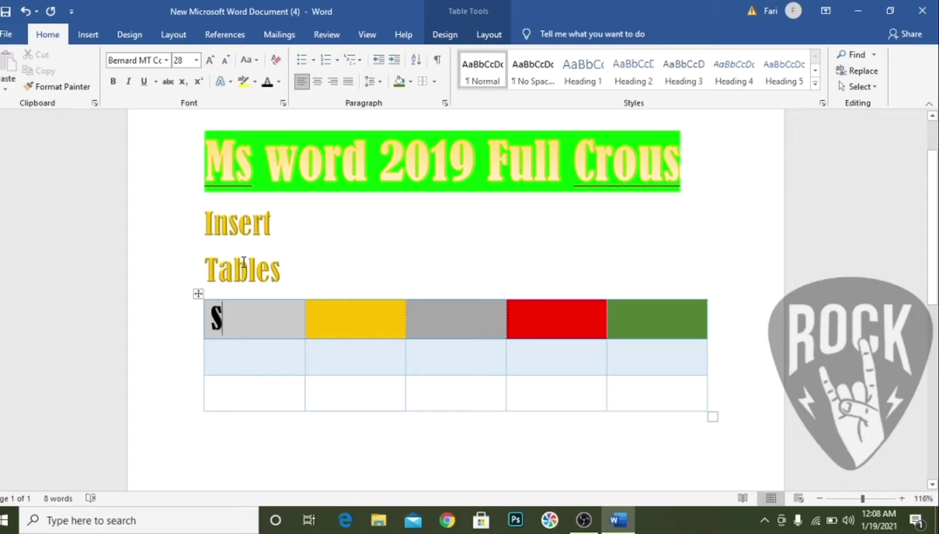
pyautogui.write('hit ')
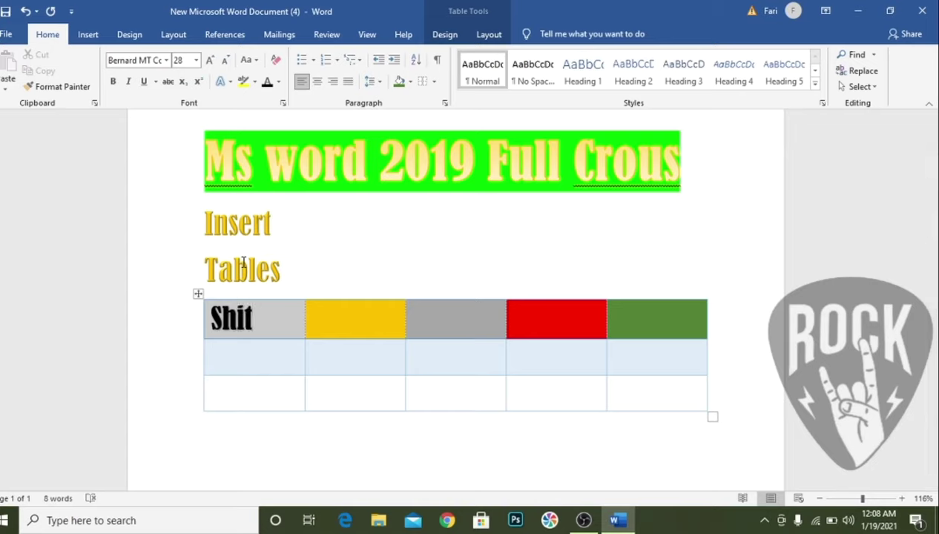
pyautogui.write('no')
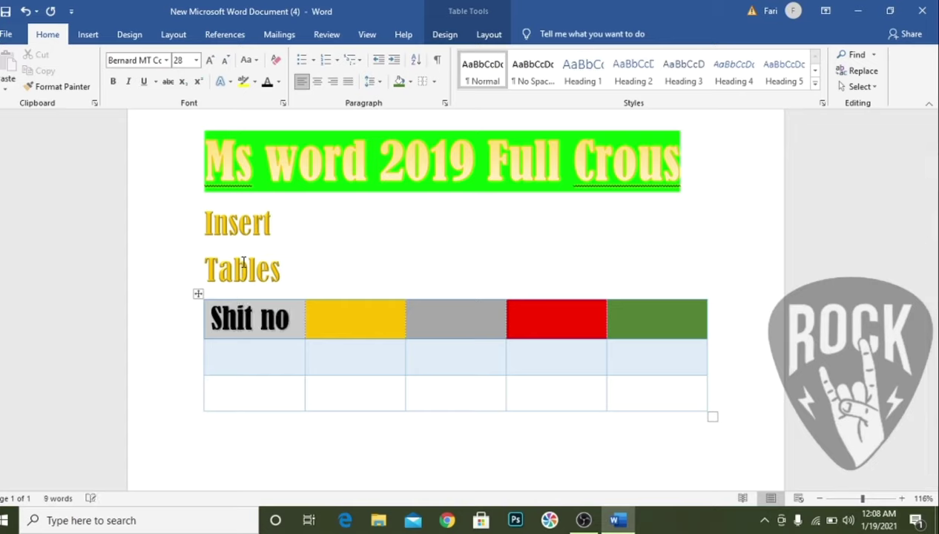
pyautogui.write(' 1')
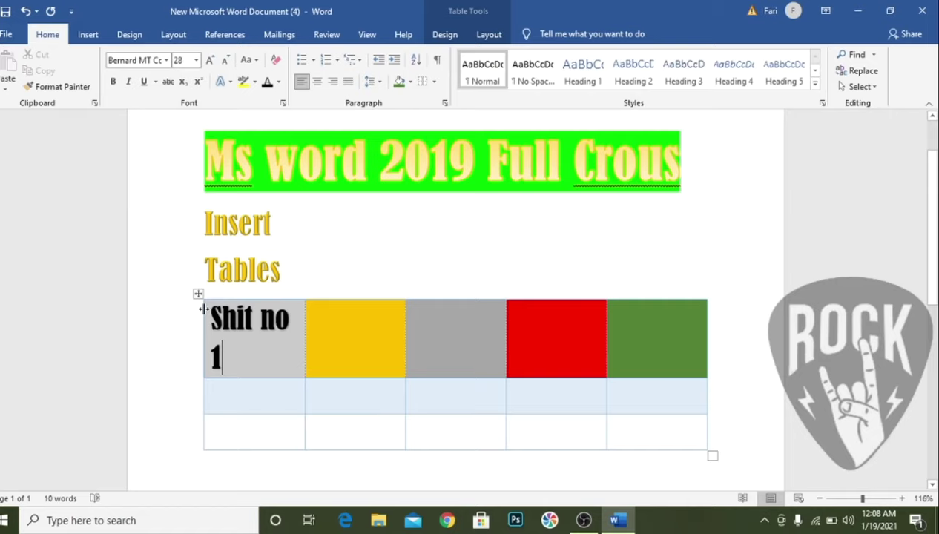
pyautogui.moveTo(202, 309); pyautogui.dragTo(193, 308)
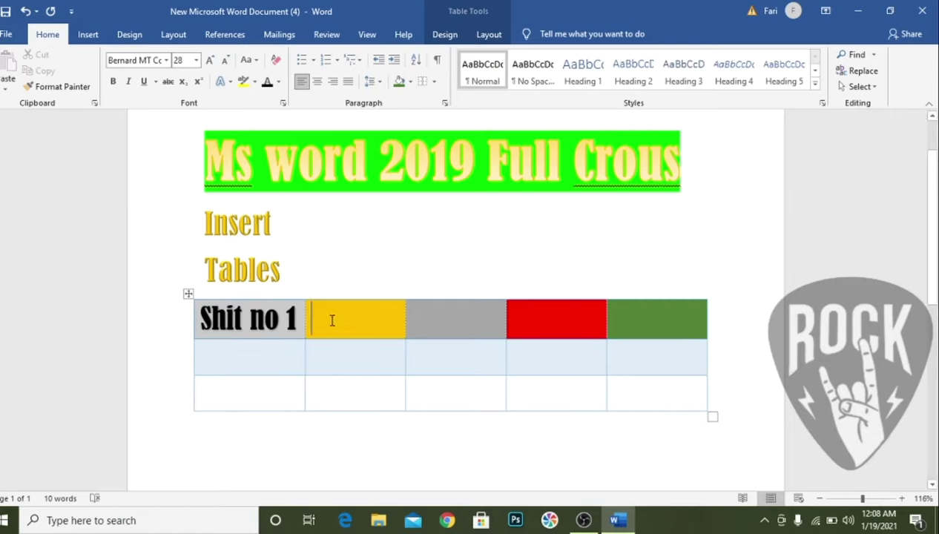
# - Type 'No 2' in the second header cell with a text effect and copy it
pyautogui.write('No')
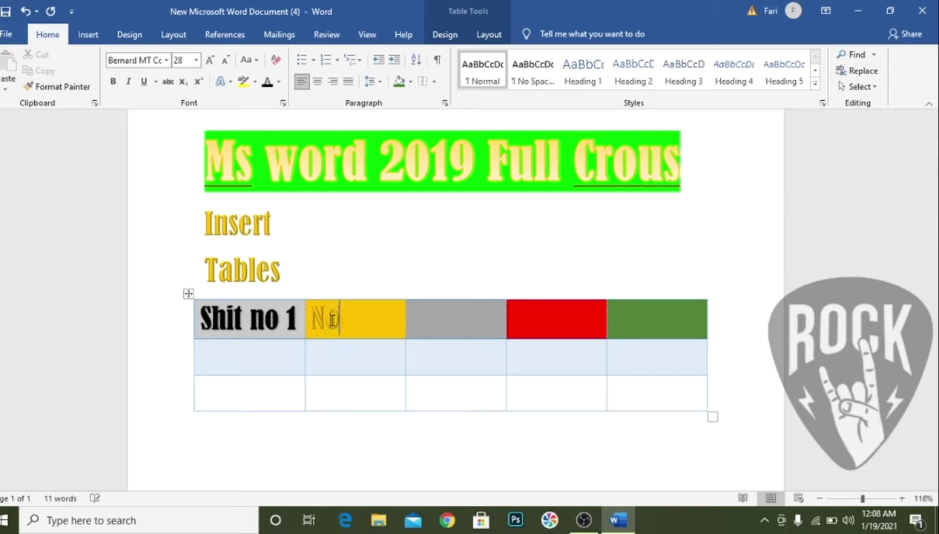
pyautogui.doubleClick(332, 319)
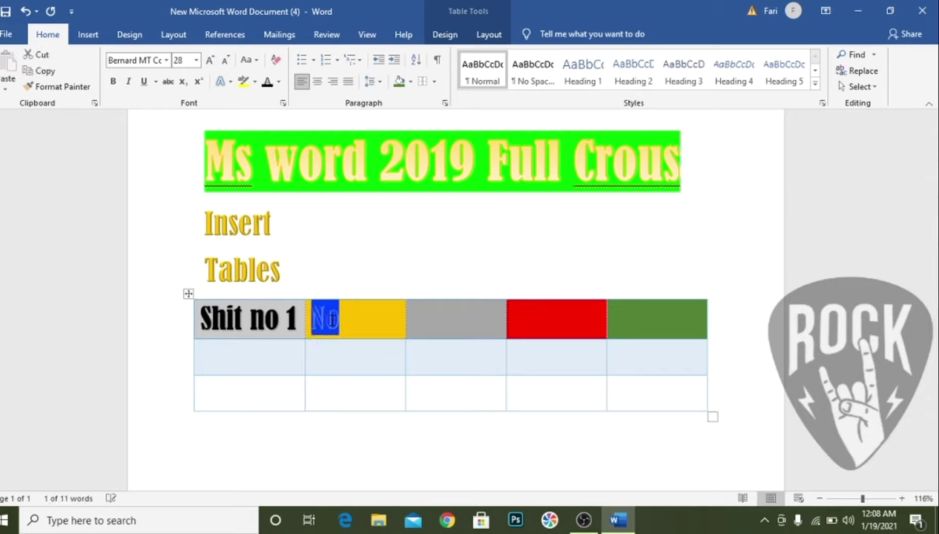
pyautogui.click(229, 82)
pyautogui.click(249, 111)
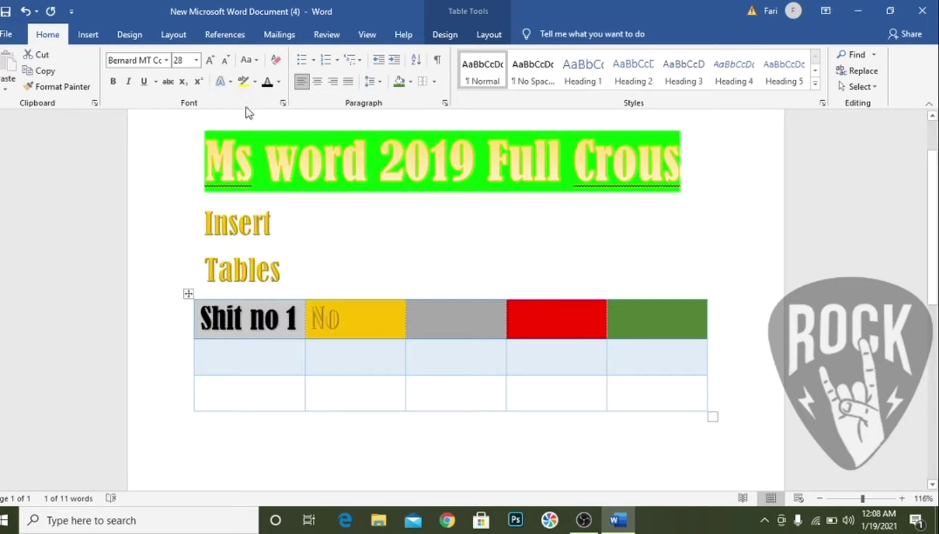
pyautogui.click(345, 224)
pyautogui.click(364, 315)
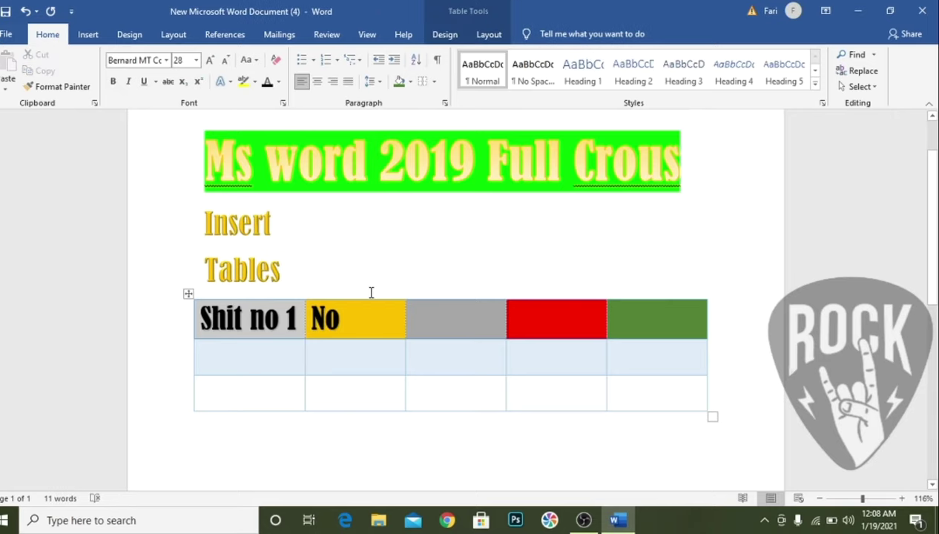
pyautogui.write('2')
pyautogui.press('Left')
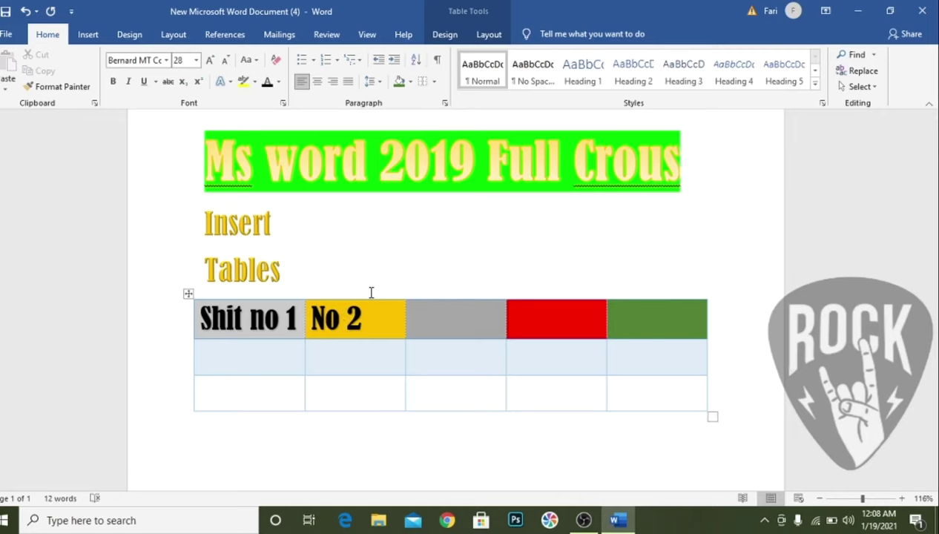
pyautogui.hotkey('shift', 'Left')
pyautogui.hotkey('shift', 'Left')
pyautogui.hotkey('shift', 'Left')
pyautogui.hotkey('shift', 'Left')
pyautogui.hotkey('ctrl', 'c')
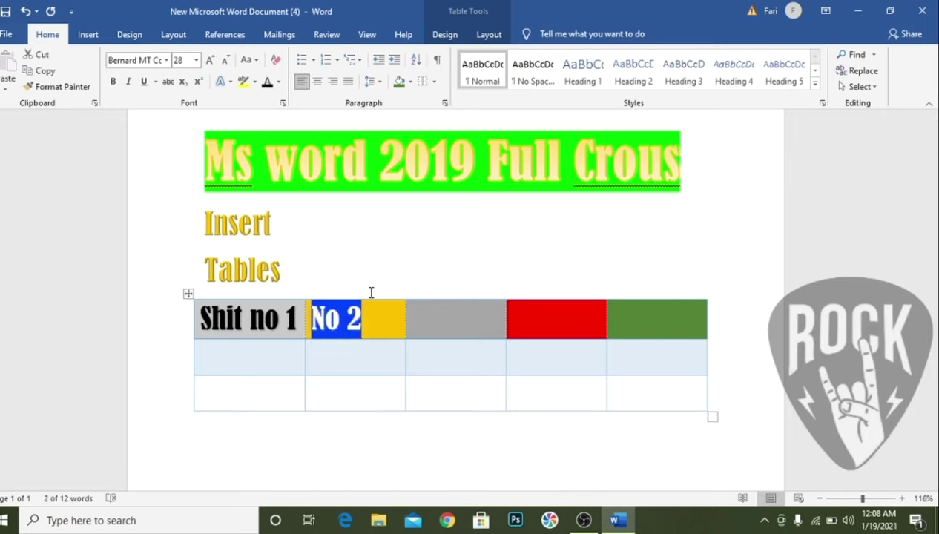
# - Paste 'No 2' into the grey, red and green header cells
pyautogui.click(415, 315)
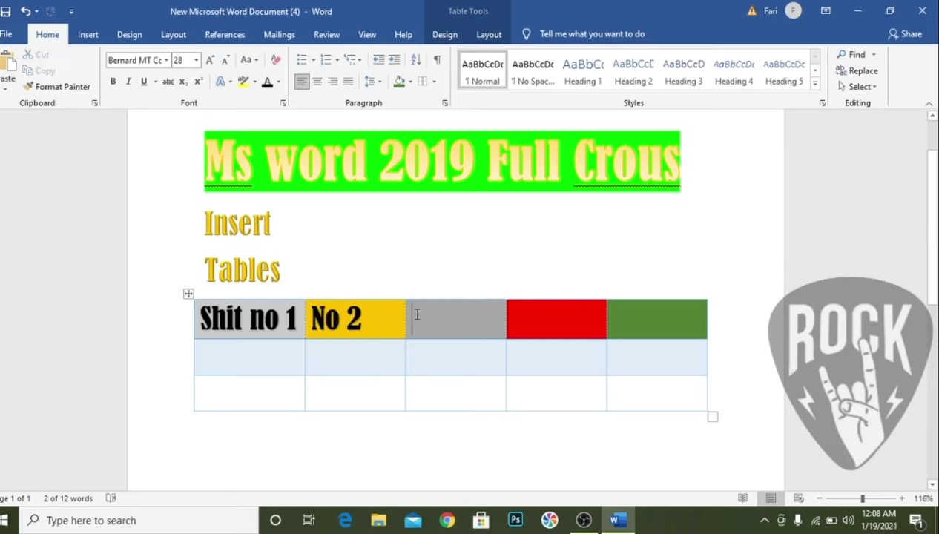
pyautogui.hotkey('ctrl', 'v')
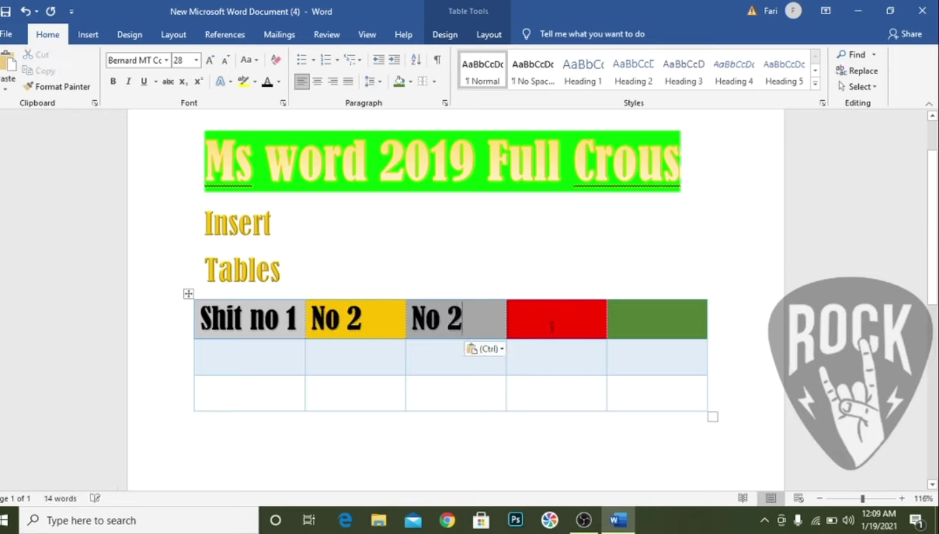
pyautogui.click(554, 324)
pyautogui.hotkey('ctrl', 'v')
pyautogui.click(663, 329)
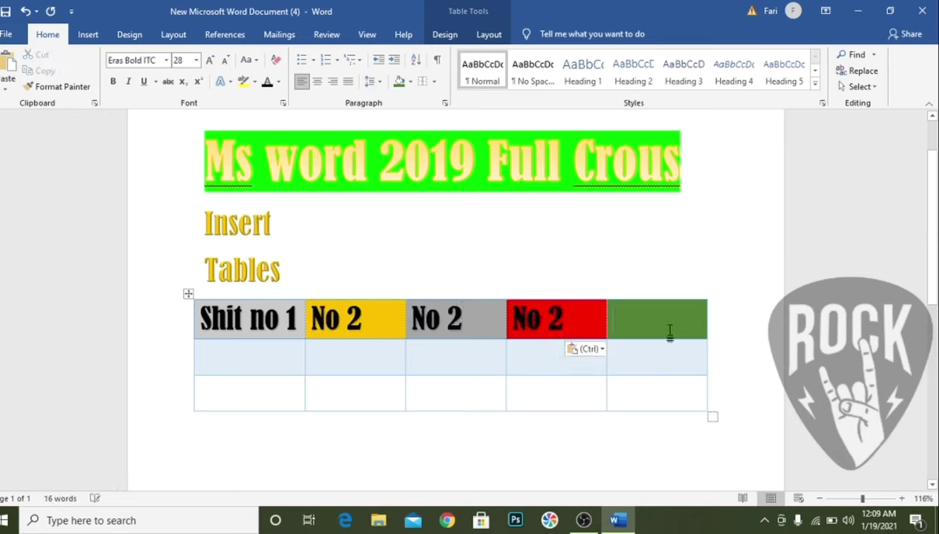
pyautogui.hotkey('ctrl', 'v')
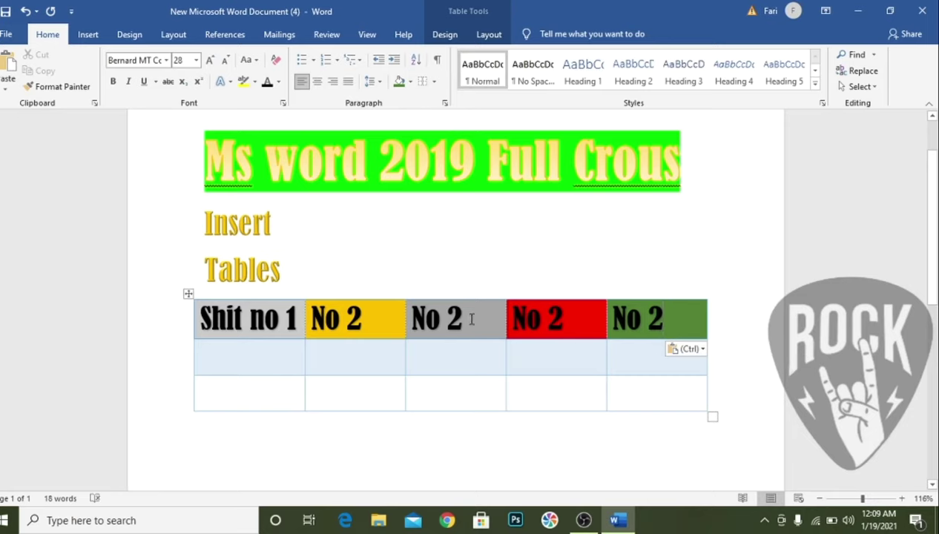
# - Renumber the pasted labels to No 3, No 4 and No 5
pyautogui.press('BackSpace')
pyautogui.write('3')
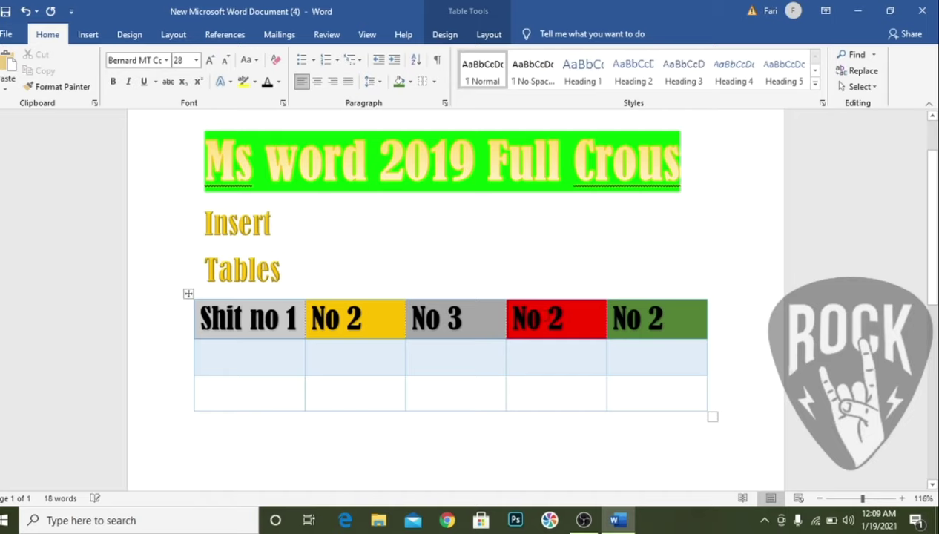
pyautogui.press('BackSpace')
pyautogui.write('4')
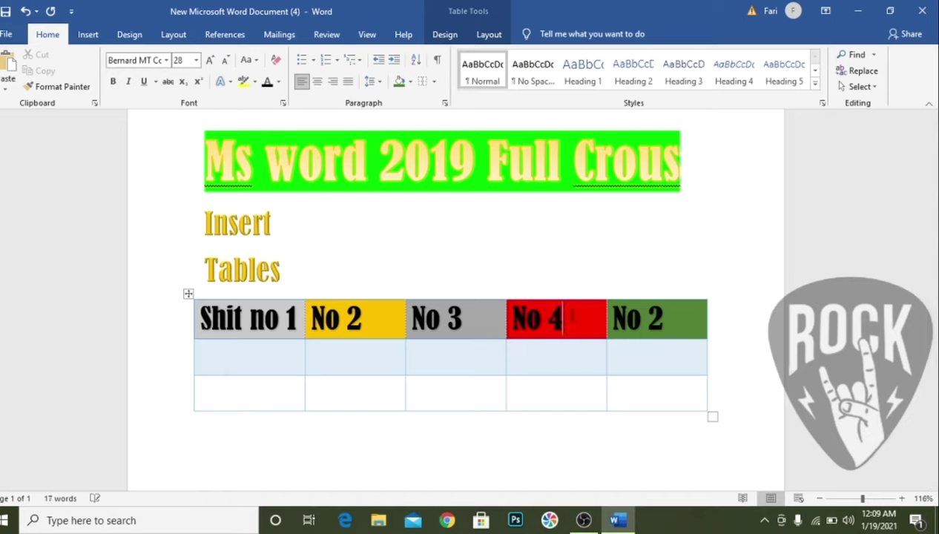
pyautogui.press('BackSpace')
pyautogui.write('5')
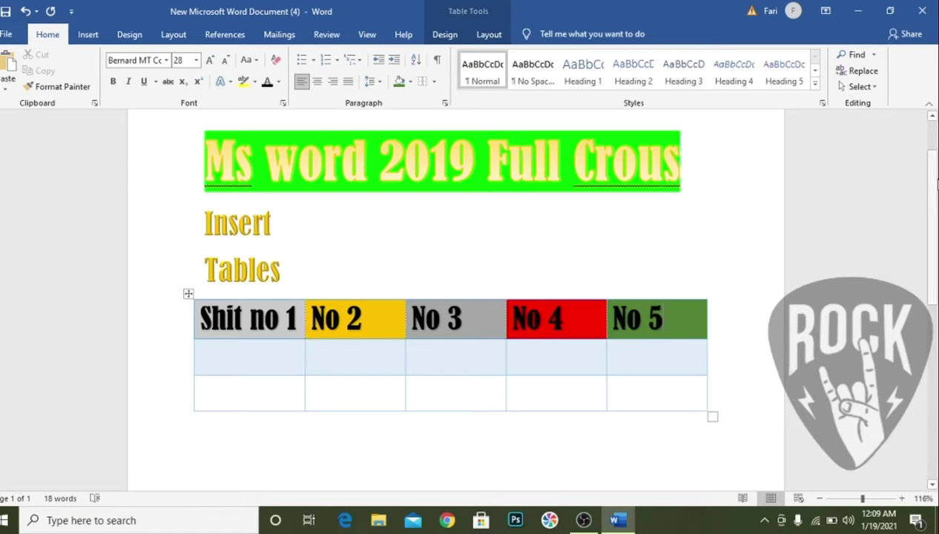
pyautogui.moveTo(930, 152); pyautogui.dragTo(933, 255)
pyautogui.click(258, 405)
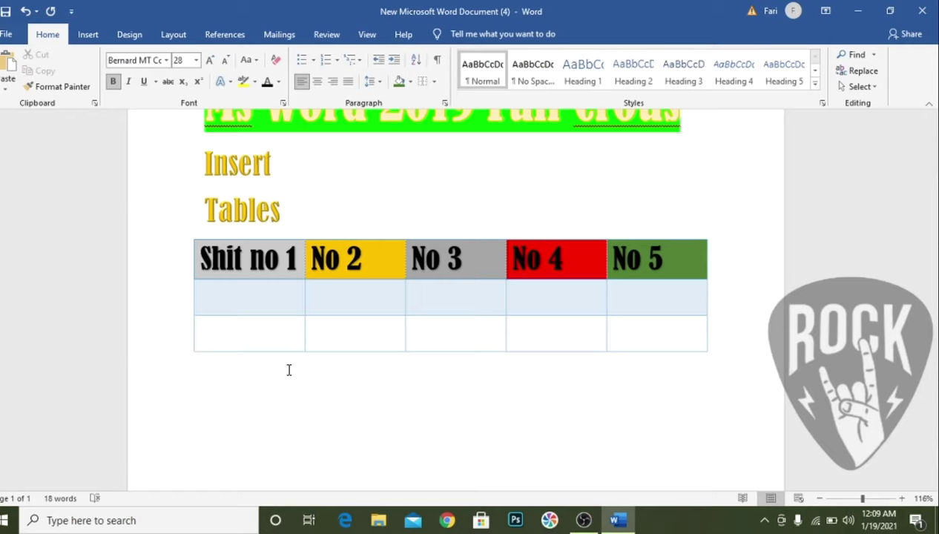
# - Type 'Copy Shout key=ctrl+C' and 'Pest Shout key=ctrl+P' on separate lines under the table
pyautogui.write('Copy Shout k')
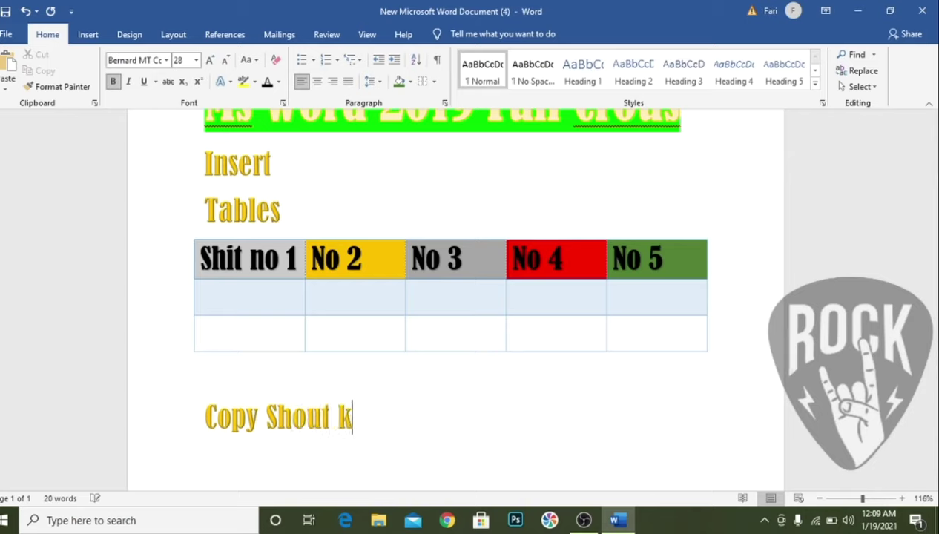
pyautogui.write('ey')
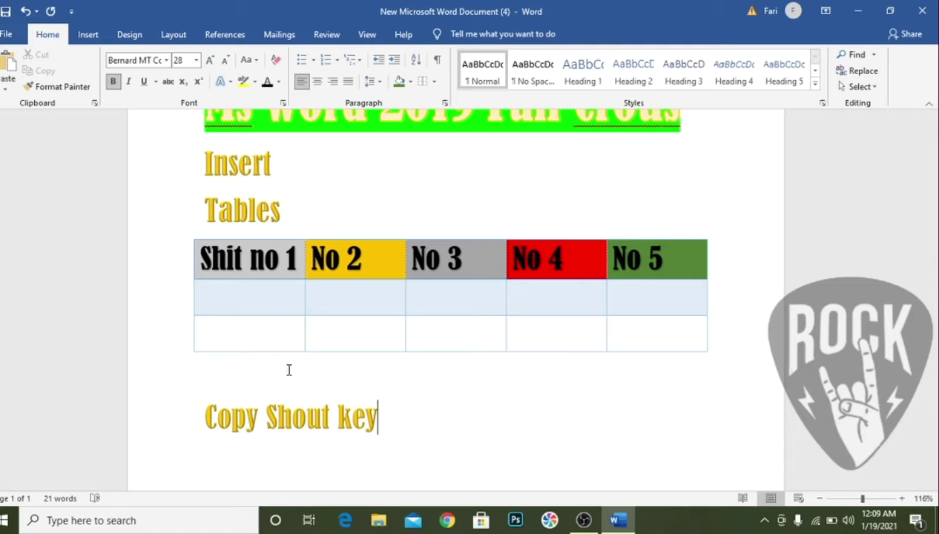
pyautogui.write('==')
pyautogui.press('BackSpace')
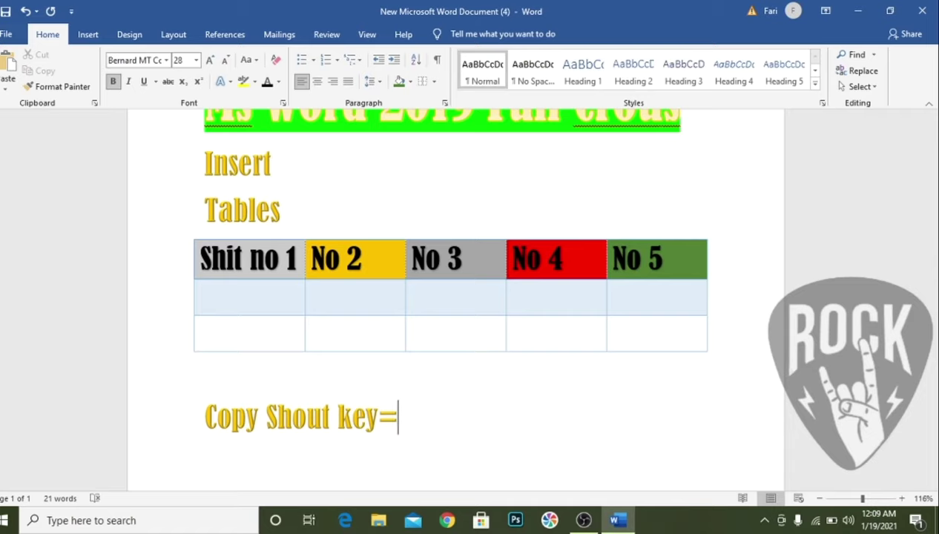
pyautogui.write('c')
pyautogui.write('trl')
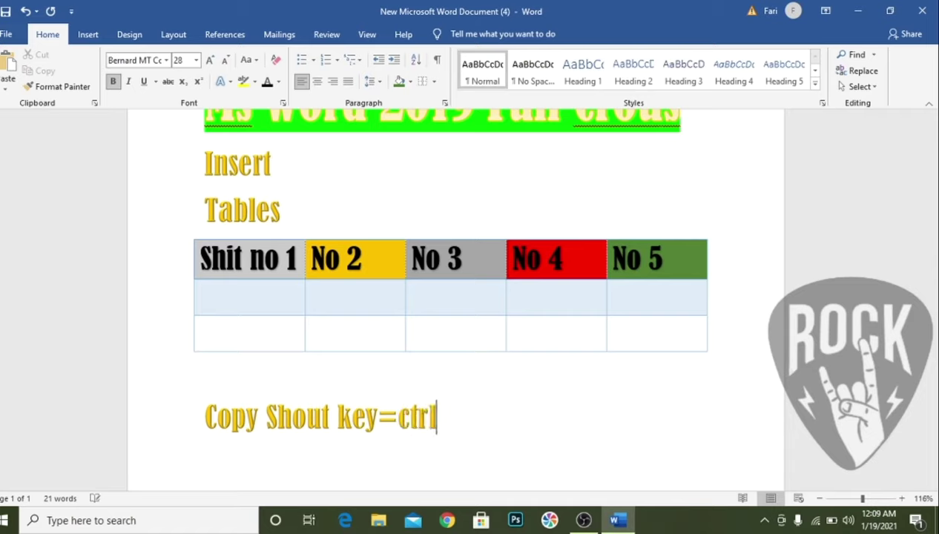
pyautogui.write('+')
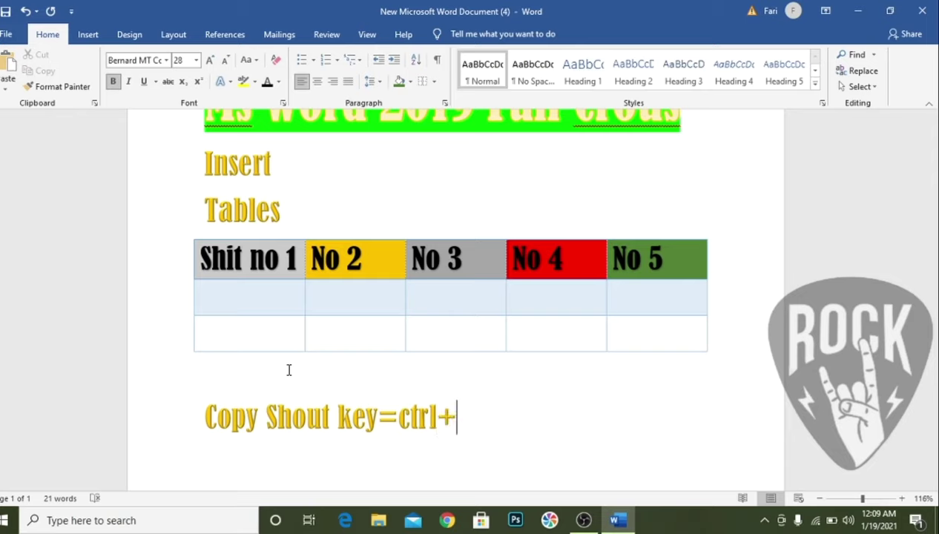
pyautogui.write('C')
pyautogui.press('Return')
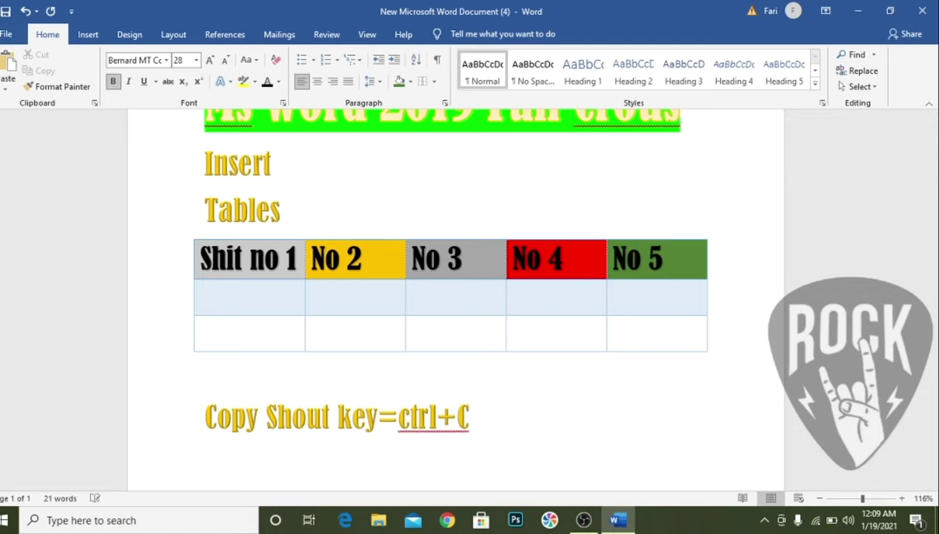
pyautogui.write('Pest')
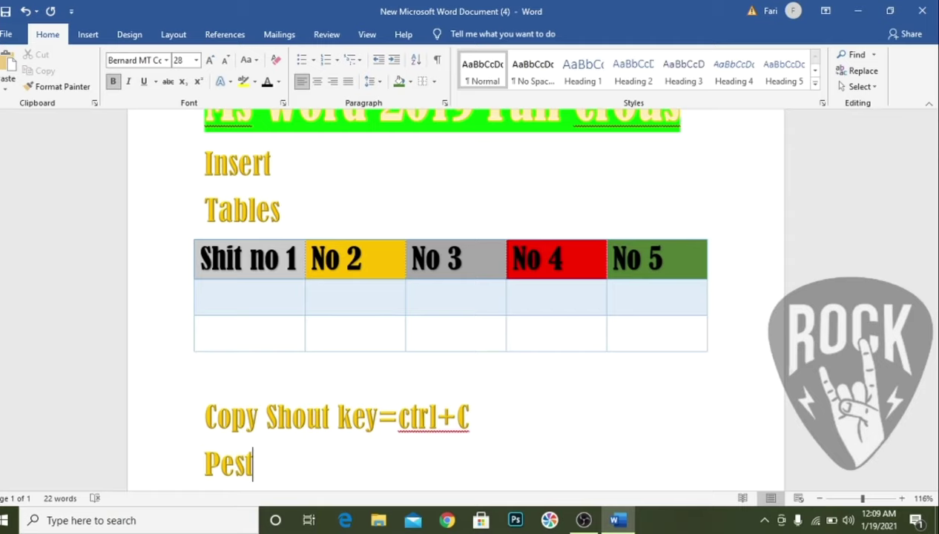
pyautogui.write(' Shou')
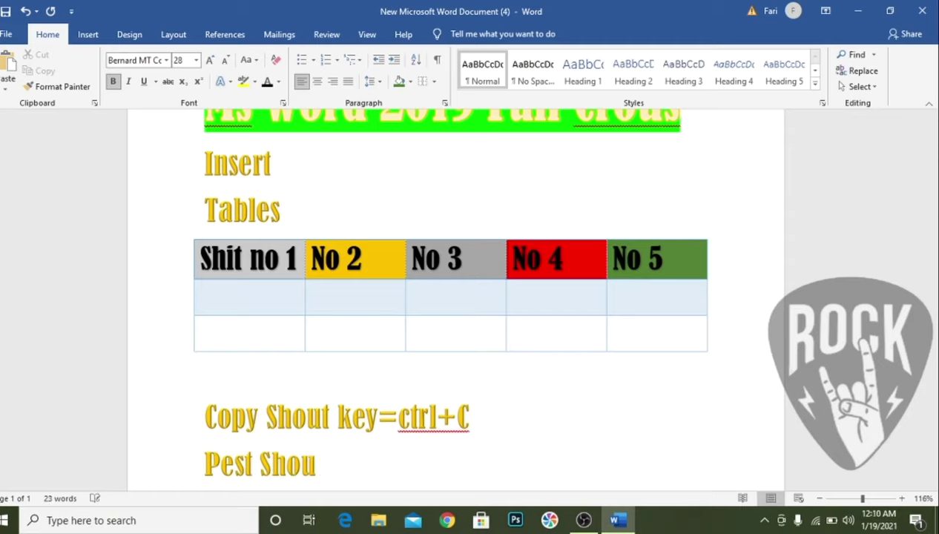
pyautogui.write('t key')
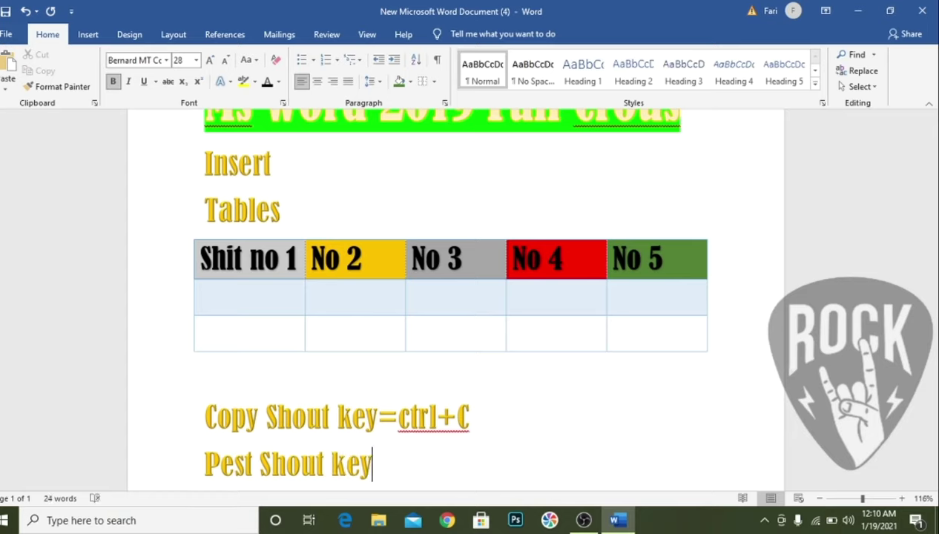
pyautogui.write('=')
pyautogui.write('ctr')
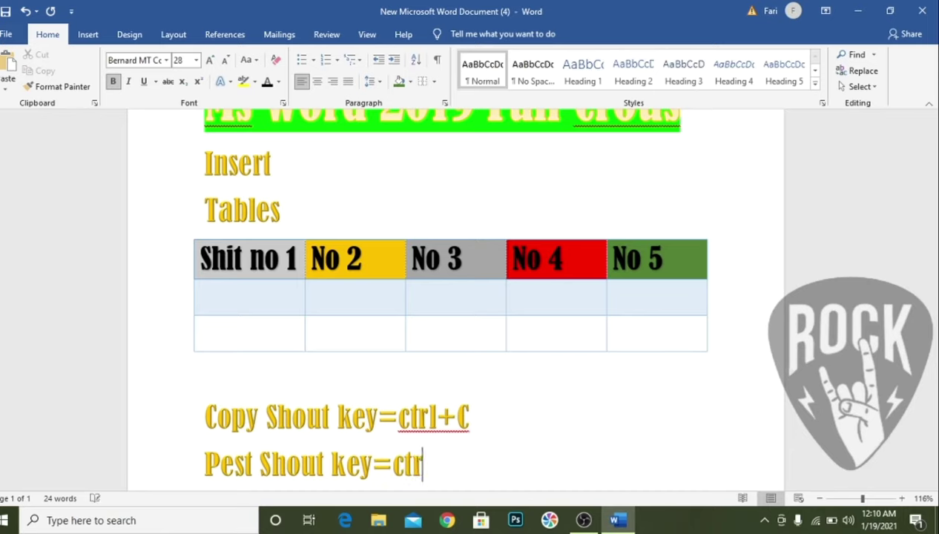
pyautogui.write('l')
pyautogui.write('+')
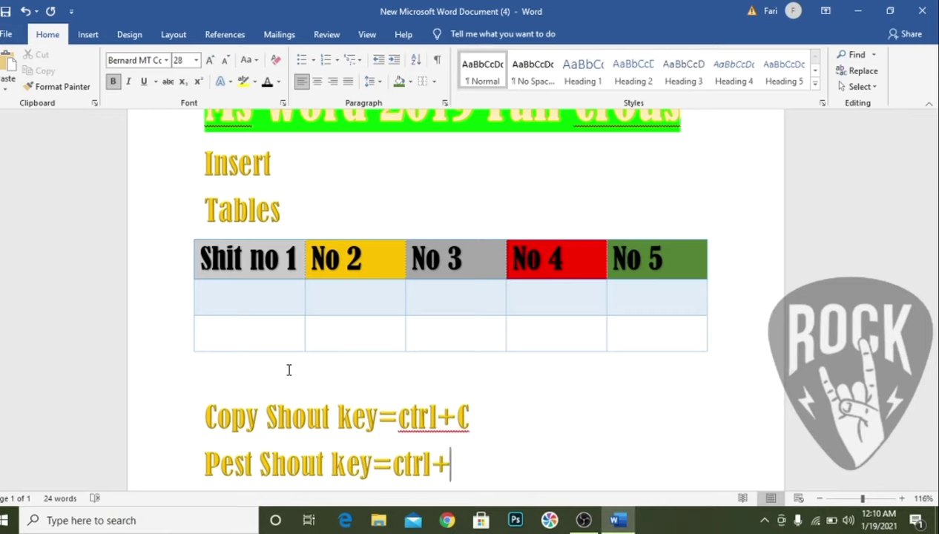
pyautogui.write('P')
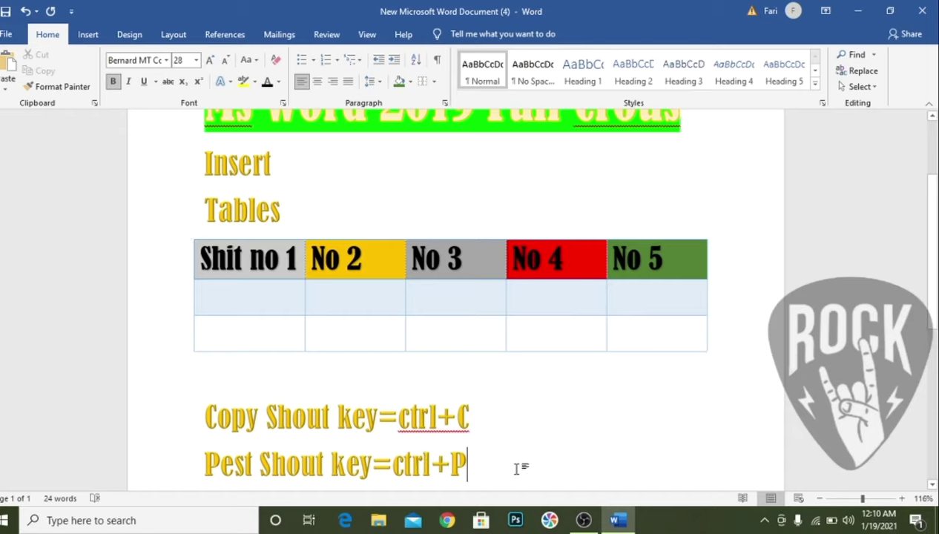
pyautogui.moveTo(398, 414)
pyautogui.mouseDown()
pyautogui.moveTo(434, 460)
pyautogui.moveTo(391, 466)
pyautogui.mouseUp()
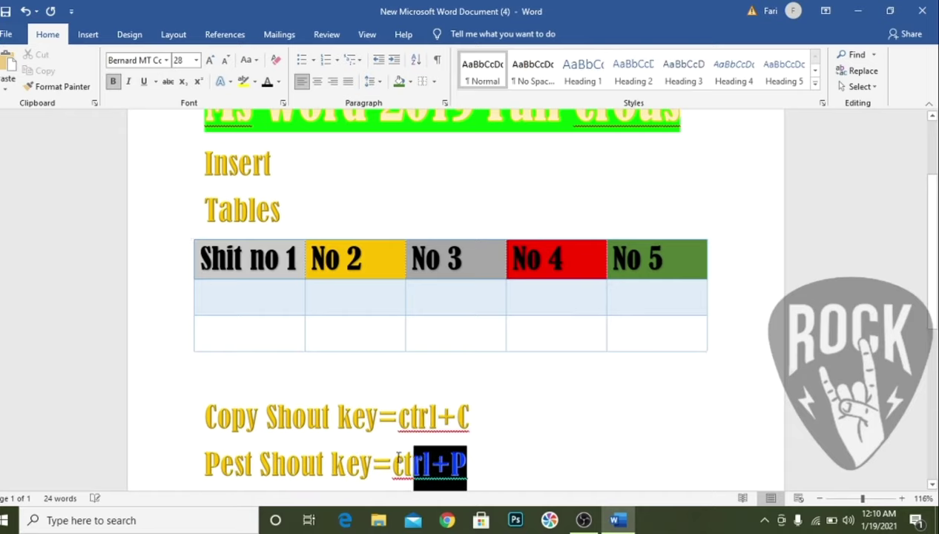
# - Apply an orange outline Text Effect to 'ctrl+P' and a grey Text Effect to 'ctrl+C'
pyautogui.click(226, 85)
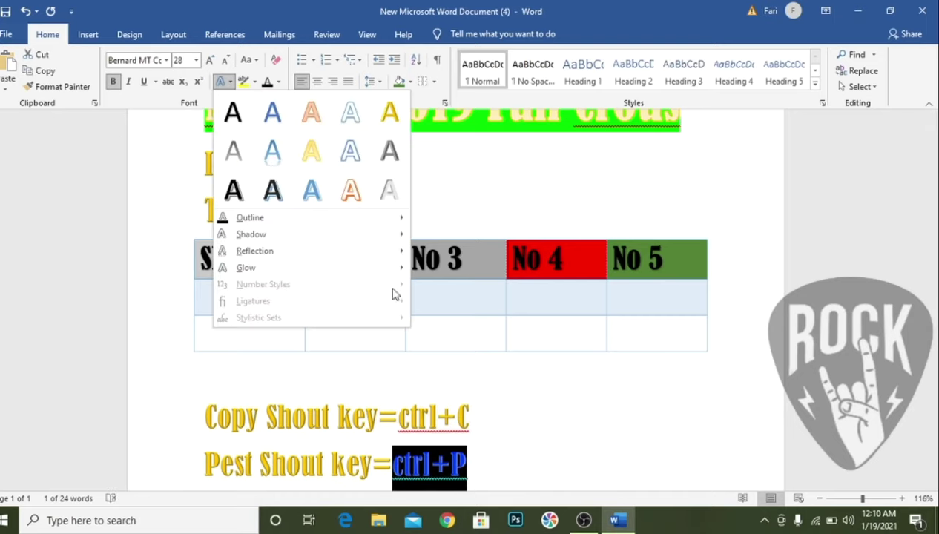
pyautogui.click(339, 197)
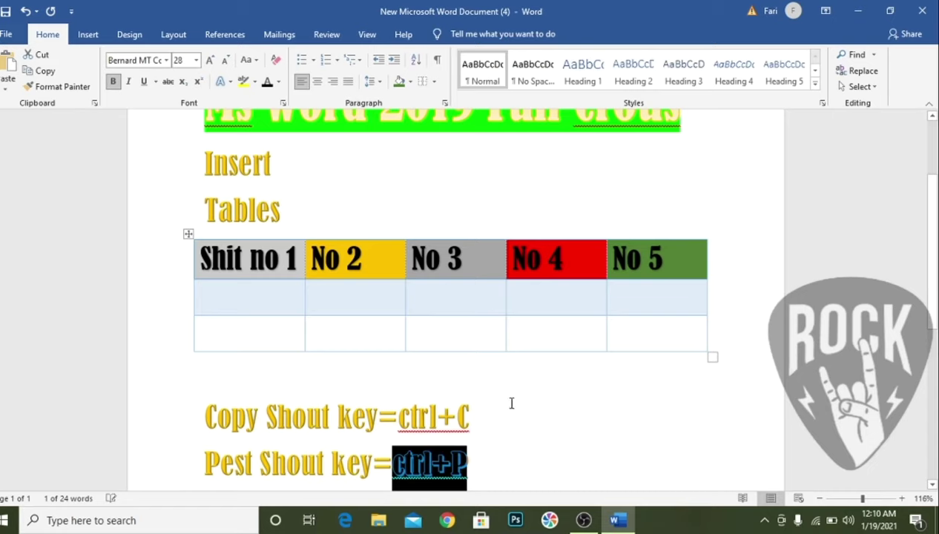
pyautogui.moveTo(478, 412); pyautogui.dragTo(415, 400)
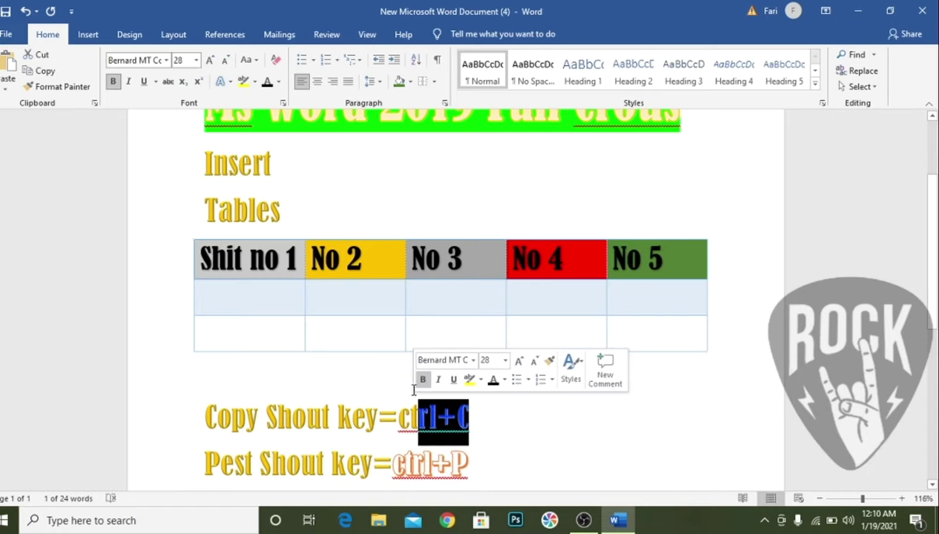
pyautogui.click(495, 419)
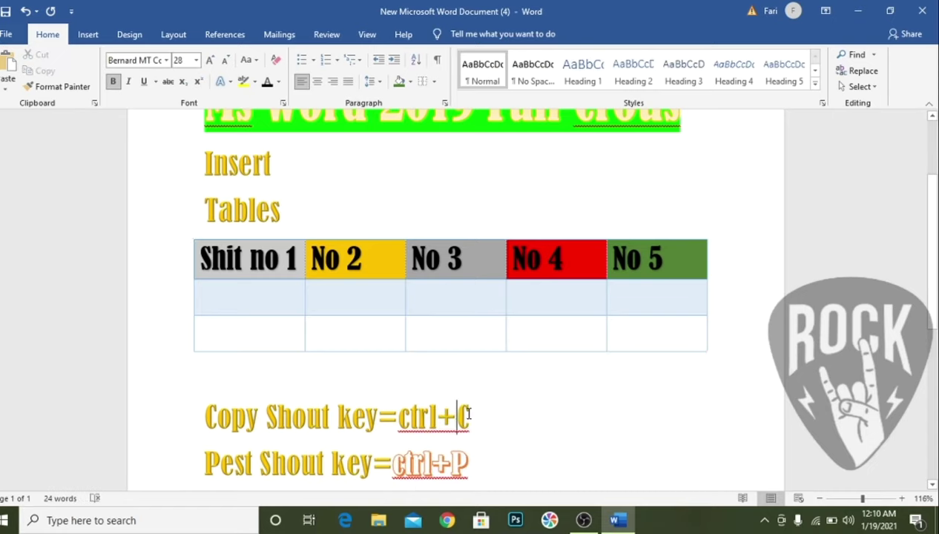
pyautogui.moveTo(467, 415); pyautogui.dragTo(398, 415)
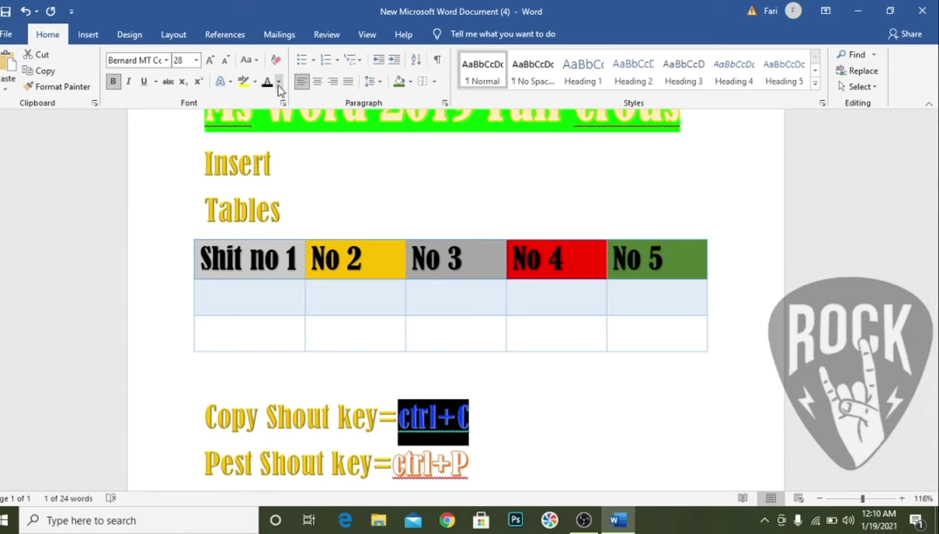
pyautogui.click(254, 82)
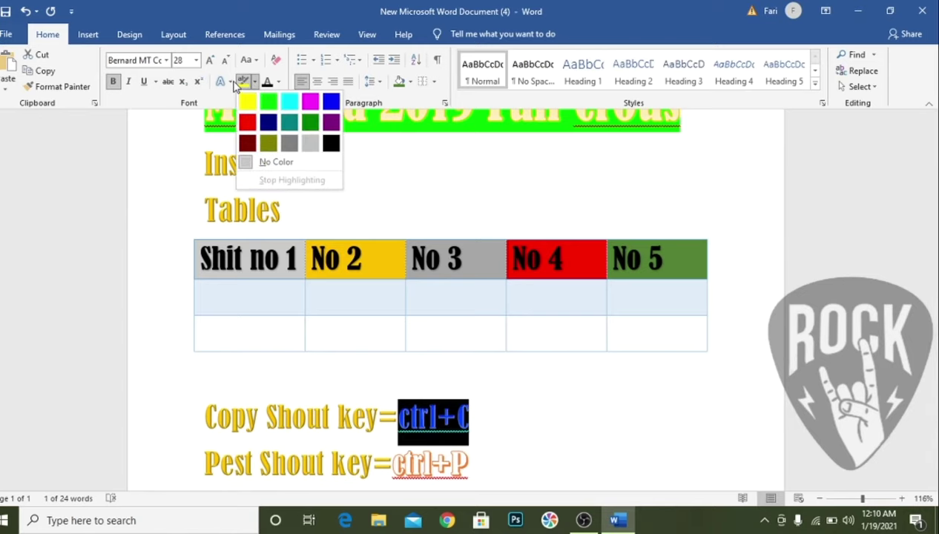
pyautogui.click(224, 81)
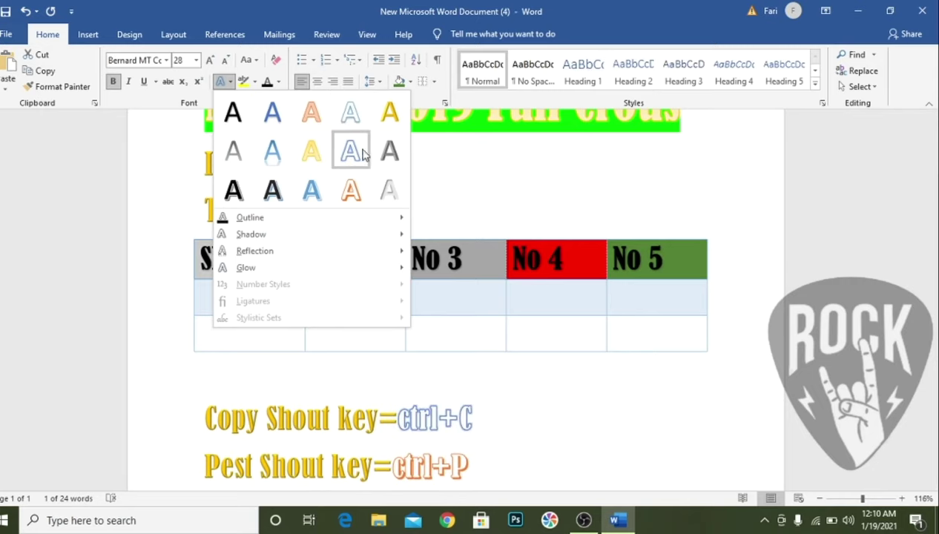
pyautogui.click(390, 151)
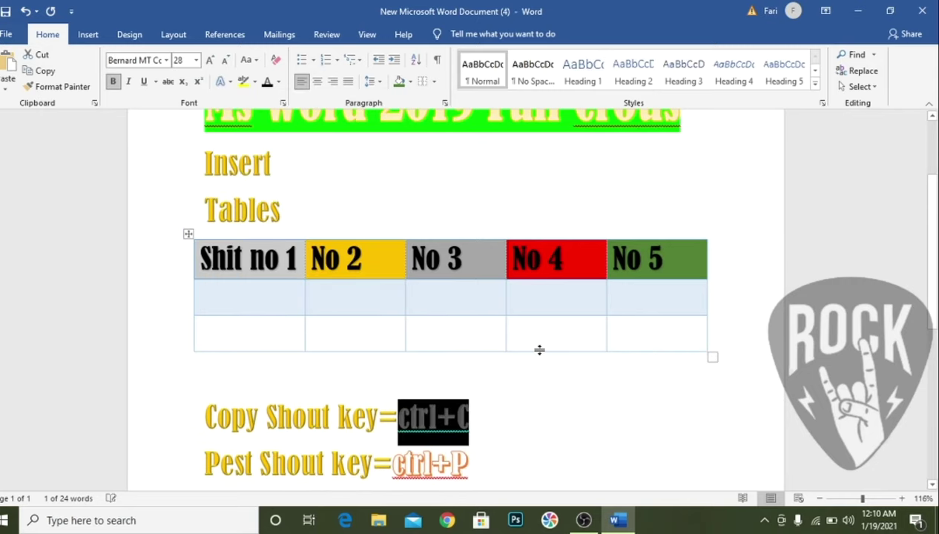
pyautogui.click(556, 415)
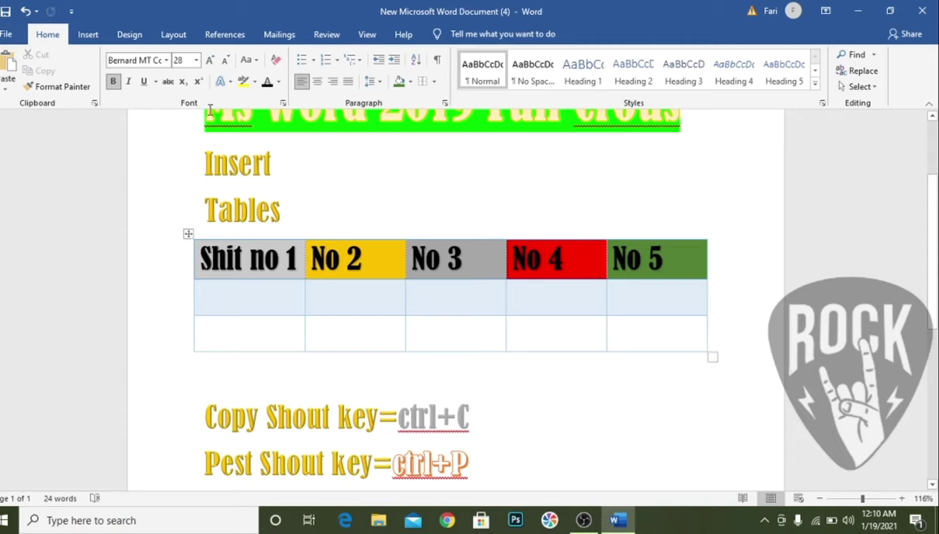
pyautogui.click(461, 445)
# - Delete the table and shortcut notes, then insert a 10x8 table and undo it
pyautogui.moveTo(461, 445); pyautogui.dragTo(213, 260)
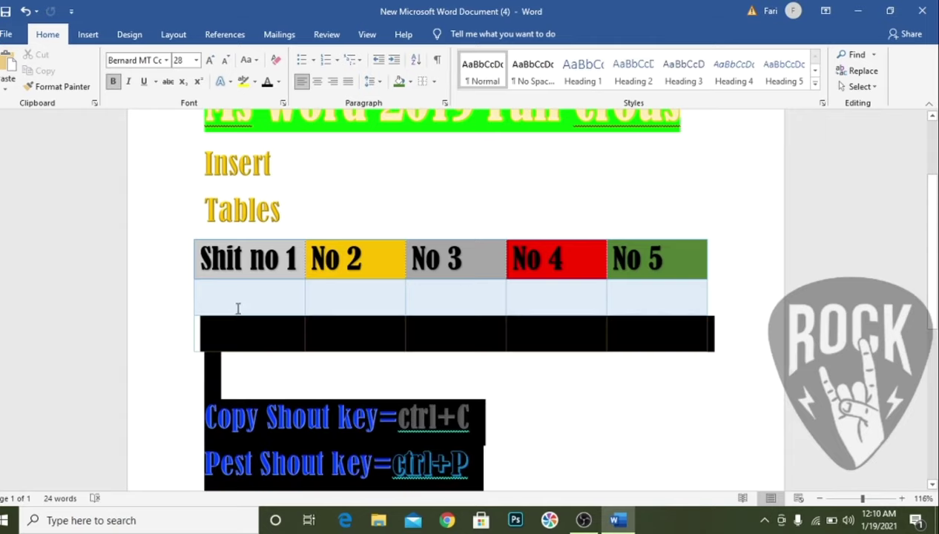
pyautogui.press('Delete')
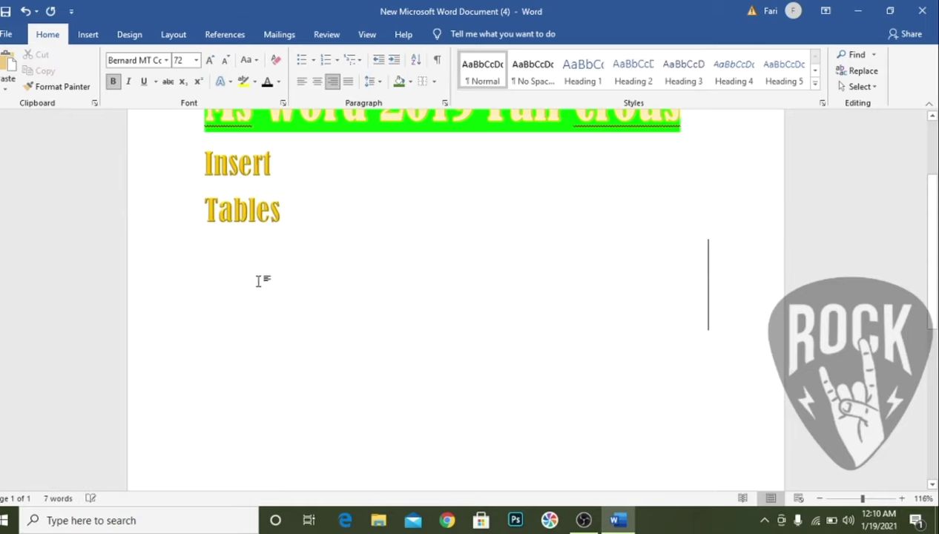
pyautogui.click(98, 37)
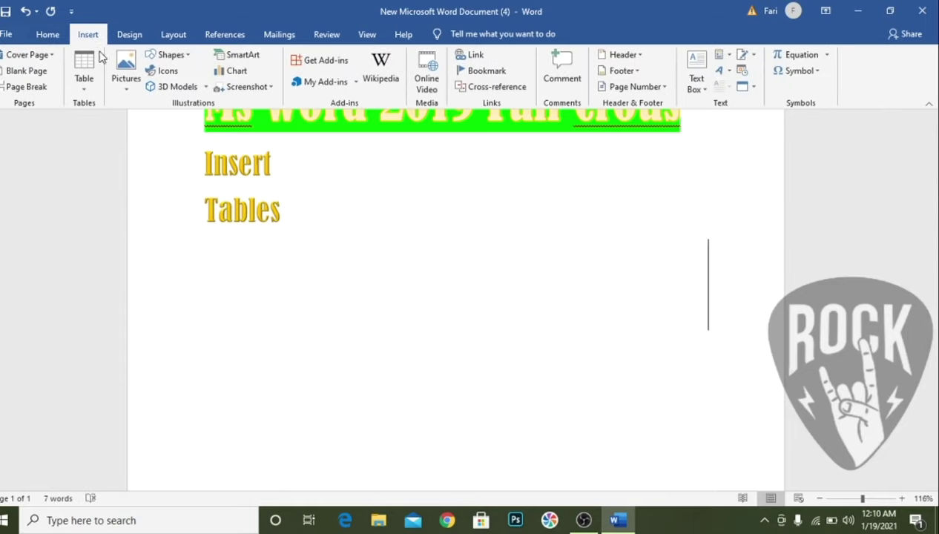
pyautogui.click(95, 89)
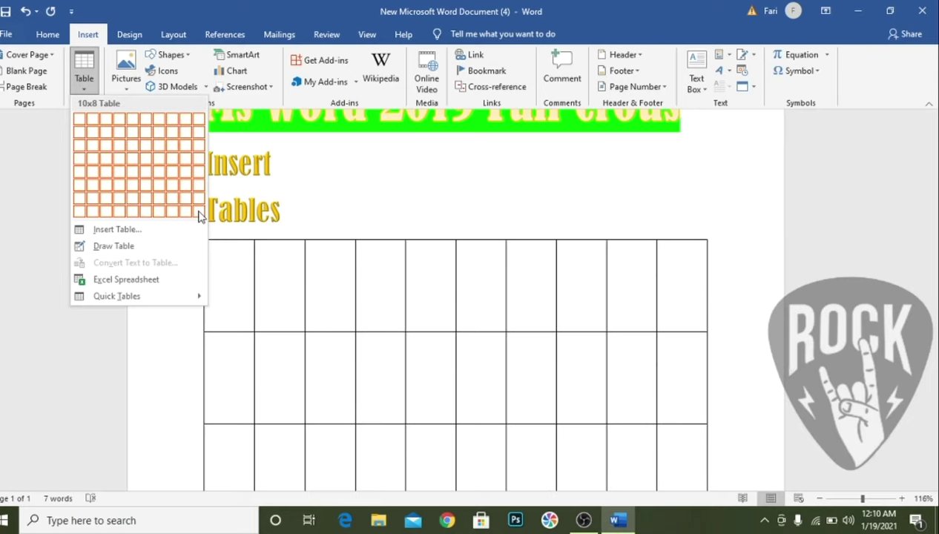
pyautogui.click(199, 215)
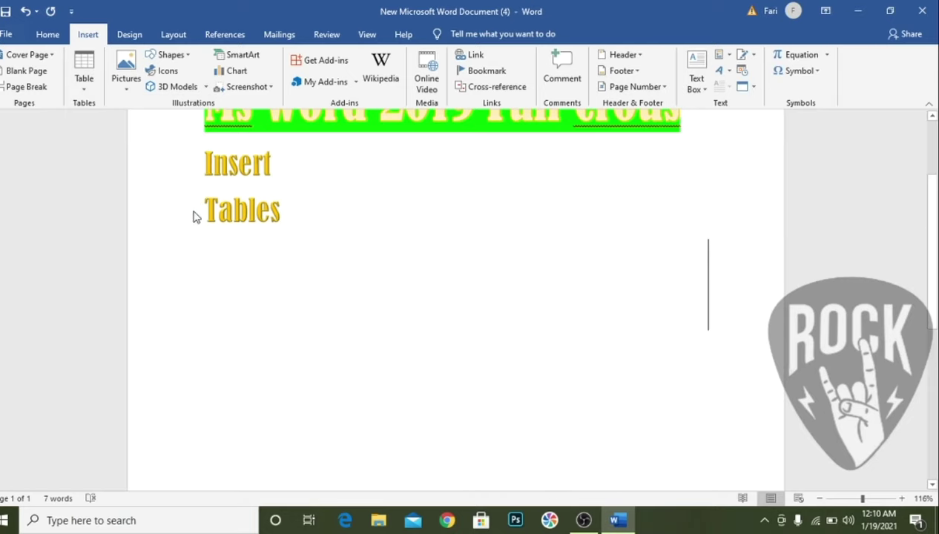
pyautogui.scroll(-10, 826, 251)
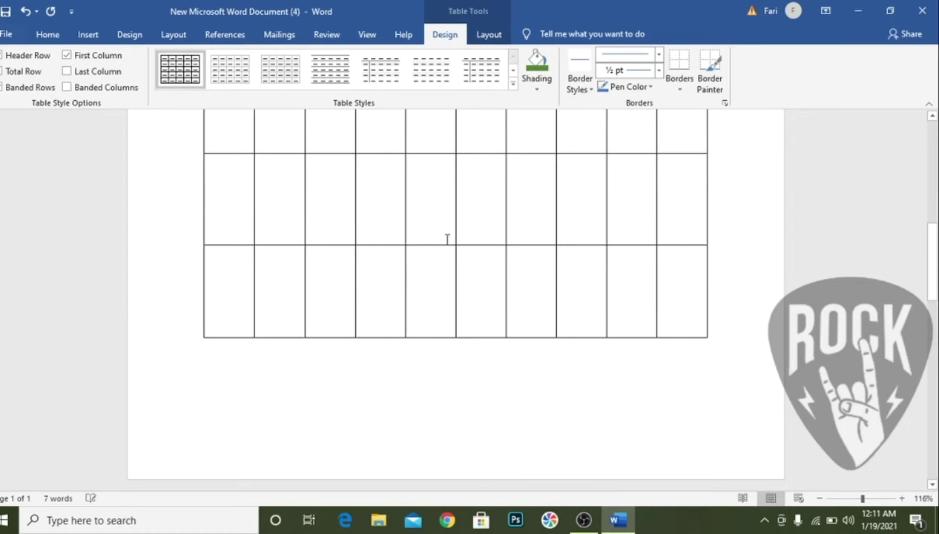
pyautogui.moveTo(931, 261); pyautogui.dragTo(936, 176)
pyautogui.hotkey('ctrl', 'z')
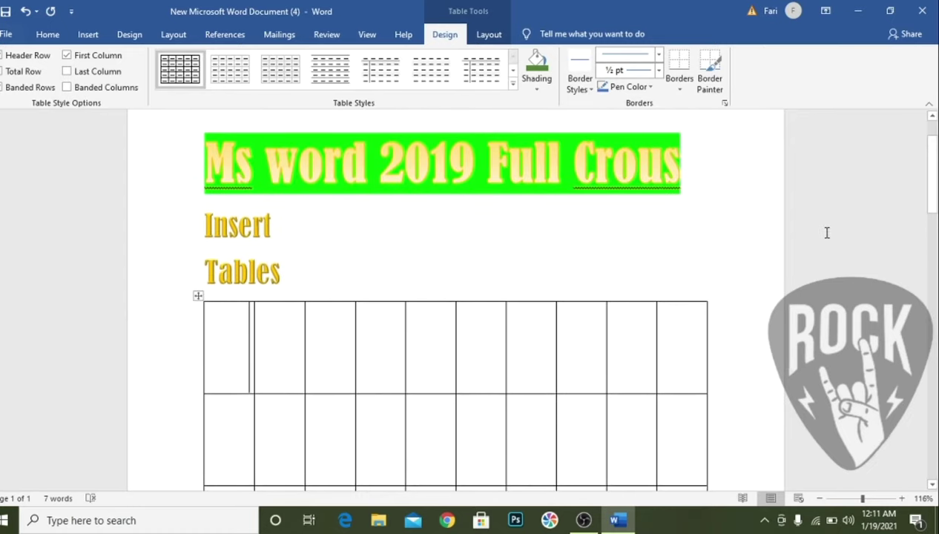
# - Open the Insert Table dialog to set a custom table size
pyautogui.click(88, 34)
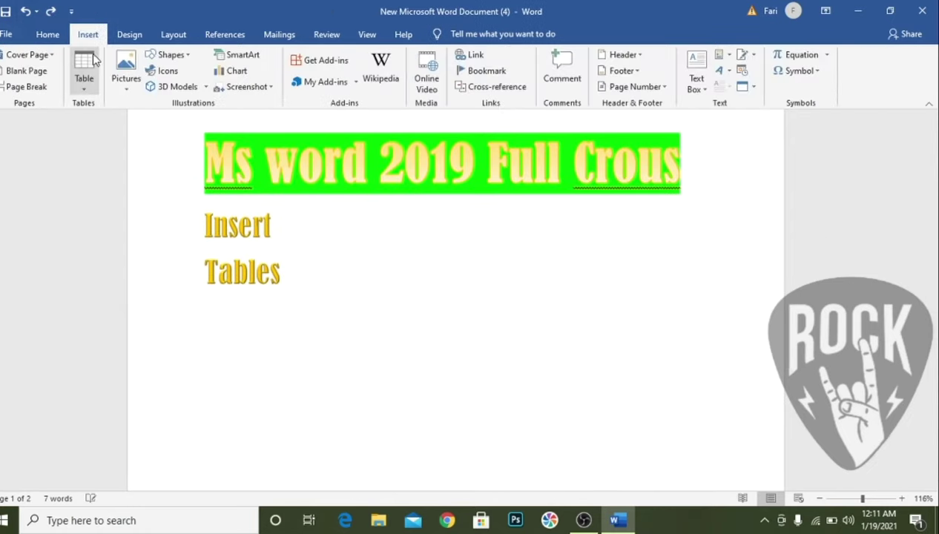
pyautogui.click(85, 78)
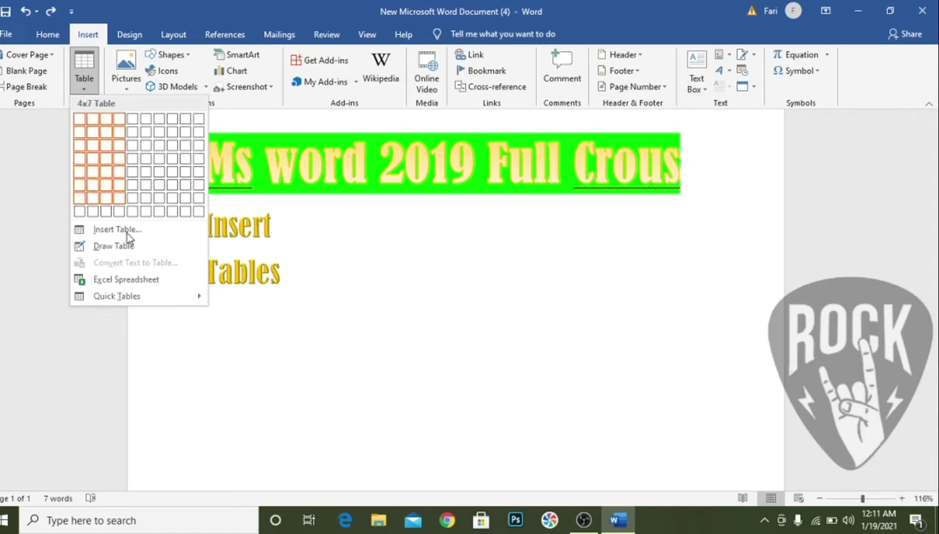
pyautogui.click(118, 230)
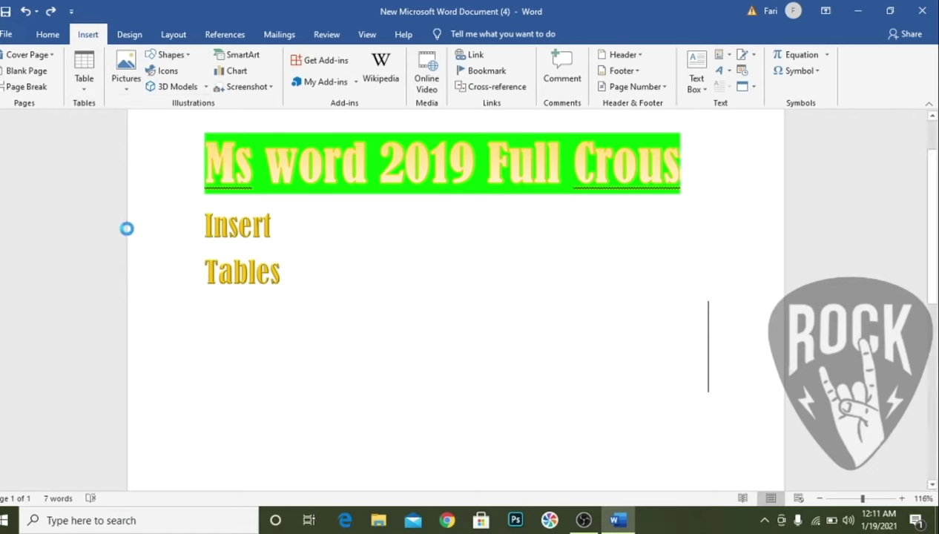
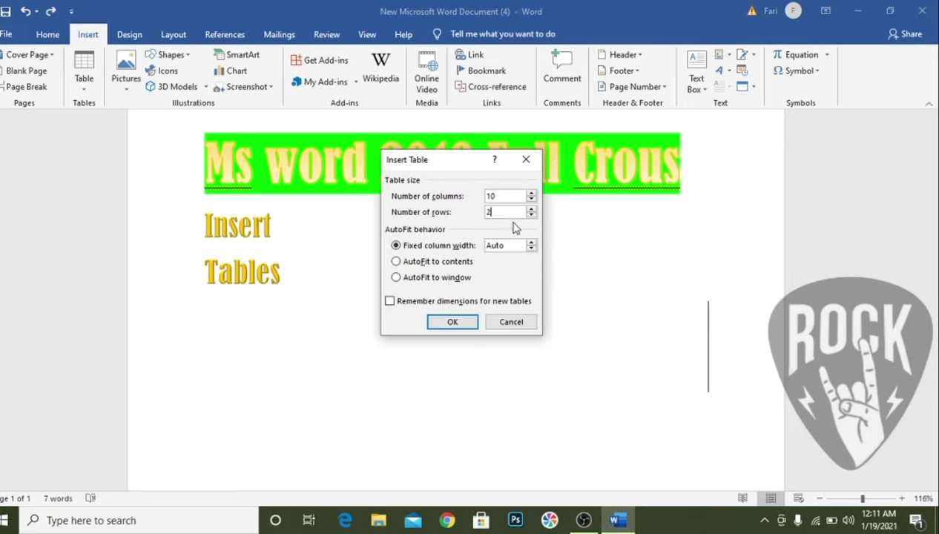
# - Insert the 10-column table under the Tables heading and select its right-hand columns
pyautogui.click(464, 322)
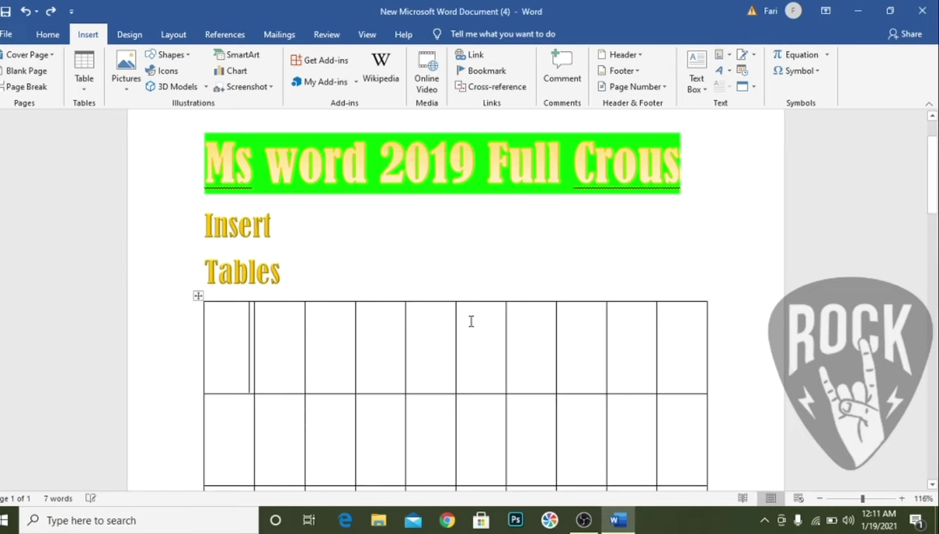
pyautogui.moveTo(933, 174)
pyautogui.mouseDown()
pyautogui.moveTo(935, 193)
pyautogui.moveTo(935, 176)
pyautogui.mouseUp()
pyautogui.moveTo(689, 197); pyautogui.dragTo(461, 319)
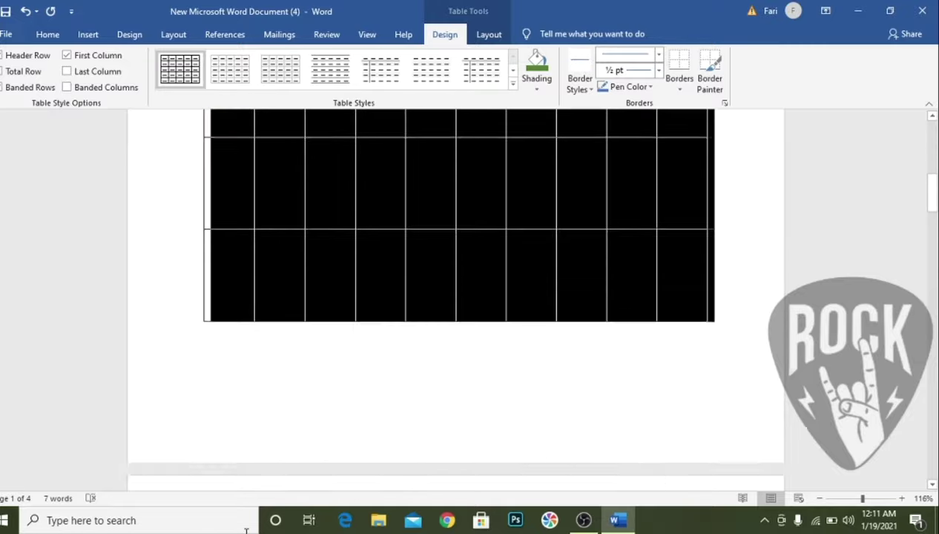
pyautogui.moveTo(924, 209)
pyautogui.mouseDown()
pyautogui.moveTo(920, 304)
pyautogui.moveTo(897, 361)
pyautogui.moveTo(888, 237)
pyautogui.mouseUp()
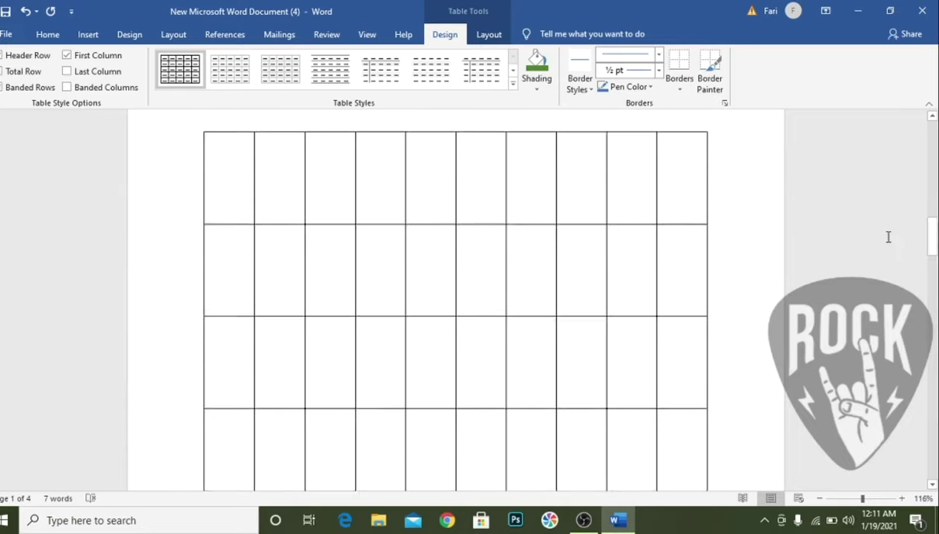
pyautogui.click(887, 236)
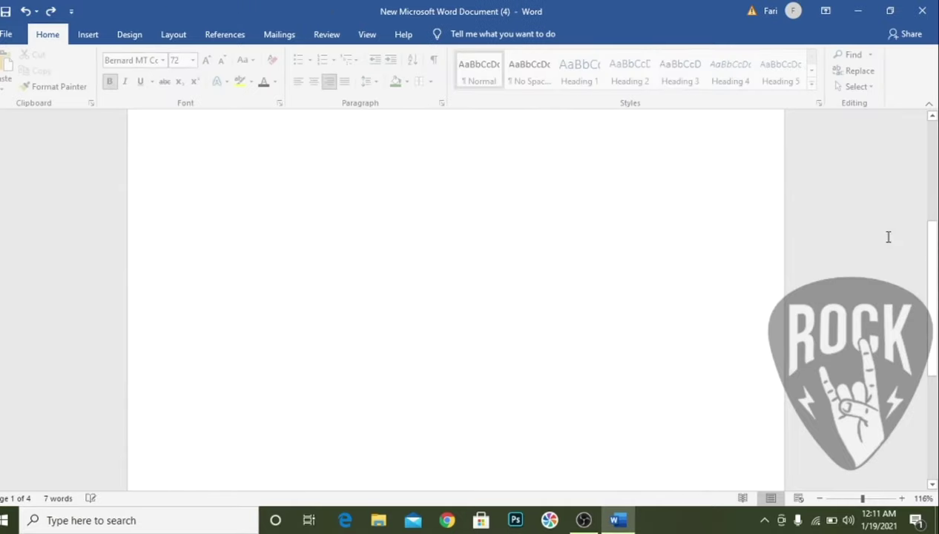
# - Insert a wide 22-column table under the Tables heading through Insert Table
pyautogui.click(88, 34)
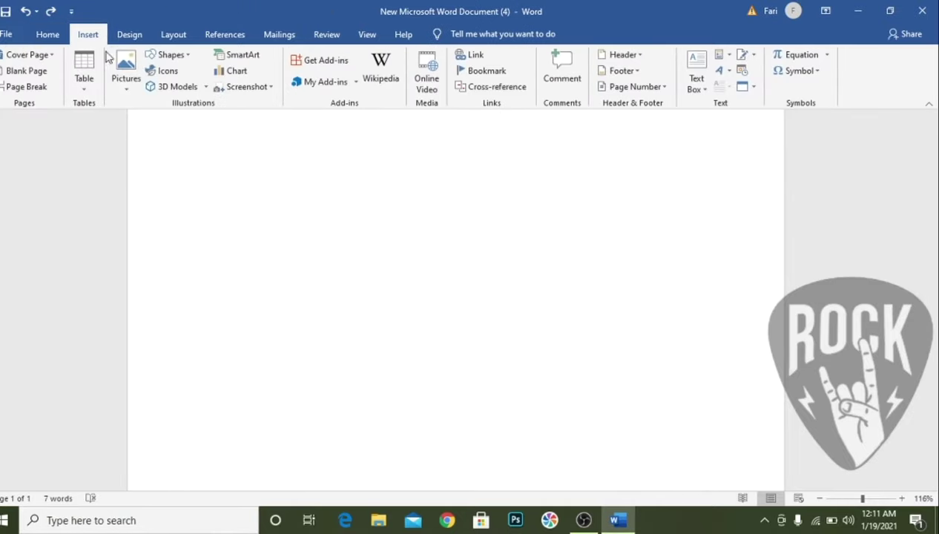
pyautogui.click(94, 91)
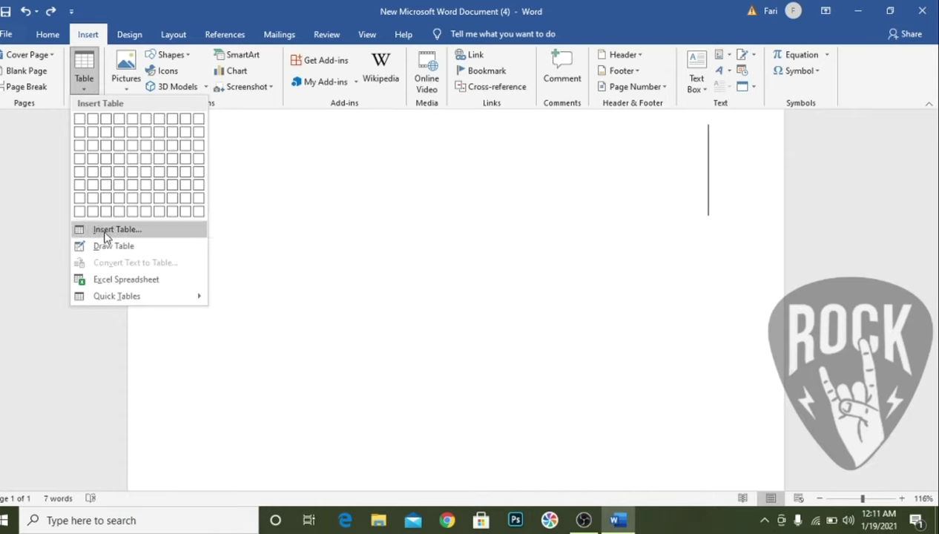
pyautogui.click(104, 226)
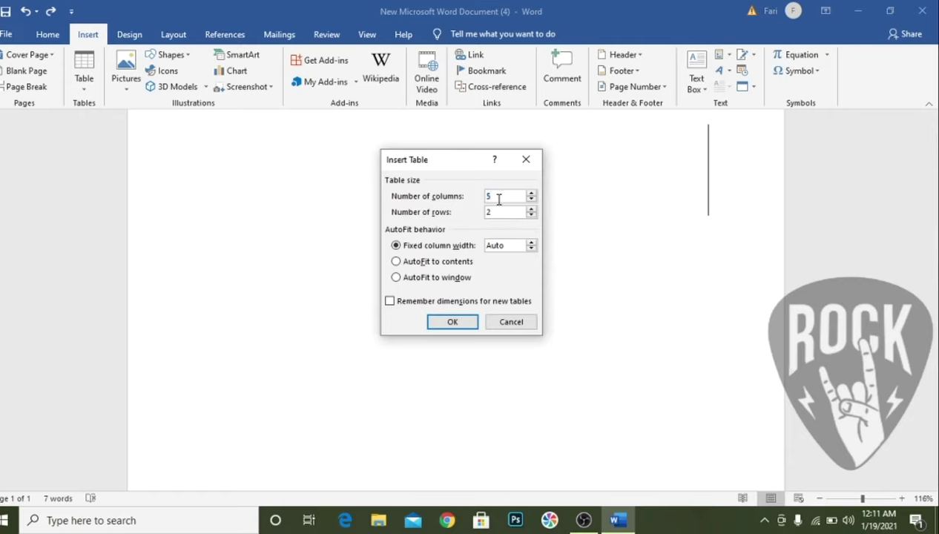
pyautogui.press('BackSpace')
pyautogui.write('2')
pyautogui.write('2')
pyautogui.click(452, 324)
pyautogui.moveTo(936, 161)
pyautogui.mouseDown()
pyautogui.moveTo(936, 200)
pyautogui.moveTo(932, 154)
pyautogui.mouseUp()
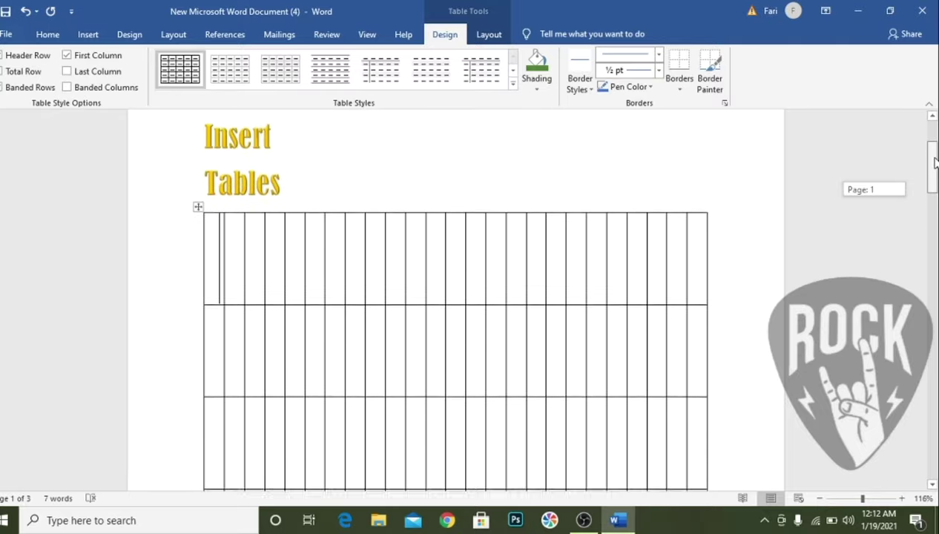
# - Paint 4½ pt borders along the table's top edge and first row
pyautogui.click(658, 70)
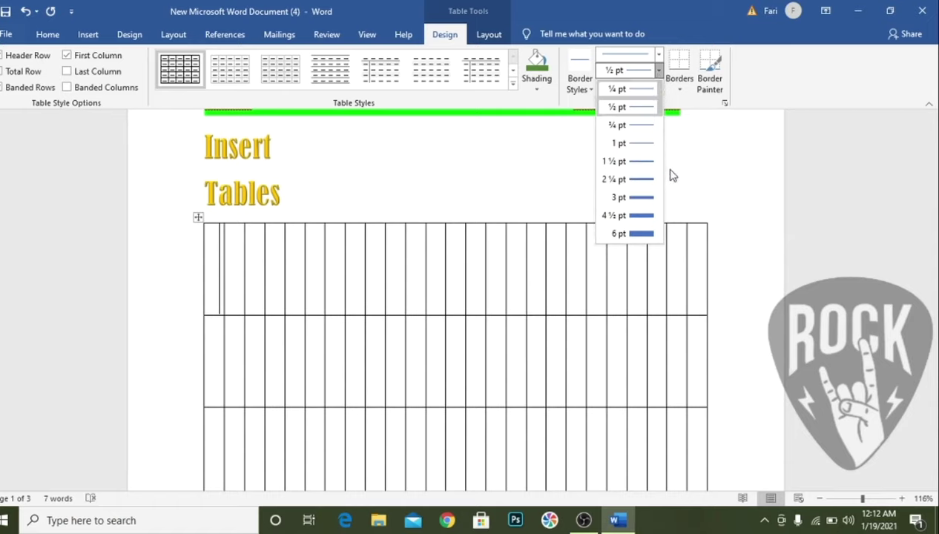
pyautogui.click(654, 213)
pyautogui.moveTo(708, 212); pyautogui.dragTo(455, 336)
pyautogui.moveTo(723, 309); pyautogui.dragTo(276, 307)
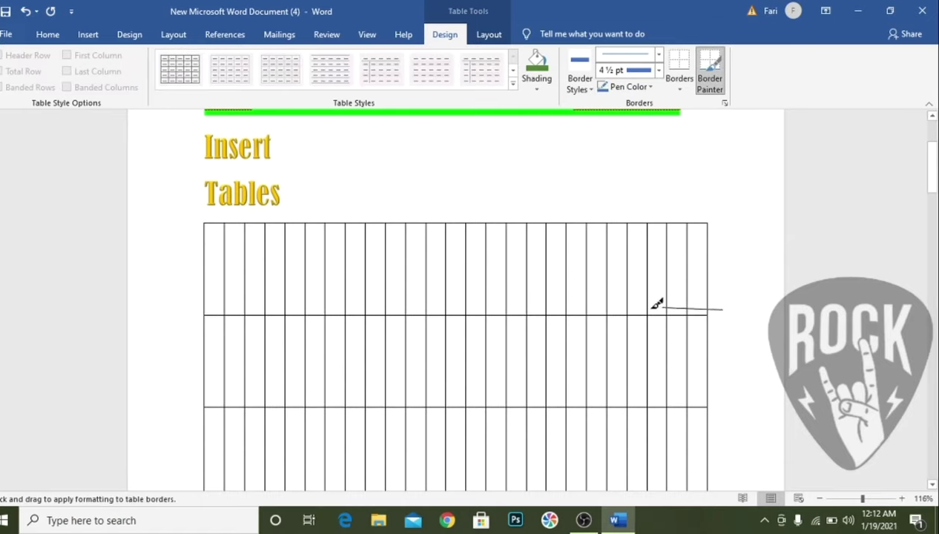
pyautogui.moveTo(275, 308); pyautogui.dragTo(210, 310)
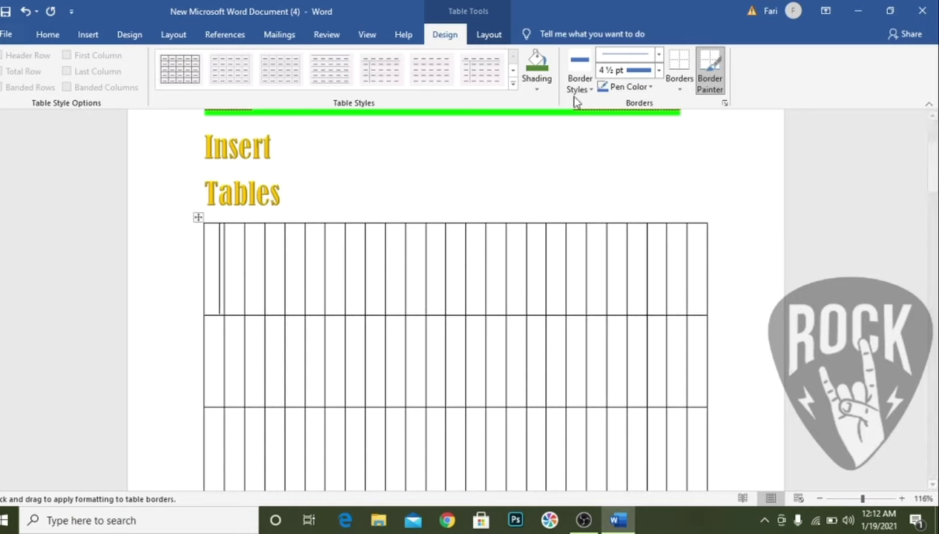
pyautogui.click(720, 83)
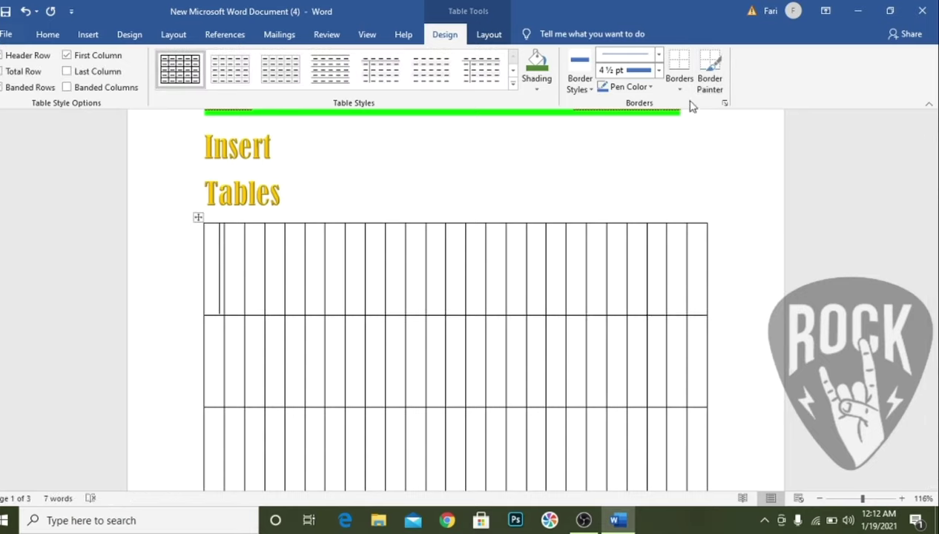
# - Adjust several table column widths, then undo the last two width changes
pyautogui.click(212, 236)
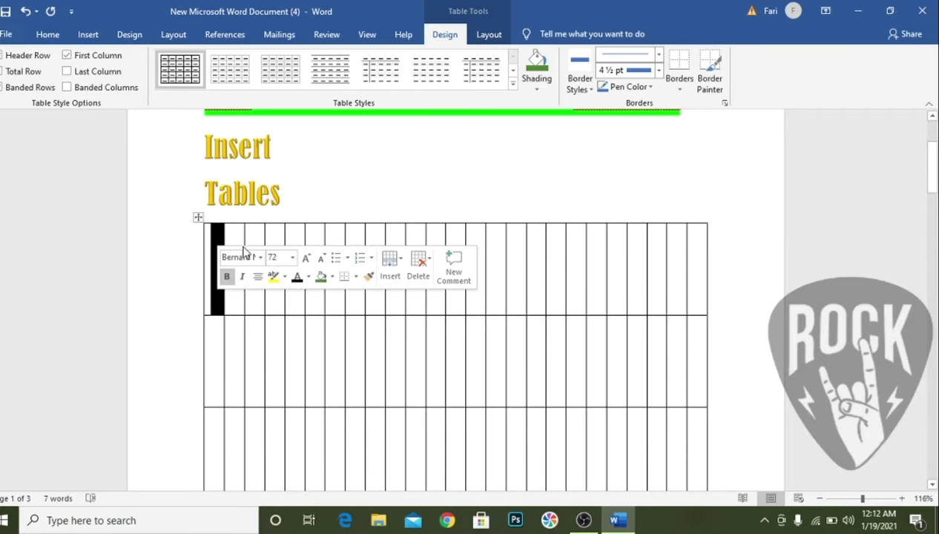
pyautogui.moveTo(244, 231); pyautogui.dragTo(251, 232)
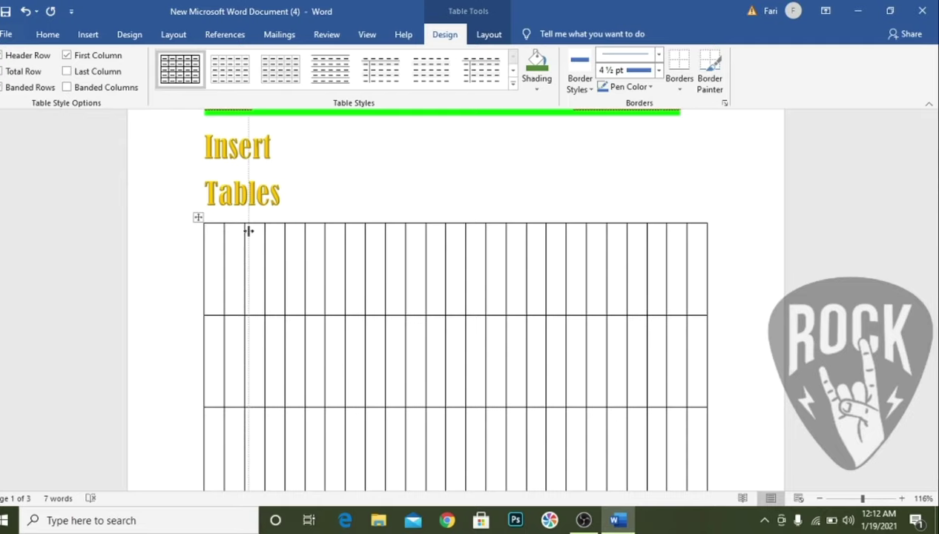
pyautogui.click(261, 237)
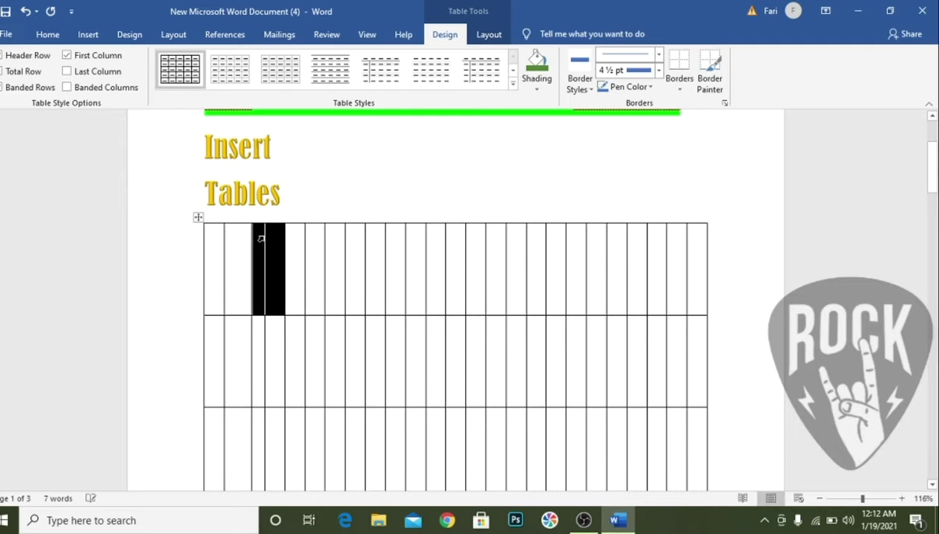
pyautogui.click(354, 258)
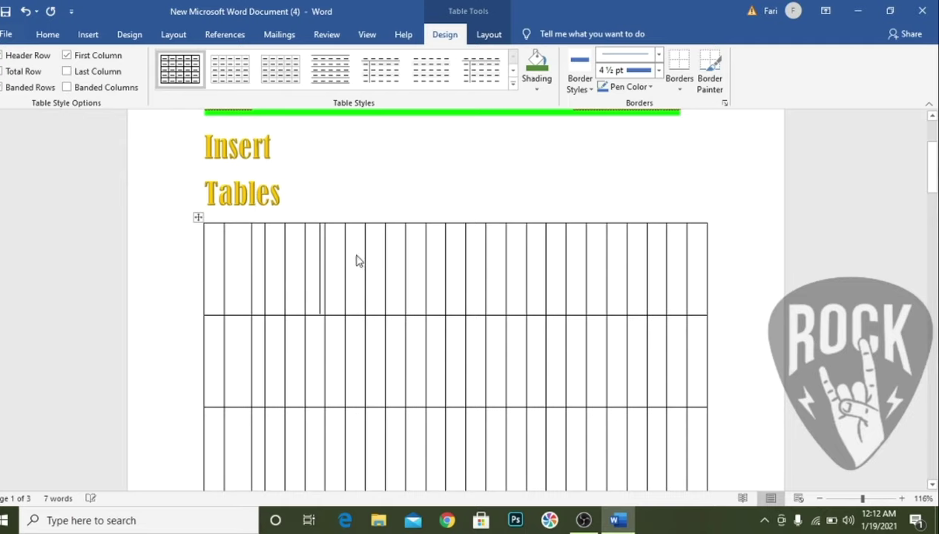
pyautogui.click(690, 222)
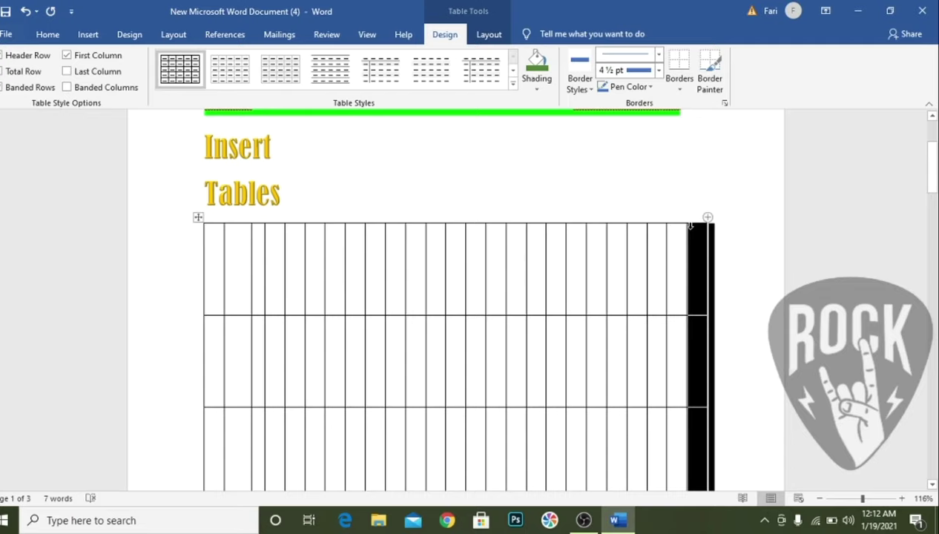
pyautogui.click(730, 292)
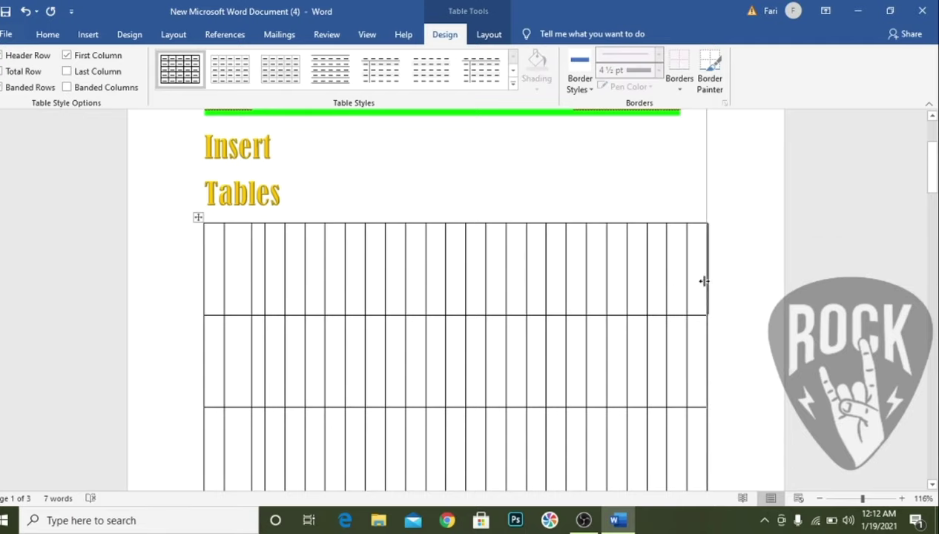
pyautogui.moveTo(704, 281); pyautogui.dragTo(697, 280)
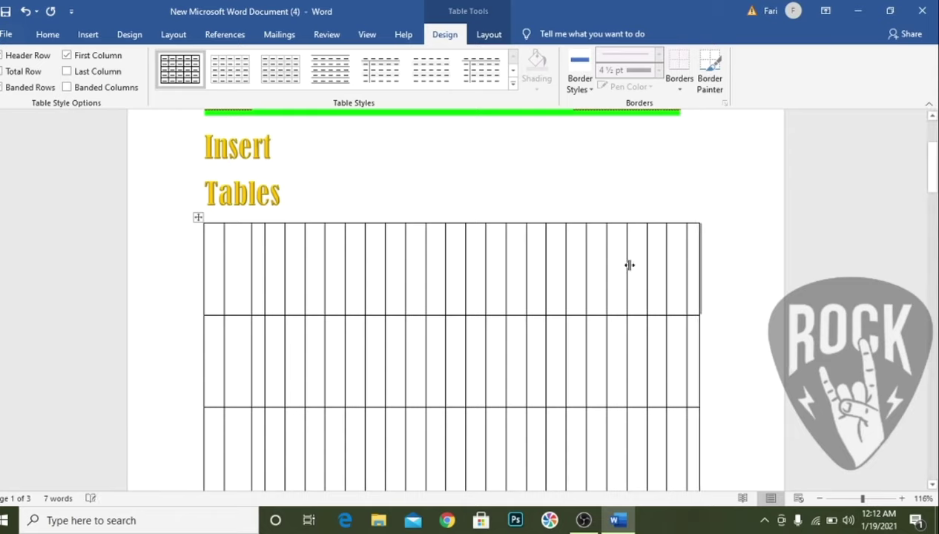
pyautogui.moveTo(626, 265); pyautogui.dragTo(632, 265)
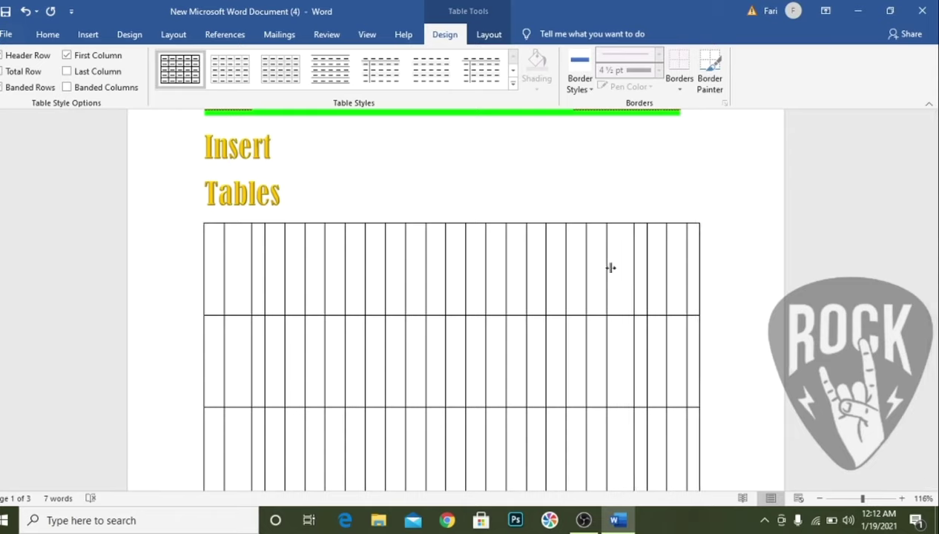
pyautogui.click(613, 268)
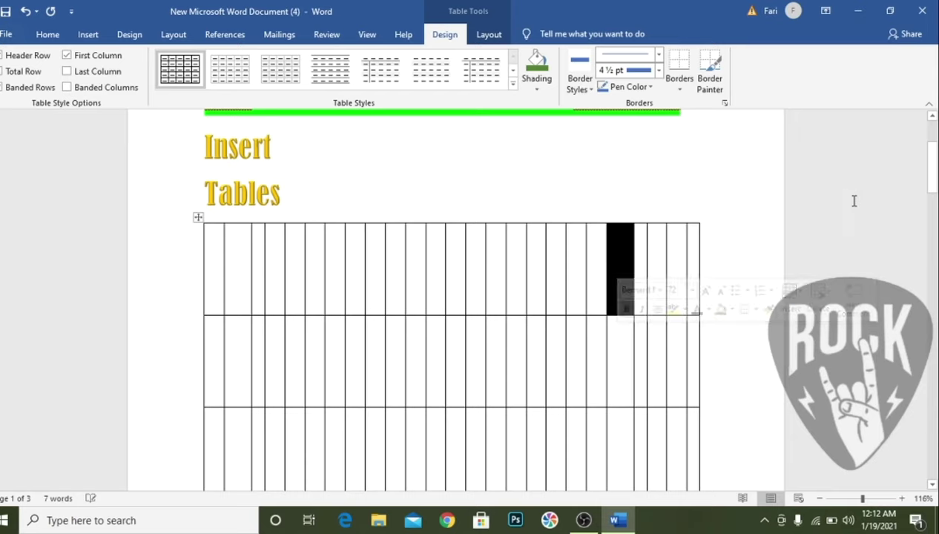
pyautogui.hotkey('ctrl', 'z')
pyautogui.hotkey('ctrl', 'z')
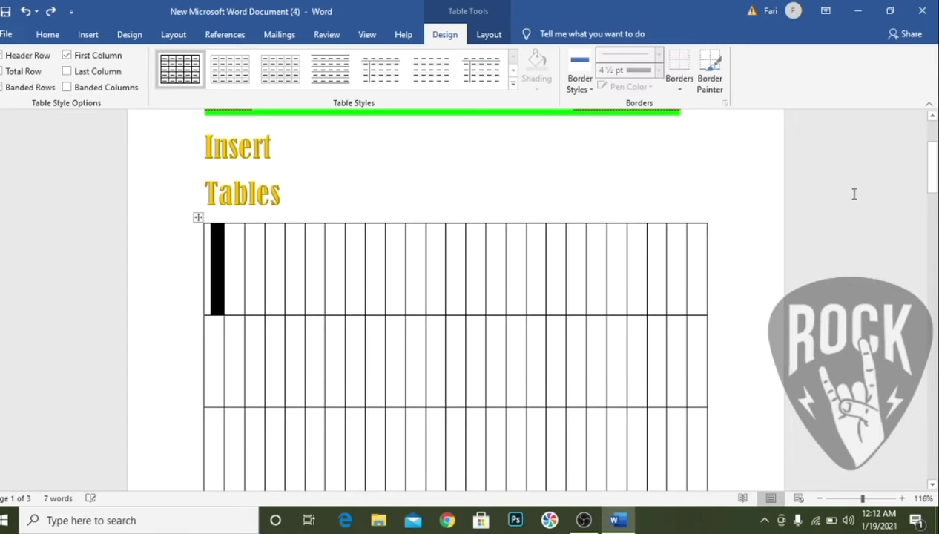
pyautogui.hotkey('ctrl', 'z')
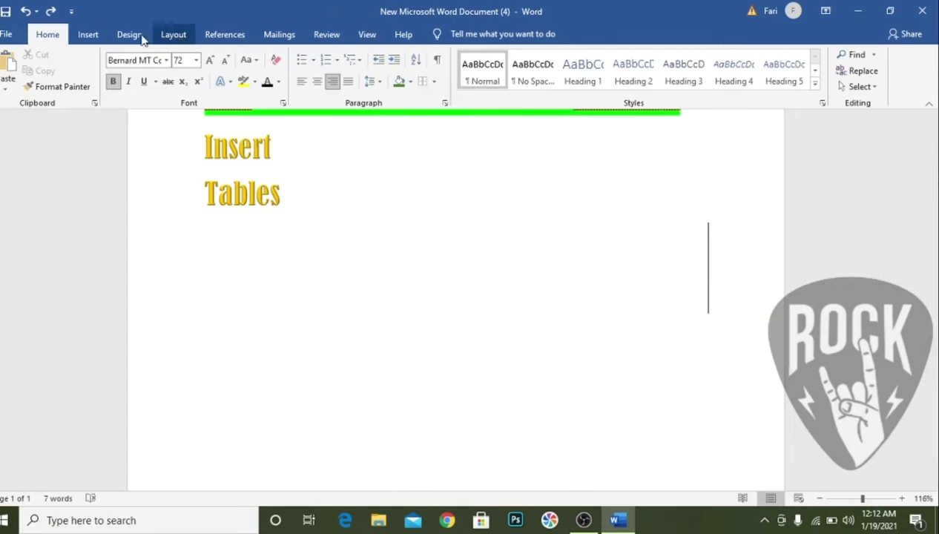
pyautogui.click(87, 35)
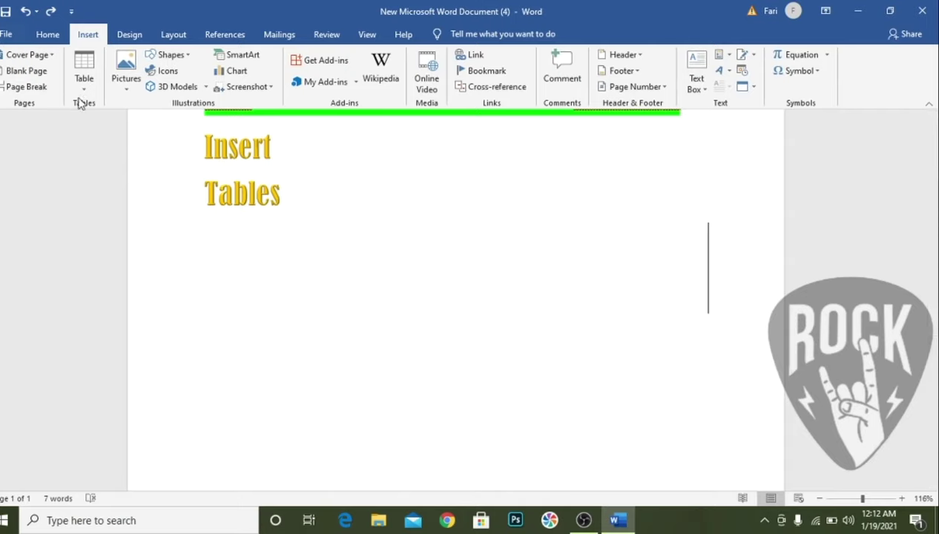
# - Insert the hgggj banknote picture from Downloads and shrink it to about 5.26 × 3.51 inches
pyautogui.click(124, 88)
pyautogui.click(144, 123)
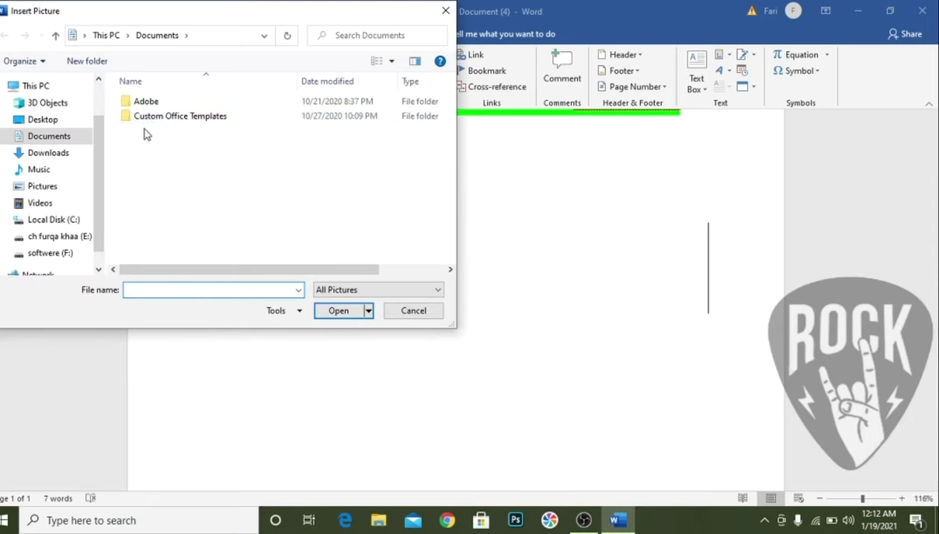
pyautogui.click(67, 155)
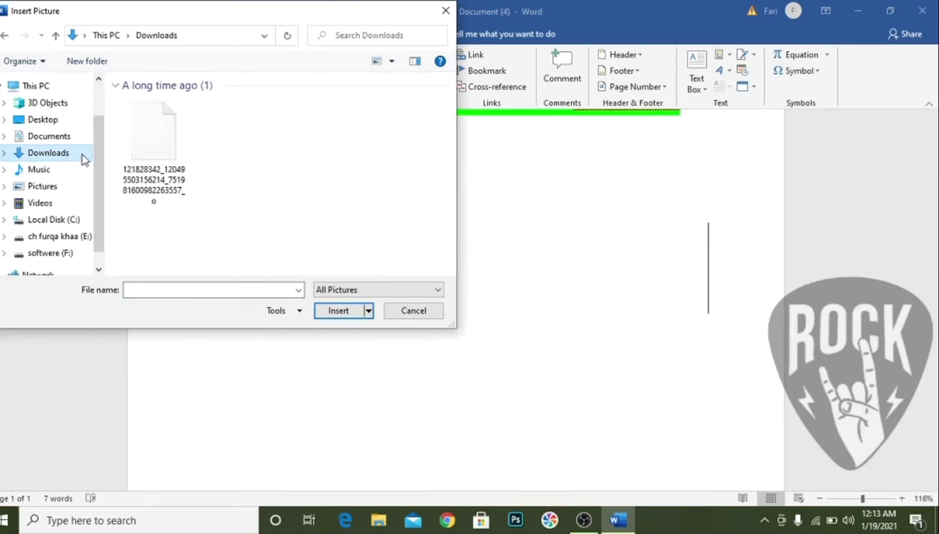
pyautogui.moveTo(448, 106); pyautogui.dragTo(449, 178)
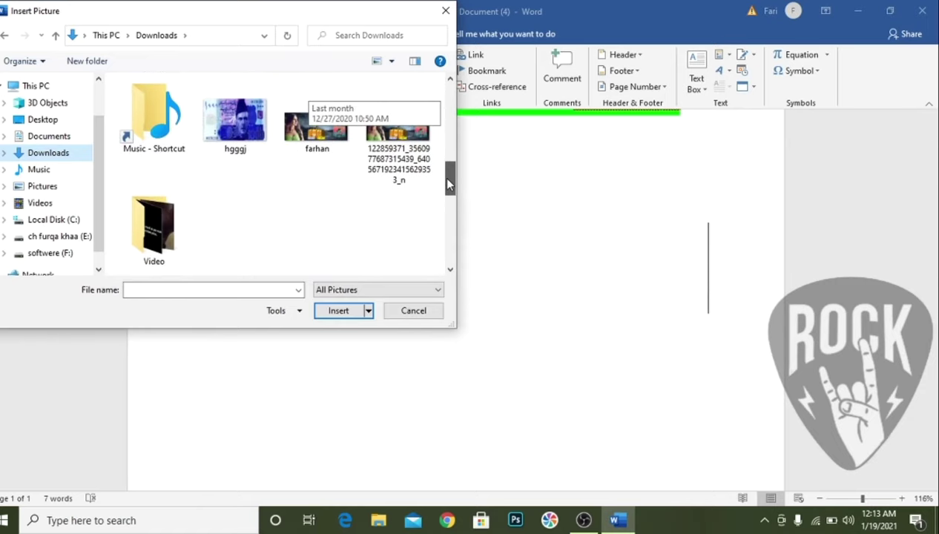
pyautogui.click(235, 118)
pyautogui.click(344, 311)
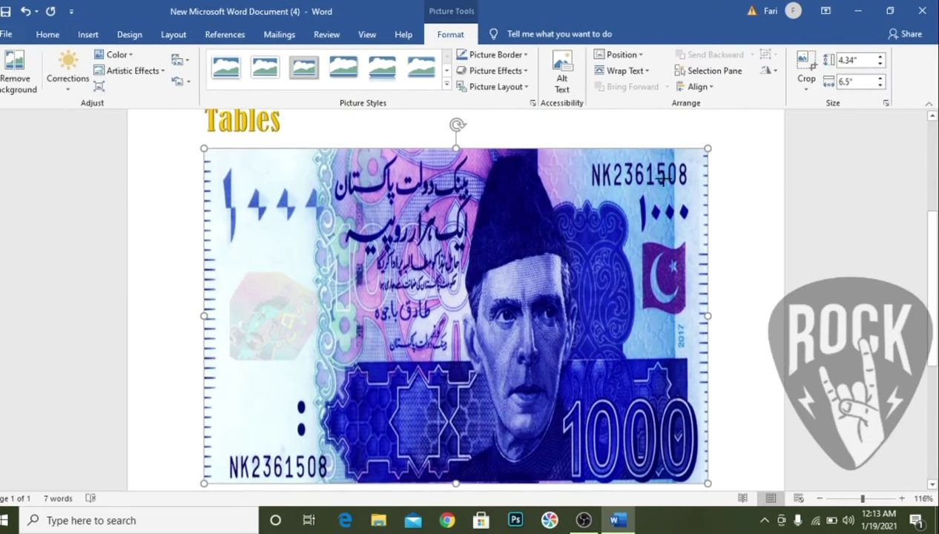
pyautogui.moveTo(706, 152); pyautogui.dragTo(631, 200)
pyautogui.moveTo(281, 431); pyautogui.dragTo(299, 419)
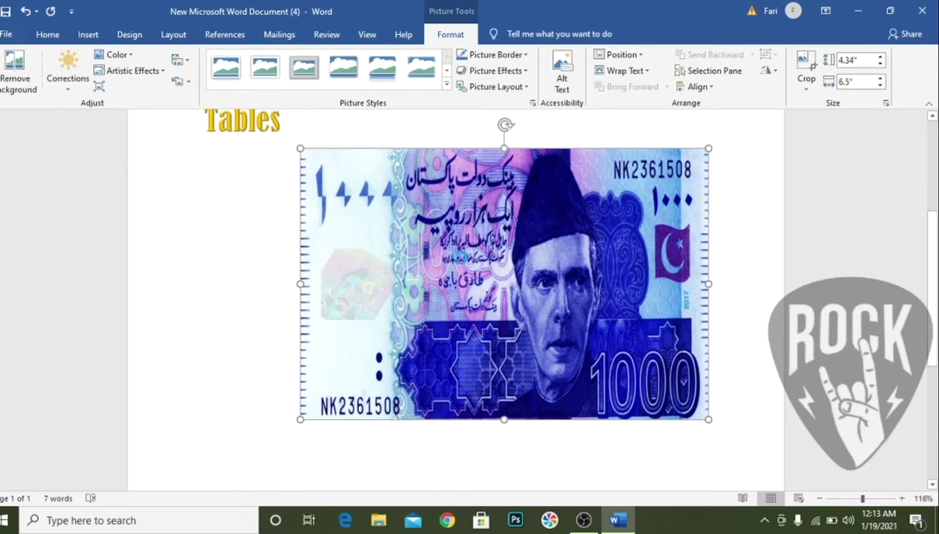
pyautogui.click(718, 258)
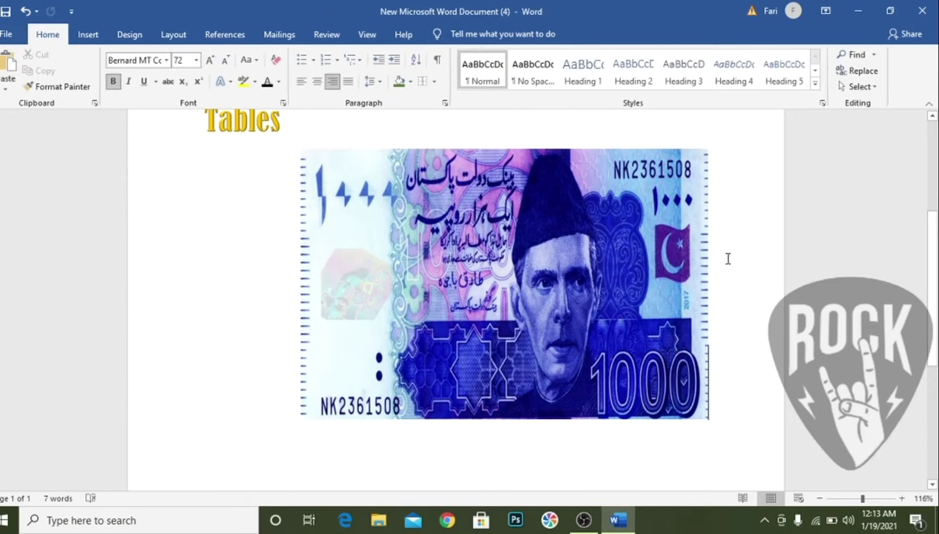
# - Type the caption 'This 1000 Note' on a new line below the banknote picture
pyautogui.press('Return')
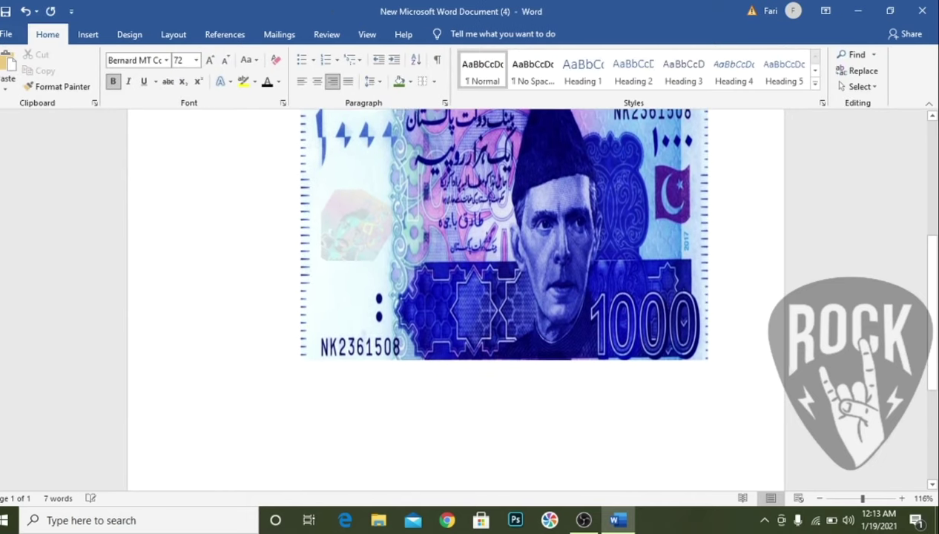
pyautogui.press('Left')
pyautogui.press('Left')
pyautogui.press('Return')
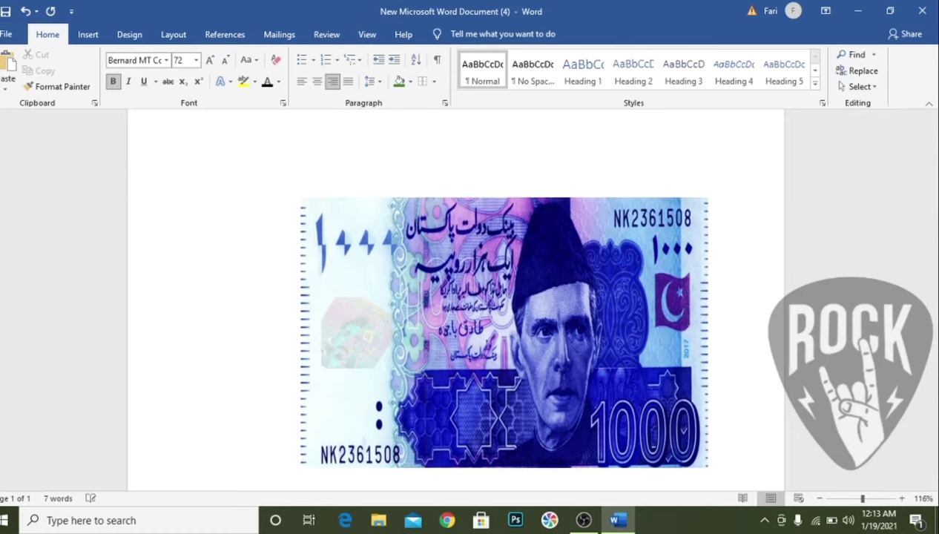
pyautogui.press('BackSpace')
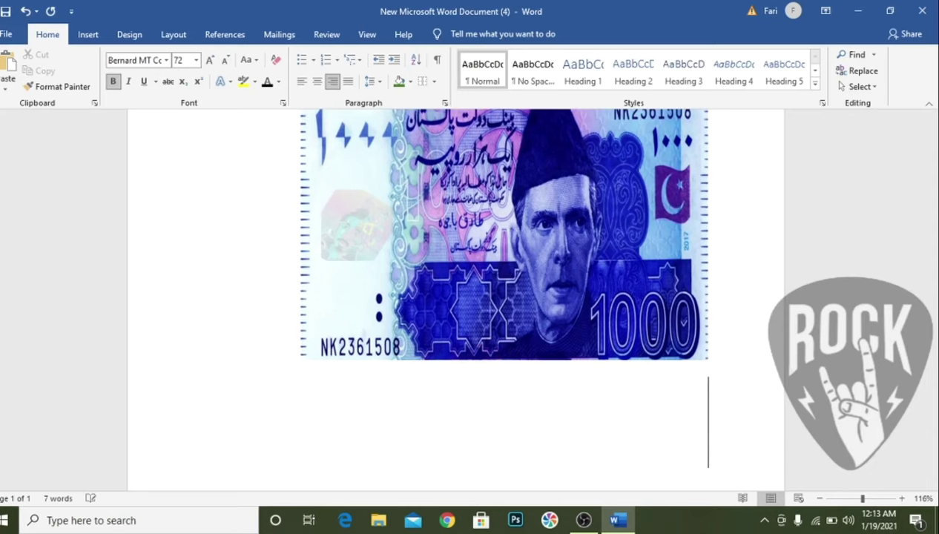
pyautogui.write('th')
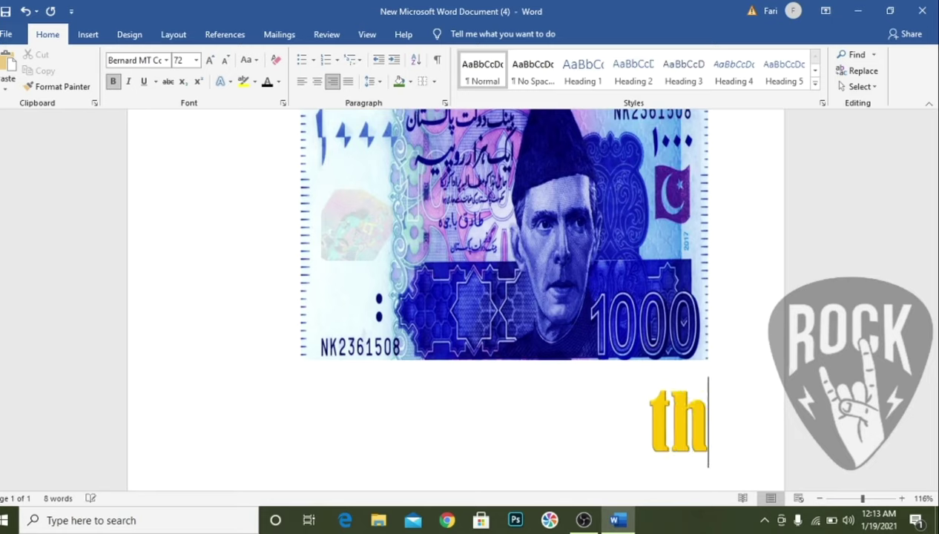
pyautogui.write('is ')
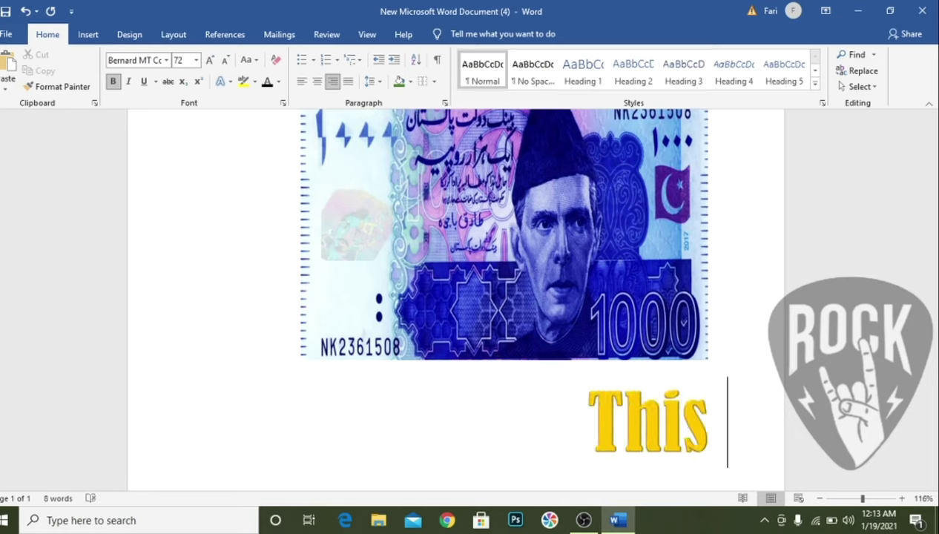
pyautogui.write('!')
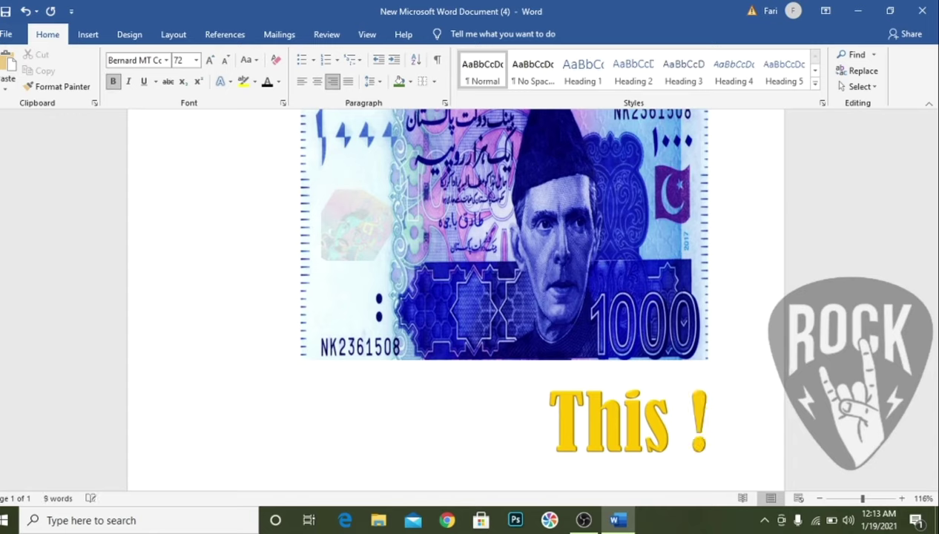
pyautogui.press('BackSpace')
pyautogui.write('100')
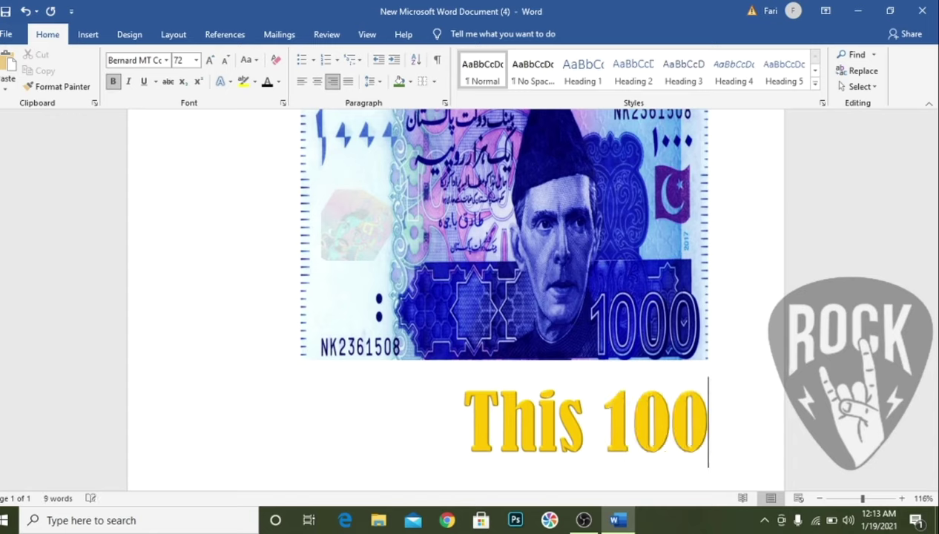
pyautogui.write('0 N')
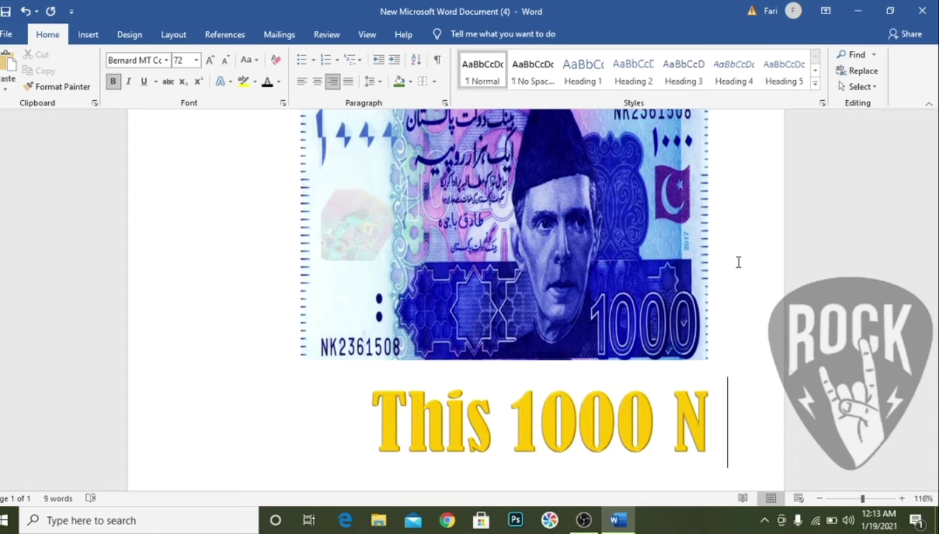
pyautogui.write('ote')
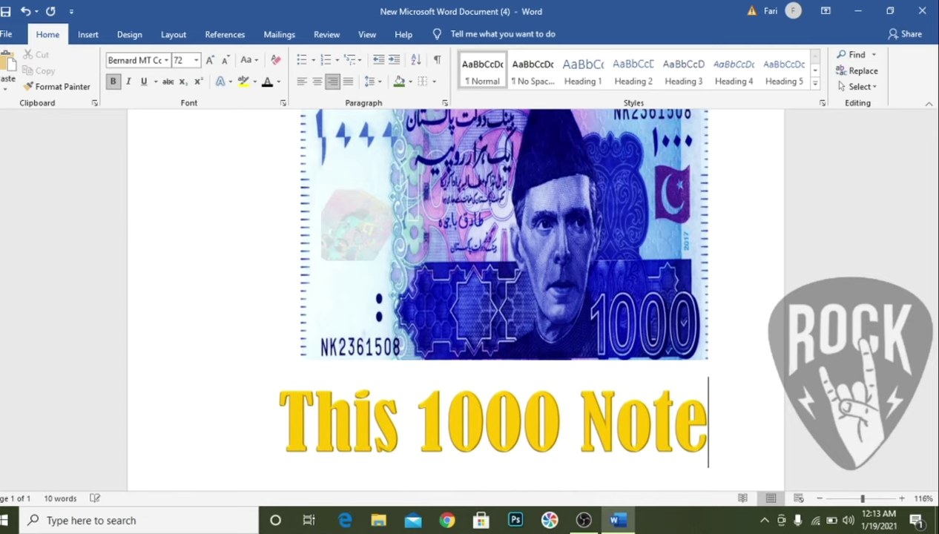
pyautogui.moveTo(931, 318)
pyautogui.mouseDown()
pyautogui.moveTo(935, 337)
pyautogui.moveTo(917, 317)
pyautogui.moveTo(920, 326)
pyautogui.mouseUp()
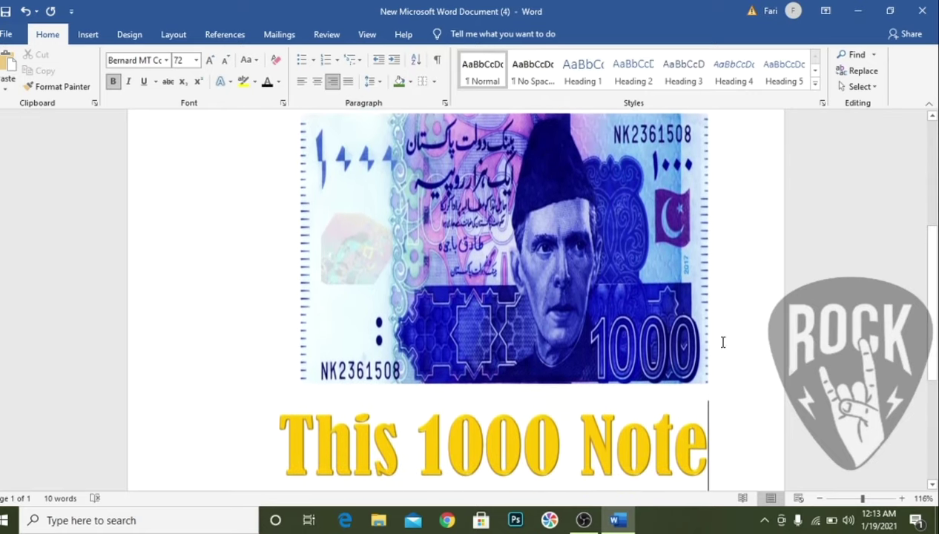
pyautogui.click(709, 379)
# - Enlarge and widen the banknote picture by dragging its handles
pyautogui.moveTo(711, 381); pyautogui.dragTo(717, 390)
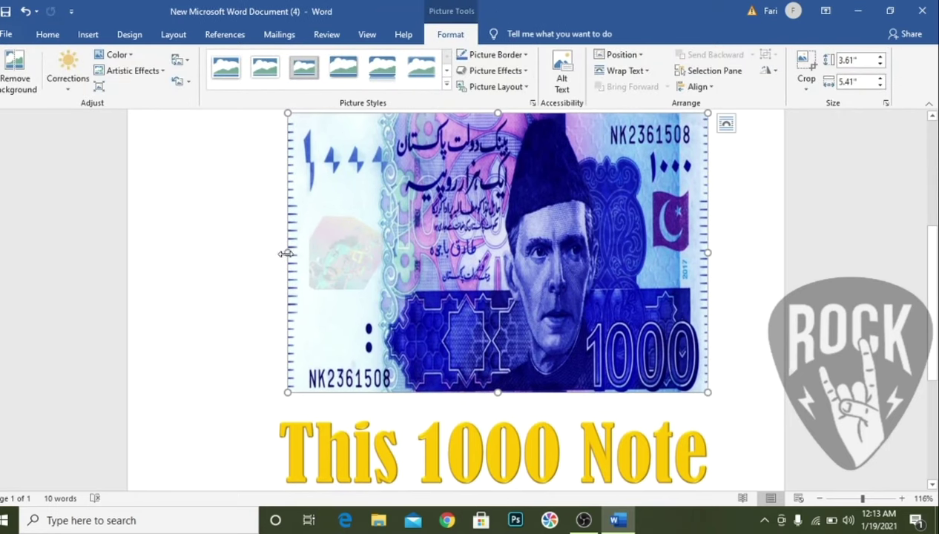
pyautogui.moveTo(286, 252); pyautogui.dragTo(204, 253)
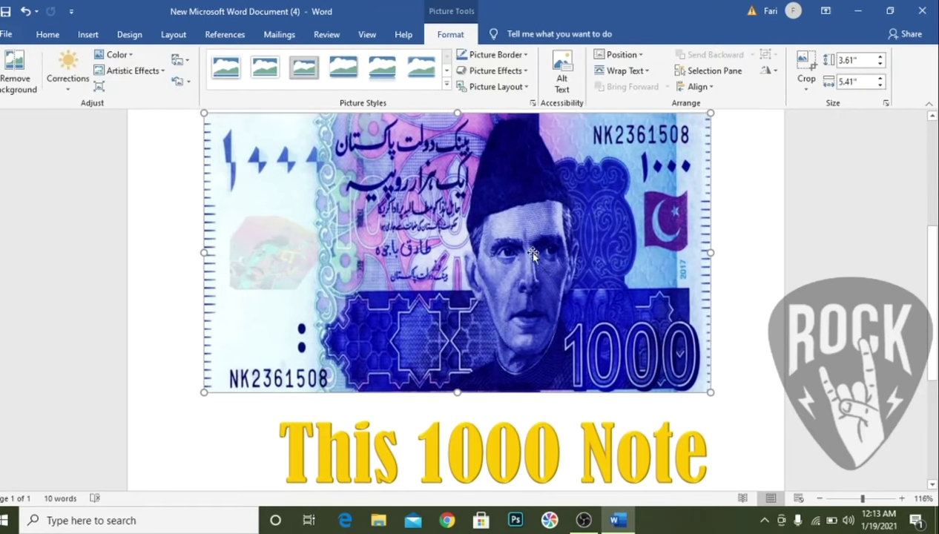
pyautogui.moveTo(715, 252); pyautogui.dragTo(741, 252)
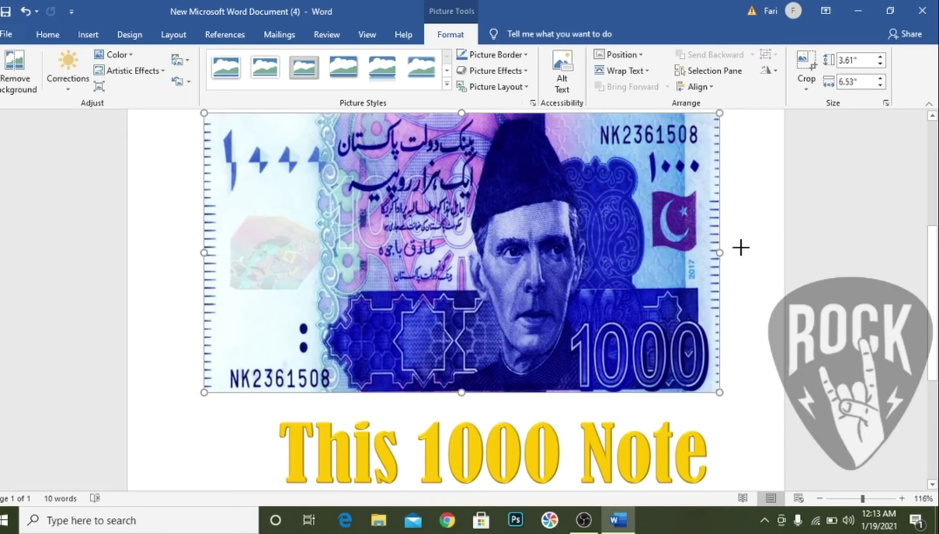
pyautogui.scroll(3, 936, 220)
pyautogui.scroll(1, 937, 219)
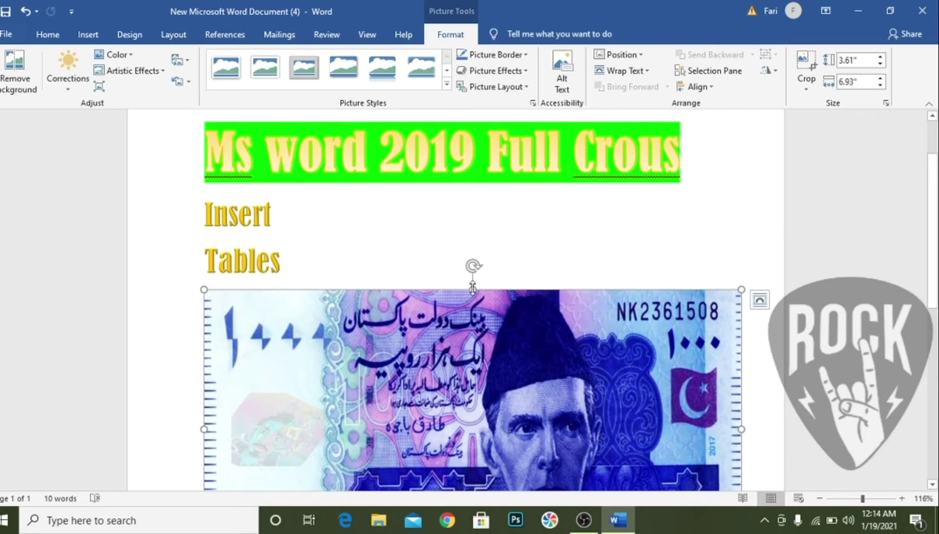
pyautogui.moveTo(472, 288); pyautogui.dragTo(473, 276)
pyautogui.scroll(-5, 937, 263)
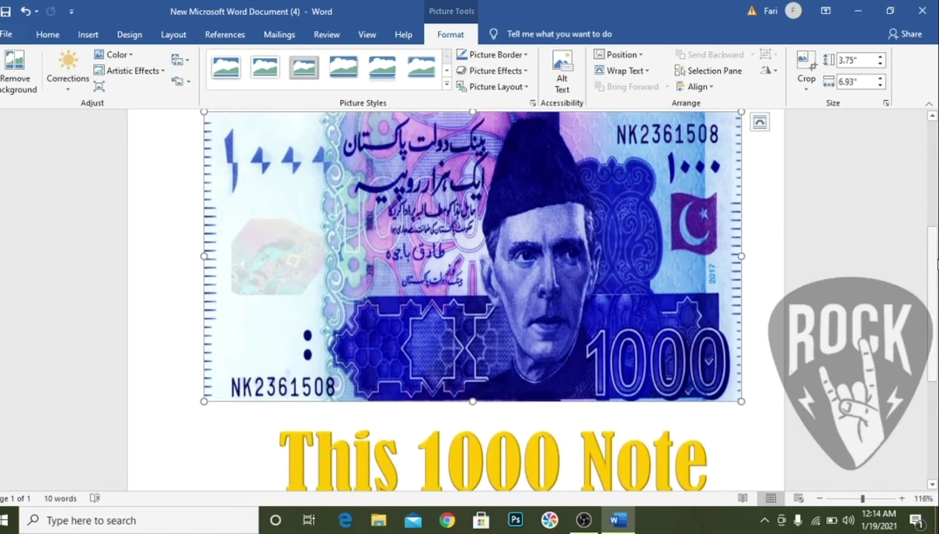
pyautogui.scroll(-4, 936, 263)
pyautogui.scroll(4, 933, 258)
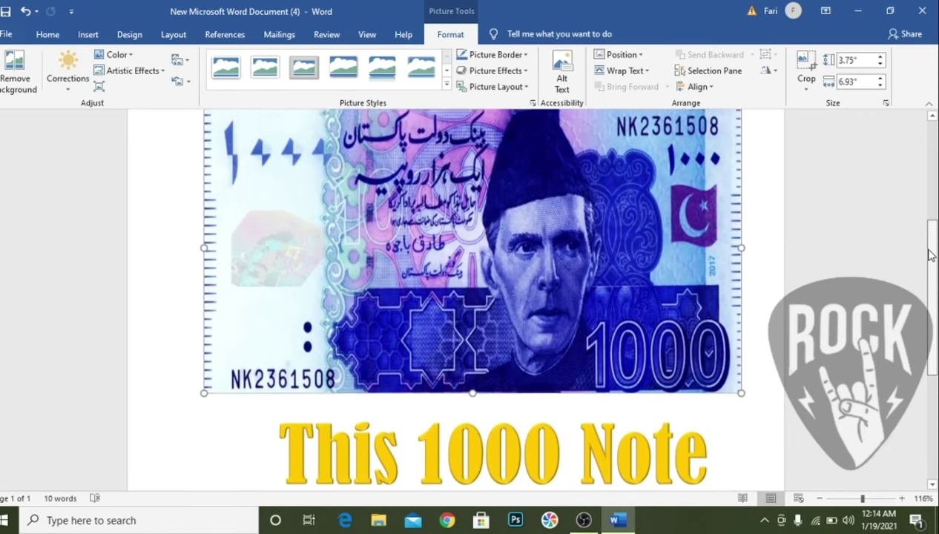
# - Delete the remaining caption text and the banknote picture
pyautogui.click(295, 284)
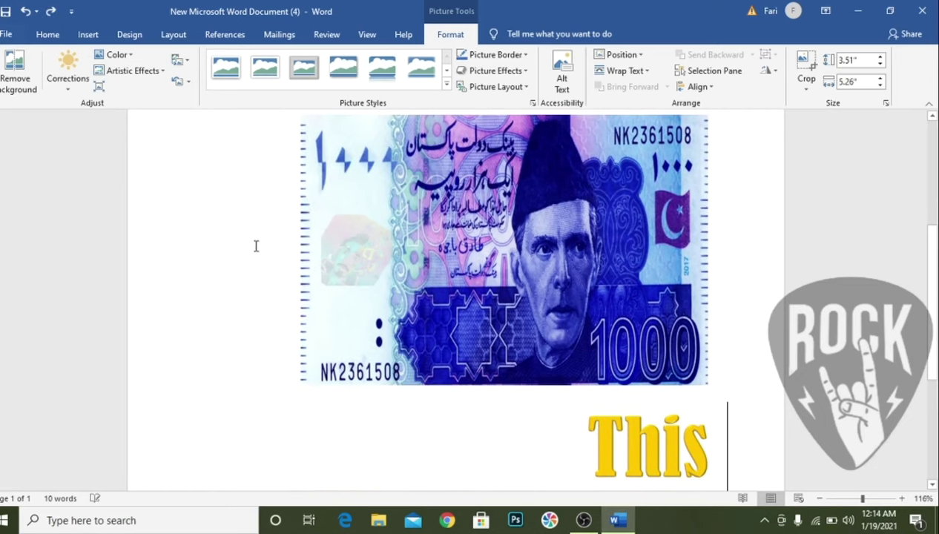
pyautogui.press('BackSpace')
pyautogui.press('BackSpace')
pyautogui.press('BackSpace')
pyautogui.press('BackSpace')
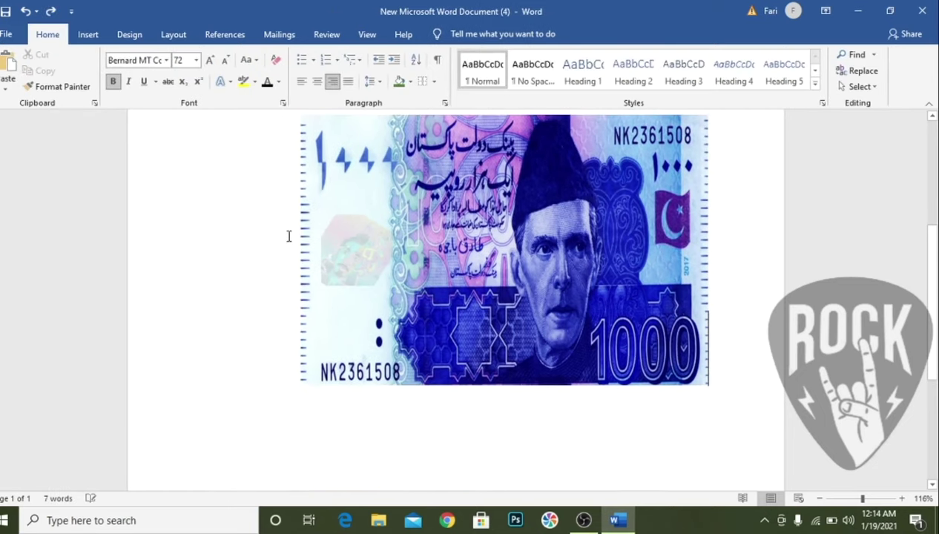
pyautogui.hotkey('shift', 'Left')
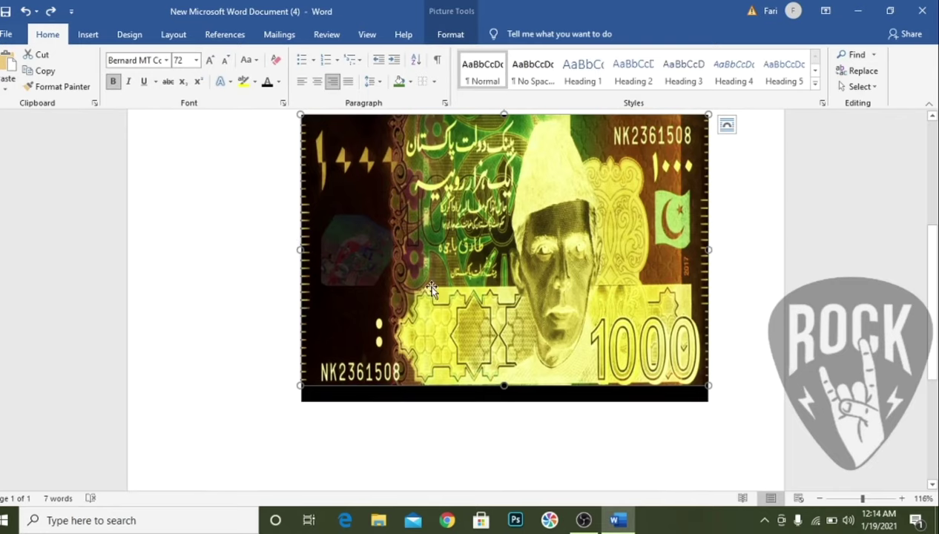
pyautogui.press('Delete')
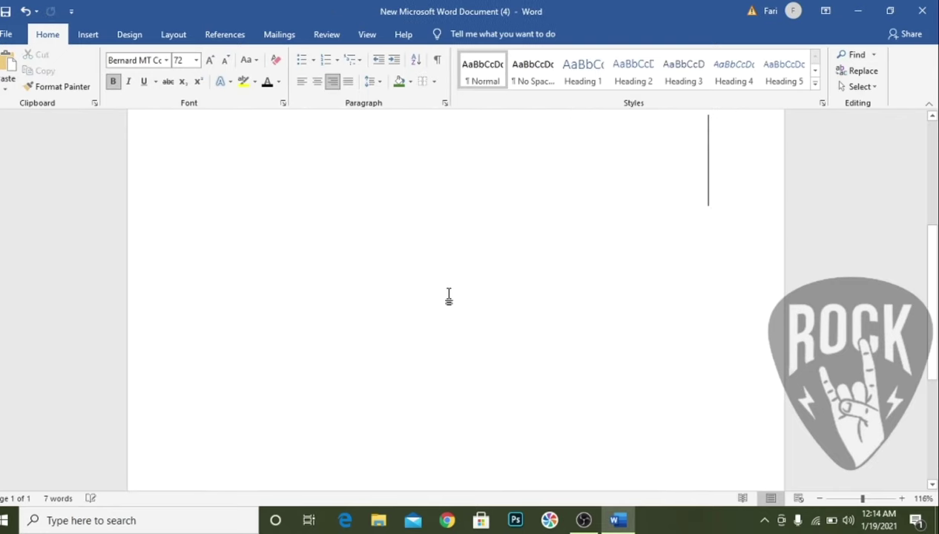
pyautogui.scroll(3, 936, 178)
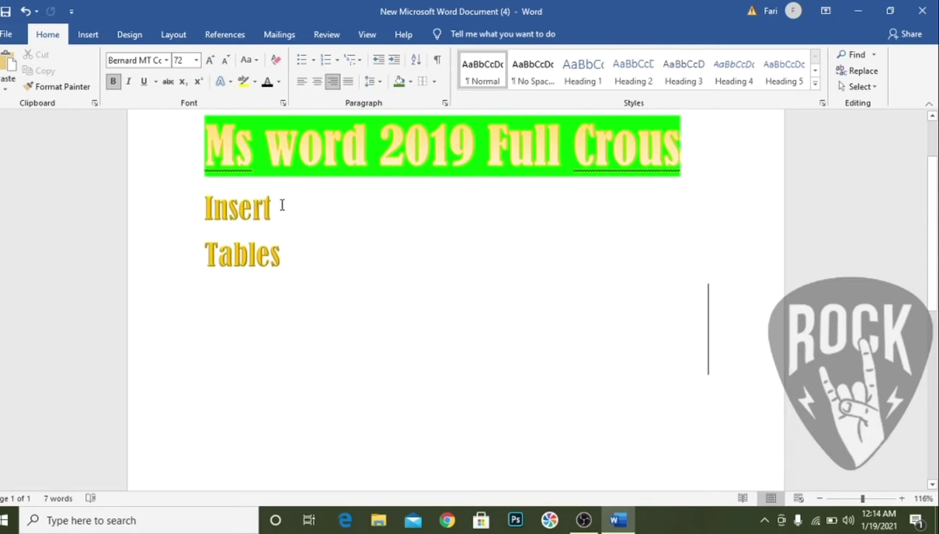
# - Remove the Tables heading so only the title and Insert heading remain
pyautogui.click(83, 34)
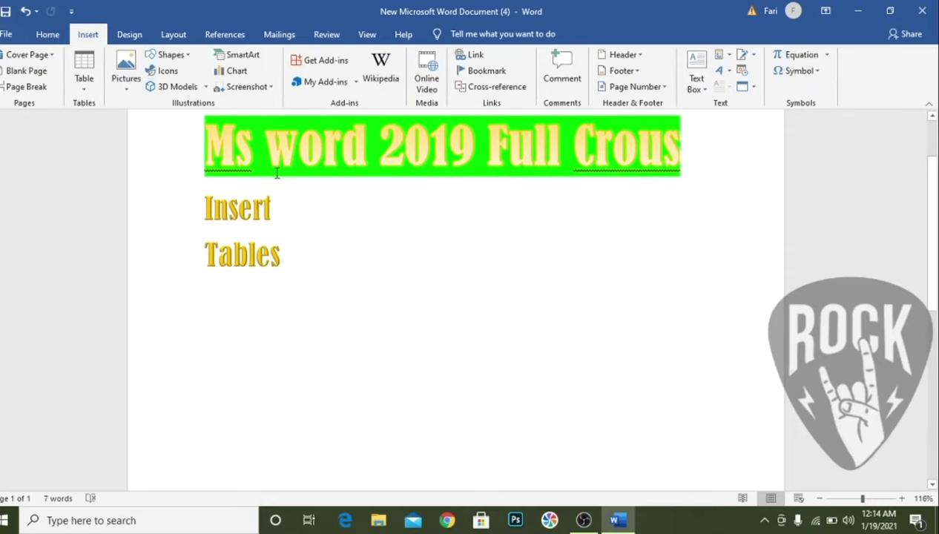
pyautogui.moveTo(293, 252); pyautogui.dragTo(205, 256)
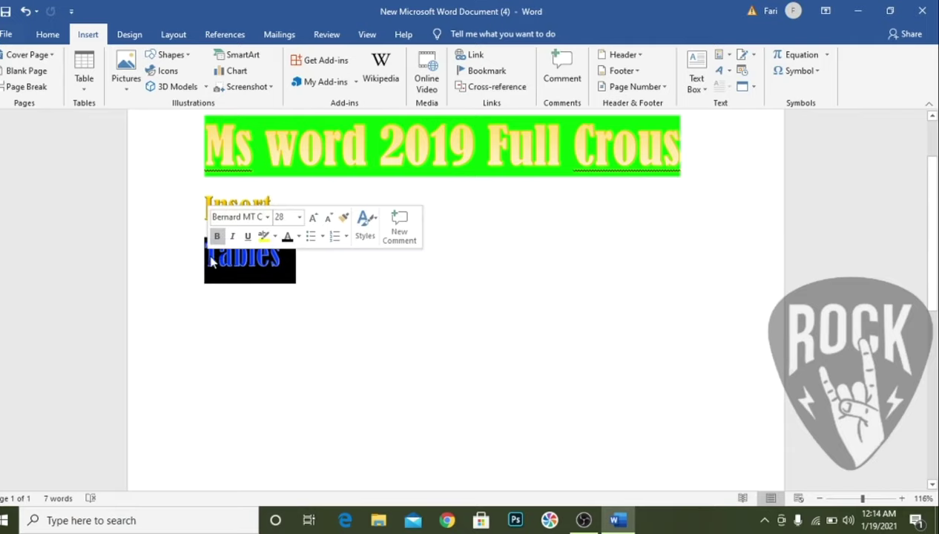
pyautogui.write('Sha')
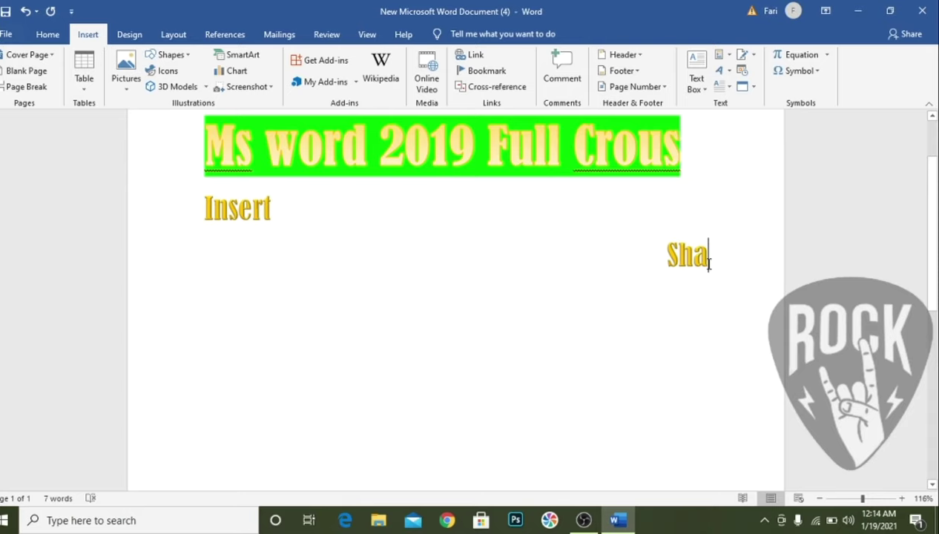
pyautogui.press('BackSpace')
pyautogui.press('BackSpace')
pyautogui.press('BackSpace')
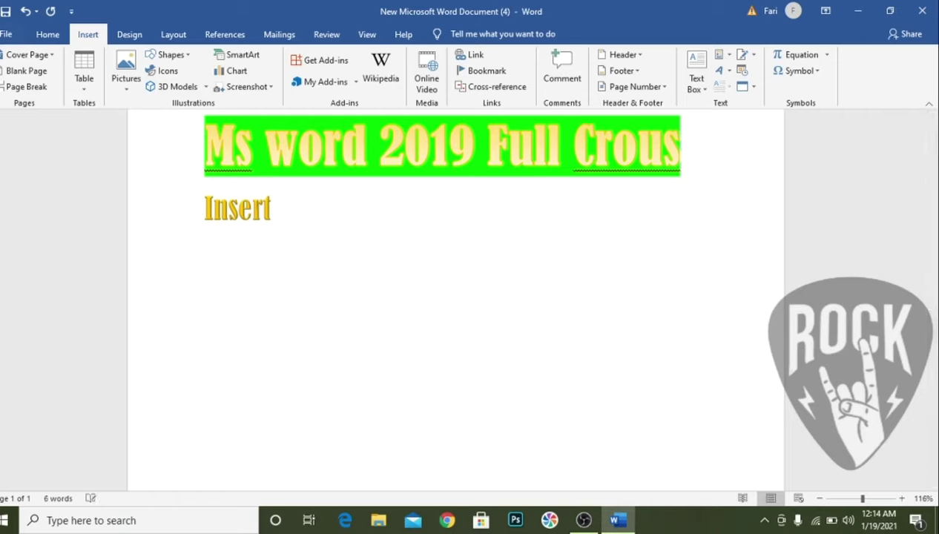
pyautogui.hotkey('ctrl', 'z')
pyautogui.hotkey('ctrl', 'z')
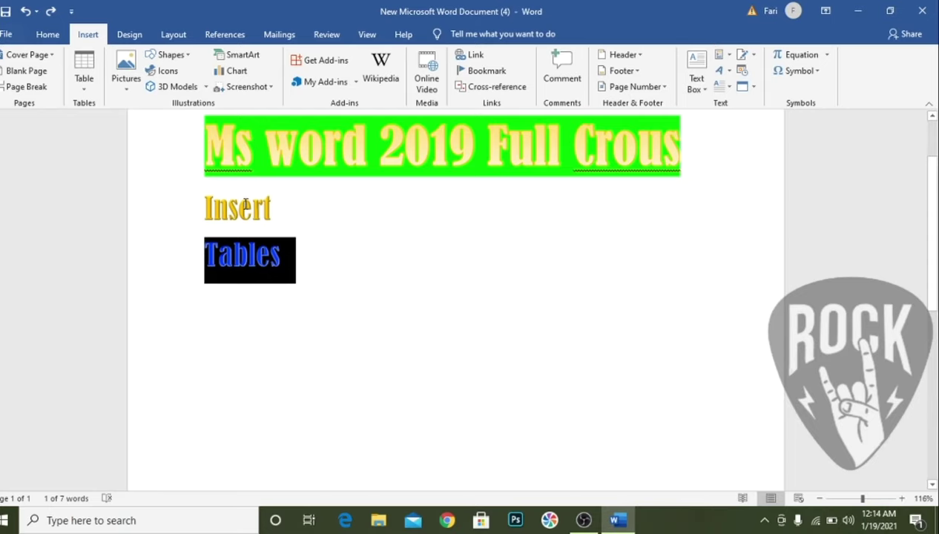
pyautogui.hotkey('ctrl', 'z')
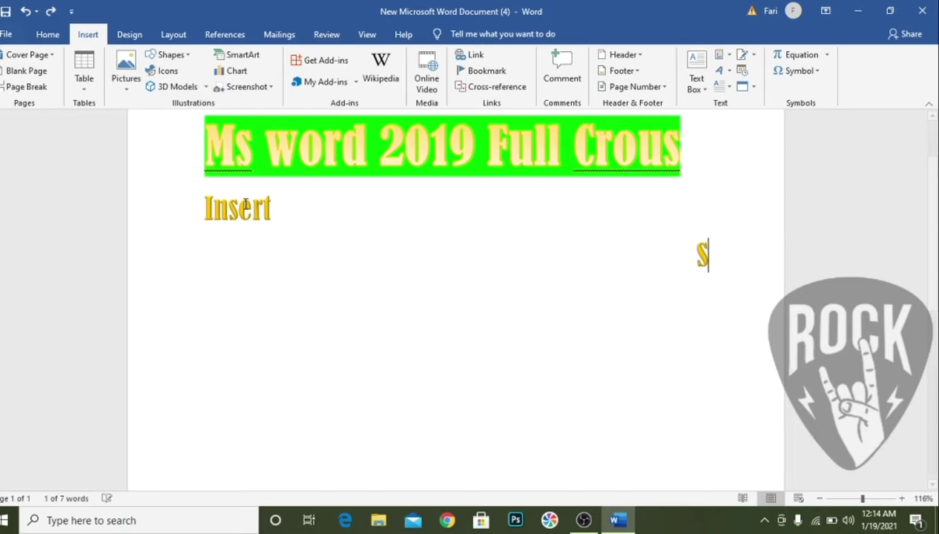
pyautogui.hotkey('ctrl', 'z')
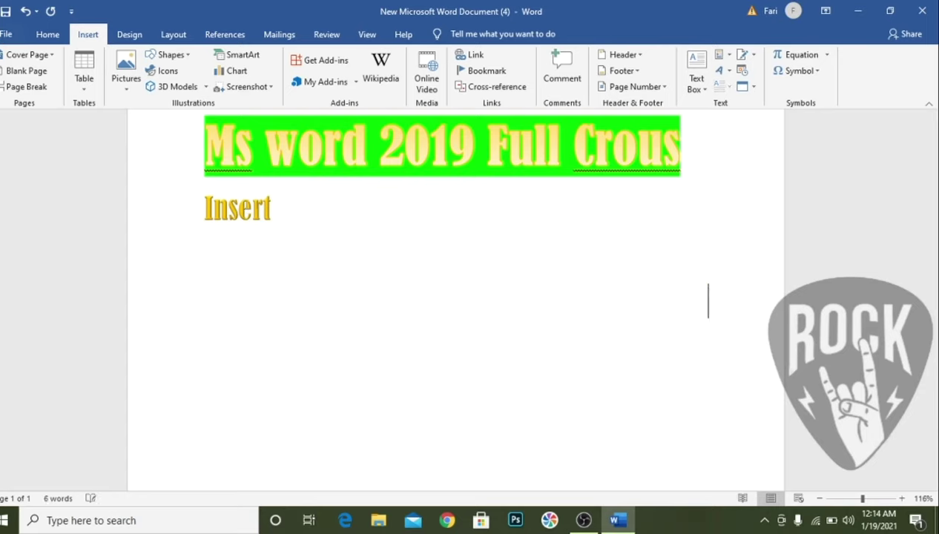
pyautogui.click(182, 59)
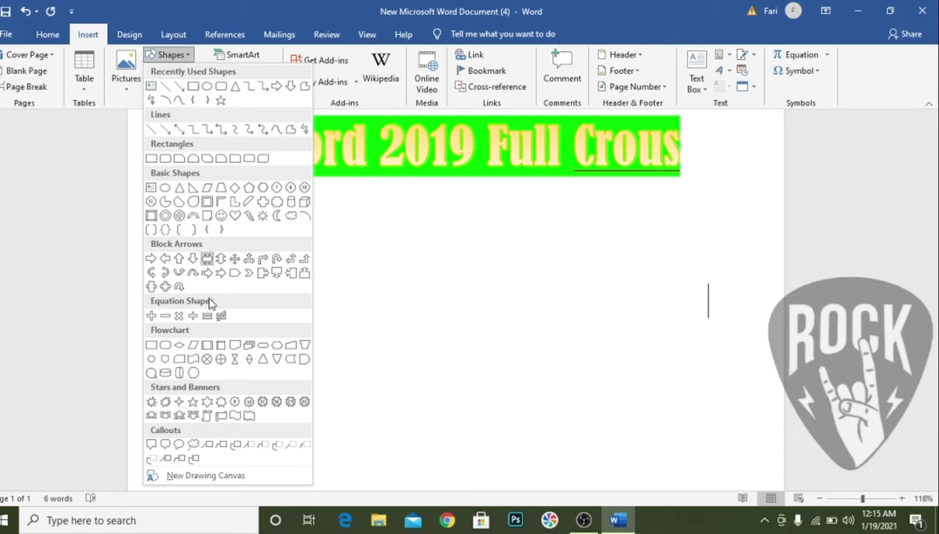
# - Draw an enlarged explosion shape below Insert and give it a yellow gradient style
pyautogui.click(190, 407)
pyautogui.moveTo(240, 270); pyautogui.dragTo(373, 339)
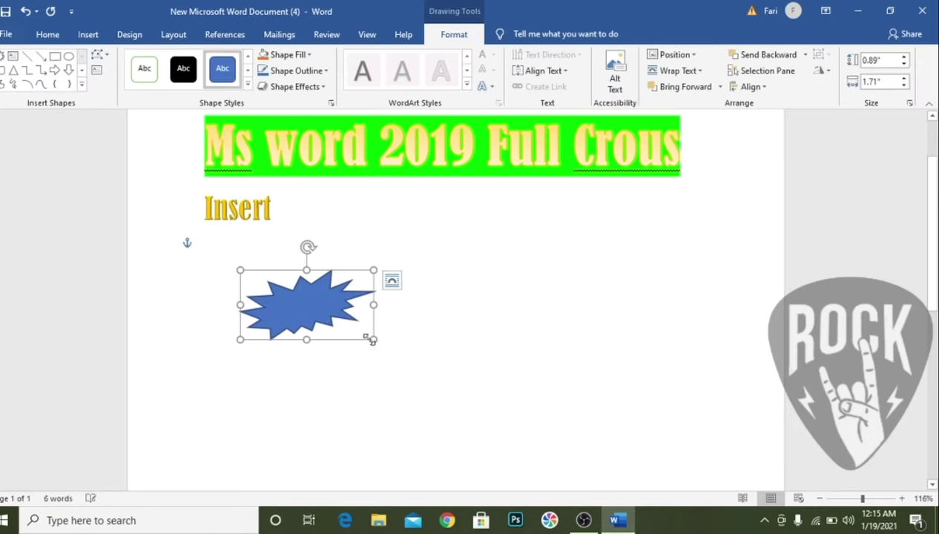
pyautogui.moveTo(373, 339); pyautogui.dragTo(465, 412)
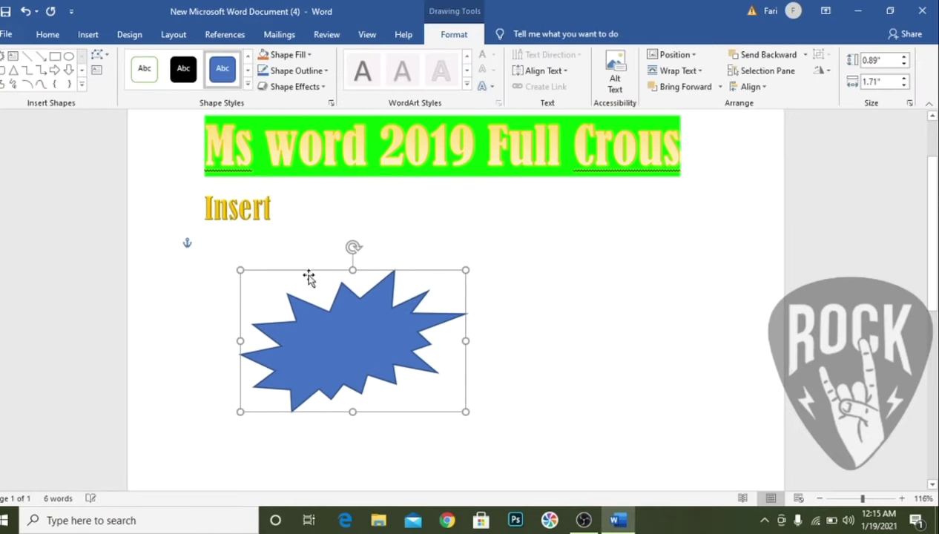
pyautogui.click(248, 84)
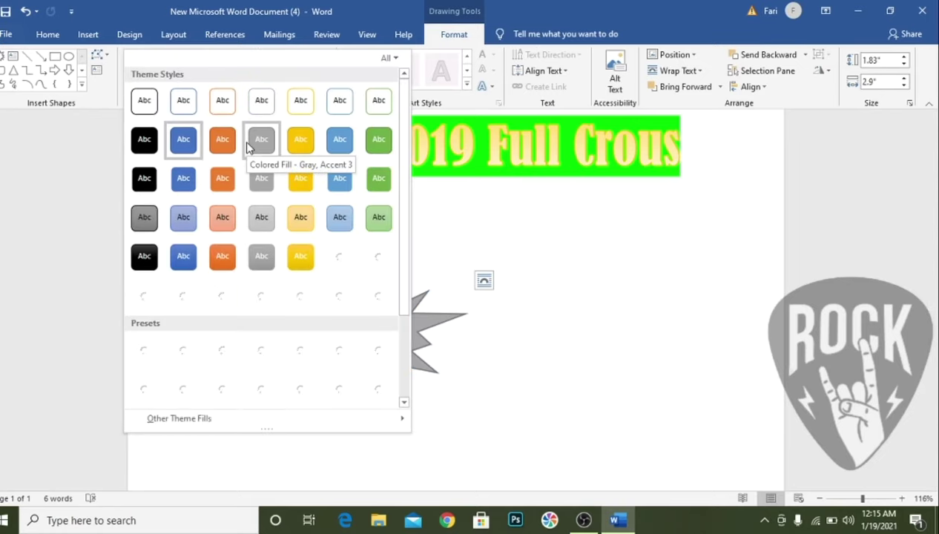
pyautogui.click(300, 256)
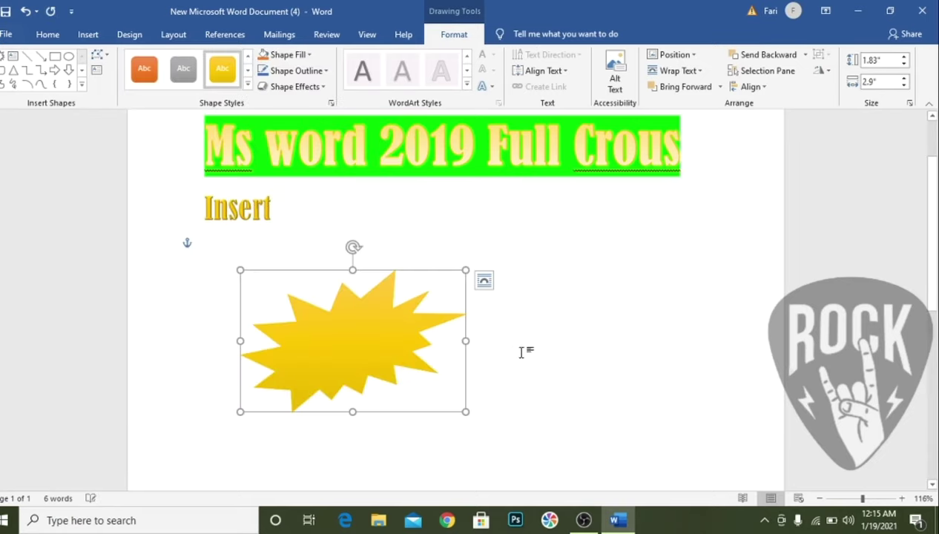
pyautogui.hotkey('ctrl', 'c')
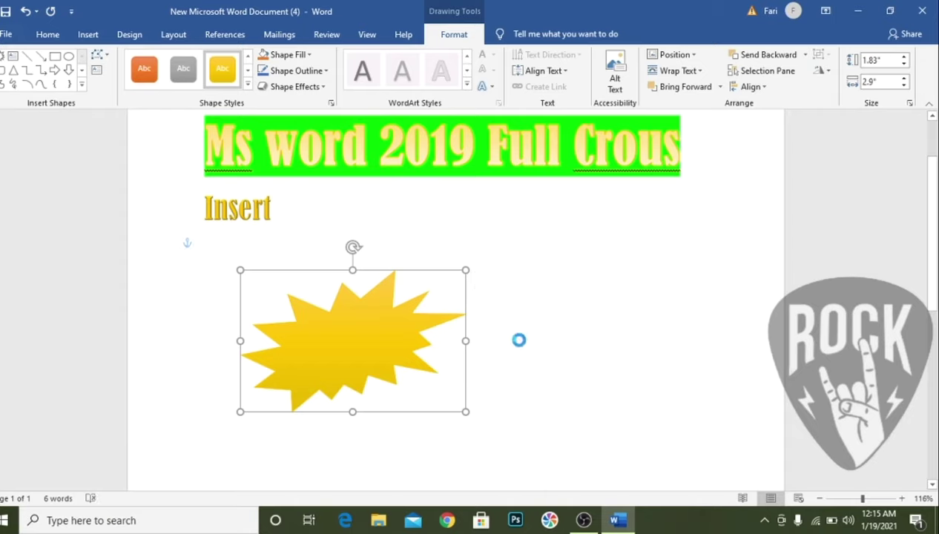
# - Paste copies of the explosion and arrange three starbursts in a row
pyautogui.hotkey('ctrl', 'v')
pyautogui.moveTo(421, 346); pyautogui.dragTo(543, 340)
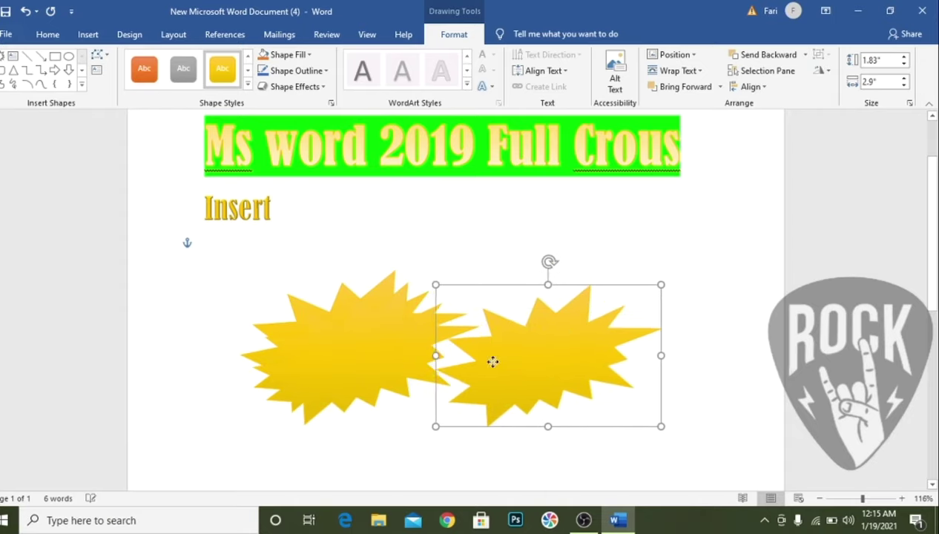
pyautogui.moveTo(342, 367); pyautogui.dragTo(175, 319)
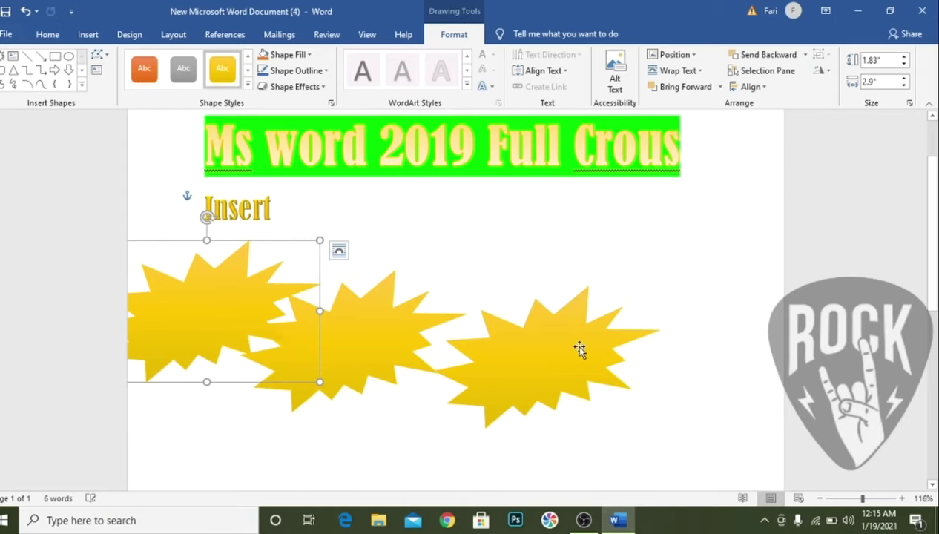
pyautogui.moveTo(579, 349); pyautogui.dragTo(649, 324)
pyautogui.moveTo(393, 346); pyautogui.dragTo(451, 337)
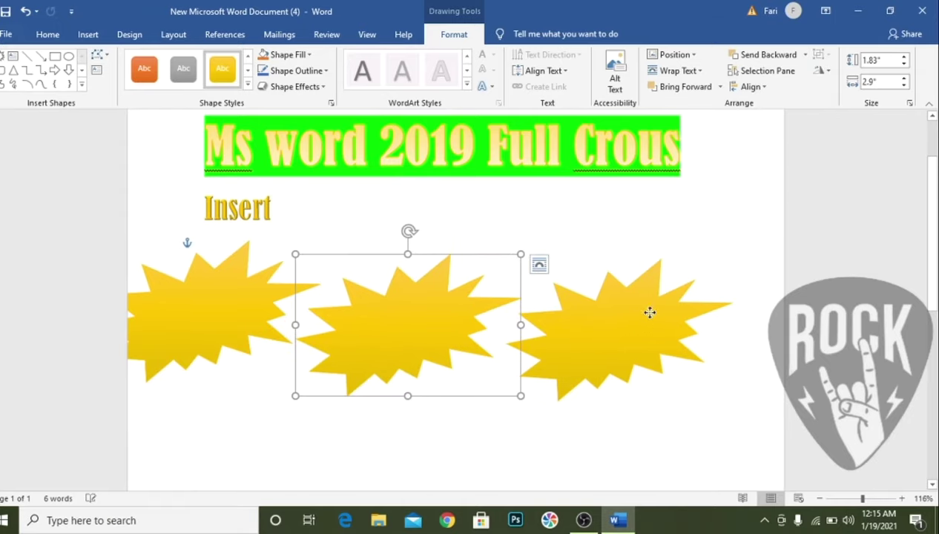
pyautogui.moveTo(640, 317); pyautogui.dragTo(629, 324)
pyautogui.moveTo(463, 314); pyautogui.dragTo(389, 325)
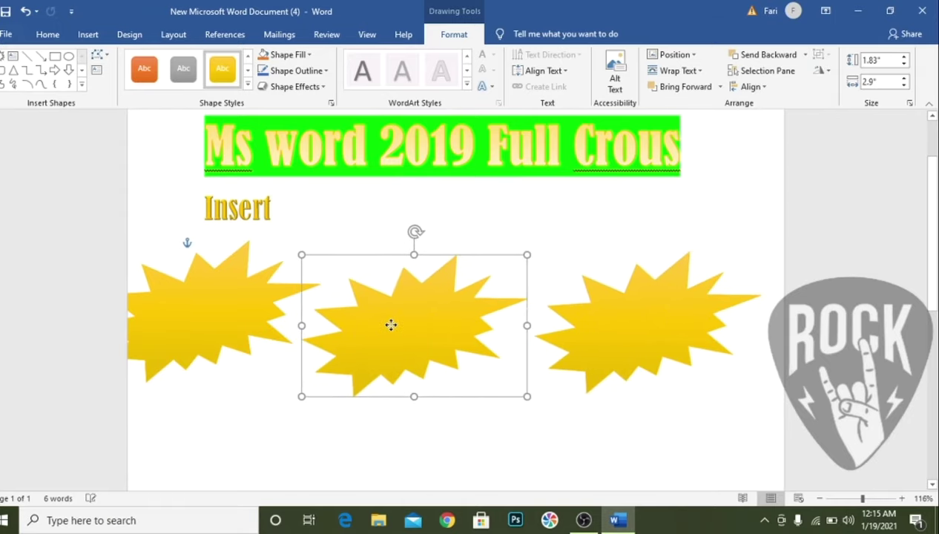
pyautogui.click(157, 307)
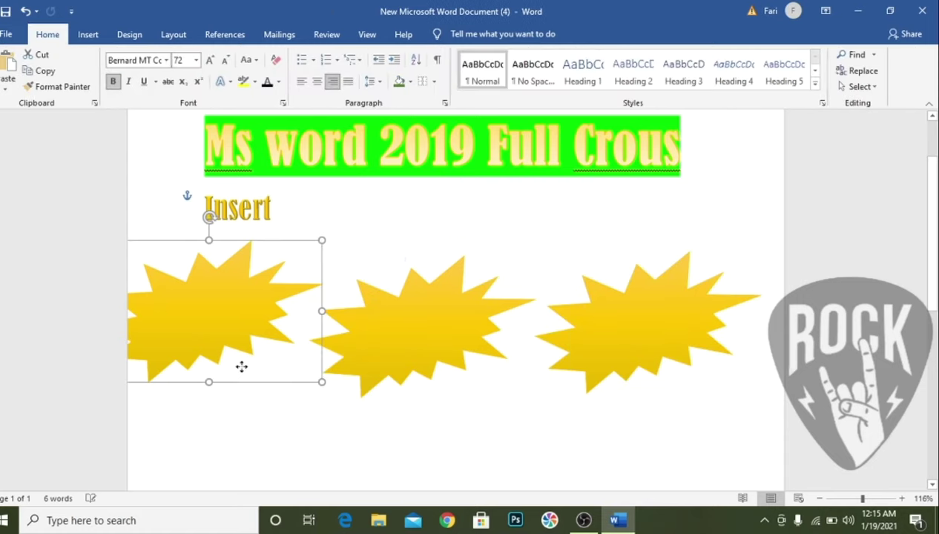
pyautogui.moveTo(205, 339); pyautogui.dragTo(217, 345)
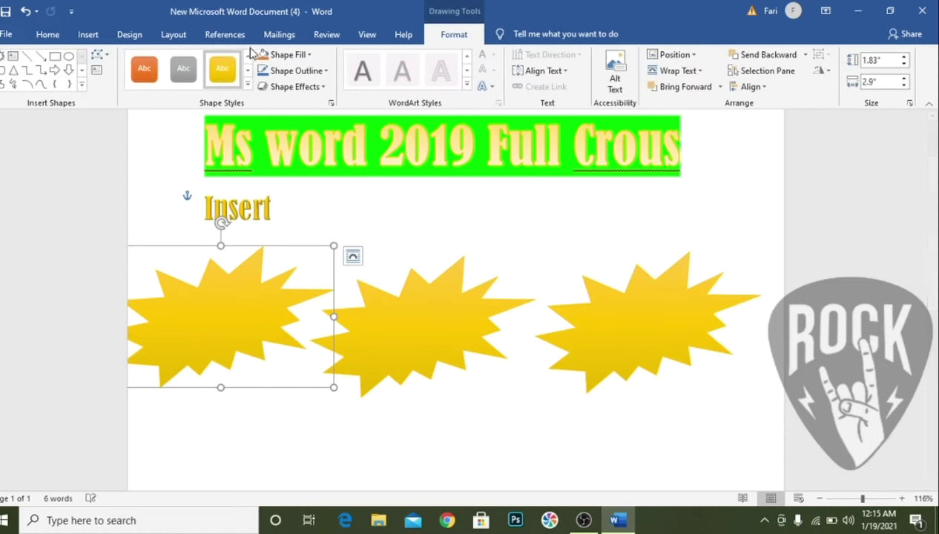
# - Style the left starburst grey and the middle one orange, keeping the right yellow
pyautogui.click(247, 86)
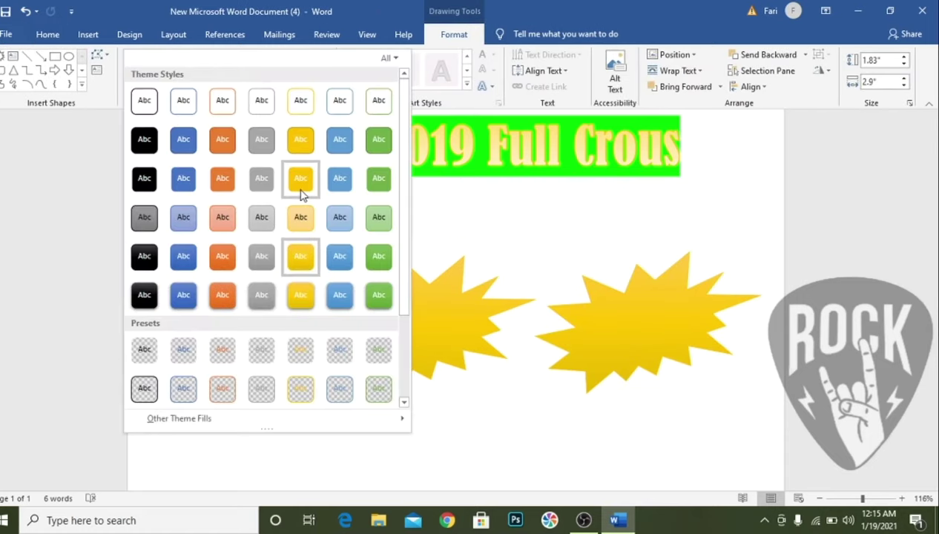
pyautogui.click(261, 256)
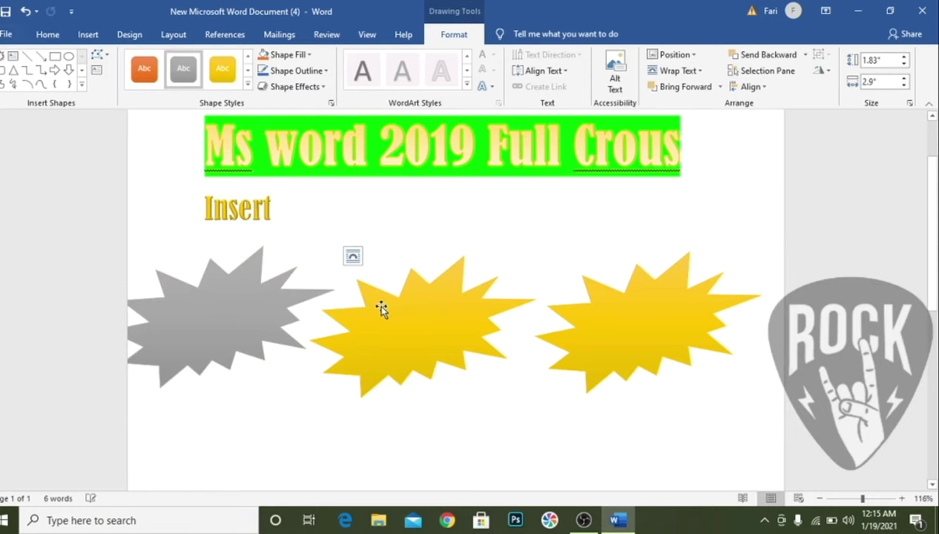
pyautogui.click(381, 307)
pyautogui.click(145, 70)
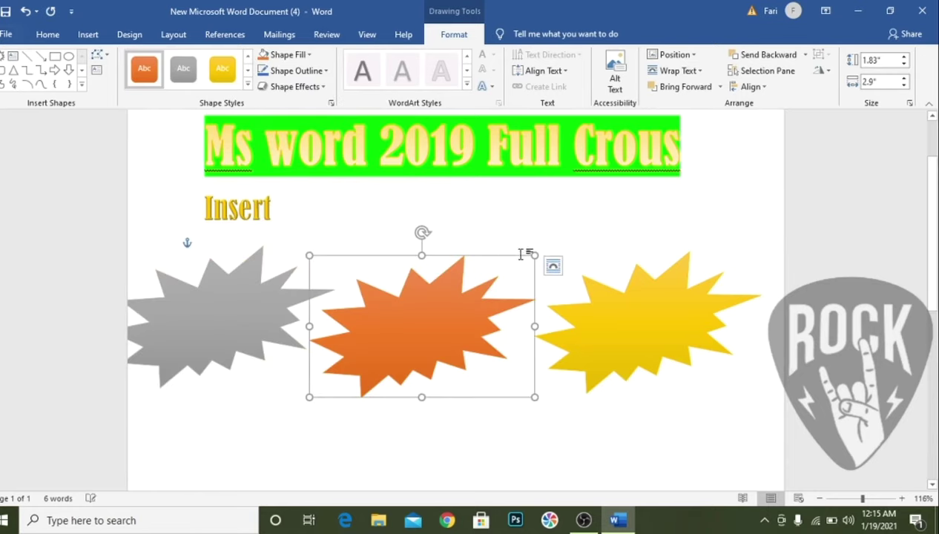
pyautogui.click(681, 294)
pyautogui.click(482, 236)
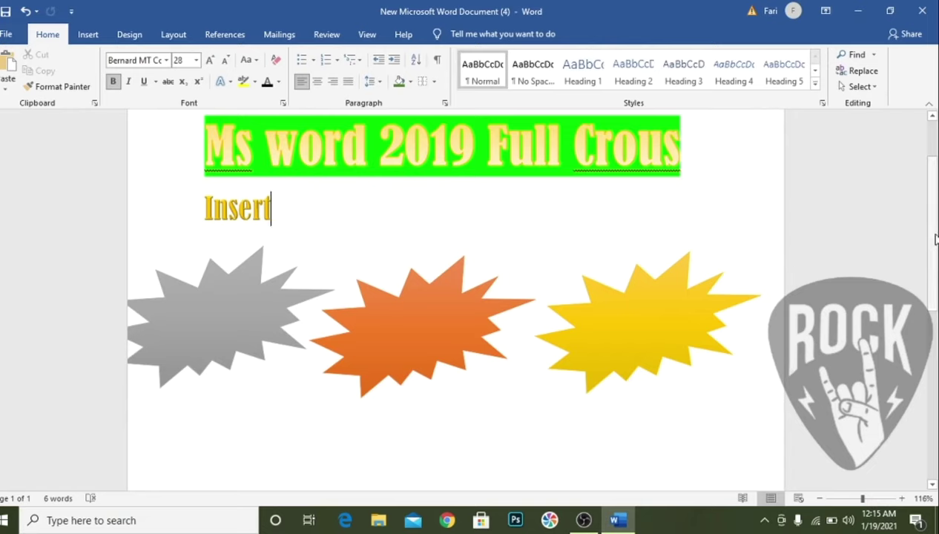
# - Draw a smiley face below the left starburst
pyautogui.scroll(-3, 936, 238)
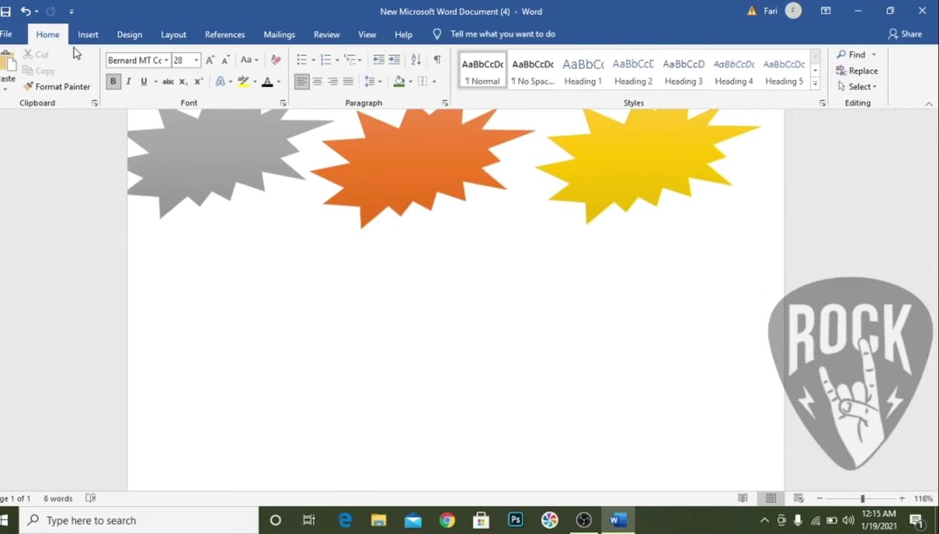
pyautogui.click(89, 35)
pyautogui.click(189, 58)
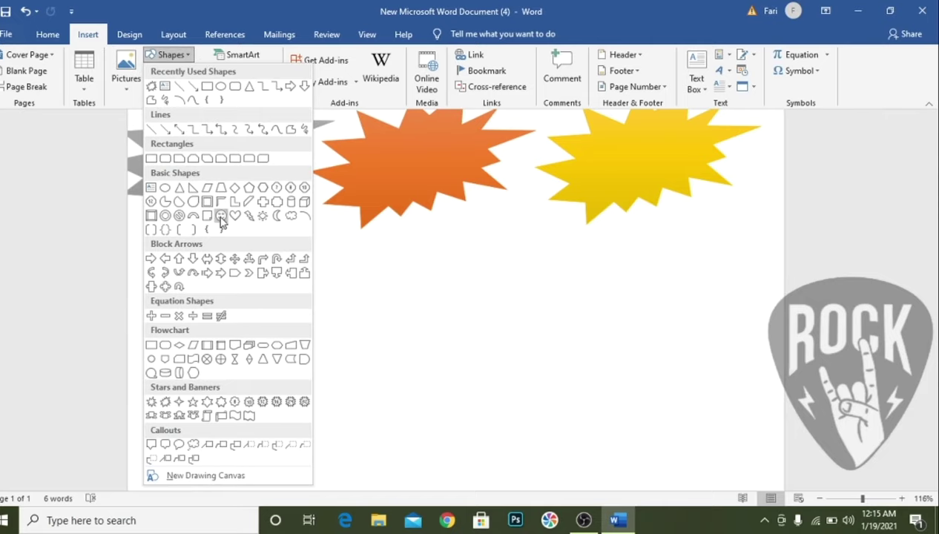
pyautogui.click(221, 215)
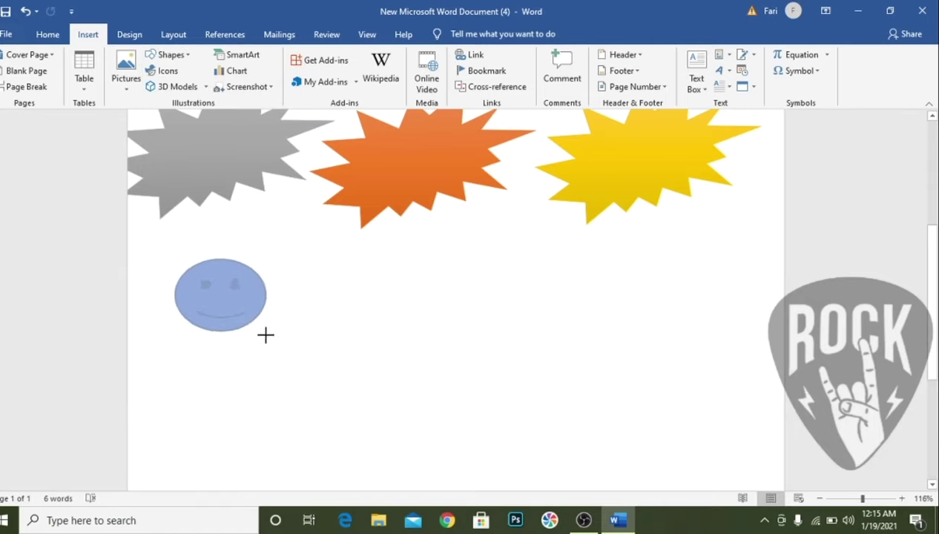
pyautogui.moveTo(218, 302); pyautogui.dragTo(278, 362)
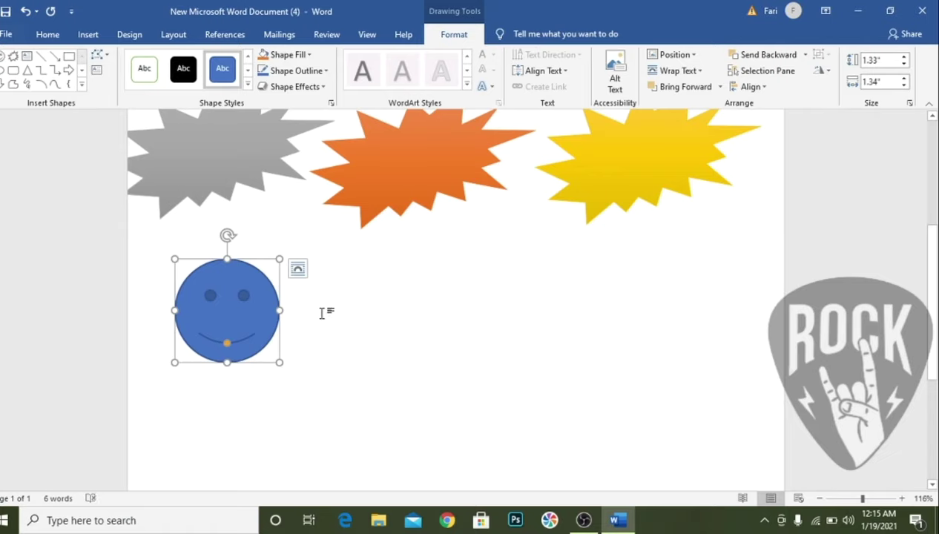
# - Duplicate the smiley and arrange three smileys in a row
pyautogui.hotkey('ctrl', 'v')
pyautogui.hotkey('ctrl', 'v')
pyautogui.moveTo(371, 327); pyautogui.dragTo(742, 320)
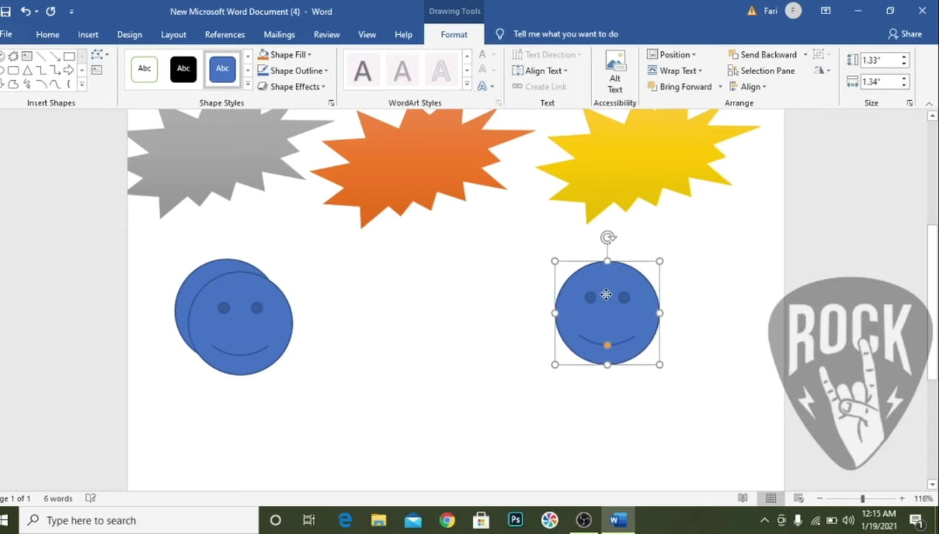
pyautogui.click(327, 341)
pyautogui.moveTo(327, 340); pyautogui.dragTo(394, 333)
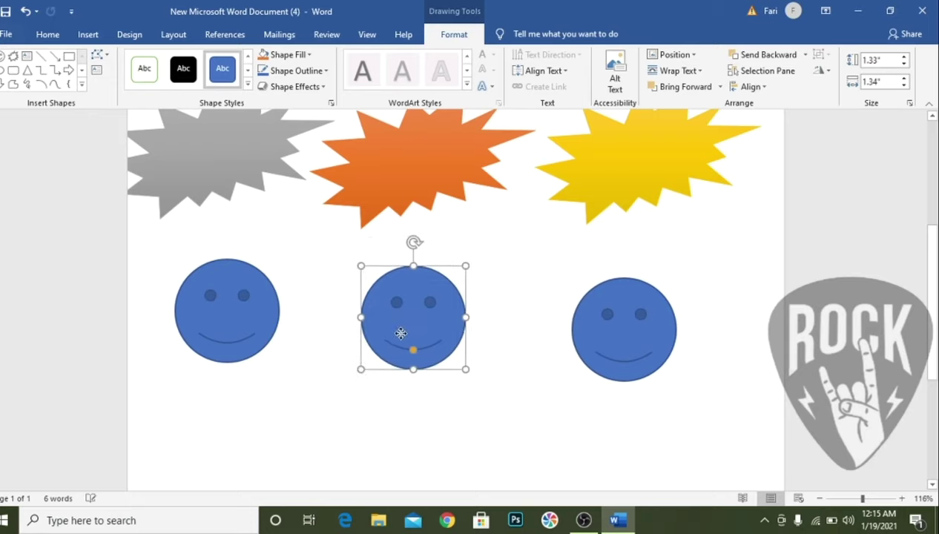
pyautogui.click(242, 339)
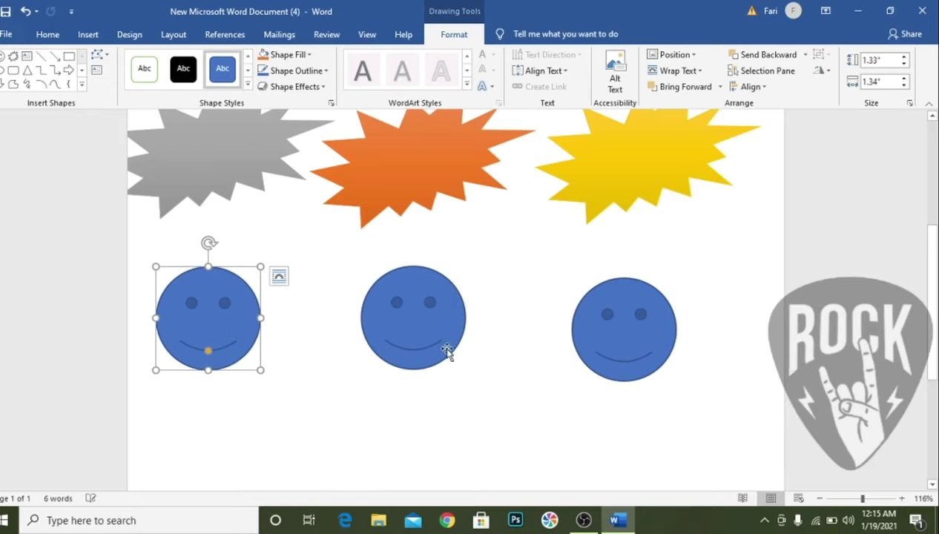
pyautogui.moveTo(424, 332); pyautogui.dragTo(408, 336)
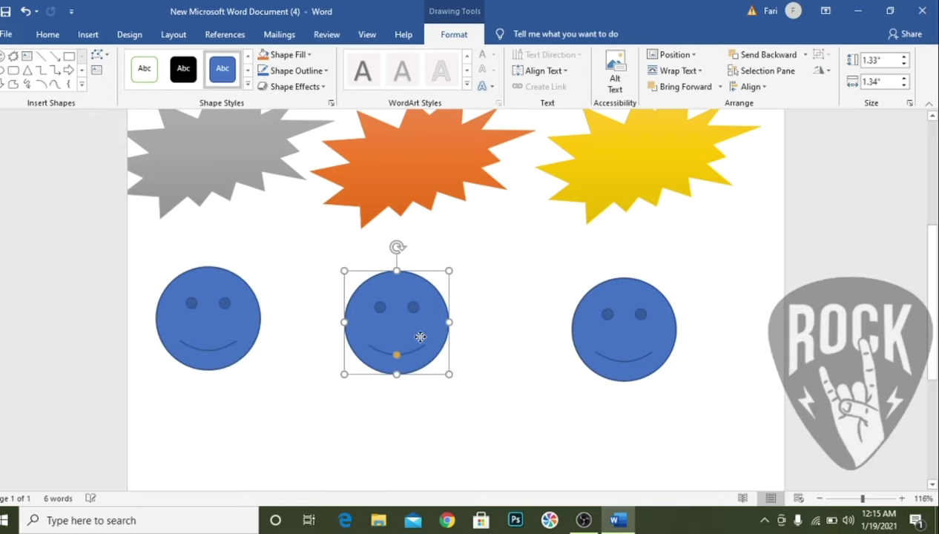
# - Color the smileys grey on the left, orange in the middle and yellow on the right
pyautogui.click(247, 83)
pyautogui.click(306, 254)
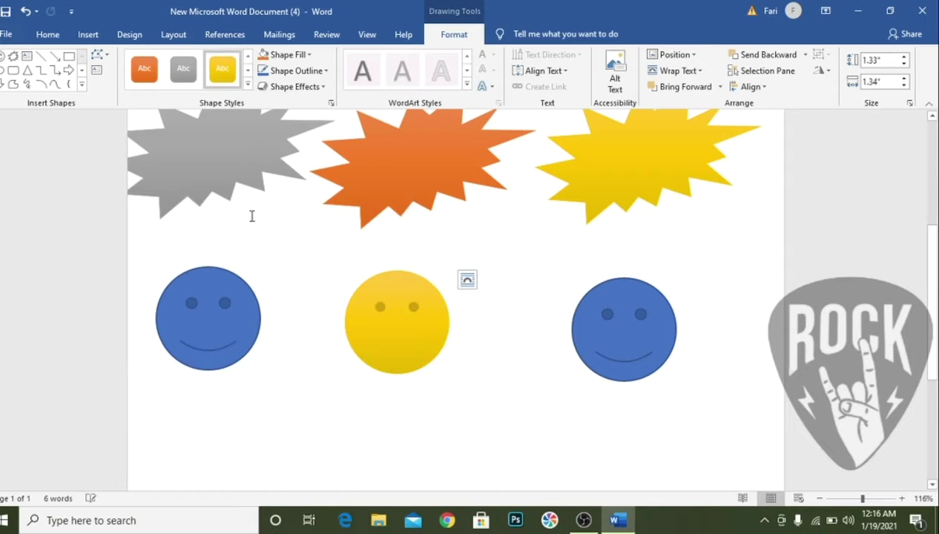
pyautogui.click(144, 68)
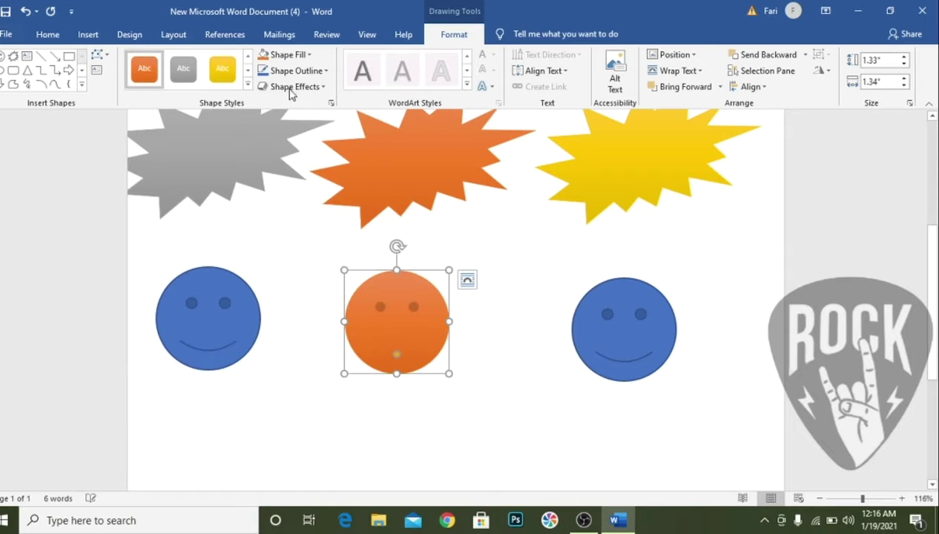
pyautogui.click(206, 338)
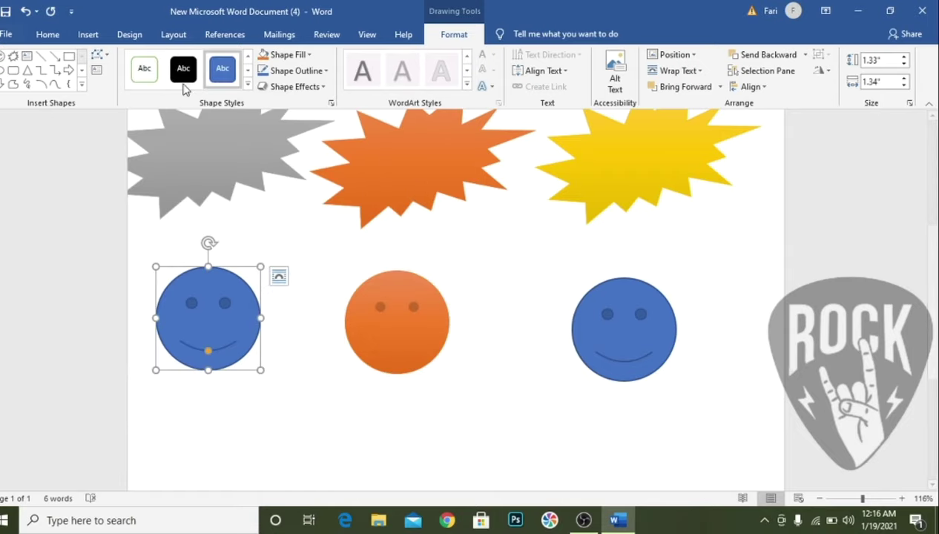
pyautogui.click(189, 89)
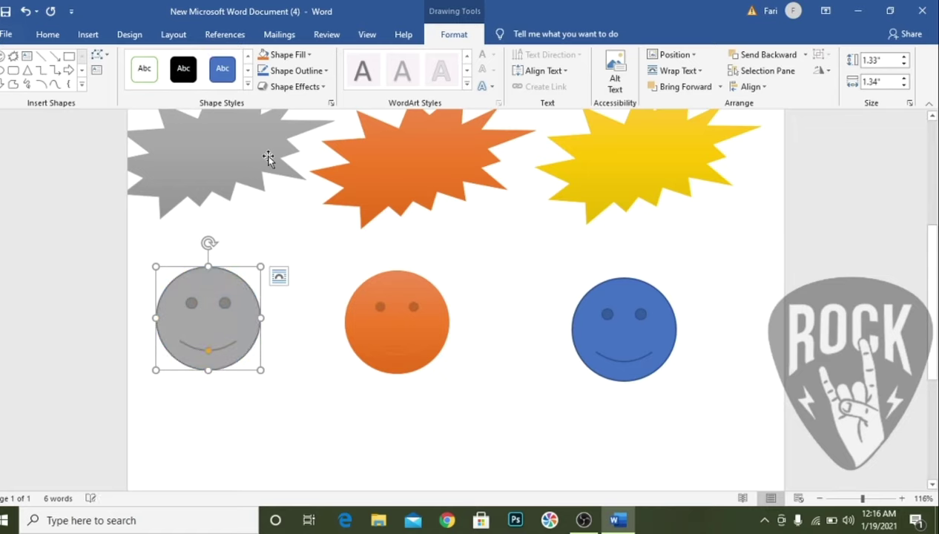
pyautogui.click(614, 356)
pyautogui.click(247, 86)
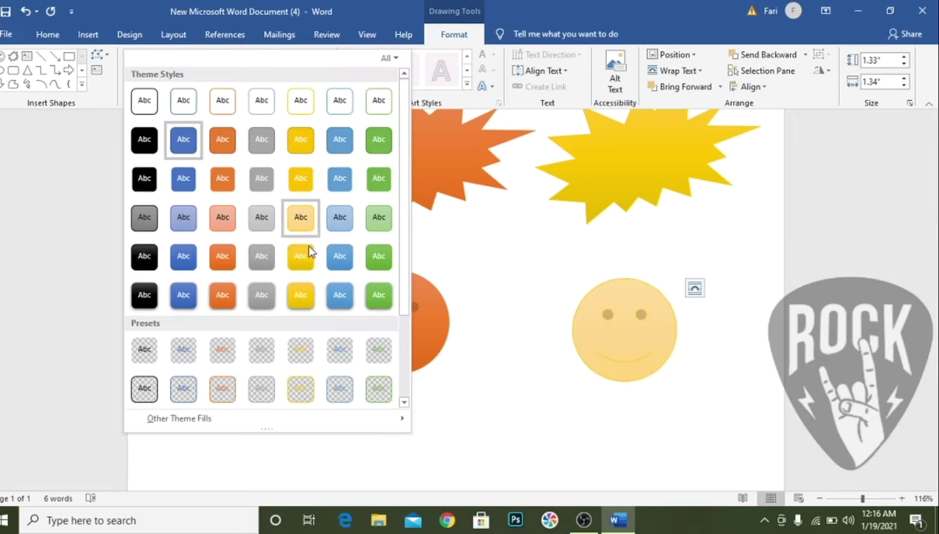
pyautogui.click(310, 252)
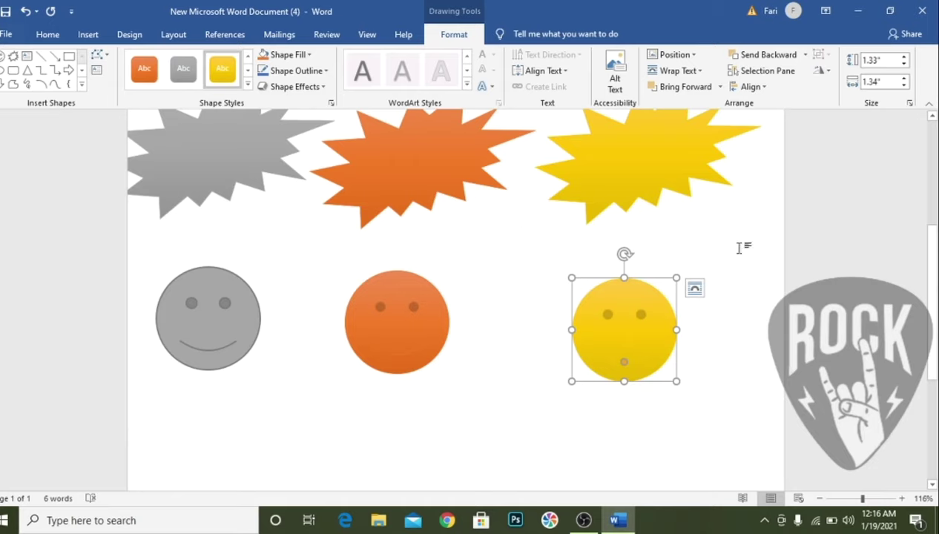
pyautogui.scroll(-3, 739, 248)
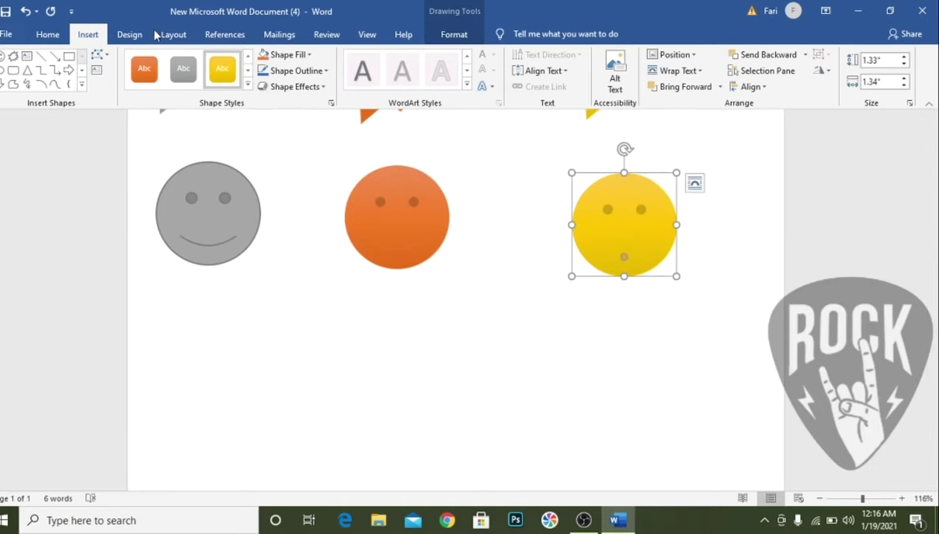
pyautogui.click(173, 54)
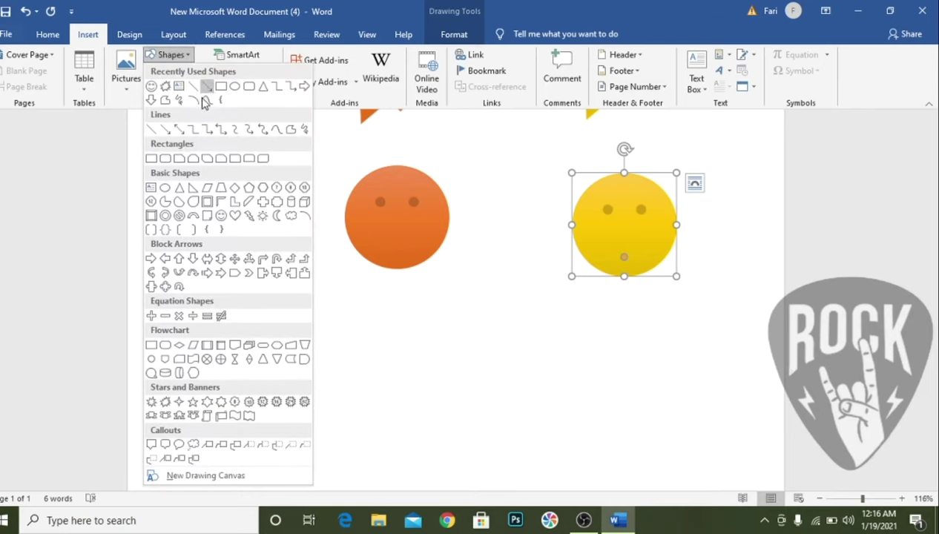
# - Draw a heart below the grey smiley and duplicate it by copying and pasting
pyautogui.click(229, 221)
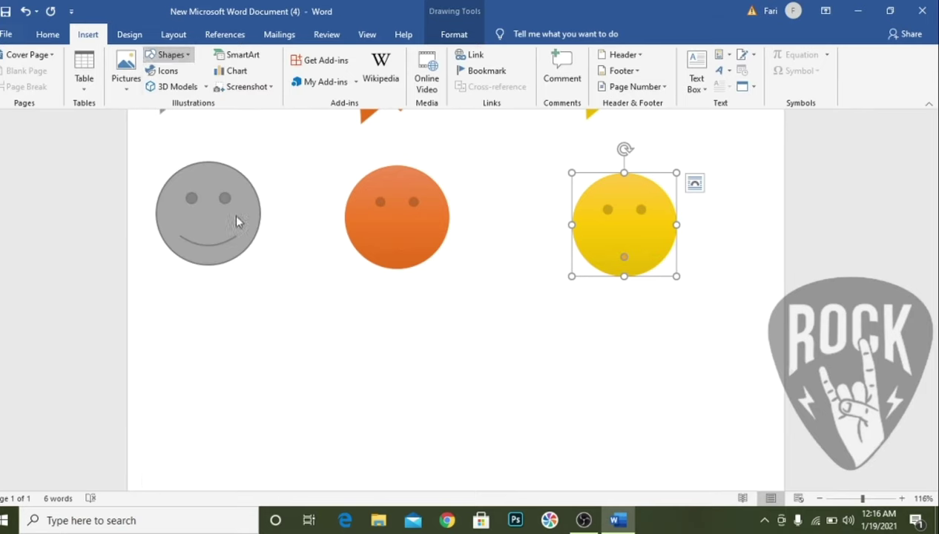
pyautogui.moveTo(190, 315); pyautogui.dragTo(300, 413)
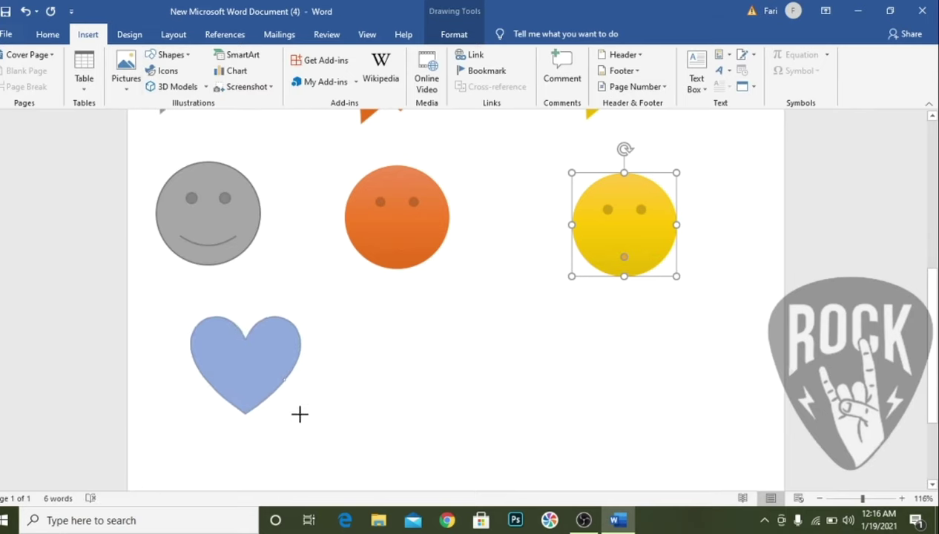
pyautogui.rightClick(244, 359)
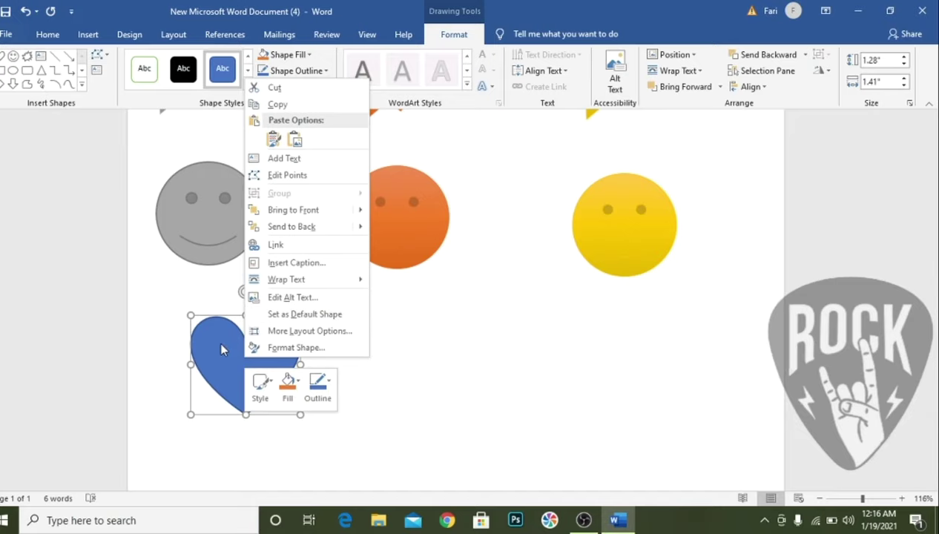
pyautogui.click(275, 104)
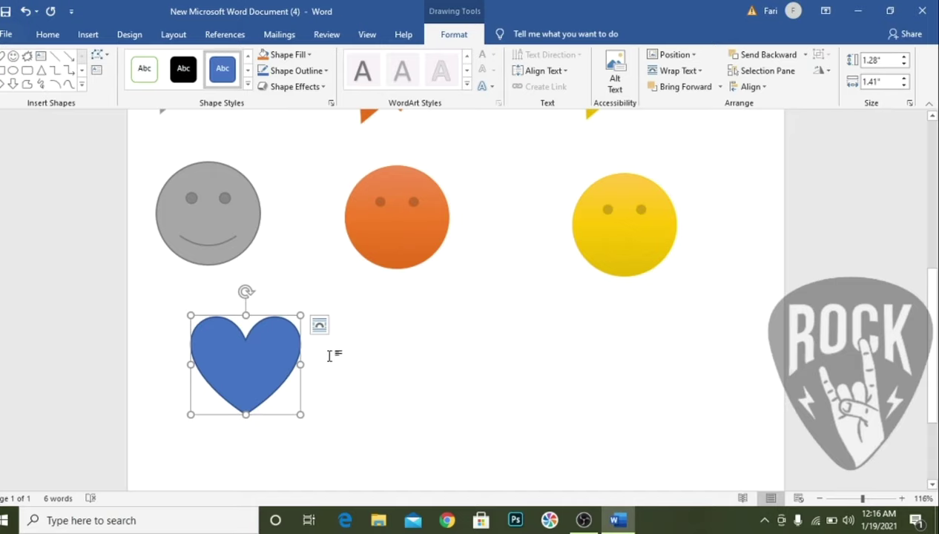
pyautogui.rightClick(270, 354)
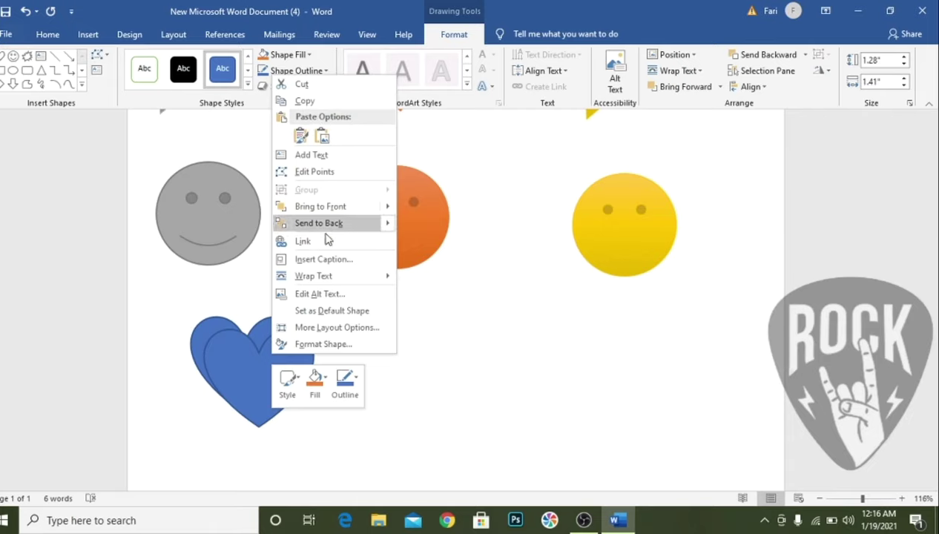
pyautogui.click(310, 141)
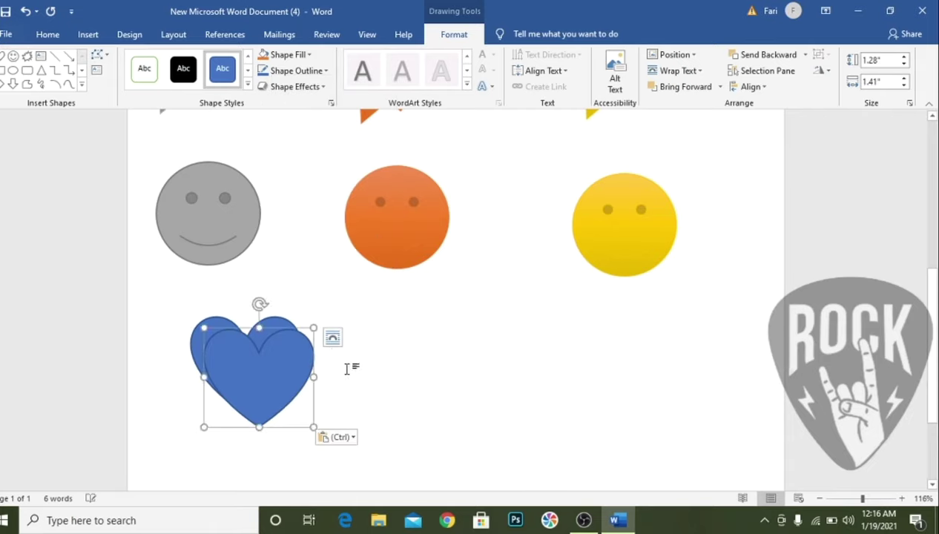
# - Drag the heart copies into a row under the smileys: left, middle and far right
pyautogui.moveTo(297, 374); pyautogui.dragTo(453, 384)
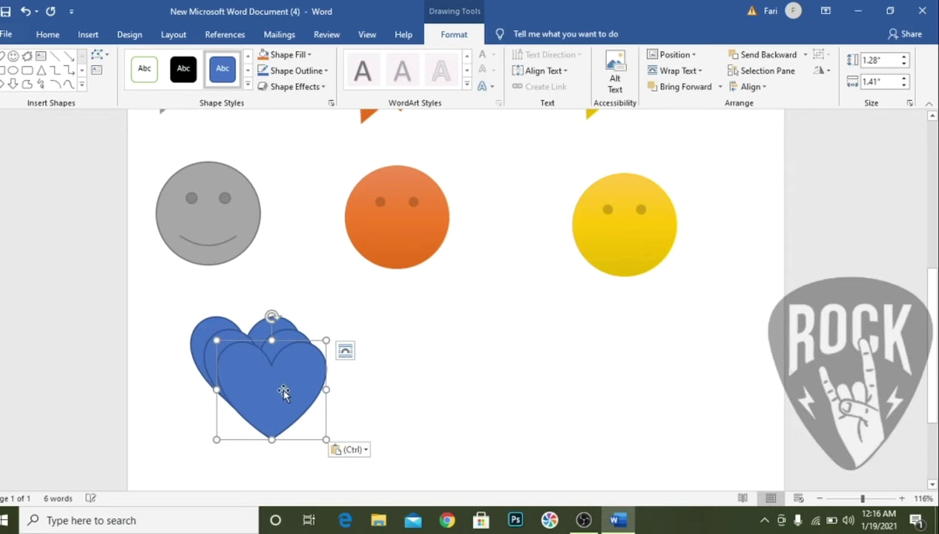
pyautogui.moveTo(384, 384); pyautogui.dragTo(622, 386)
pyautogui.moveTo(257, 374); pyautogui.dragTo(393, 375)
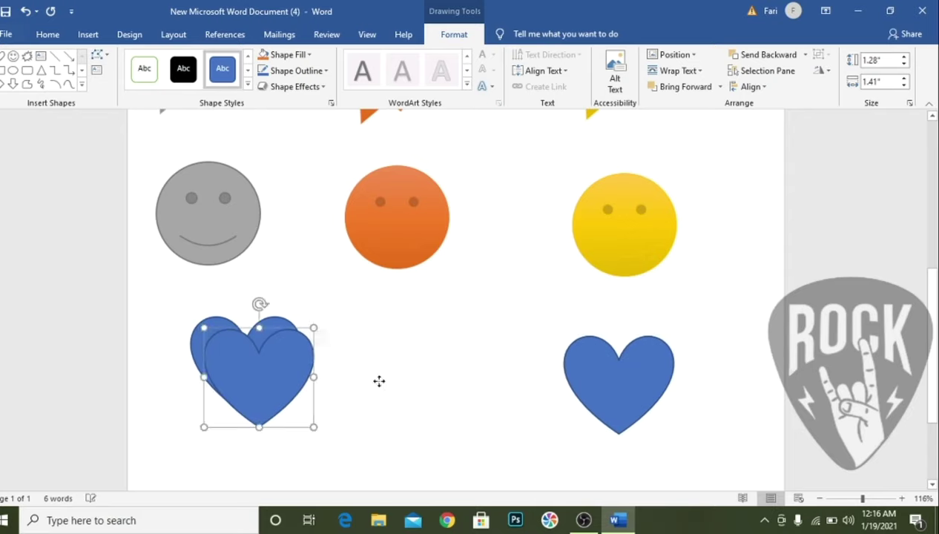
pyautogui.moveTo(246, 373); pyautogui.dragTo(226, 378)
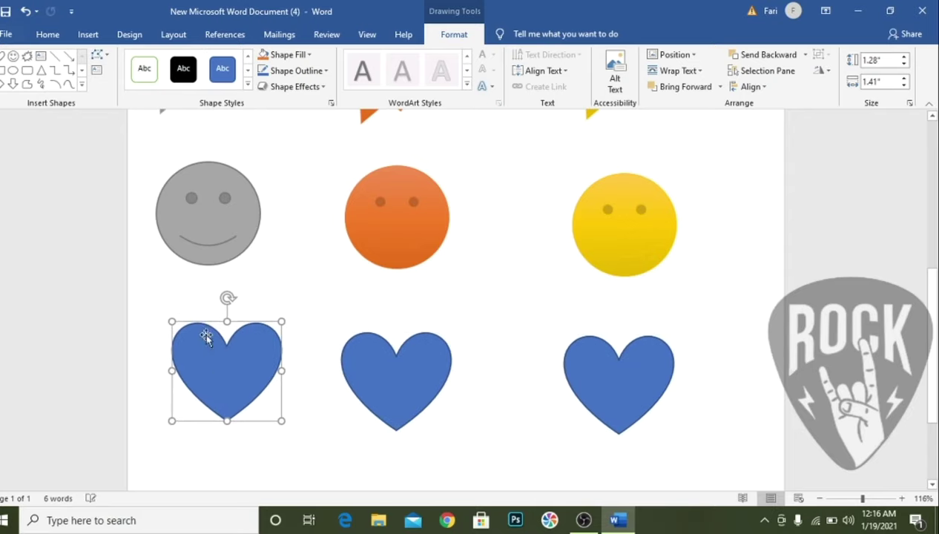
pyautogui.click(248, 86)
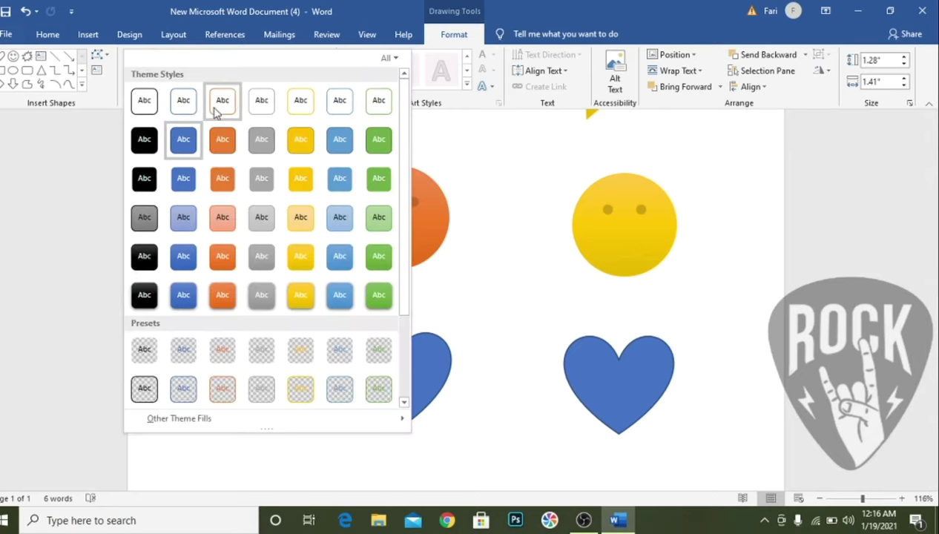
# - Colour the left, middle and right hearts with gray, orange and yellow style presets
pyautogui.click(264, 188)
pyautogui.click(388, 347)
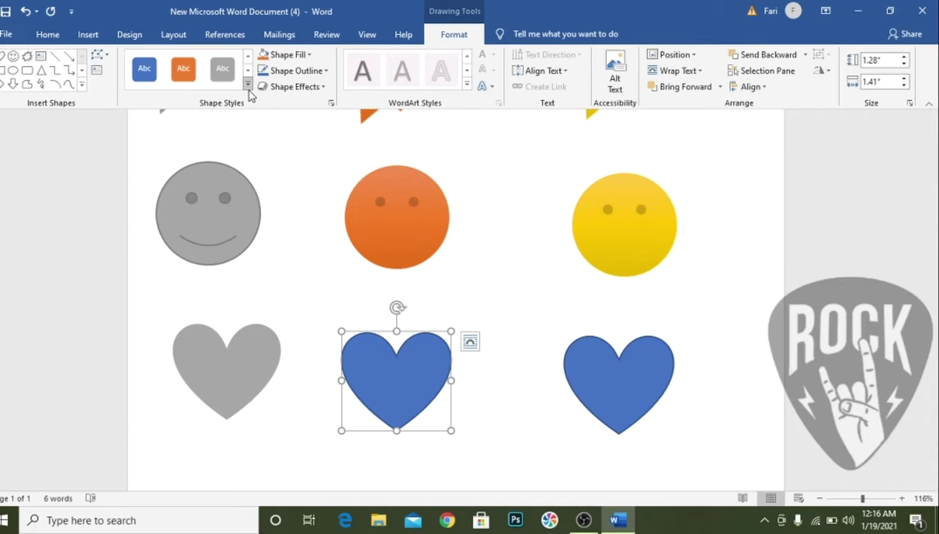
pyautogui.click(183, 70)
pyautogui.click(648, 400)
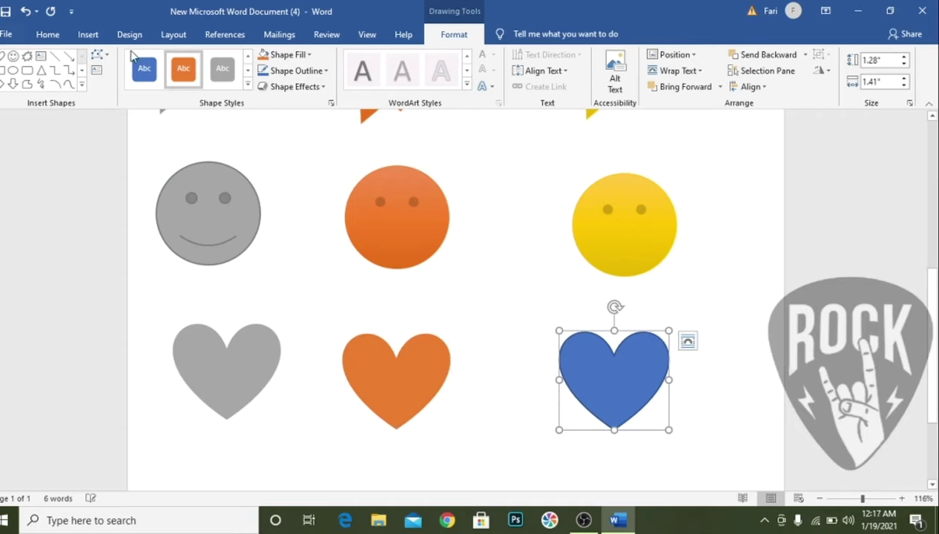
pyautogui.click(247, 84)
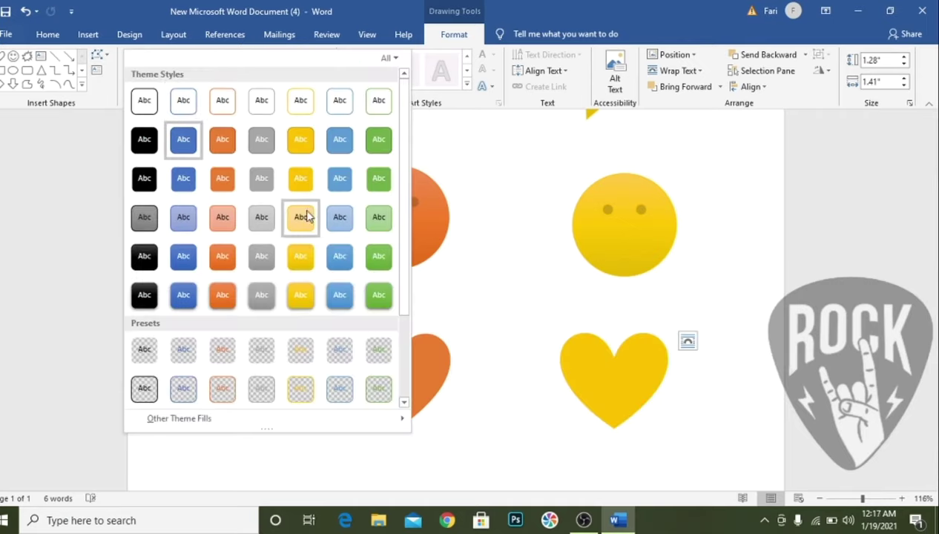
pyautogui.click(299, 255)
# - Deselect the yellow heart and scroll through the page to review the shapes
pyautogui.moveTo(933, 317); pyautogui.dragTo(936, 365)
pyautogui.scroll(1, 935, 366)
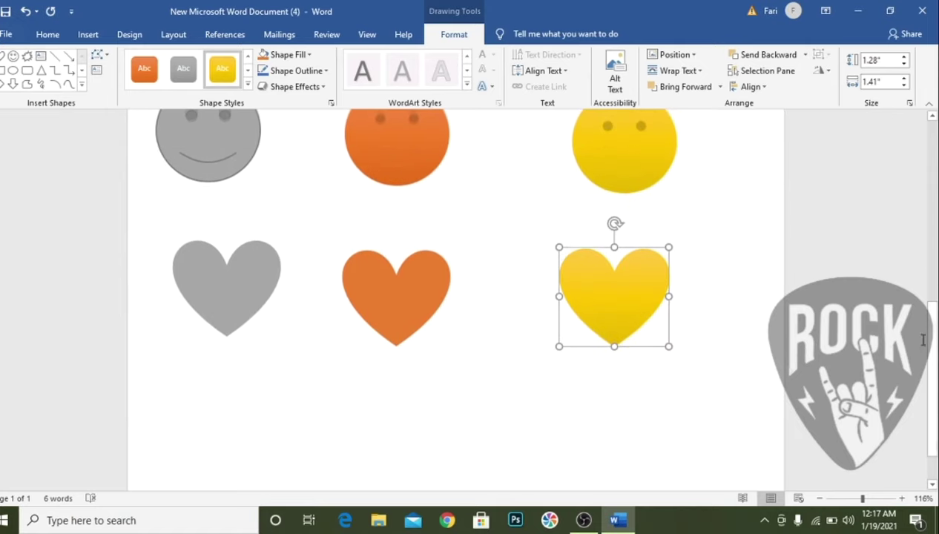
pyautogui.click(690, 305)
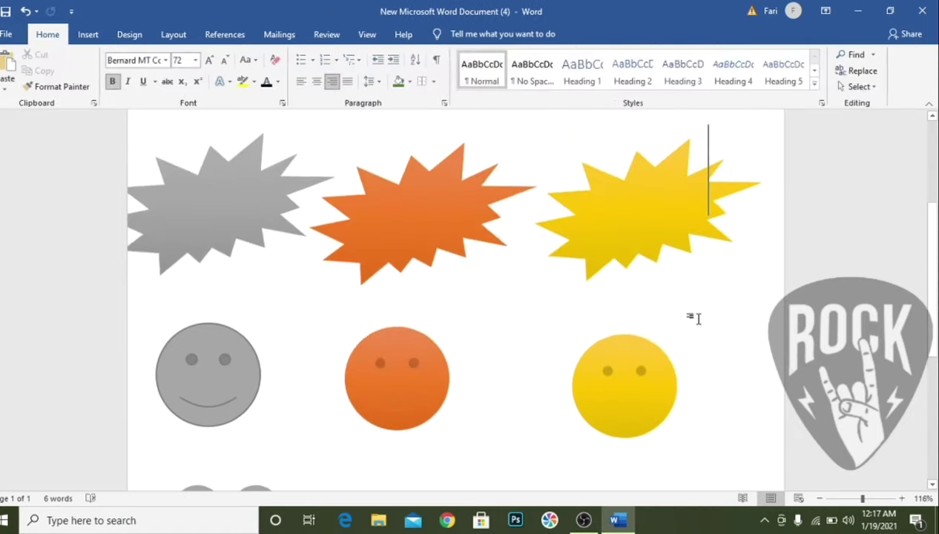
pyautogui.scroll(-2, 936, 347)
pyautogui.scroll(-2, 936, 347)
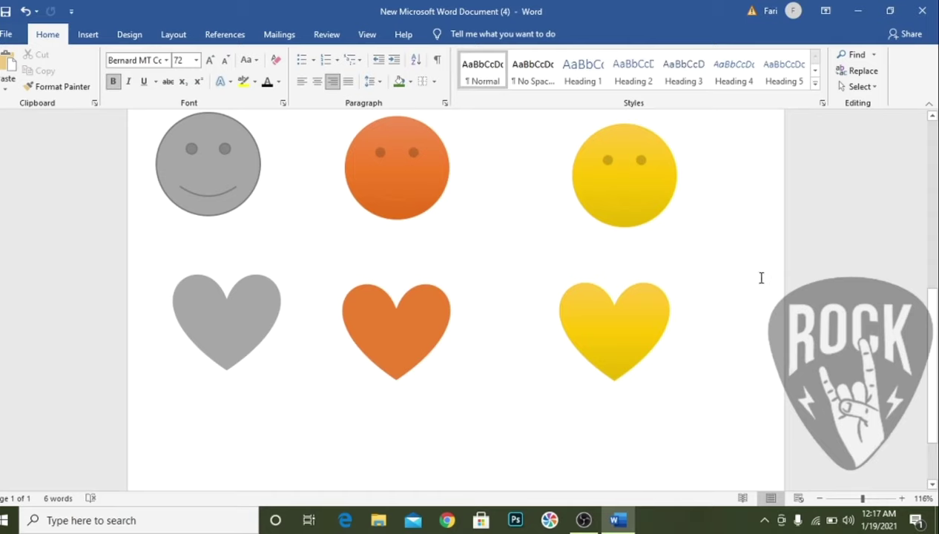
pyautogui.scroll(-2, 853, 245)
pyautogui.scroll(5, 898, 193)
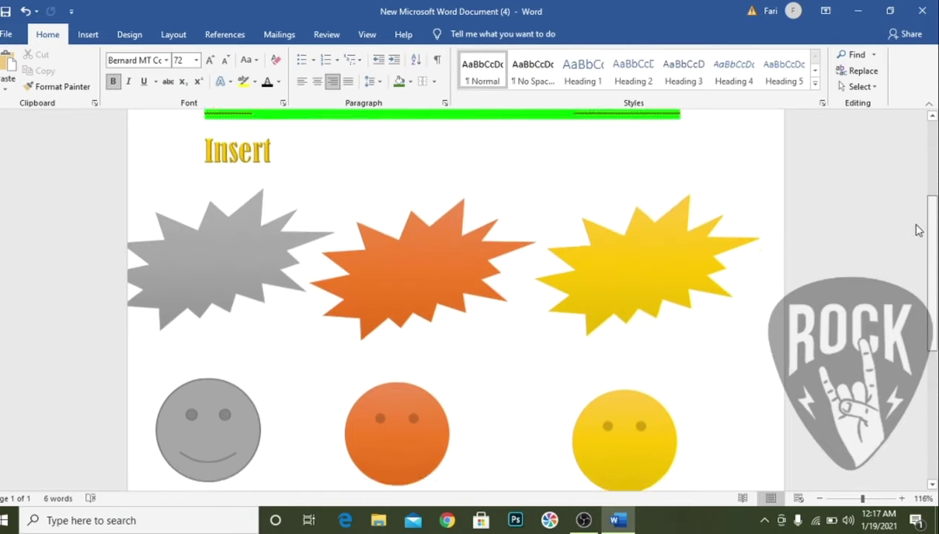
pyautogui.scroll(-5, 912, 223)
pyautogui.scroll(4, 906, 216)
pyautogui.scroll(3, 915, 201)
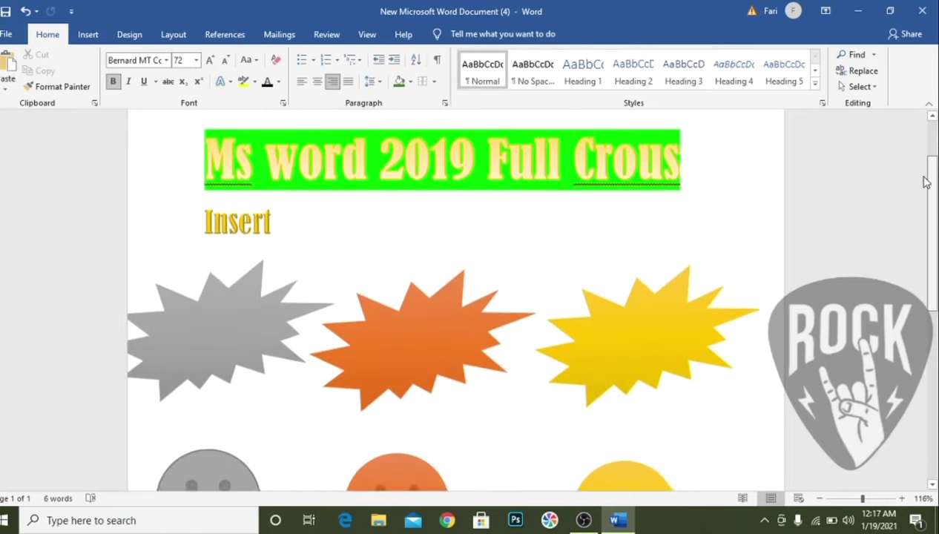
pyautogui.scroll(-4, 924, 178)
pyautogui.scroll(4, 922, 178)
pyautogui.scroll(-2, 926, 193)
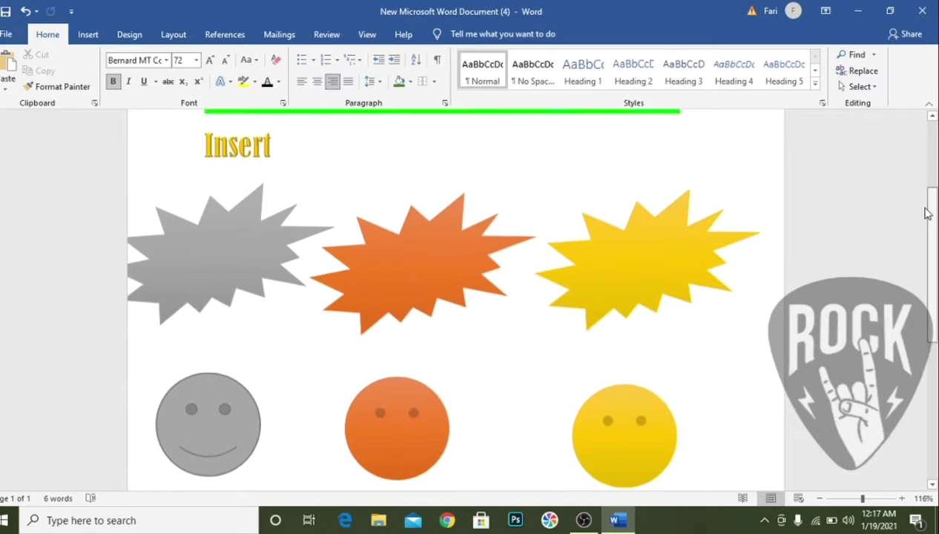
pyautogui.scroll(-1, 925, 213)
pyautogui.click(95, 37)
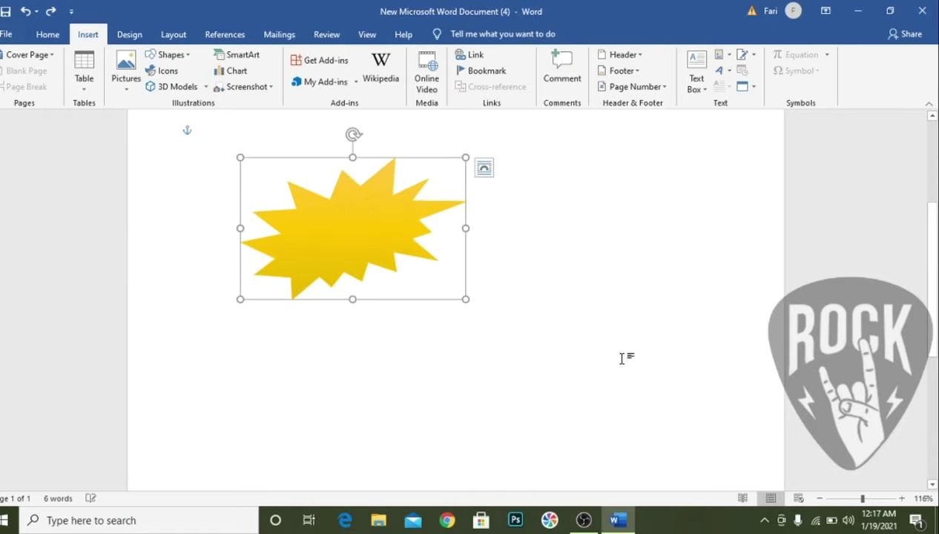
# - Insert the black fingerprint icon from the Body parts icon set below the Insert heading
pyautogui.click(169, 71)
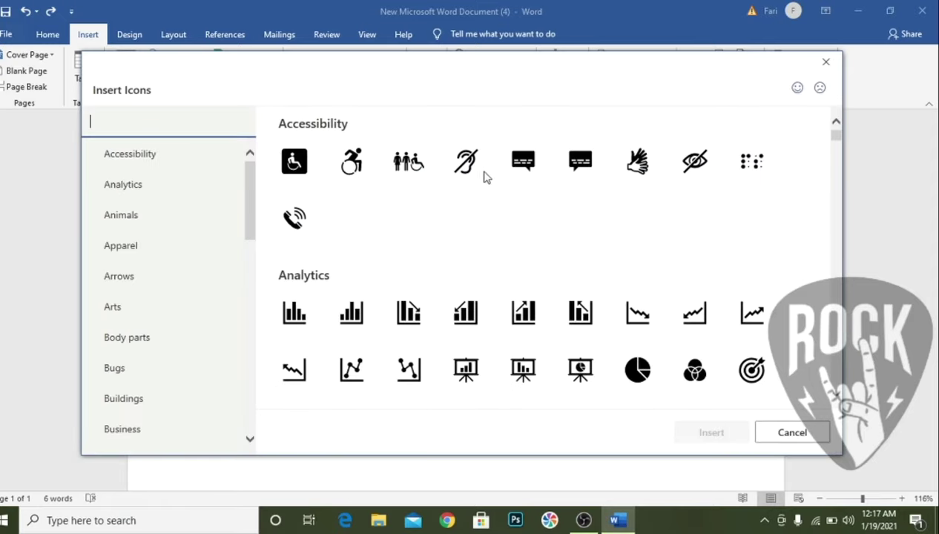
pyautogui.moveTo(835, 139)
pyautogui.mouseDown()
pyautogui.moveTo(837, 195)
pyautogui.moveTo(836, 184)
pyautogui.mouseUp()
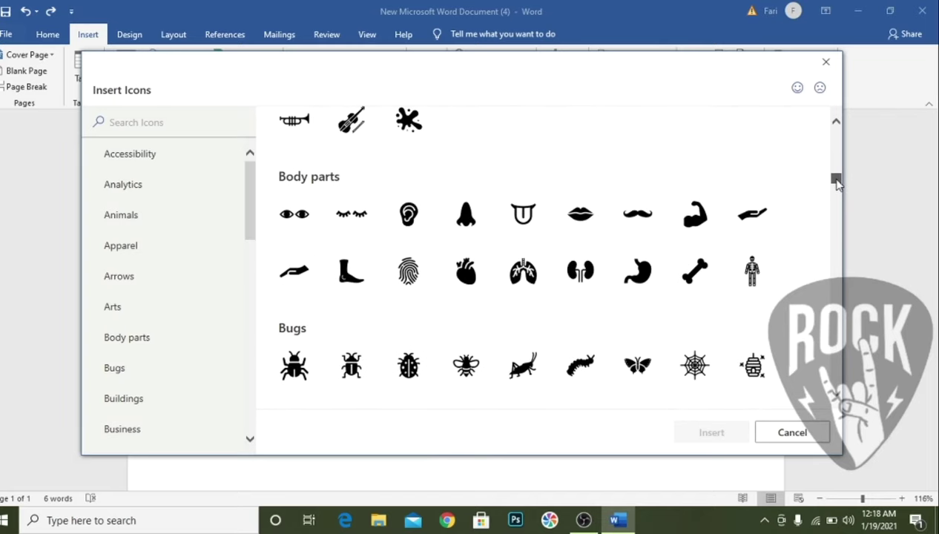
pyautogui.moveTo(409, 272)
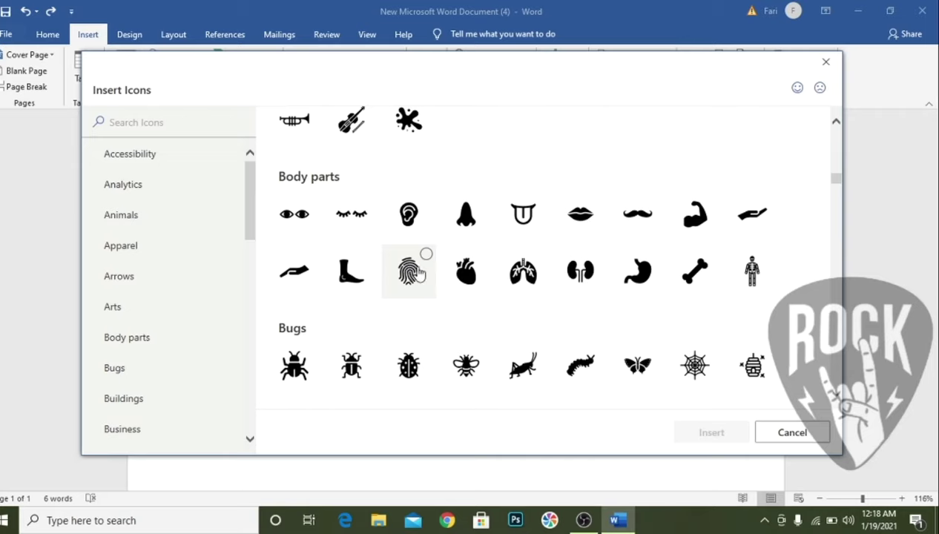
pyautogui.click(436, 264)
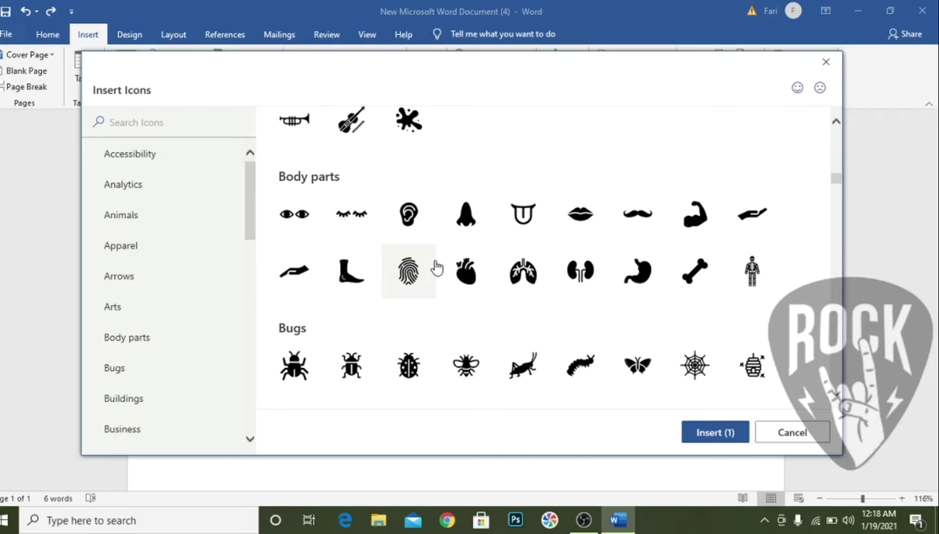
pyautogui.click(711, 430)
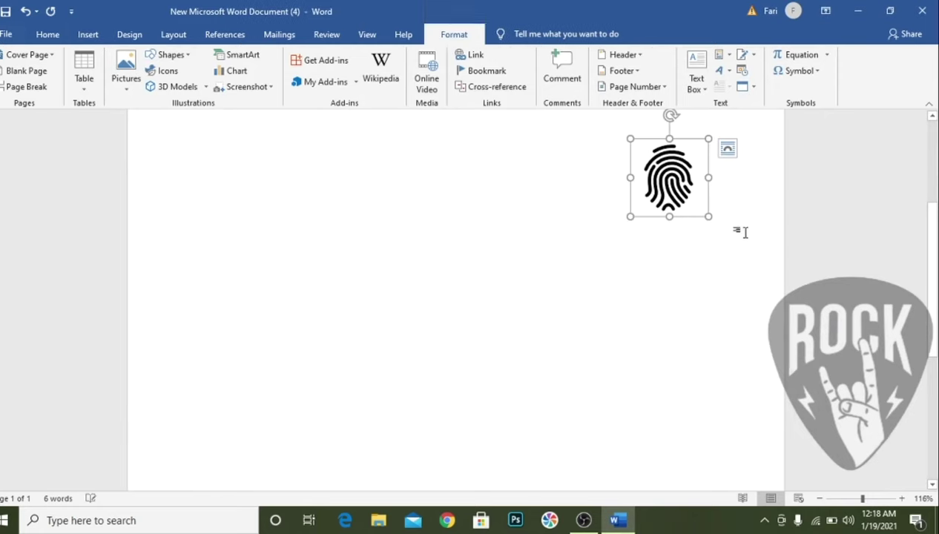
pyautogui.scroll(2, 936, 263)
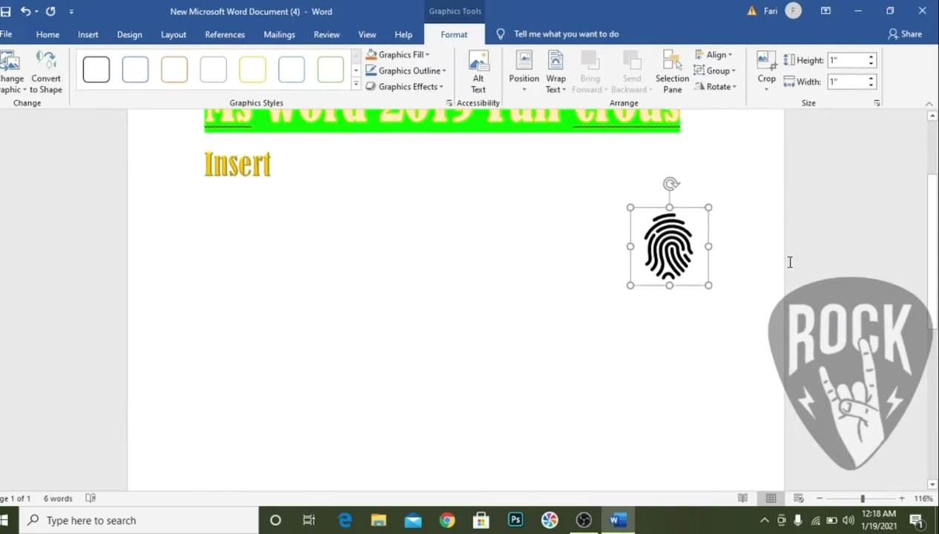
# - Resize the fingerprint icon with its handles to 2.22 by 2.22 inches
pyautogui.moveTo(668, 245)
pyautogui.mouseDown()
pyautogui.moveTo(563, 249)
pyautogui.moveTo(660, 252)
pyautogui.mouseUp()
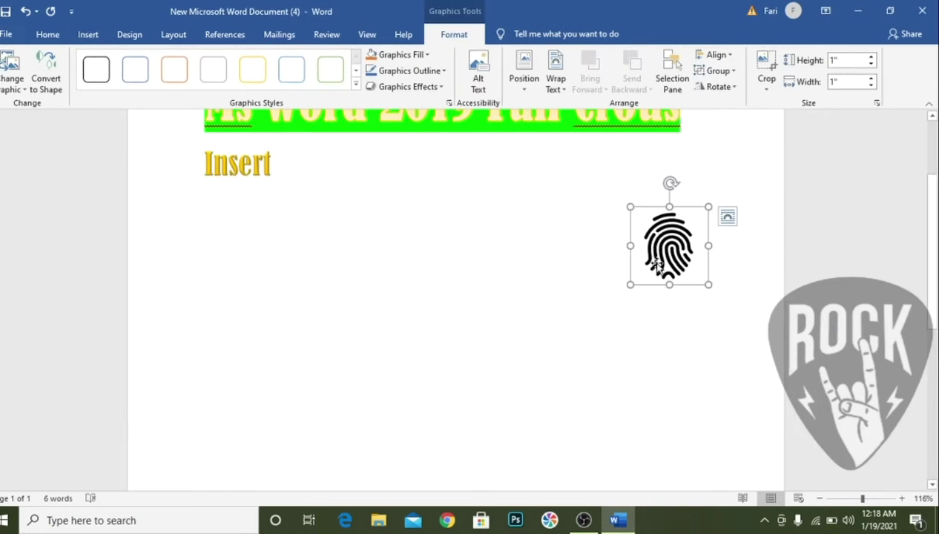
pyautogui.moveTo(630, 286); pyautogui.dragTo(437, 380)
pyautogui.moveTo(644, 282)
pyautogui.mouseDown()
pyautogui.moveTo(607, 301)
pyautogui.moveTo(699, 204)
pyautogui.moveTo(604, 289)
pyautogui.mouseUp()
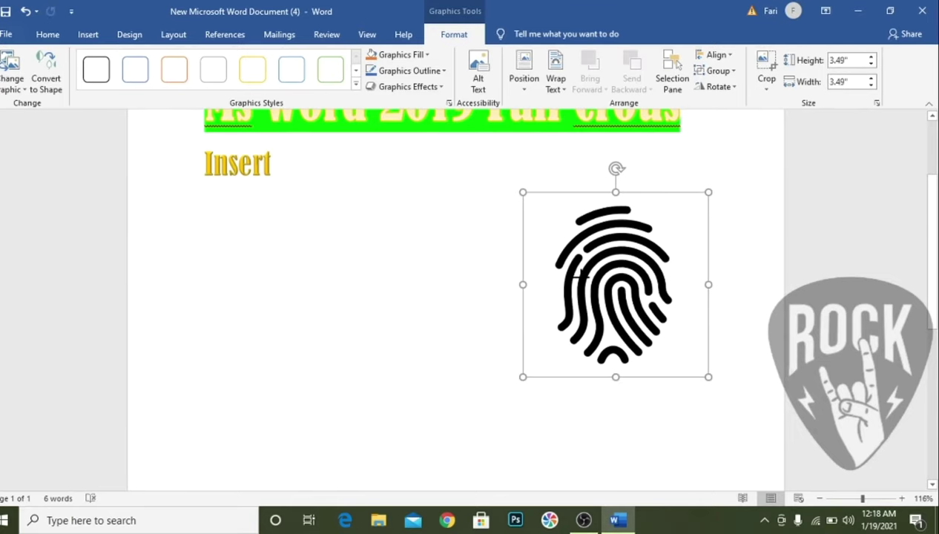
pyautogui.moveTo(708, 192); pyautogui.dragTo(693, 204)
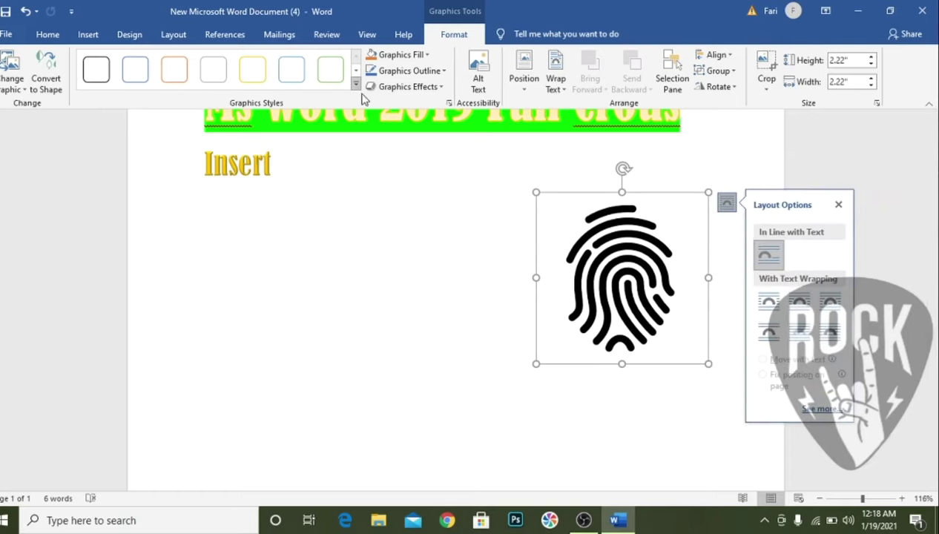
pyautogui.click(335, 218)
# - Colour the fingerprint icon blue with a graphics style preset, then undo the edits
pyautogui.click(584, 280)
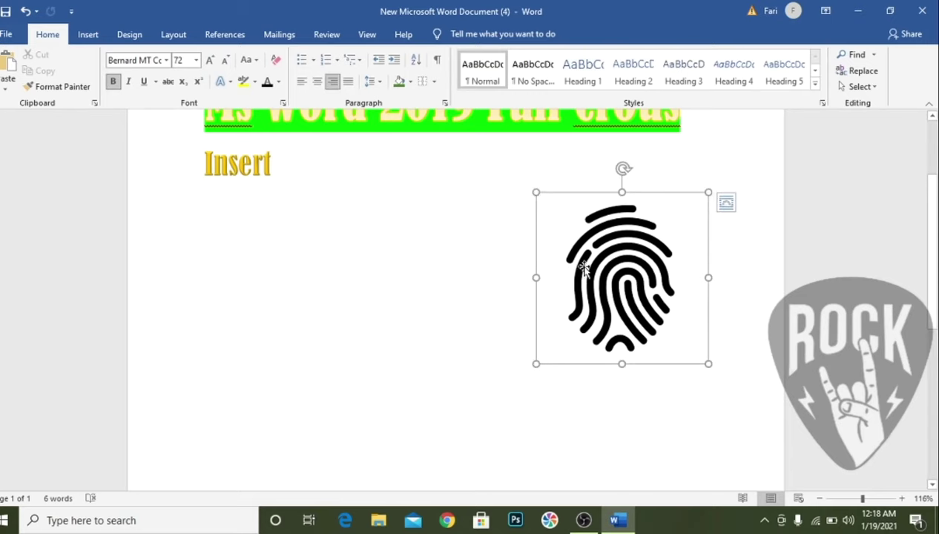
pyautogui.click(355, 85)
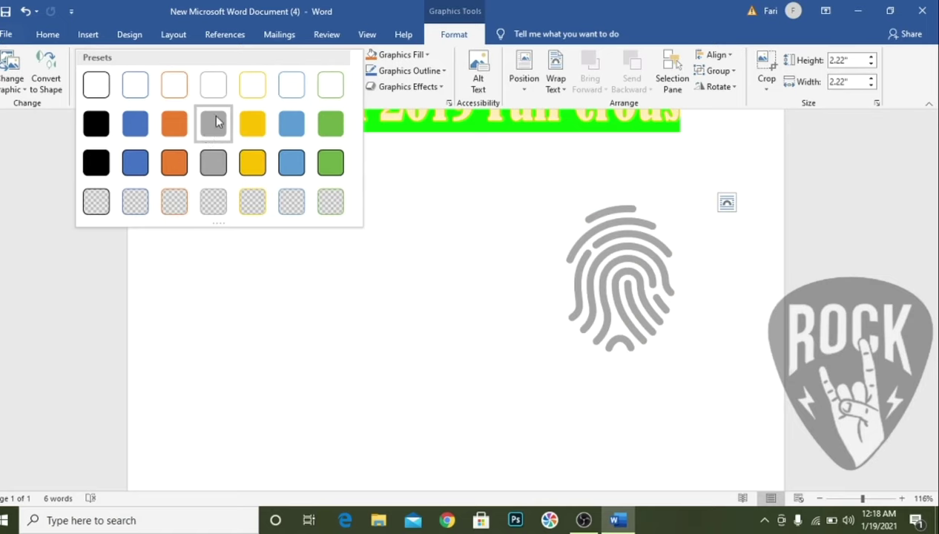
pyautogui.click(145, 125)
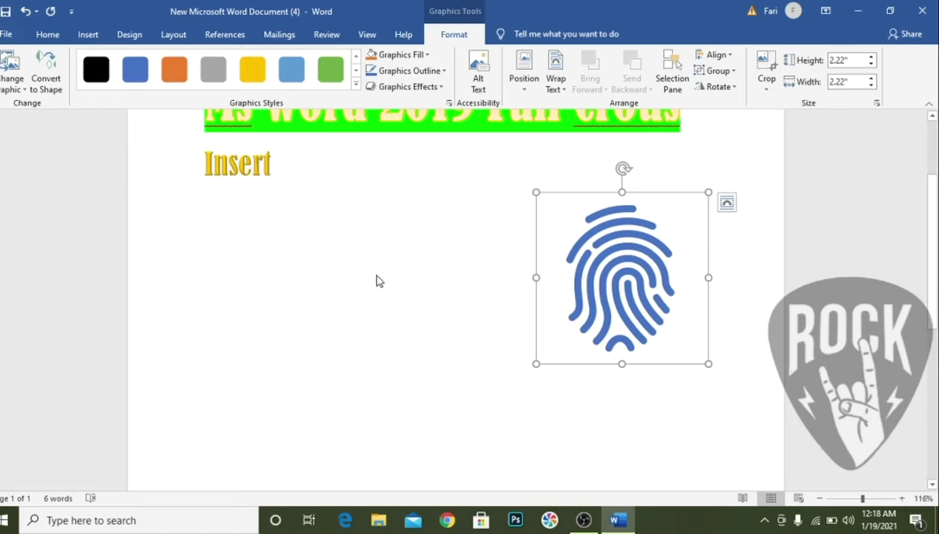
pyautogui.click(87, 34)
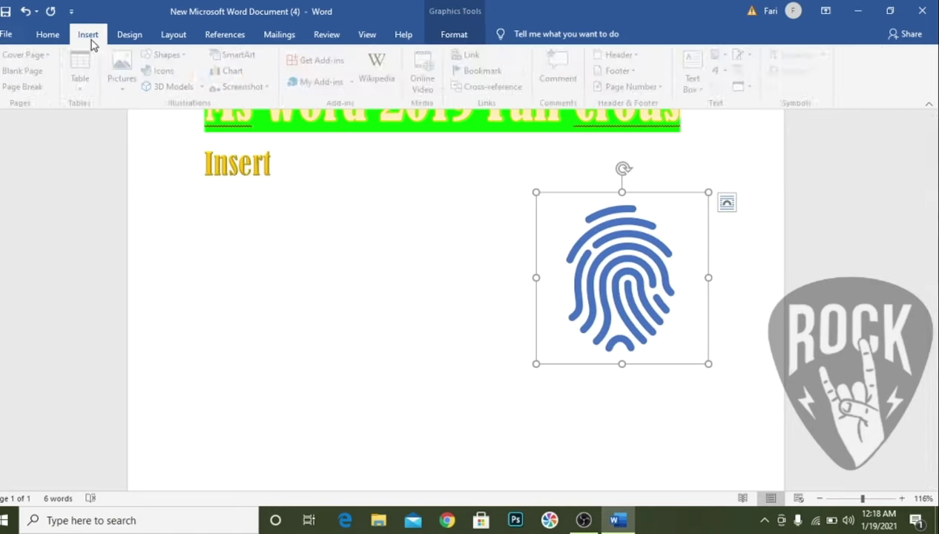
pyautogui.click(353, 335)
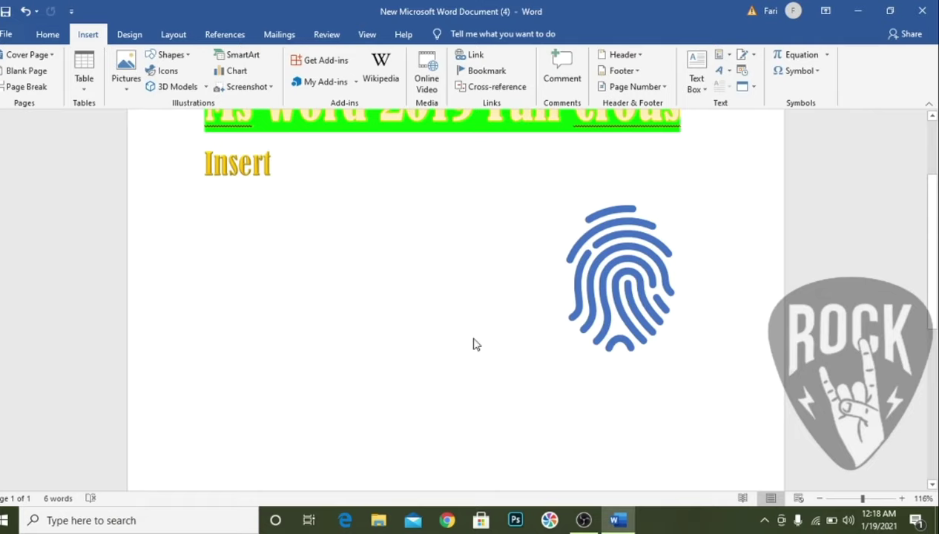
pyautogui.hotkey('ctrl', 'z')
pyautogui.hotkey('ctrl', 'z')
pyautogui.hotkey('ctrl', 'z')
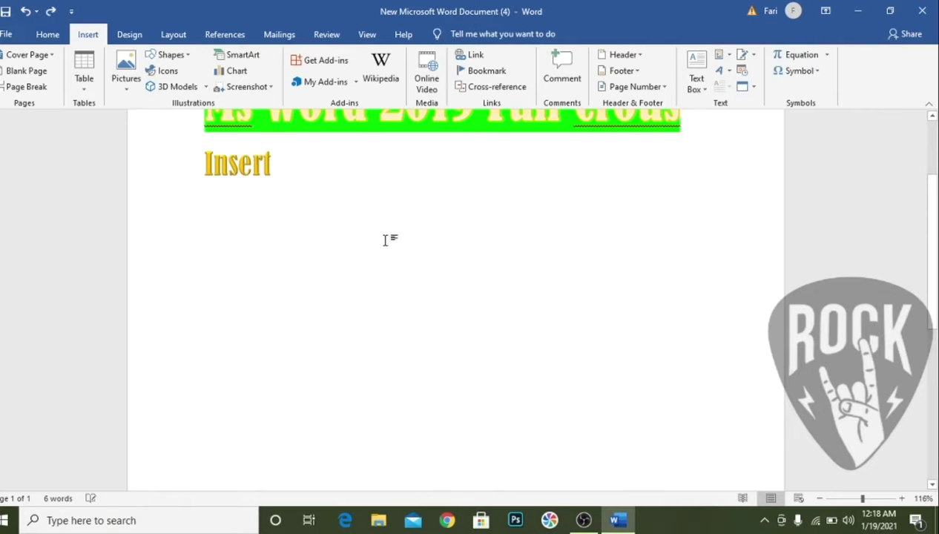
# - Insert the cube crystal-lattice model from the online Chemistry 3D models
pyautogui.click(183, 92)
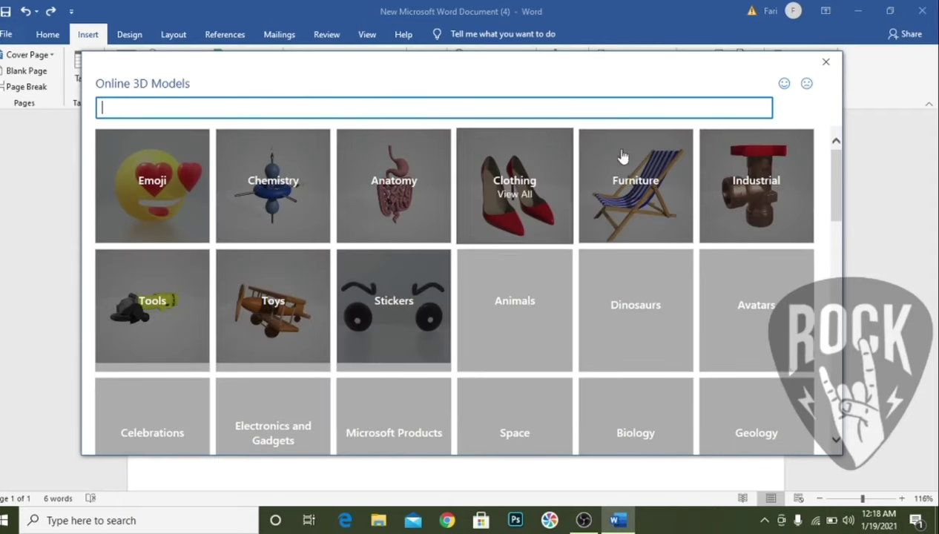
pyautogui.moveTo(830, 181)
pyautogui.mouseDown()
pyautogui.moveTo(829, 196)
pyautogui.moveTo(838, 178)
pyautogui.mouseUp()
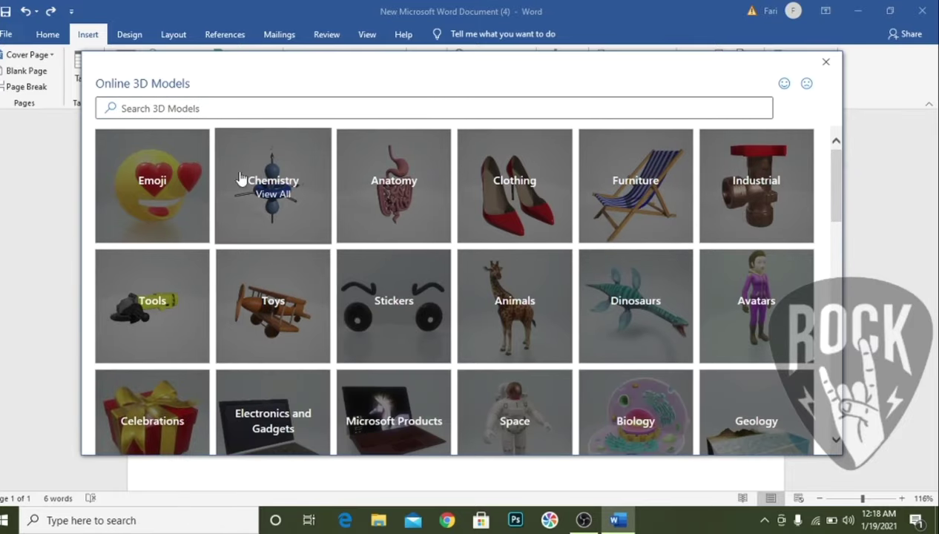
pyautogui.click(271, 184)
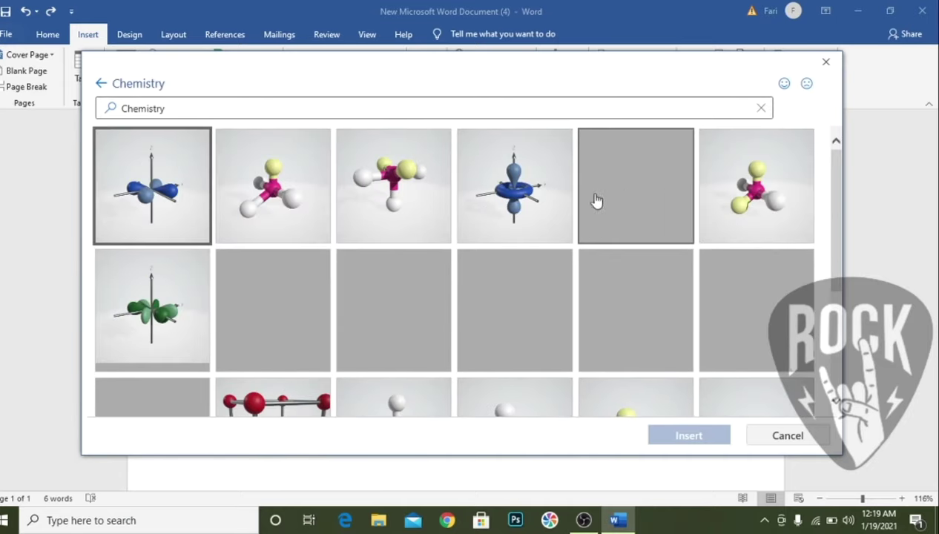
pyautogui.click(640, 190)
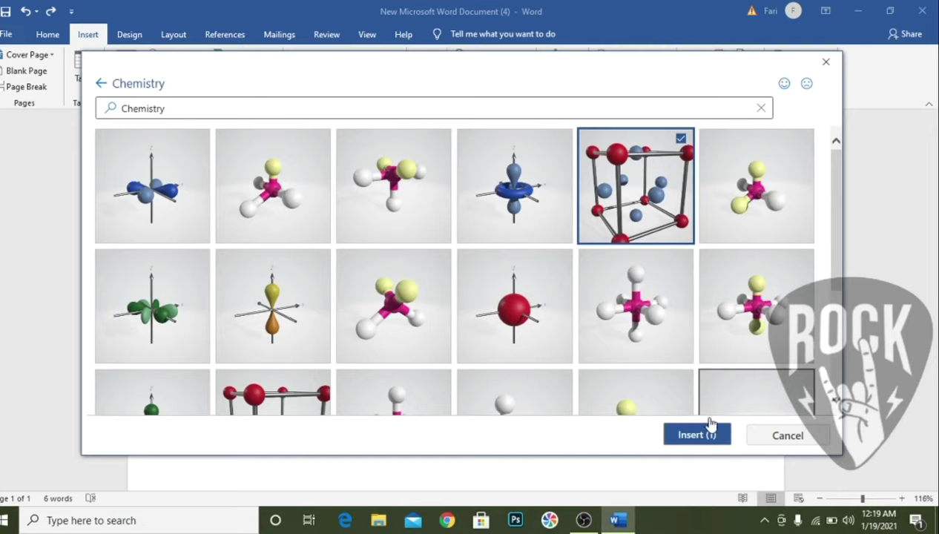
pyautogui.click(708, 435)
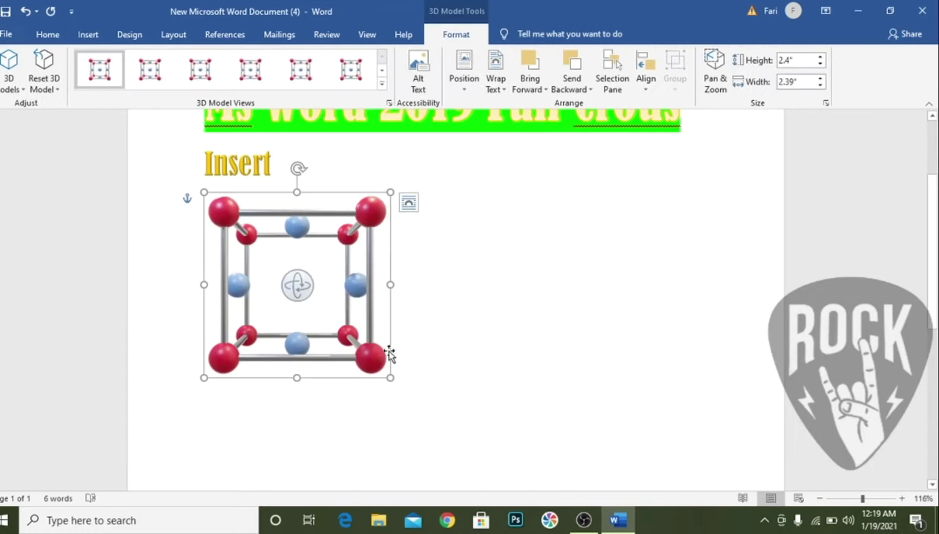
# - Enlarge the cube model to about 2.99 inches and nudge it into position
pyautogui.moveTo(390, 377); pyautogui.dragTo(436, 419)
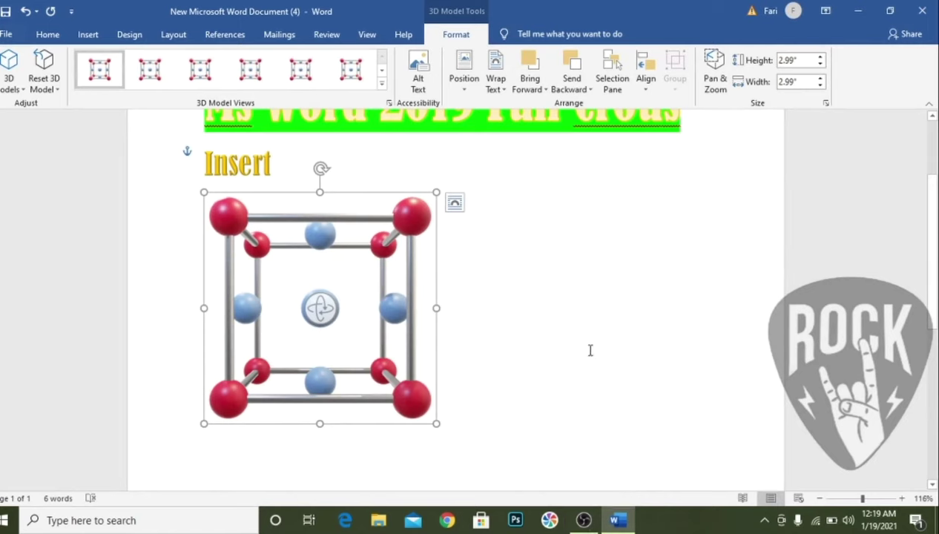
pyautogui.click(561, 300)
pyautogui.moveTo(325, 247); pyautogui.dragTo(387, 273)
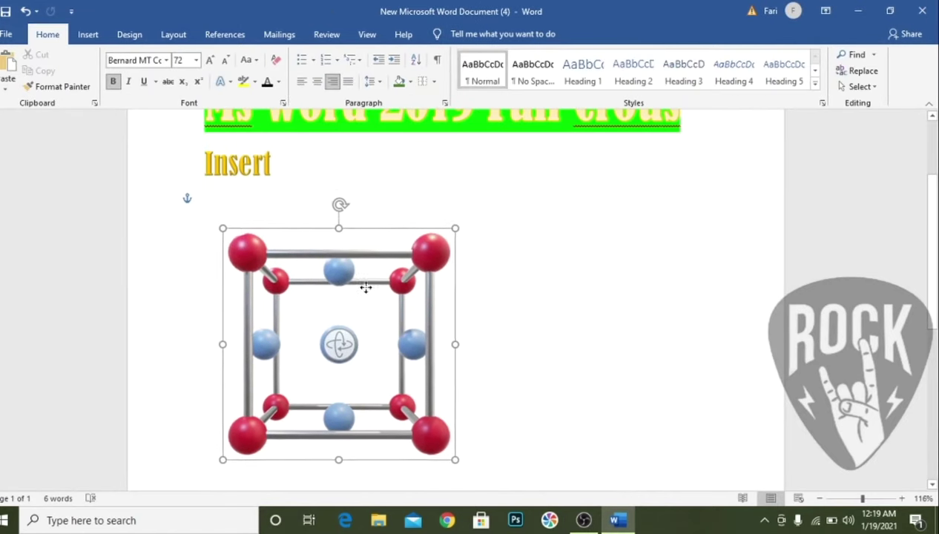
pyautogui.moveTo(387, 274); pyautogui.dragTo(332, 263)
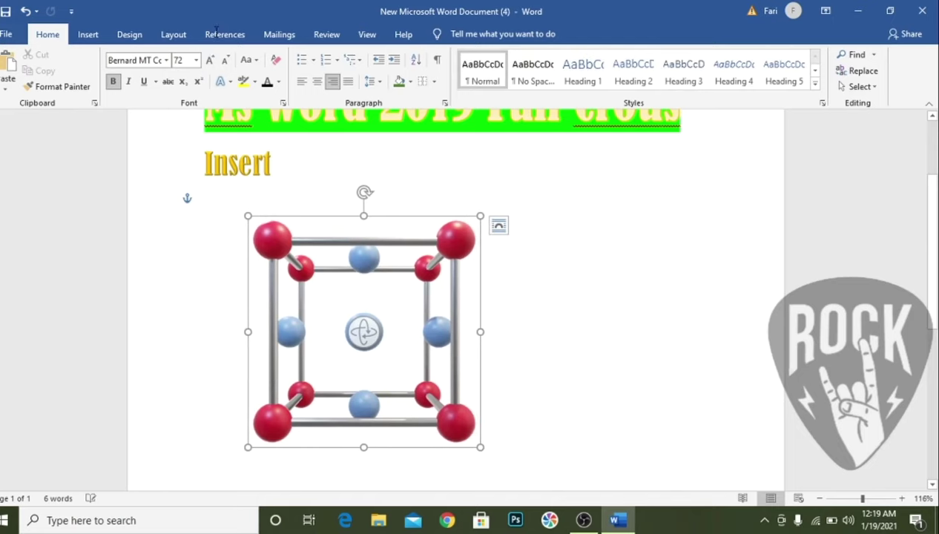
# - Glance at the Design tab, then select the cube model and delete it
pyautogui.click(88, 34)
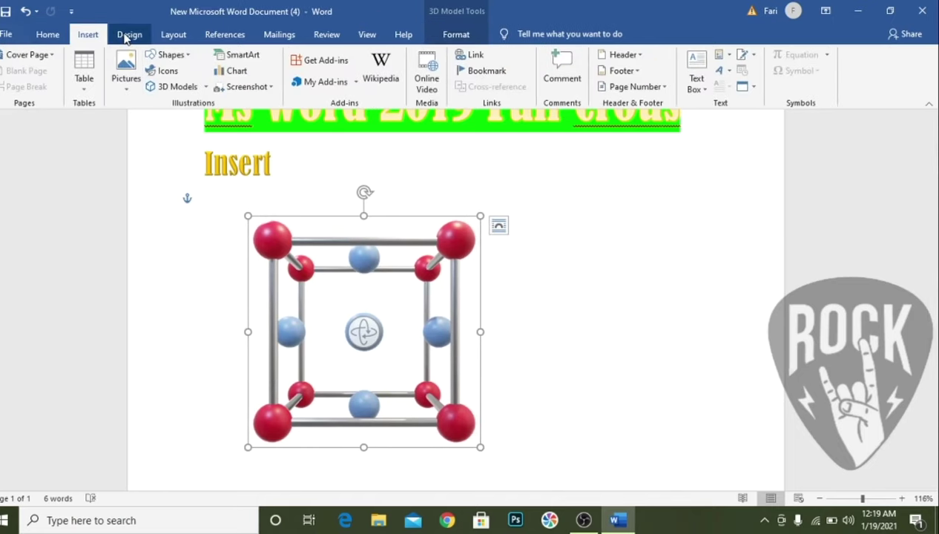
pyautogui.click(128, 34)
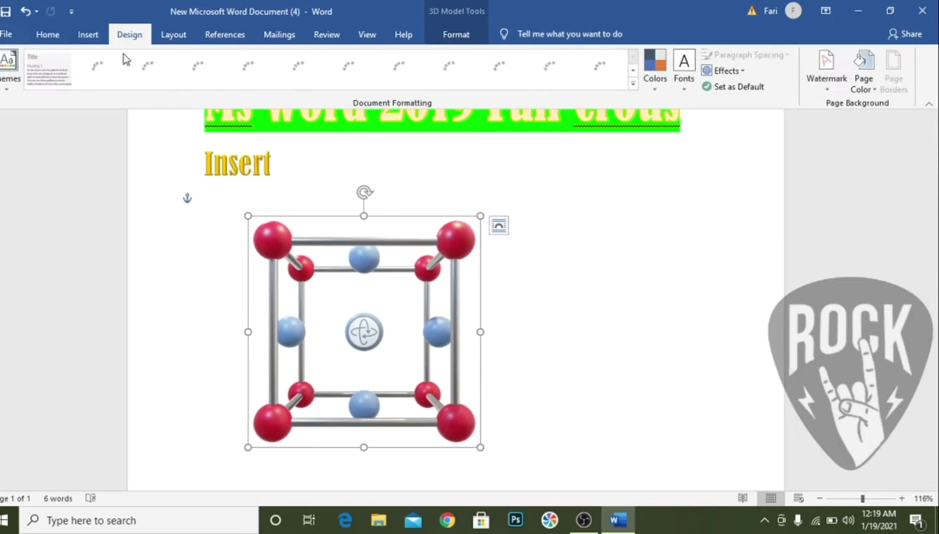
pyautogui.click(89, 39)
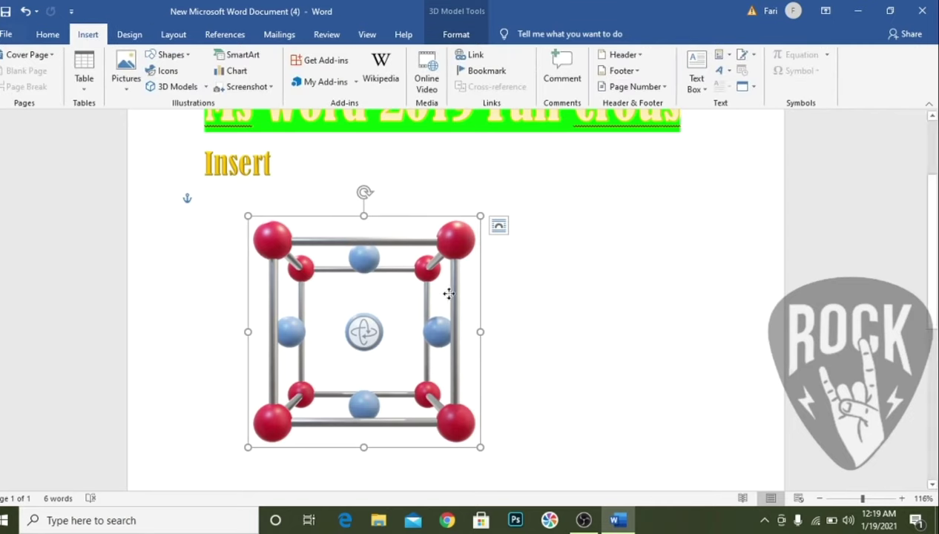
pyautogui.click(400, 267)
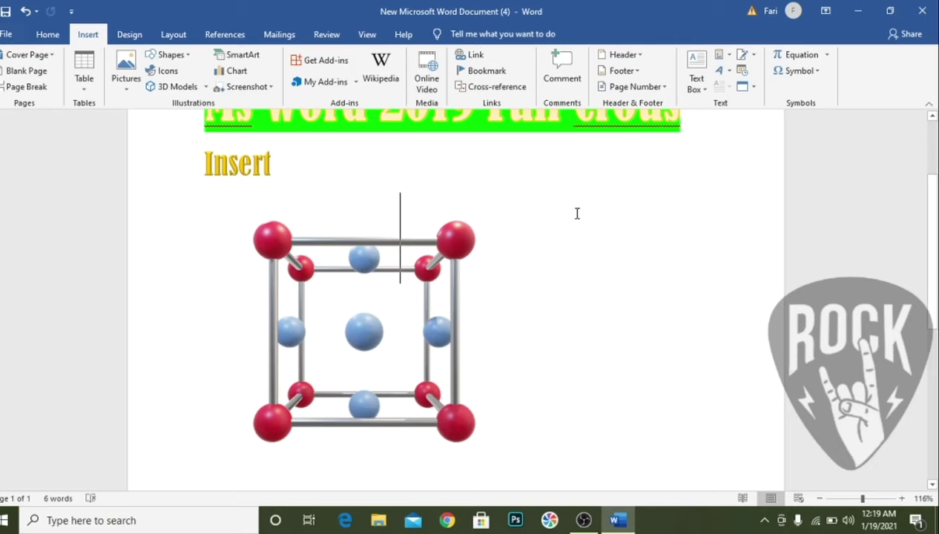
pyautogui.press('Tab')
pyautogui.press('Tab')
pyautogui.press('Tab')
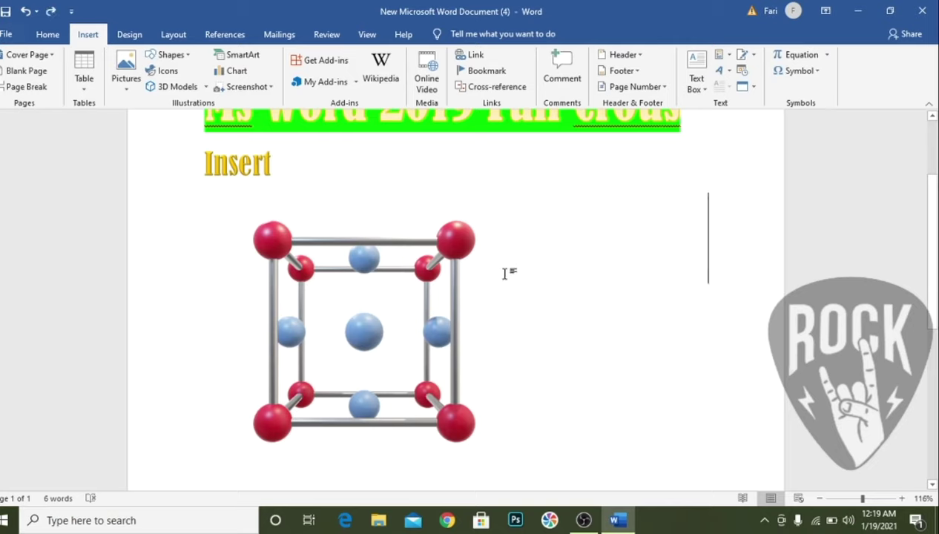
pyautogui.click(402, 258)
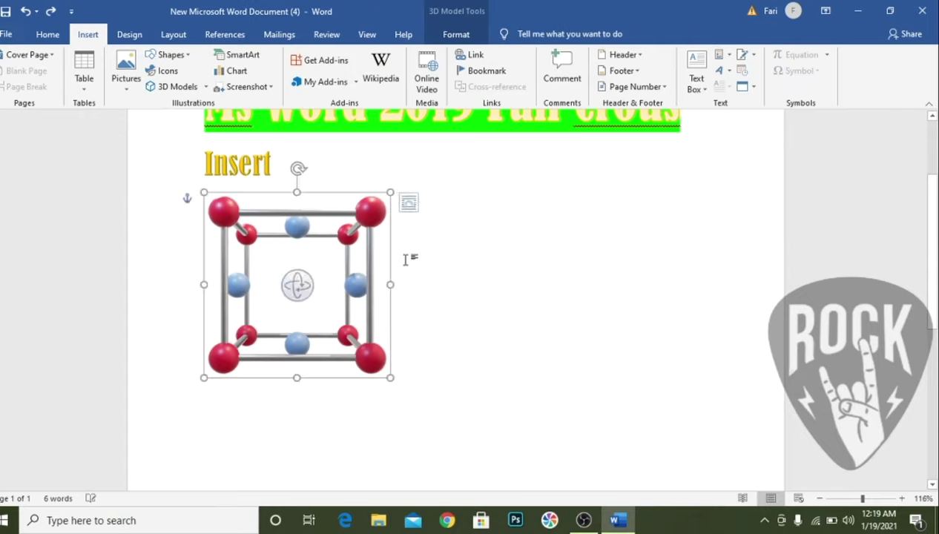
pyautogui.press('Delete')
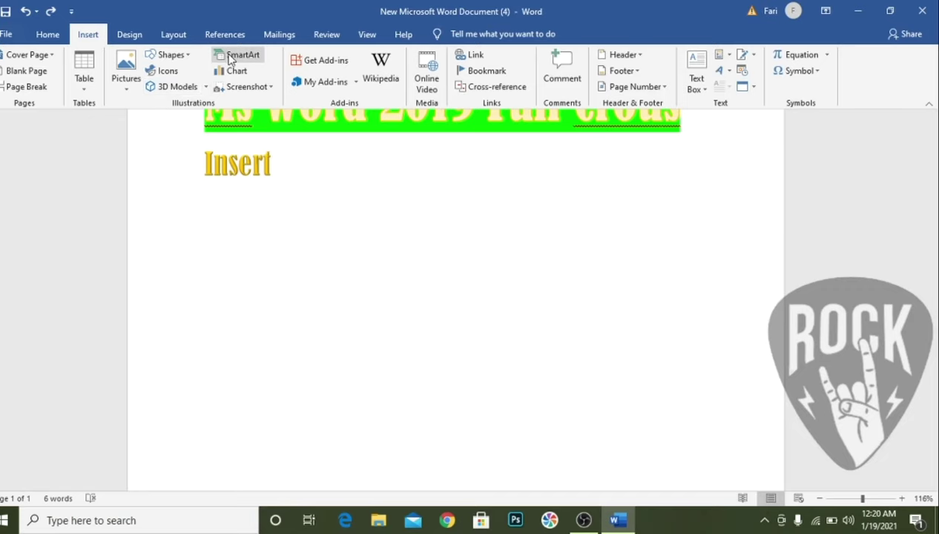
pyautogui.click(245, 56)
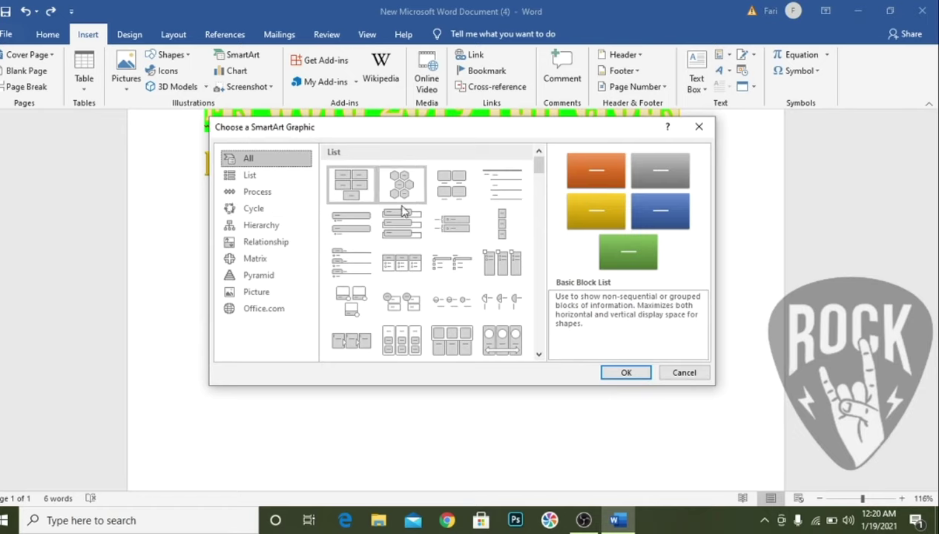
# - Insert a Vertical Box List SmartArt and type Urdo in the first box
pyautogui.click(397, 228)
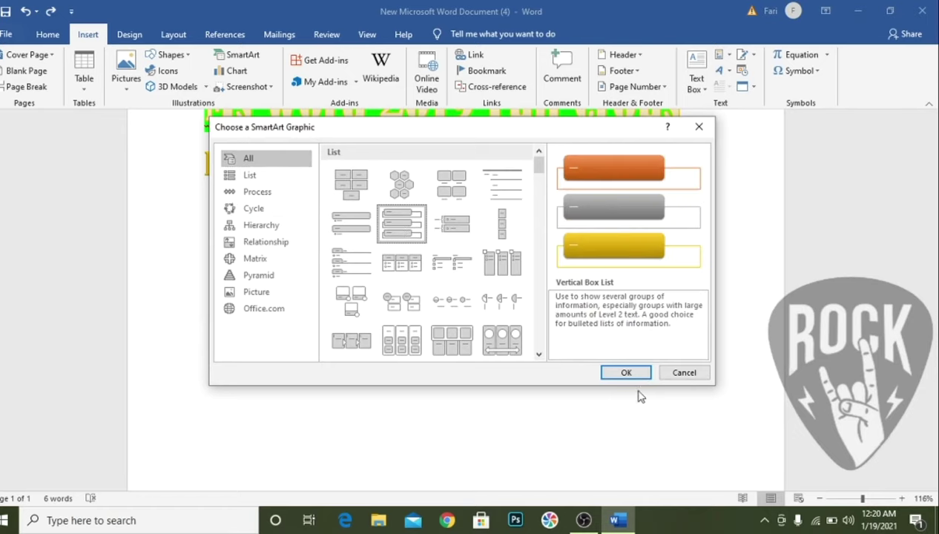
pyautogui.click(625, 373)
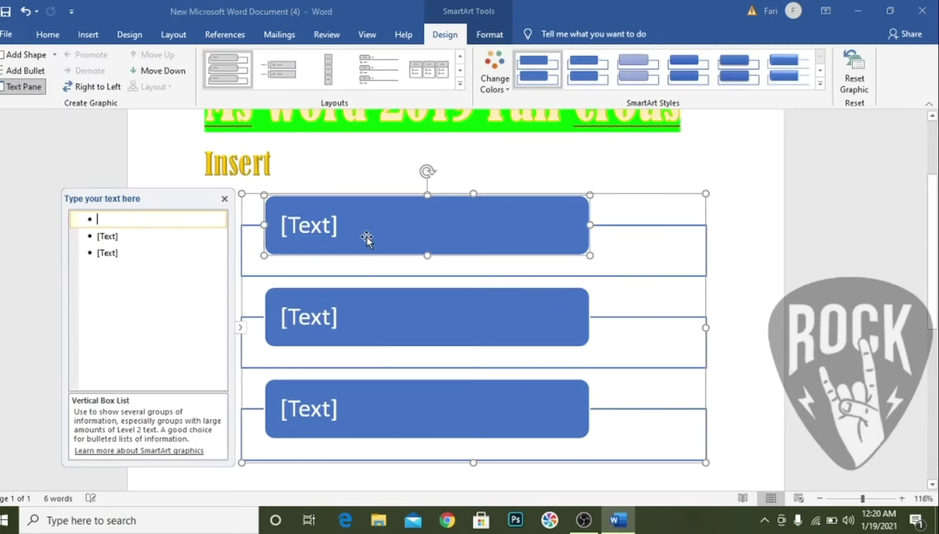
pyautogui.click(323, 229)
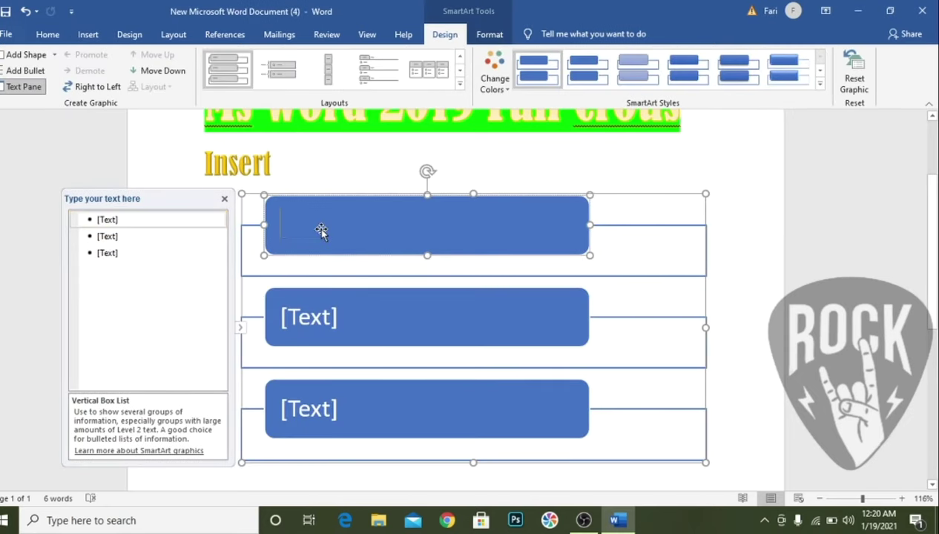
pyautogui.write('Urdo')
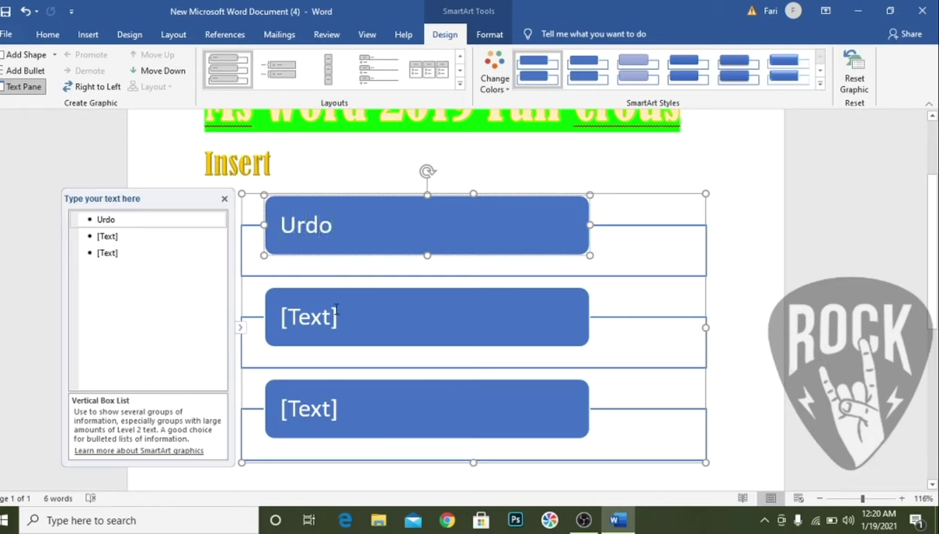
# - Type English and Islamic into the second and third boxes
pyautogui.click(338, 316)
pyautogui.write('E')
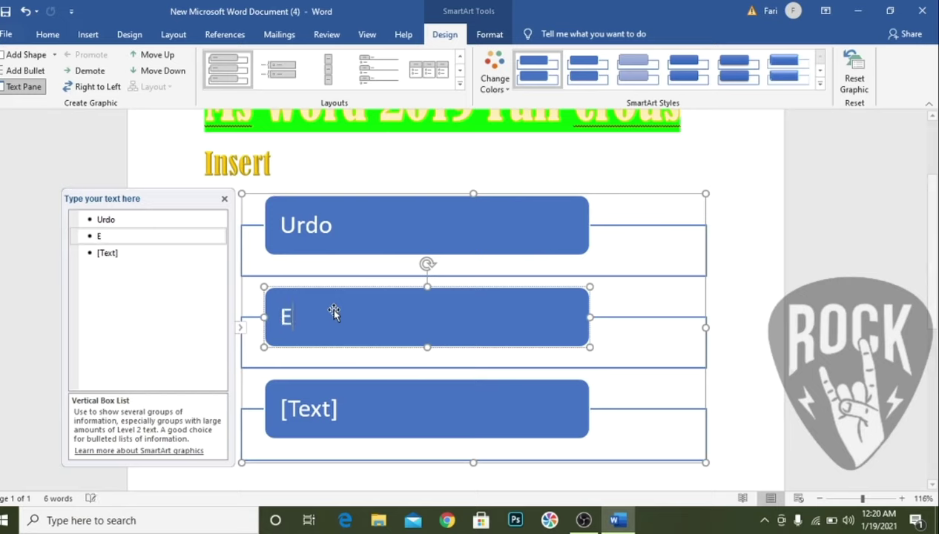
pyautogui.write('ng')
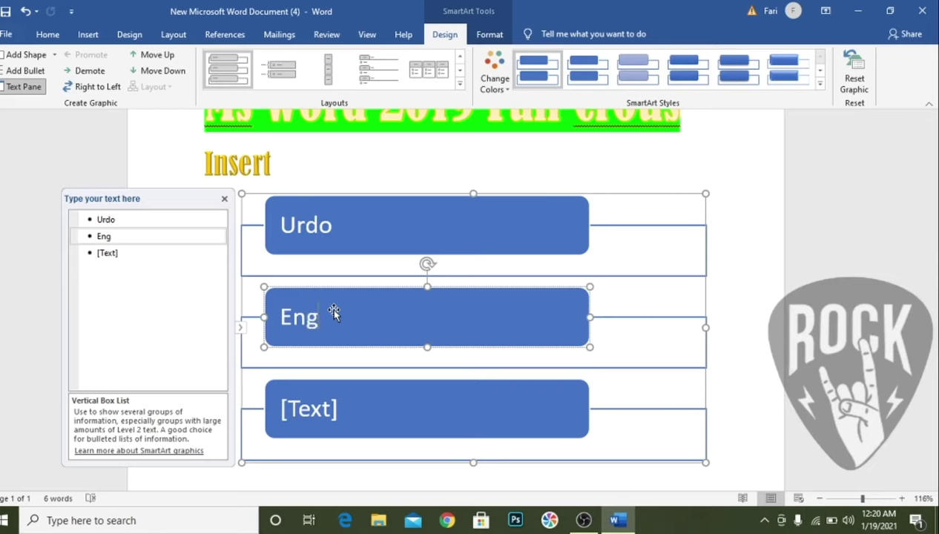
pyautogui.write('sh')
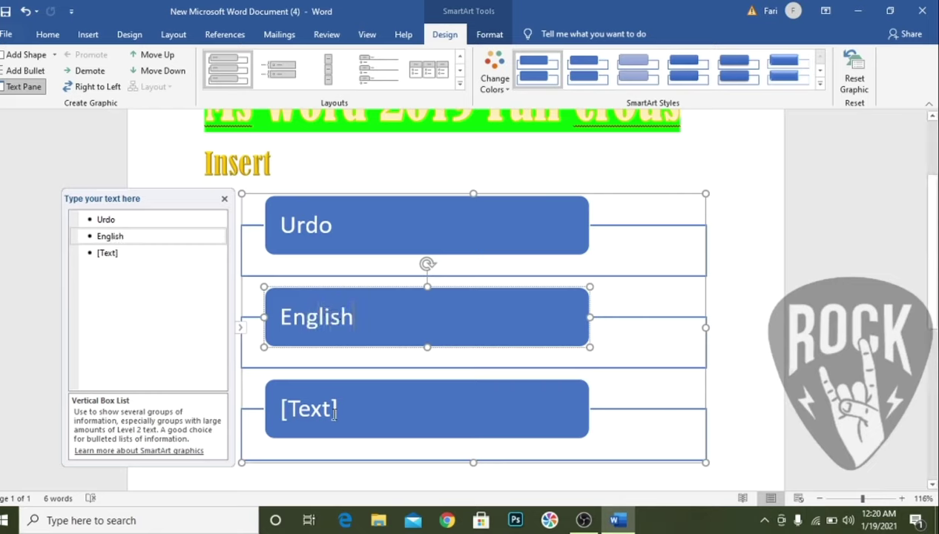
pyautogui.click(324, 411)
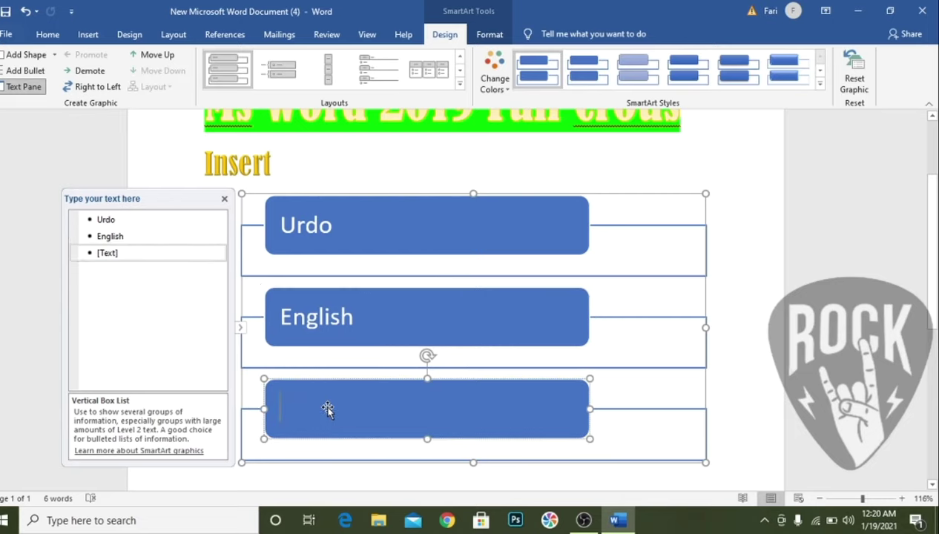
pyautogui.write('Is')
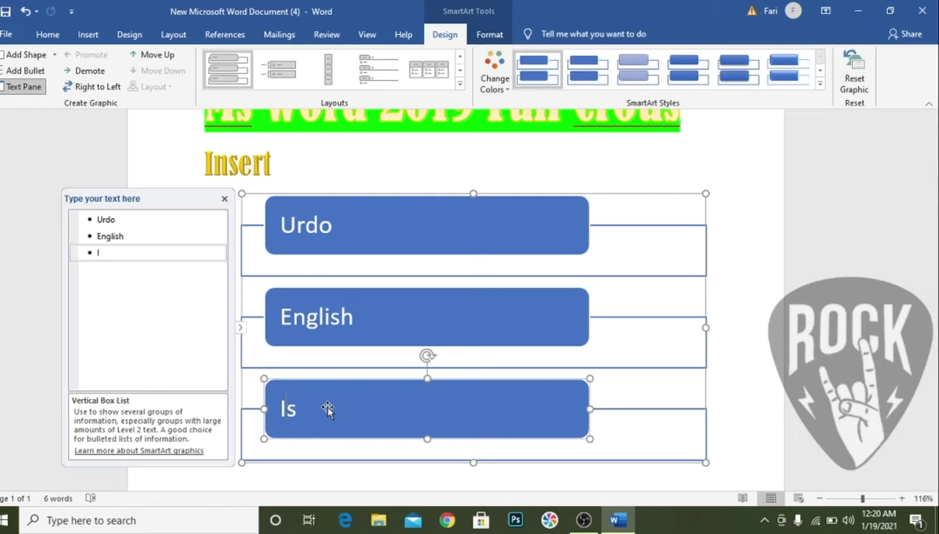
pyautogui.write('lamic')
pyautogui.moveTo(668, 250)
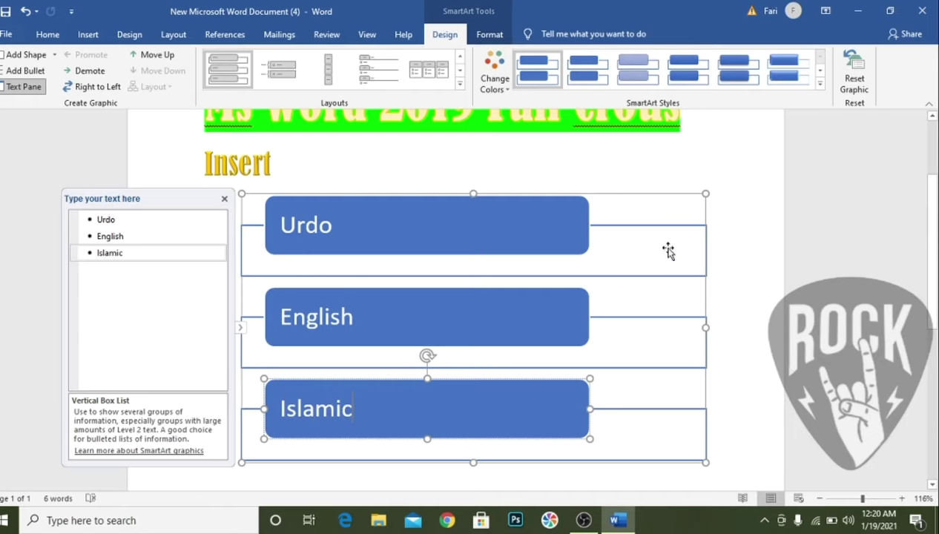
pyautogui.moveTo(931, 194); pyautogui.dragTo(933, 285)
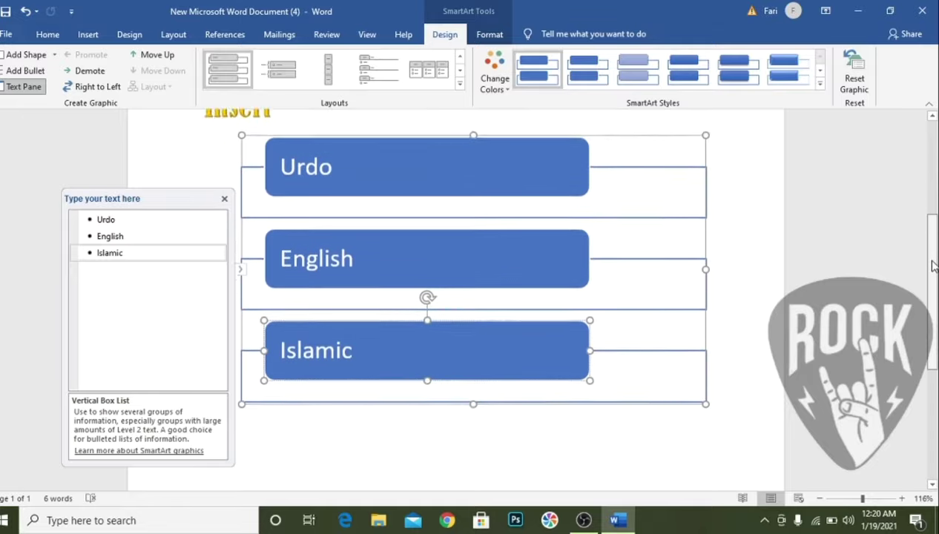
# - Try Vertical Curved List, gradient-styled Pyramid List, and Vertical Circle List layouts
pyautogui.moveTo(932, 286); pyautogui.dragTo(912, 241)
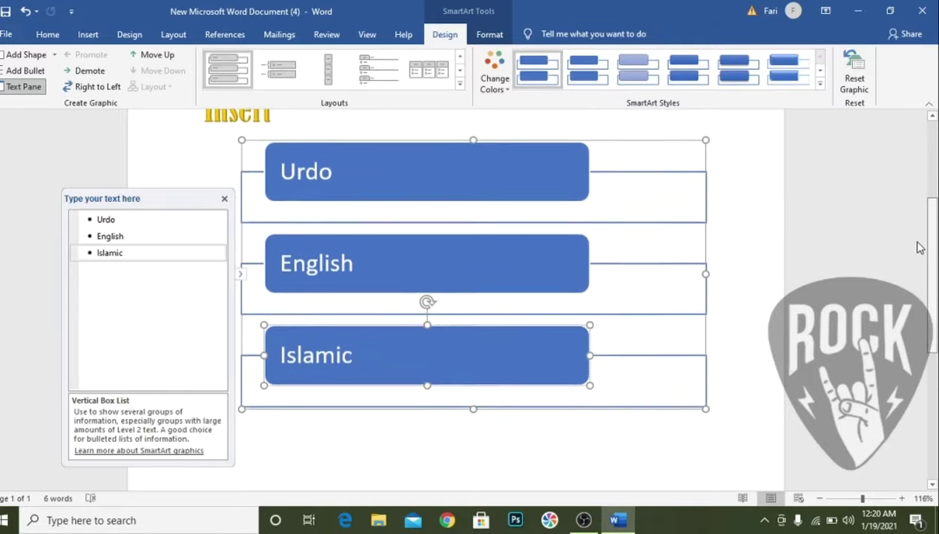
pyautogui.click(459, 84)
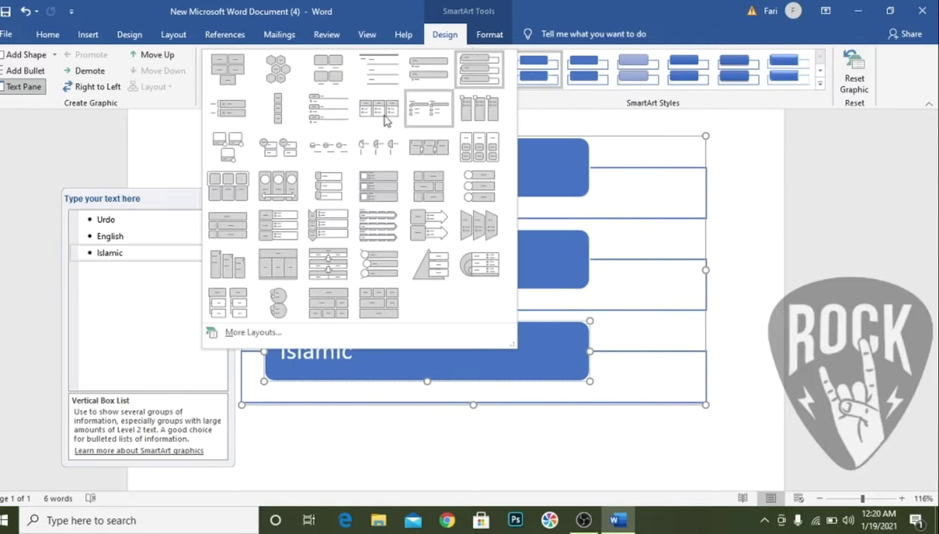
pyautogui.click(367, 263)
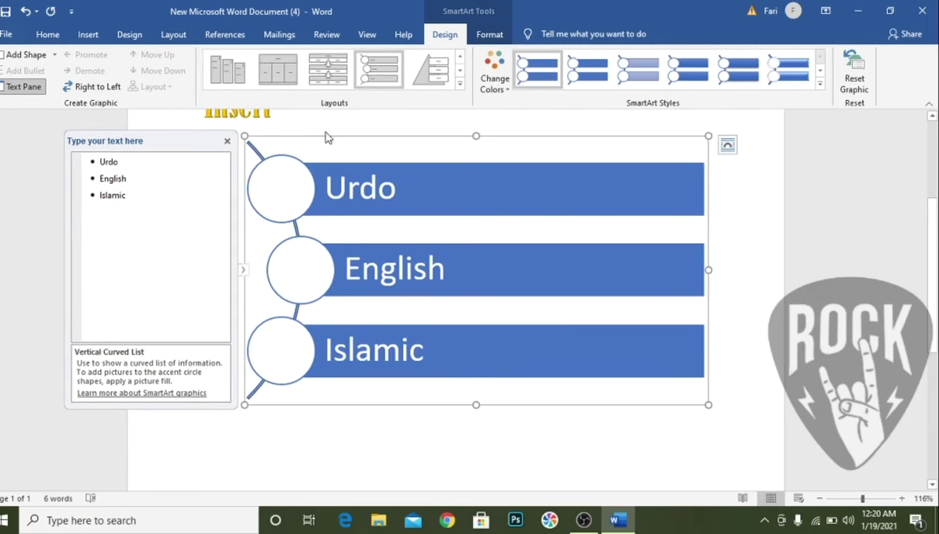
pyautogui.click(430, 69)
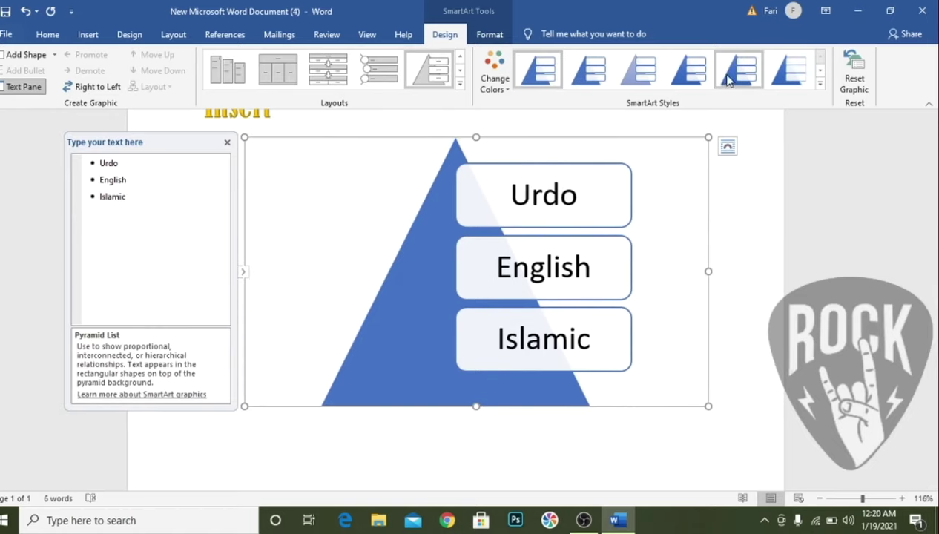
pyautogui.click(733, 73)
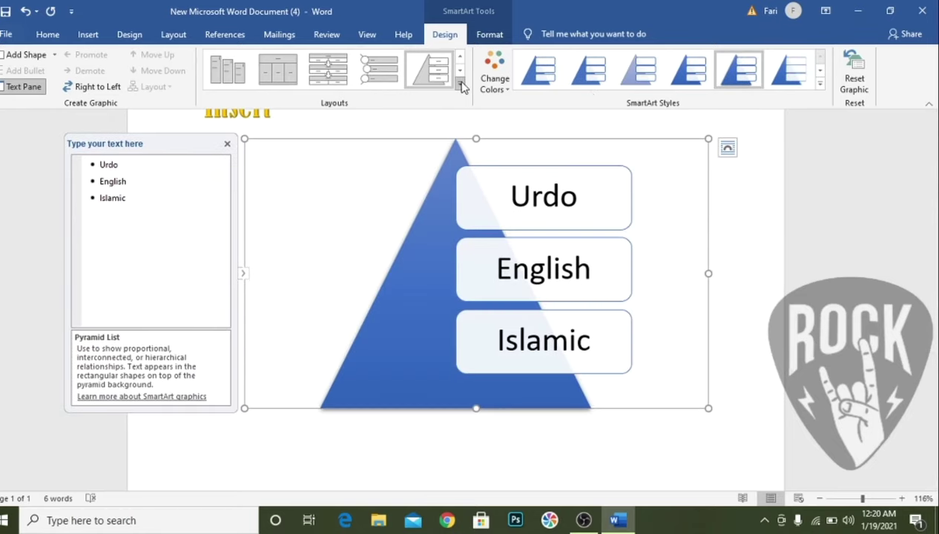
pyautogui.click(460, 84)
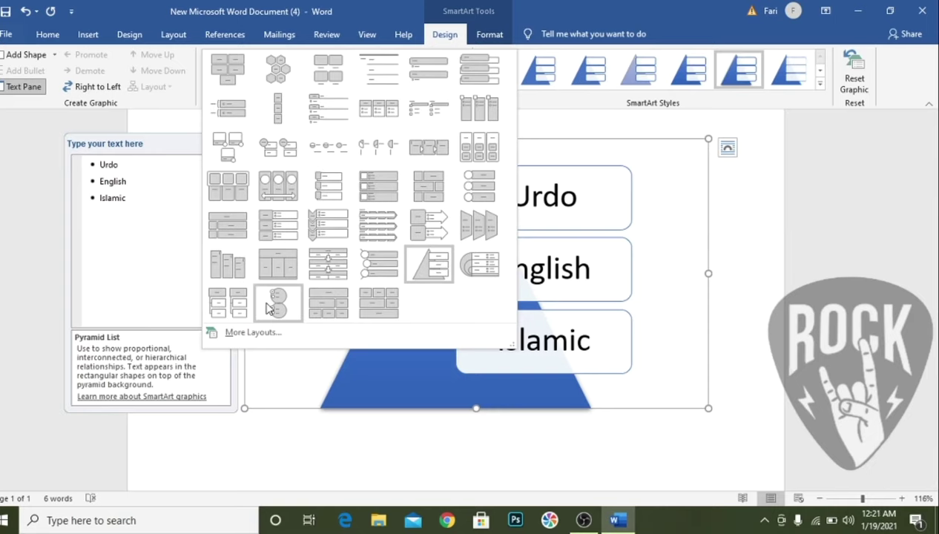
pyautogui.click(329, 300)
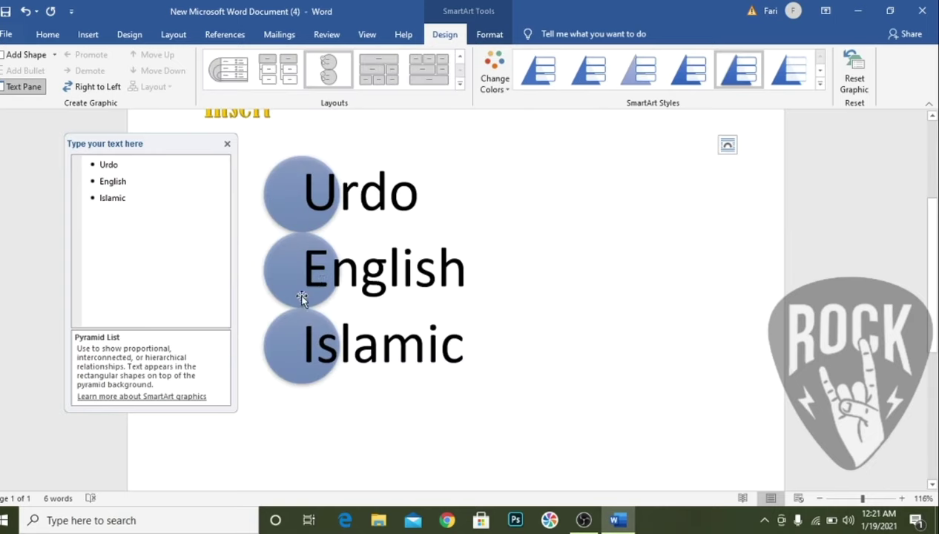
# - Preview colour schemes, then switch to Target List and Continuous Picture List layouts
pyautogui.click(494, 78)
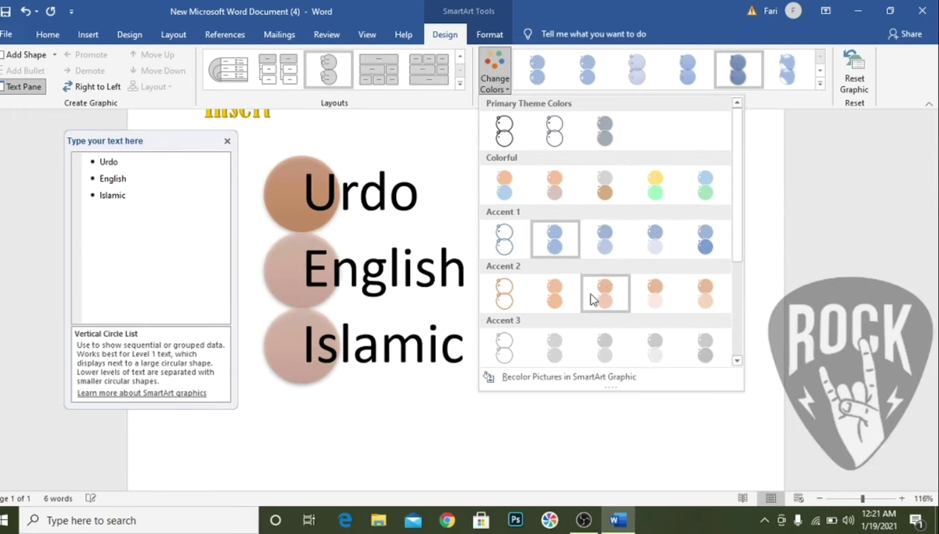
pyautogui.click(493, 378)
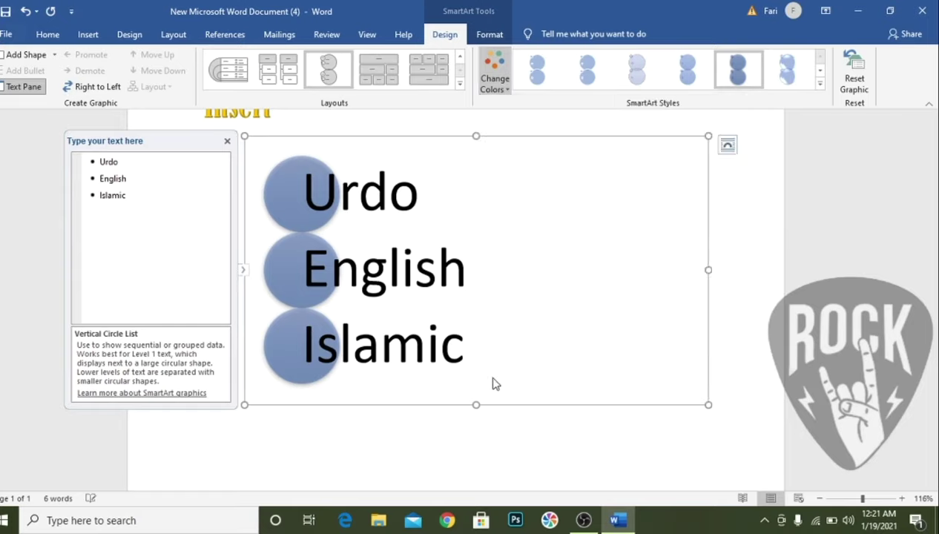
pyautogui.click(495, 80)
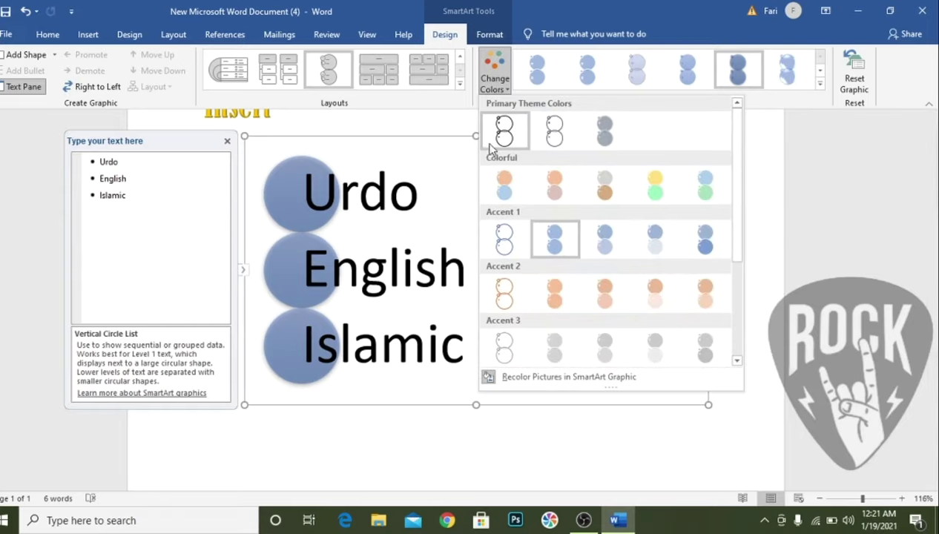
pyautogui.click(252, 65)
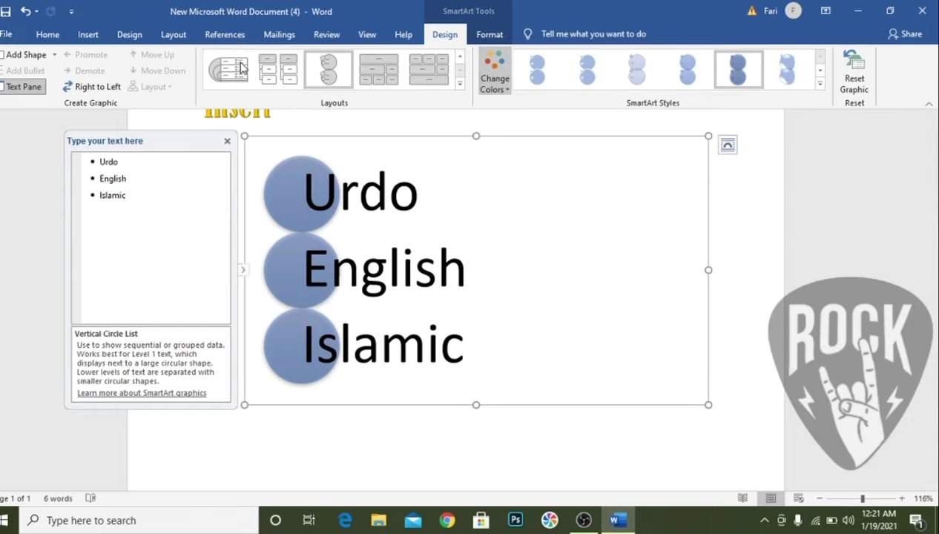
pyautogui.click(239, 66)
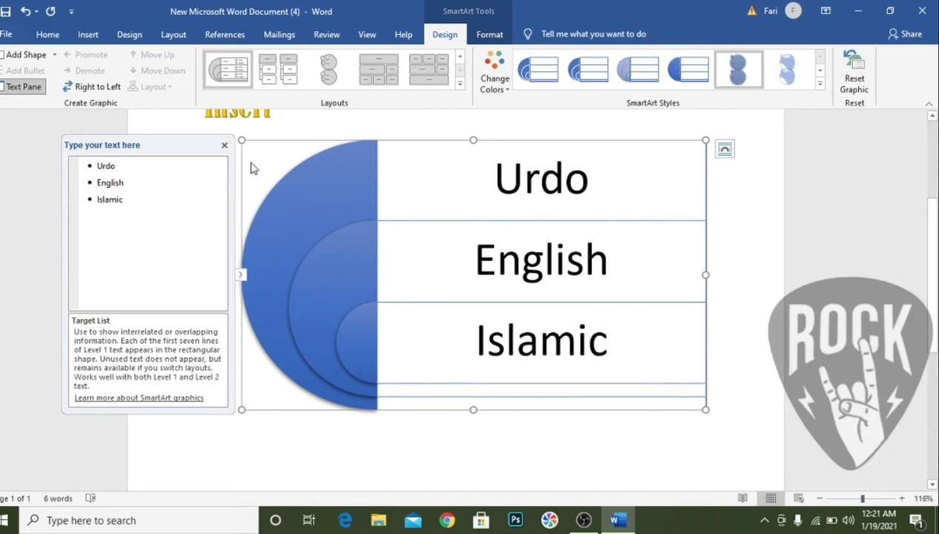
pyautogui.click(460, 84)
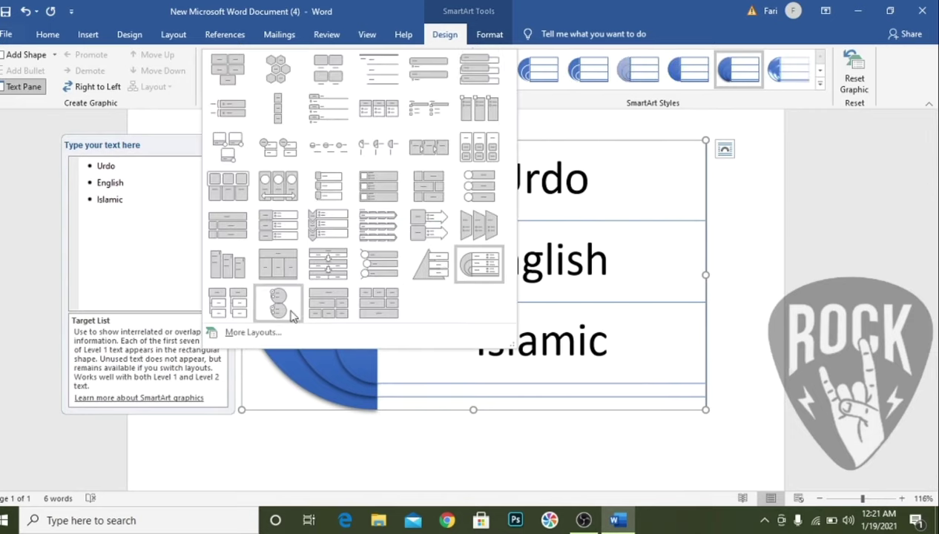
pyautogui.click(293, 185)
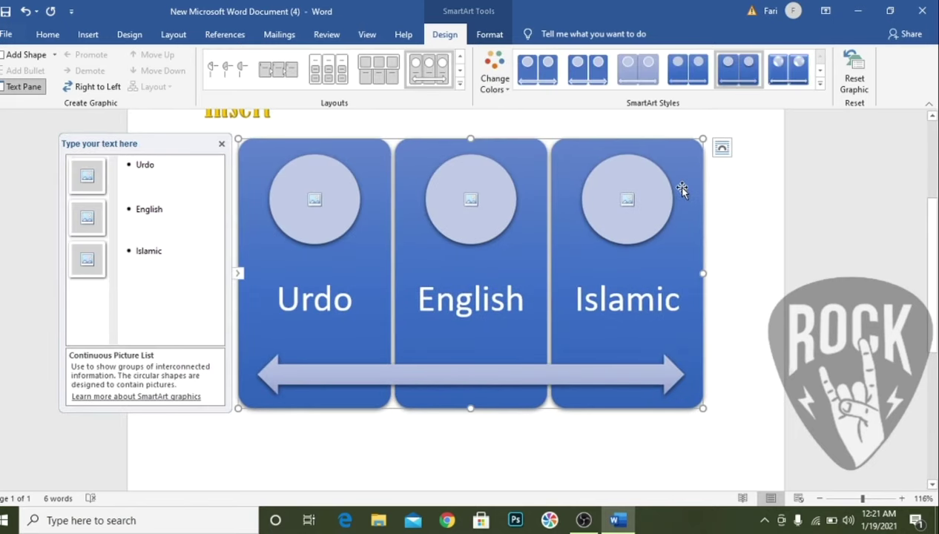
# - Undo back to the Target List layout and delete the SmartArt graphic
pyautogui.hotkey('ctrl', 'z')
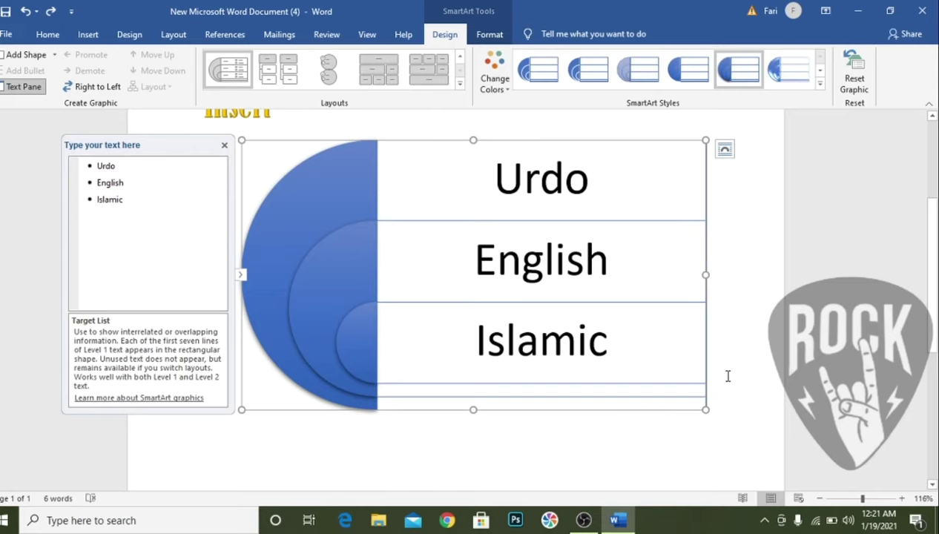
pyautogui.hotkey('ctrl', 'z')
pyautogui.press('Delete')
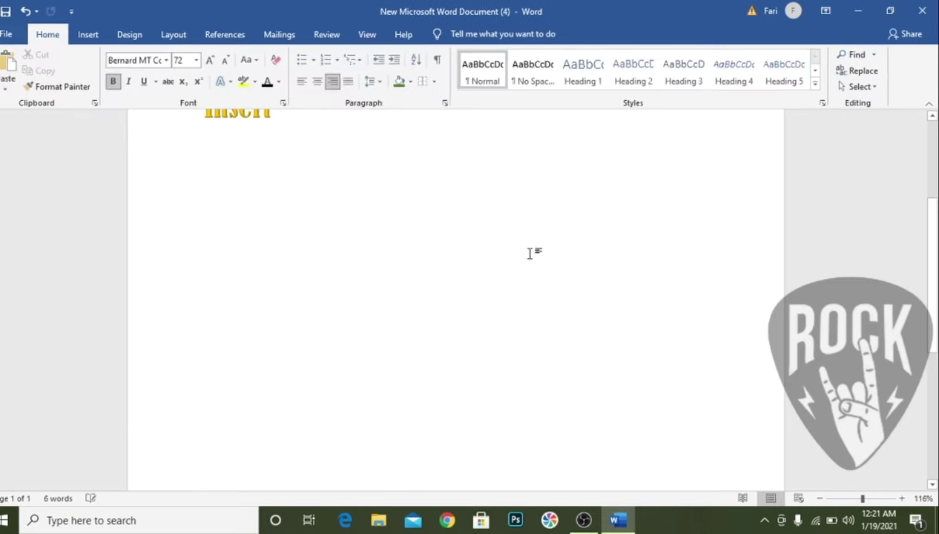
pyautogui.click(88, 34)
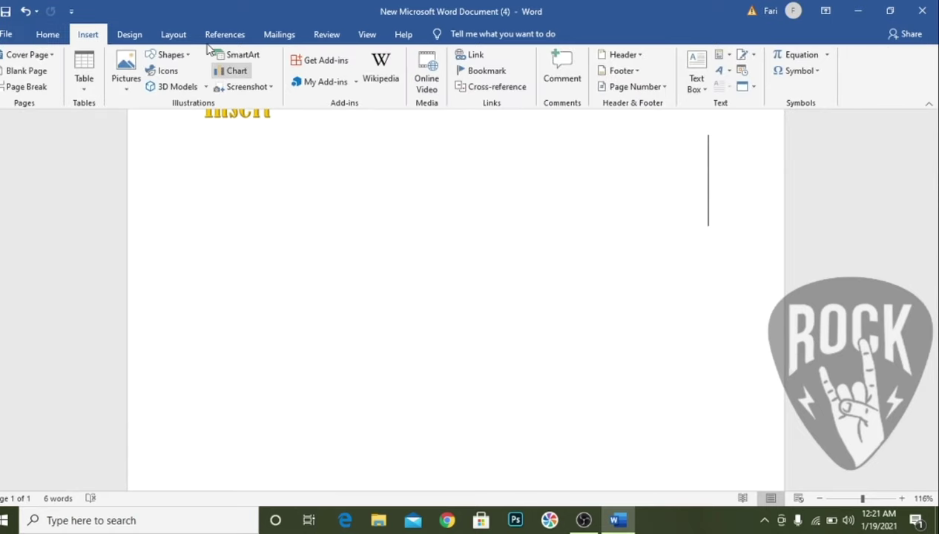
# - Insert a Stacked Column chart and select the Category 1 Series 1 cell in its data sheet
pyautogui.click(254, 72)
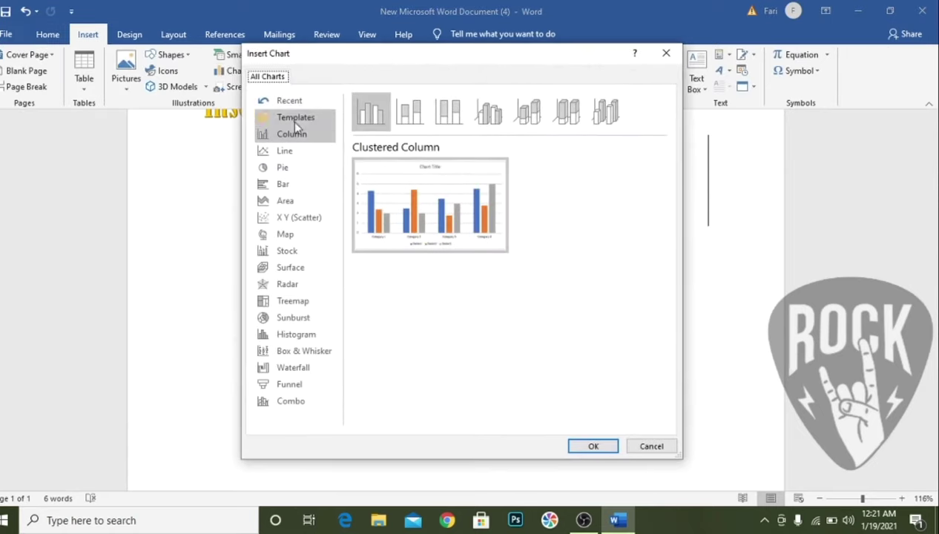
pyautogui.click(414, 110)
pyautogui.click(592, 445)
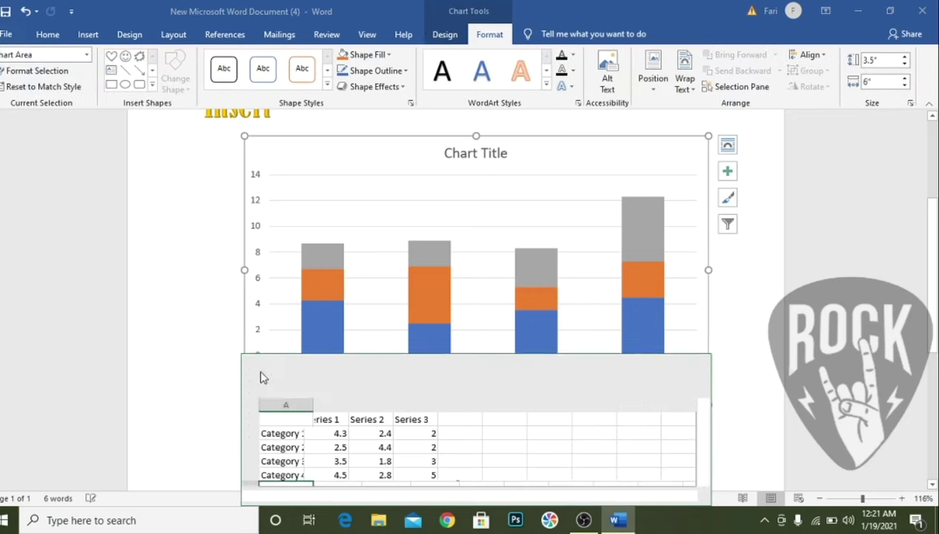
pyautogui.click(354, 433)
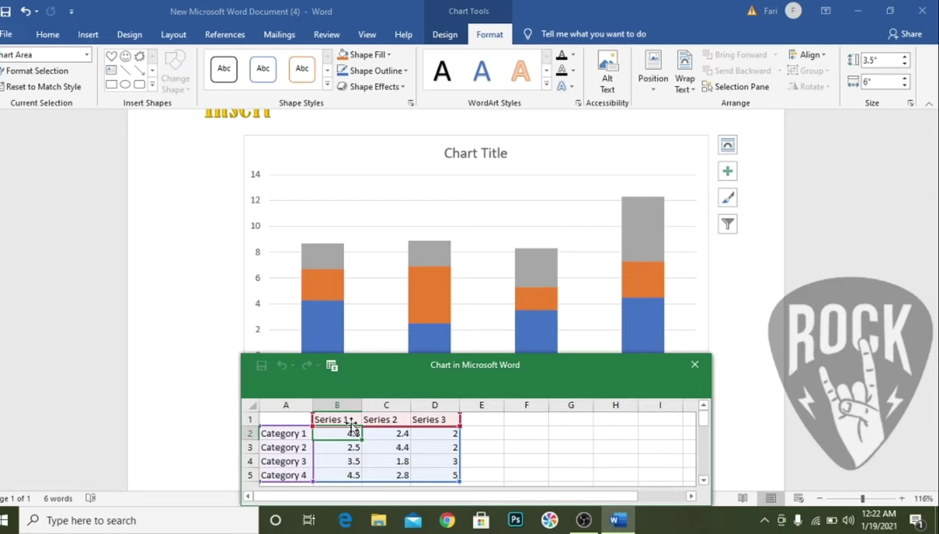
# - Enter 5.9 in B2, 7.8 in C2 and 3 in D3 of the chart data
pyautogui.write('5.9')
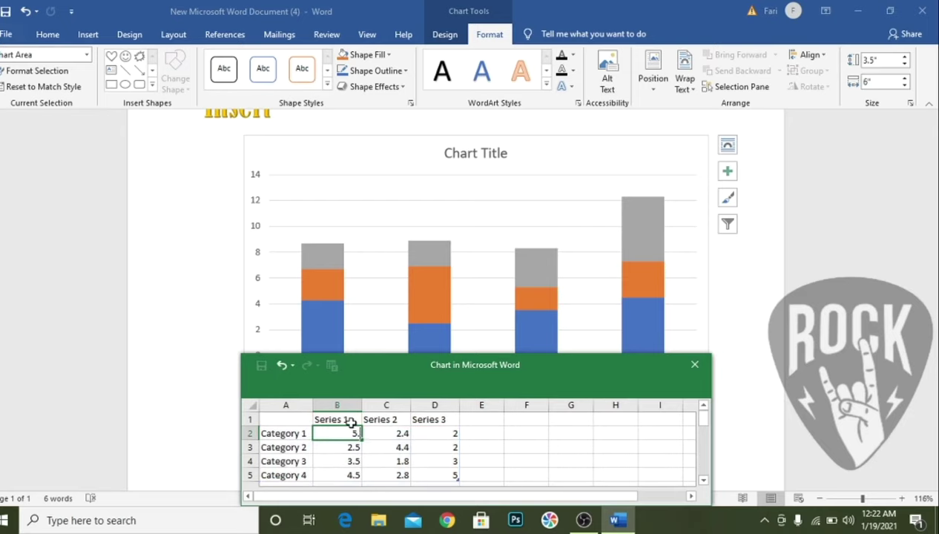
pyautogui.click(400, 435)
pyautogui.write('7.8')
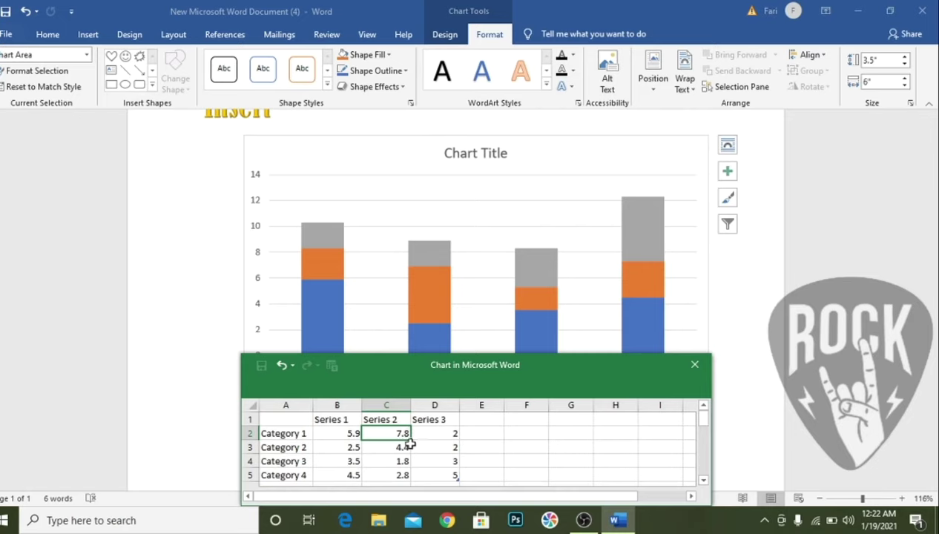
pyautogui.click(453, 444)
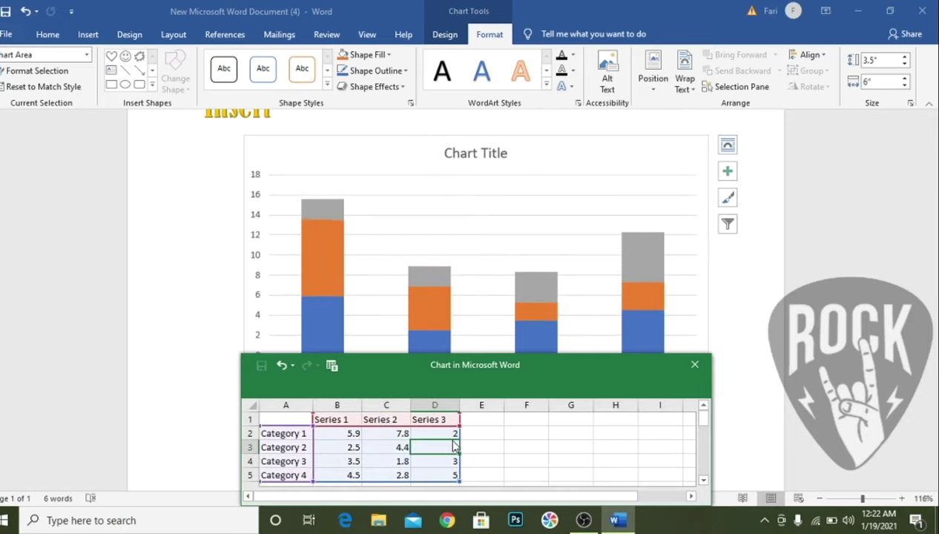
pyautogui.write('3')
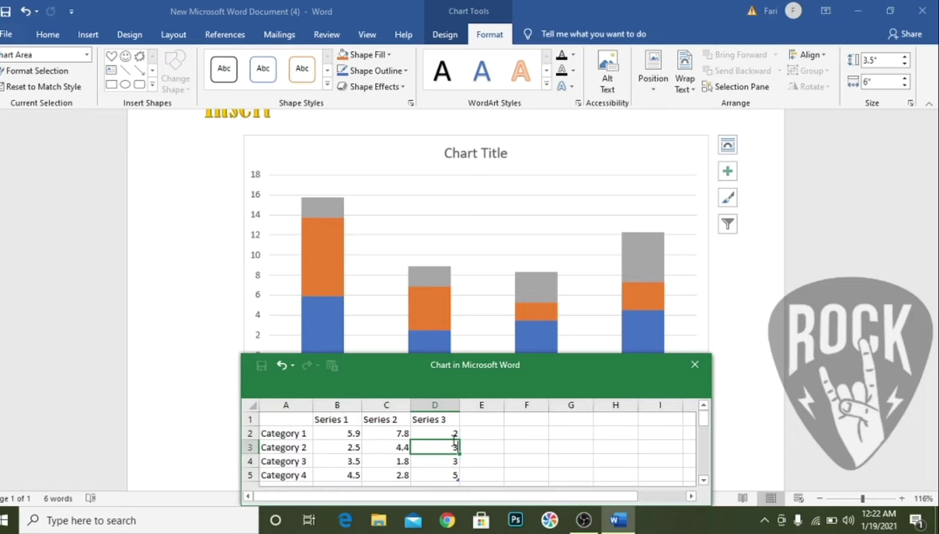
pyautogui.click(348, 473)
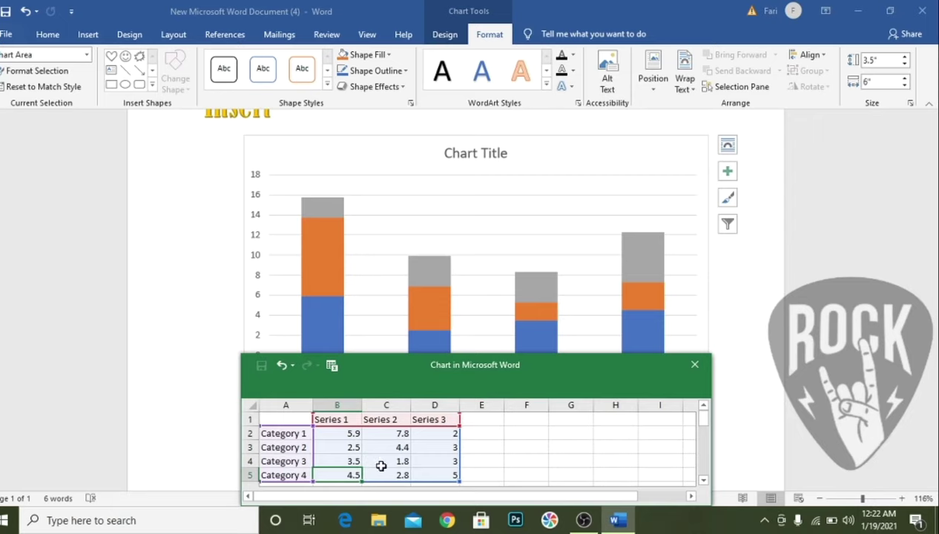
# - Set B5 to 9.9, close the data sheet and delete the chart
pyautogui.write('9.9')
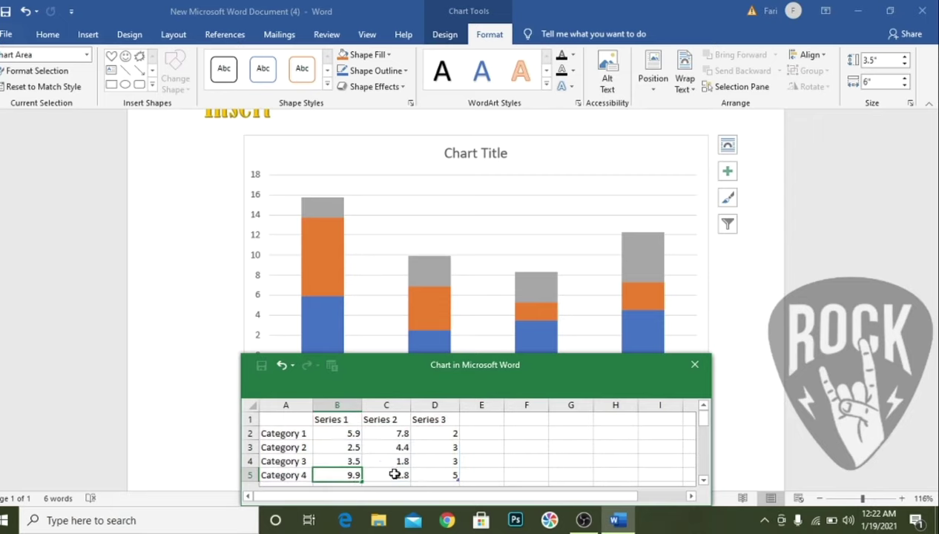
pyautogui.click(393, 475)
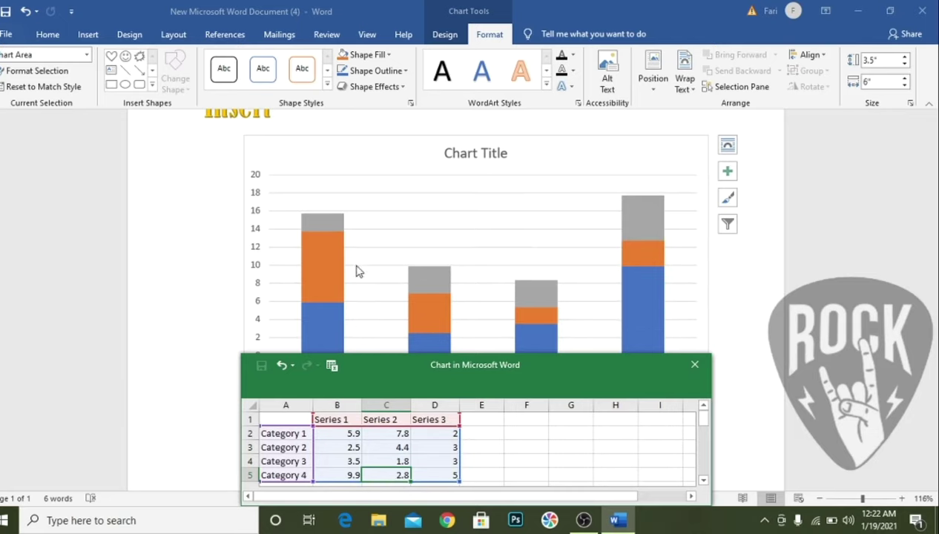
pyautogui.click(693, 364)
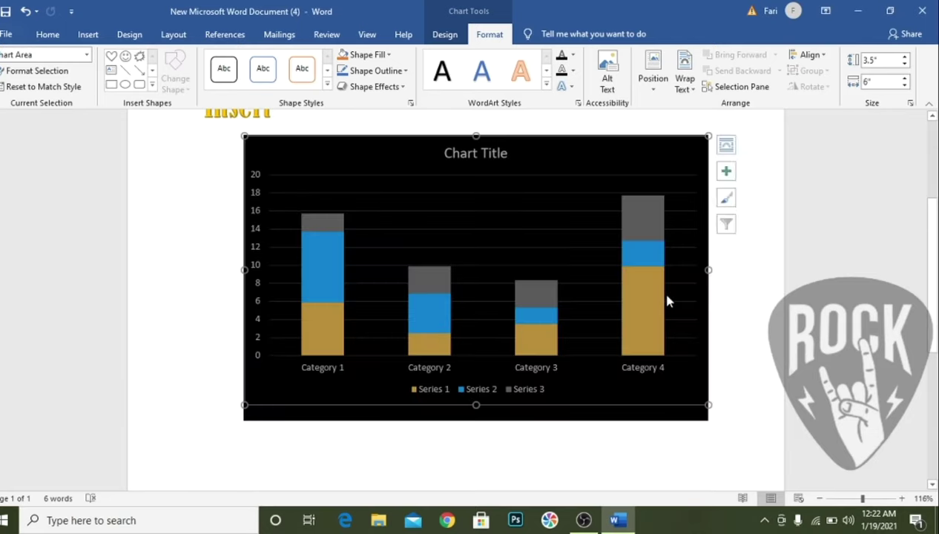
pyautogui.press('Delete')
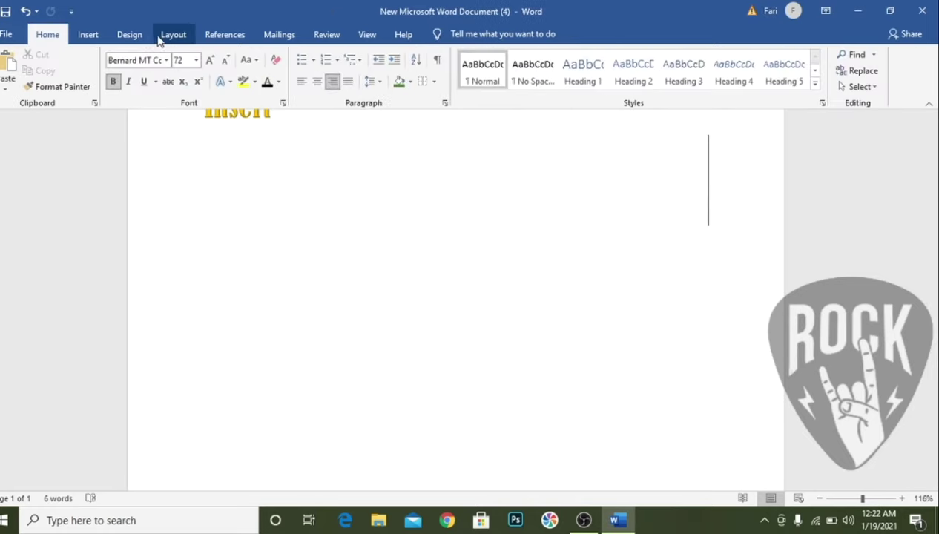
pyautogui.click(130, 41)
pyautogui.click(92, 34)
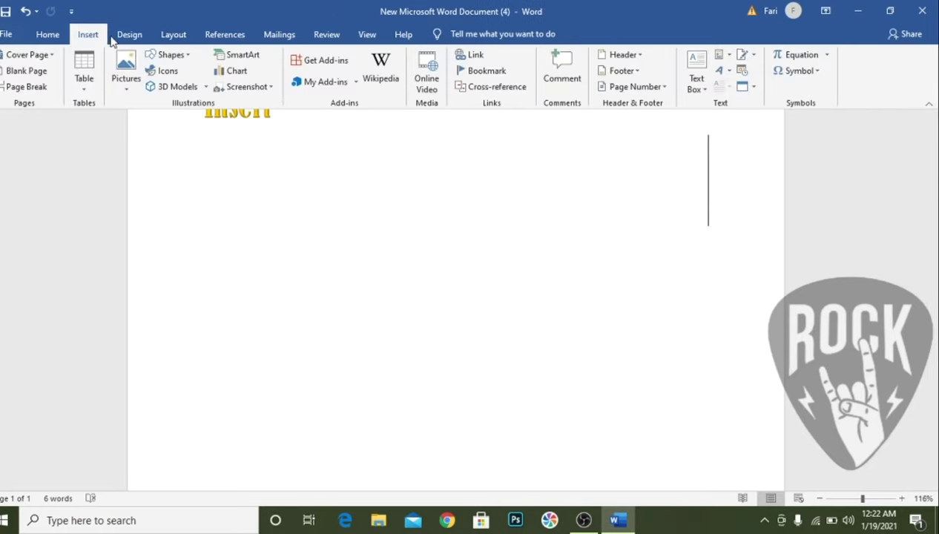
pyautogui.click(259, 87)
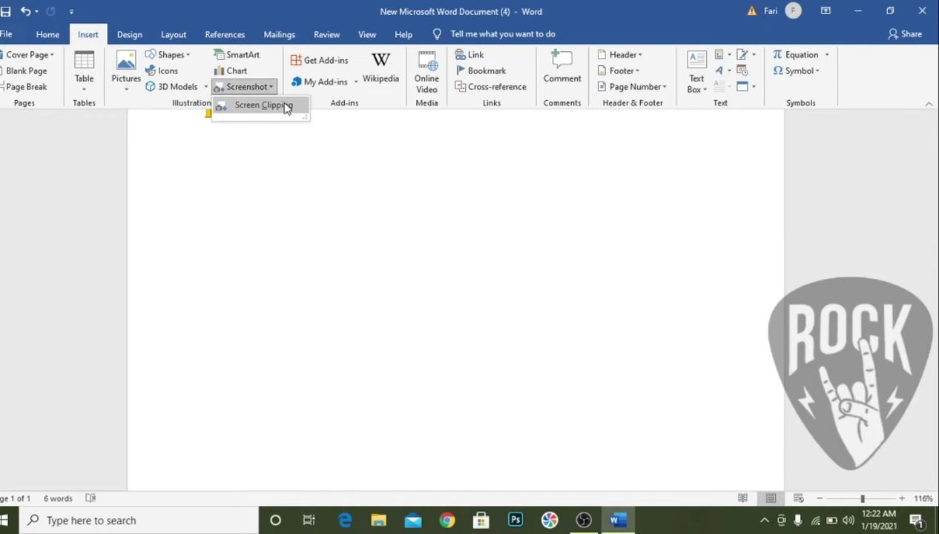
pyautogui.press('super+d')
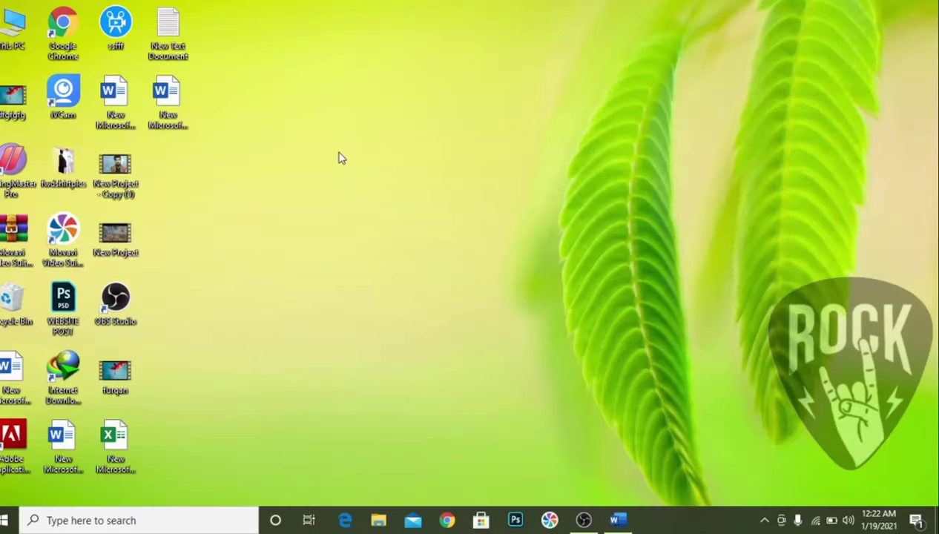
pyautogui.press('super+shift+s')
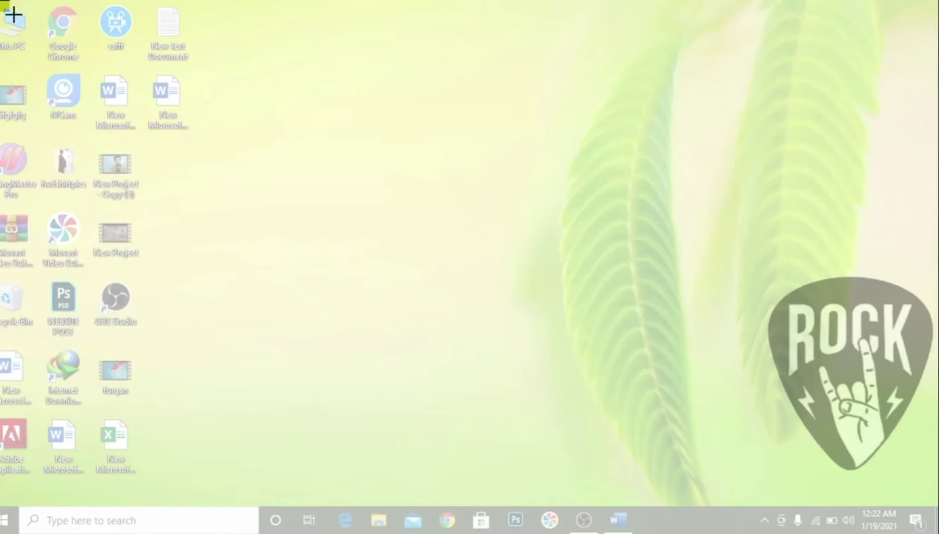
pyautogui.moveTo(0, 0)
pyautogui.mouseDown()
pyautogui.moveTo(424, 292)
pyautogui.moveTo(349, 411)
pyautogui.mouseUp()
pyautogui.hotkey('alt', 'Tab')
pyautogui.hotkey('ctrl', 'v')
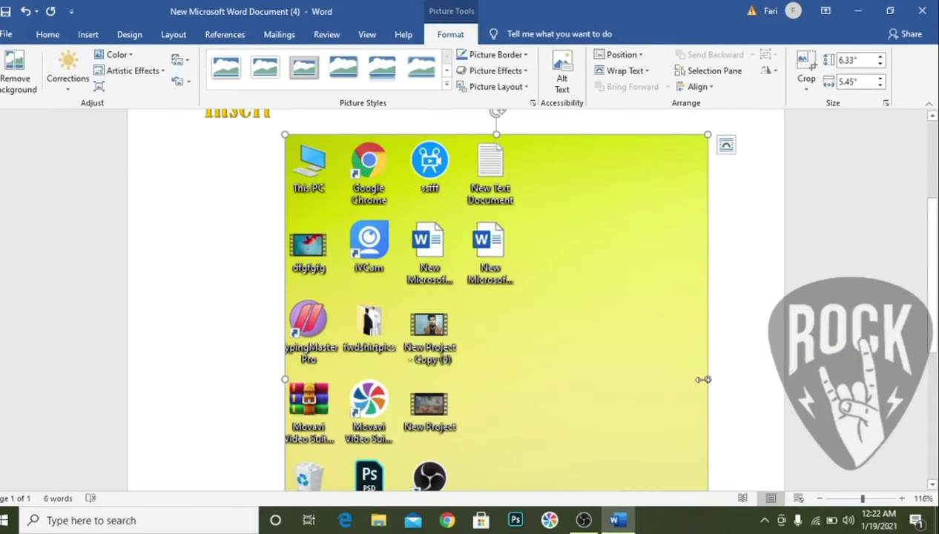
pyautogui.moveTo(706, 379); pyautogui.dragTo(723, 374)
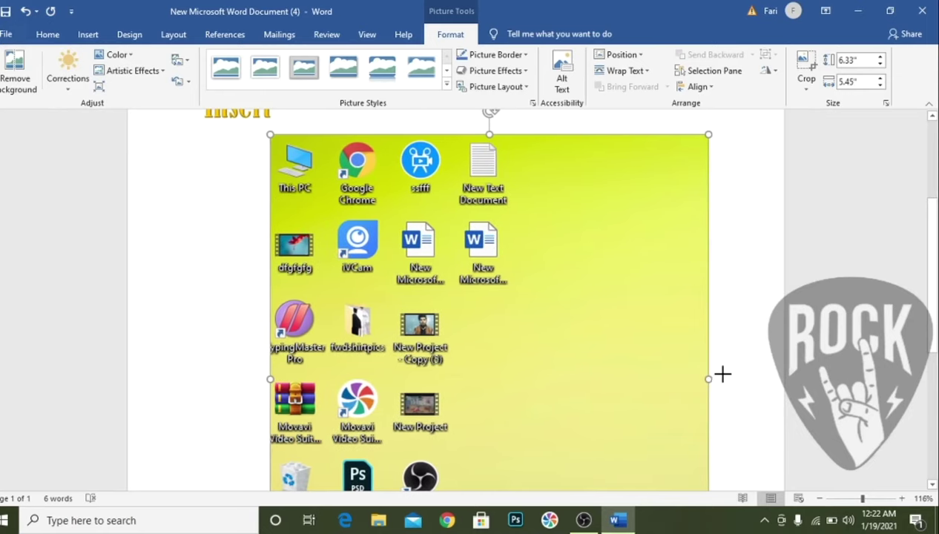
pyautogui.moveTo(925, 245)
pyautogui.mouseDown()
pyautogui.moveTo(936, 359)
pyautogui.moveTo(919, 211)
pyautogui.moveTo(923, 263)
pyautogui.mouseUp()
pyautogui.click(445, 83)
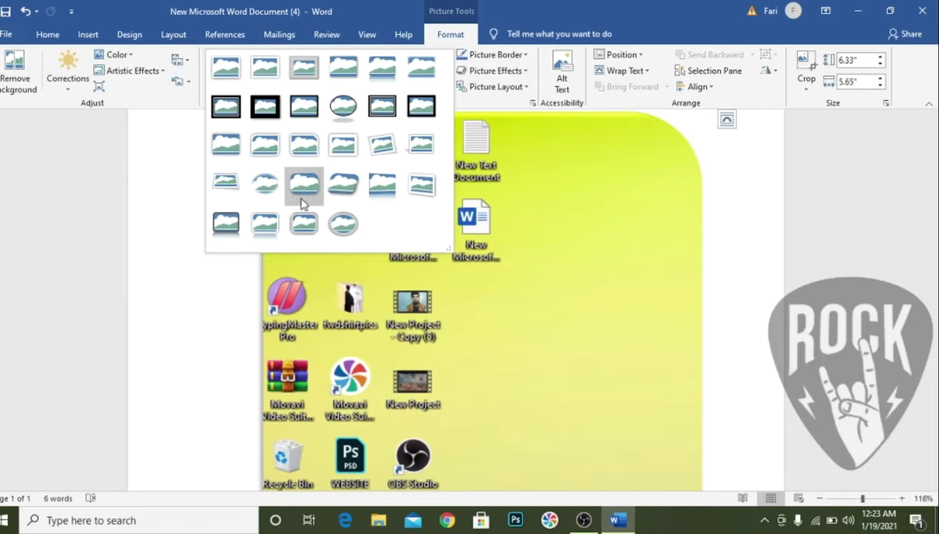
pyautogui.click(181, 177)
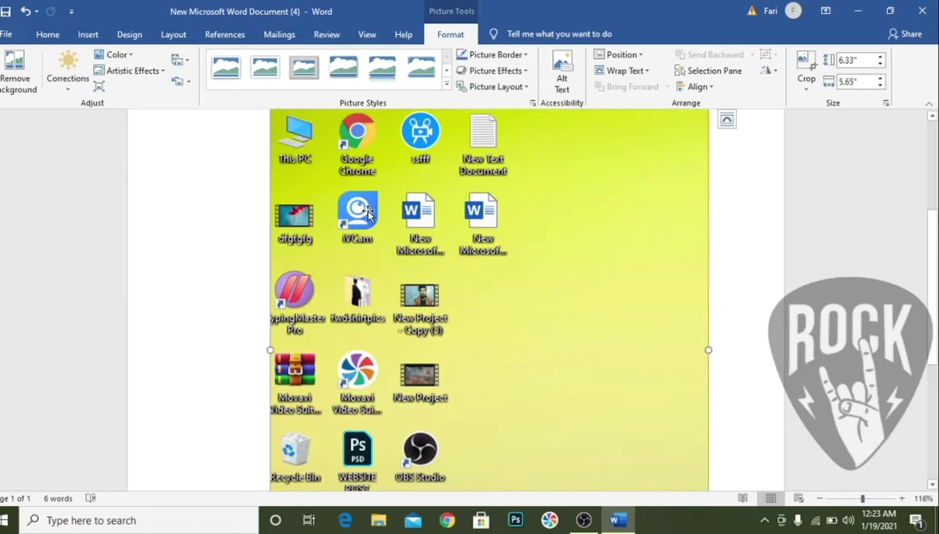
pyautogui.press('Delete')
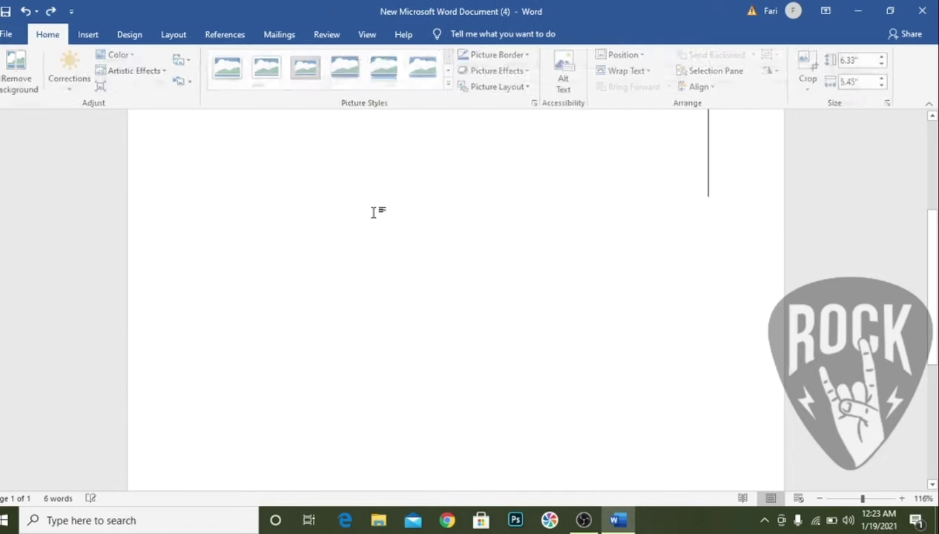
pyautogui.click(88, 35)
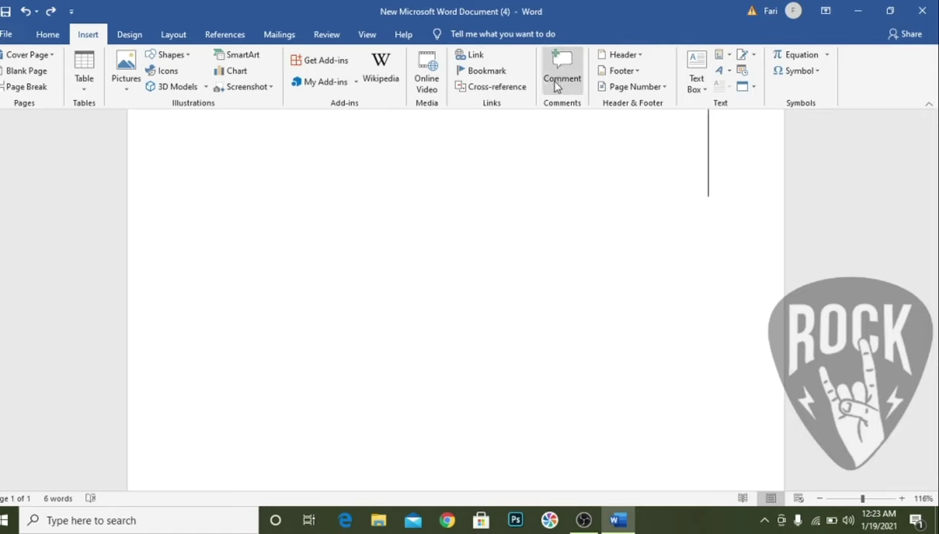
# - Insert a Blank header and type an enlarged 'Header' line in it
pyautogui.click(627, 55)
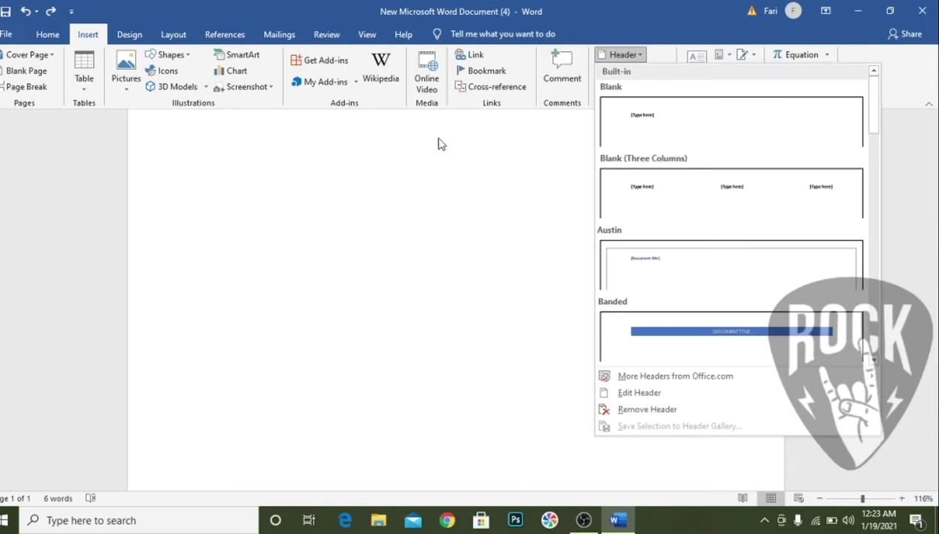
pyautogui.click(744, 144)
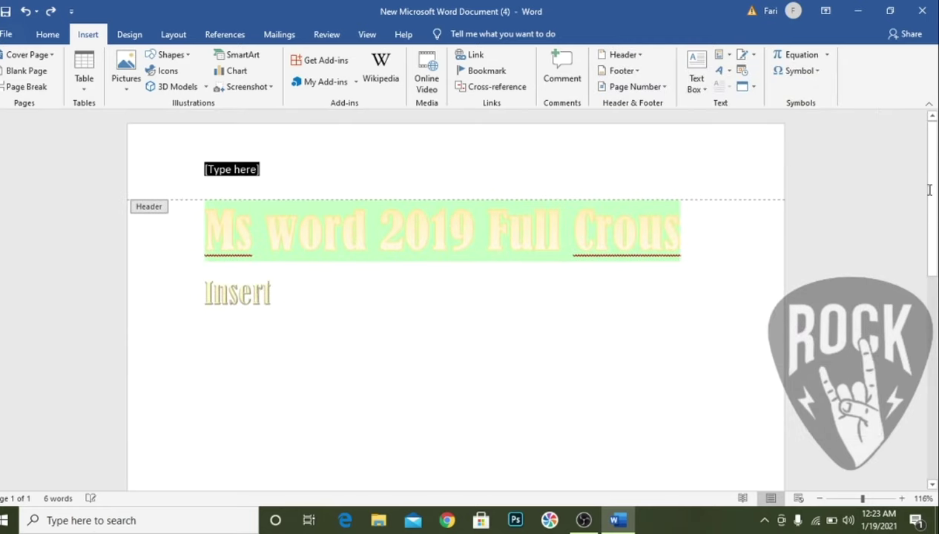
pyautogui.click(319, 178)
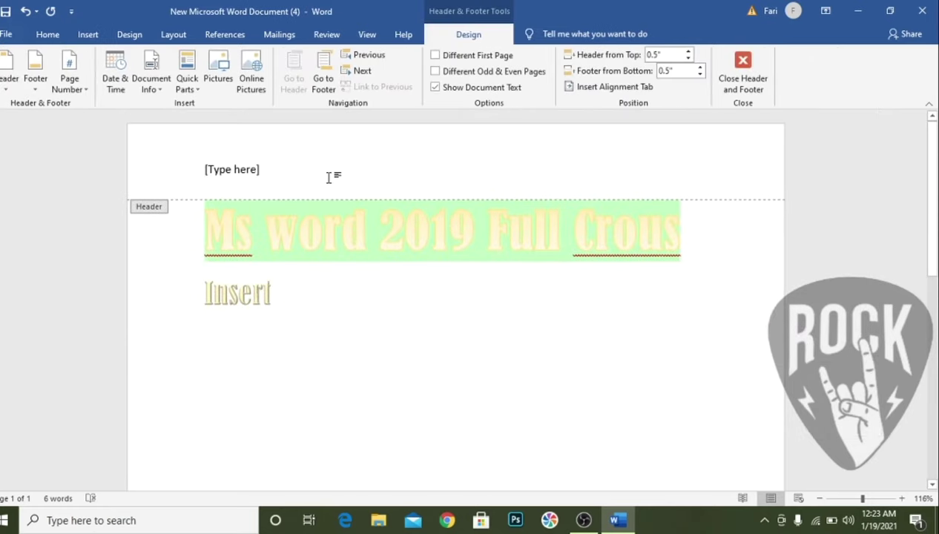
pyautogui.write('HA')
pyautogui.press('BackSpace')
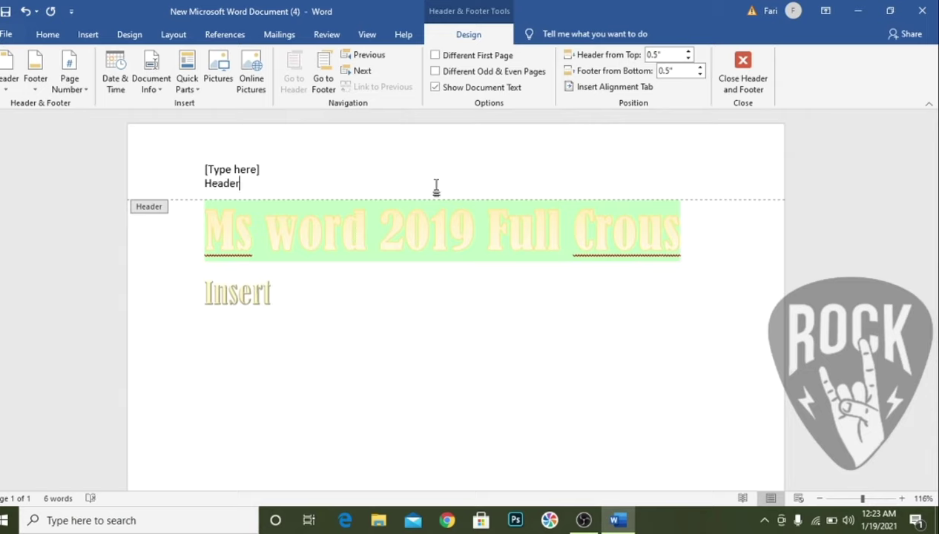
pyautogui.hotkey('shift', 'Left')
pyautogui.hotkey('shift', 'Left')
pyautogui.hotkey('shift', 'Left')
pyautogui.hotkey('shift', 'Left')
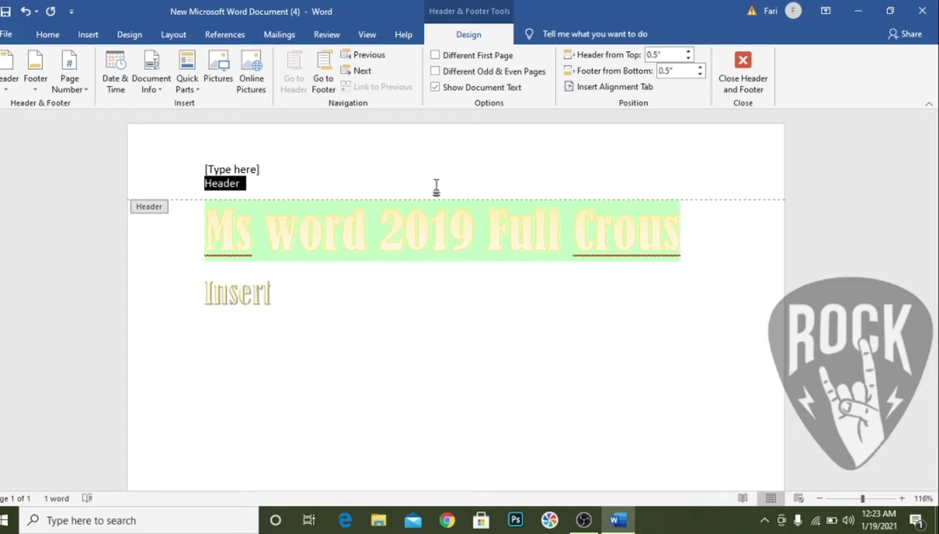
pyautogui.hotkey('ctrl', 'shift', '.')
pyautogui.hotkey('ctrl', 'shift', '.')
pyautogui.hotkey('ctrl', 'shift', '.')
pyautogui.hotkey('ctrl', 'shift', '.')
pyautogui.hotkey('ctrl', 'shift', '.')
pyautogui.hotkey('ctrl', 'shift', '.')
pyautogui.hotkey('ctrl', 'shift', '.')
pyautogui.hotkey('ctrl', 'shift', '.')
pyautogui.hotkey('ctrl', 'shift', '.')
pyautogui.hotkey('ctrl', 'shift', '.')
pyautogui.hotkey('ctrl', 'shift', '.')
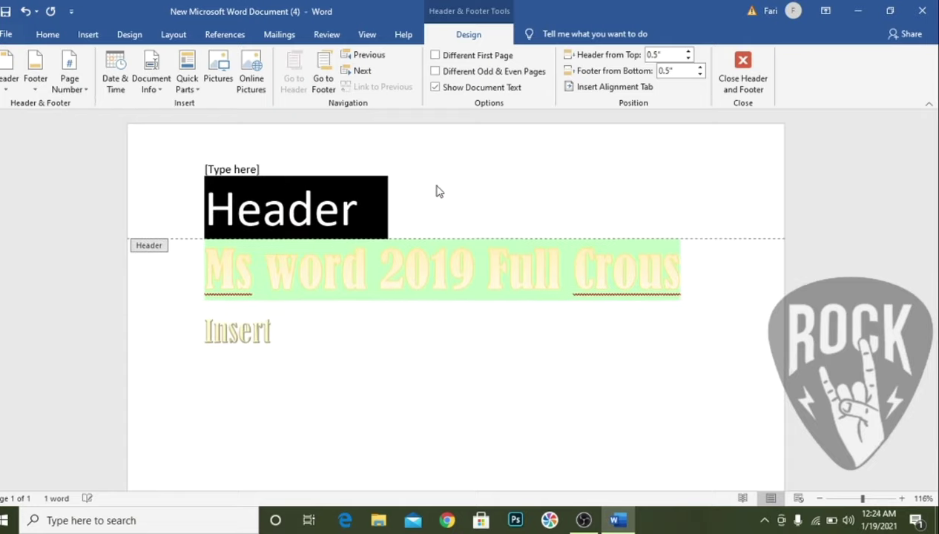
pyautogui.click(205, 215)
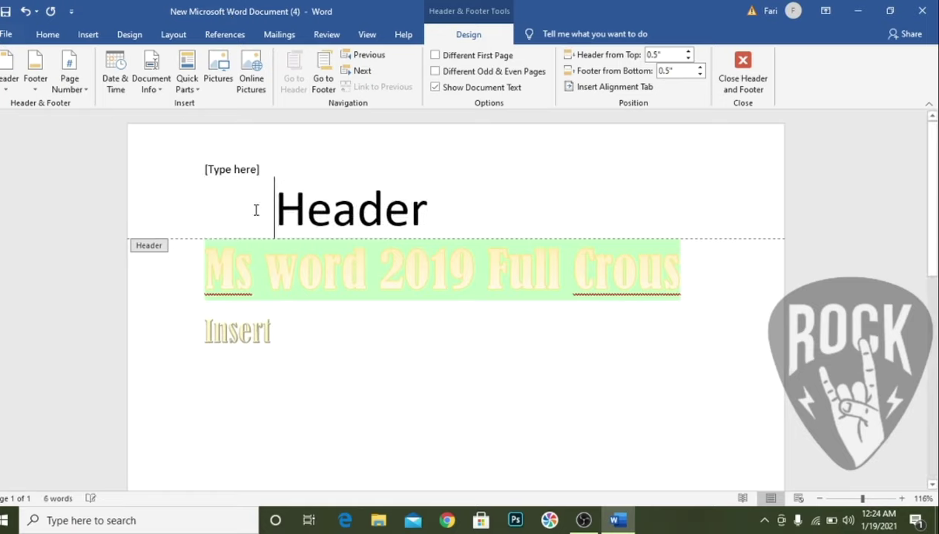
# - Replace the header's [Type here] placeholder with 2021 and close header editing
pyautogui.doubleClick(405, 420)
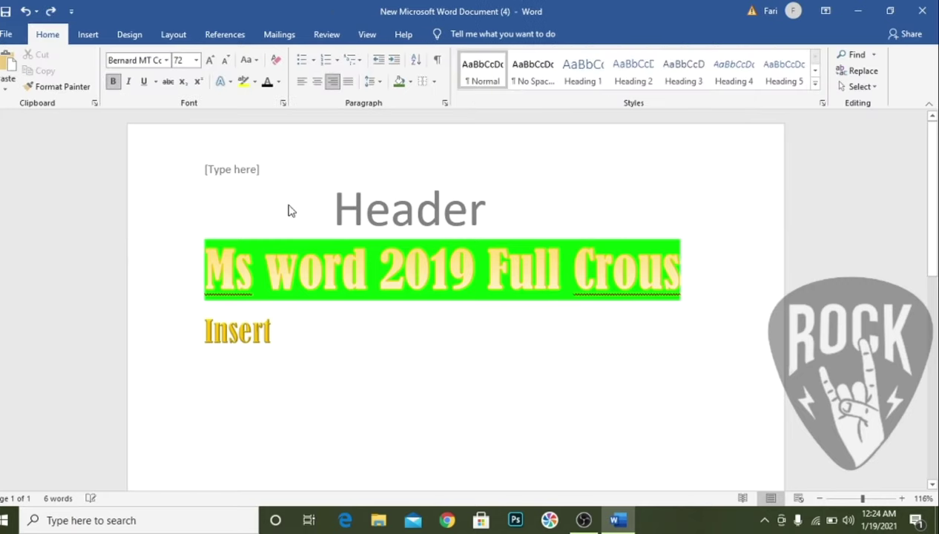
pyautogui.click(233, 172)
pyautogui.doubleClick(235, 172)
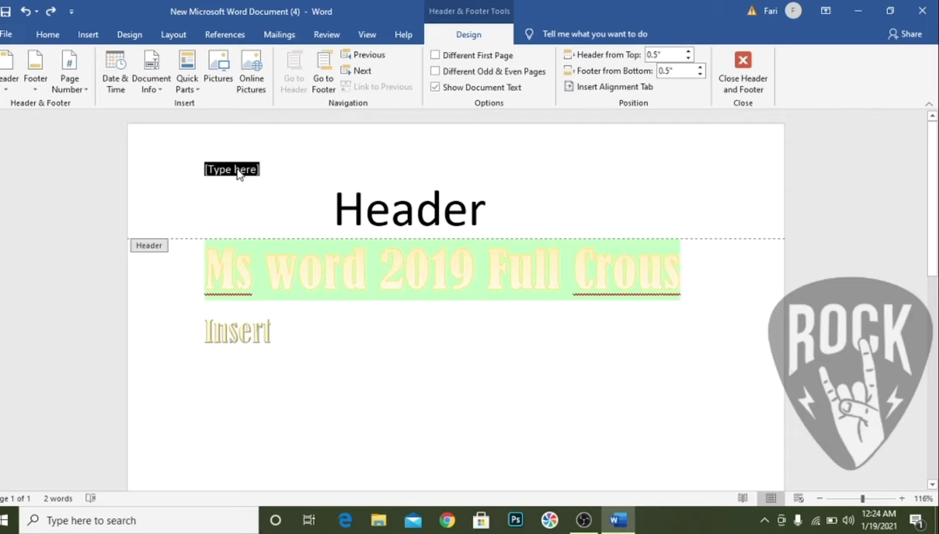
pyautogui.write('2021')
pyautogui.doubleClick(502, 380)
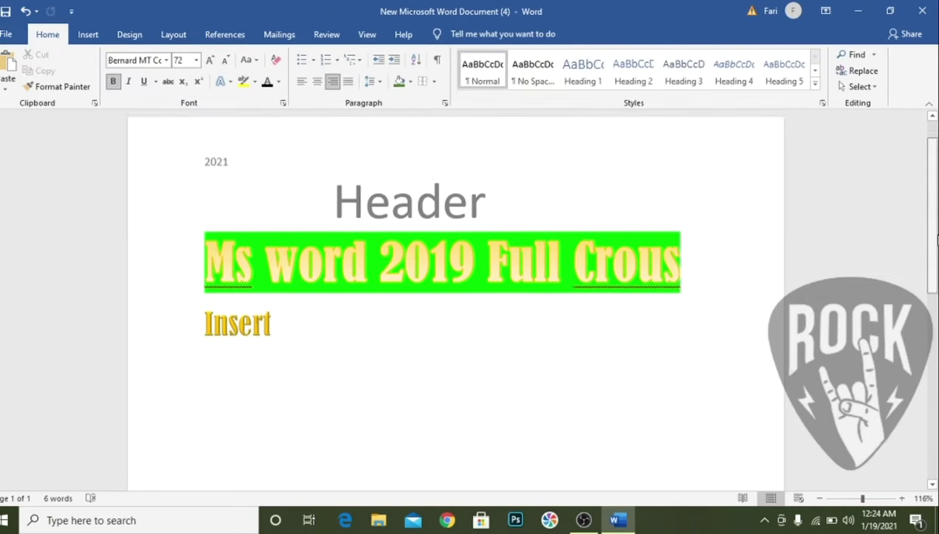
# - Type 'Footer' in the page footer, enlarge and centre it, then return to the body
pyautogui.moveTo(927, 215); pyautogui.dragTo(932, 461)
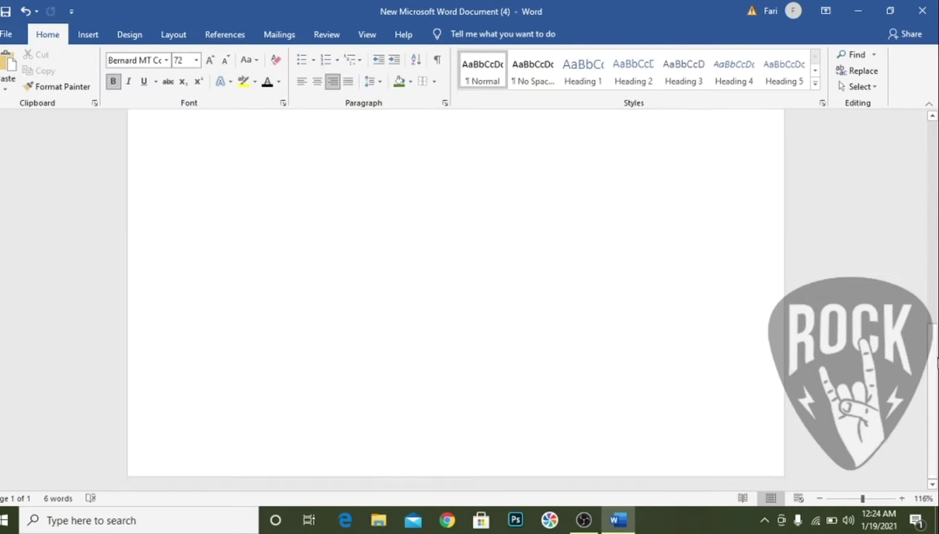
pyautogui.doubleClick(498, 465)
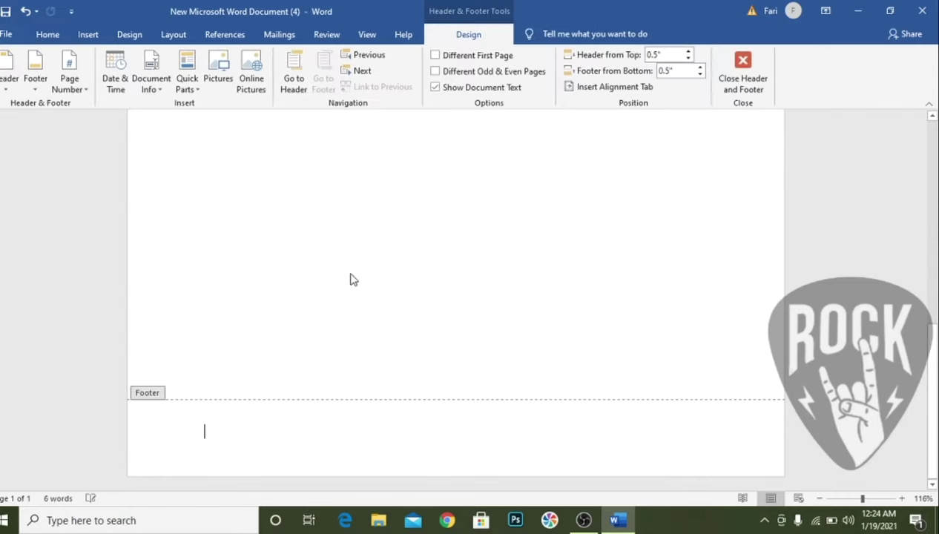
pyautogui.write('F')
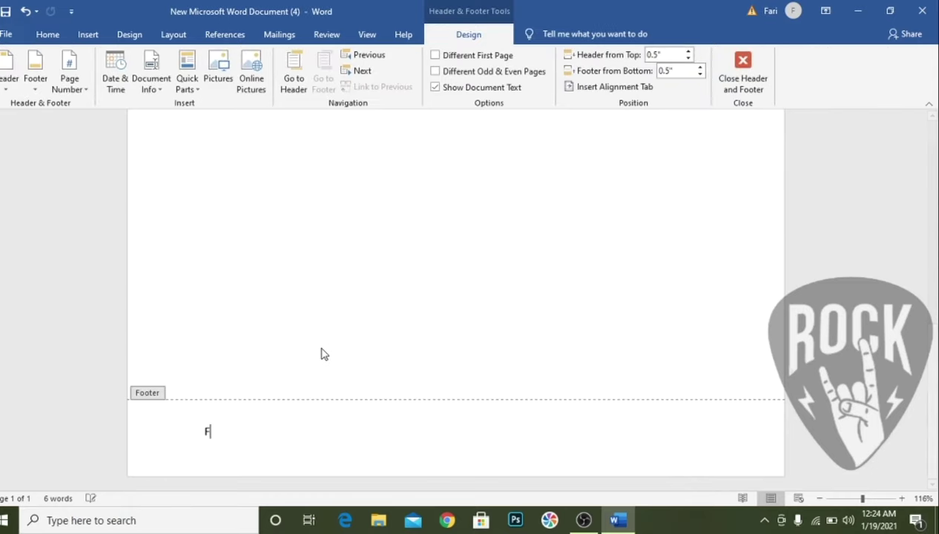
pyautogui.write('ooter')
pyautogui.hotkey('ctrl', 'a')
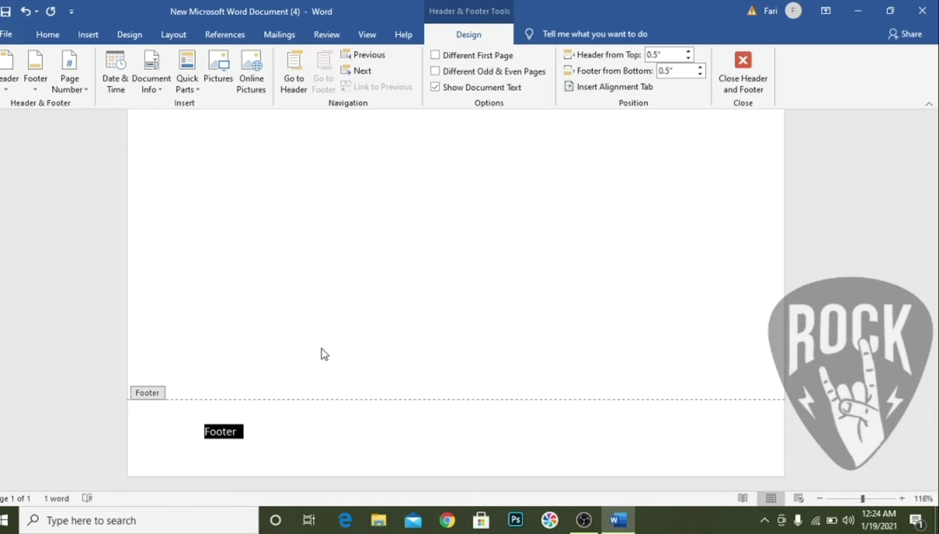
pyautogui.hotkey('ctrl', 'shift', '.')
pyautogui.hotkey('ctrl', 'shift', '.')
pyautogui.hotkey('ctrl', 'shift', '.')
pyautogui.hotkey('ctrl', 'shift', '.')
pyautogui.hotkey('ctrl', 'shift', '.')
pyautogui.hotkey('ctrl', 'shift', '.')
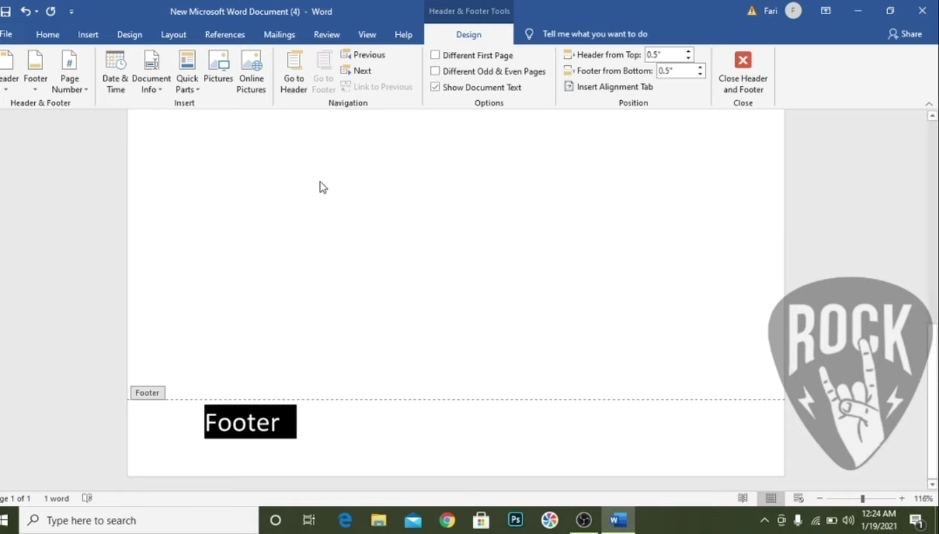
pyautogui.click(207, 419)
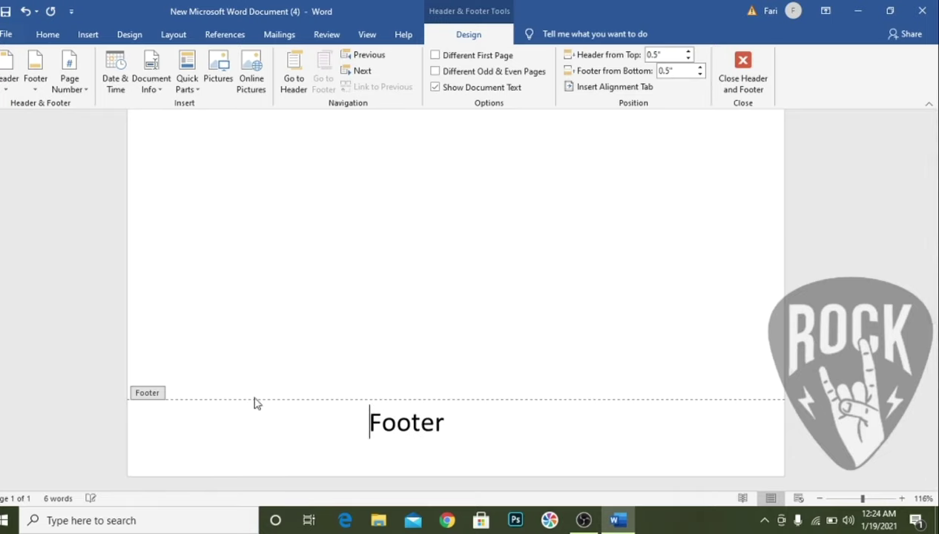
pyautogui.scroll(10, 326, 318)
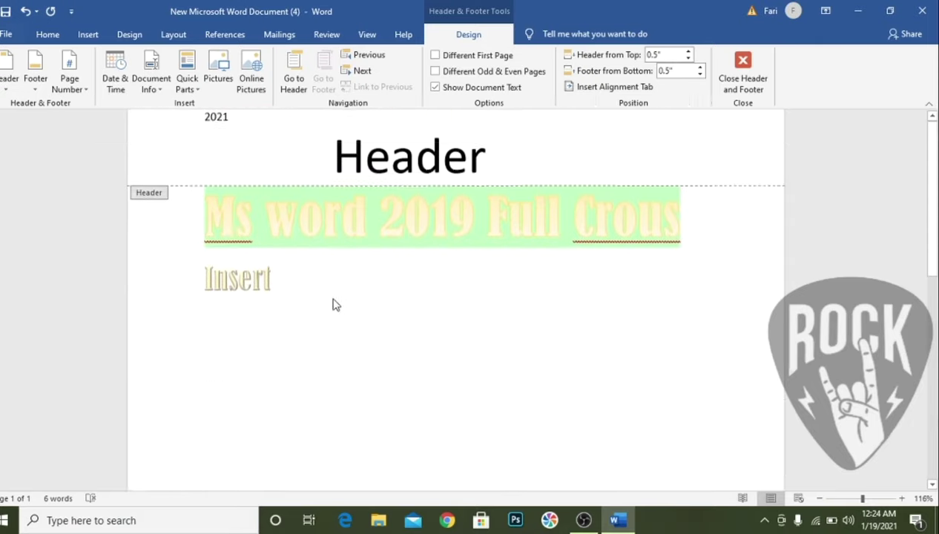
pyautogui.scroll(1, 235, 341)
pyautogui.doubleClick(239, 366)
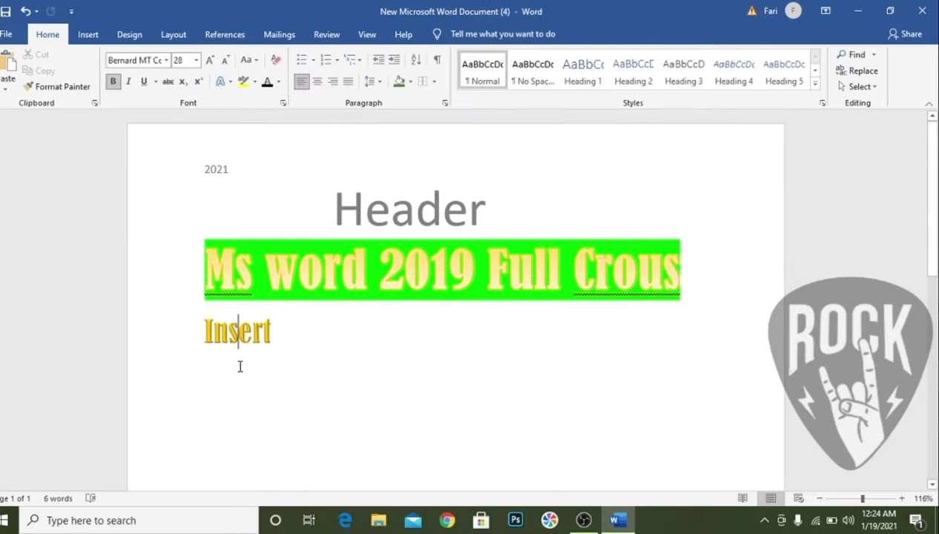
# - Type a test line 'Header footer Local Areya' below the Insert heading
pyautogui.press('Return')
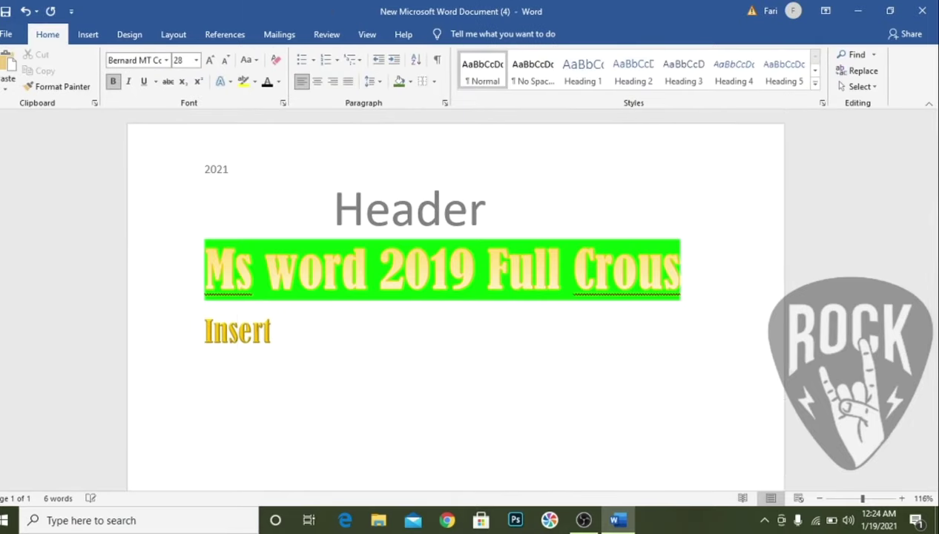
pyautogui.write('Header')
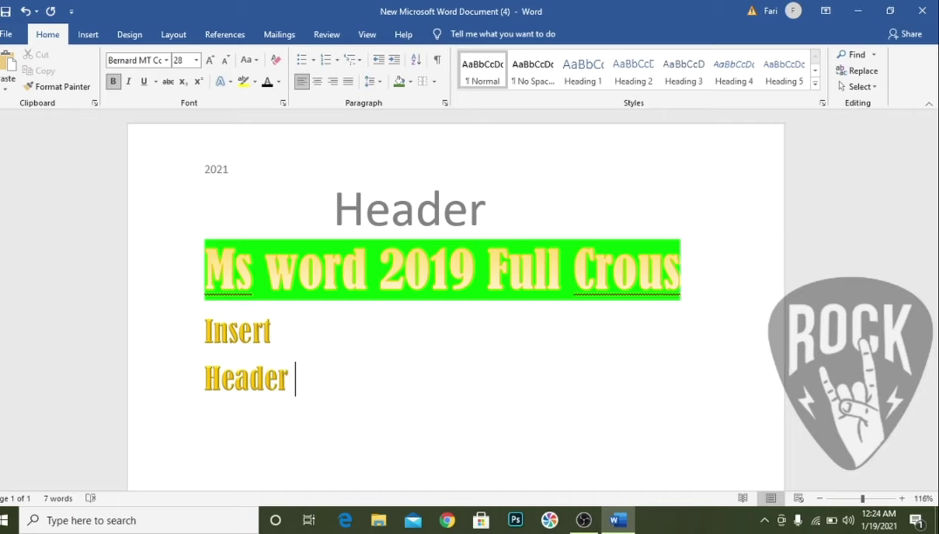
pyautogui.write('footer Lo')
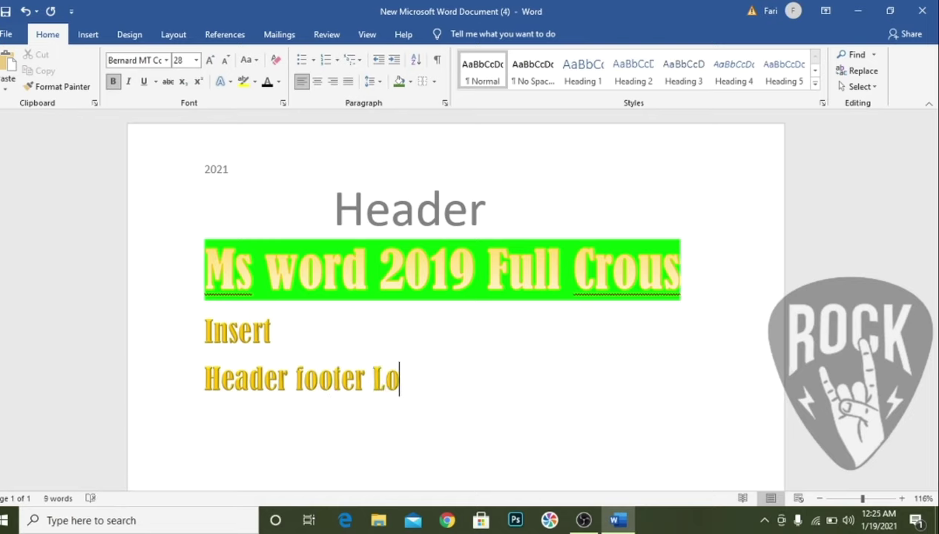
pyautogui.write('cal ')
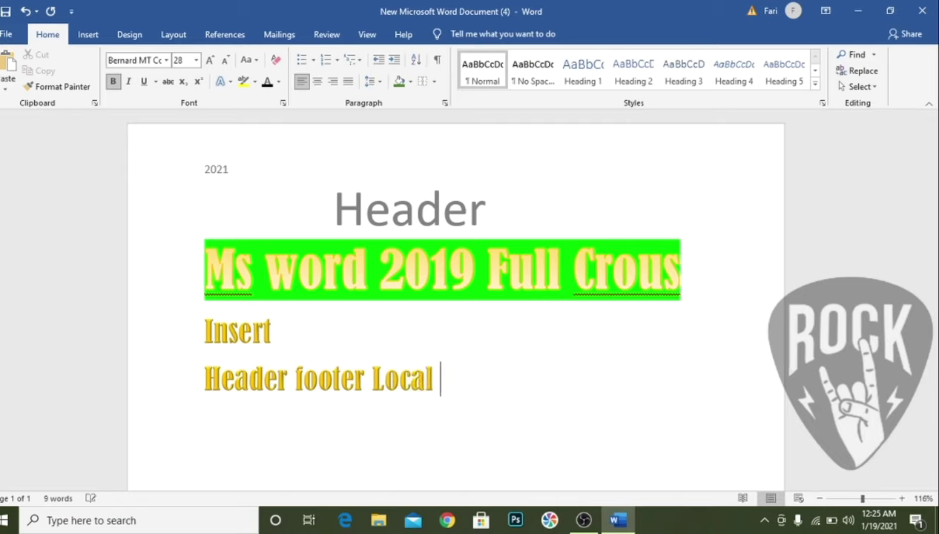
pyautogui.write('Are')
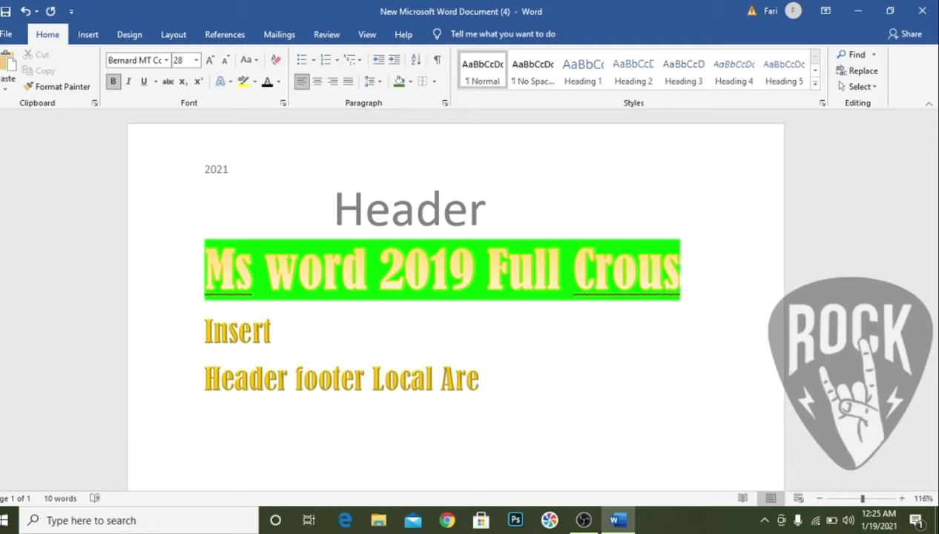
pyautogui.write('ya')
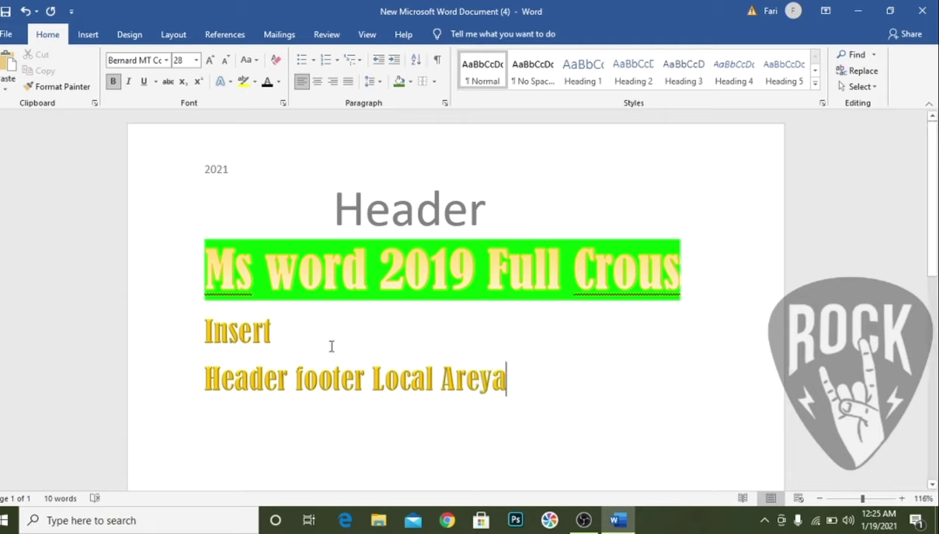
pyautogui.moveTo(542, 401); pyautogui.dragTo(203, 380)
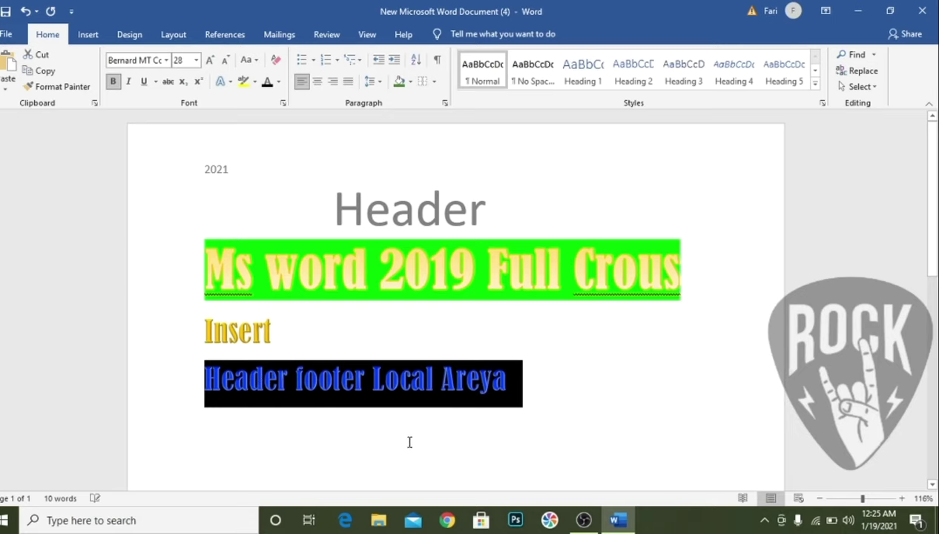
pyautogui.click(495, 406)
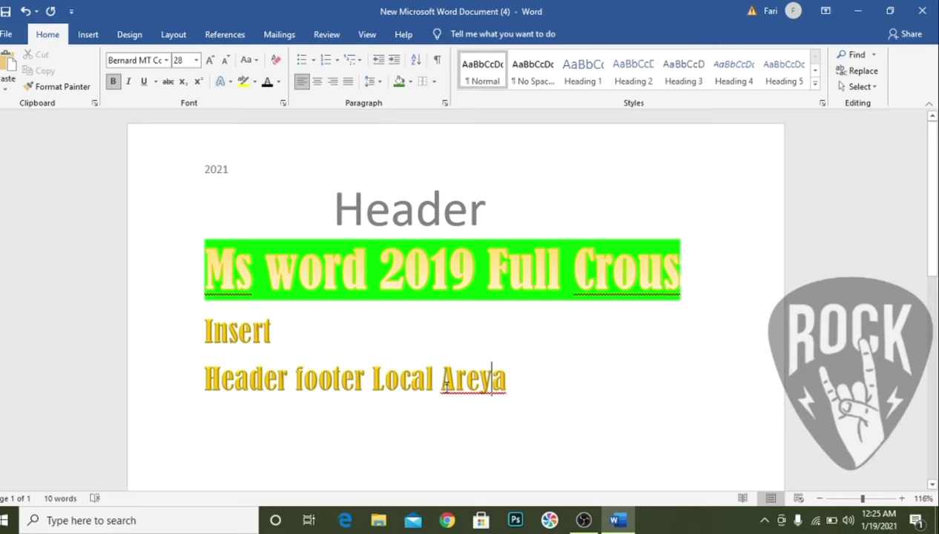
# - Browse the Insert tab's Page Number menu, delete the test line, and open the Text Box gallery
pyautogui.click(88, 34)
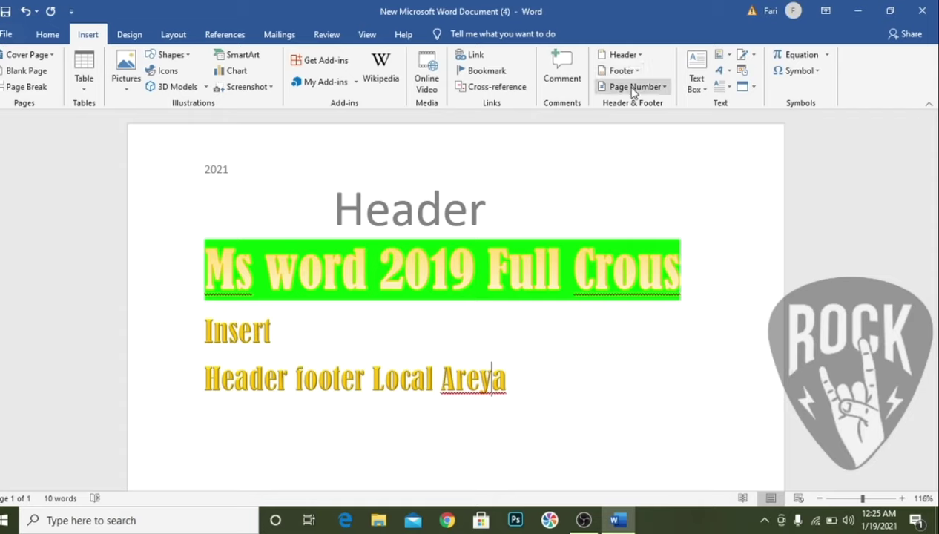
pyautogui.click(655, 90)
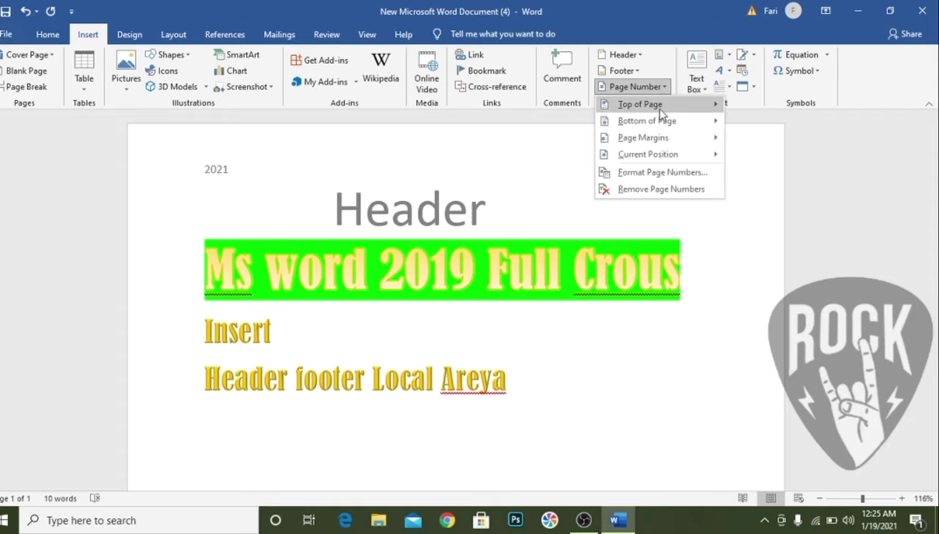
pyautogui.moveTo(640, 104)
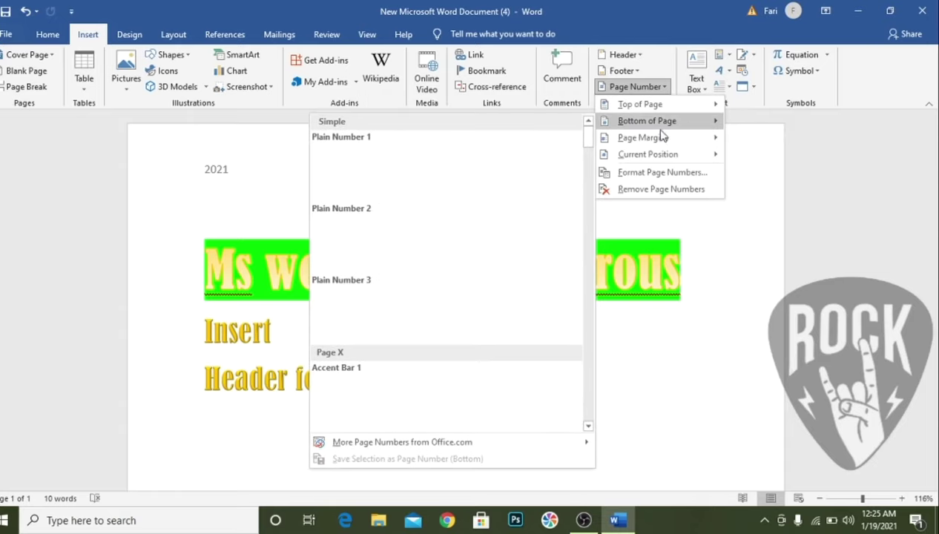
pyautogui.click(736, 352)
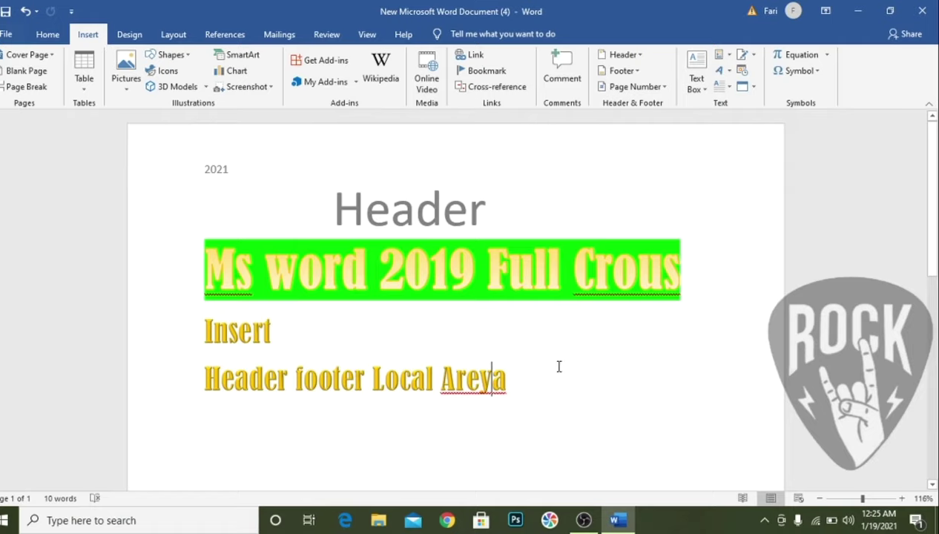
pyautogui.moveTo(572, 366); pyautogui.dragTo(295, 378)
pyautogui.press('BackSpace')
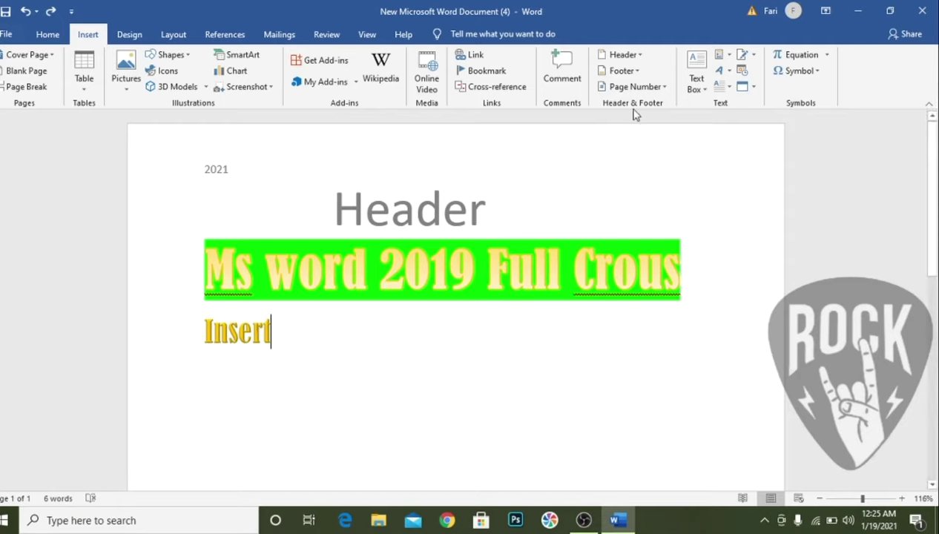
pyautogui.click(695, 88)
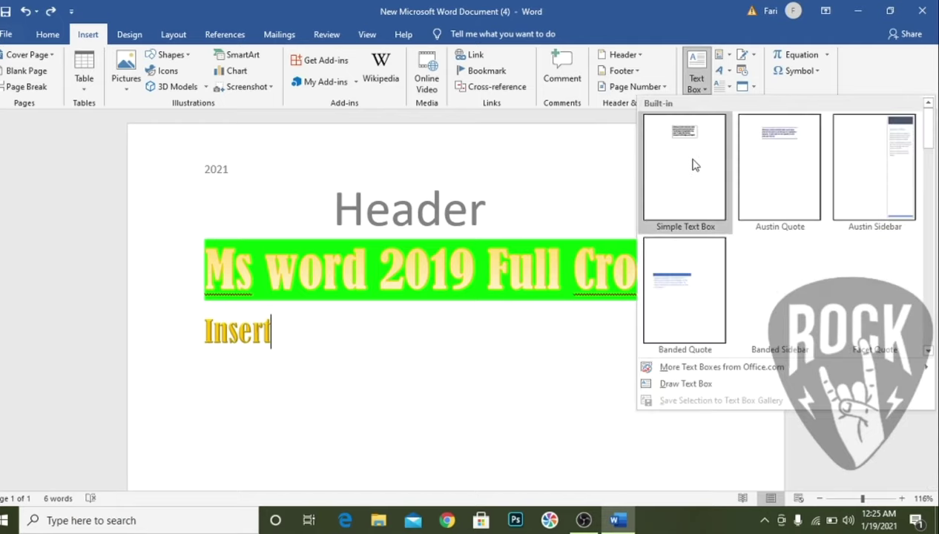
# - Insert a Simple Text Box beside the Insert heading and delete its placeholder text
pyautogui.click(694, 174)
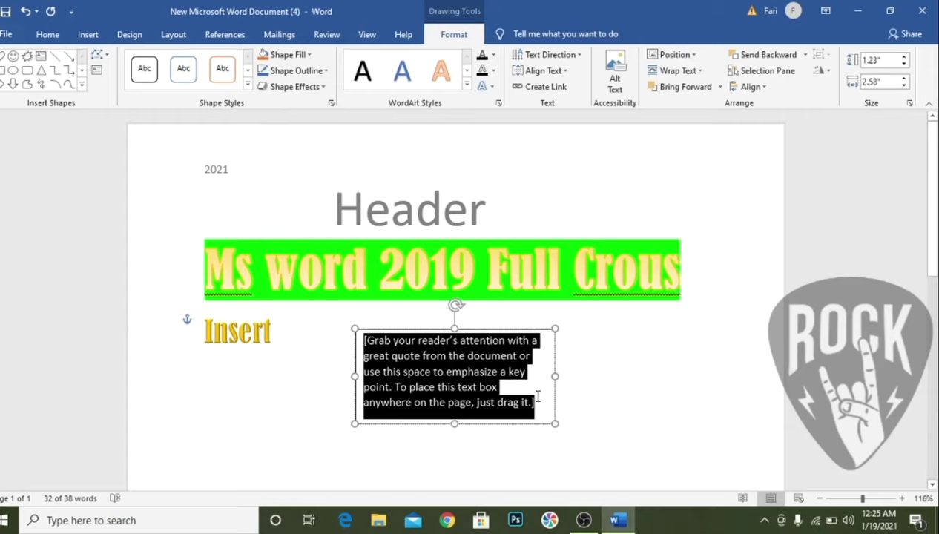
pyautogui.press('Delete')
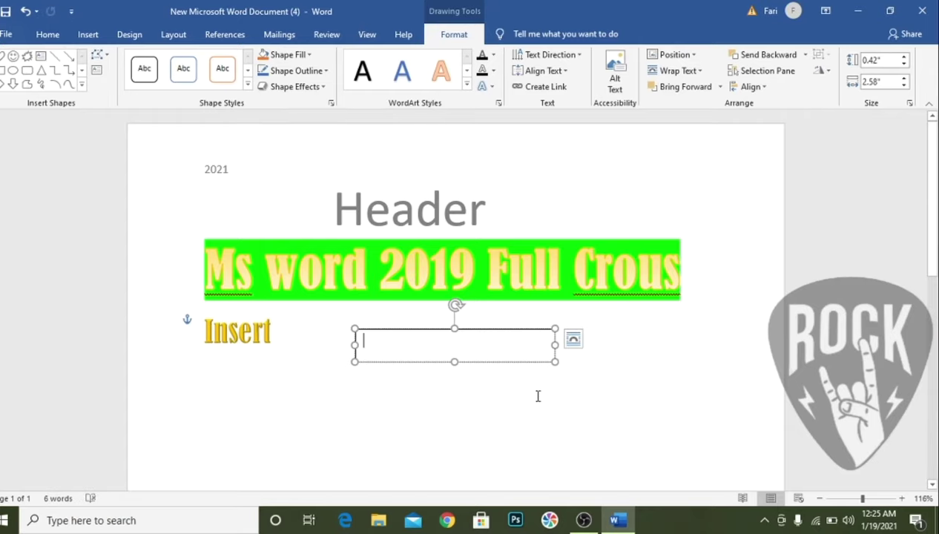
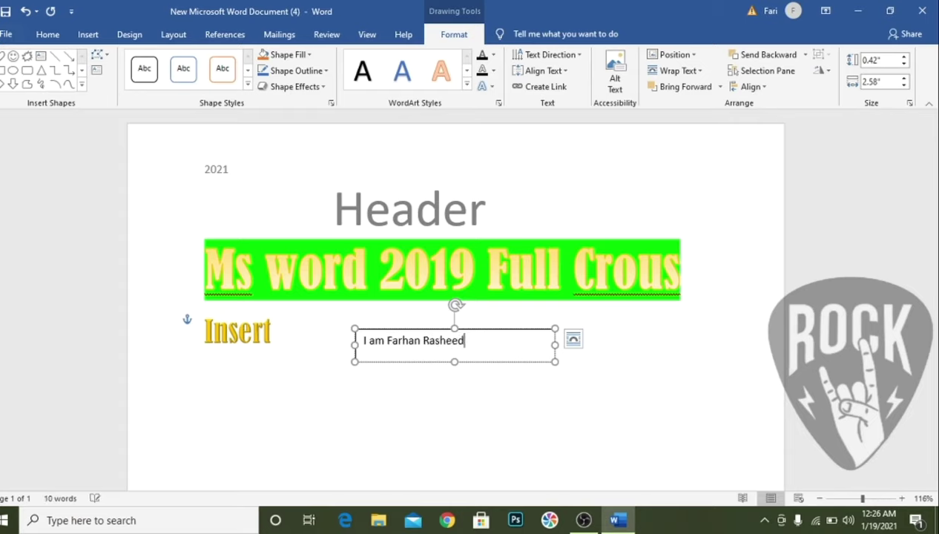
# - Move the text box up to sit below the Insert heading
pyautogui.click(463, 402)
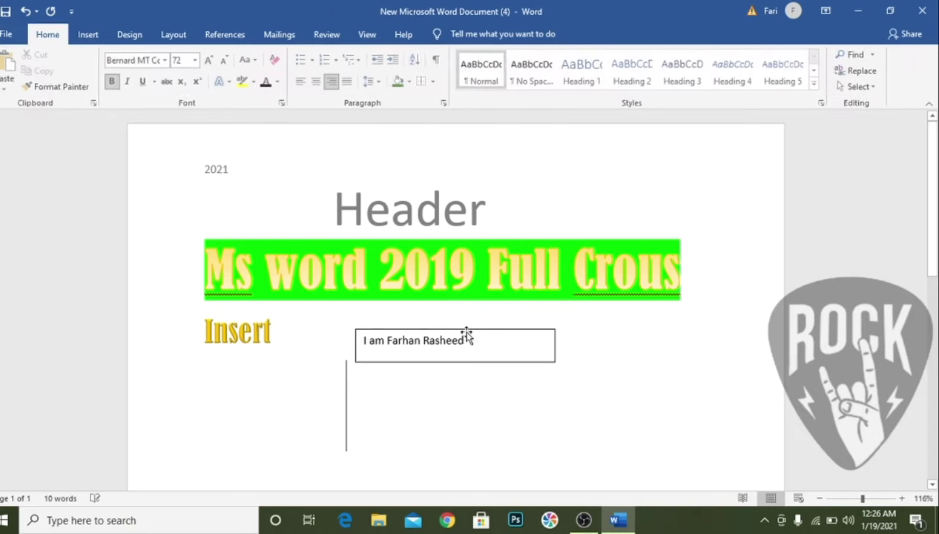
pyautogui.click(468, 337)
pyautogui.moveTo(439, 329)
pyautogui.mouseDown()
pyautogui.moveTo(440, 308)
pyautogui.moveTo(385, 426)
pyautogui.moveTo(302, 432)
pyautogui.mouseUp()
pyautogui.moveTo(396, 429)
pyautogui.mouseDown()
pyautogui.moveTo(503, 406)
pyautogui.moveTo(368, 400)
pyautogui.mouseUp()
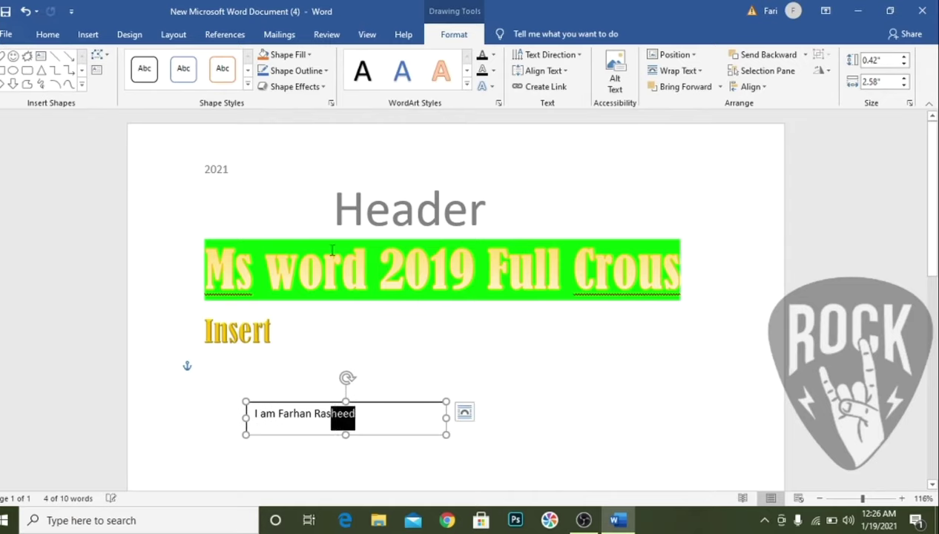
pyautogui.click(397, 411)
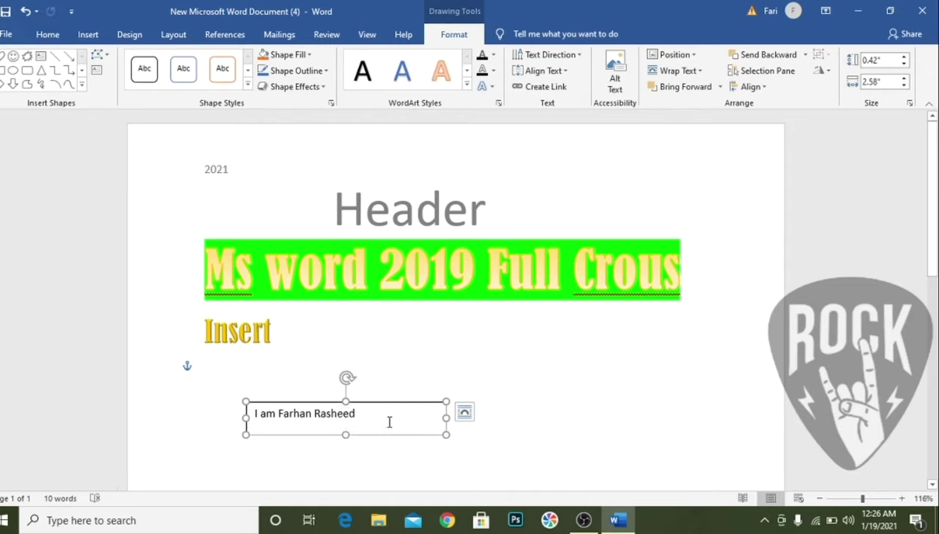
# - Give the text box the yellow shape style and reposition it below Insert
pyautogui.click(247, 86)
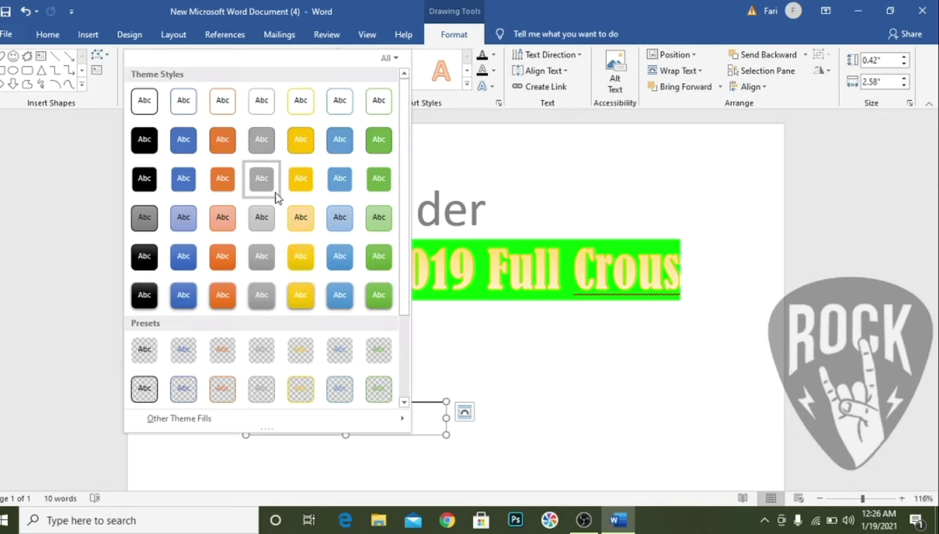
pyautogui.click(293, 266)
pyautogui.click(434, 390)
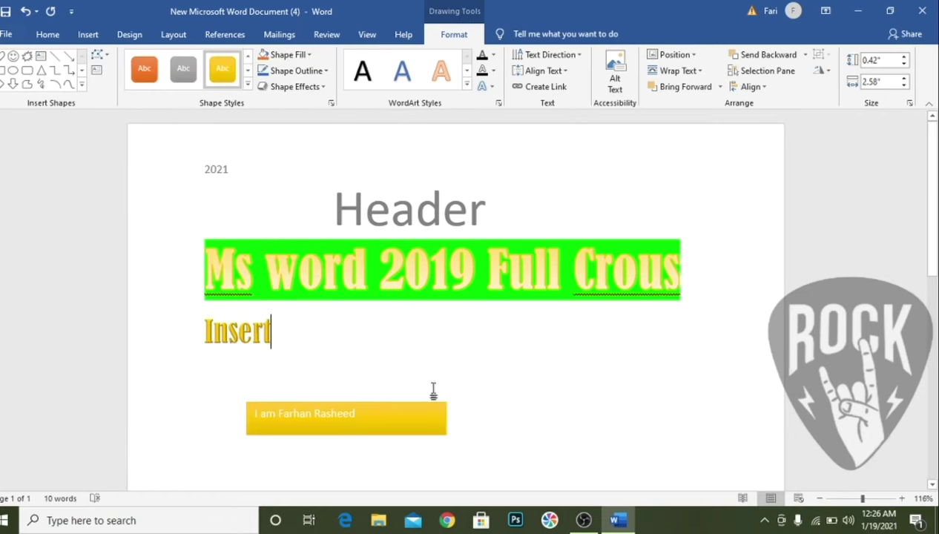
pyautogui.click(374, 410)
pyautogui.moveTo(378, 401)
pyautogui.mouseDown()
pyautogui.moveTo(287, 349)
pyautogui.moveTo(285, 209)
pyautogui.mouseUp()
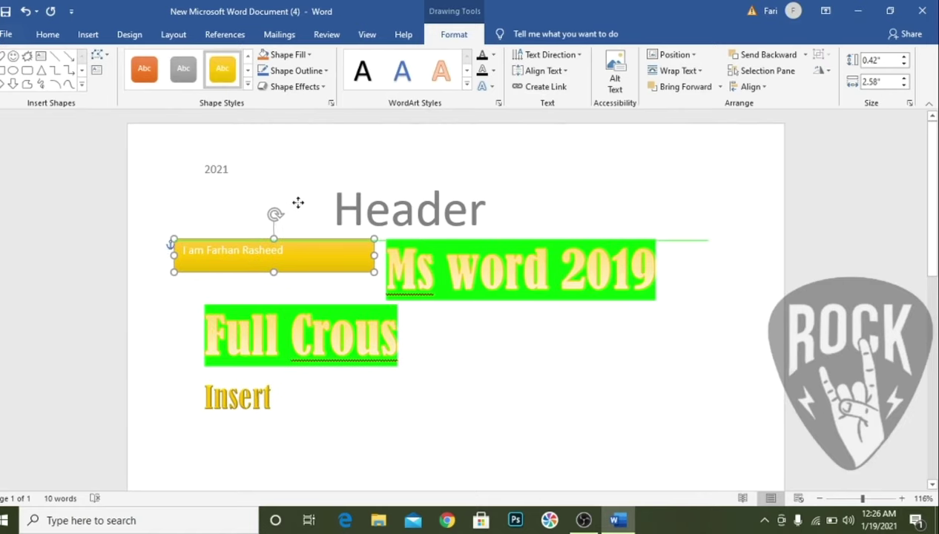
pyautogui.moveTo(285, 208); pyautogui.dragTo(441, 335)
# - Undo the text box edits with Ctrl+Z until the box is removed
pyautogui.click(674, 430)
pyautogui.hotkey('ctrl', 'z')
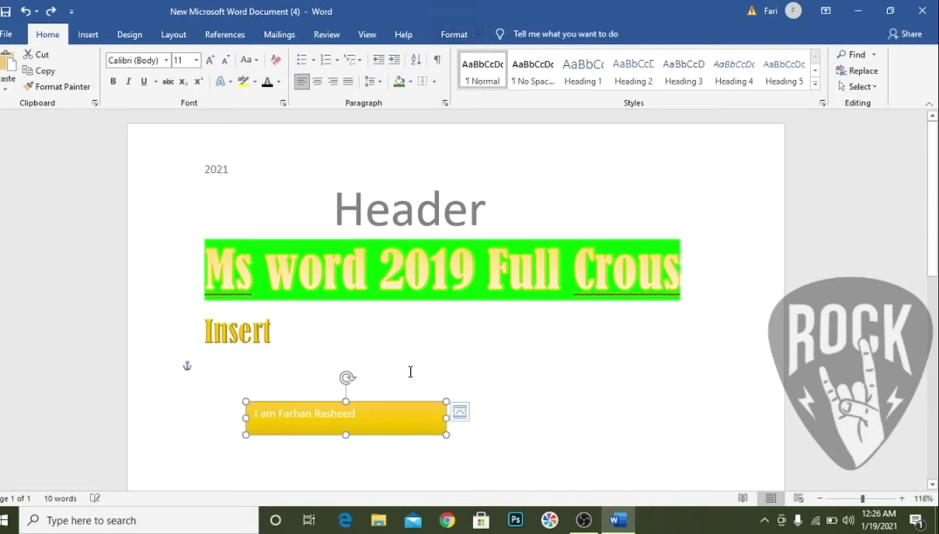
pyautogui.hotkey('ctrl', 'z')
pyautogui.hotkey('ctrl', 'z')
pyautogui.hotkey('ctrl', 'z')
pyautogui.hotkey('ctrl', 'z')
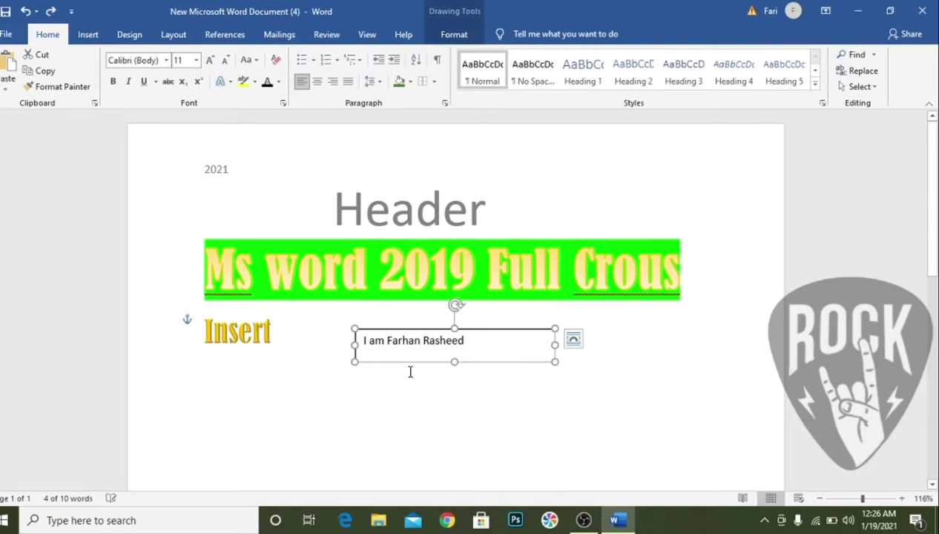
pyautogui.hotkey('ctrl', 'z')
pyautogui.hotkey('ctrl', 'z')
pyautogui.hotkey('ctrl', 'z')
pyautogui.hotkey('ctrl', 'z')
pyautogui.hotkey('ctrl', 'z')
pyautogui.hotkey('ctrl', 'z')
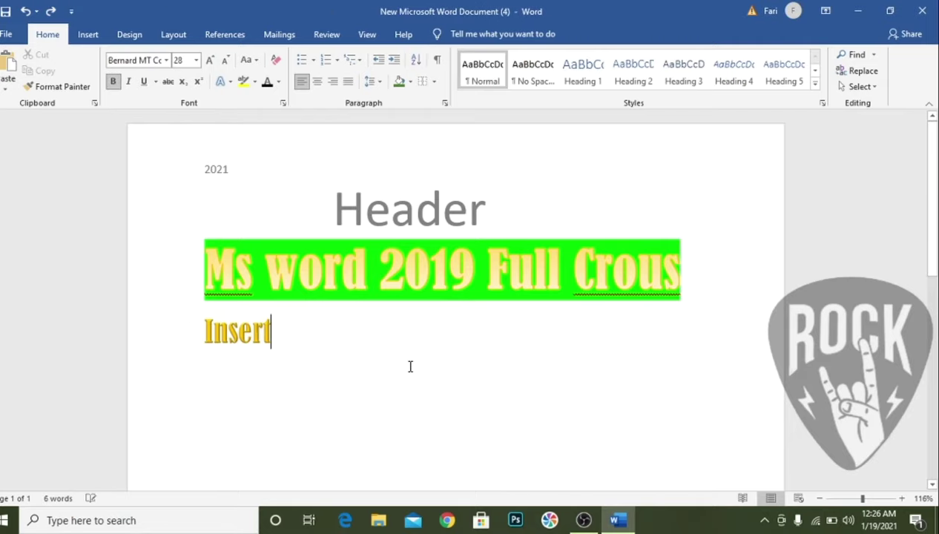
# - Make the I of 'Insert' an In margin drop cap
pyautogui.click(88, 34)
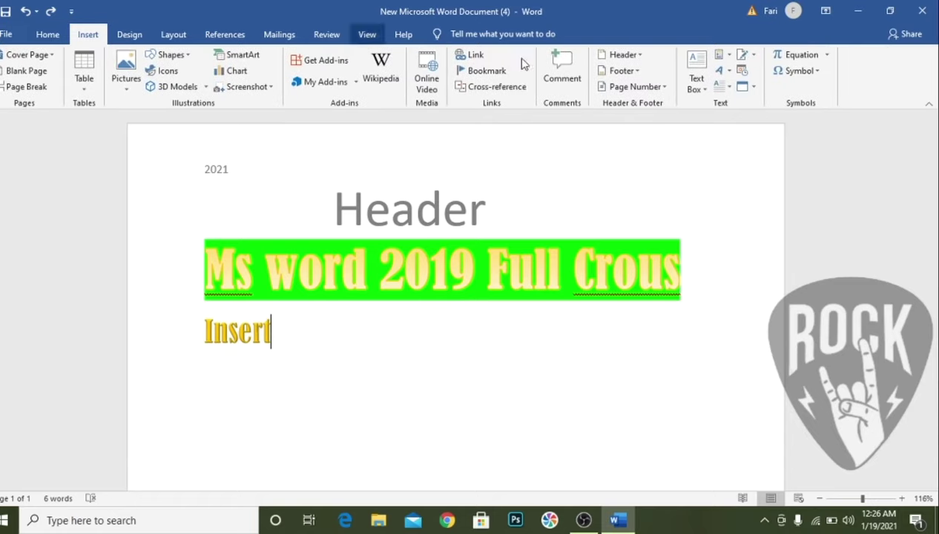
pyautogui.click(722, 55)
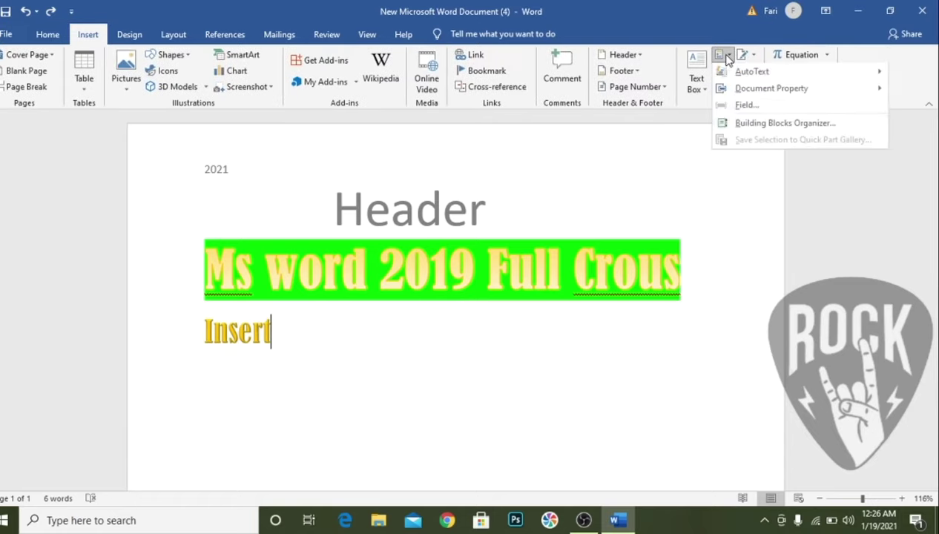
pyautogui.moveTo(771, 89)
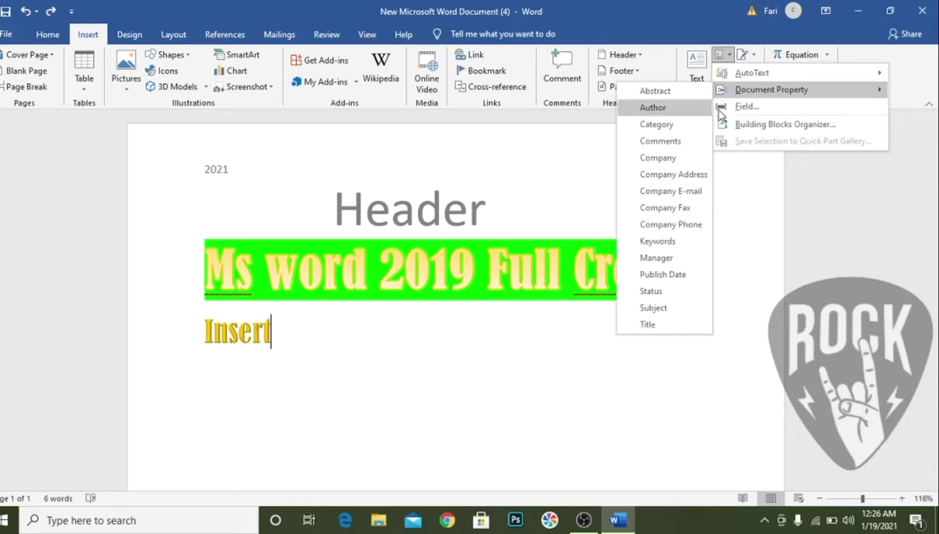
pyautogui.click(731, 178)
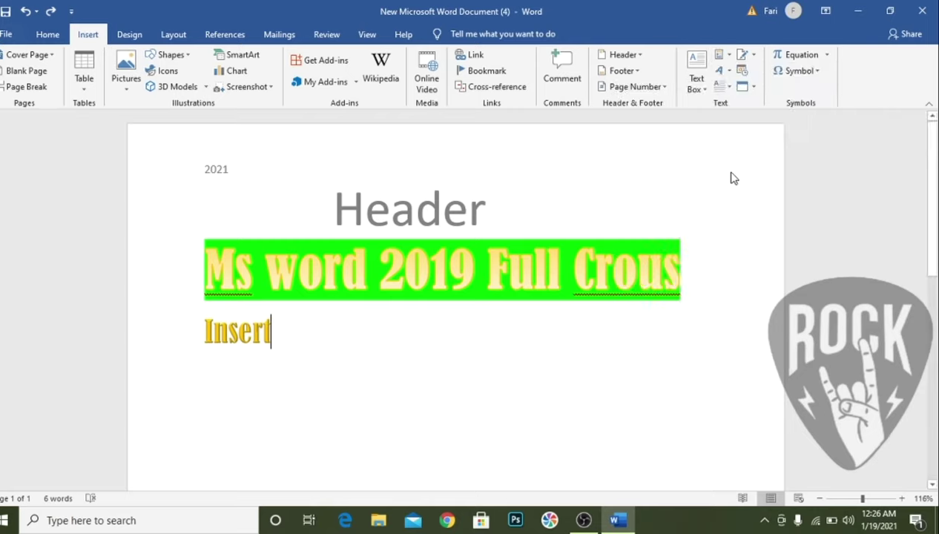
pyautogui.click(721, 86)
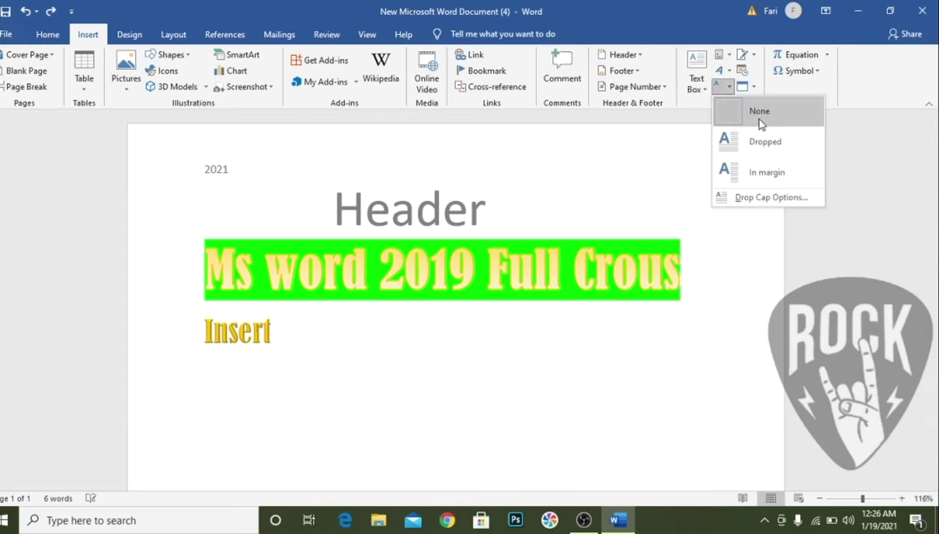
pyautogui.click(762, 174)
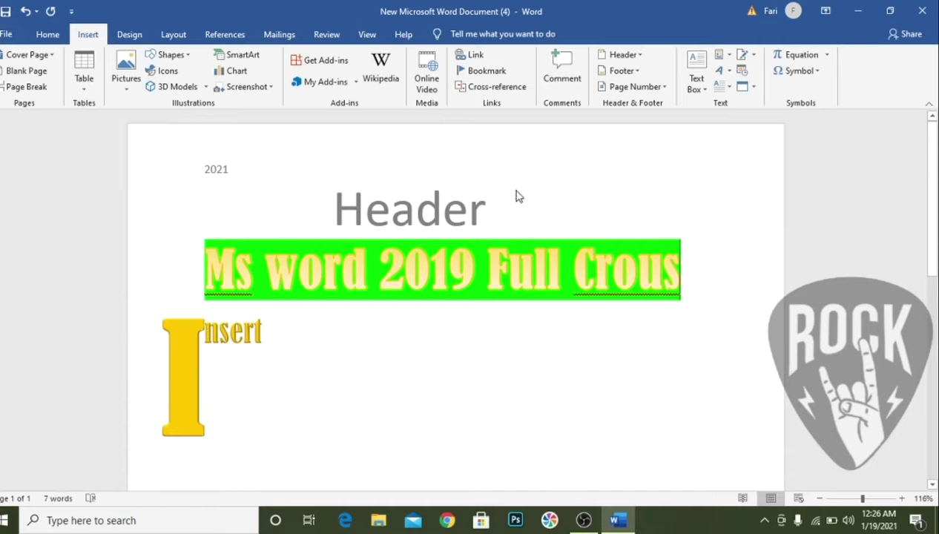
pyautogui.press('Return')
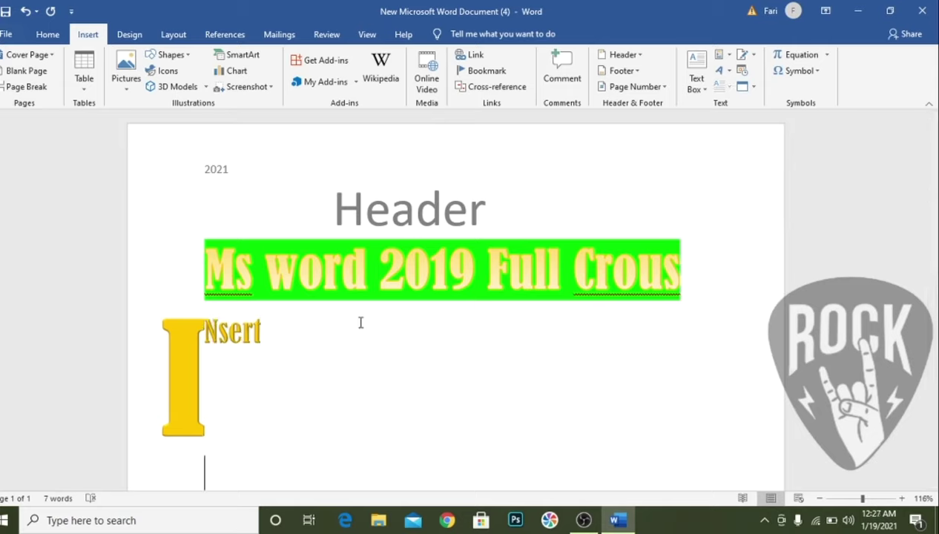
# - Type 'Math' on the new line, then insert a blank equation and undo it
pyautogui.write('Math')
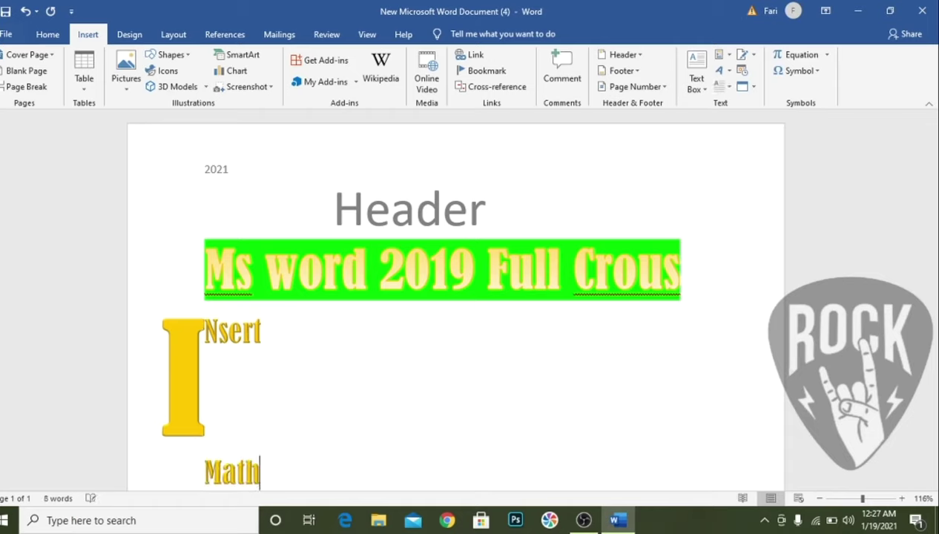
pyautogui.click(827, 55)
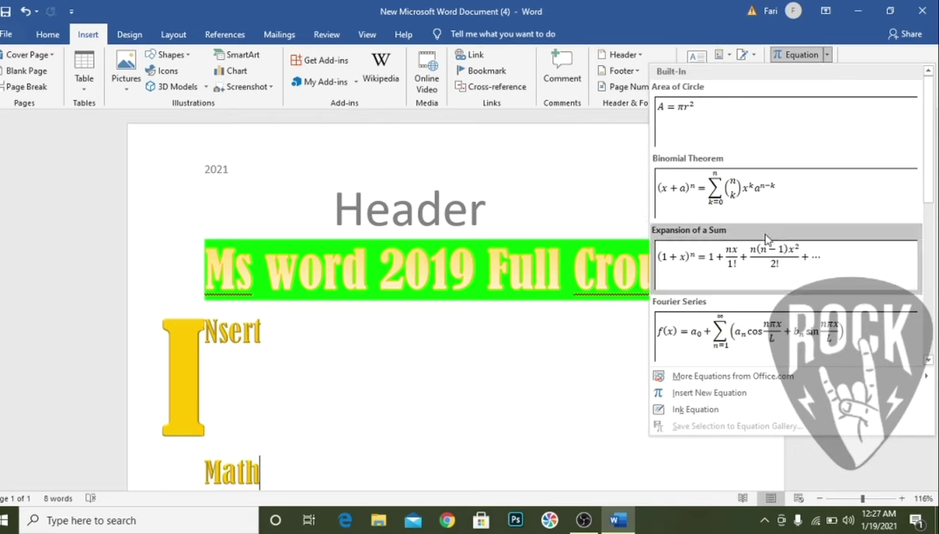
pyautogui.moveTo(927, 189); pyautogui.dragTo(927, 222)
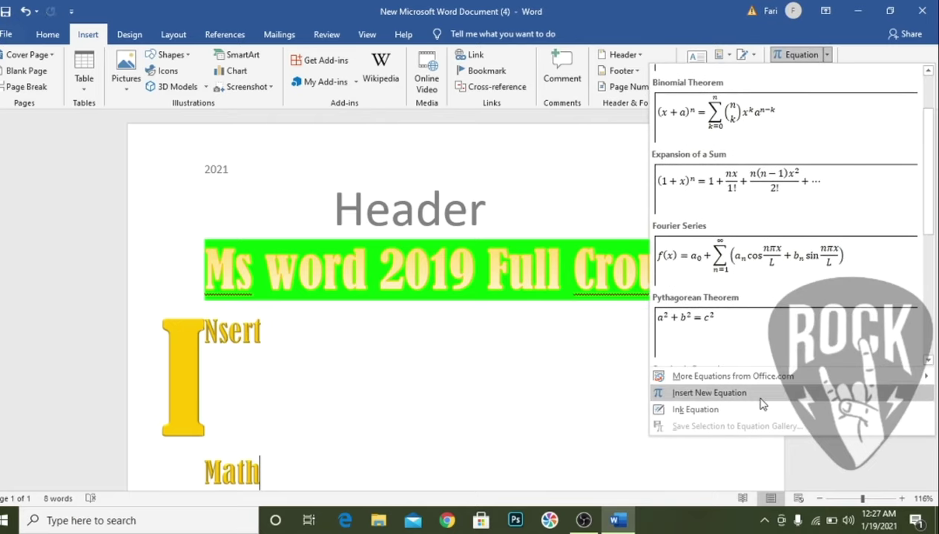
pyautogui.click(734, 393)
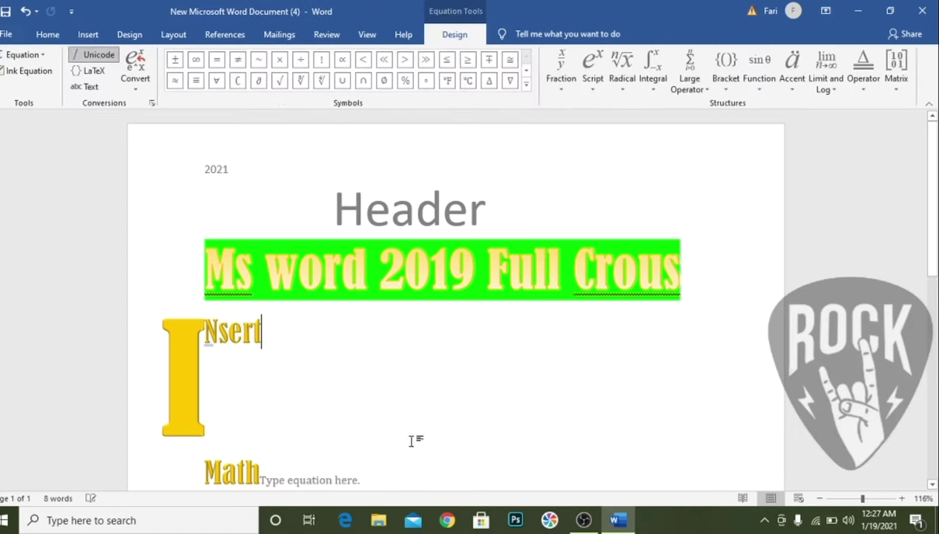
pyautogui.click(349, 480)
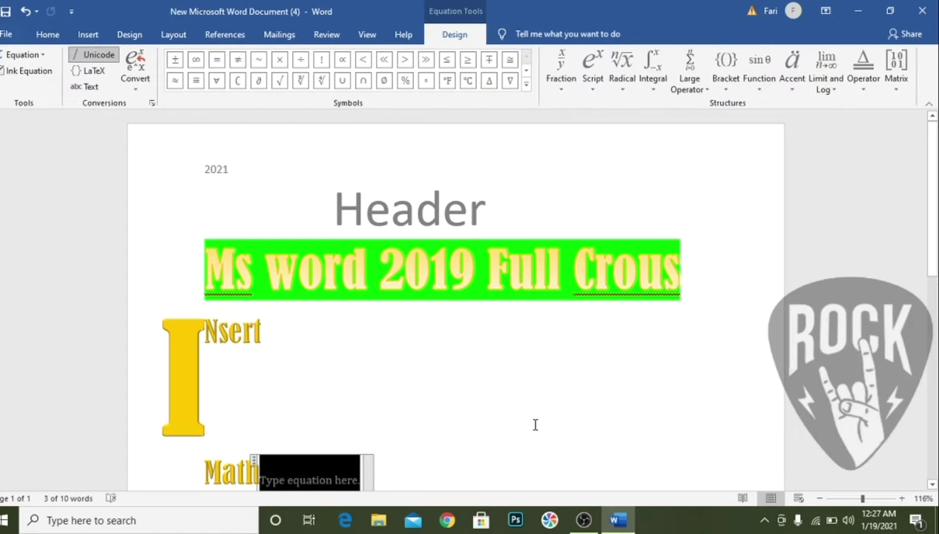
pyautogui.hotkey('ctrl', 'z')
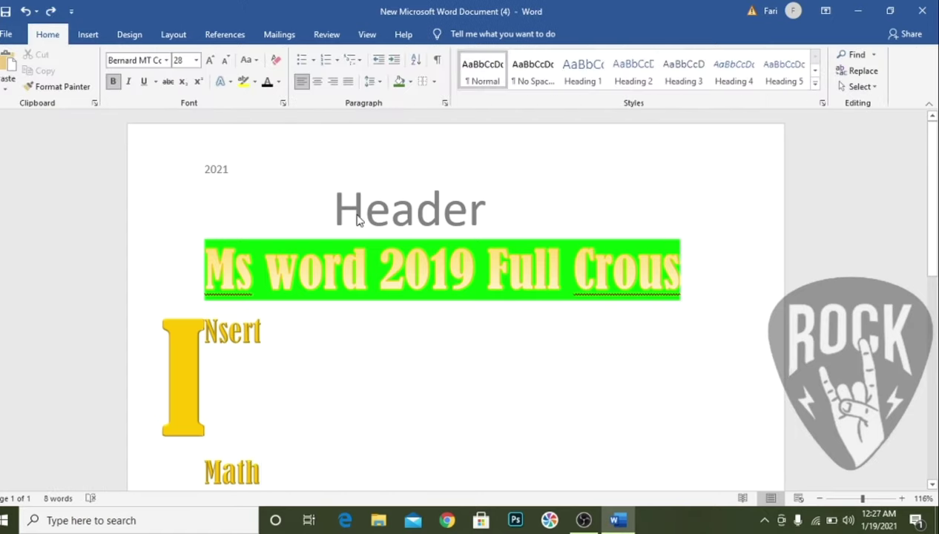
pyautogui.click(87, 35)
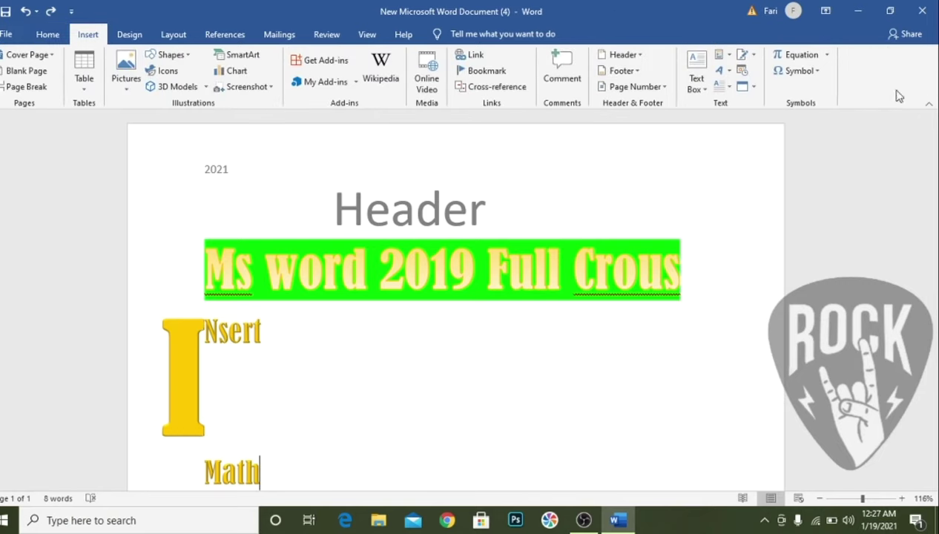
# - Insert three À characters and three ½ signs after Math from the Symbol dialog
pyautogui.click(818, 71)
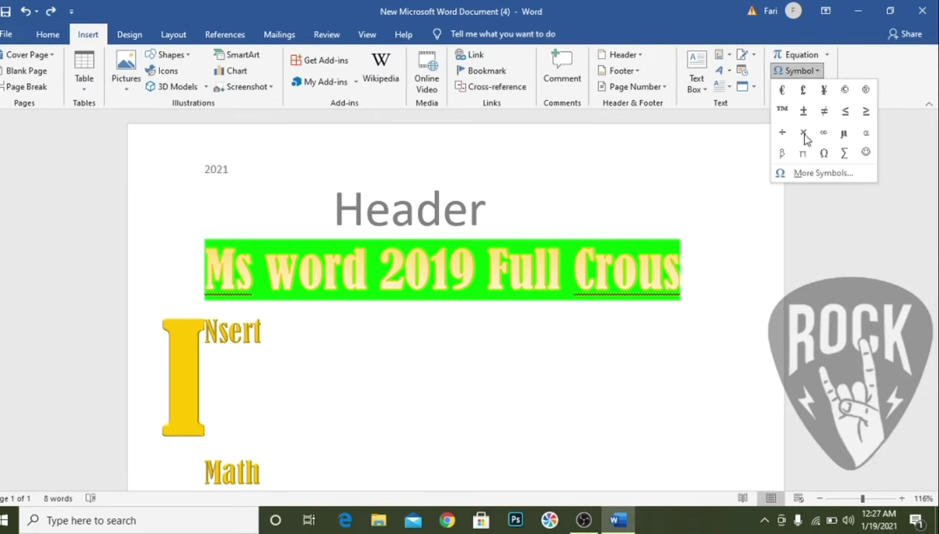
pyautogui.click(824, 174)
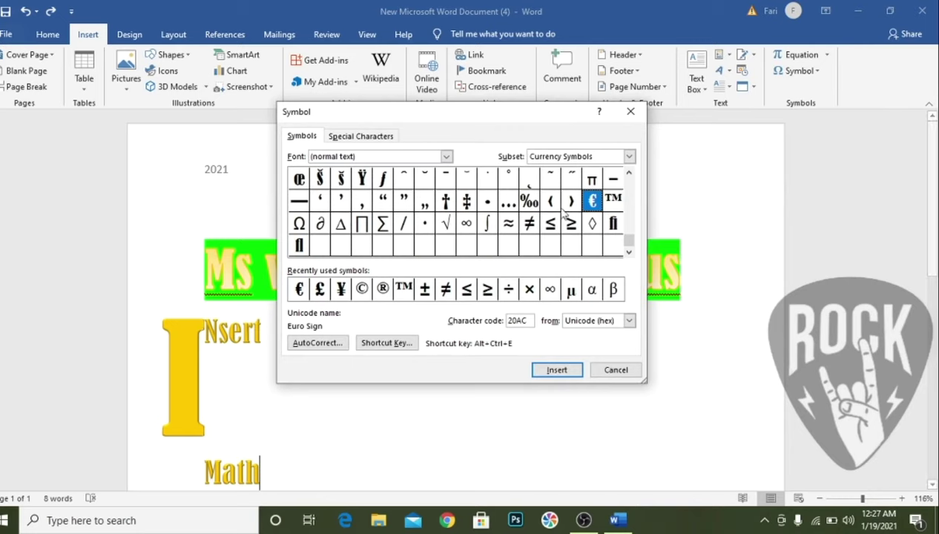
pyautogui.moveTo(629, 239)
pyautogui.mouseDown()
pyautogui.moveTo(629, 194)
pyautogui.moveTo(627, 219)
pyautogui.mouseUp()
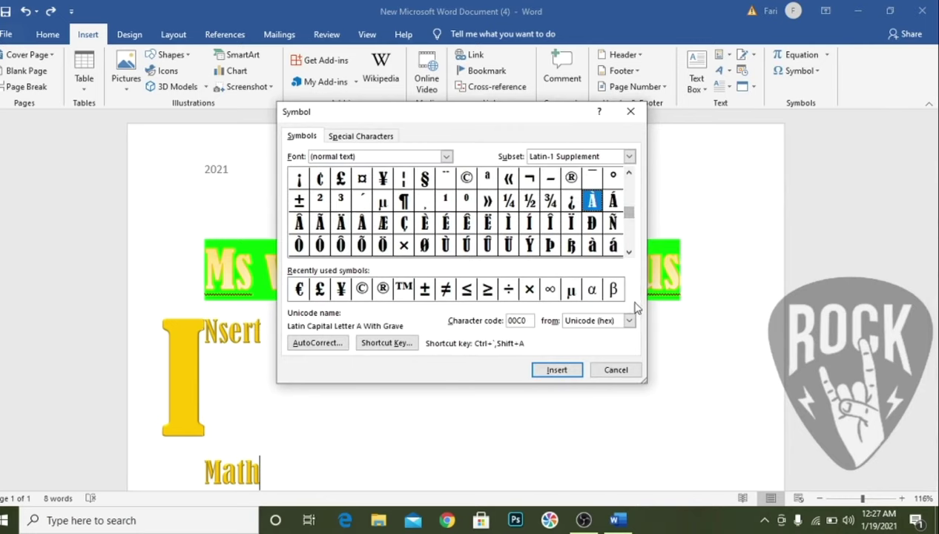
pyautogui.click(552, 371)
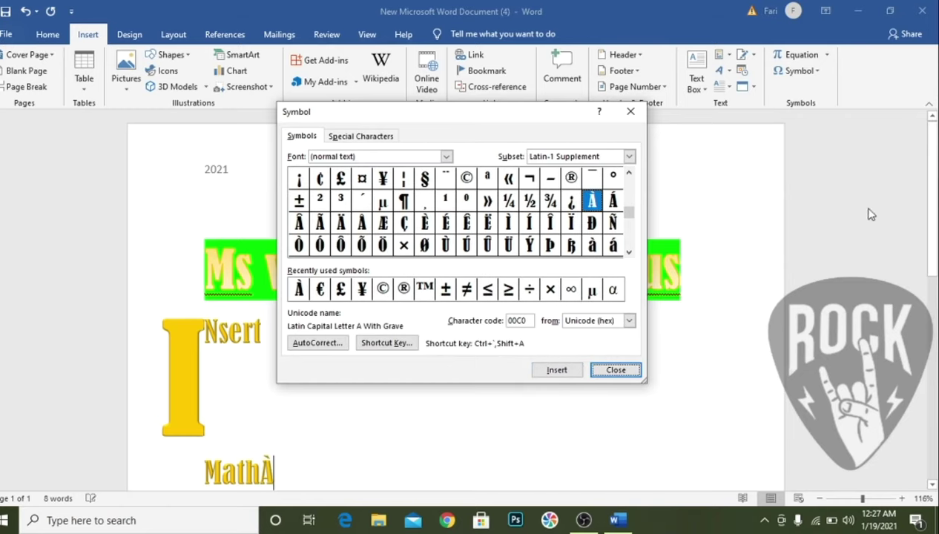
pyautogui.click(572, 373)
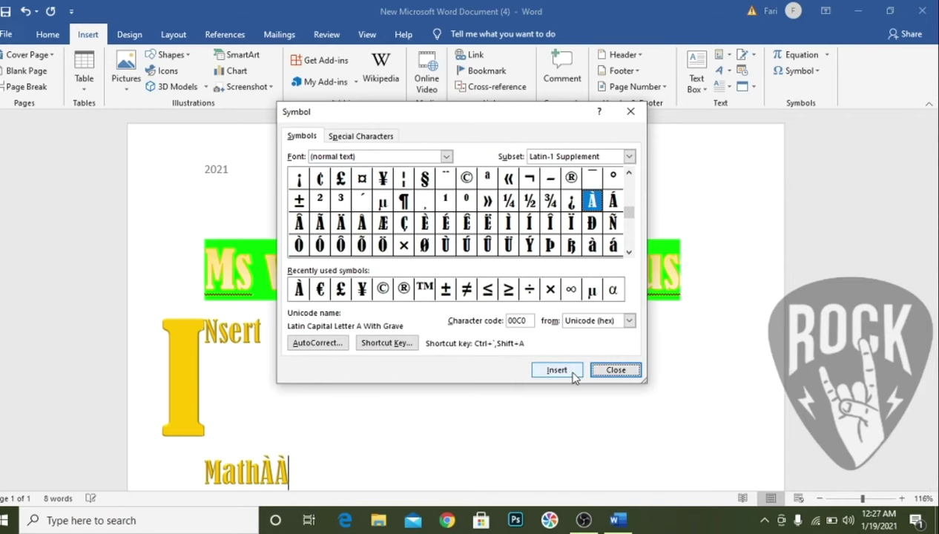
pyautogui.click(571, 375)
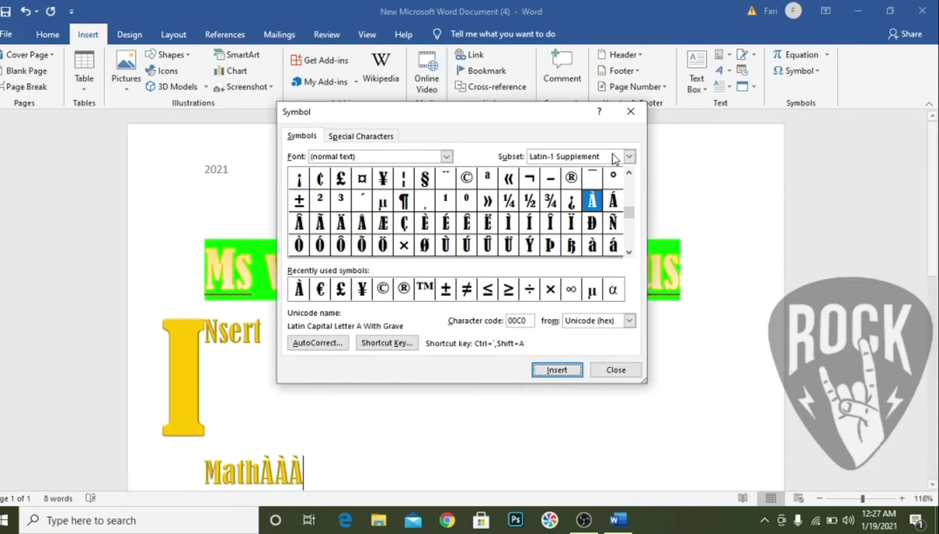
pyautogui.click(530, 200)
pyautogui.click(567, 370)
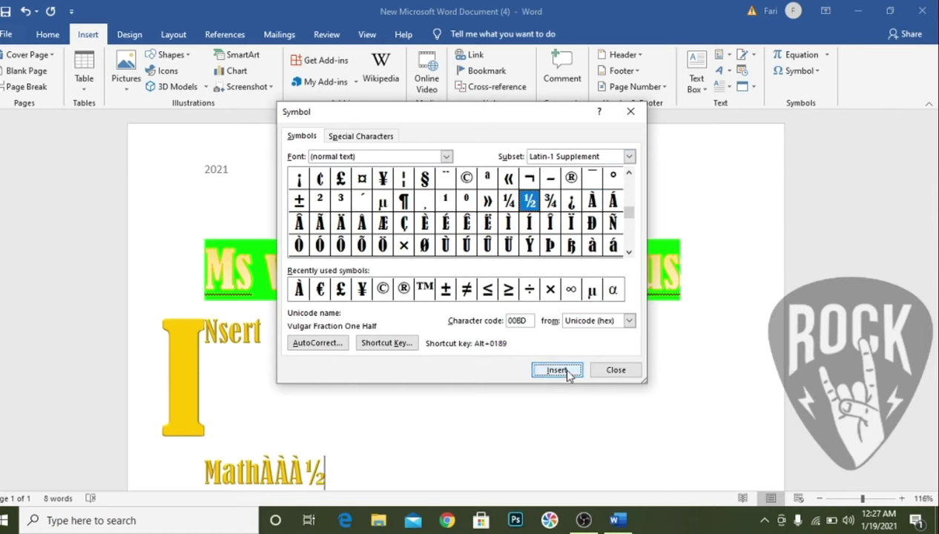
pyautogui.click(569, 374)
pyautogui.click(569, 374)
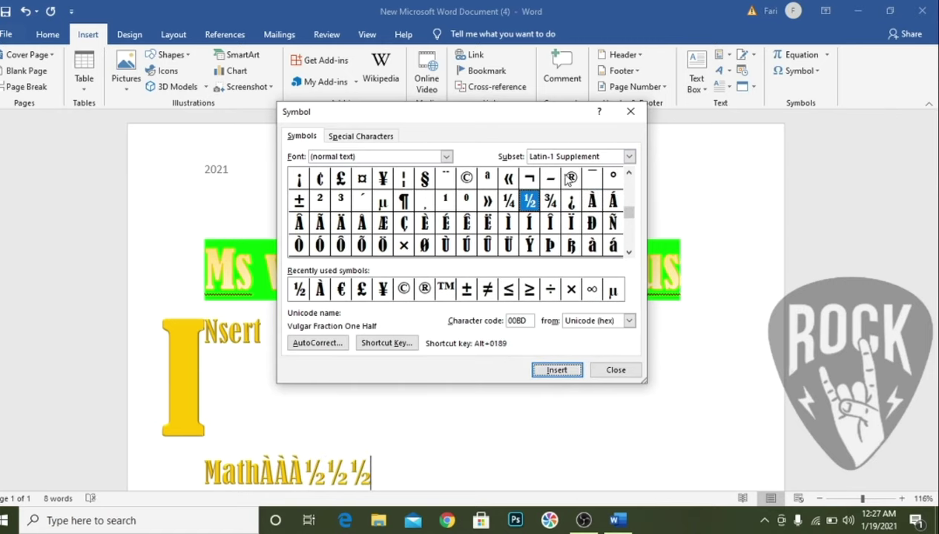
# - Add a ® and a $ sign after the ½ signs and close the Symbol dialog
pyautogui.click(570, 178)
pyautogui.click(566, 373)
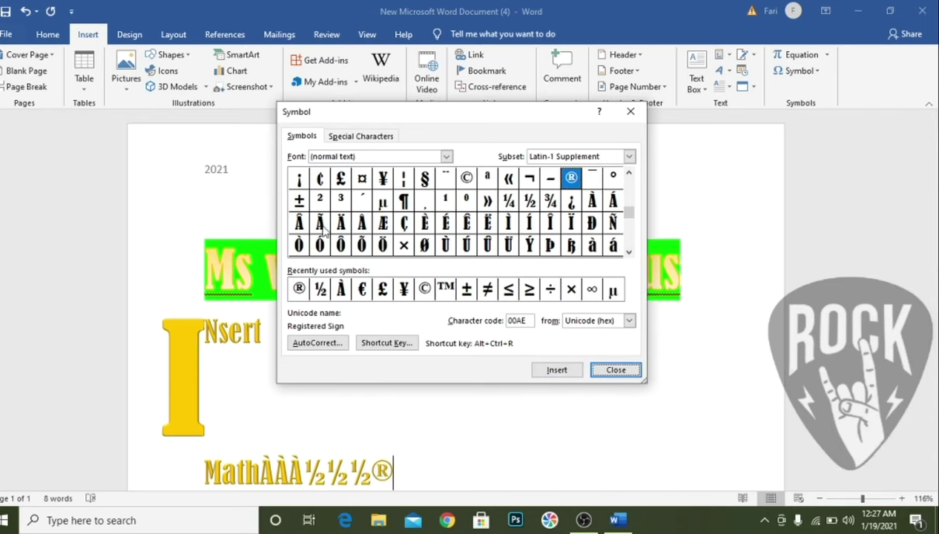
pyautogui.moveTo(633, 209); pyautogui.dragTo(628, 181)
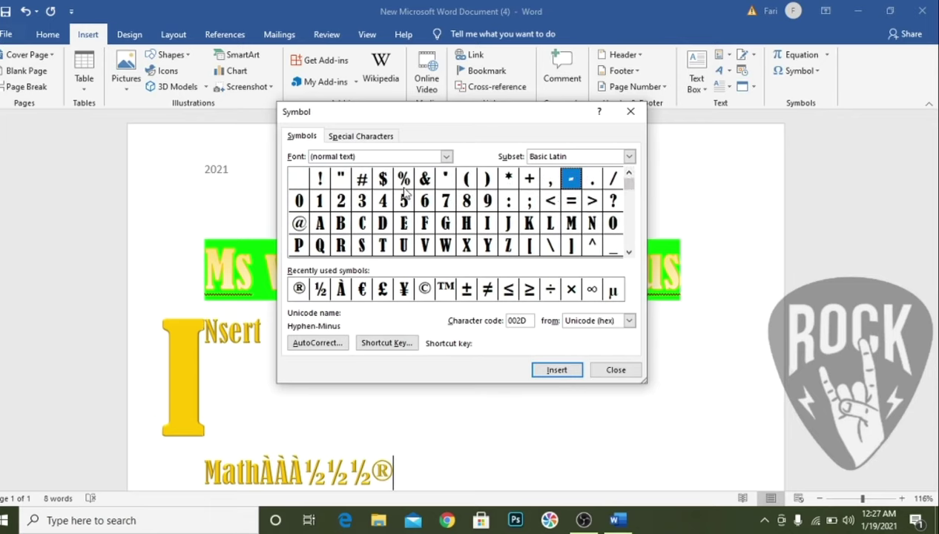
pyautogui.click(383, 181)
pyautogui.click(557, 371)
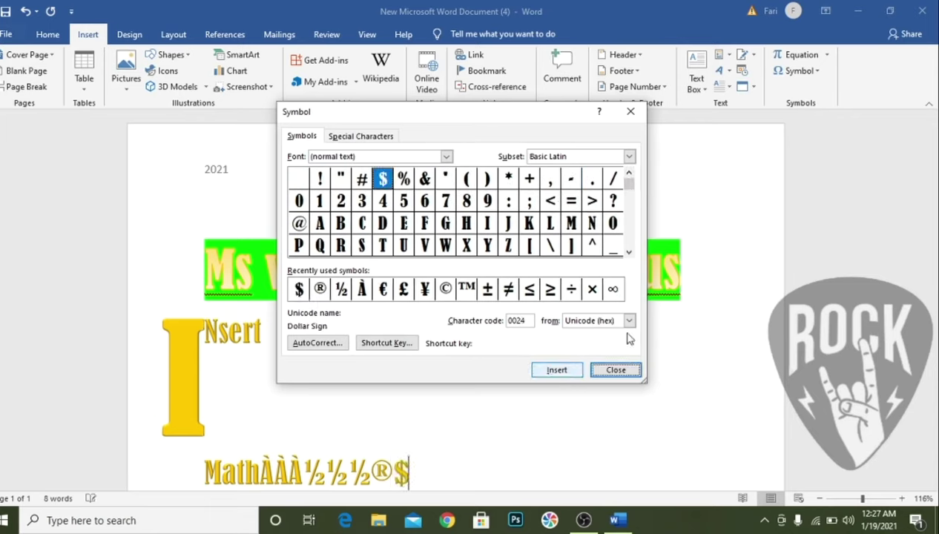
pyautogui.click(630, 112)
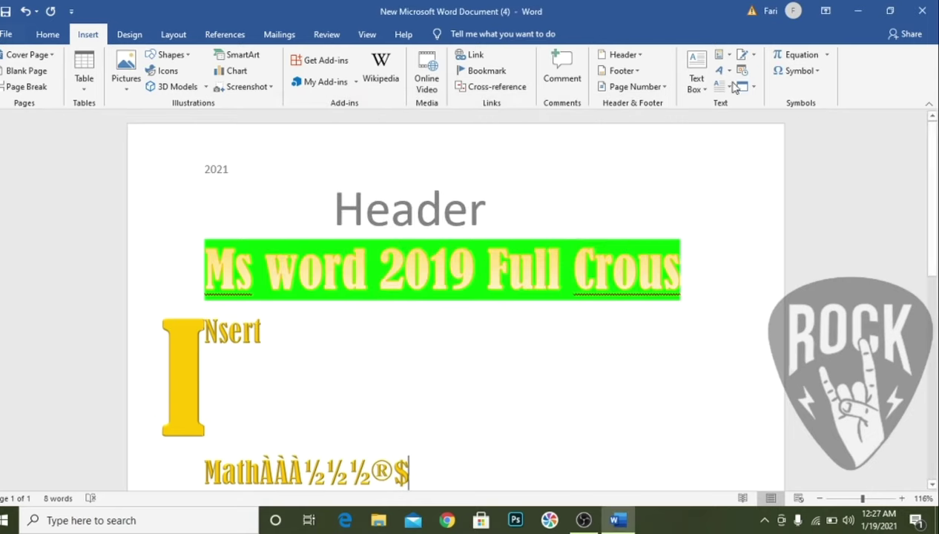
pyautogui.click(828, 56)
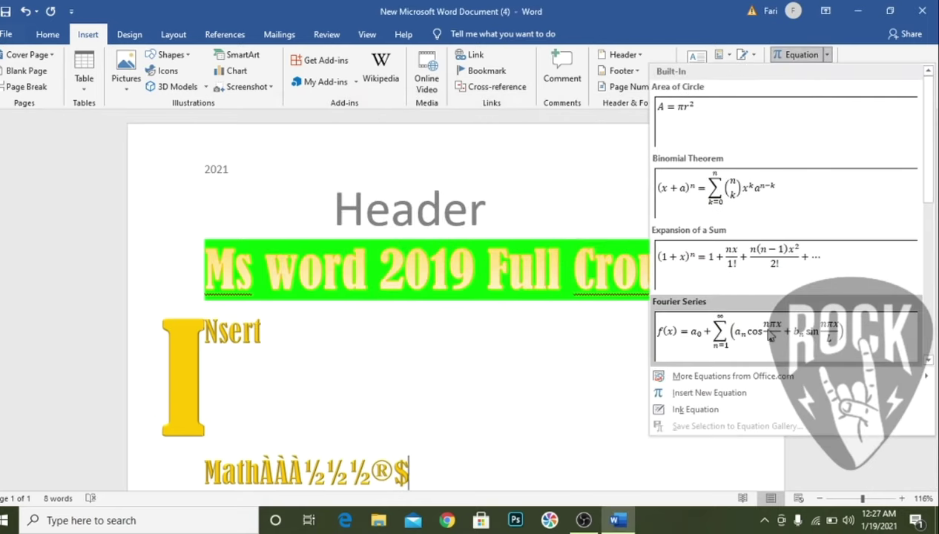
# - Insert a Professional-format equation with a stacked fraction 2 over 4 after the $
pyautogui.click(742, 393)
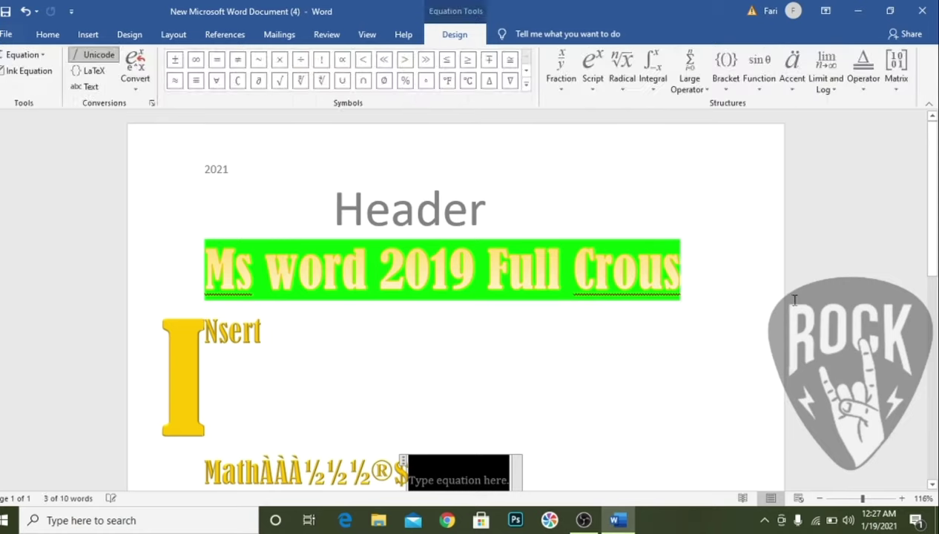
pyautogui.click(135, 86)
pyautogui.click(159, 103)
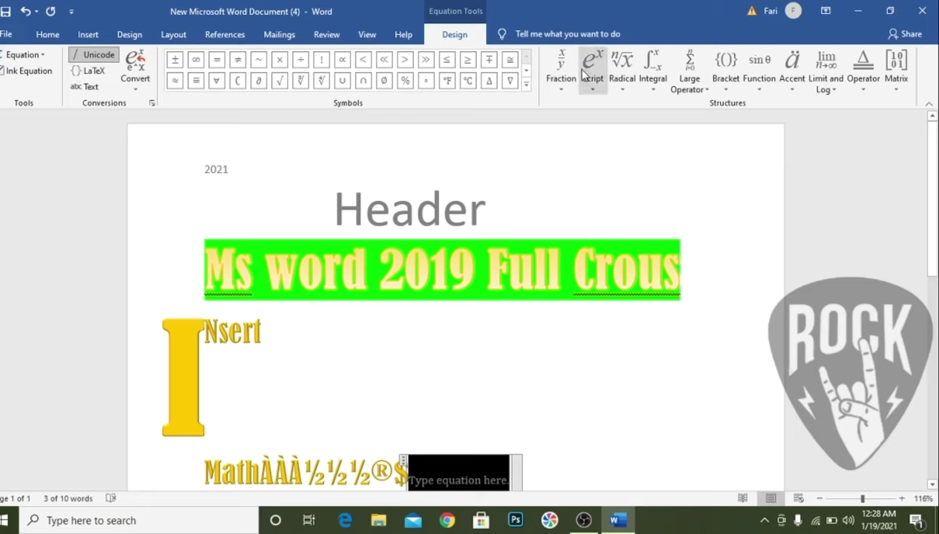
pyautogui.click(557, 87)
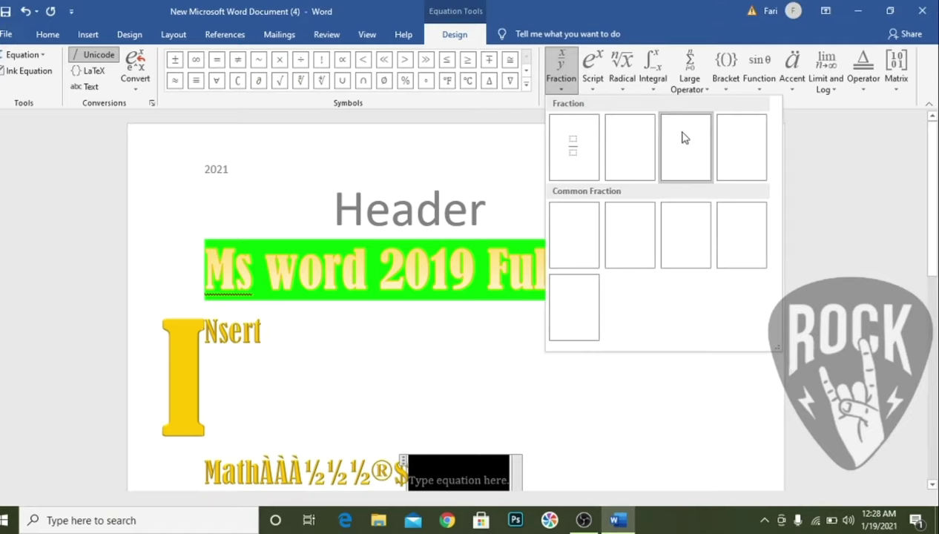
pyautogui.click(585, 148)
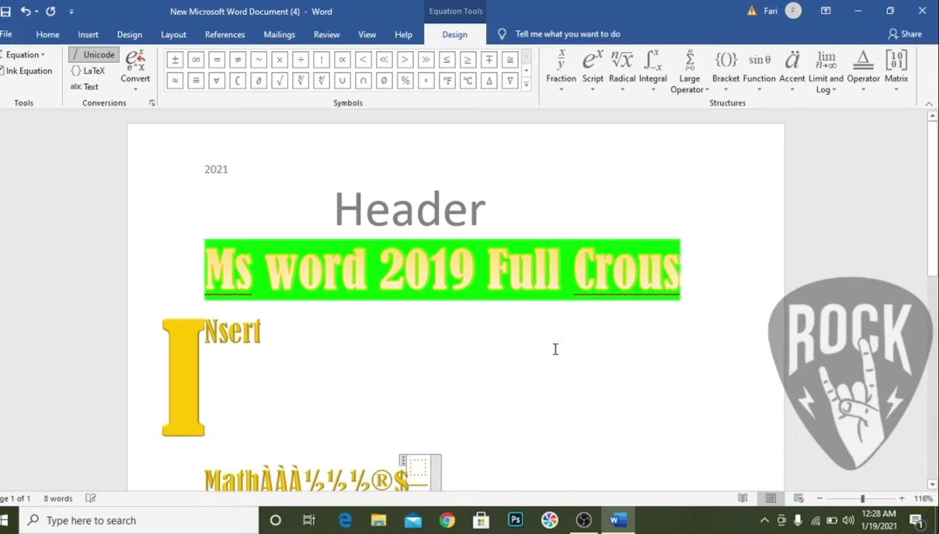
pyautogui.click(417, 465)
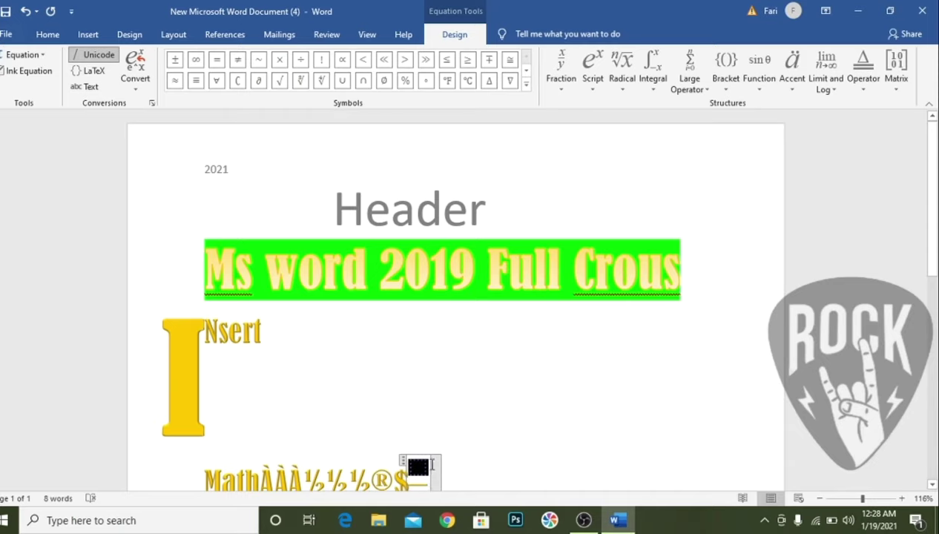
pyautogui.scroll(-5, 894, 258)
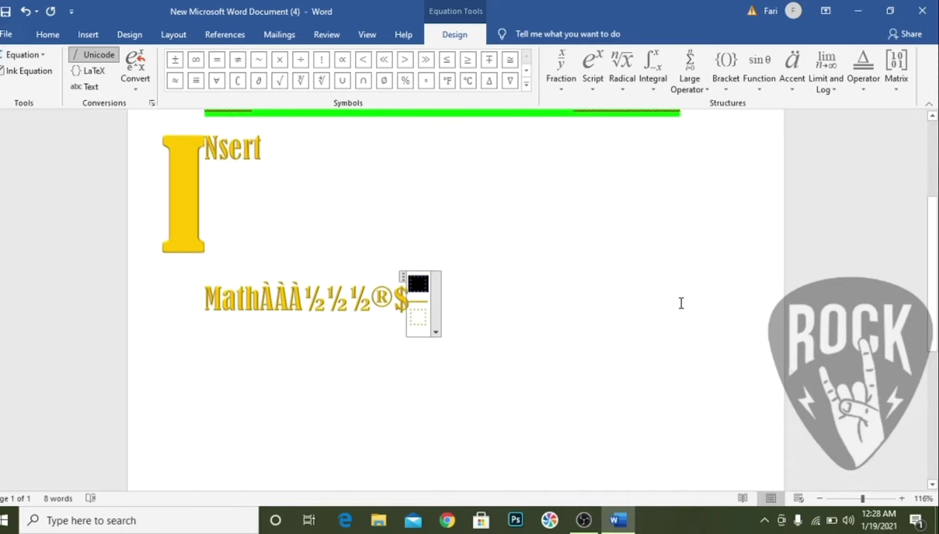
pyautogui.write('2')
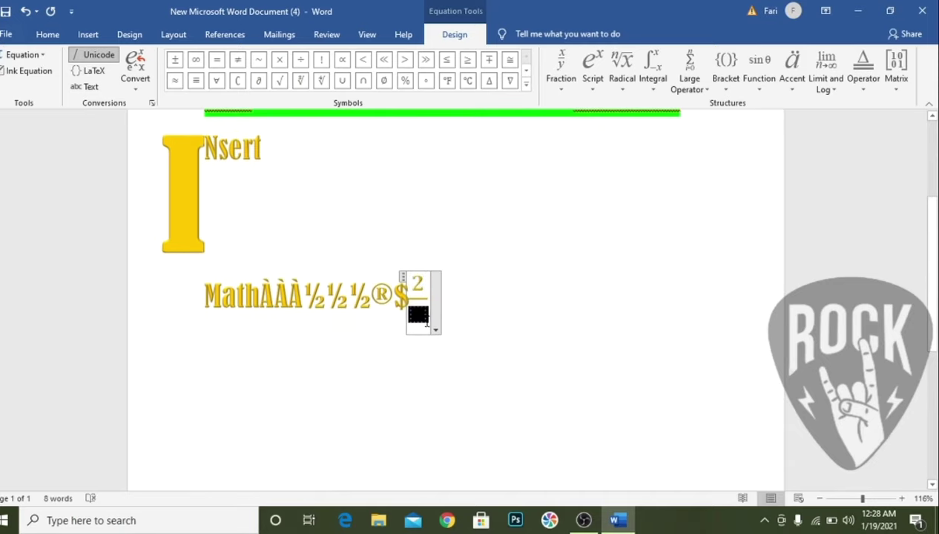
pyautogui.write('/4')
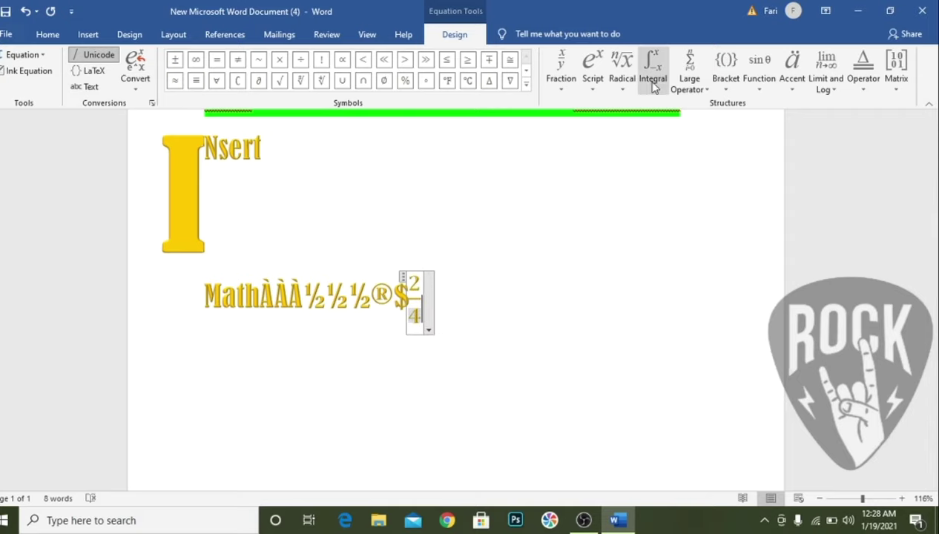
# - Add a square root of 6 after the 4 in the denominator and exit the equation
pyautogui.click(623, 85)
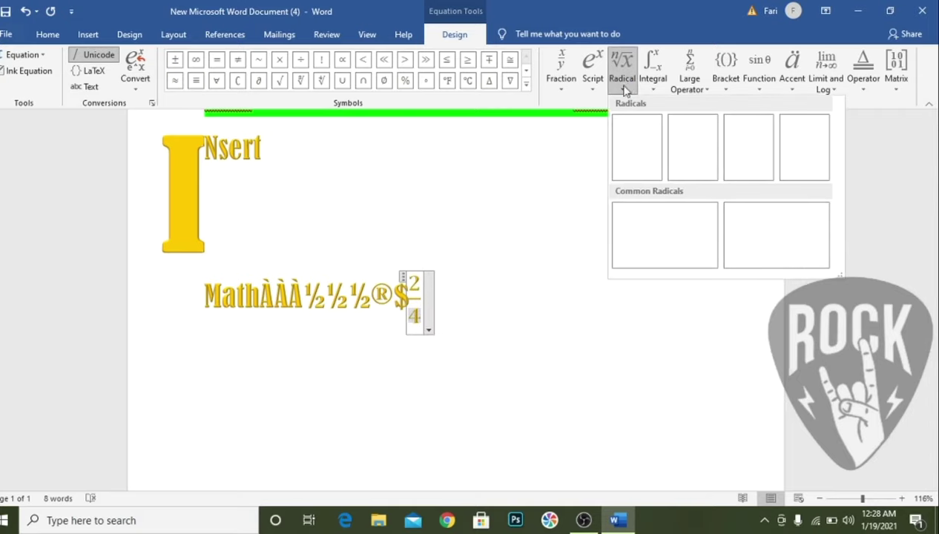
pyautogui.click(642, 169)
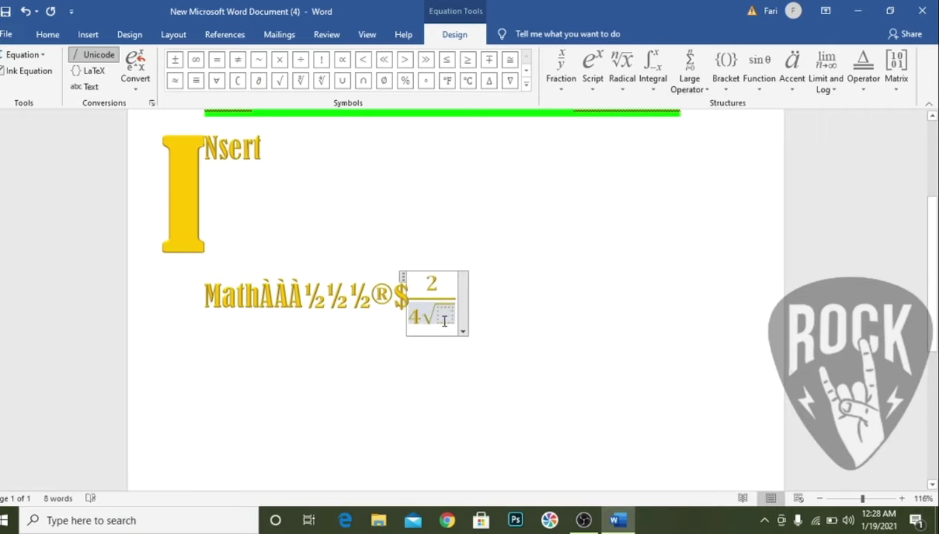
pyautogui.click(444, 319)
pyautogui.write('6')
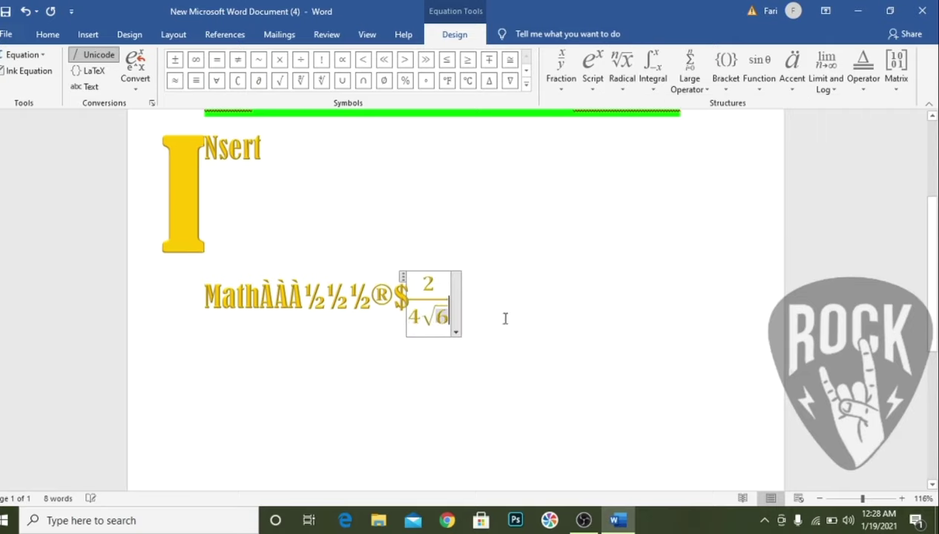
pyautogui.click(515, 298)
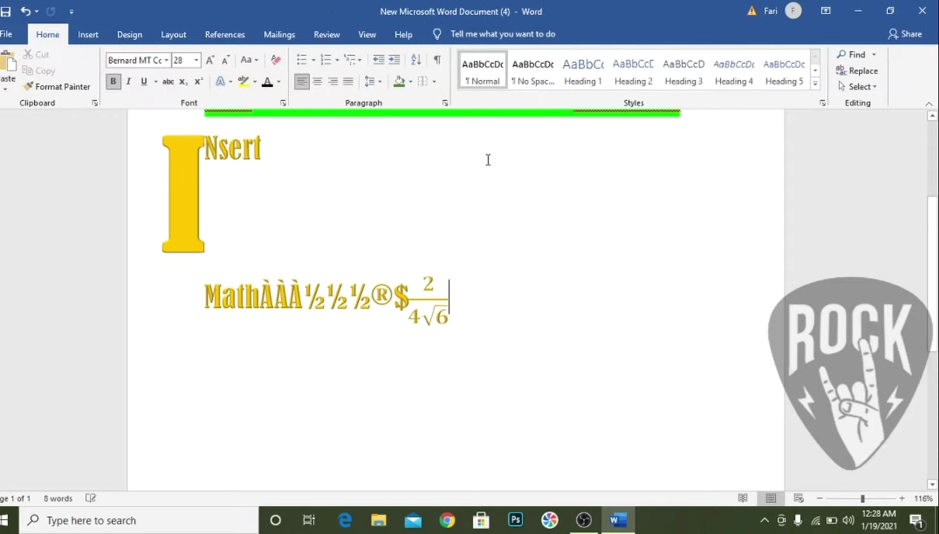
pyautogui.click(89, 34)
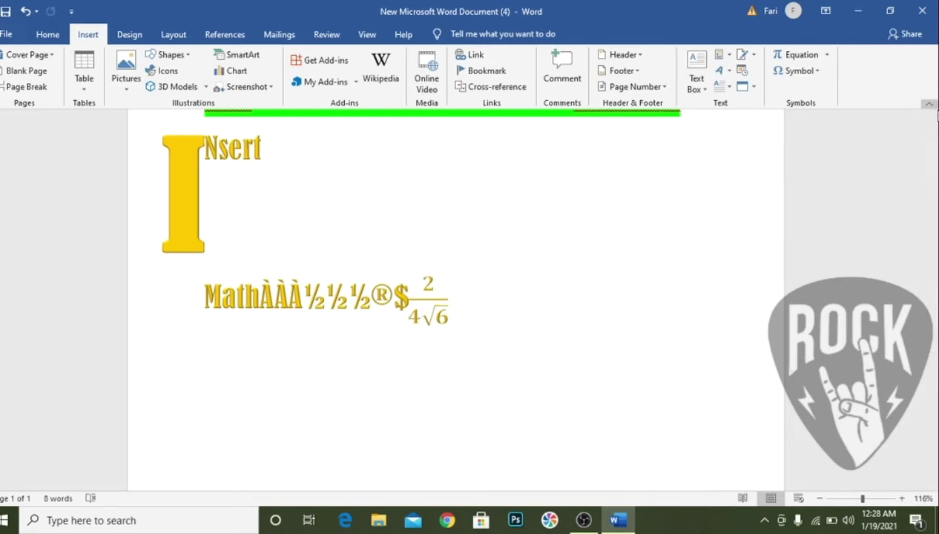
# - Select the drop-cap Insert and Math lines and delete them
pyautogui.scroll(2, 936, 295)
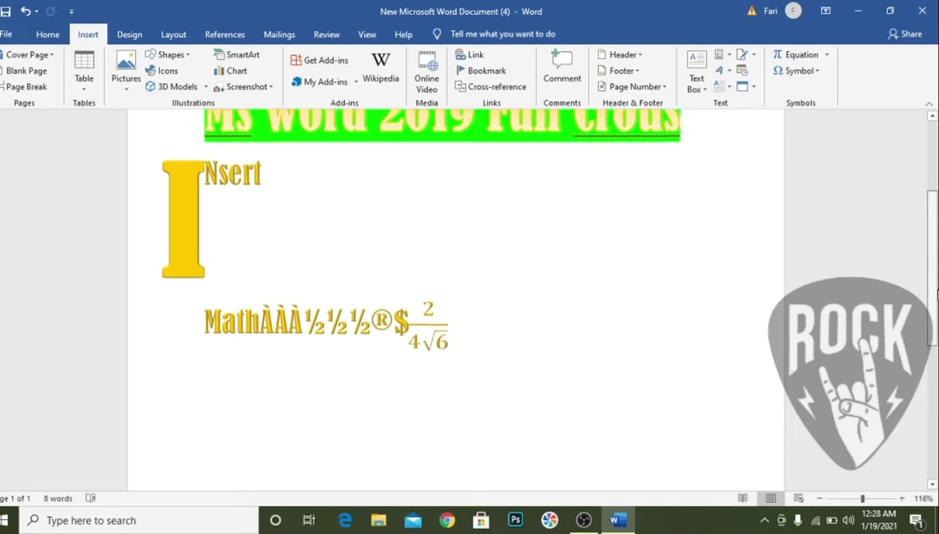
pyautogui.scroll(2, 935, 295)
pyautogui.moveTo(448, 453)
pyautogui.mouseDown()
pyautogui.moveTo(211, 370)
pyautogui.moveTo(175, 297)
pyautogui.mouseUp()
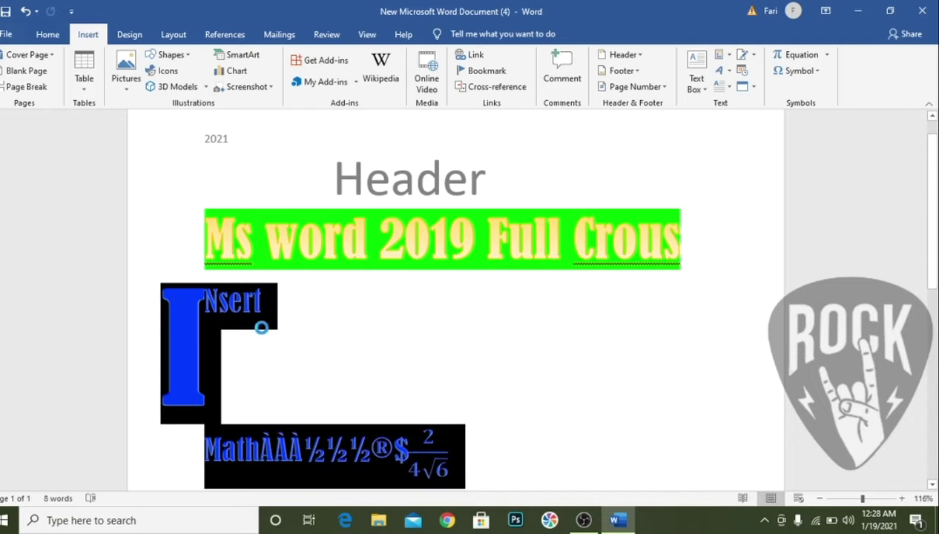
pyautogui.press('Delete')
pyautogui.click(186, 312)
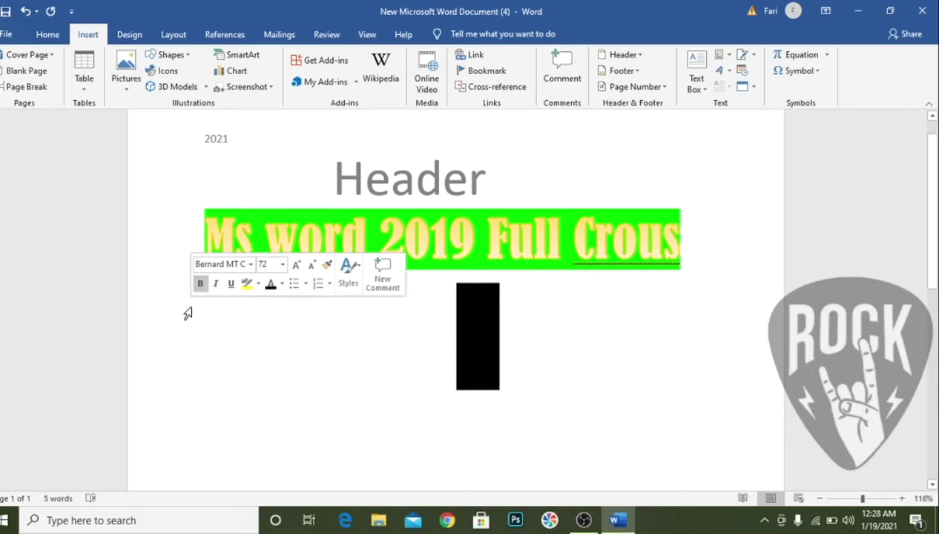
pyautogui.click(491, 312)
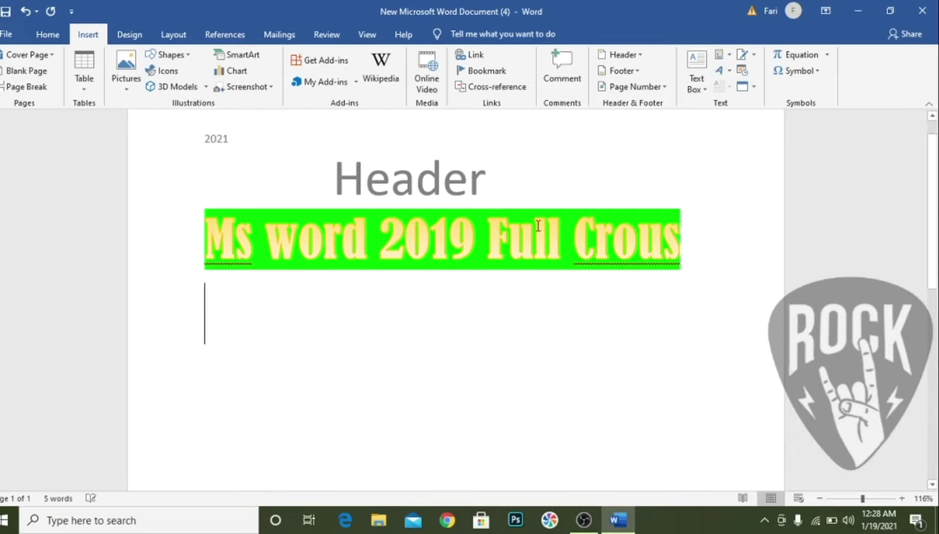
pyautogui.click(130, 36)
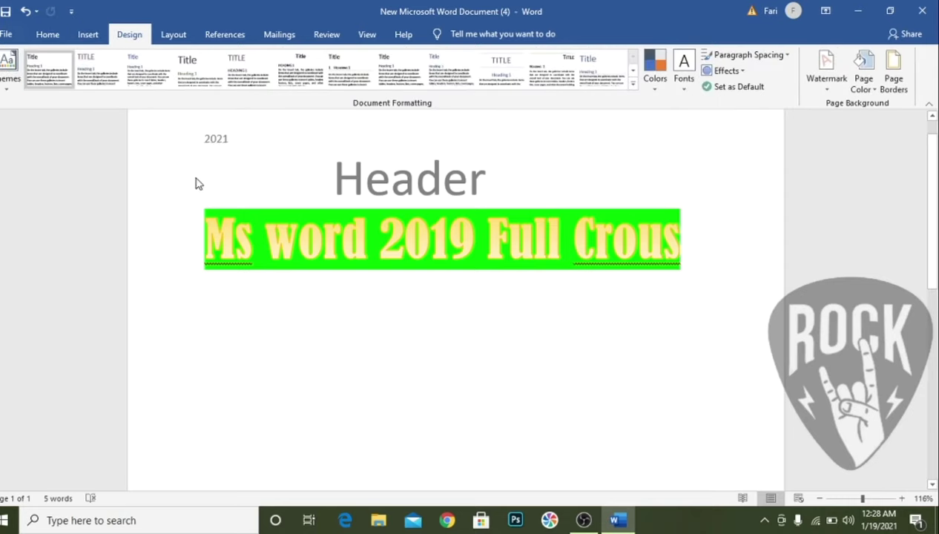
# - Apply the TITLE style set and the Green colour scheme
pyautogui.click(632, 87)
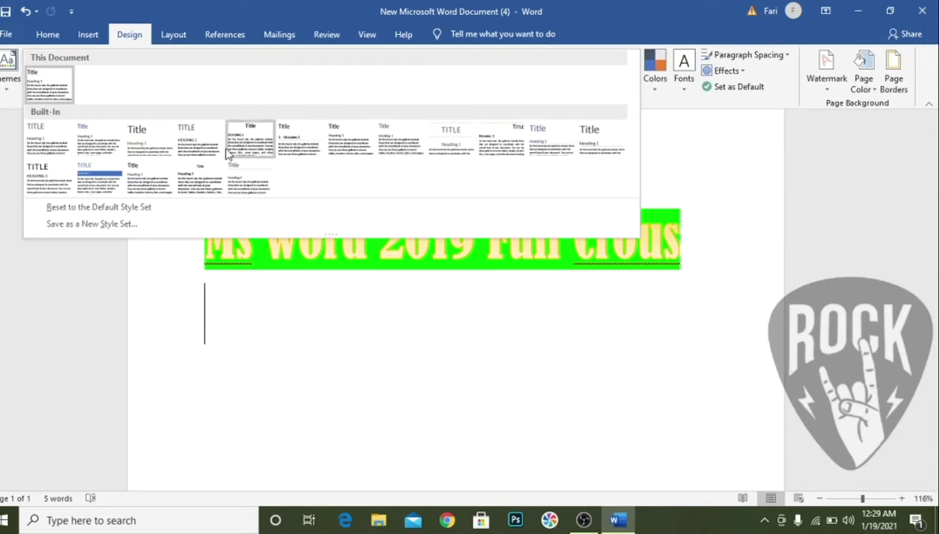
pyautogui.click(54, 149)
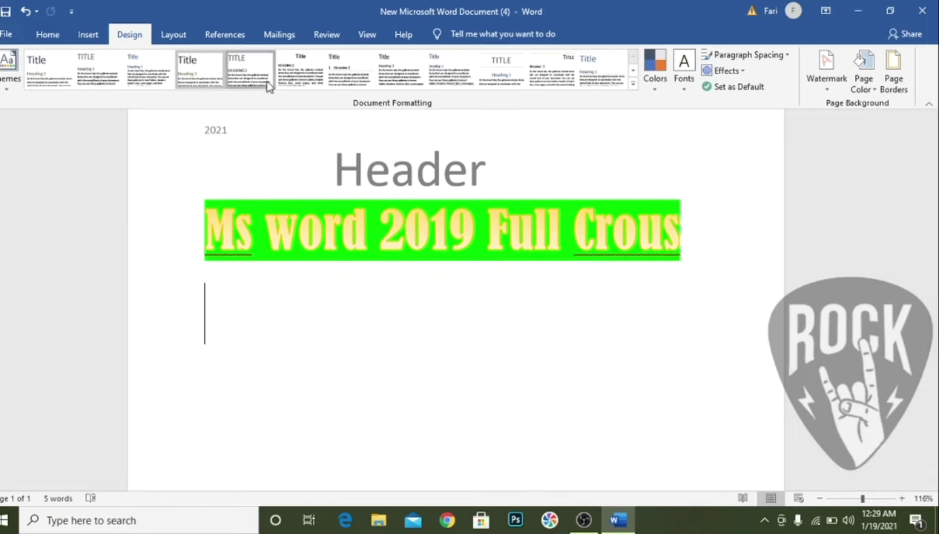
pyautogui.click(501, 69)
pyautogui.click(650, 84)
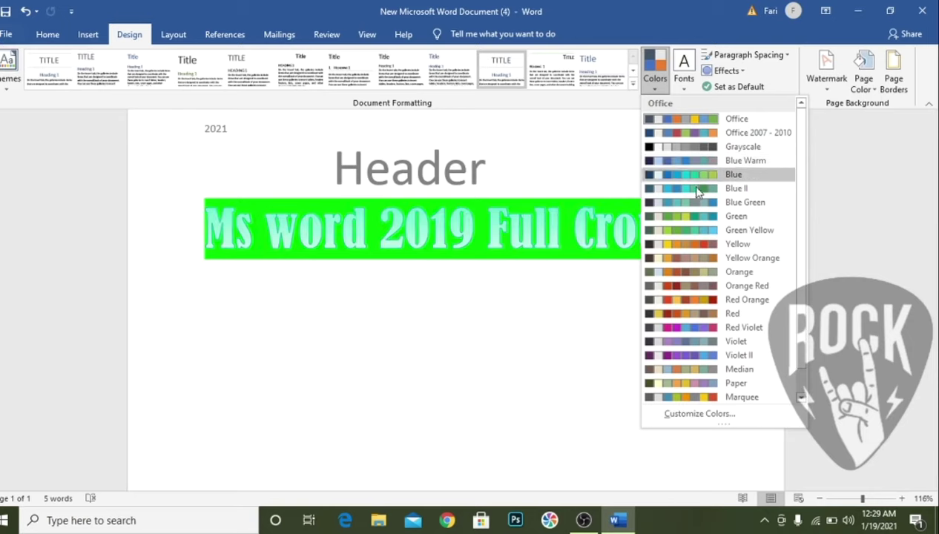
pyautogui.click(693, 215)
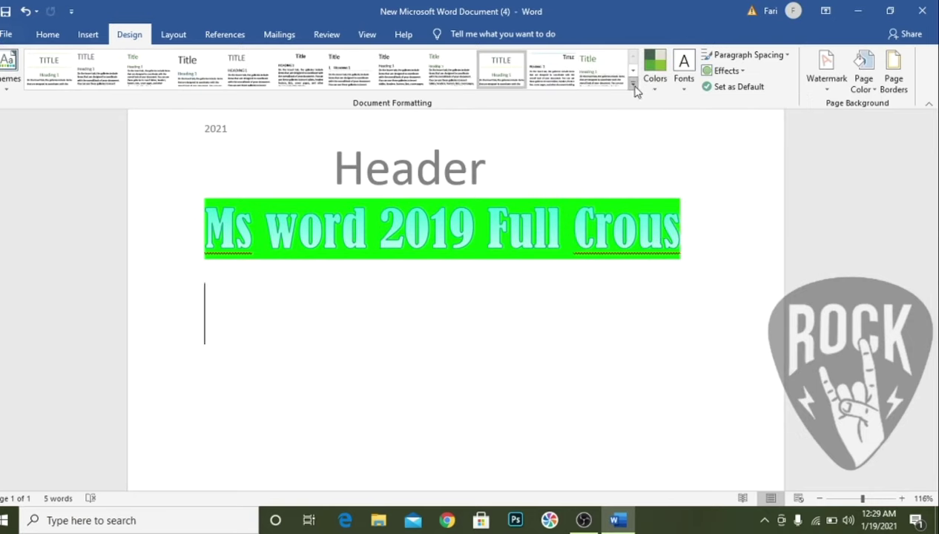
# - Choose a different option from the theme Effects gallery
pyautogui.click(633, 84)
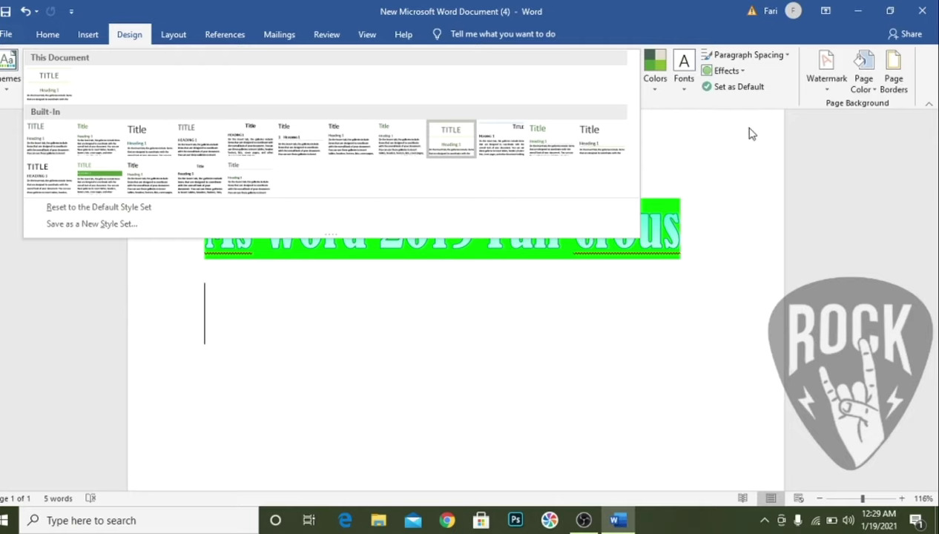
pyautogui.click(723, 71)
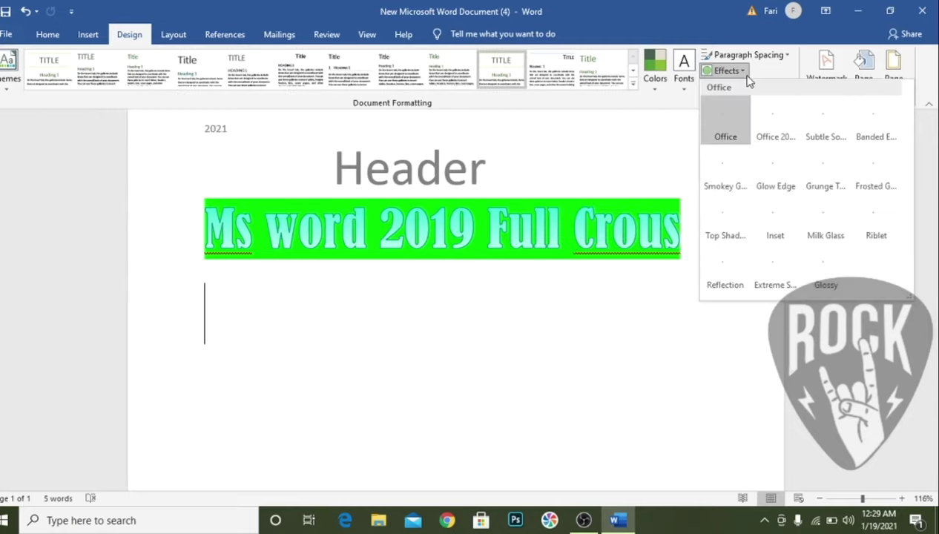
pyautogui.click(775, 120)
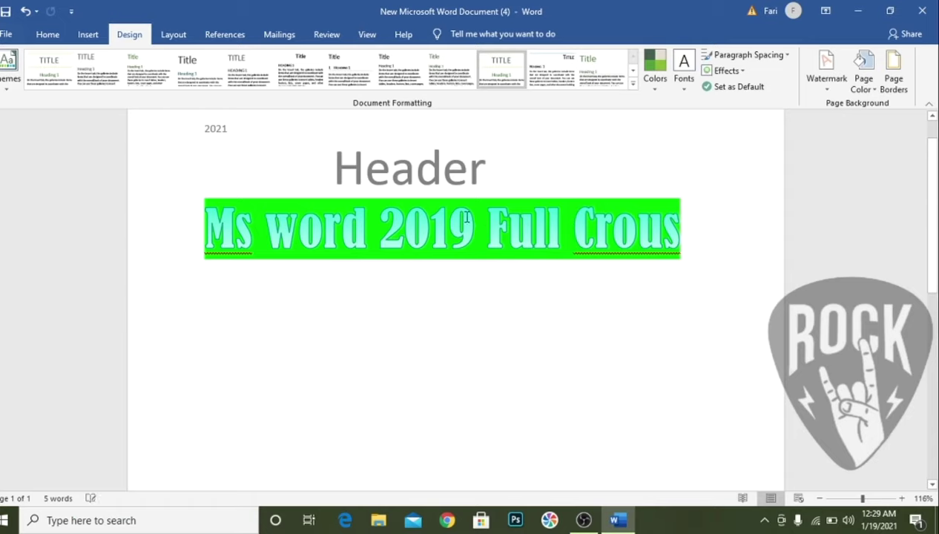
pyautogui.click(828, 89)
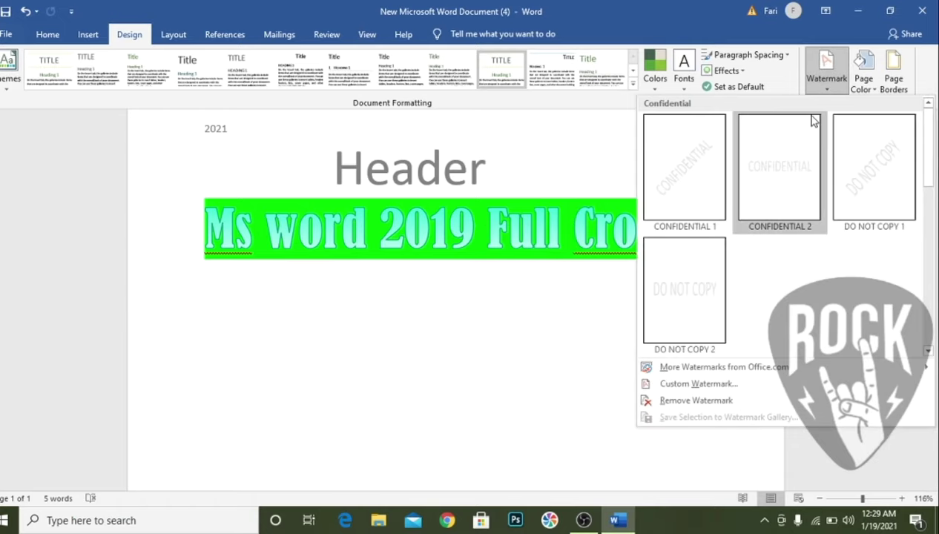
# - Add the CONFIDENTIAL 1 diagonal watermark to the page
pyautogui.click(692, 206)
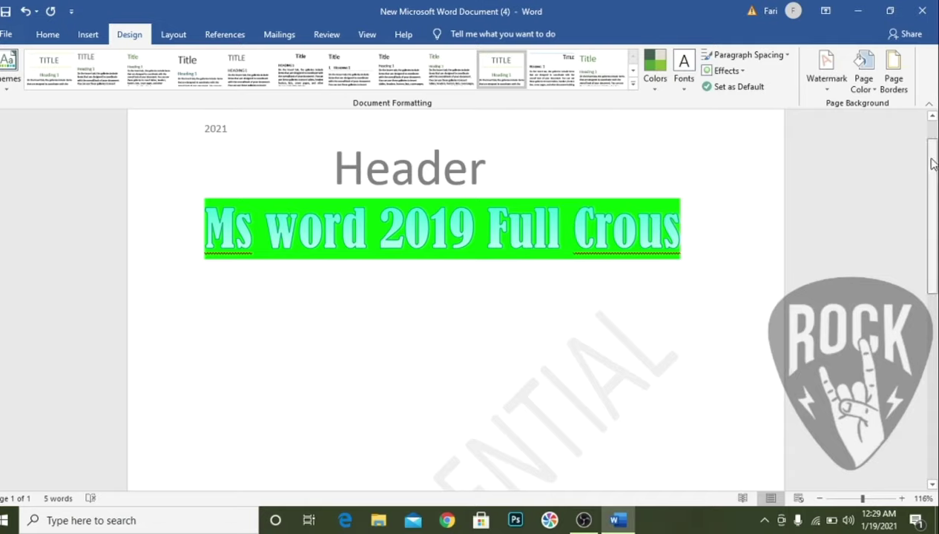
pyautogui.moveTo(933, 163); pyautogui.dragTo(916, 241)
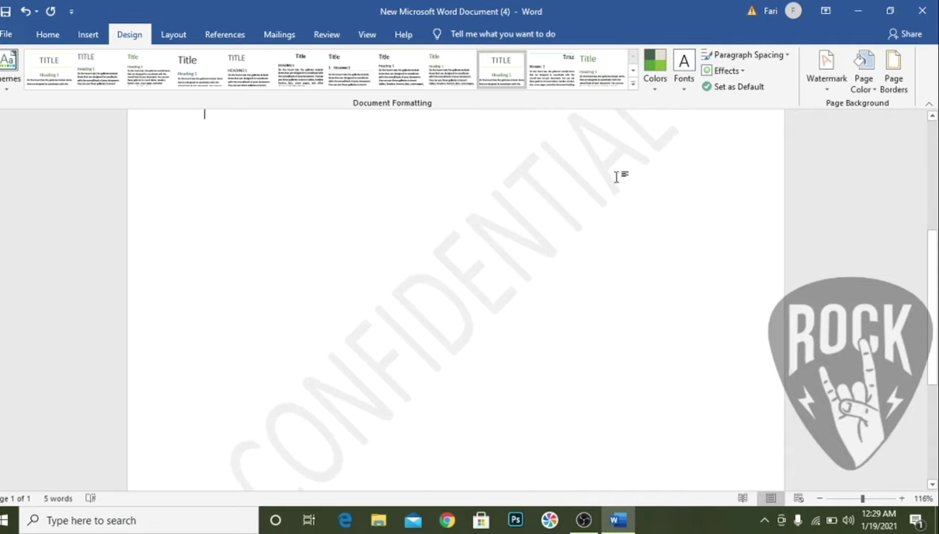
pyautogui.scroll(2, 564, 222)
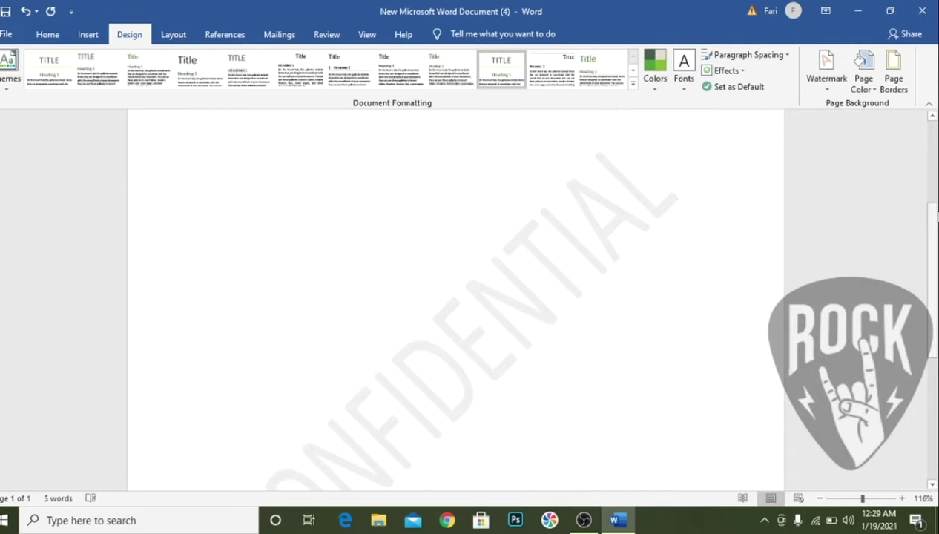
pyautogui.moveTo(936, 215); pyautogui.dragTo(935, 285)
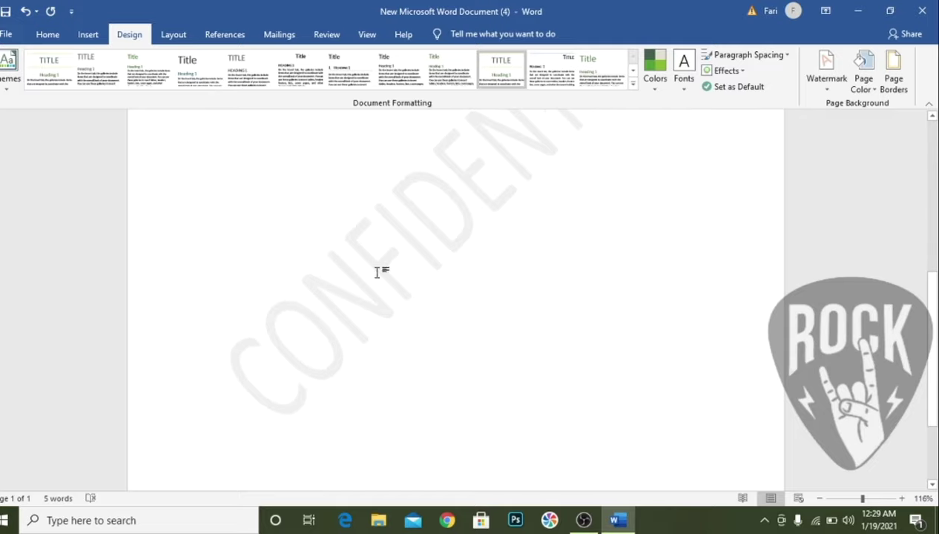
pyautogui.scroll(3, 887, 261)
pyautogui.scroll(3, 888, 262)
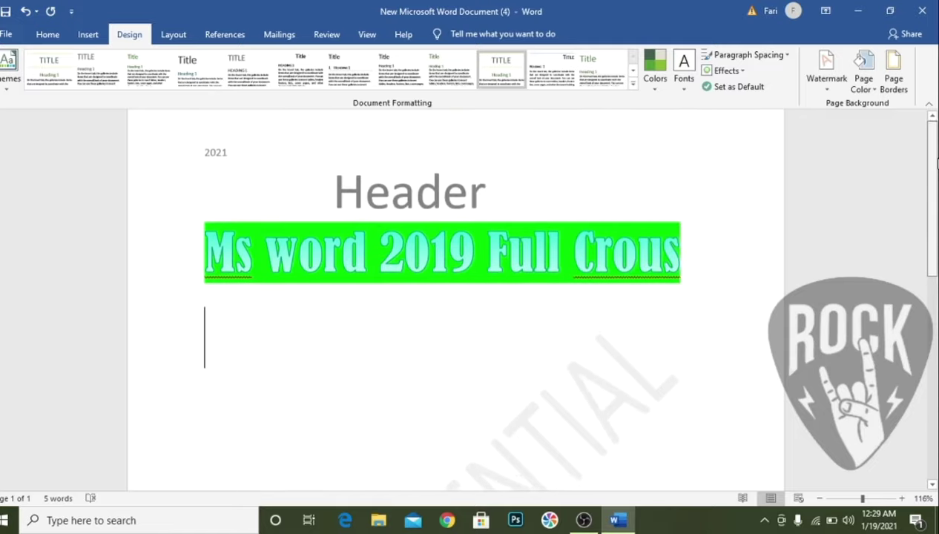
# - Replace it with a custom yellow diagonal text watermark showing the author's name
pyautogui.click(827, 87)
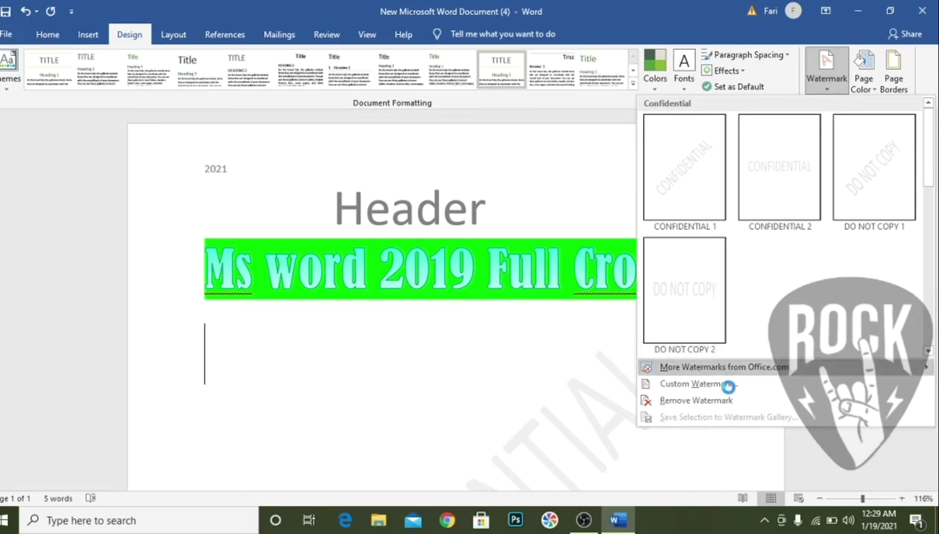
pyautogui.click(728, 386)
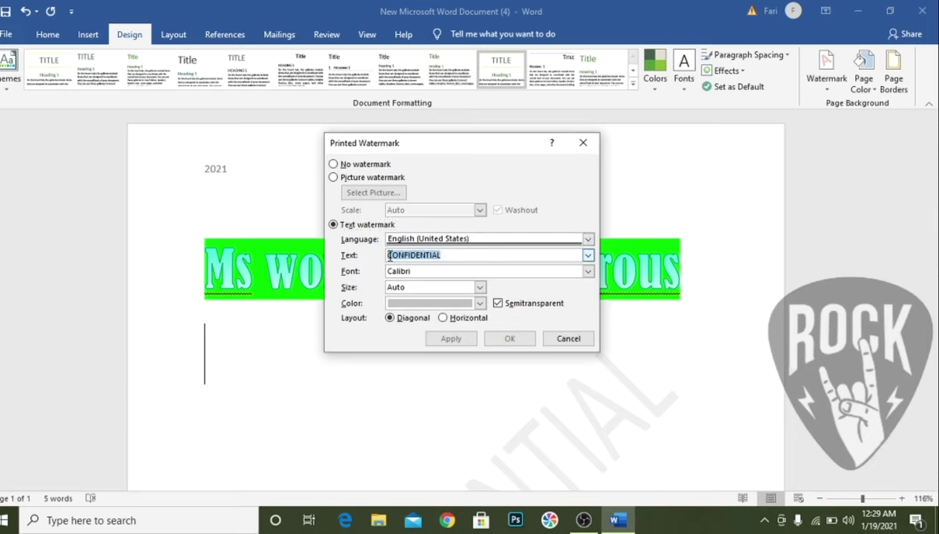
pyautogui.write('Farhan')
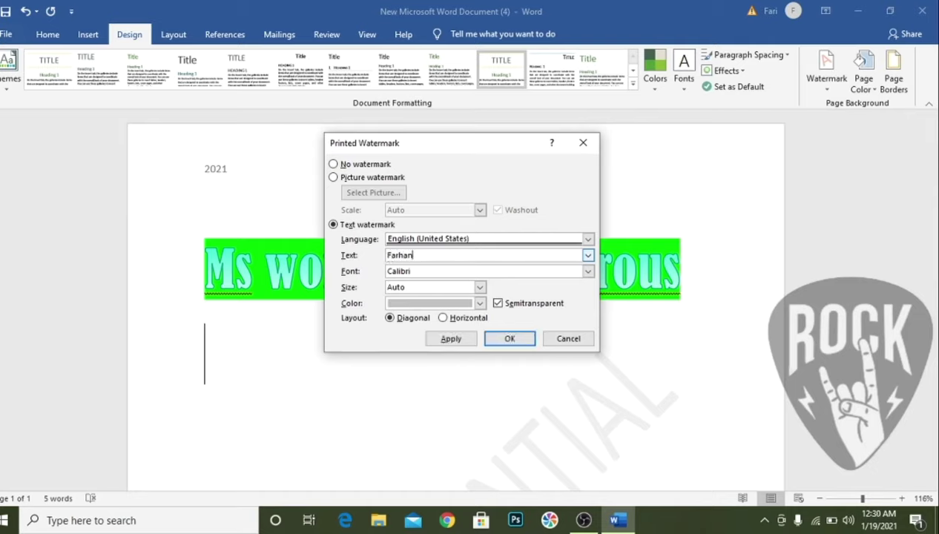
pyautogui.click(479, 303)
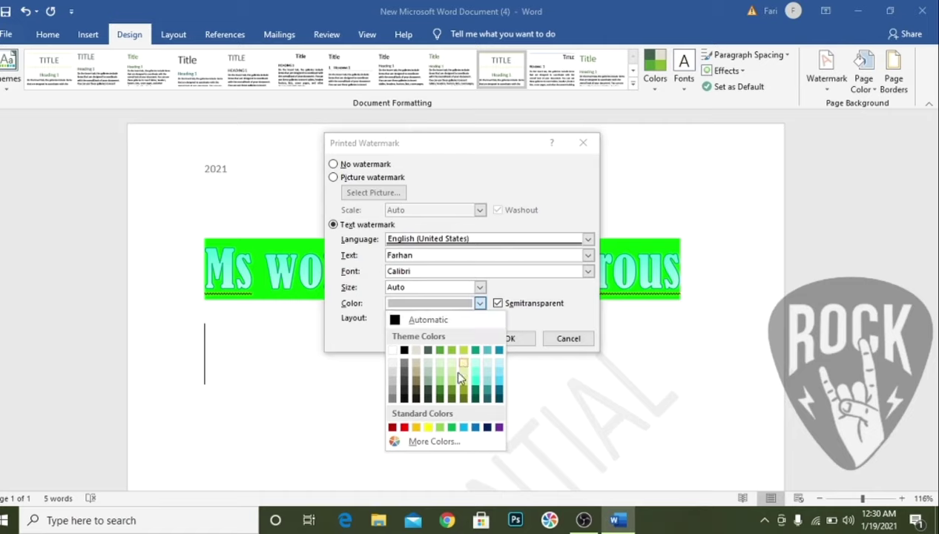
pyautogui.click(429, 427)
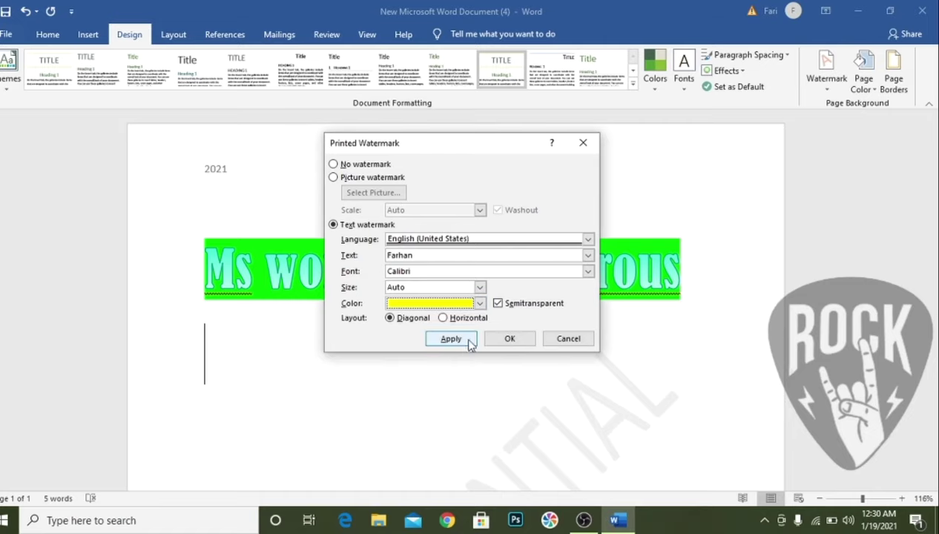
pyautogui.click(507, 338)
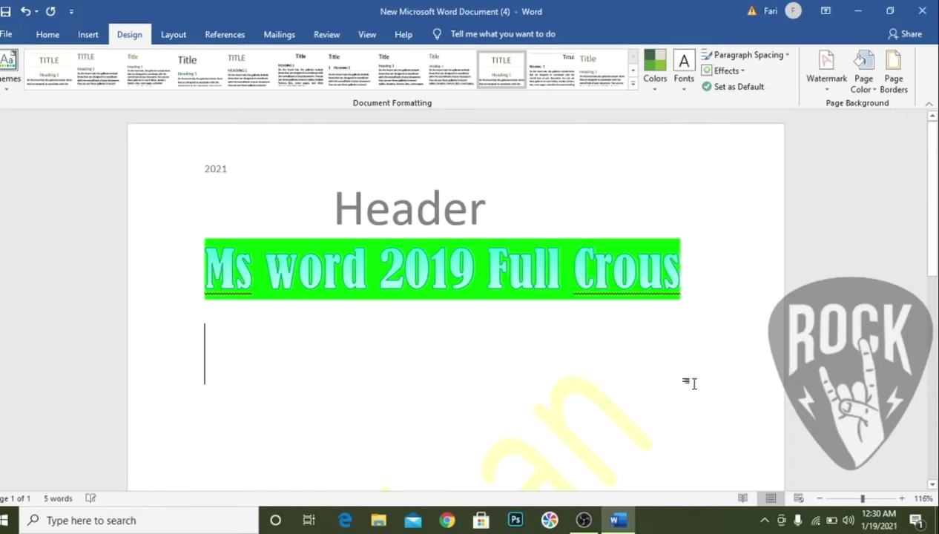
pyautogui.scroll(-5, 935, 298)
pyautogui.moveTo(936, 298); pyautogui.dragTo(831, 331)
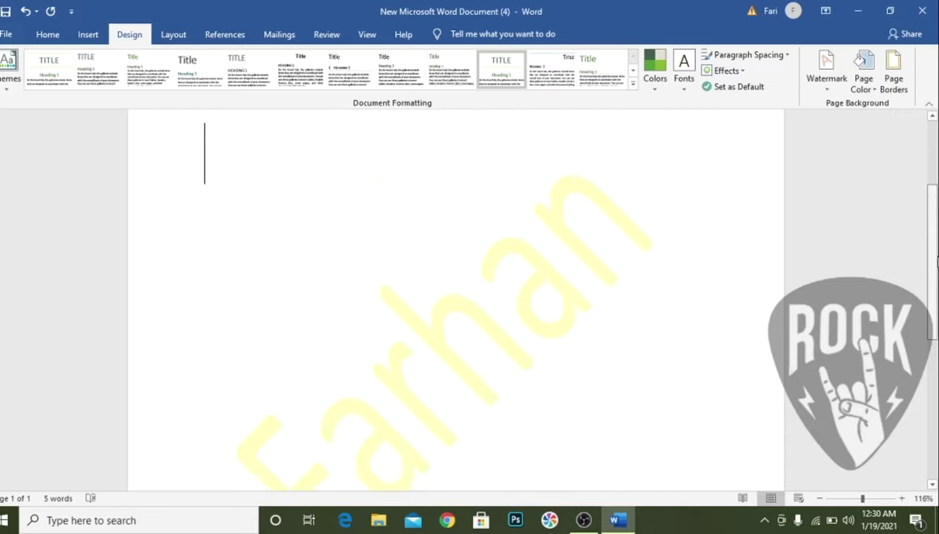
pyautogui.moveTo(923, 327); pyautogui.dragTo(923, 233)
pyautogui.click(863, 87)
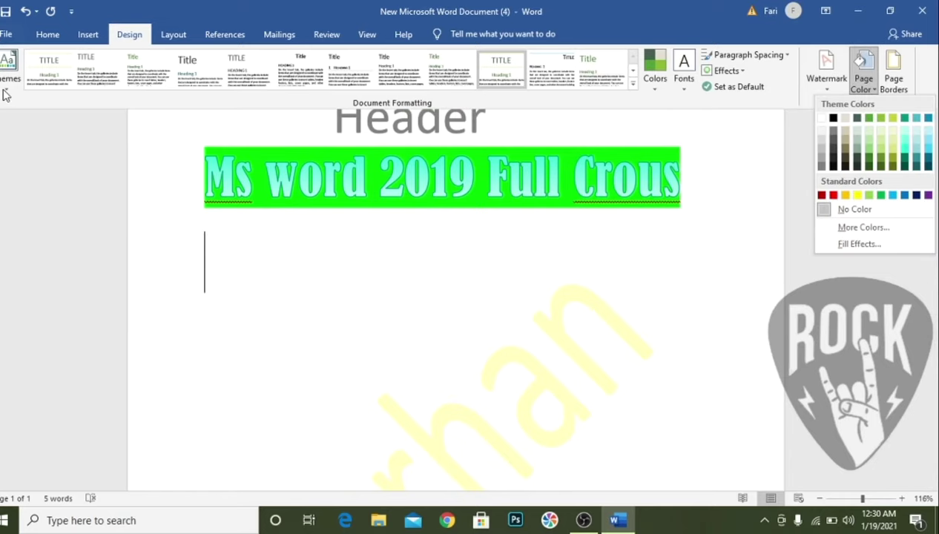
# - Try the Facet theme, then browse Downloads for a theme file and cancel
pyautogui.click(7, 83)
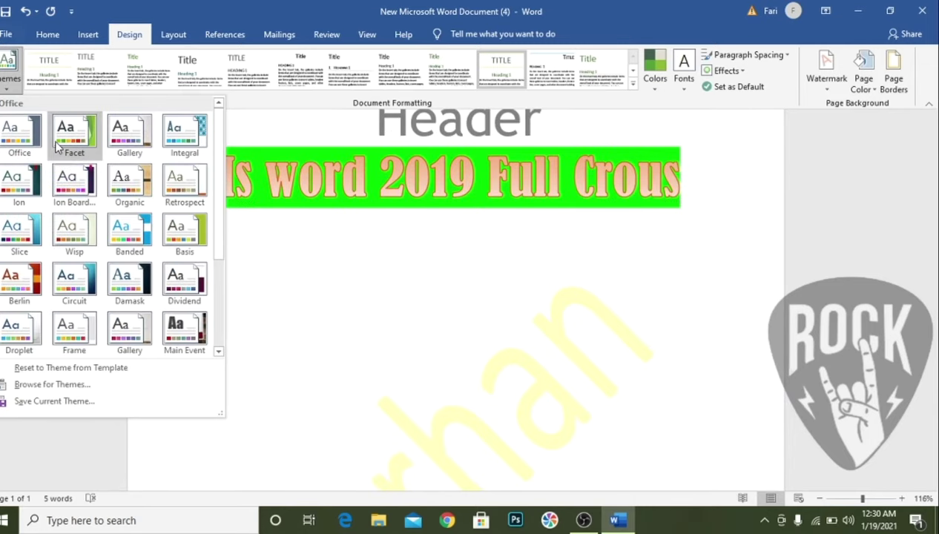
pyautogui.click(63, 146)
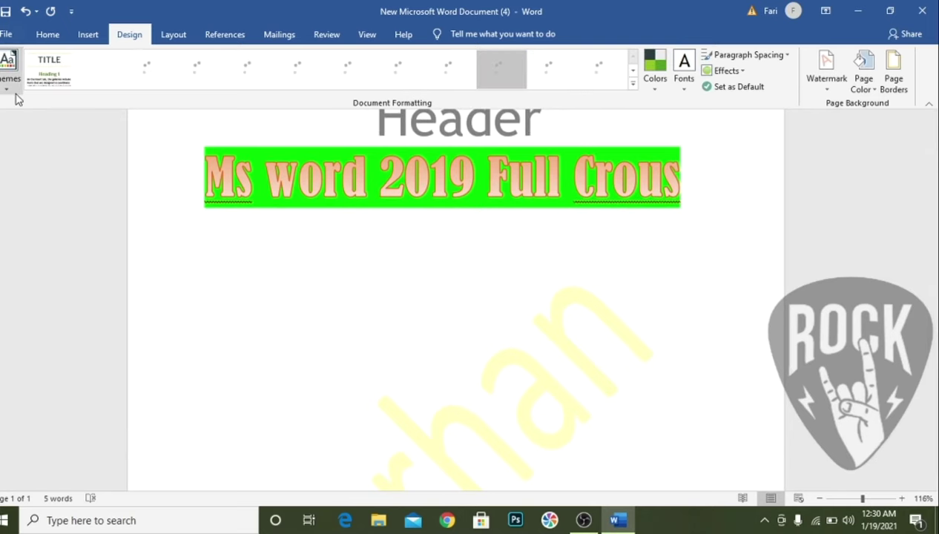
pyautogui.click(13, 89)
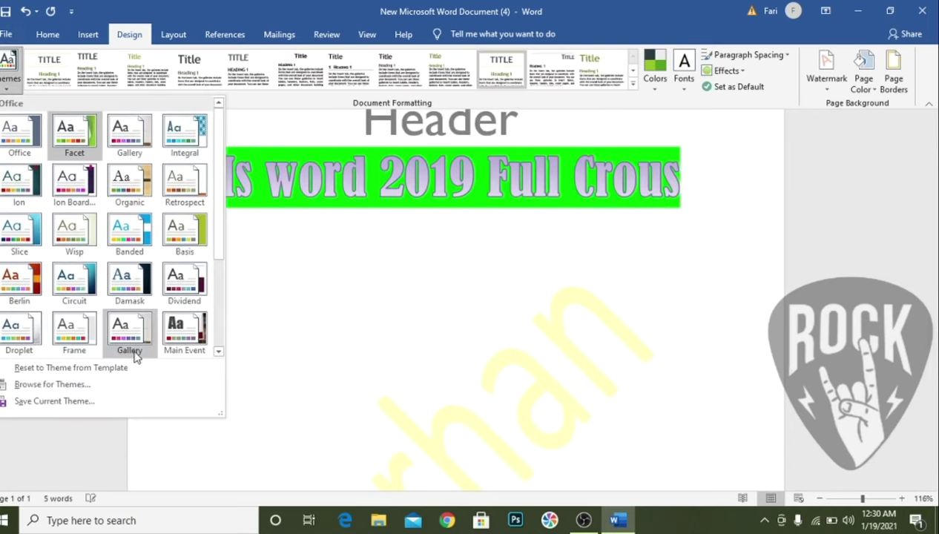
pyautogui.click(50, 386)
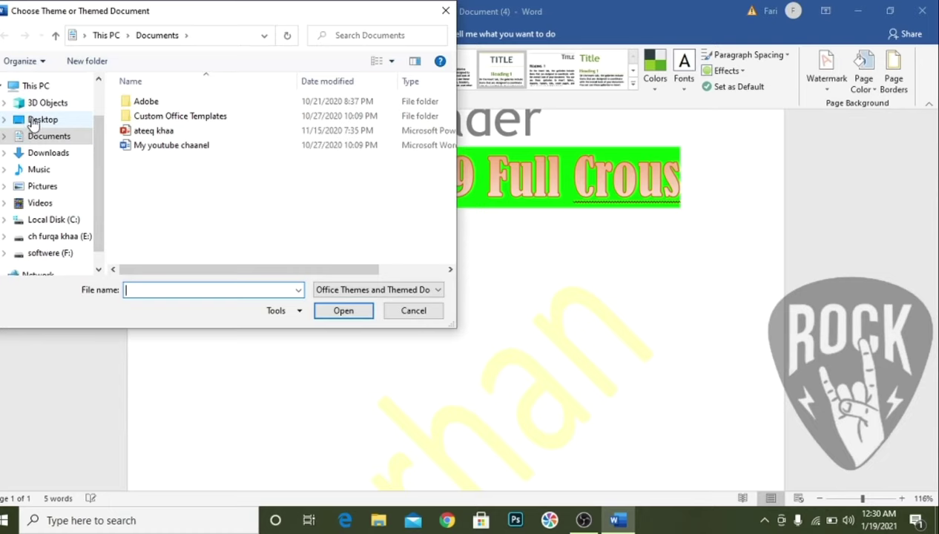
pyautogui.click(49, 152)
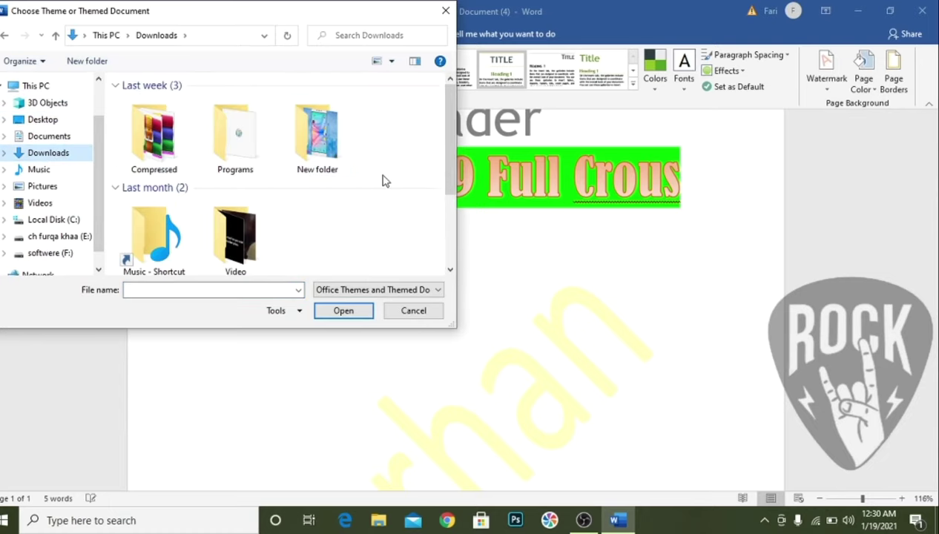
pyautogui.scroll(-1, 300, 208)
pyautogui.scroll(-3, 295, 216)
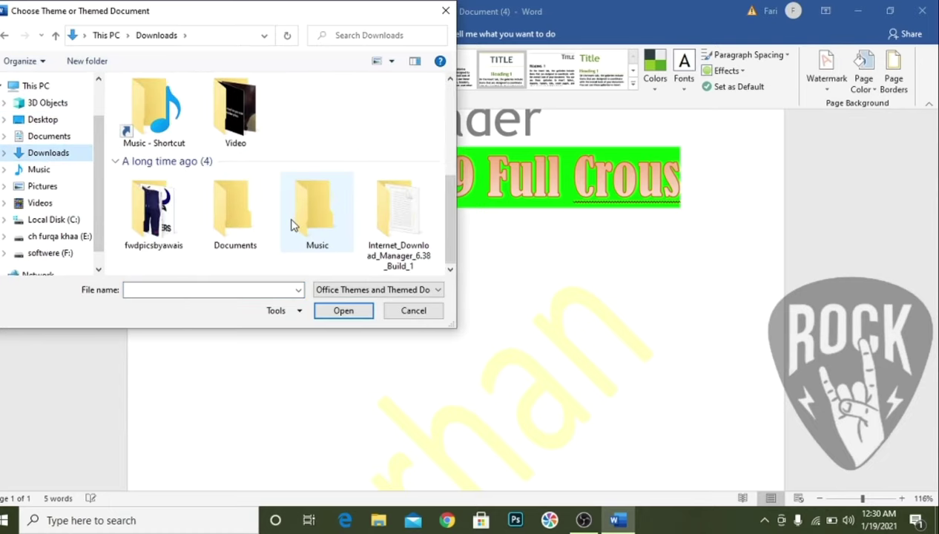
pyautogui.scroll(3, 292, 224)
pyautogui.click(446, 11)
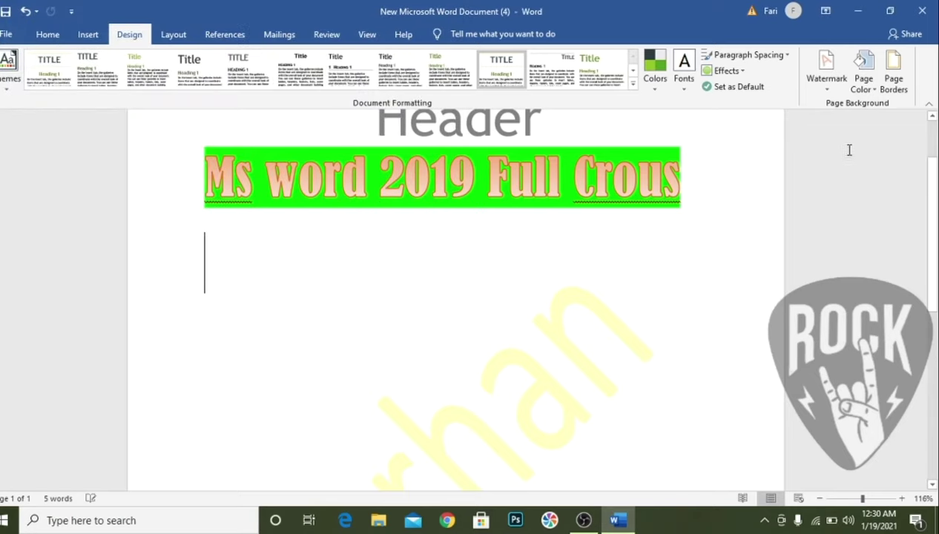
pyautogui.click(866, 86)
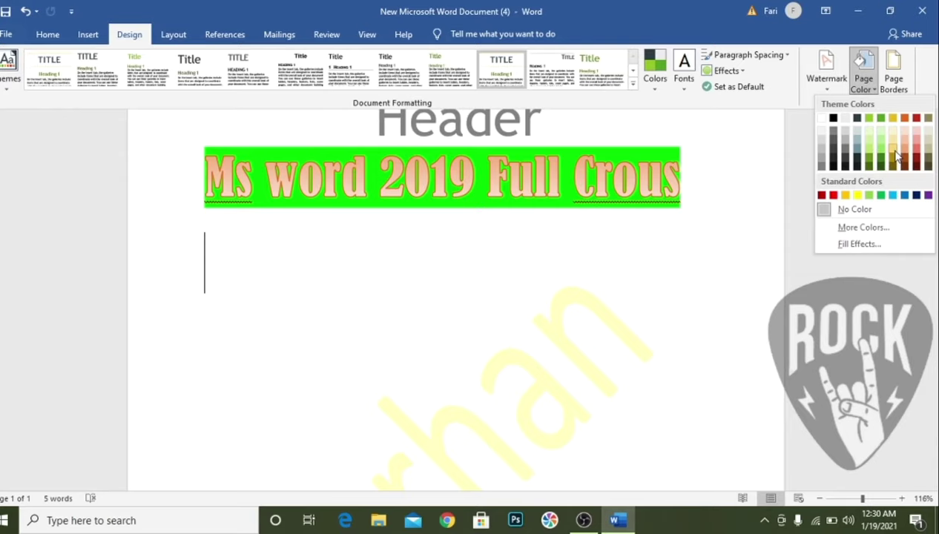
# - Replace a trial gold page colour with custom light cyan RGB 115, 242, 245
pyautogui.click(893, 152)
pyautogui.scroll(-1, 685, 179)
pyautogui.scroll(-3, 685, 179)
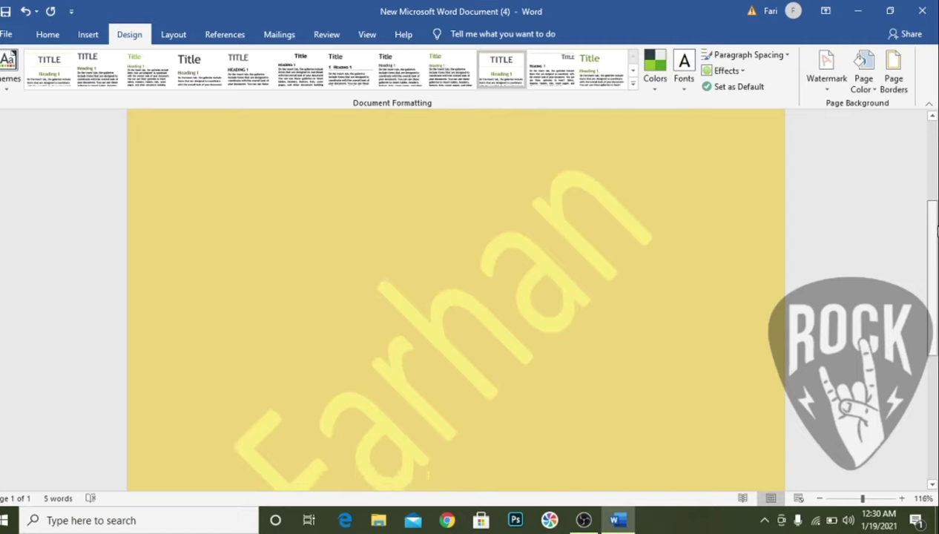
pyautogui.scroll(5, 685, 179)
pyautogui.click(874, 90)
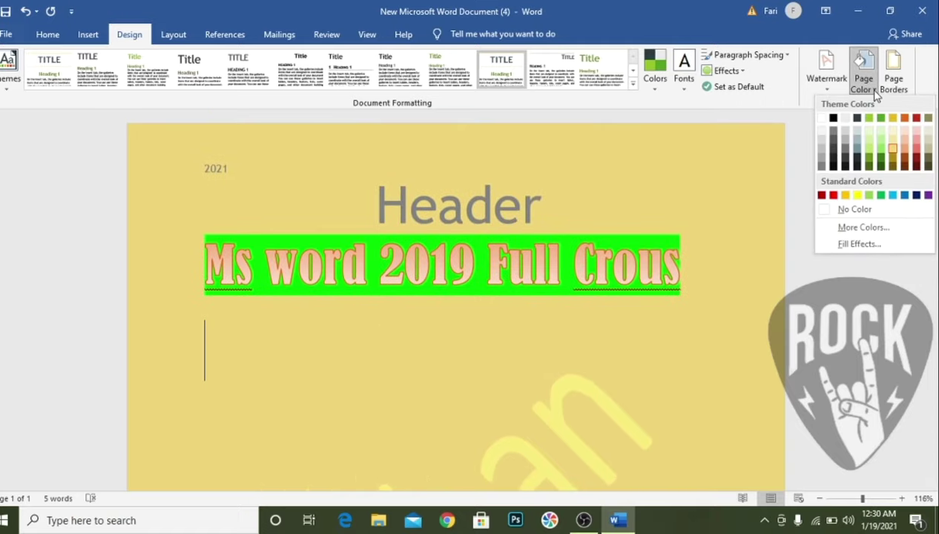
pyautogui.click(863, 227)
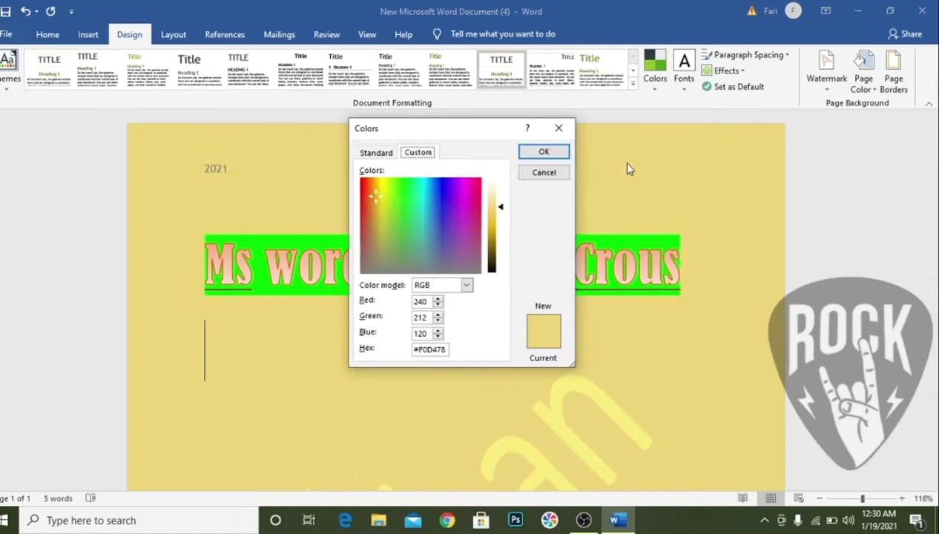
pyautogui.moveTo(423, 197); pyautogui.dragTo(417, 190)
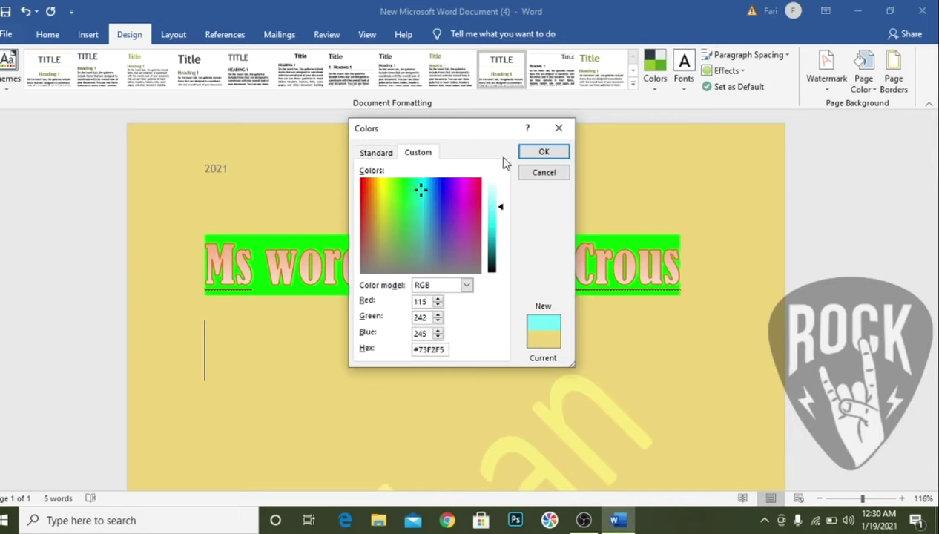
pyautogui.click(543, 152)
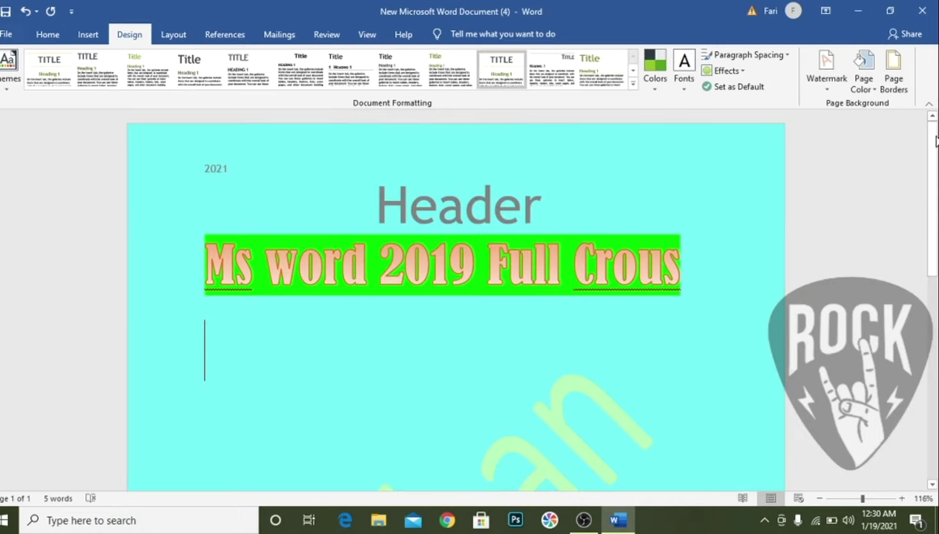
pyautogui.moveTo(934, 169)
pyautogui.mouseDown()
pyautogui.moveTo(934, 261)
pyautogui.moveTo(934, 185)
pyautogui.mouseUp()
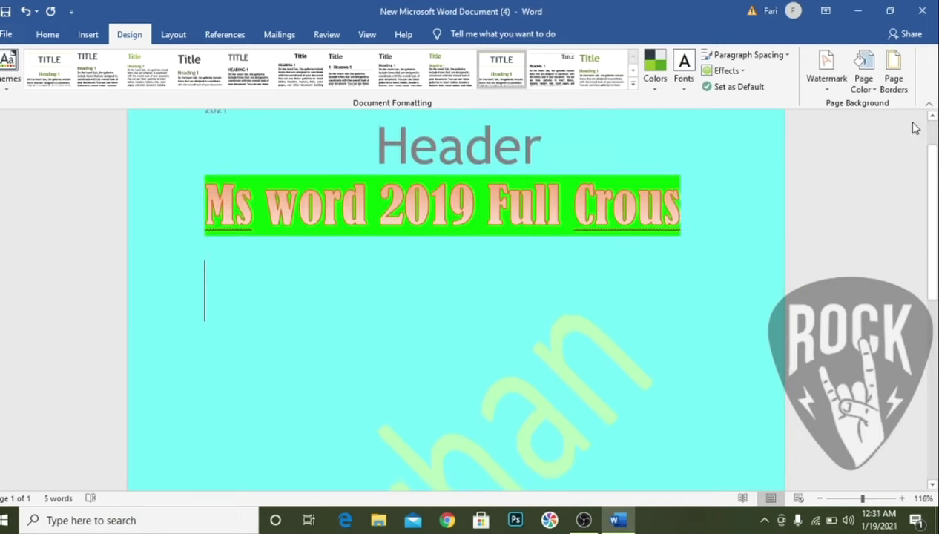
pyautogui.click(895, 83)
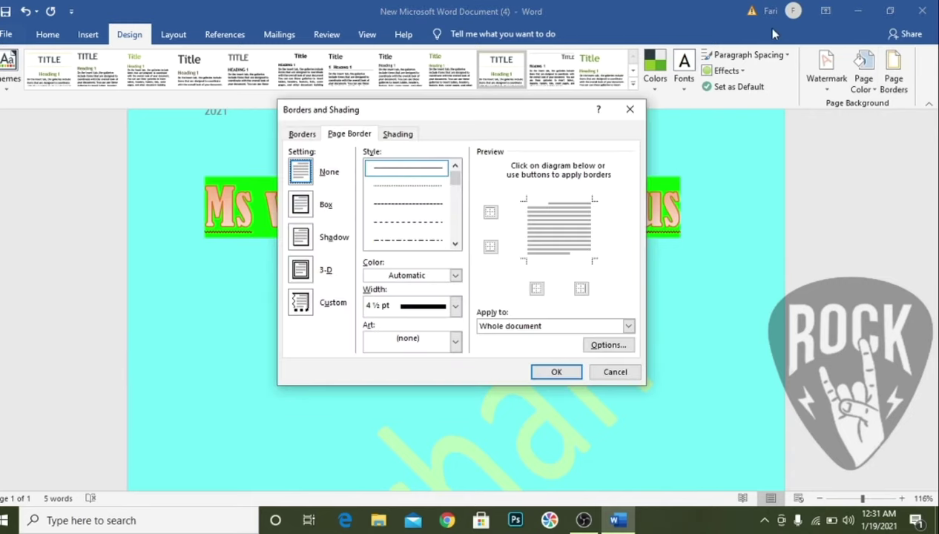
# - Frame the page with a red apples art border at 1 ½ pt width and review it
pyautogui.click(455, 307)
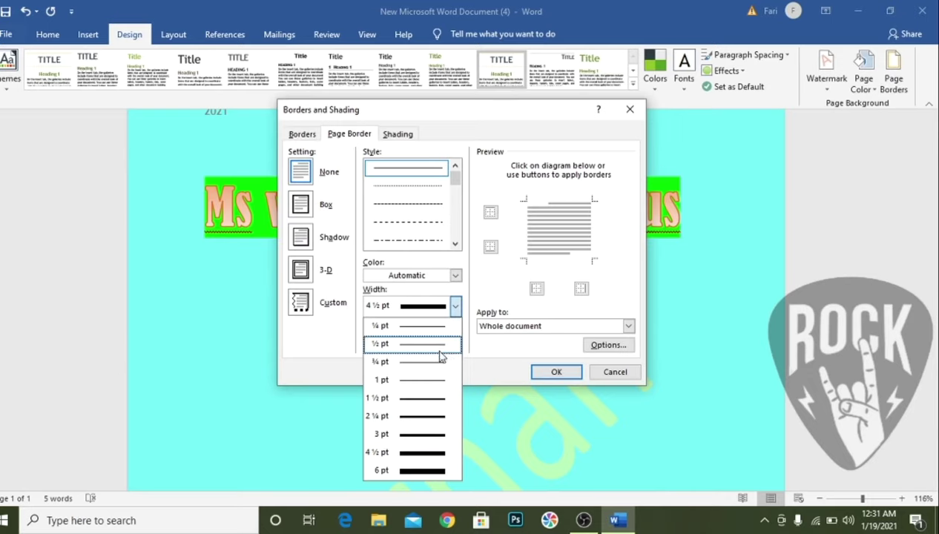
pyautogui.click(433, 397)
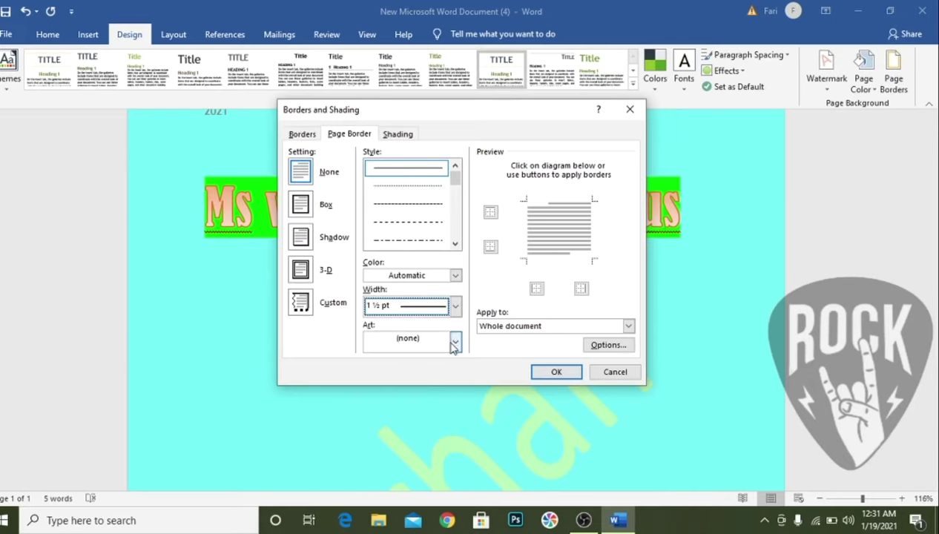
pyautogui.click(455, 345)
pyautogui.click(455, 343)
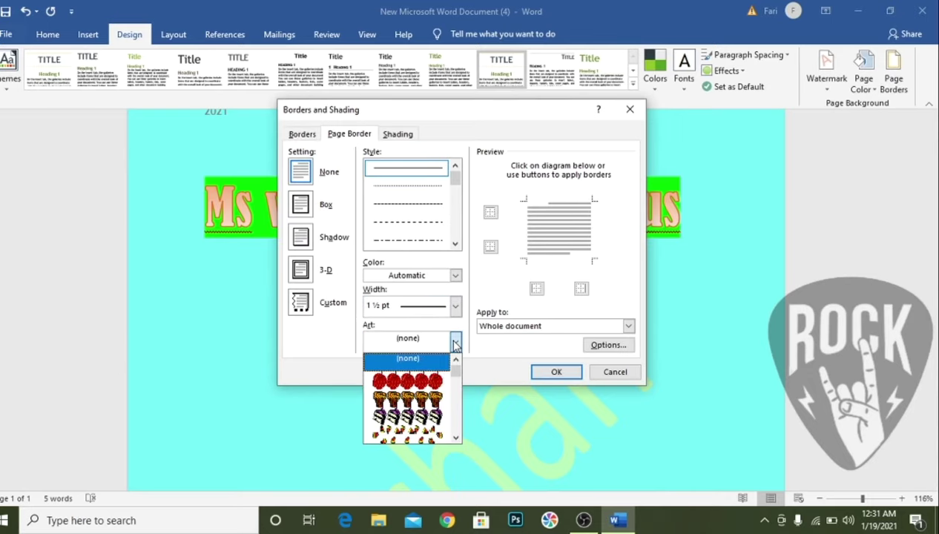
pyautogui.click(439, 380)
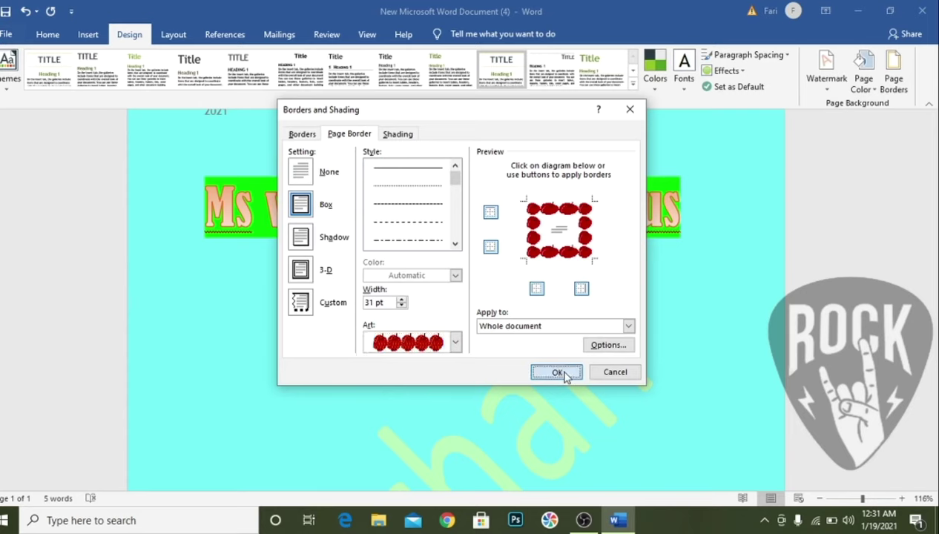
pyautogui.click(557, 371)
pyautogui.scroll(-1, 936, 241)
pyautogui.scroll(-5, 935, 242)
pyautogui.scroll(5, 936, 242)
pyautogui.scroll(1, 936, 242)
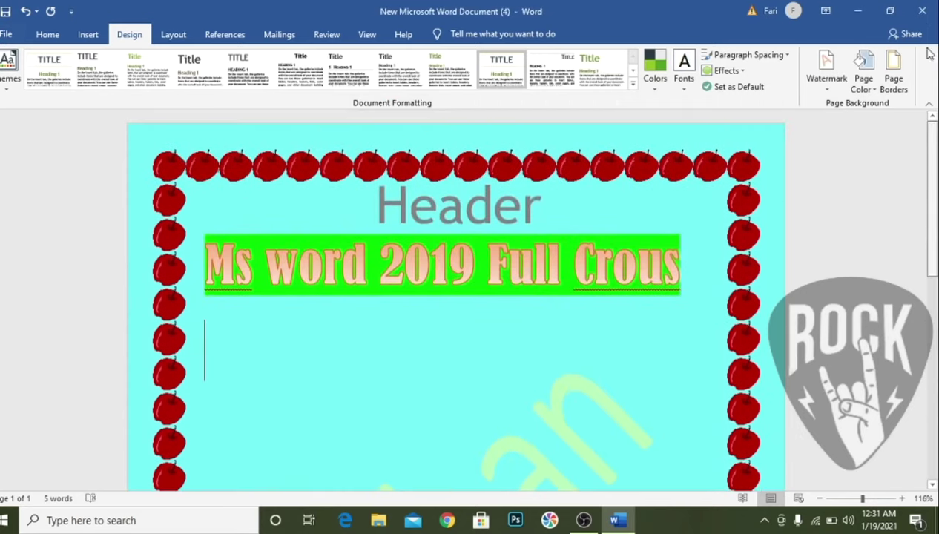
pyautogui.scroll(-5, 932, 146)
pyautogui.scroll(-3, 931, 146)
pyautogui.scroll(5, 932, 146)
pyautogui.scroll(3, 932, 146)
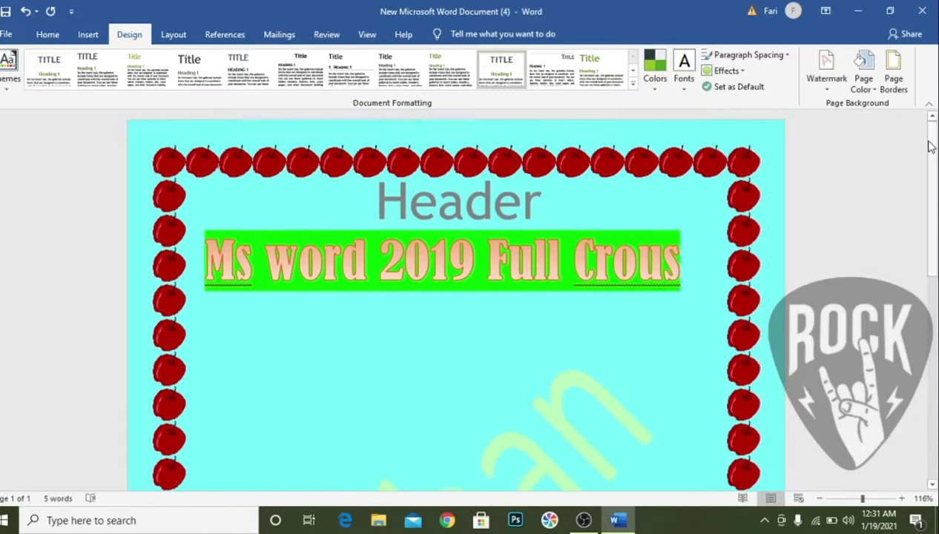
# - Replace the apple border with the candy-corn art page border
pyautogui.click(892, 74)
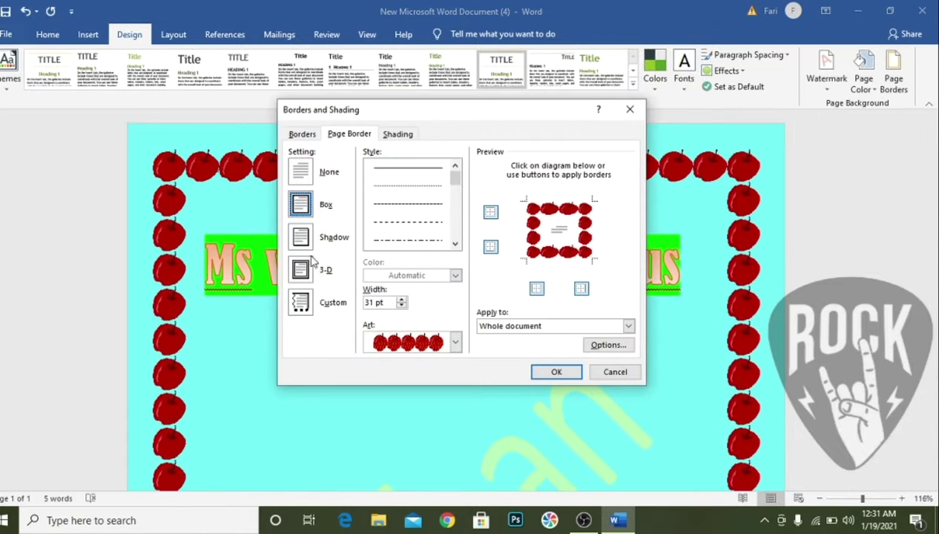
pyautogui.click(455, 342)
pyautogui.scroll(-3, 408, 400)
pyautogui.scroll(-3, 416, 400)
pyautogui.scroll(-2, 423, 395)
pyautogui.click(420, 399)
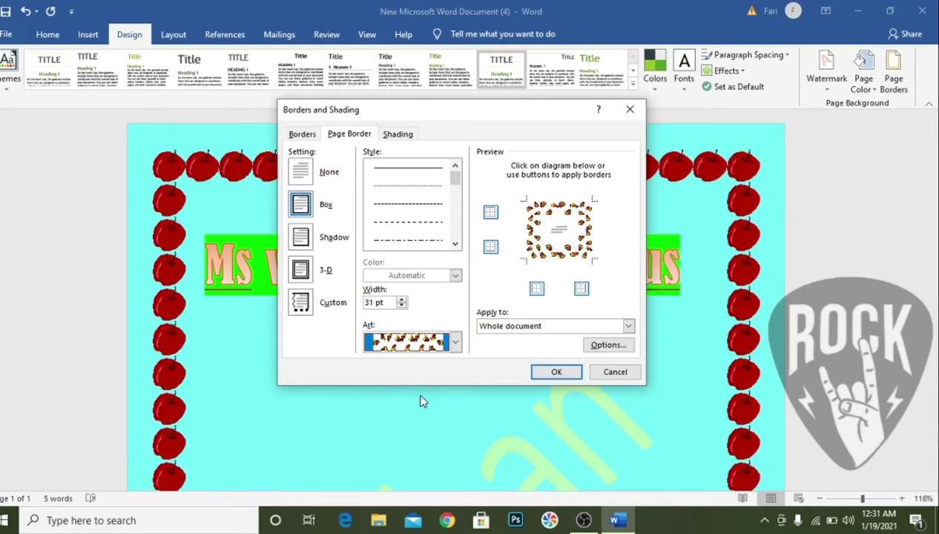
pyautogui.click(547, 372)
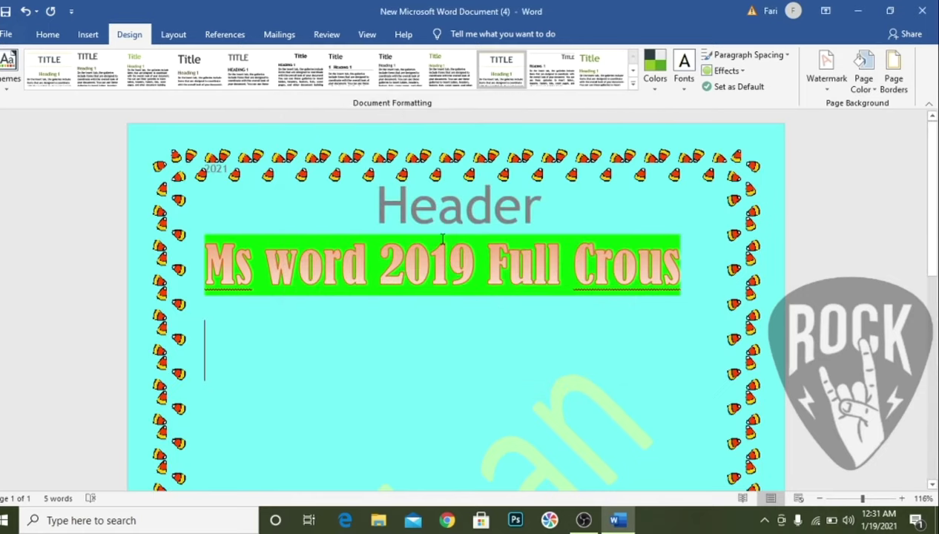
# - Switch to the 18 pt sunflower art border for the whole document and review the page
pyautogui.click(893, 74)
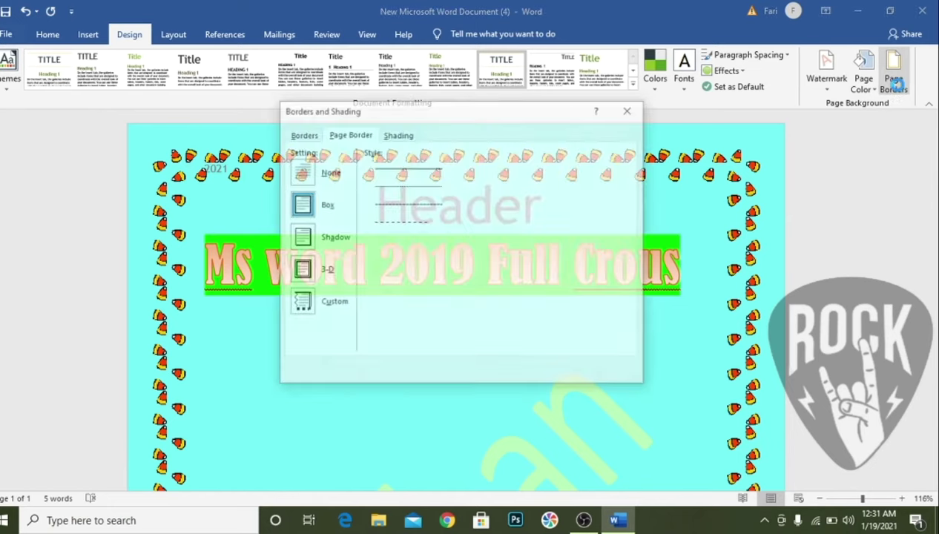
pyautogui.click(458, 343)
pyautogui.scroll(-2, 455, 342)
pyautogui.scroll(-2, 455, 343)
pyautogui.scroll(-2, 410, 393)
pyautogui.scroll(-3, 412, 396)
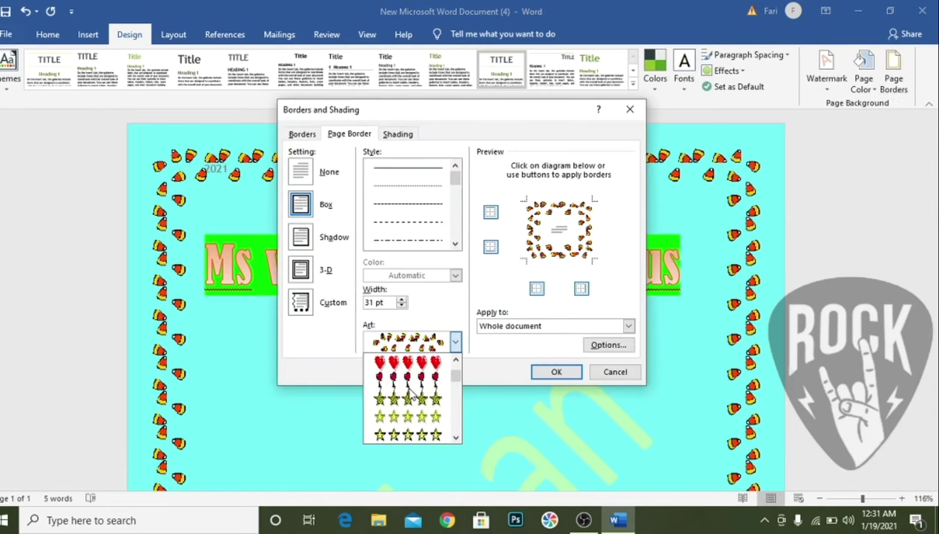
pyautogui.scroll(-2, 412, 396)
pyautogui.click(415, 436)
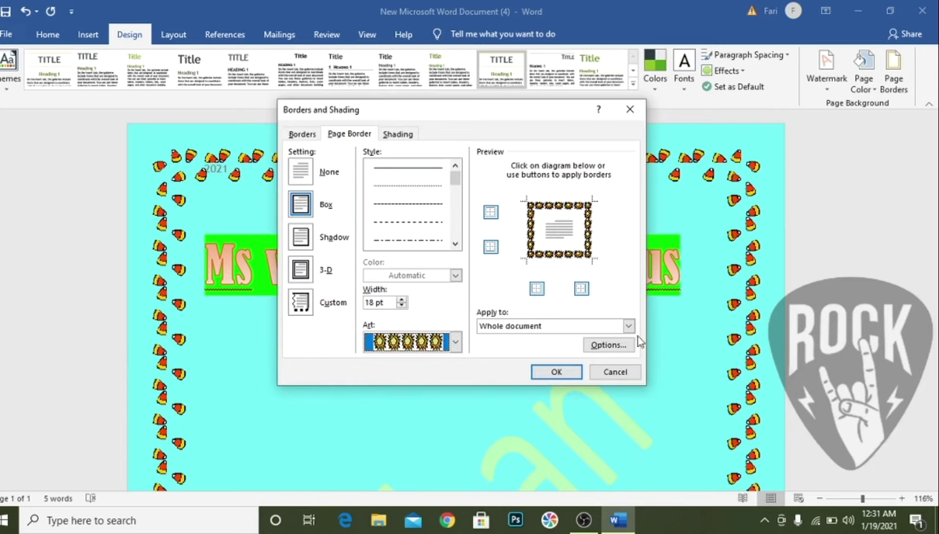
pyautogui.click(555, 371)
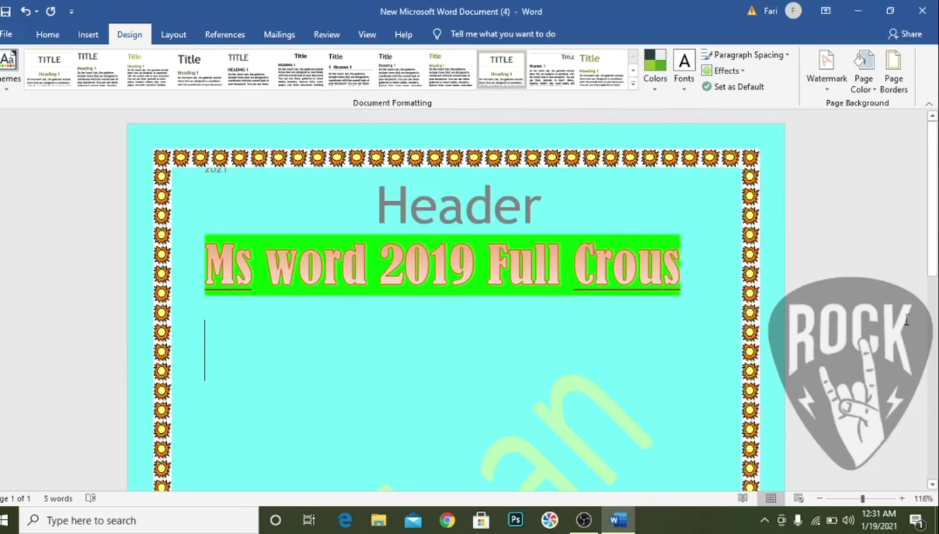
pyautogui.scroll(-4, 927, 297)
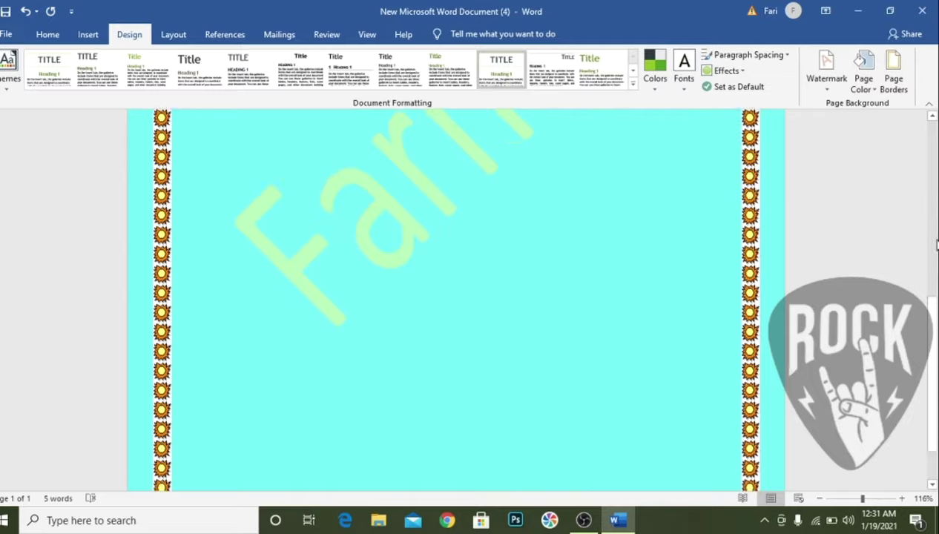
pyautogui.scroll(-3, 923, 289)
pyautogui.scroll(6, 919, 289)
pyautogui.scroll(-6, 912, 287)
pyautogui.scroll(6, 911, 287)
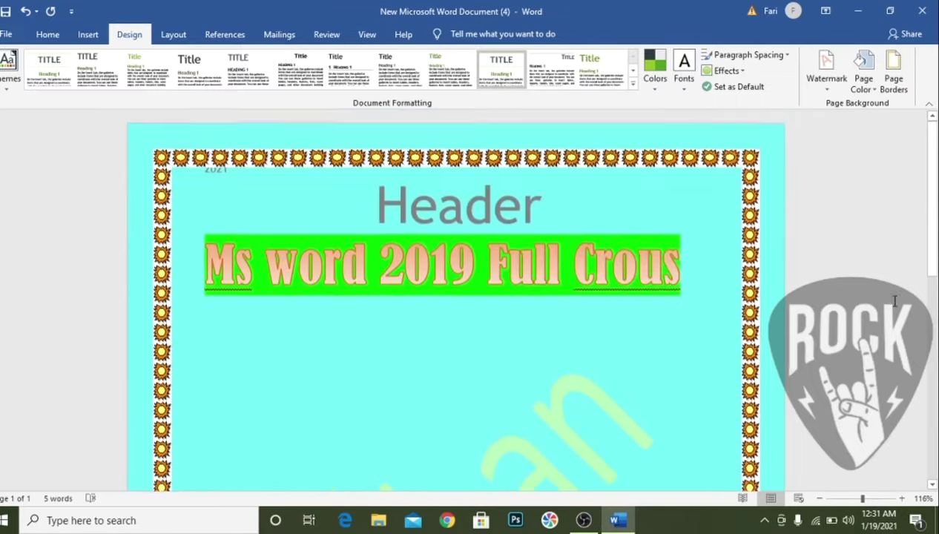